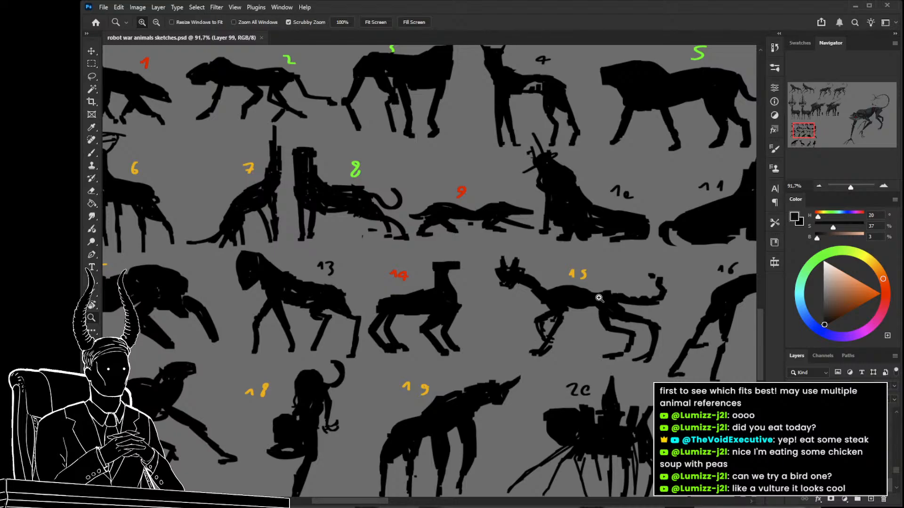
Examine the numbered animal silhouettes and compare them with the large rendered clawed robot creature.
{"action": "left_click_drag", "start_coordinate": [594, 300], "coordinate": [534, 299]}
{"action": "left_click_drag", "start_coordinate": [601, 302], "coordinate": [292, 347]}
{"action": "left_click_drag", "start_coordinate": [547, 307], "coordinate": [343, 356]}
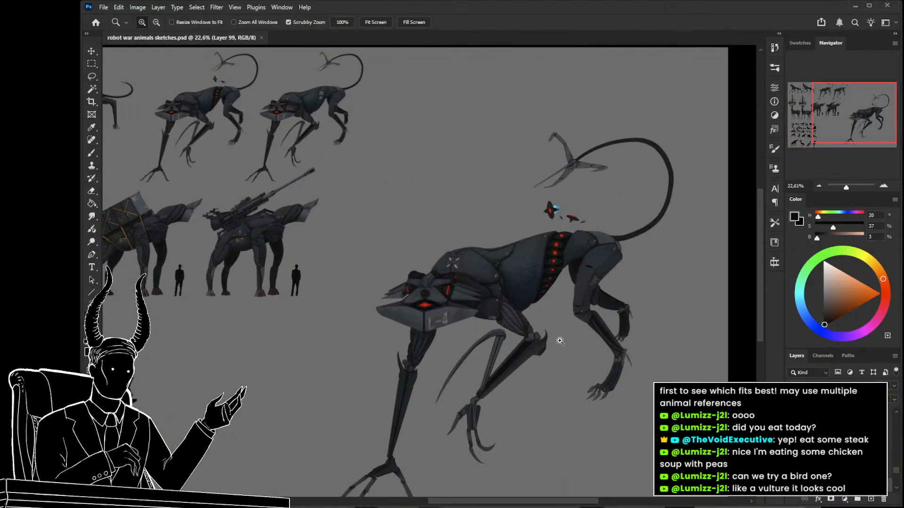
{"action": "left_click_drag", "start_coordinate": [486, 344], "coordinate": [584, 339]}
{"action": "left_click_drag", "start_coordinate": [306, 312], "coordinate": [239, 335]}
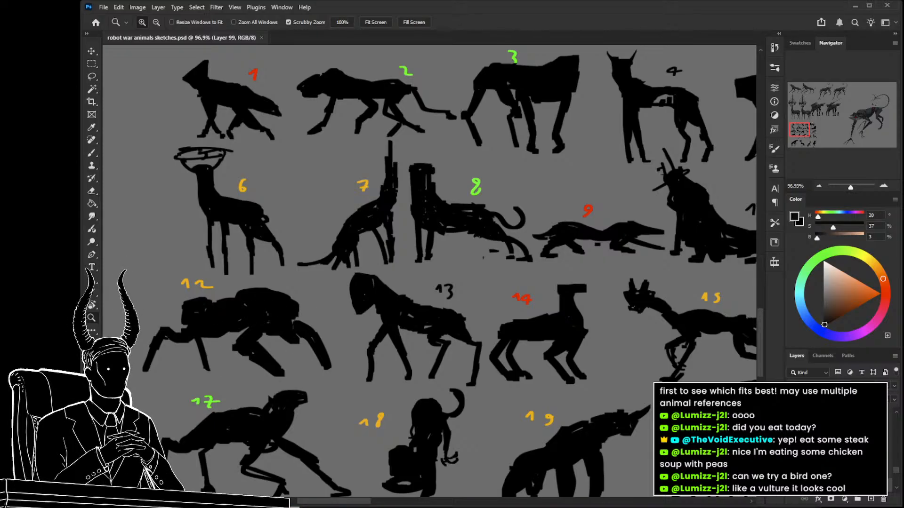
Compare the deer silhouette and the enlarged bottom-row silhouettes with the finished antenna-antlered deer robot renders.
{"action": "left_click_drag", "start_coordinate": [373, 368], "coordinate": [330, 372]}
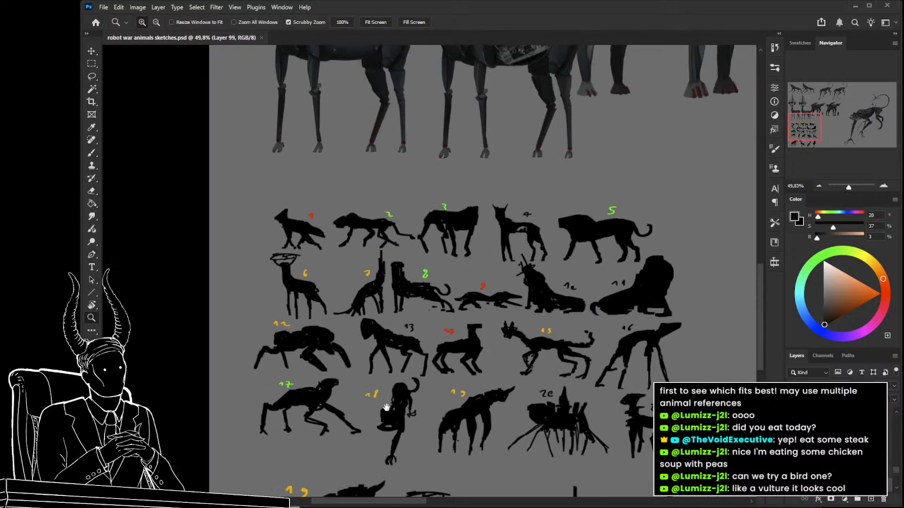
{"action": "left_click_drag", "start_coordinate": [398, 425], "coordinate": [346, 289]}
{"action": "left_click_drag", "start_coordinate": [356, 200], "coordinate": [401, 494]}
{"action": "left_click_drag", "start_coordinate": [358, 226], "coordinate": [387, 390]}
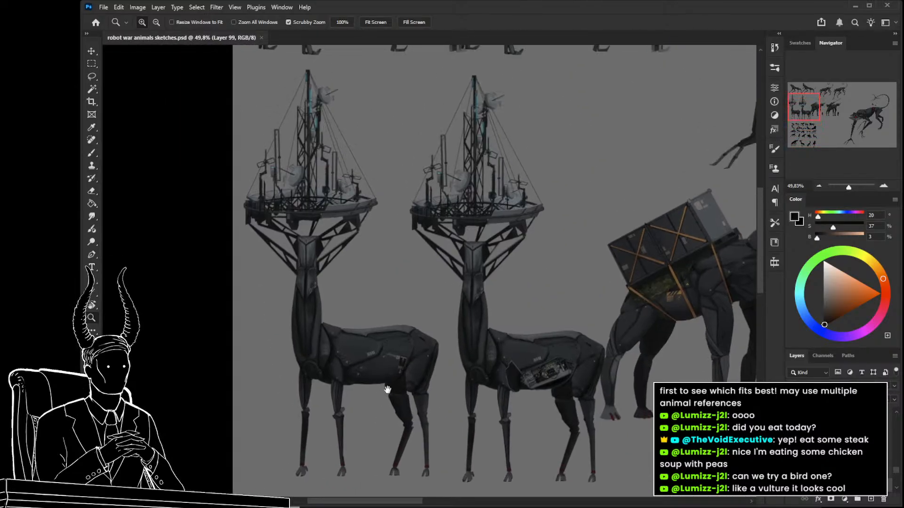
{"action": "left_click_drag", "start_coordinate": [361, 278], "coordinate": [323, 285]}
{"action": "left_click_drag", "start_coordinate": [412, 460], "coordinate": [339, 206]}
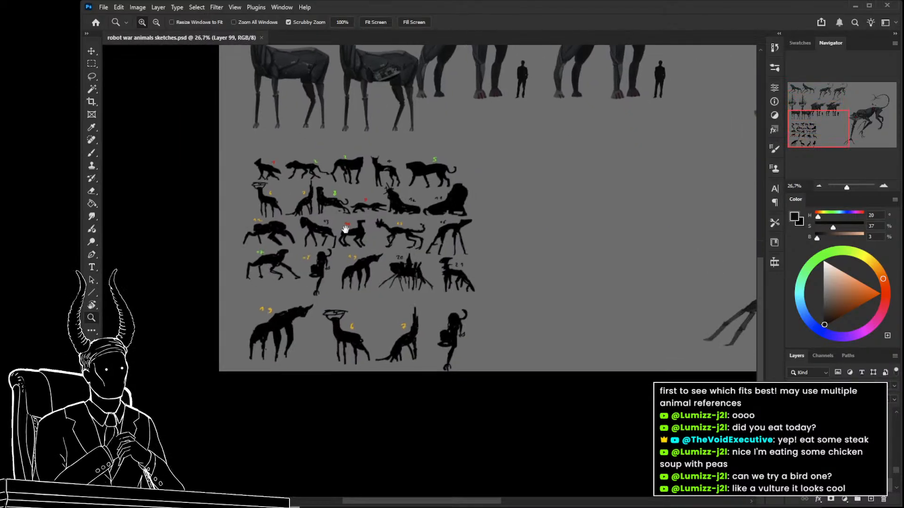
{"action": "left_click_drag", "start_coordinate": [356, 321], "coordinate": [396, 327]}
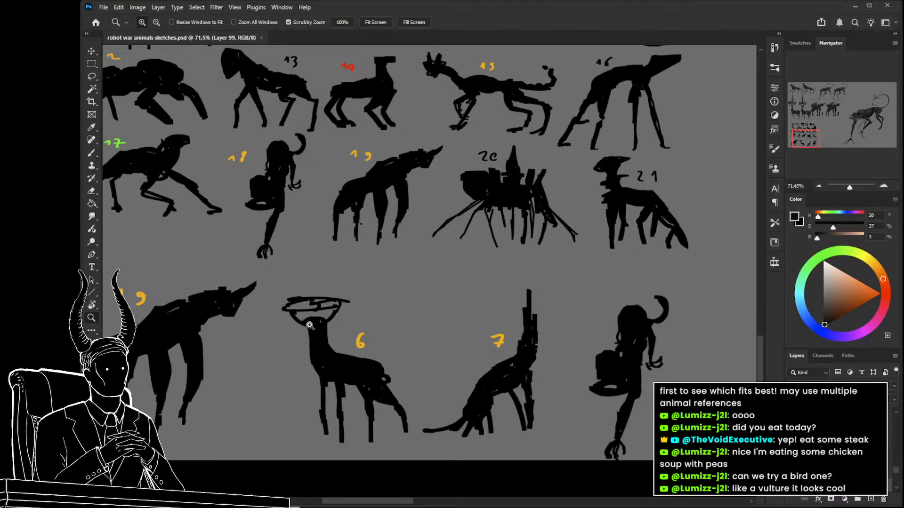
{"action": "left_click_drag", "start_coordinate": [305, 334], "coordinate": [263, 335]}
{"action": "left_click_drag", "start_coordinate": [349, 258], "coordinate": [410, 484]}
{"action": "left_click_drag", "start_coordinate": [380, 288], "coordinate": [374, 401]}
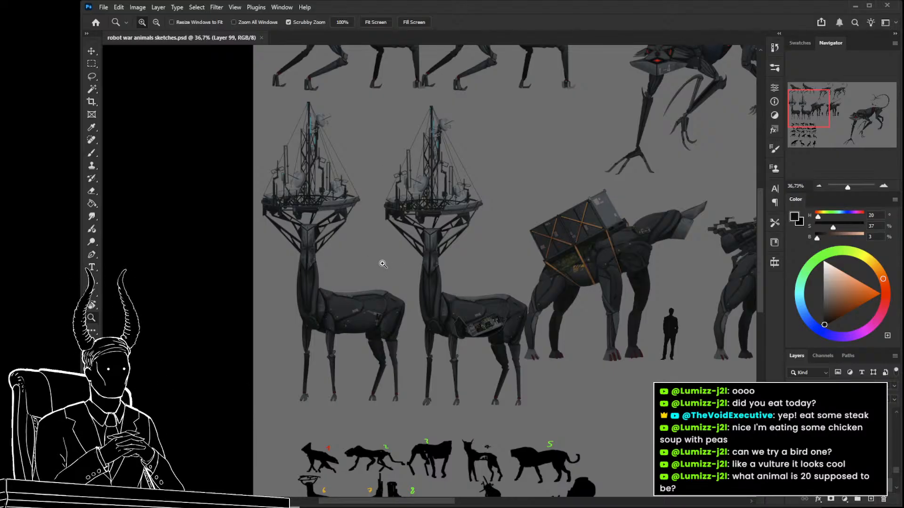
Review the full sheet of numbered animal silhouettes together with the robot renders above it.
{"action": "scroll", "coordinate": [379, 262], "scroll_direction": "down", "scroll_amount": 5}
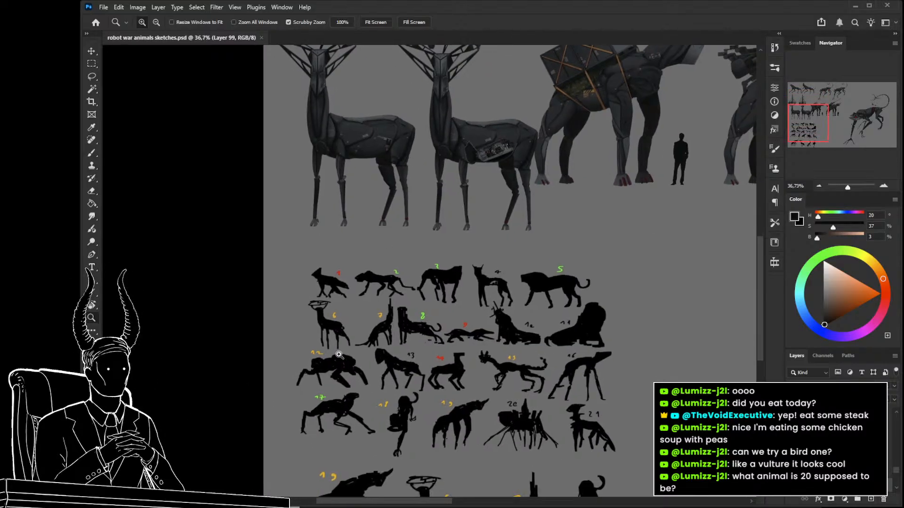
{"action": "scroll", "coordinate": [340, 352], "scroll_direction": "up", "scroll_amount": 5}
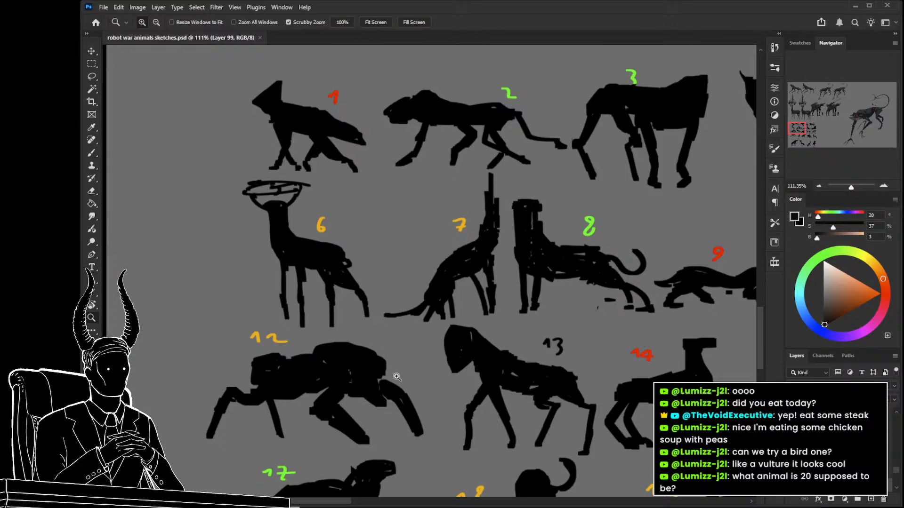
{"action": "scroll", "coordinate": [397, 376], "scroll_direction": "down", "scroll_amount": 4}
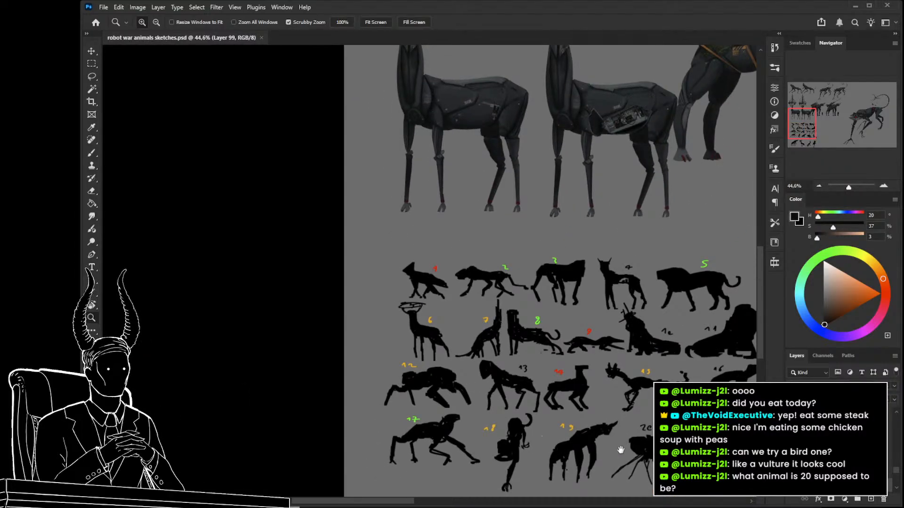
{"action": "left_click_drag", "start_coordinate": [620, 451], "coordinate": [475, 367]}
{"action": "left_click_drag", "start_coordinate": [529, 384], "coordinate": [548, 394]}
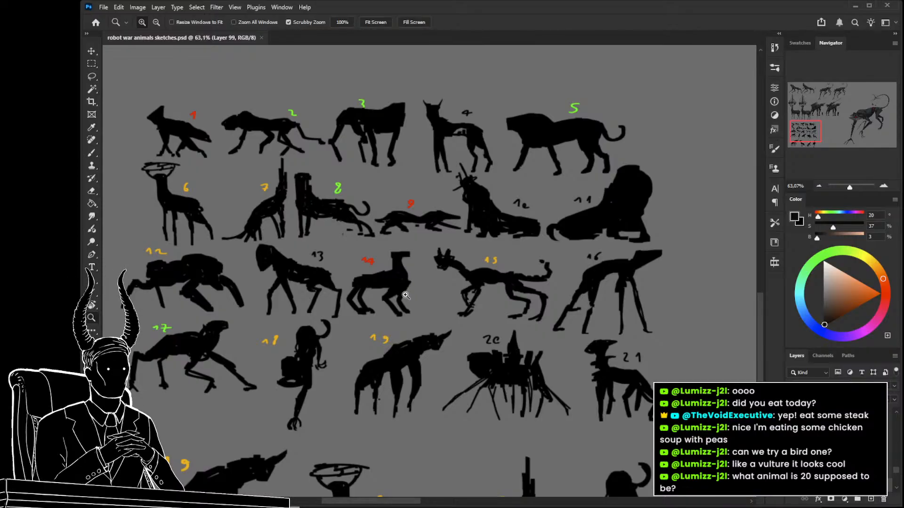
{"action": "left_click_drag", "start_coordinate": [406, 295], "coordinate": [374, 297]}
{"action": "left_click_drag", "start_coordinate": [429, 312], "coordinate": [393, 311]}
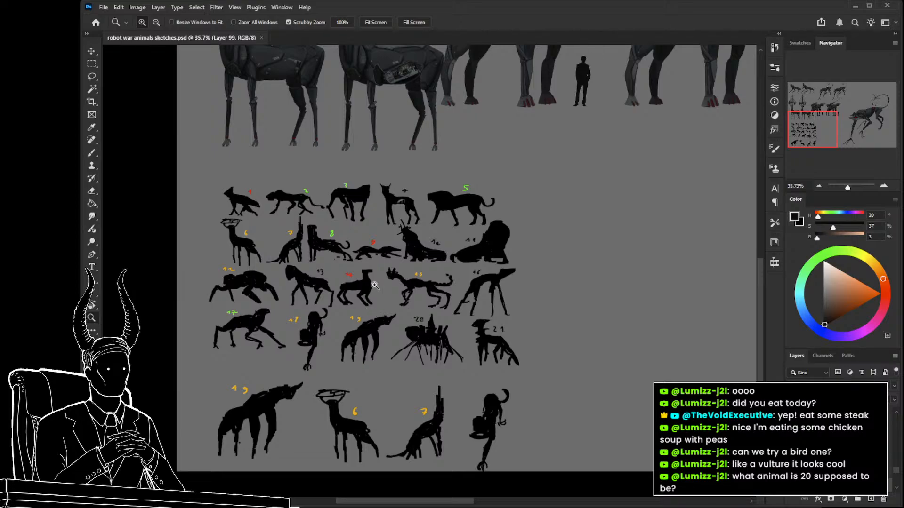
{"action": "left_click_drag", "start_coordinate": [429, 322], "coordinate": [409, 319]}
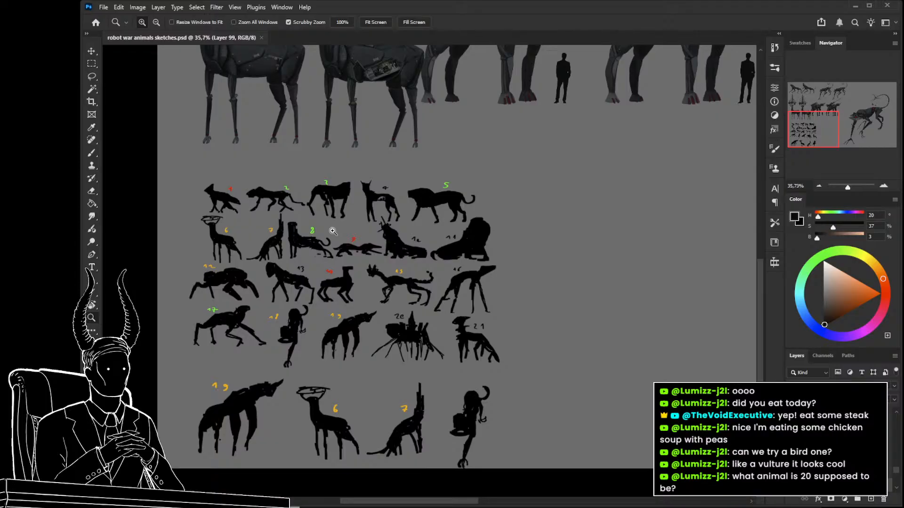
{"action": "left_click_drag", "start_coordinate": [477, 349], "coordinate": [468, 332]}
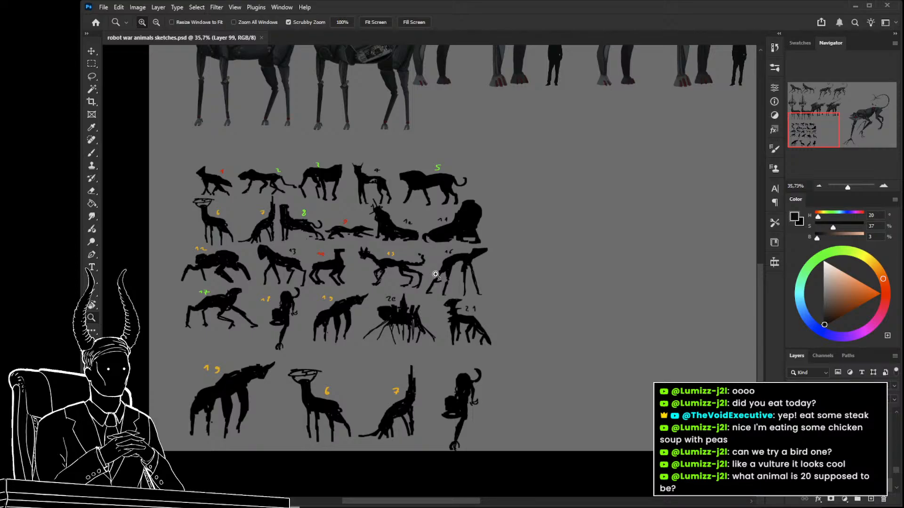
{"action": "left_click_drag", "start_coordinate": [448, 368], "coordinate": [464, 377]}
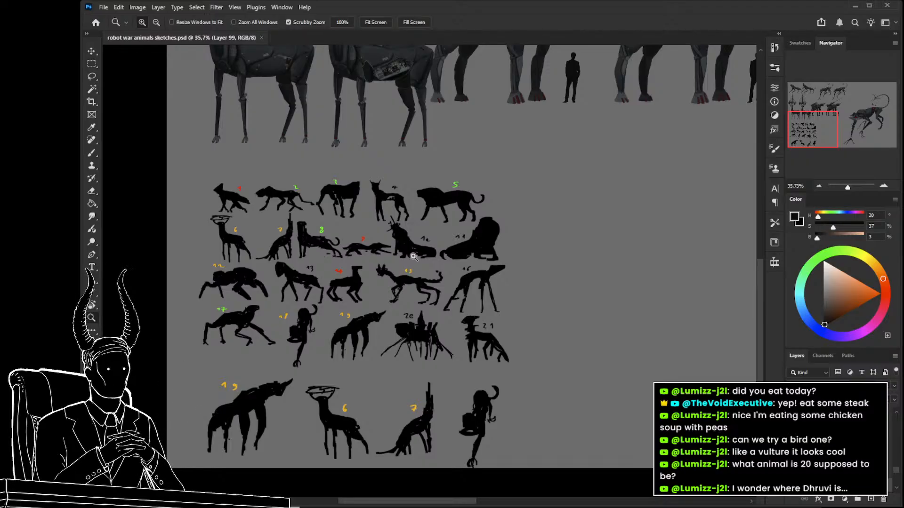
{"action": "left_click_drag", "start_coordinate": [501, 327], "coordinate": [536, 324]}
{"action": "left_click_drag", "start_coordinate": [284, 277], "coordinate": [303, 278]}
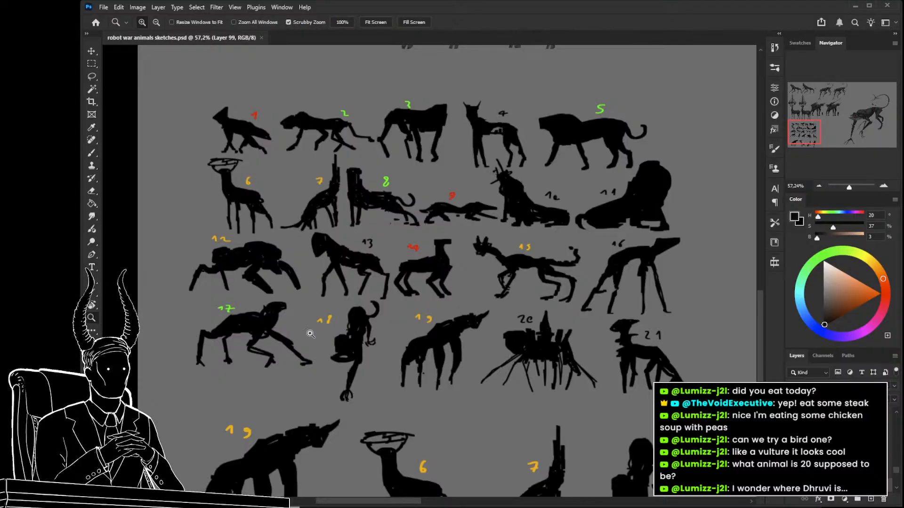
{"action": "scroll", "coordinate": [315, 334], "scroll_direction": "down", "scroll_amount": 5}
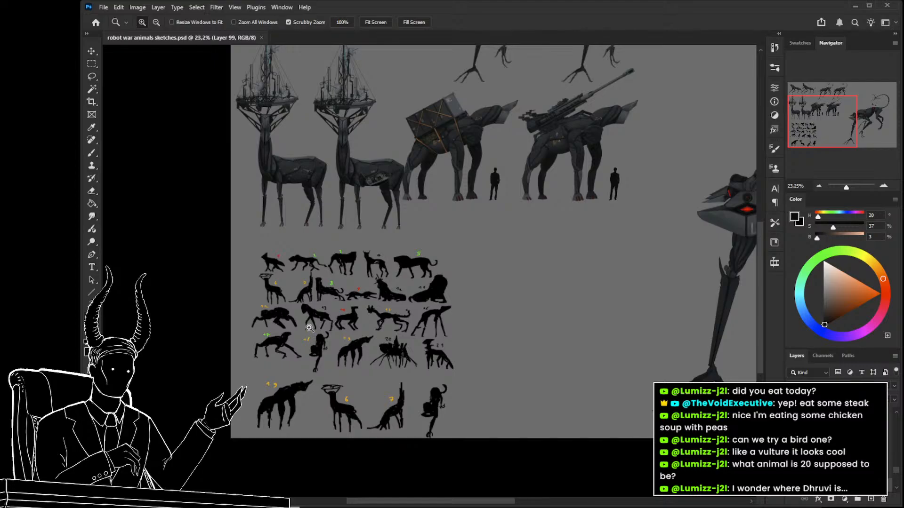
{"action": "scroll", "coordinate": [309, 329], "scroll_direction": "up", "scroll_amount": 1}
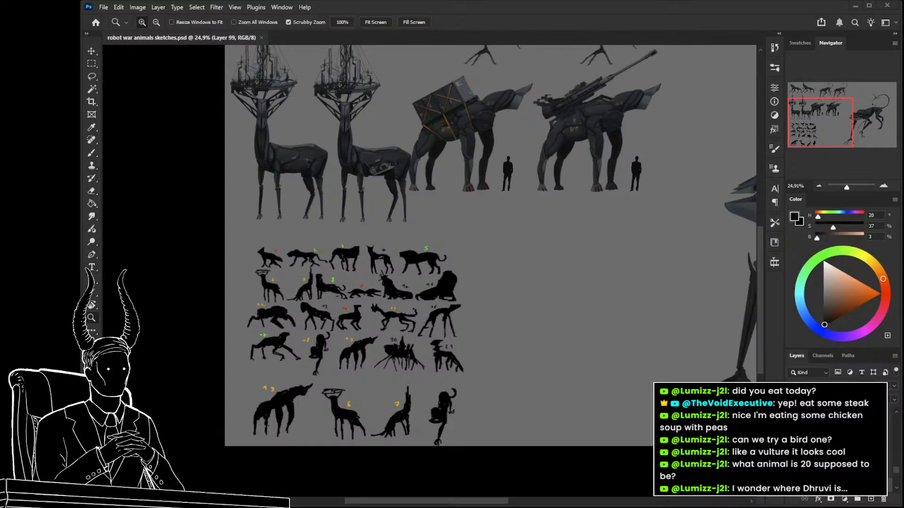
Switch to the reference board and examine the deer anatomy, antenna tower, decal and artillery references.
{"action": "key", "text": "alt+Tab"}
{"action": "left_click_drag", "start_coordinate": [355, 236], "coordinate": [455, 252]}
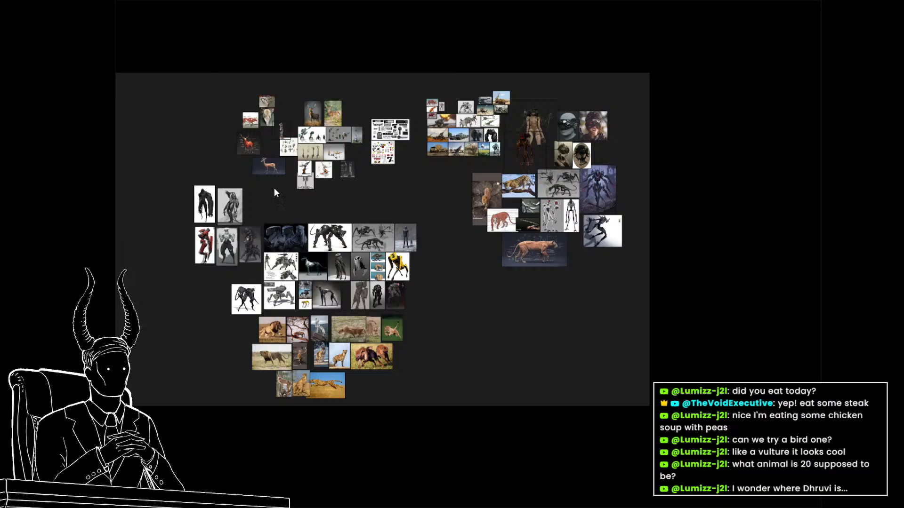
{"action": "scroll", "coordinate": [284, 207], "scroll_direction": "up", "scroll_amount": 5}
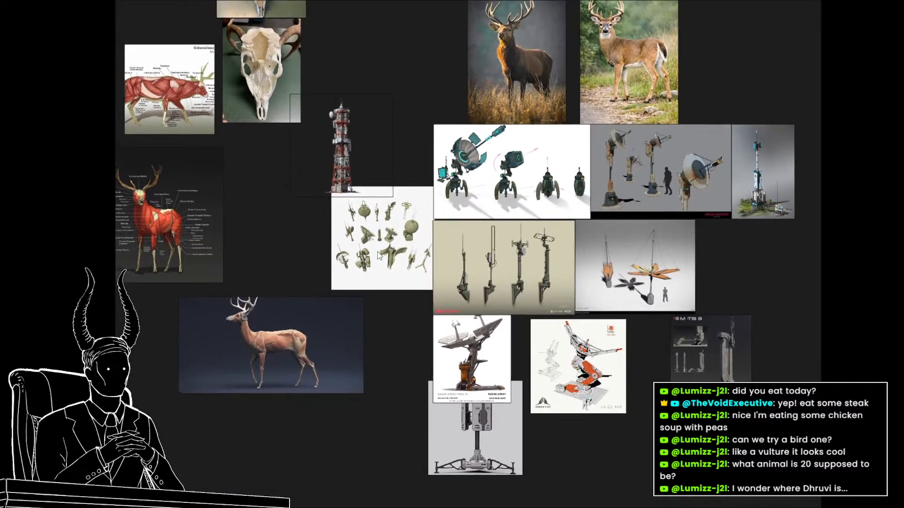
{"action": "left_click_drag", "start_coordinate": [378, 252], "coordinate": [380, 256]}
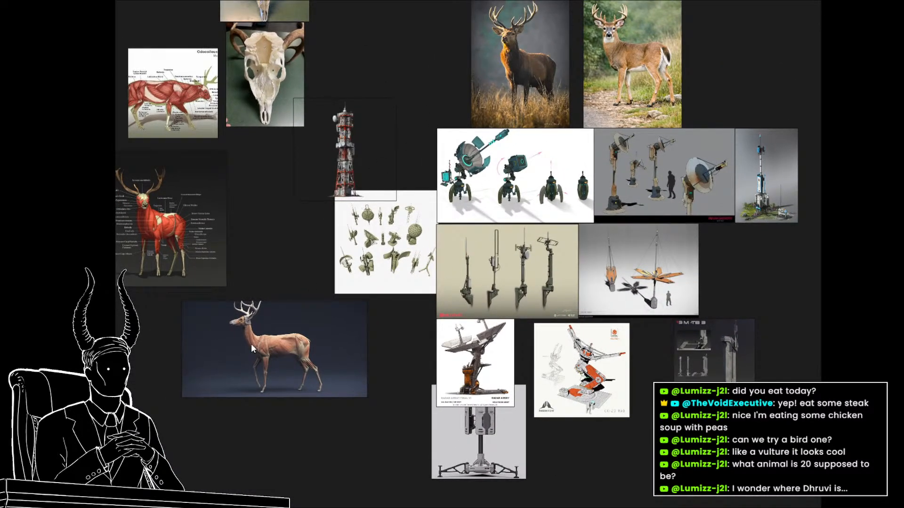
{"action": "scroll", "coordinate": [458, 272], "scroll_direction": "down", "scroll_amount": 4}
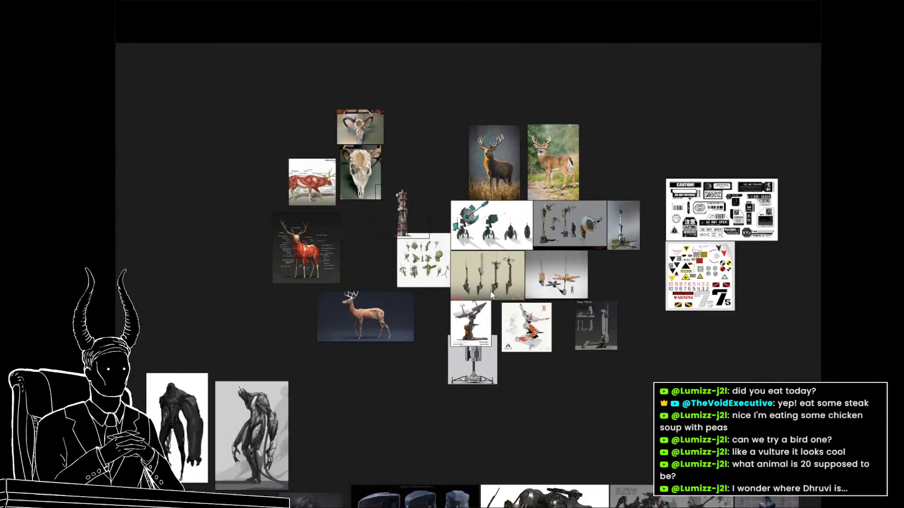
{"action": "scroll", "coordinate": [616, 328], "scroll_direction": "up", "scroll_amount": 2}
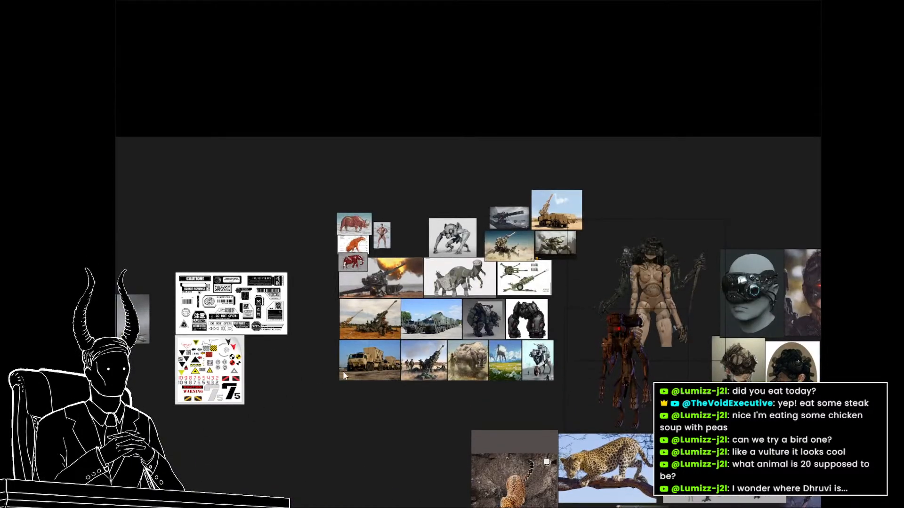
{"action": "scroll", "coordinate": [481, 305], "scroll_direction": "up", "scroll_amount": 3}
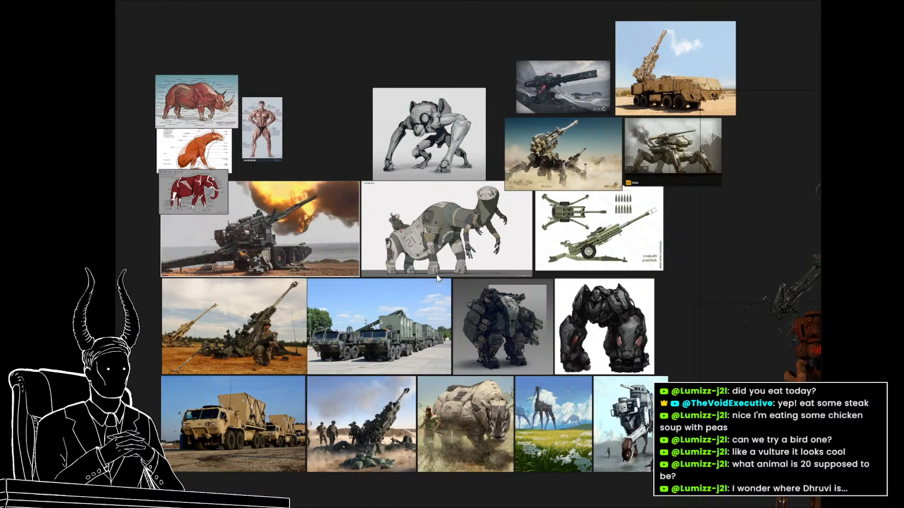
{"action": "scroll", "coordinate": [415, 271], "scroll_direction": "down", "scroll_amount": 3}
Examine the big cat, cyborg and robot animal references on the board, and return to the Photoshop sketch sheet.
{"action": "left_click_drag", "start_coordinate": [532, 320], "coordinate": [222, 142]}
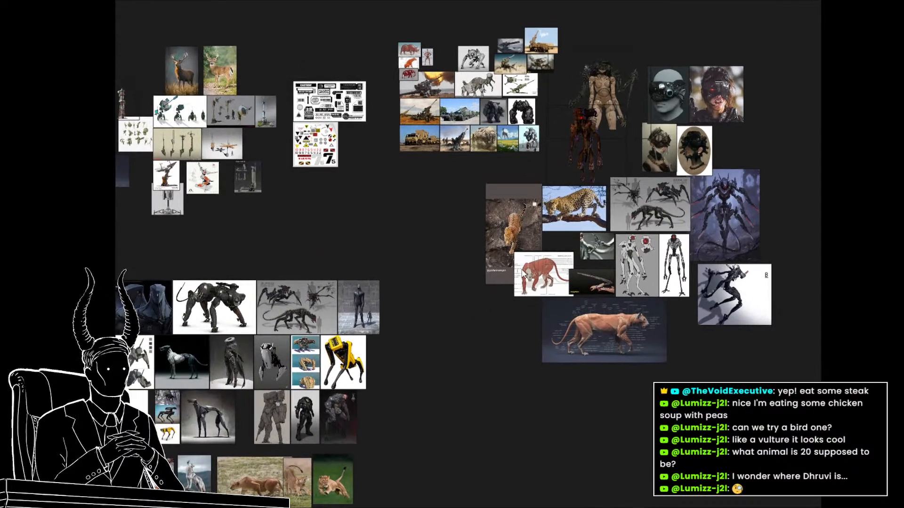
{"action": "scroll", "coordinate": [373, 258], "scroll_direction": "down", "scroll_amount": 1}
{"action": "left_click_drag", "start_coordinate": [350, 314], "coordinate": [457, 200]}
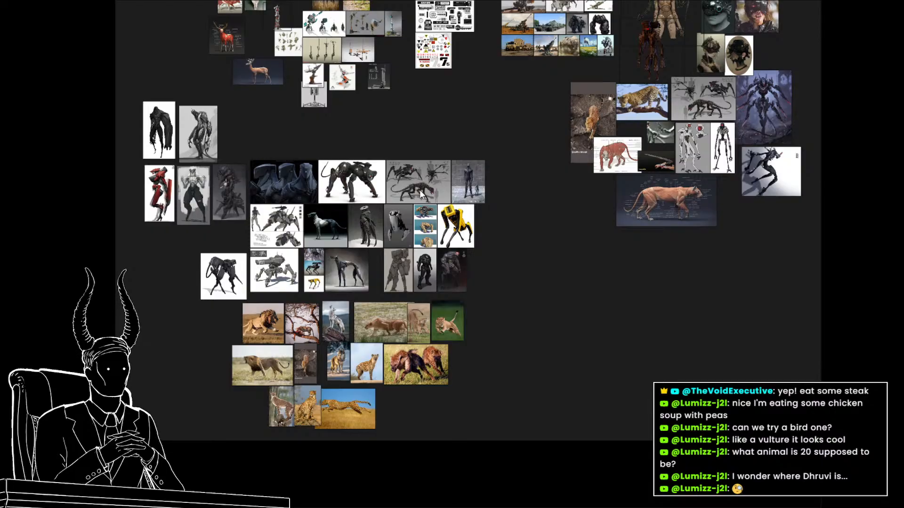
{"action": "left_click_drag", "start_coordinate": [571, 253], "coordinate": [330, 289]}
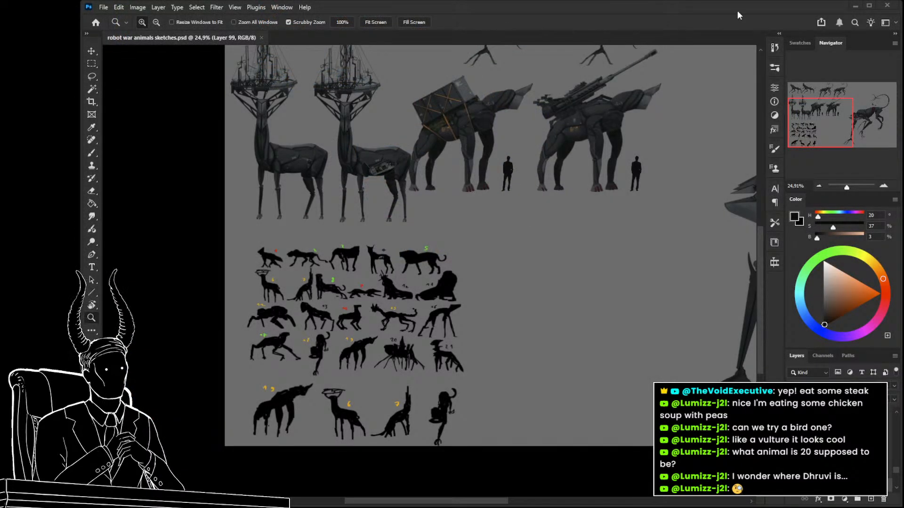
Select the large clawed creature's "stealth" group and hide it.
{"action": "left_click_drag", "start_coordinate": [271, 315], "coordinate": [331, 321]}
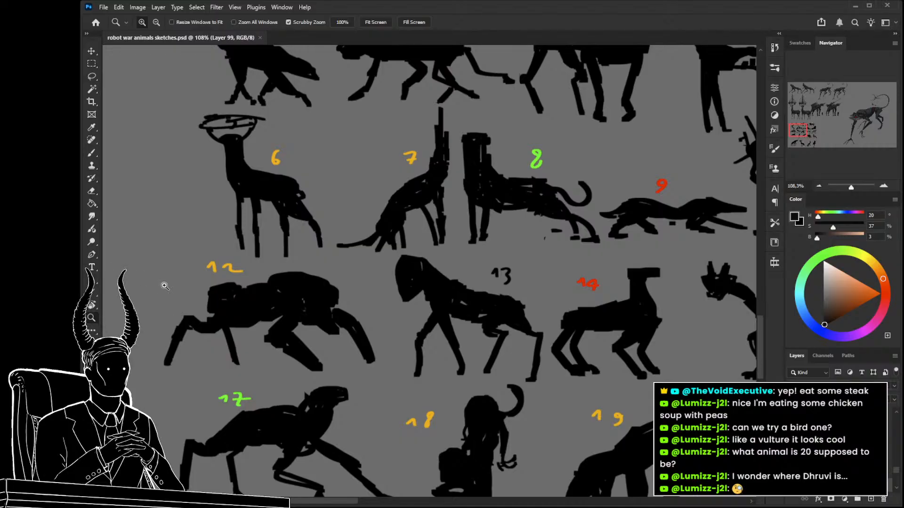
{"action": "left_click_drag", "start_coordinate": [587, 301], "coordinate": [532, 302]}
{"action": "left_click_drag", "start_coordinate": [629, 334], "coordinate": [283, 364]}
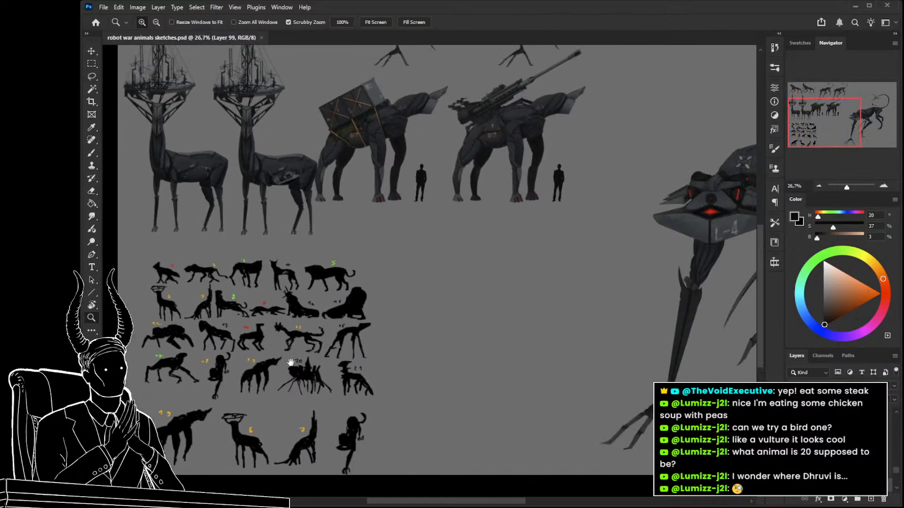
{"action": "left_click_drag", "start_coordinate": [579, 340], "coordinate": [550, 339]}
{"action": "key", "text": "v"}
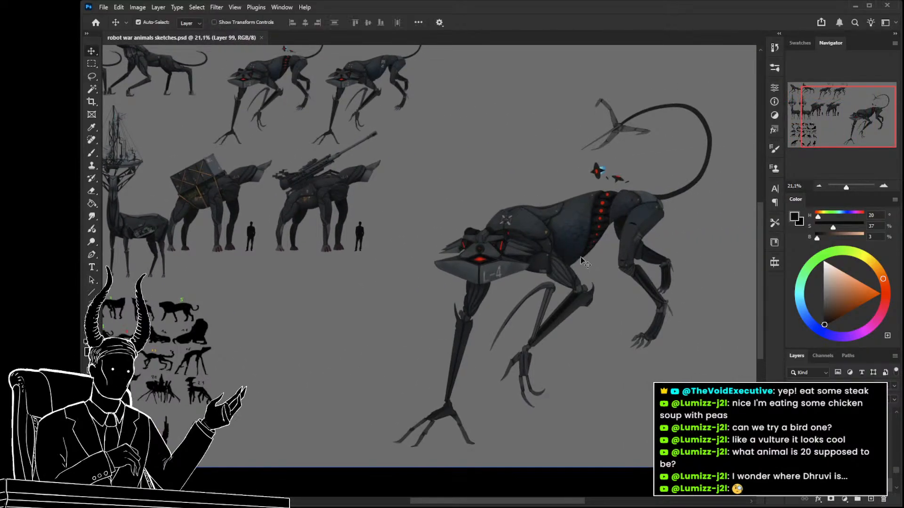
{"action": "left_click", "coordinate": [579, 249]}
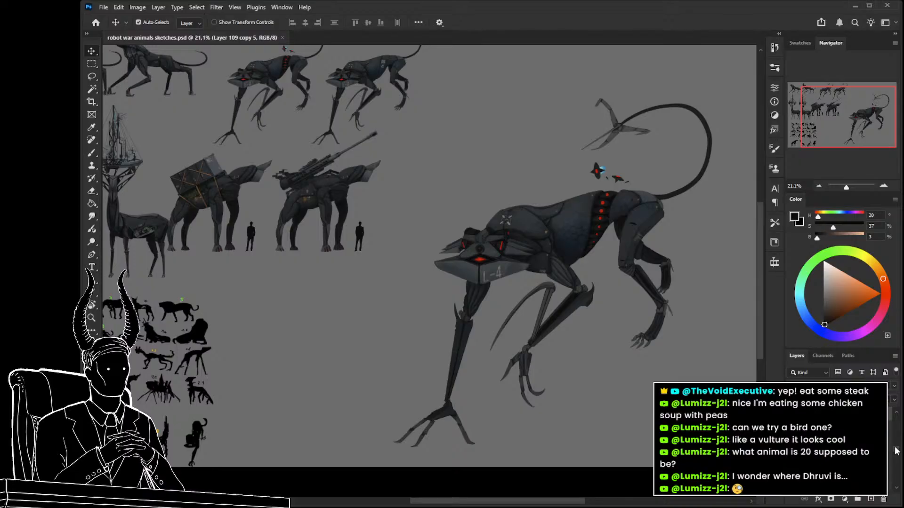
{"action": "left_click", "coordinate": [560, 235]}
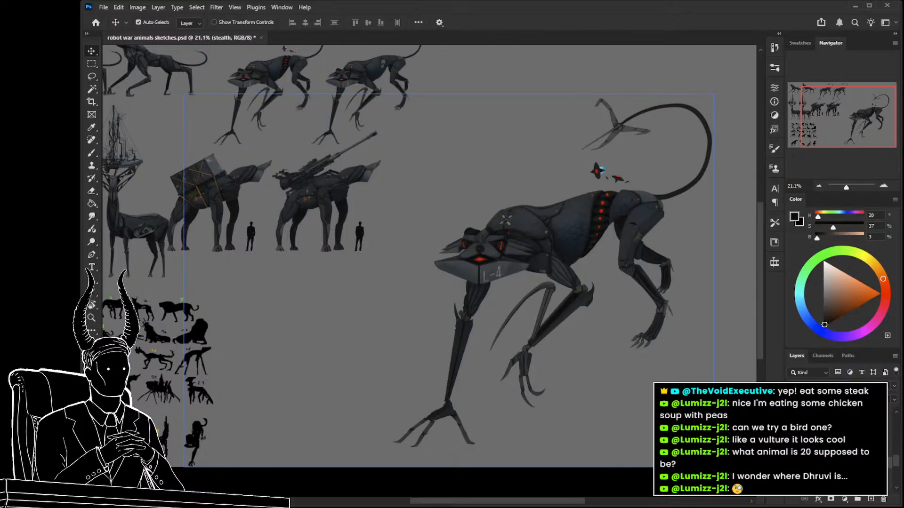
{"action": "left_click", "coordinate": [793, 452]}
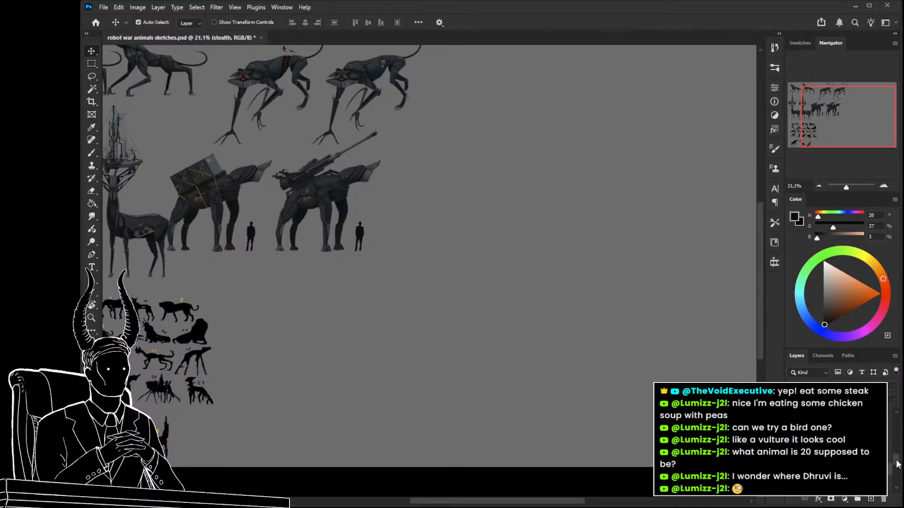
Try to extend the canvas beyond its right edge with the Crop tool.
{"action": "key", "text": "z"}
{"action": "left_click_drag", "start_coordinate": [572, 348], "coordinate": [548, 354]}
{"action": "scroll", "coordinate": [411, 392], "scroll_direction": "down", "scroll_amount": 3}
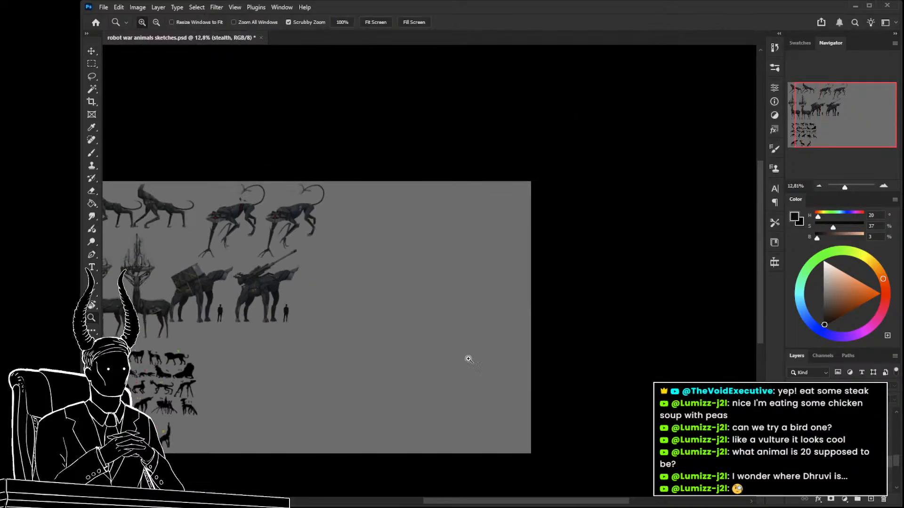
{"action": "key", "text": "c"}
{"action": "left_click_drag", "start_coordinate": [532, 315], "coordinate": [595, 322]}
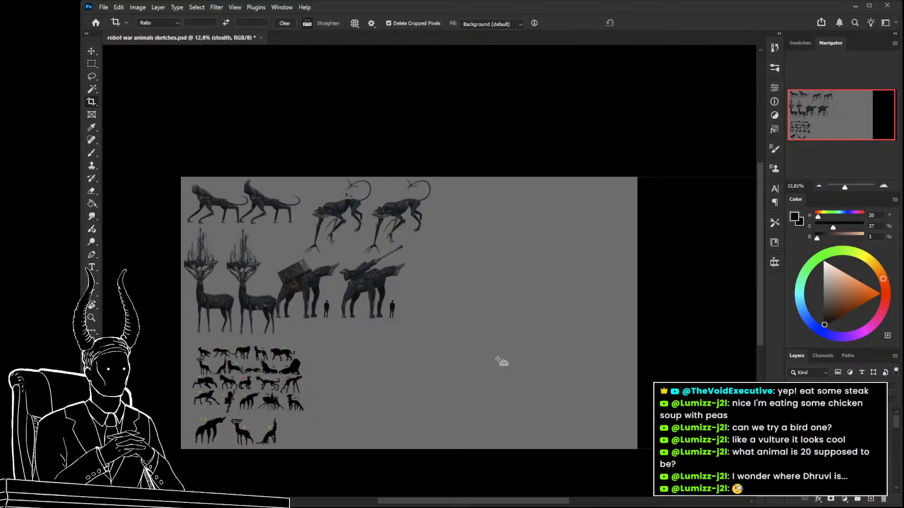
{"action": "mouse_move", "coordinate": [481, 341]}
{"action": "left_mouse_down"}
{"action": "mouse_move", "coordinate": [447, 347]}
{"action": "mouse_move", "coordinate": [485, 359]}
{"action": "left_mouse_up"}
{"action": "key", "text": "ctrl+z"}
{"action": "key", "text": "ctrl+shift+z"}
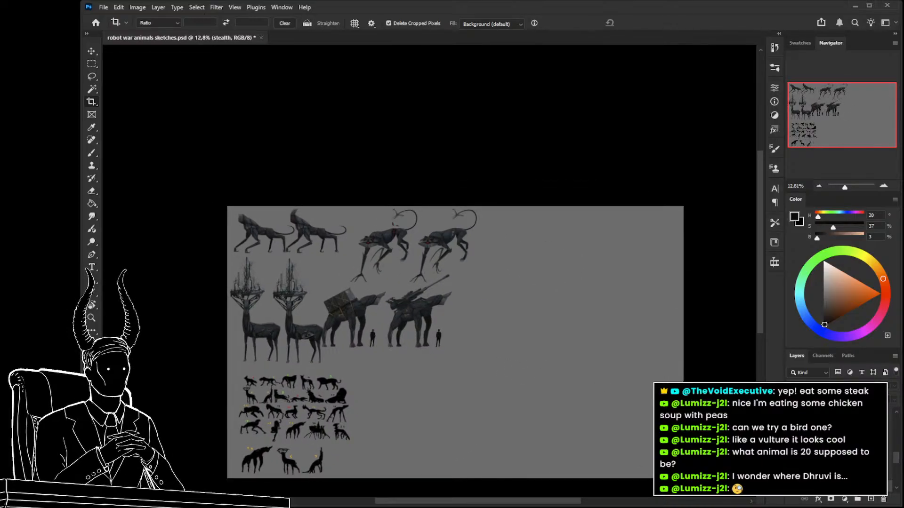
Group the rendered creatures' layers and scale the group to about 66%, keeping it against the sheet's upper-left corner.
{"action": "left_click", "coordinate": [842, 453]}
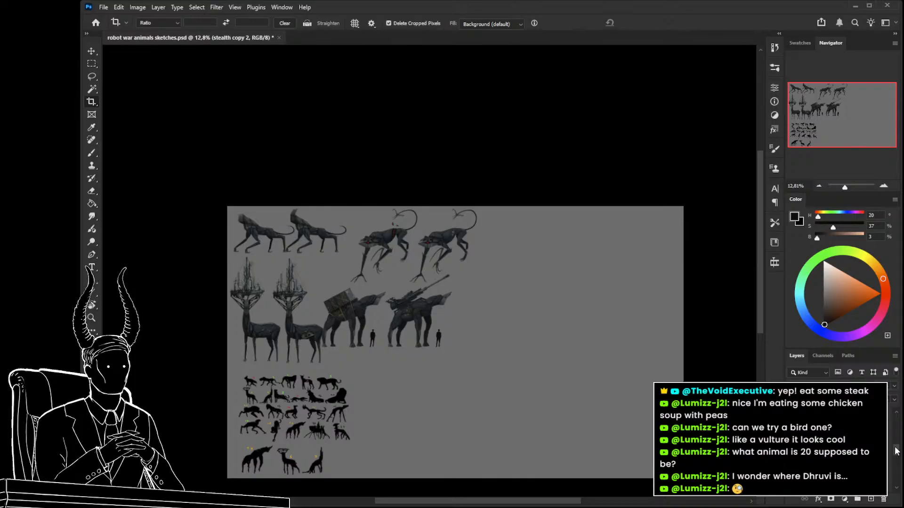
{"action": "left_click", "coordinate": [843, 432], "text": "shift"}
{"action": "key", "text": "ctrl+g"}
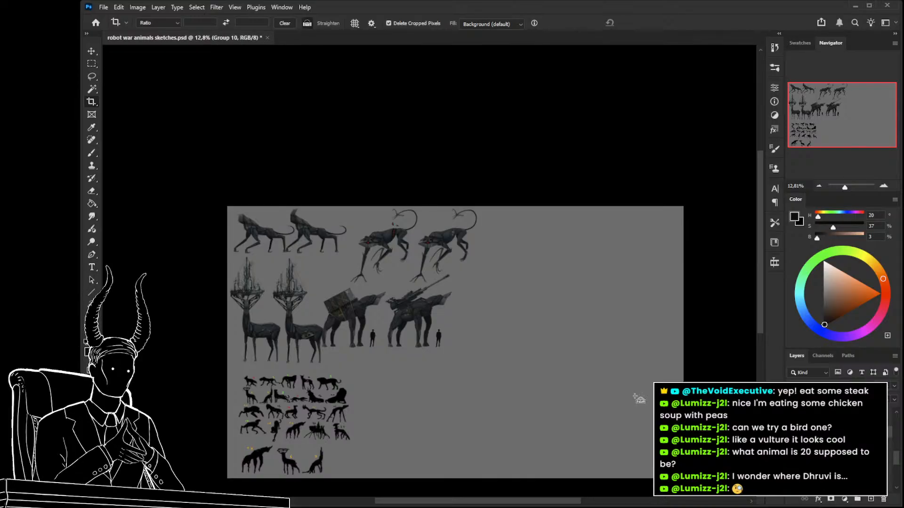
{"action": "key", "text": "ctrl+t"}
{"action": "left_click_drag", "start_coordinate": [476, 363], "coordinate": [393, 310]}
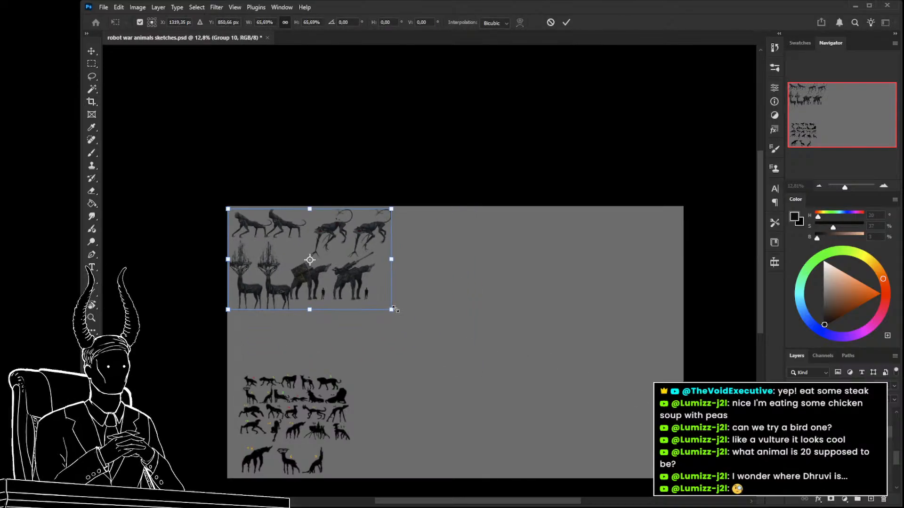
{"action": "key", "text": "Return"}
Create a new layer group named "Talky" for the next concept.
{"action": "key", "text": "c"}
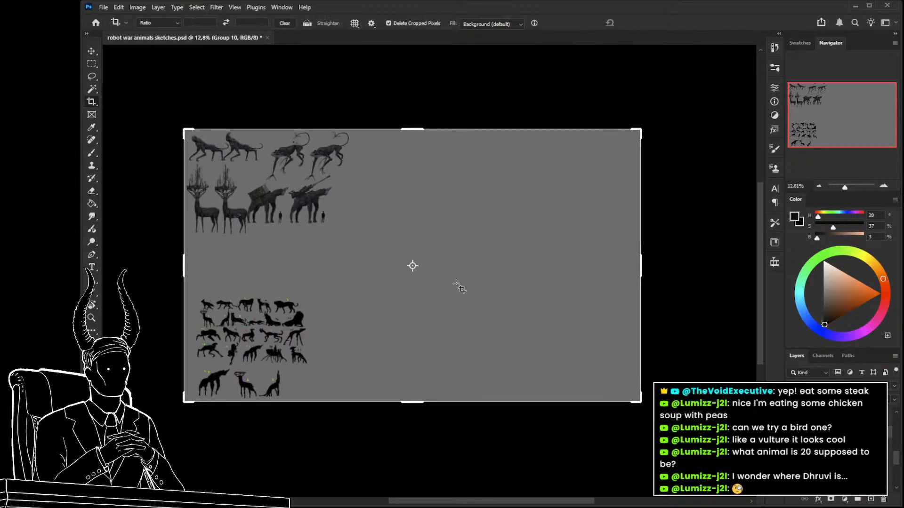
{"action": "left_click", "coordinate": [858, 500]}
{"action": "key", "text": "Return"}
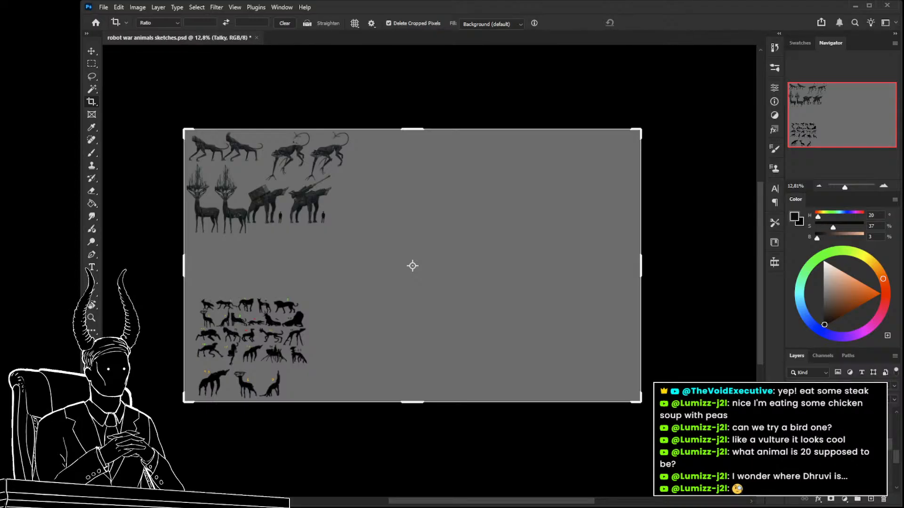
{"action": "key", "text": "space"}
{"action": "left_click", "coordinate": [832, 447]}
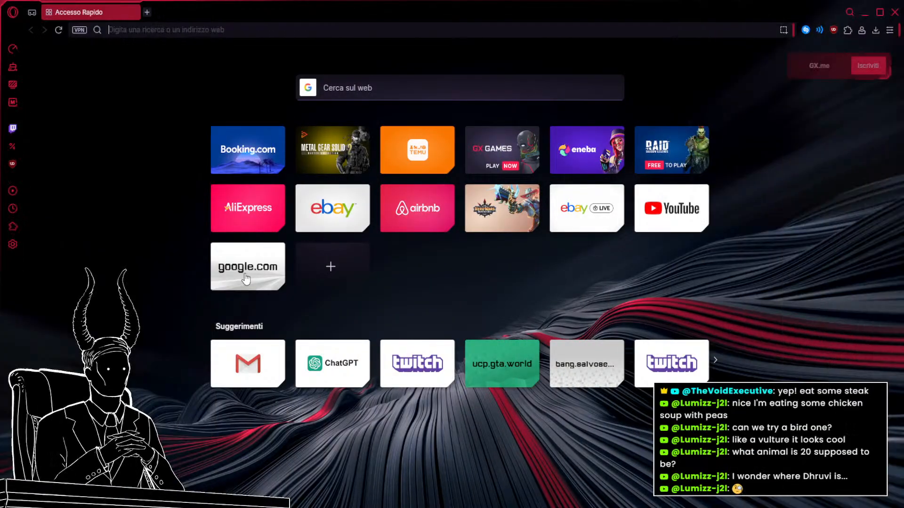
Switch to the web browser and open Google Images.
{"action": "left_click", "coordinate": [246, 262]}
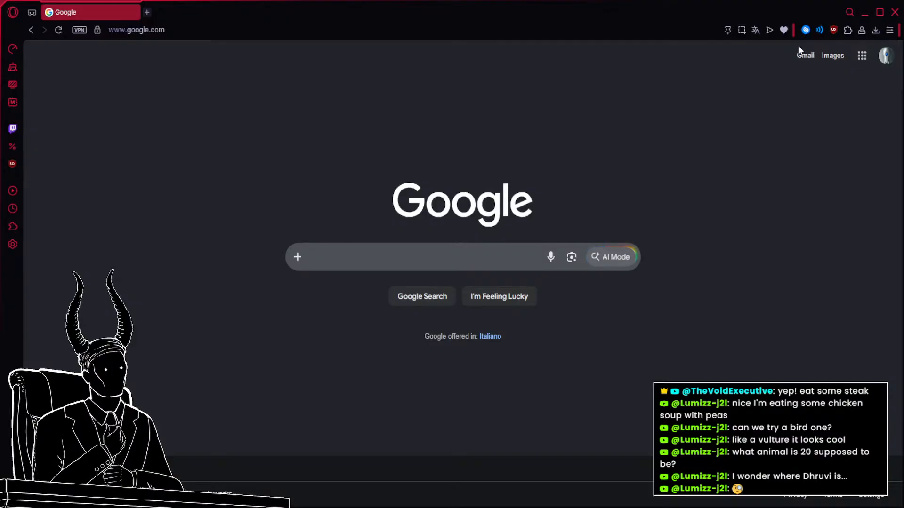
{"action": "left_click", "coordinate": [803, 55]}
{"action": "left_click", "coordinate": [133, 13]}
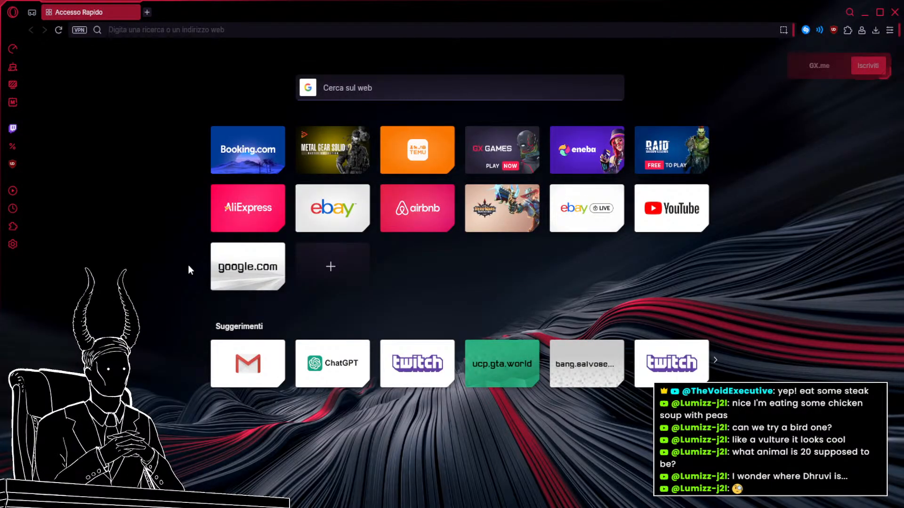
{"action": "left_click", "coordinate": [247, 269]}
{"action": "left_click", "coordinate": [823, 59]}
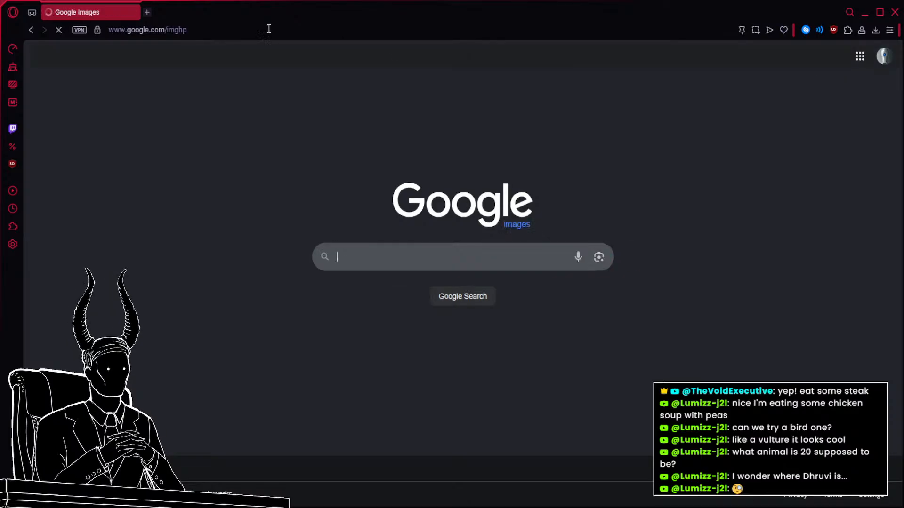
Open pinterest.com in a separate browser tab and glance through its home feed.
{"action": "left_click", "coordinate": [147, 12]}
{"action": "type", "text": "pinterest.com"}
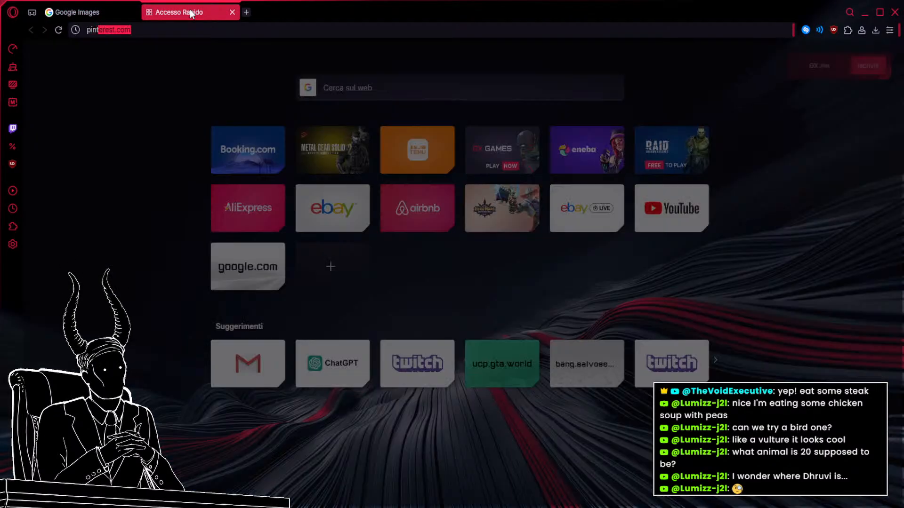
{"action": "key", "text": "Return"}
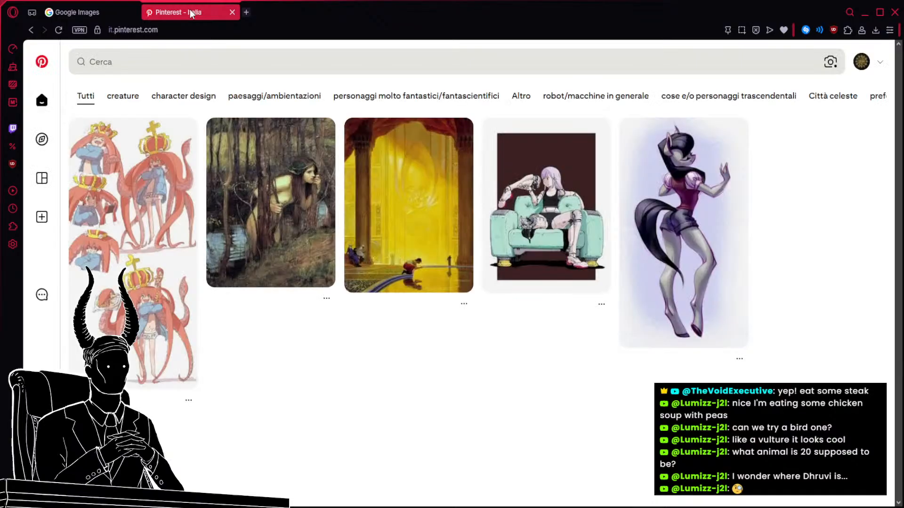
{"action": "scroll", "coordinate": [685, 278], "scroll_direction": "down", "scroll_amount": 4}
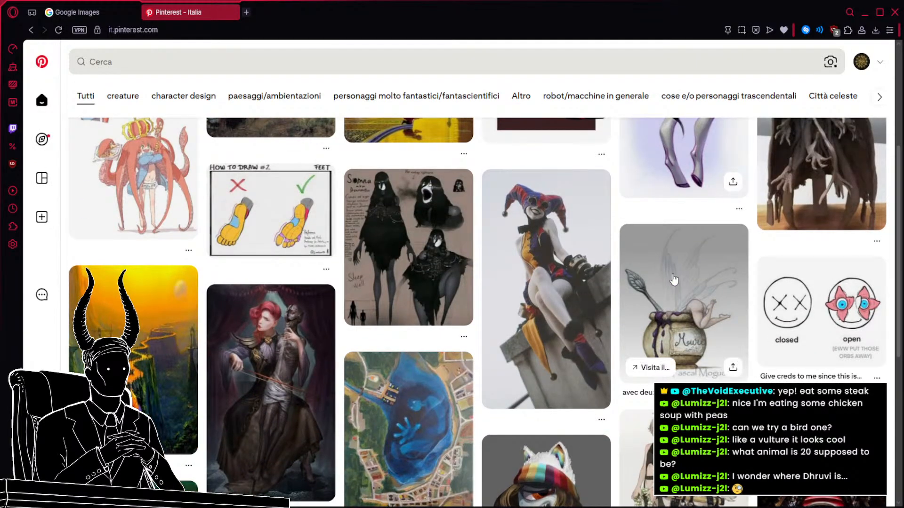
Search Pinterest for "tank mecha design".
{"action": "left_click", "coordinate": [277, 58]}
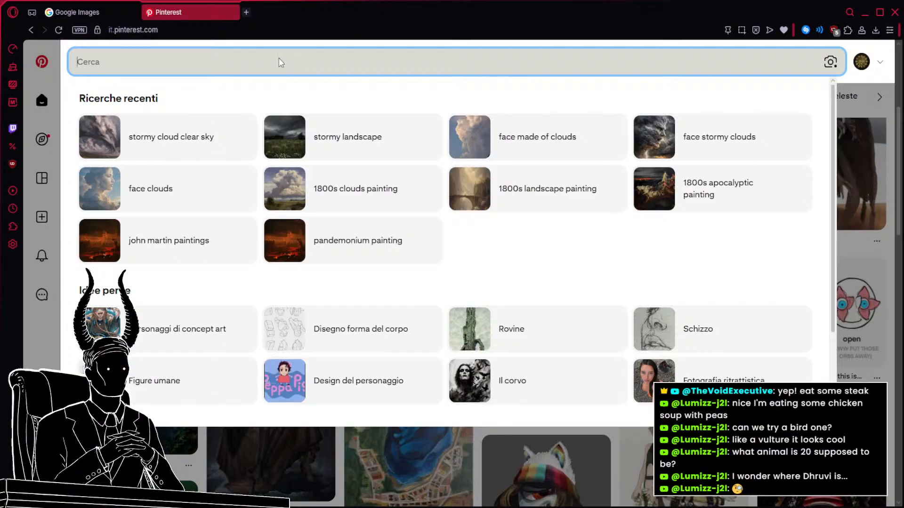
{"action": "type", "text": "t"}
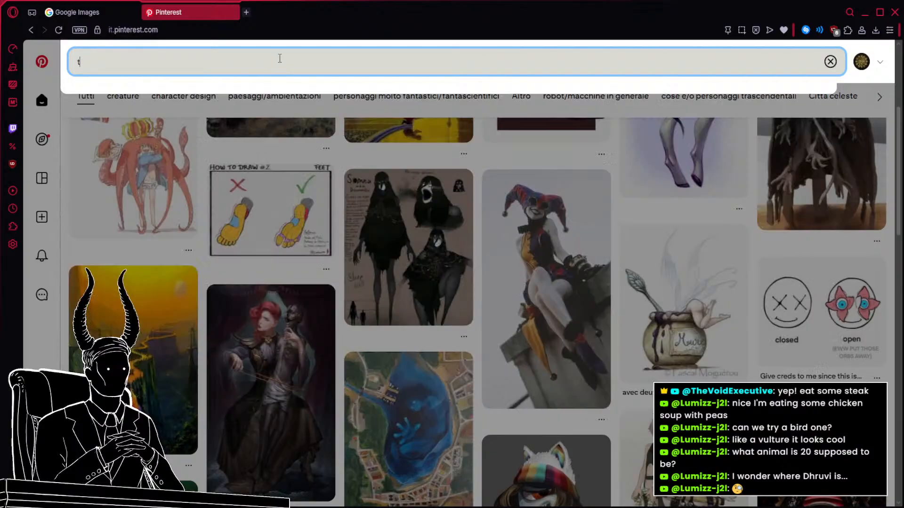
{"action": "type", "text": "anky mech"}
{"action": "key", "text": "Return"}
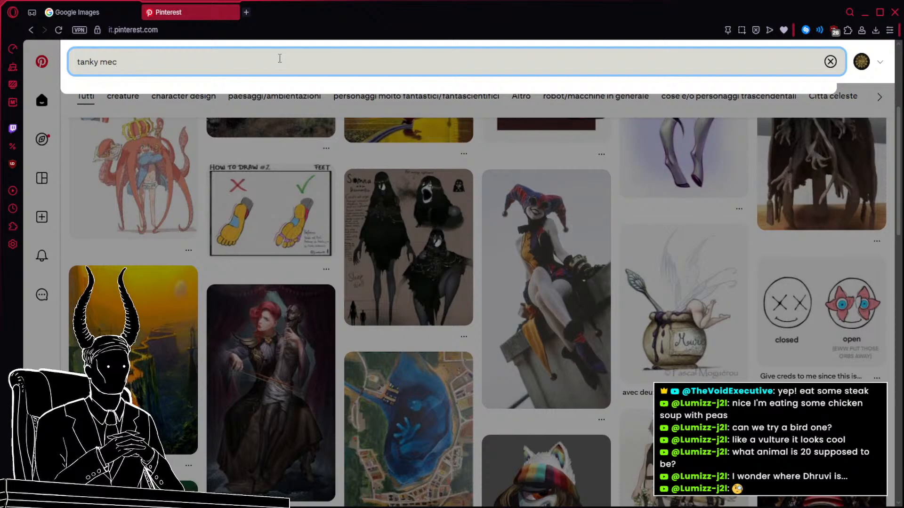
{"action": "key", "text": "BackSpace"}
{"action": "key", "text": "BackSpace"}
{"action": "key", "text": "BackSpace"}
{"action": "key", "text": "BackSpace"}
{"action": "key", "text": "BackSpace"}
{"action": "key", "text": "BackSpace"}
{"action": "type", "text": "mech"}
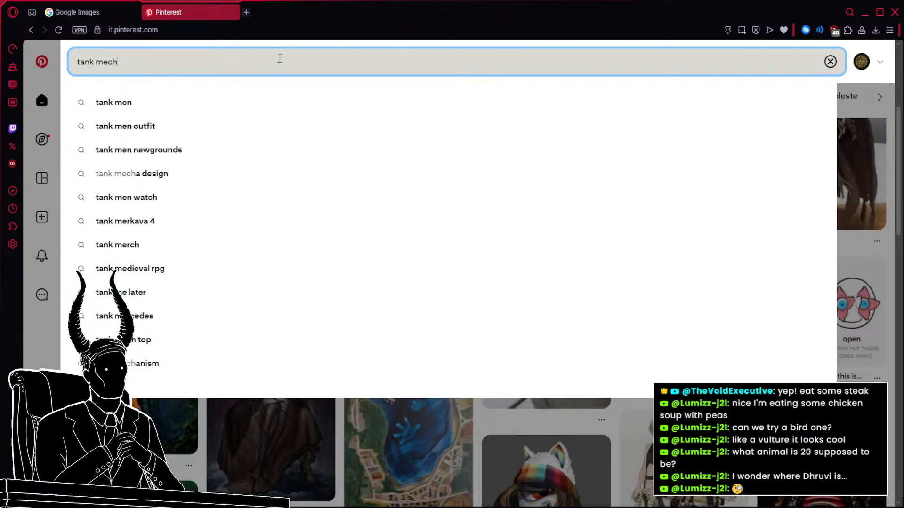
{"action": "key", "text": "Down"}
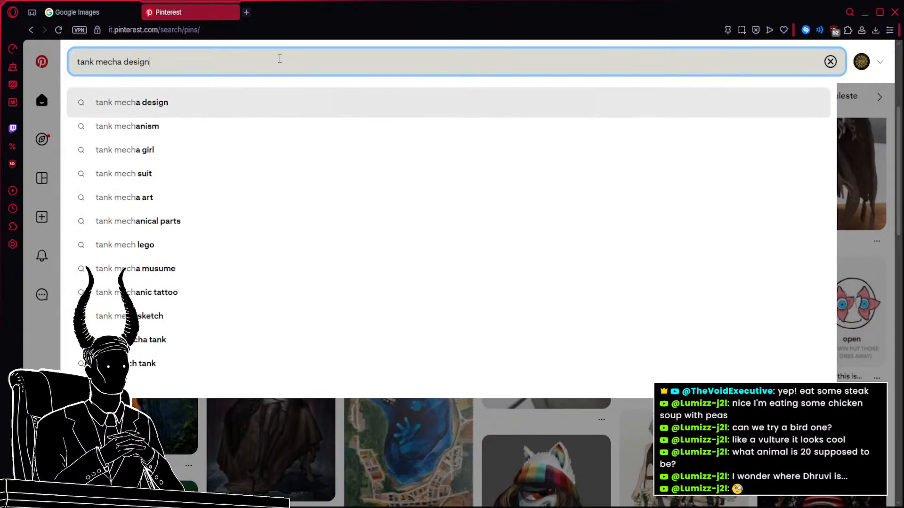
{"action": "key", "text": "Return"}
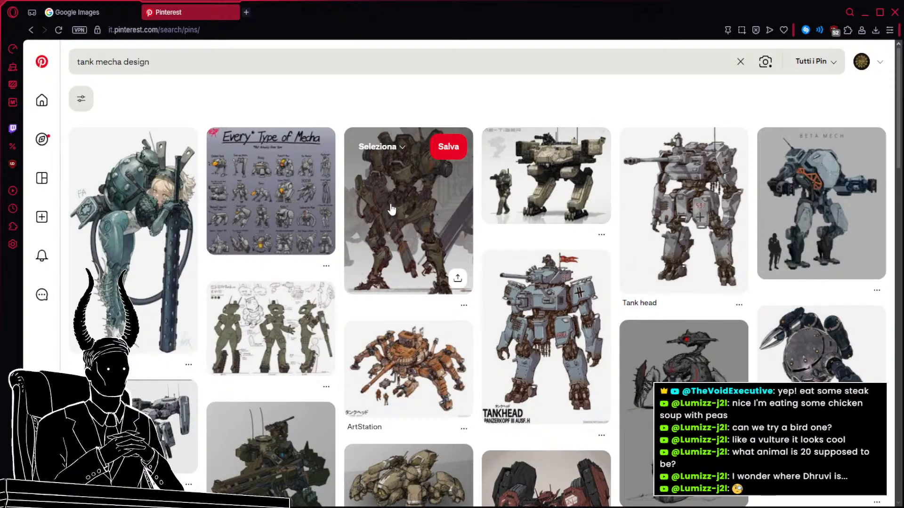
Look through the tank mecha results and open the gray four-legged tank walker sketches in a background tab.
{"action": "scroll", "coordinate": [391, 210], "scroll_direction": "down", "scroll_amount": 3}
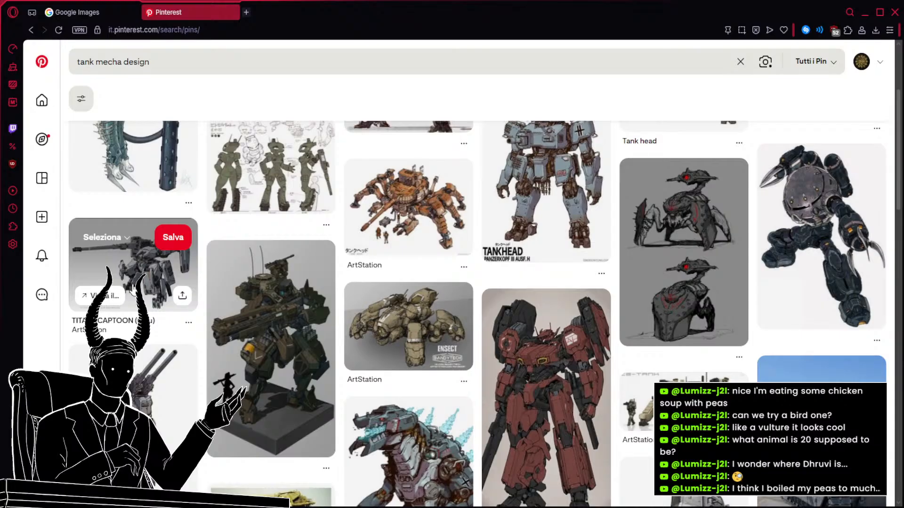
{"action": "scroll", "coordinate": [493, 327], "scroll_direction": "up", "scroll_amount": 3}
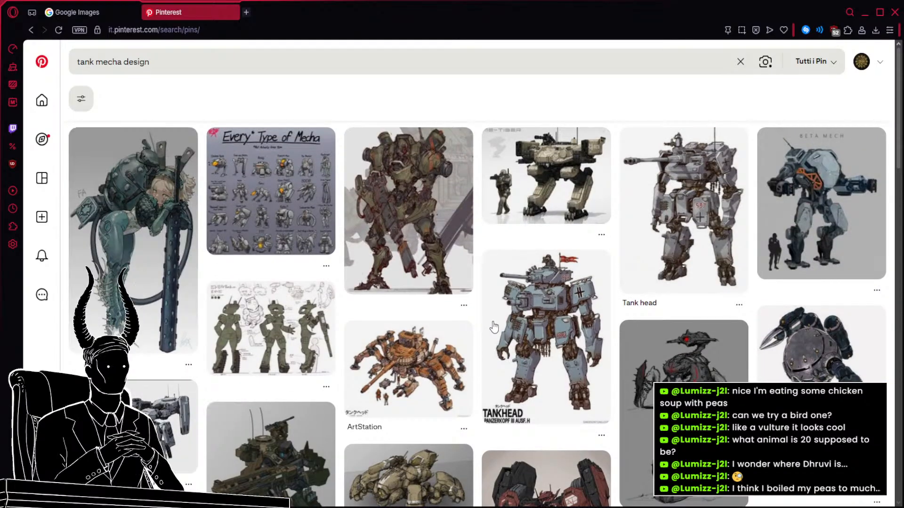
{"action": "scroll", "coordinate": [694, 214], "scroll_direction": "down", "scroll_amount": 1}
{"action": "scroll", "coordinate": [694, 214], "scroll_direction": "down", "scroll_amount": 3}
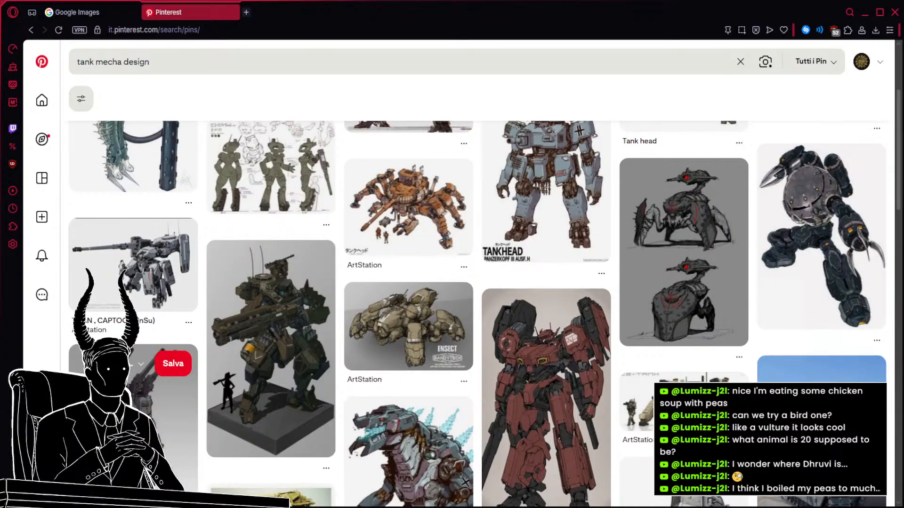
{"action": "scroll", "coordinate": [306, 369], "scroll_direction": "down", "scroll_amount": 4}
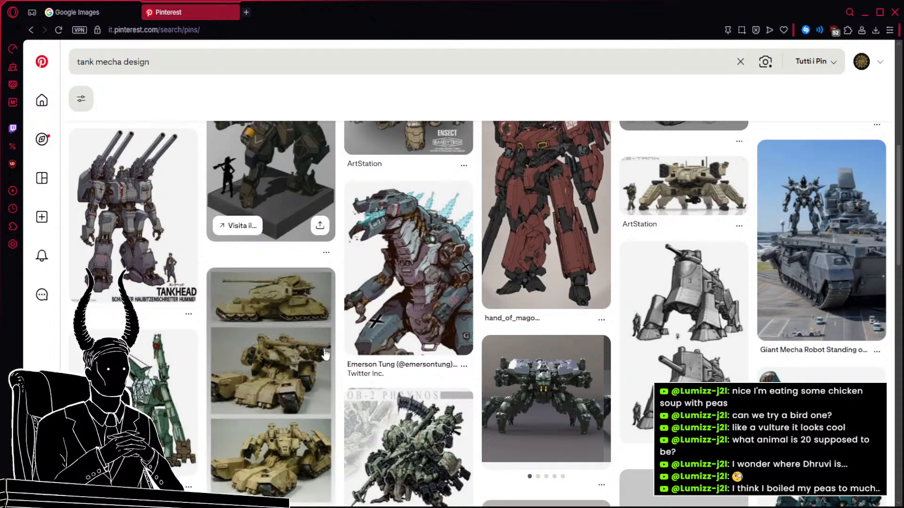
{"action": "scroll", "coordinate": [428, 337], "scroll_direction": "down", "scroll_amount": 2}
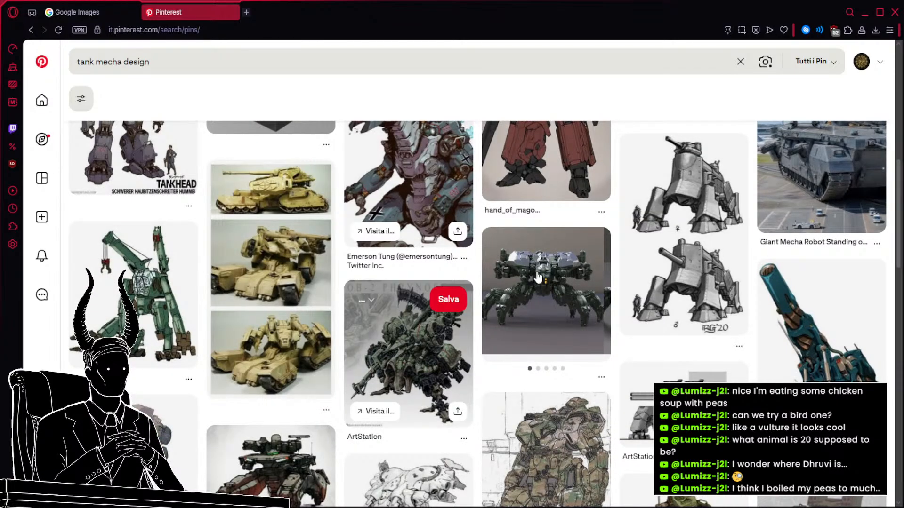
{"action": "scroll", "coordinate": [679, 246], "scroll_direction": "up", "scroll_amount": 1}
{"action": "middle_click", "coordinate": [693, 243]}
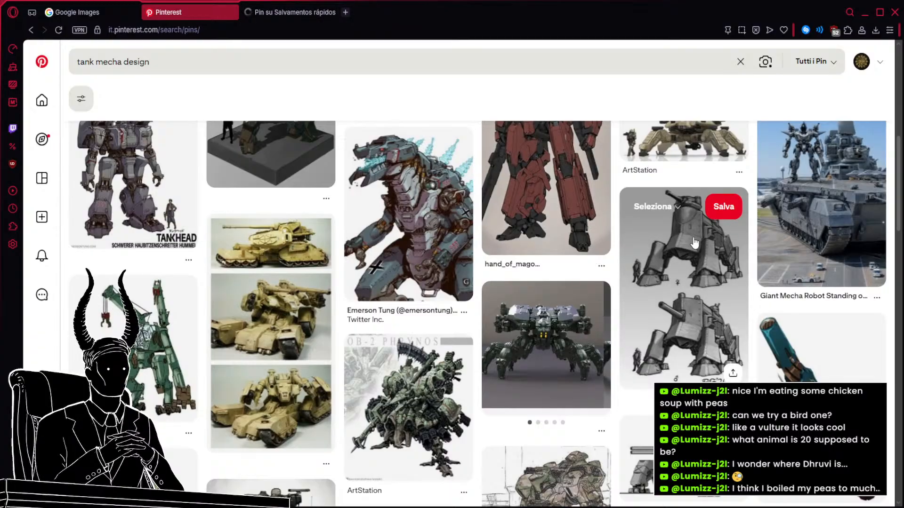
View the opened pin with the gray tank walker sketches and return to the search results.
{"action": "scroll", "coordinate": [694, 243], "scroll_direction": "down", "scroll_amount": 4}
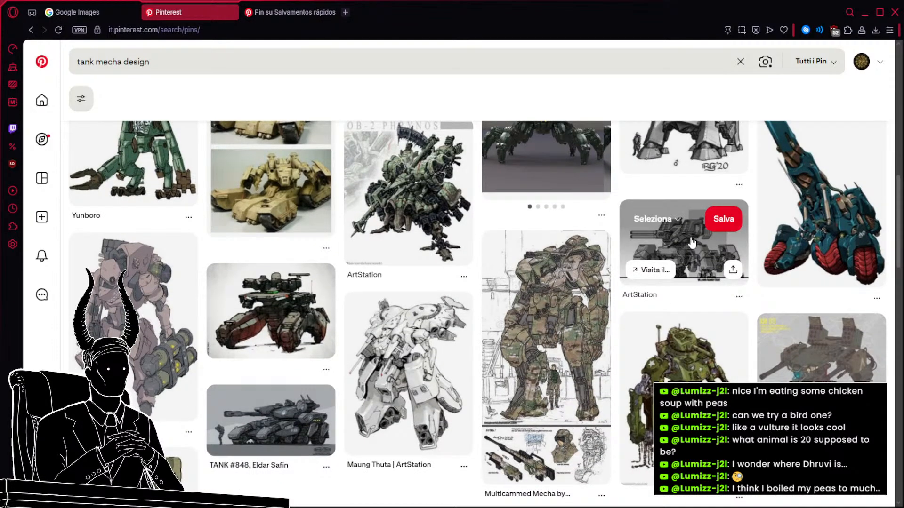
{"action": "scroll", "coordinate": [691, 242], "scroll_direction": "up", "scroll_amount": 1}
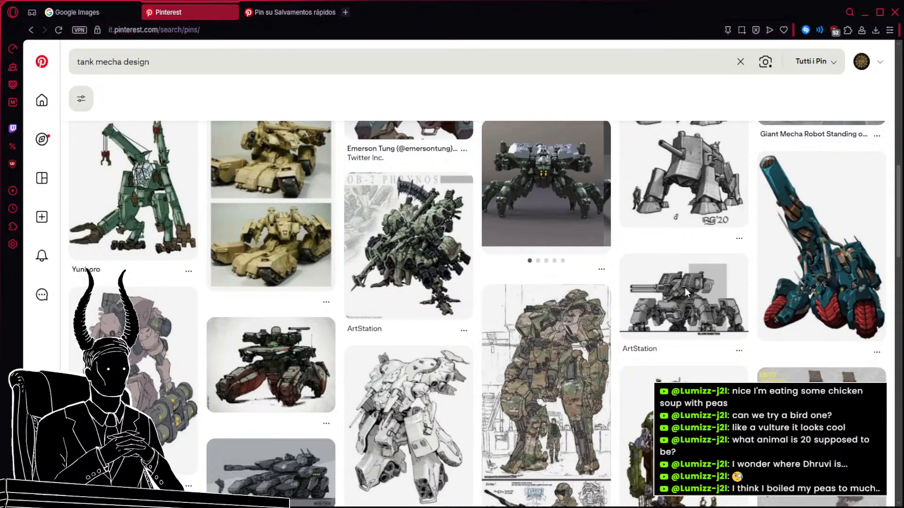
{"action": "left_click", "coordinate": [287, 13]}
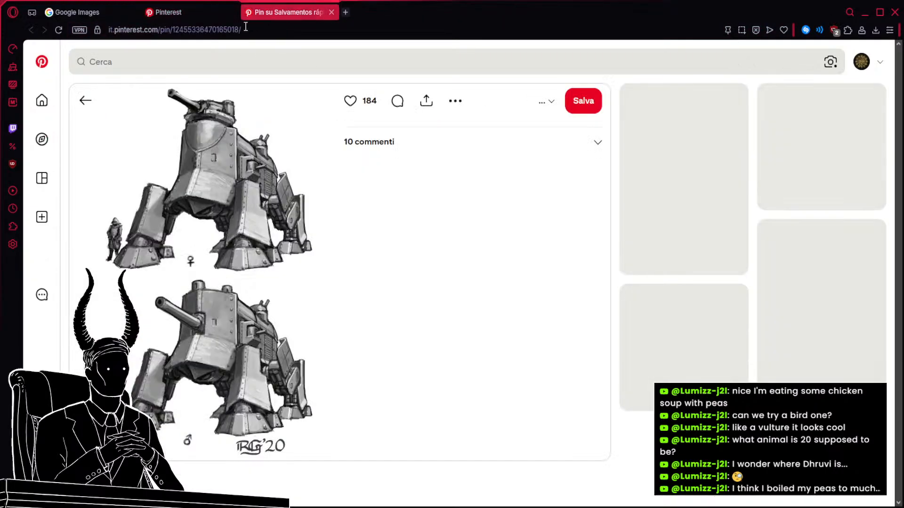
{"action": "left_click", "coordinate": [190, 13]}
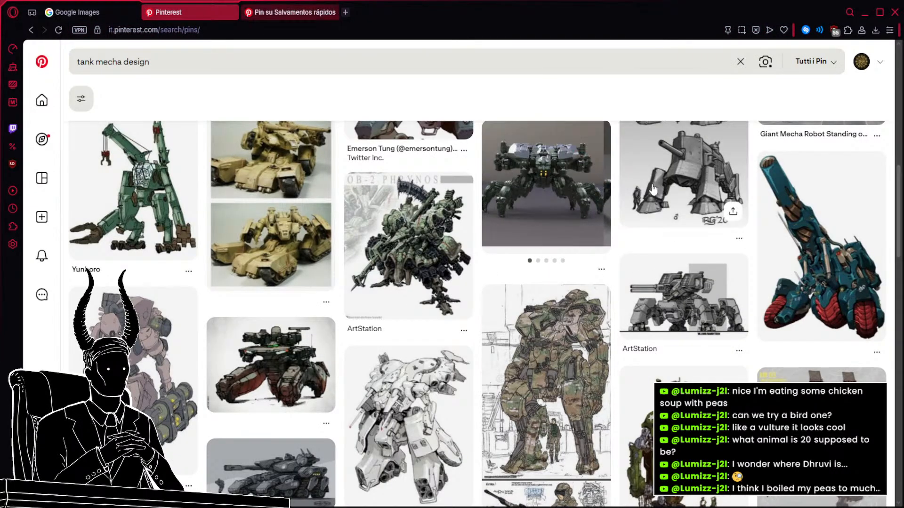
Open the pin of the olive multi-legged mech with a standing human figure in a background tab.
{"action": "scroll", "coordinate": [372, 201], "scroll_direction": "down", "scroll_amount": 1}
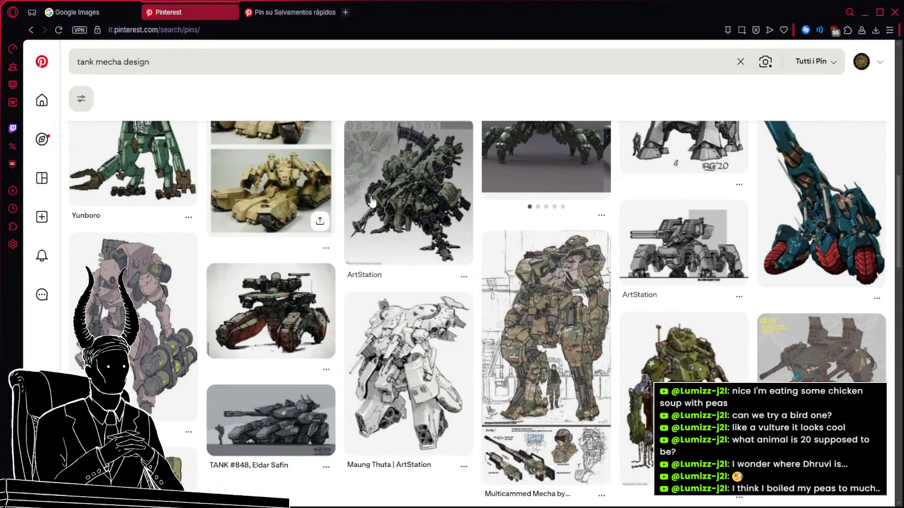
{"action": "scroll", "coordinate": [371, 202], "scroll_direction": "down", "scroll_amount": 3}
{"action": "scroll", "coordinate": [429, 202], "scroll_direction": "down", "scroll_amount": 2}
{"action": "scroll", "coordinate": [429, 203], "scroll_direction": "down", "scroll_amount": 2}
{"action": "scroll", "coordinate": [391, 200], "scroll_direction": "down", "scroll_amount": 2}
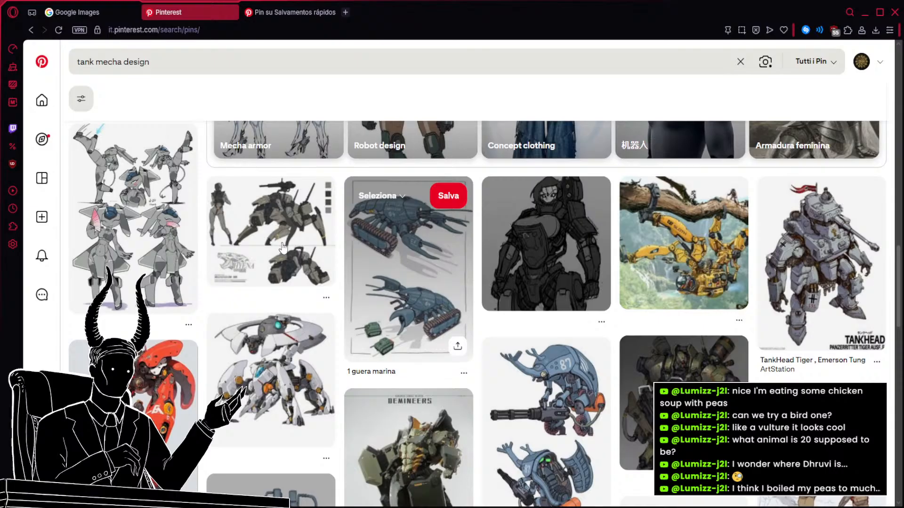
{"action": "middle_click", "coordinate": [294, 244]}
Examine further tank mecha results for heavy armored walkers, animal-like mechs and silhouette sheets.
{"action": "scroll", "coordinate": [318, 233], "scroll_direction": "down", "scroll_amount": 3}
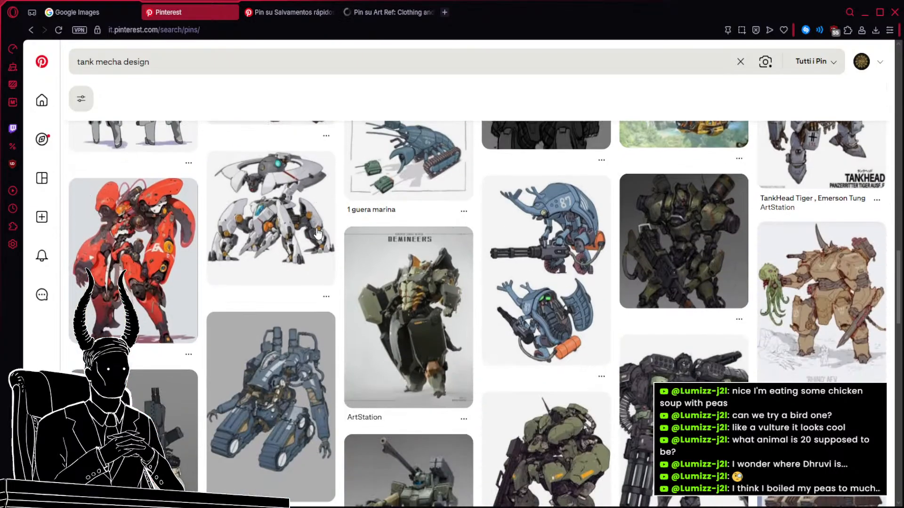
{"action": "scroll", "coordinate": [318, 234], "scroll_direction": "down", "scroll_amount": 2}
{"action": "scroll", "coordinate": [319, 234], "scroll_direction": "down", "scroll_amount": 6}
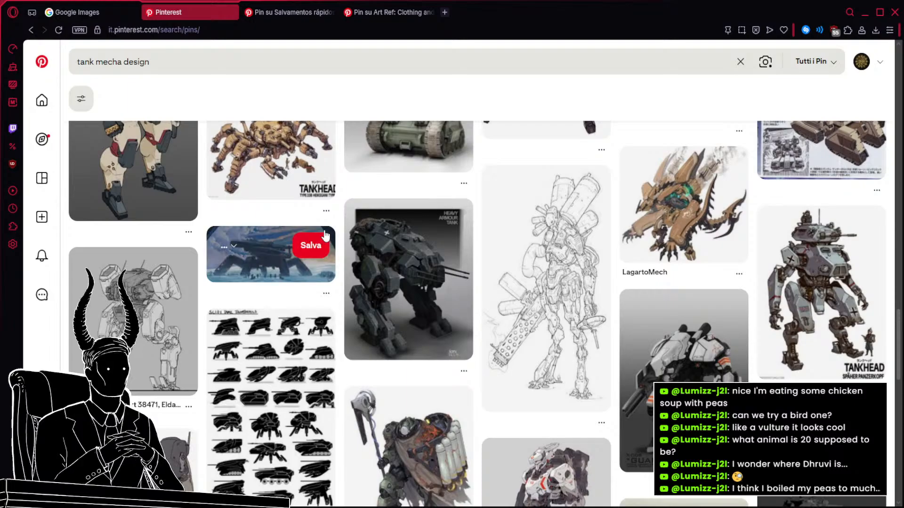
{"action": "scroll", "coordinate": [325, 236], "scroll_direction": "down", "scroll_amount": 1}
{"action": "scroll", "coordinate": [325, 236], "scroll_direction": "down", "scroll_amount": 6}
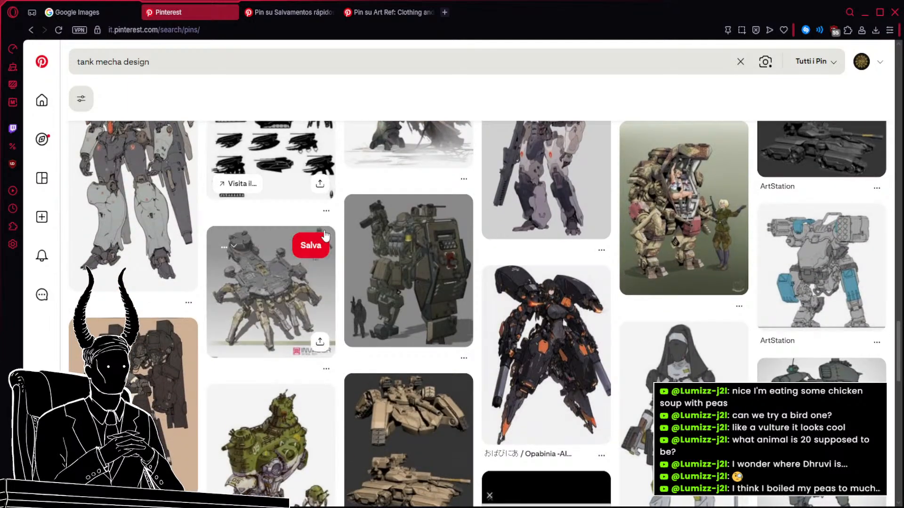
{"action": "scroll", "coordinate": [325, 235], "scroll_direction": "down", "scroll_amount": 3}
{"action": "scroll", "coordinate": [325, 236], "scroll_direction": "down", "scroll_amount": 4}
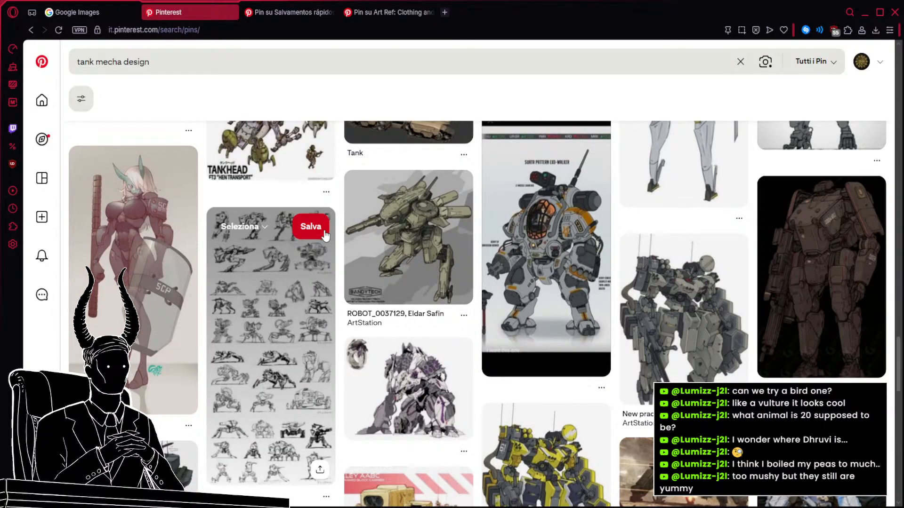
{"action": "scroll", "coordinate": [568, 266], "scroll_direction": "down", "scroll_amount": 2}
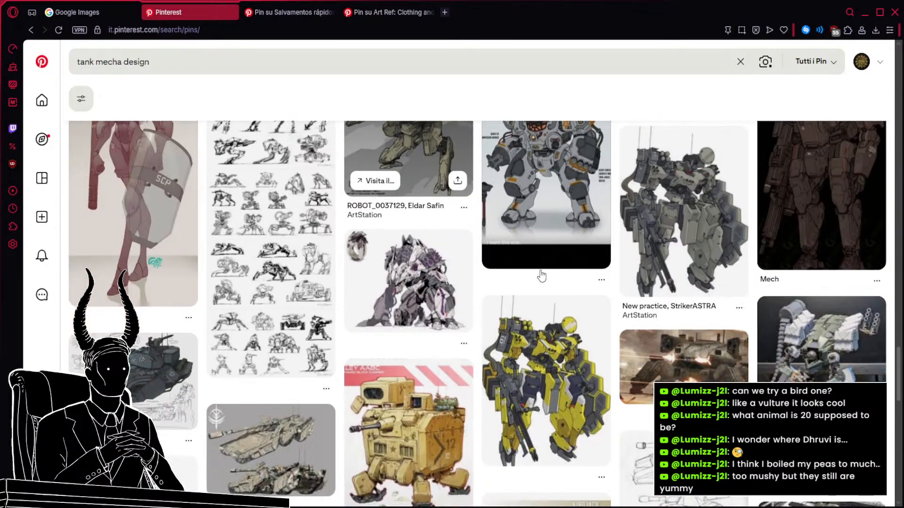
Look through further tank mecha results for heavily armored walkers and multi-legged machines.
{"action": "scroll", "coordinate": [541, 276], "scroll_direction": "down", "scroll_amount": 4}
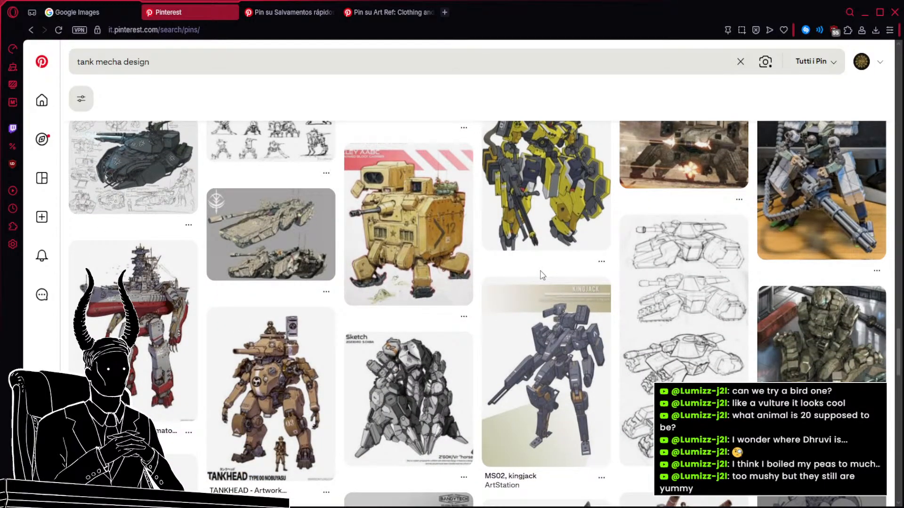
{"action": "scroll", "coordinate": [466, 324], "scroll_direction": "down", "scroll_amount": 3}
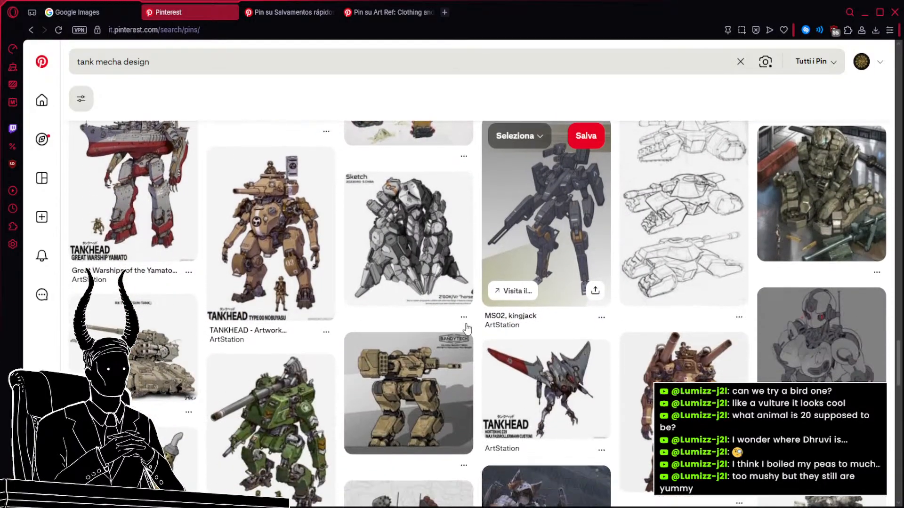
{"action": "scroll", "coordinate": [466, 328], "scroll_direction": "down", "scroll_amount": 3}
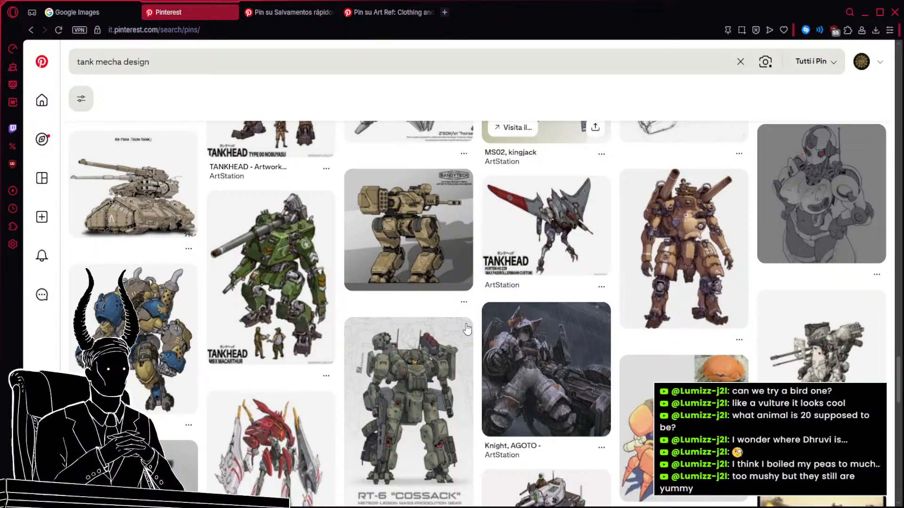
{"action": "scroll", "coordinate": [467, 329], "scroll_direction": "down", "scroll_amount": 2}
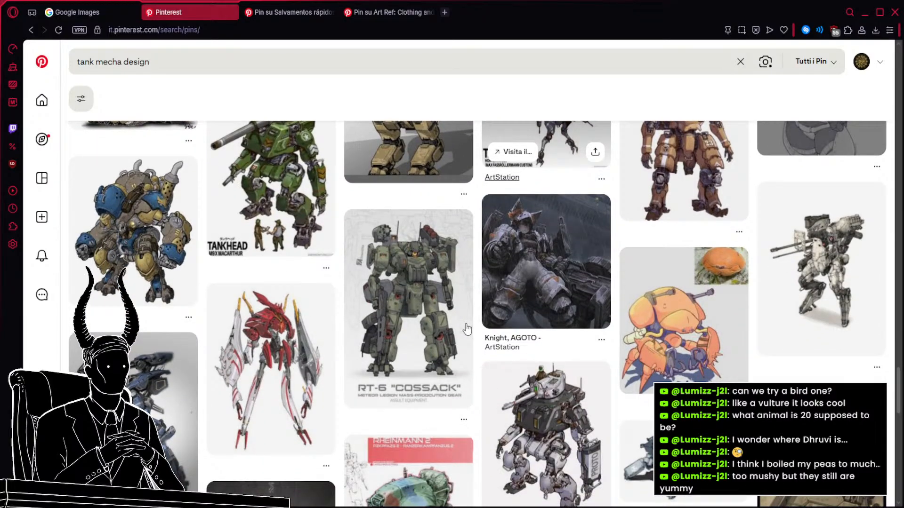
{"action": "scroll", "coordinate": [466, 329], "scroll_direction": "down", "scroll_amount": 3}
{"action": "scroll", "coordinate": [467, 330], "scroll_direction": "down", "scroll_amount": 2}
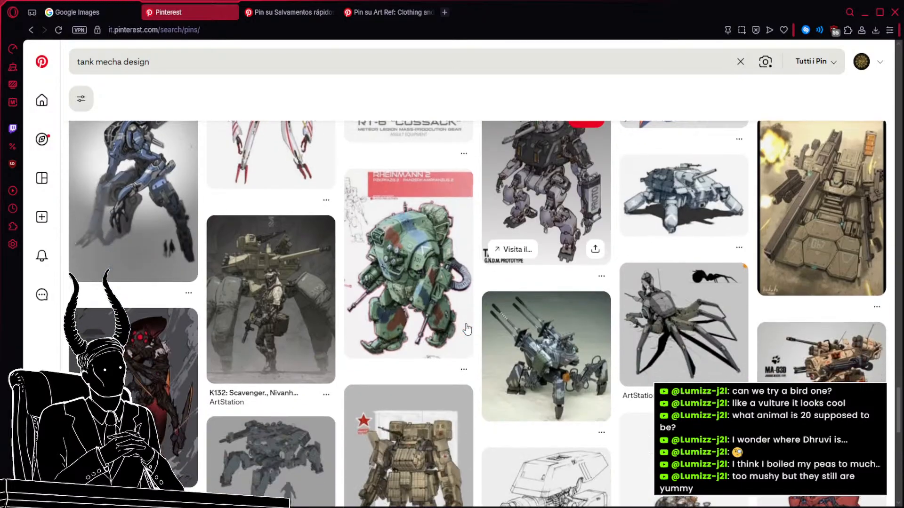
{"action": "scroll", "coordinate": [467, 329], "scroll_direction": "up", "scroll_amount": 1}
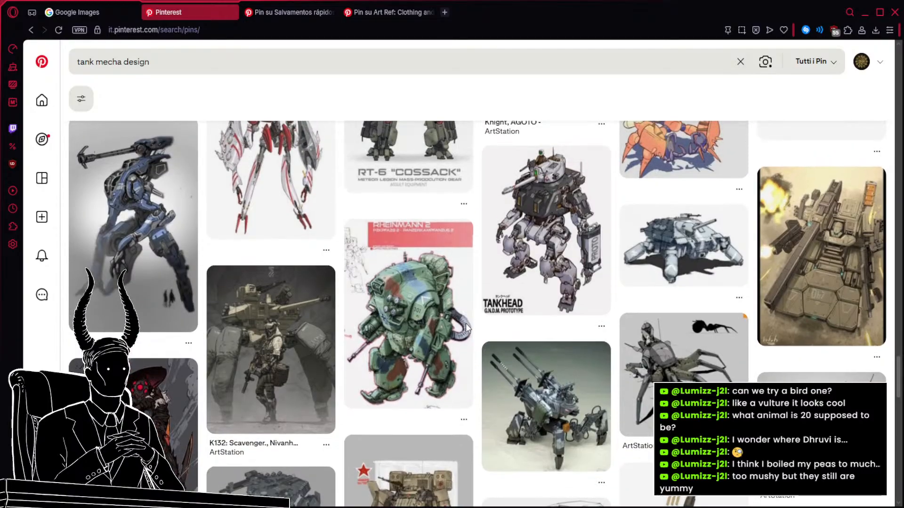
{"action": "scroll", "coordinate": [467, 330], "scroll_direction": "down", "scroll_amount": 4}
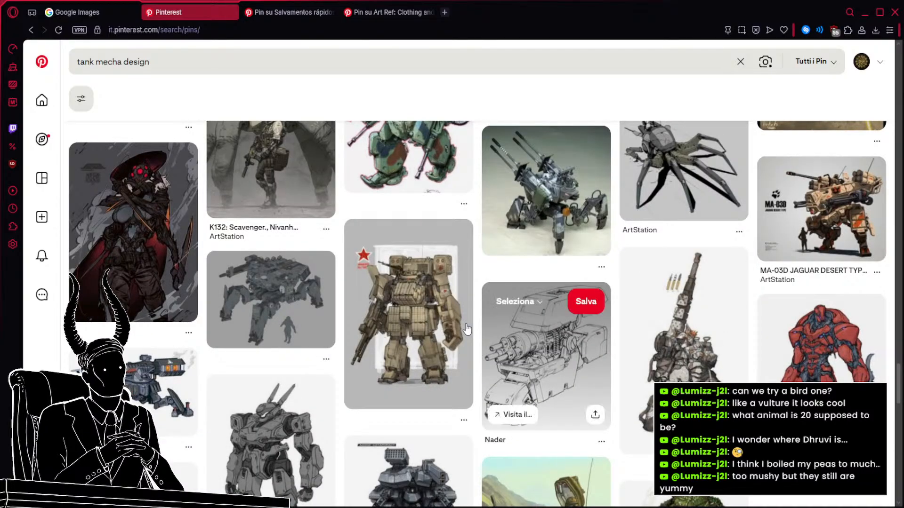
Find the pale four-legged mech with a turret among the tank mecha results and open its pin in a background tab.
{"action": "scroll", "coordinate": [467, 329], "scroll_direction": "down", "scroll_amount": 7}
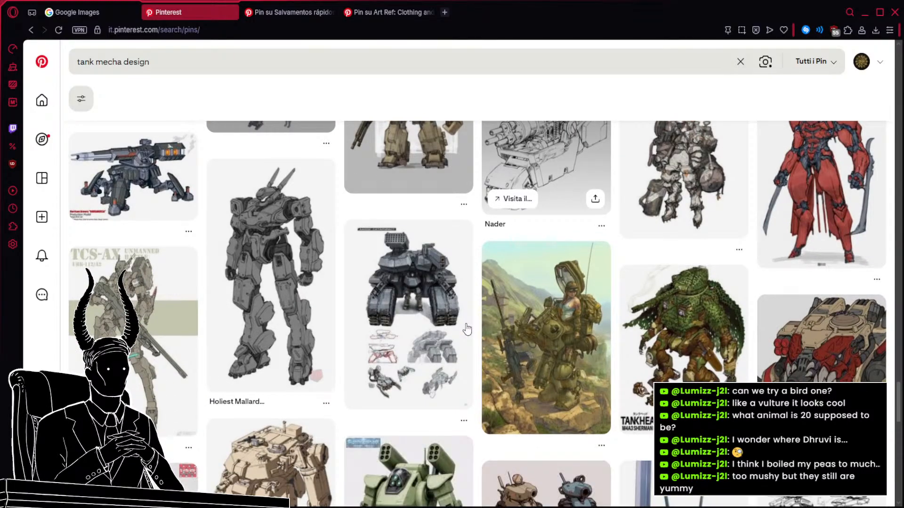
{"action": "scroll", "coordinate": [467, 330], "scroll_direction": "down", "scroll_amount": 4}
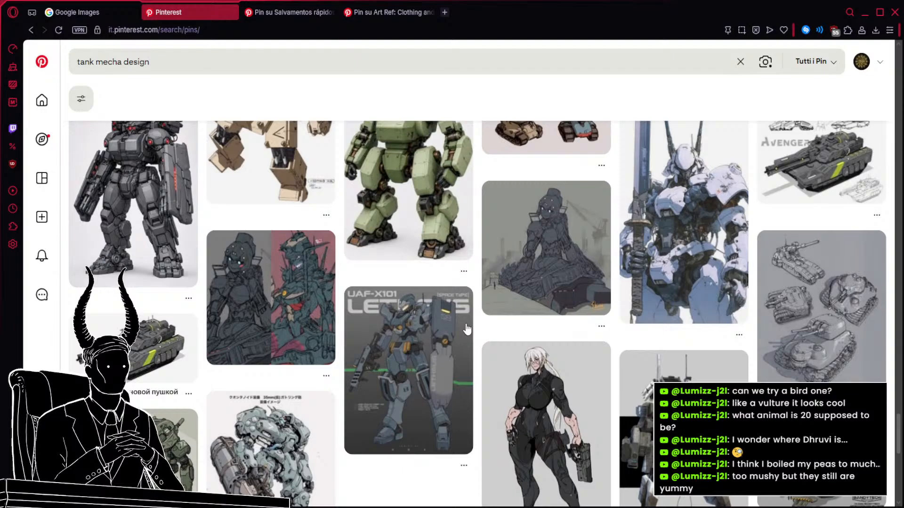
{"action": "scroll", "coordinate": [467, 330], "scroll_direction": "down", "scroll_amount": 4}
{"action": "scroll", "coordinate": [467, 329], "scroll_direction": "down", "scroll_amount": 5}
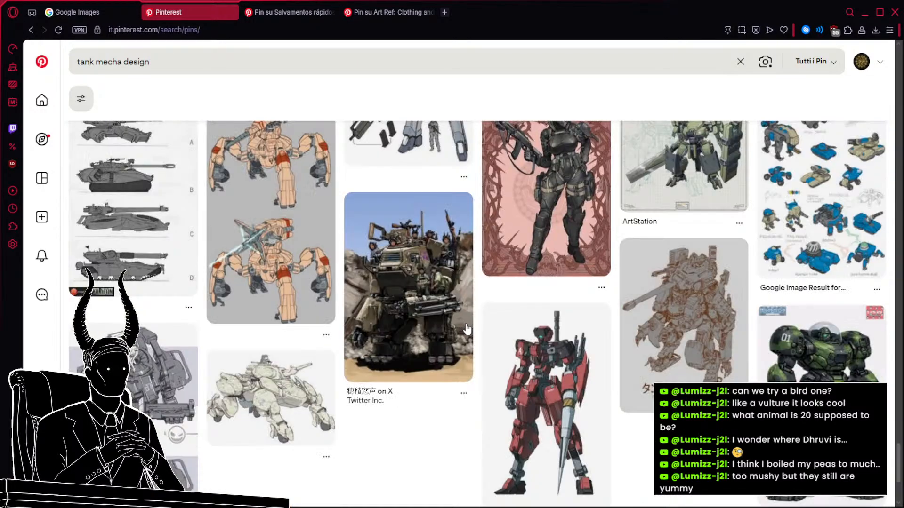
{"action": "scroll", "coordinate": [542, 226], "scroll_direction": "down", "scroll_amount": 1}
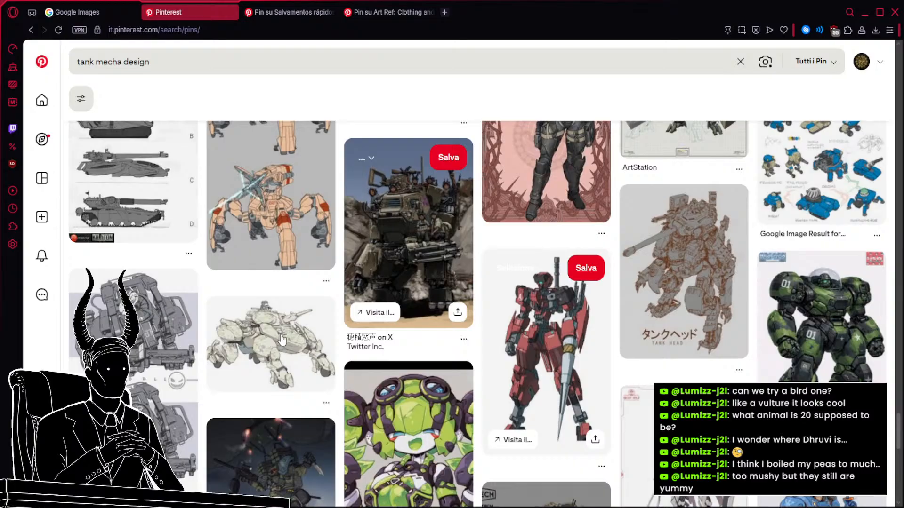
{"action": "middle_click", "coordinate": [283, 340]}
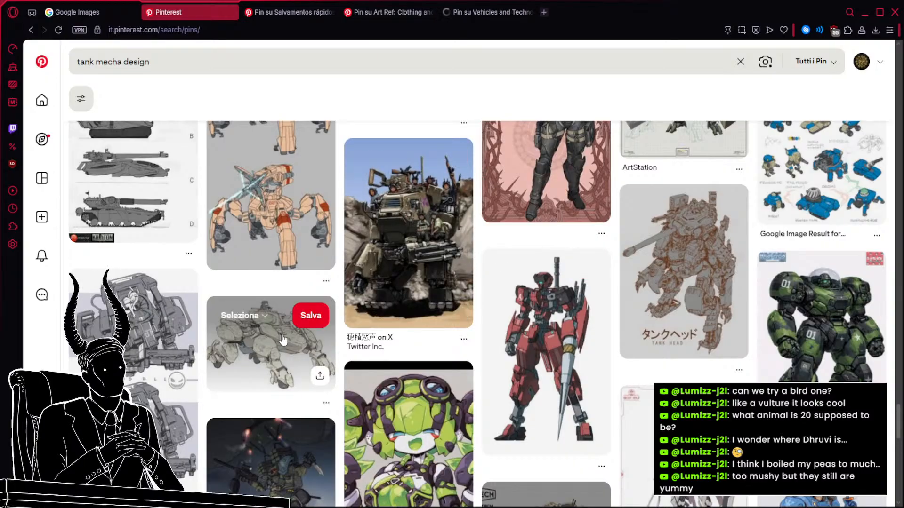
Continue through the tank mecha results and open the olive four-legged walker sheet with Japanese notes in a background tab.
{"action": "scroll", "coordinate": [332, 331], "scroll_direction": "down", "scroll_amount": 3}
{"action": "scroll", "coordinate": [332, 330], "scroll_direction": "down", "scroll_amount": 4}
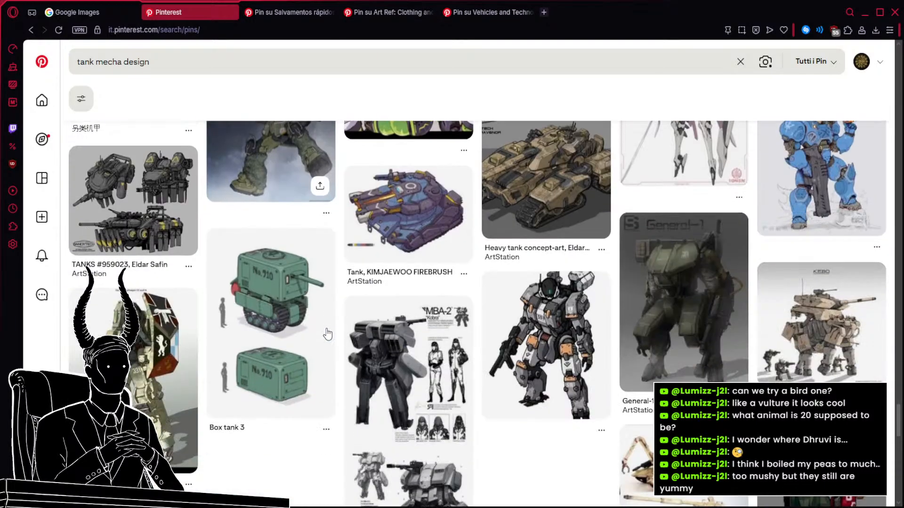
{"action": "scroll", "coordinate": [326, 336], "scroll_direction": "up", "scroll_amount": 5}
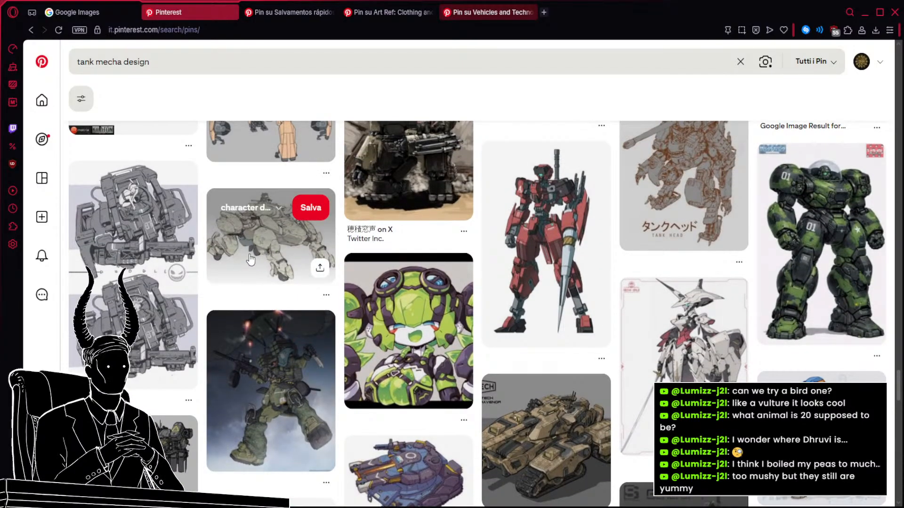
{"action": "scroll", "coordinate": [250, 260], "scroll_direction": "down", "scroll_amount": 5}
{"action": "scroll", "coordinate": [250, 259], "scroll_direction": "down", "scroll_amount": 4}
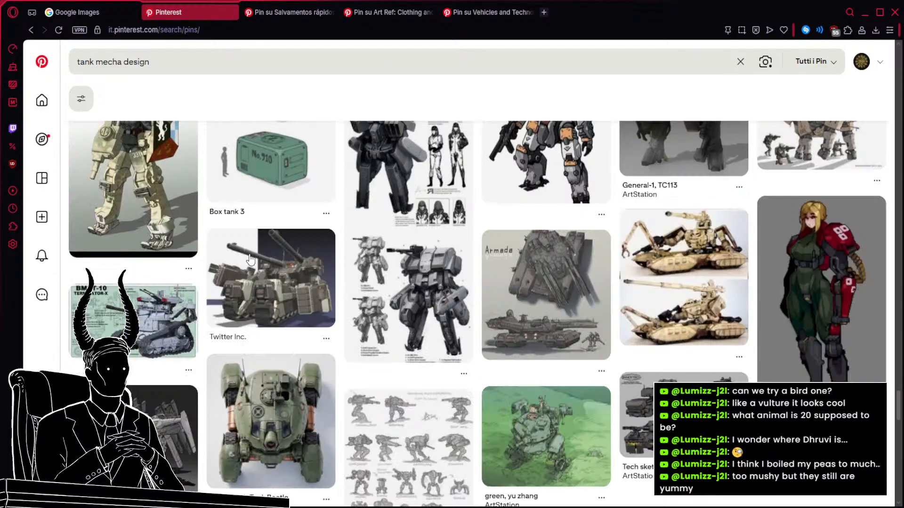
{"action": "scroll", "coordinate": [250, 259], "scroll_direction": "down", "scroll_amount": 6}
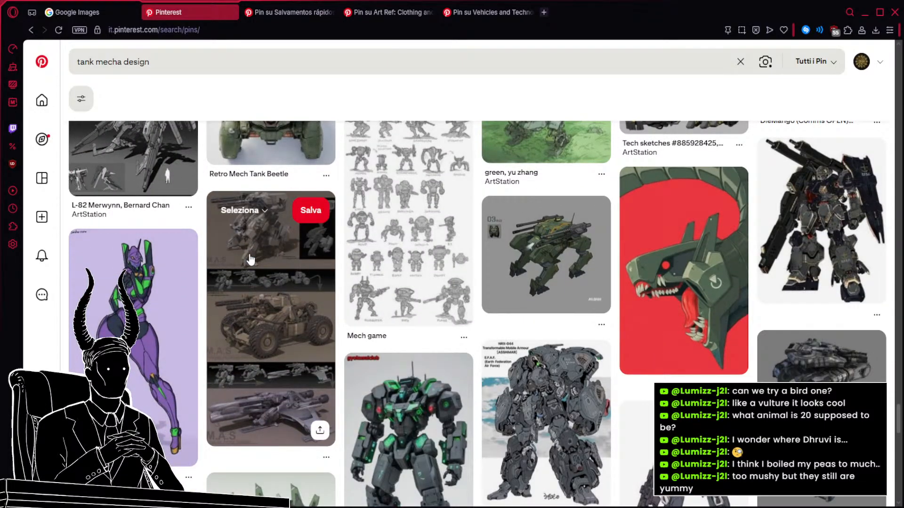
{"action": "scroll", "coordinate": [250, 260], "scroll_direction": "down", "scroll_amount": 5}
{"action": "scroll", "coordinate": [251, 259], "scroll_direction": "down", "scroll_amount": 2}
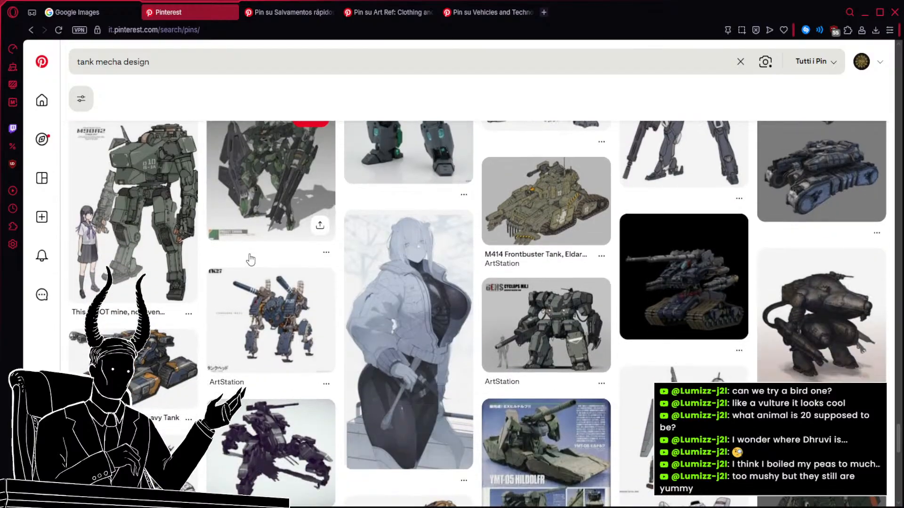
{"action": "scroll", "coordinate": [251, 259], "scroll_direction": "down", "scroll_amount": 4}
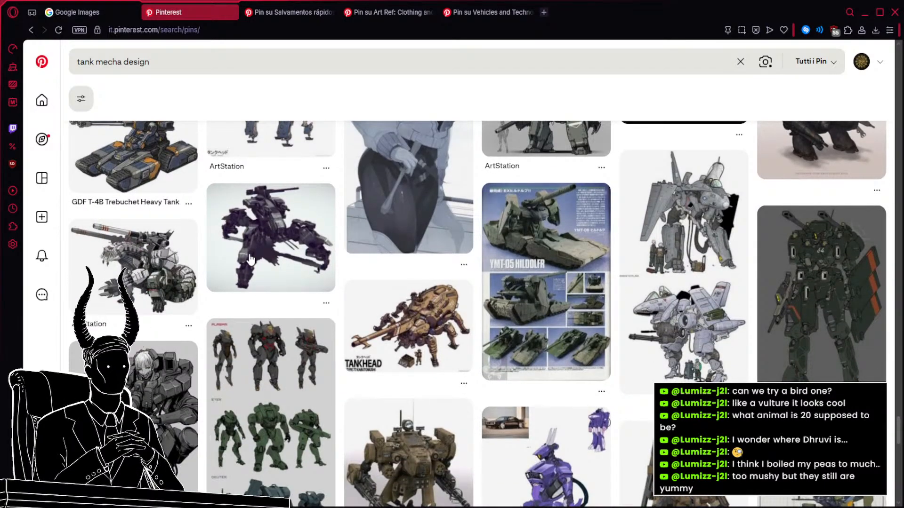
{"action": "scroll", "coordinate": [251, 259], "scroll_direction": "down", "scroll_amount": 5}
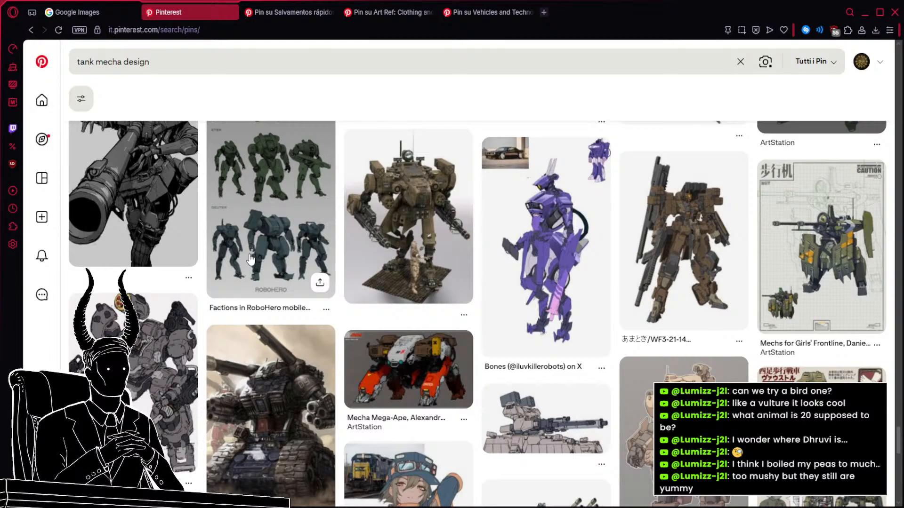
{"action": "scroll", "coordinate": [251, 259], "scroll_direction": "down", "scroll_amount": 3}
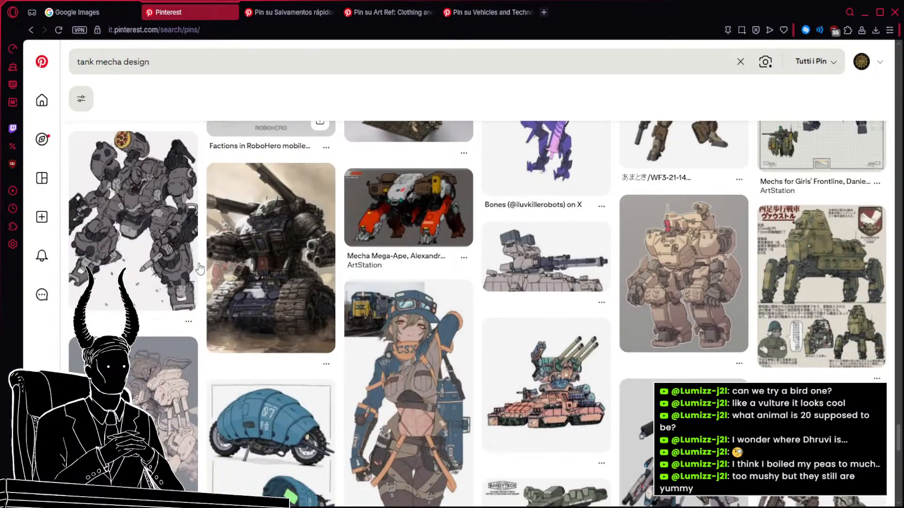
{"action": "middle_click", "coordinate": [817, 269]}
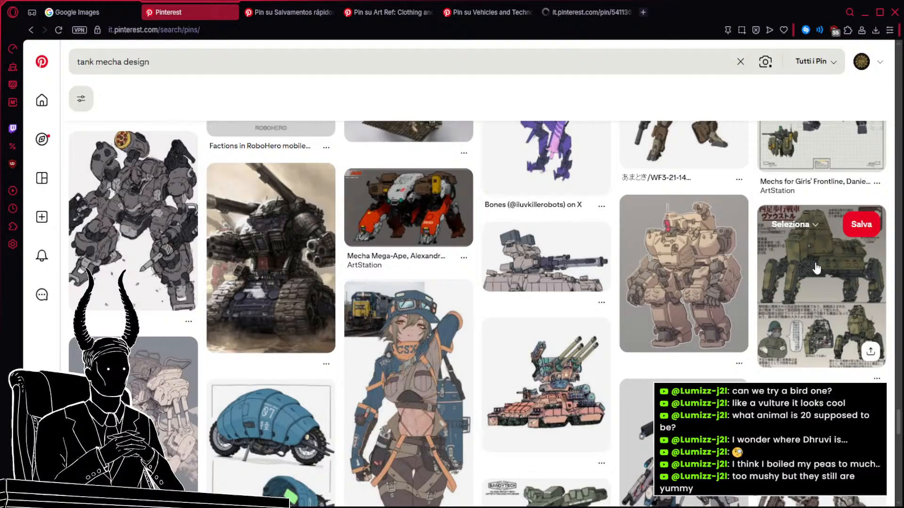
Examine the remaining tank mecha results for bulky legged tanks, beetle-like machines and animal-shaped mechs.
{"action": "scroll", "coordinate": [518, 283], "scroll_direction": "down", "scroll_amount": 4}
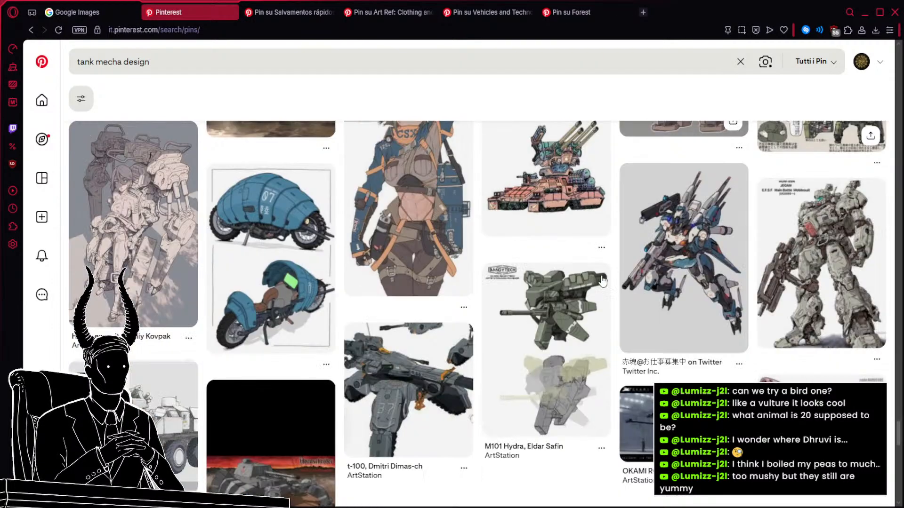
{"action": "scroll", "coordinate": [518, 283], "scroll_direction": "down", "scroll_amount": 3}
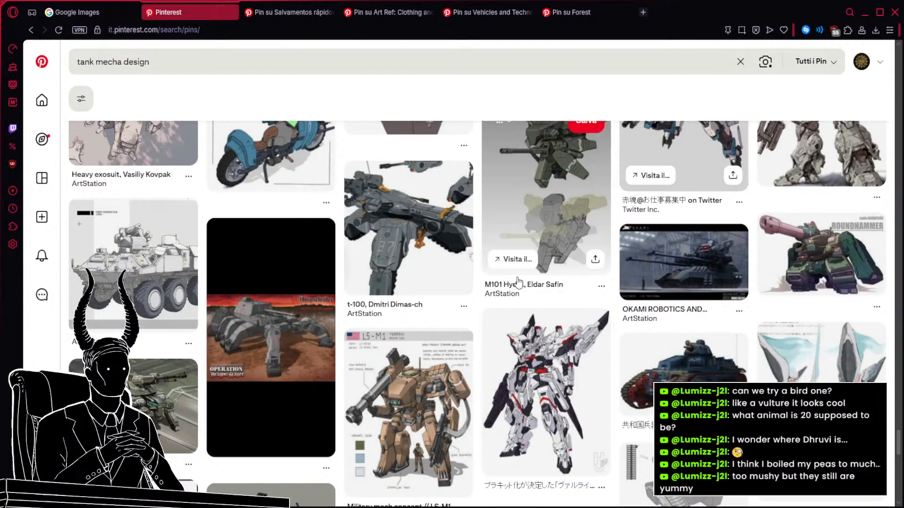
{"action": "scroll", "coordinate": [518, 283], "scroll_direction": "down", "scroll_amount": 3}
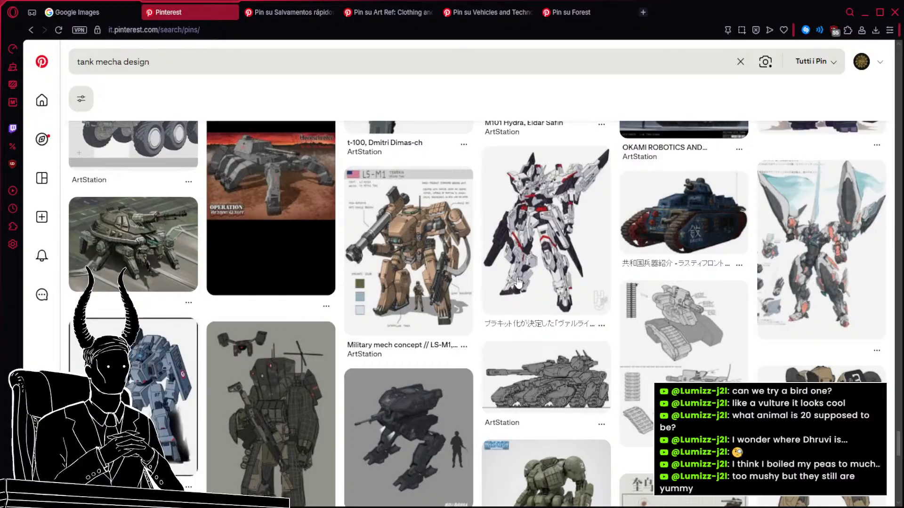
{"action": "scroll", "coordinate": [518, 283], "scroll_direction": "down", "scroll_amount": 4}
{"action": "mouse_move", "coordinate": [518, 283]}
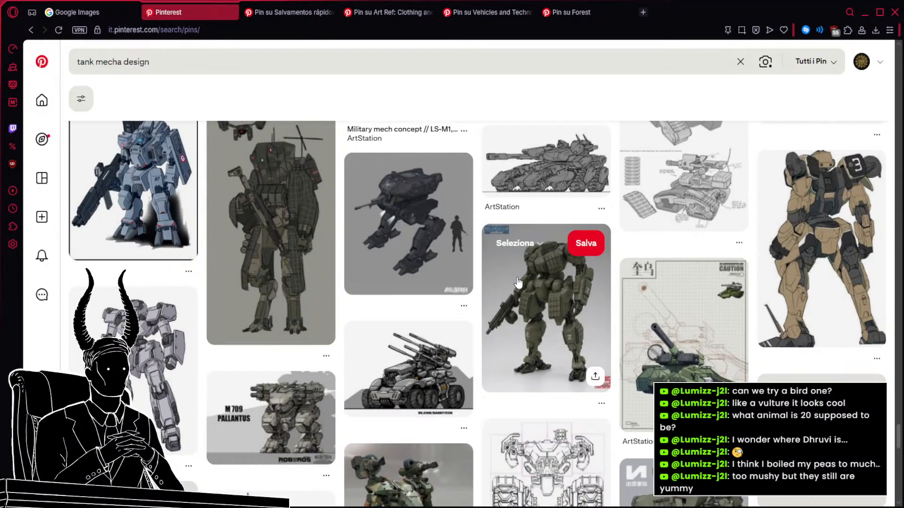
{"action": "scroll", "coordinate": [517, 282], "scroll_direction": "down", "scroll_amount": 3}
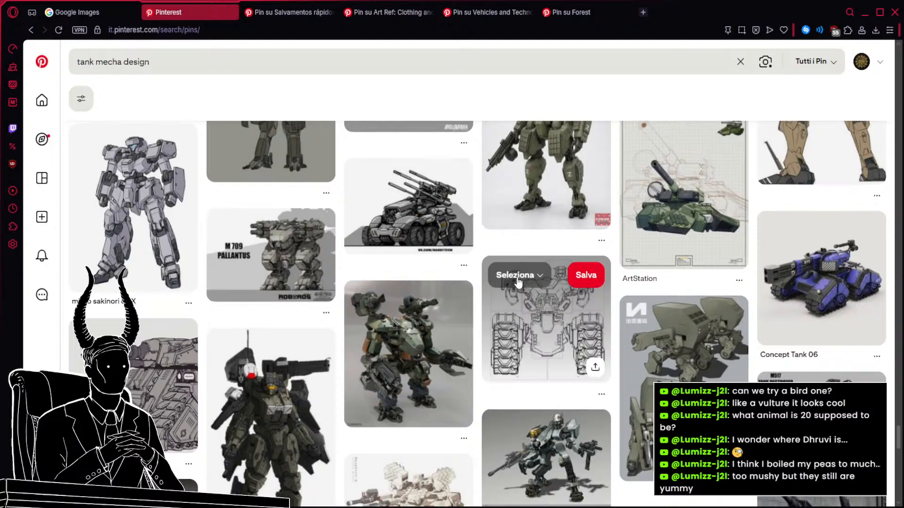
{"action": "scroll", "coordinate": [518, 281], "scroll_direction": "down", "scroll_amount": 4}
{"action": "scroll", "coordinate": [518, 282], "scroll_direction": "down", "scroll_amount": 4}
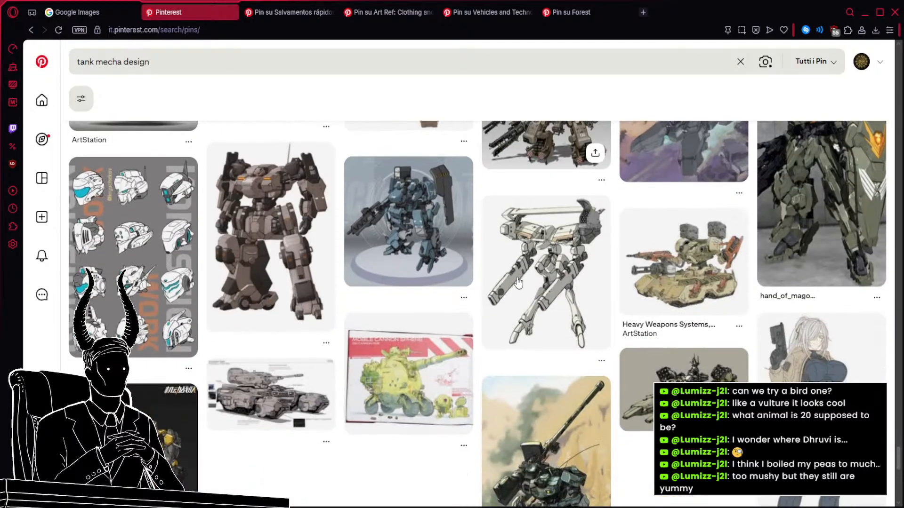
{"action": "scroll", "coordinate": [517, 283], "scroll_direction": "down", "scroll_amount": 4}
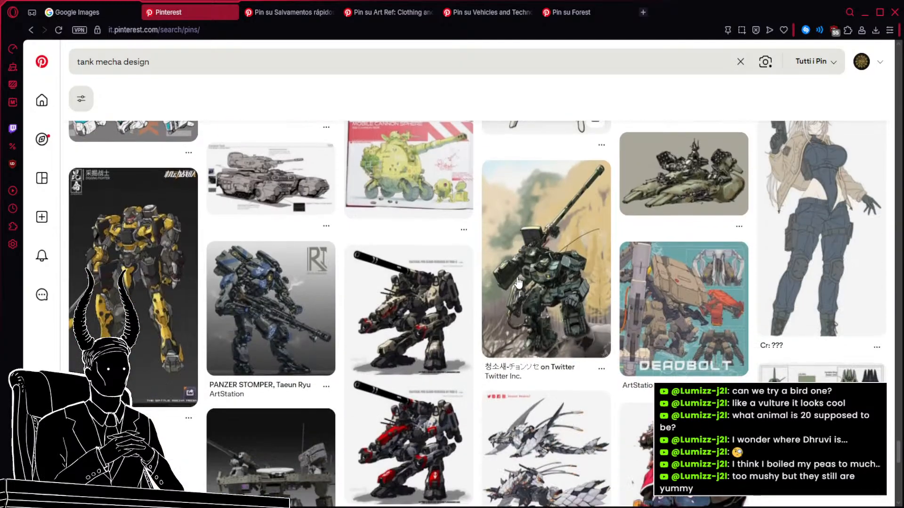
{"action": "scroll", "coordinate": [518, 282], "scroll_direction": "down", "scroll_amount": 4}
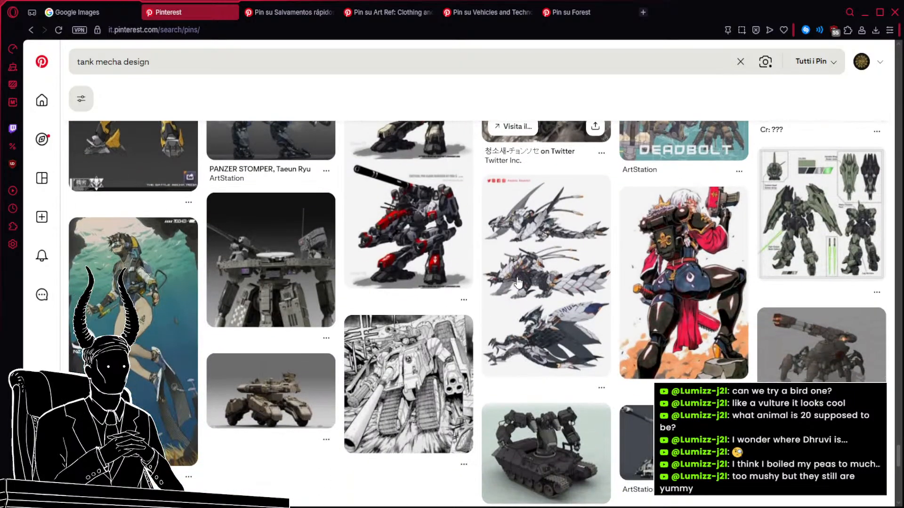
{"action": "scroll", "coordinate": [518, 282], "scroll_direction": "down", "scroll_amount": 4}
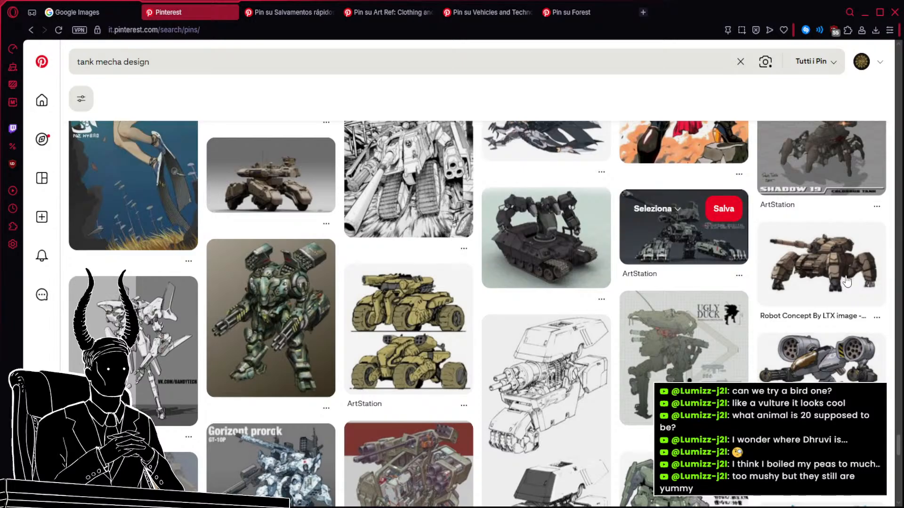
{"action": "scroll", "coordinate": [846, 281], "scroll_direction": "down", "scroll_amount": 2}
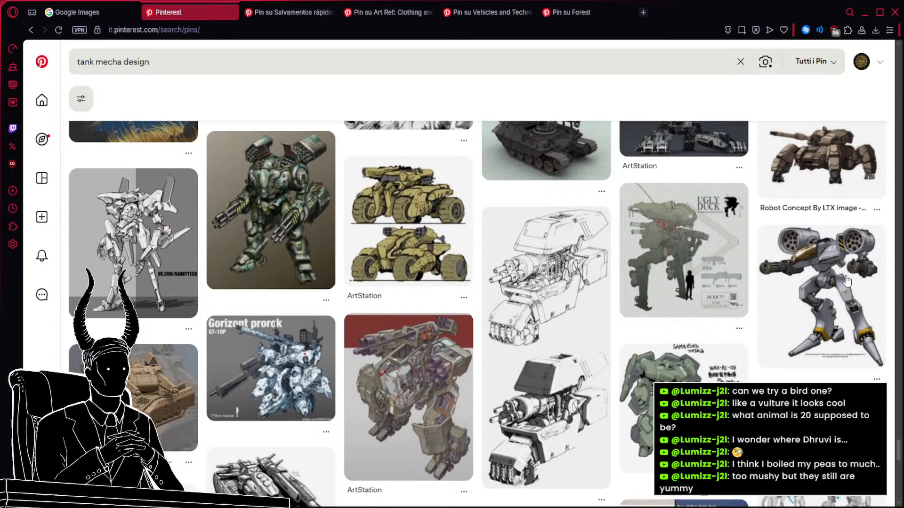
{"action": "scroll", "coordinate": [846, 281], "scroll_direction": "down", "scroll_amount": 3}
{"action": "scroll", "coordinate": [721, 324], "scroll_direction": "down", "scroll_amount": 2}
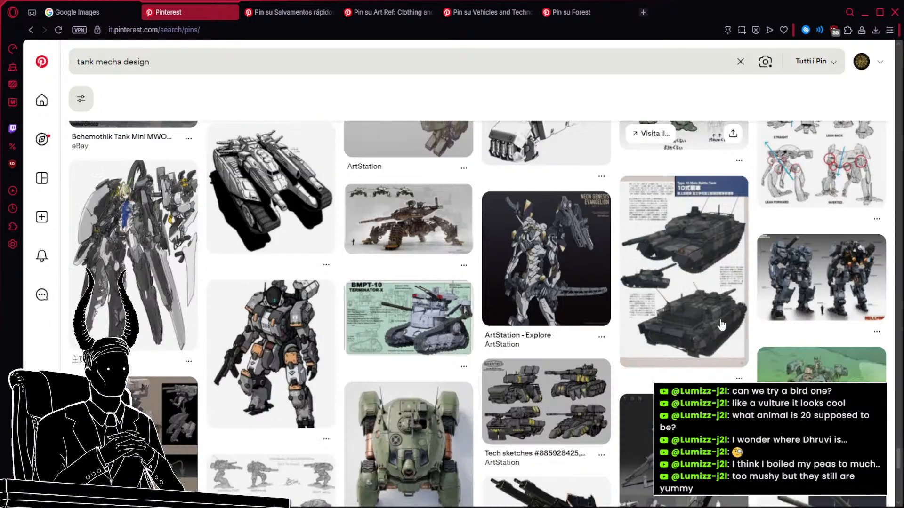
{"action": "scroll", "coordinate": [721, 325], "scroll_direction": "down", "scroll_amount": 3}
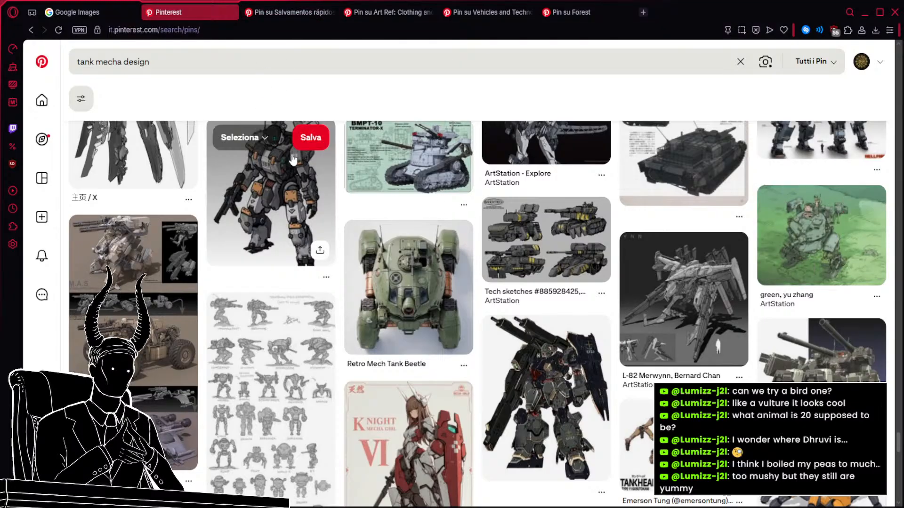
Switch to the gray tank walker pin and open the related armored bear pin in a background tab.
{"action": "left_click", "coordinate": [286, 13]}
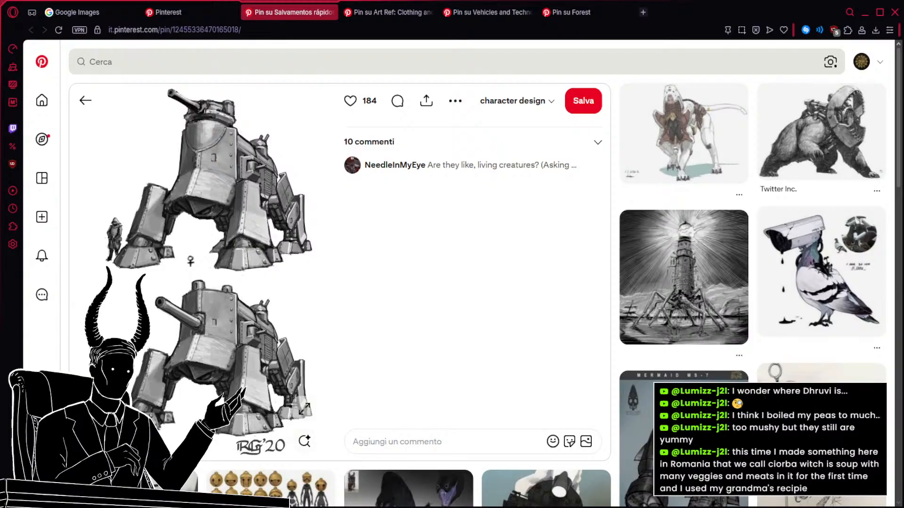
{"action": "middle_click", "coordinate": [824, 128]}
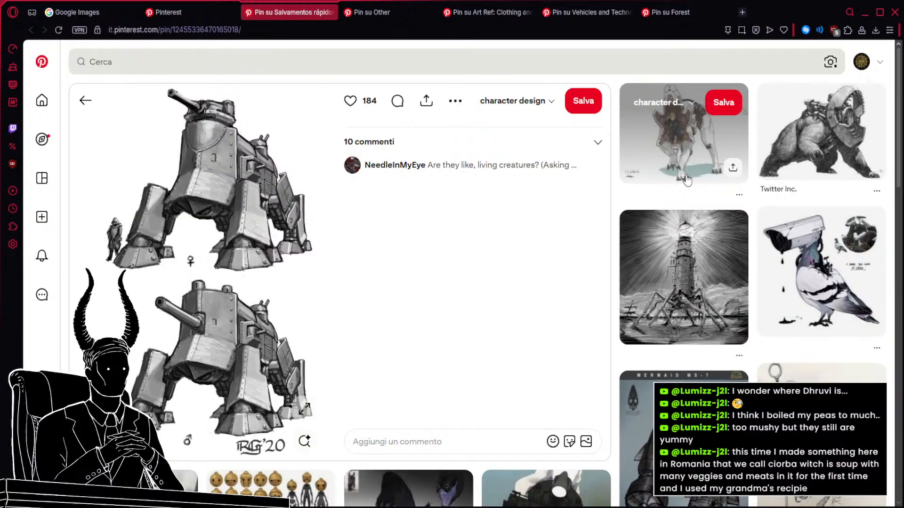
Find the sheet of dinosaur-like and ape-like tank mechs among the gray walker's related pins and open it in a background tab.
{"action": "scroll", "coordinate": [686, 180], "scroll_direction": "down", "scroll_amount": 3}
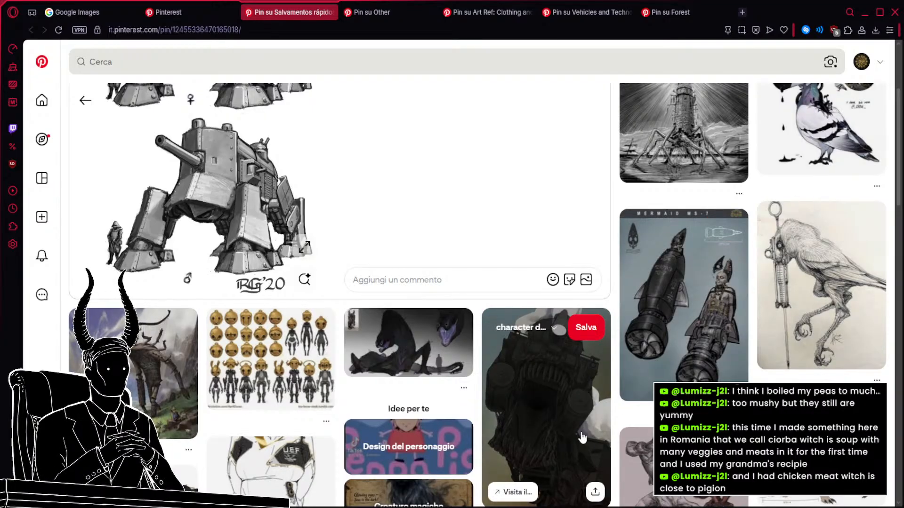
{"action": "scroll", "coordinate": [746, 347], "scroll_direction": "down", "scroll_amount": 5}
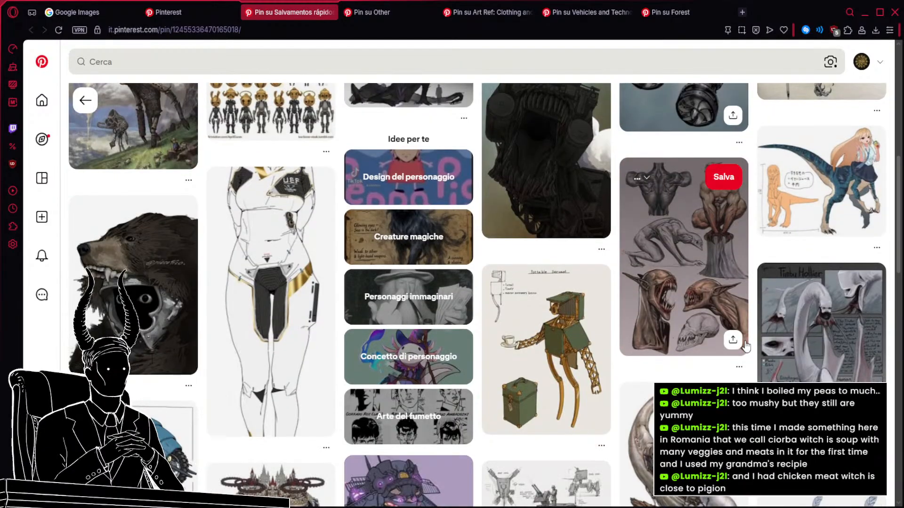
{"action": "scroll", "coordinate": [746, 346], "scroll_direction": "down", "scroll_amount": 3}
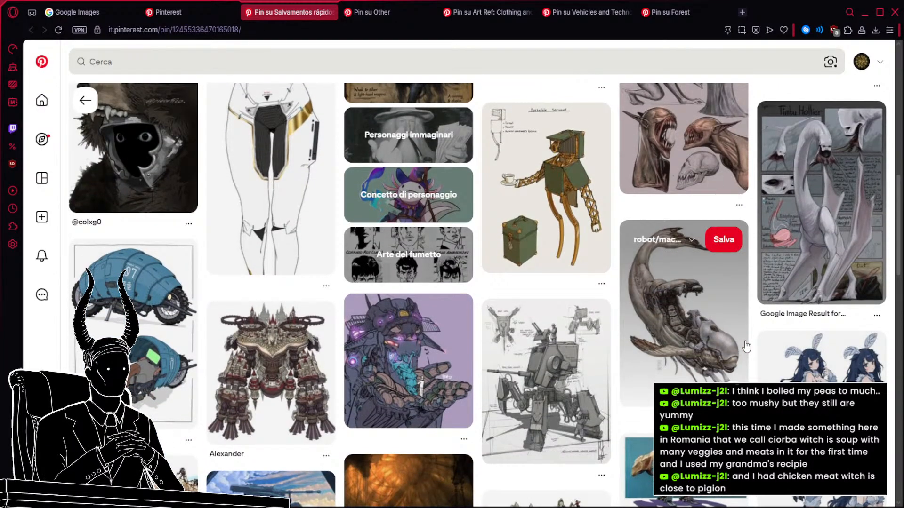
{"action": "scroll", "coordinate": [746, 347], "scroll_direction": "down", "scroll_amount": 3}
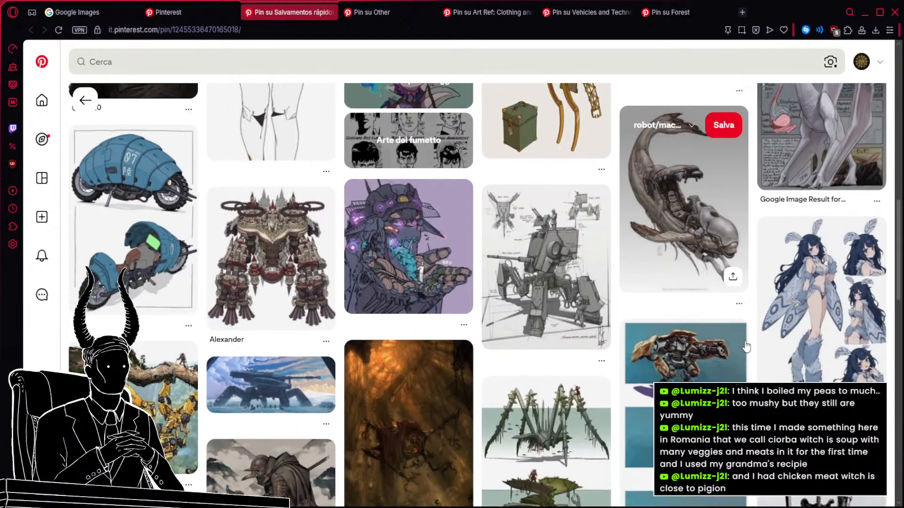
{"action": "scroll", "coordinate": [743, 349], "scroll_direction": "down", "scroll_amount": 4}
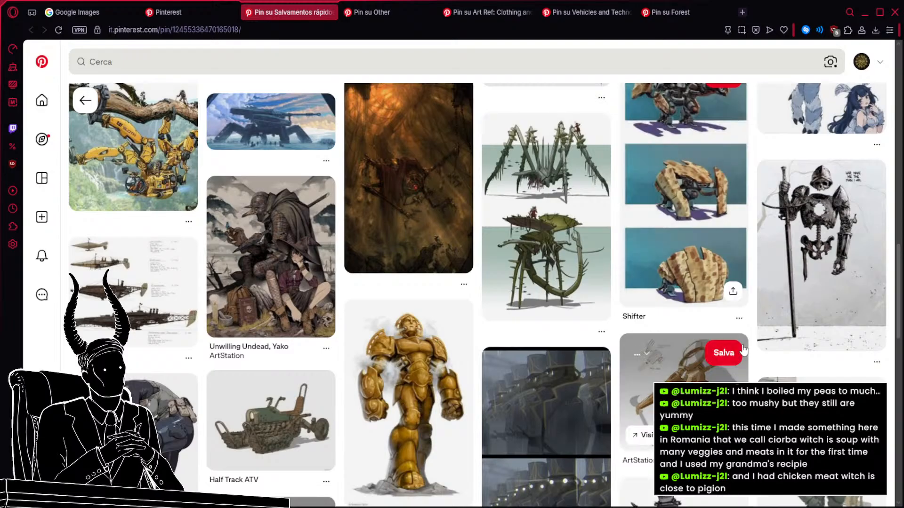
{"action": "scroll", "coordinate": [743, 350], "scroll_direction": "down", "scroll_amount": 2}
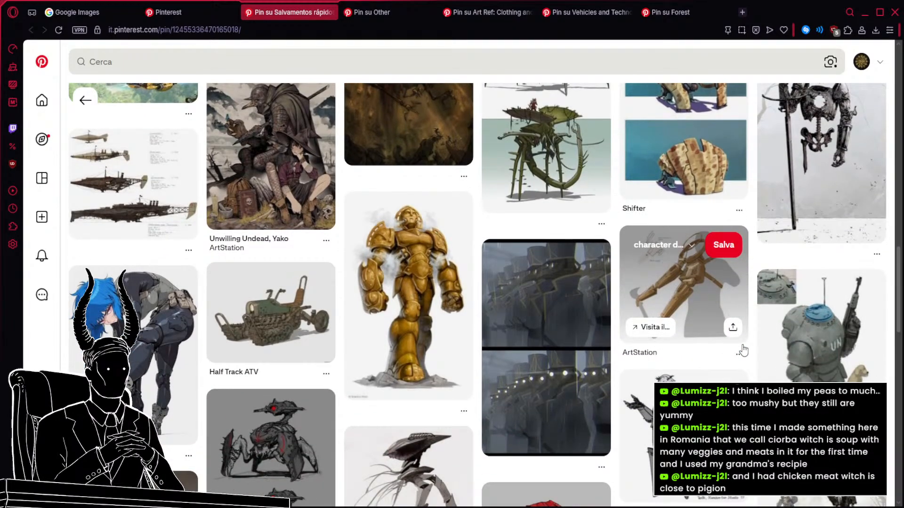
{"action": "scroll", "coordinate": [742, 351], "scroll_direction": "down", "scroll_amount": 6}
{"action": "scroll", "coordinate": [743, 349], "scroll_direction": "down", "scroll_amount": 3}
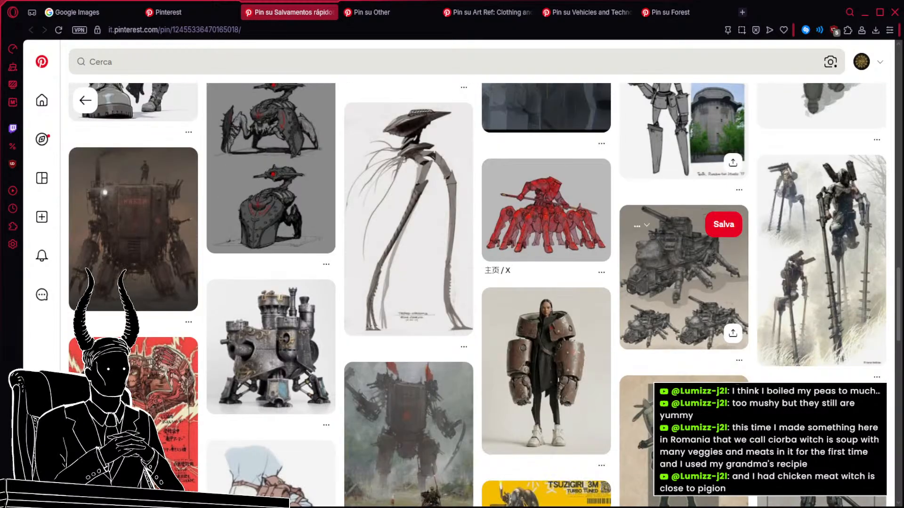
{"action": "scroll", "coordinate": [683, 282], "scroll_direction": "down", "scroll_amount": 4}
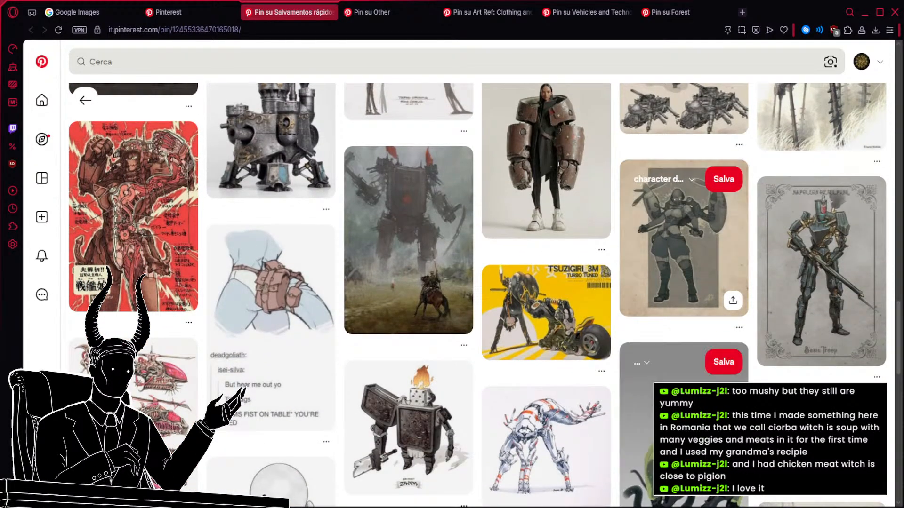
{"action": "scroll", "coordinate": [701, 380], "scroll_direction": "down", "scroll_amount": 5}
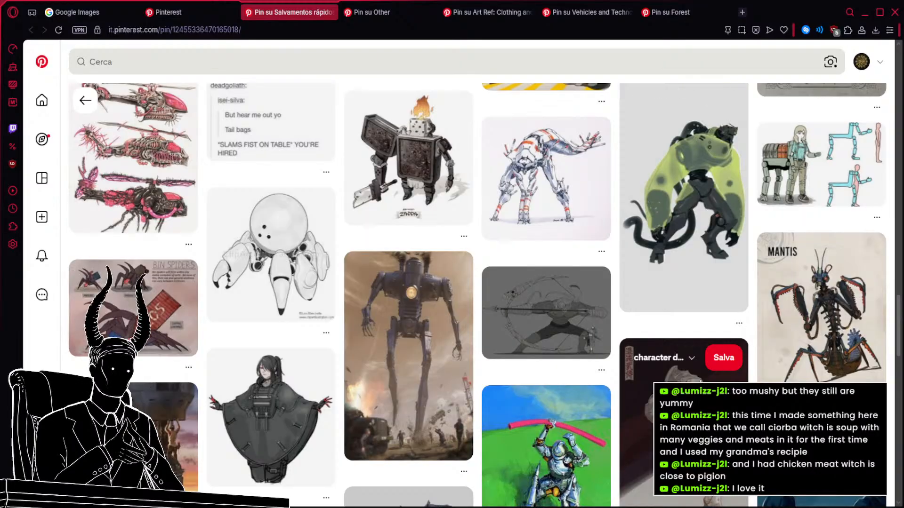
{"action": "scroll", "coordinate": [700, 380], "scroll_direction": "down", "scroll_amount": 2}
{"action": "scroll", "coordinate": [700, 380], "scroll_direction": "down", "scroll_amount": 6}
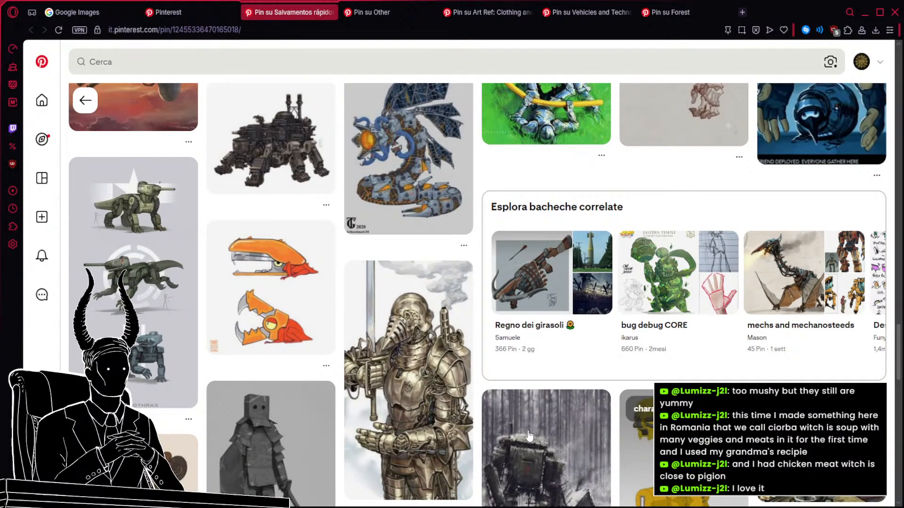
{"action": "middle_click", "coordinate": [147, 294]}
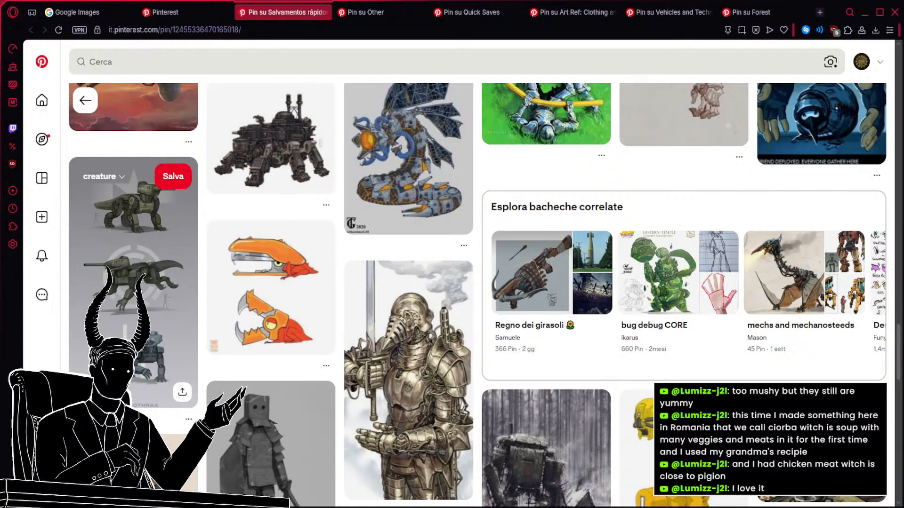
Examine the further related pins under the gray tank walker for legged tanks and armored beast machines.
{"action": "scroll", "coordinate": [354, 323], "scroll_direction": "down", "scroll_amount": 3}
{"action": "scroll", "coordinate": [355, 323], "scroll_direction": "down", "scroll_amount": 2}
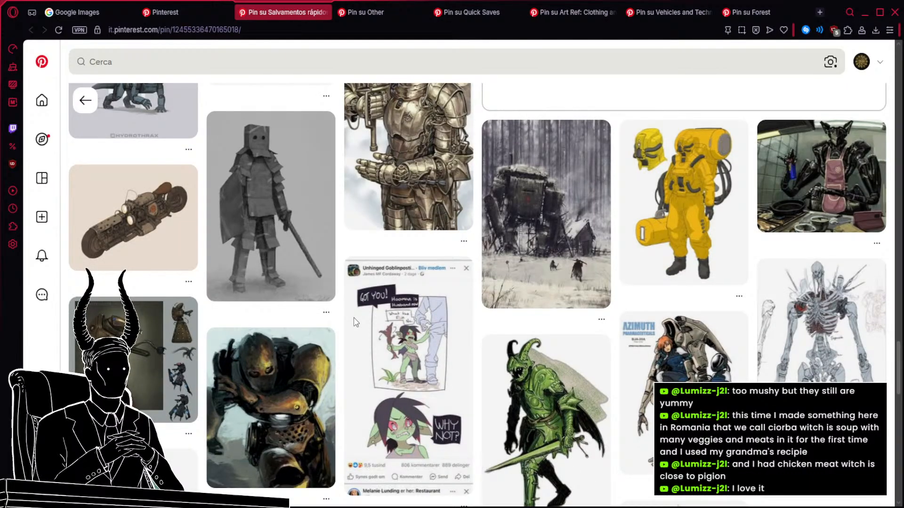
{"action": "scroll", "coordinate": [406, 331], "scroll_direction": "down", "scroll_amount": 2}
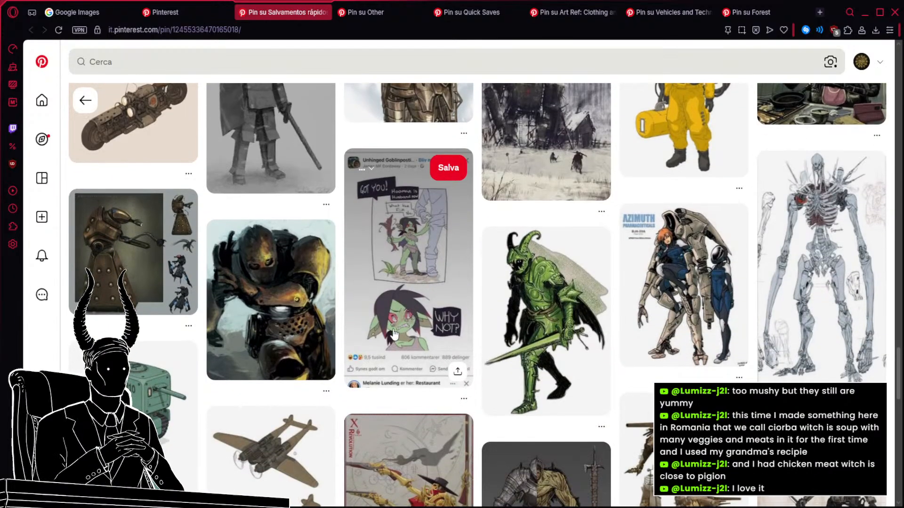
{"action": "scroll", "coordinate": [377, 340], "scroll_direction": "down", "scroll_amount": 2}
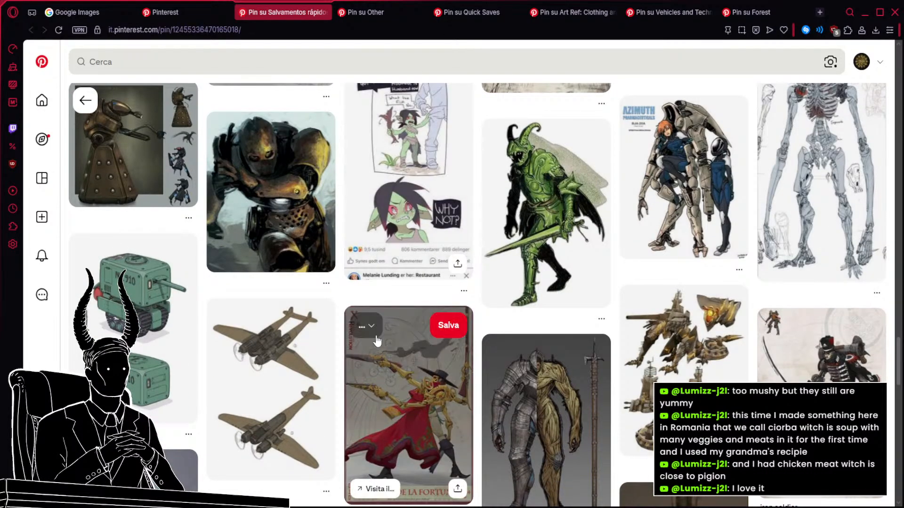
{"action": "scroll", "coordinate": [377, 340], "scroll_direction": "down", "scroll_amount": 4}
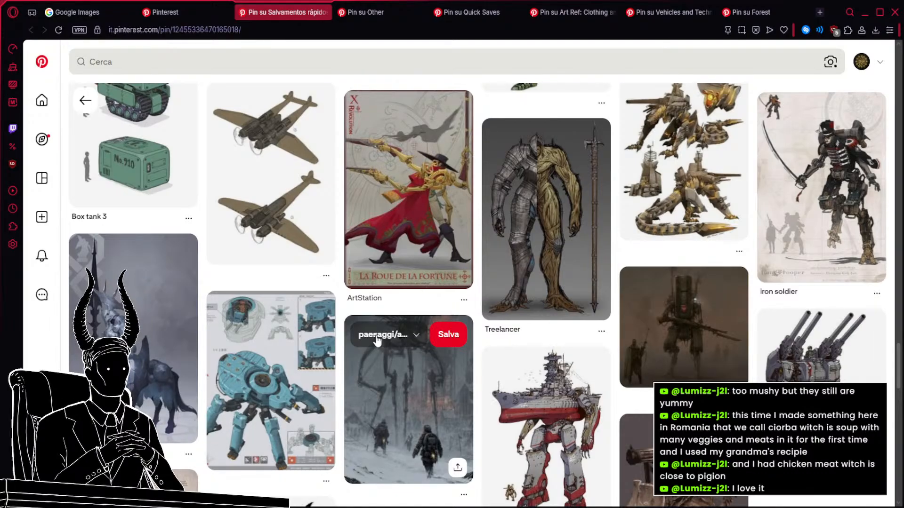
{"action": "scroll", "coordinate": [553, 340], "scroll_direction": "down", "scroll_amount": 6}
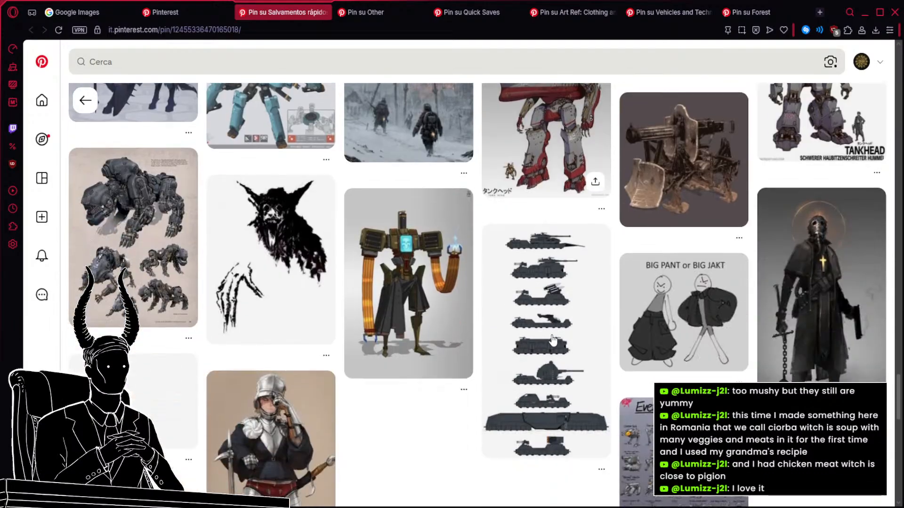
{"action": "scroll", "coordinate": [553, 340], "scroll_direction": "up", "scroll_amount": 3}
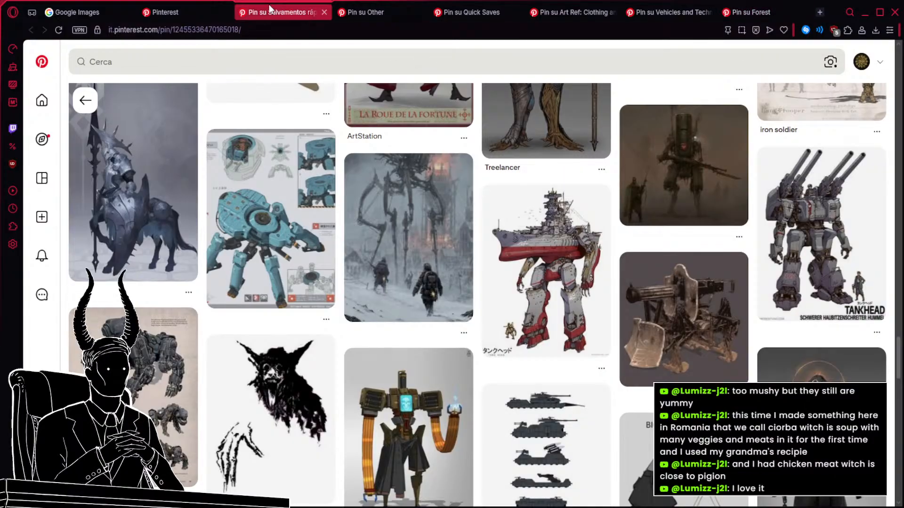
Look up "peperoni in inglese" in a new browser tab, then close that tab.
{"action": "left_click", "coordinate": [818, 9]}
{"action": "type", "text": "peperon"}
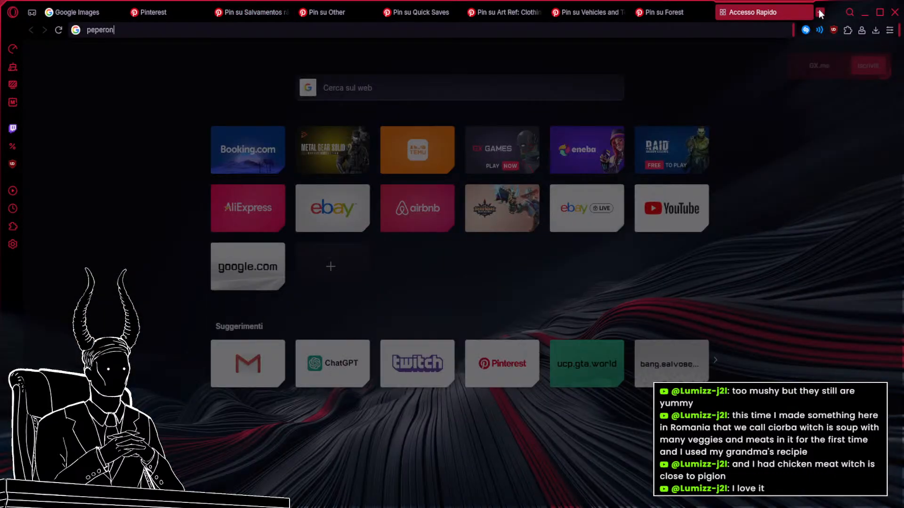
{"action": "type", "text": "i in inglese"}
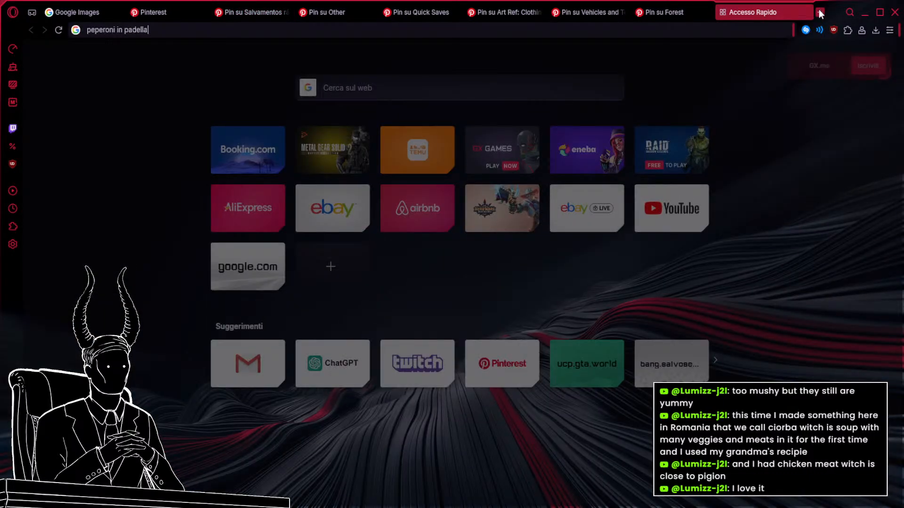
{"action": "key", "text": "Return"}
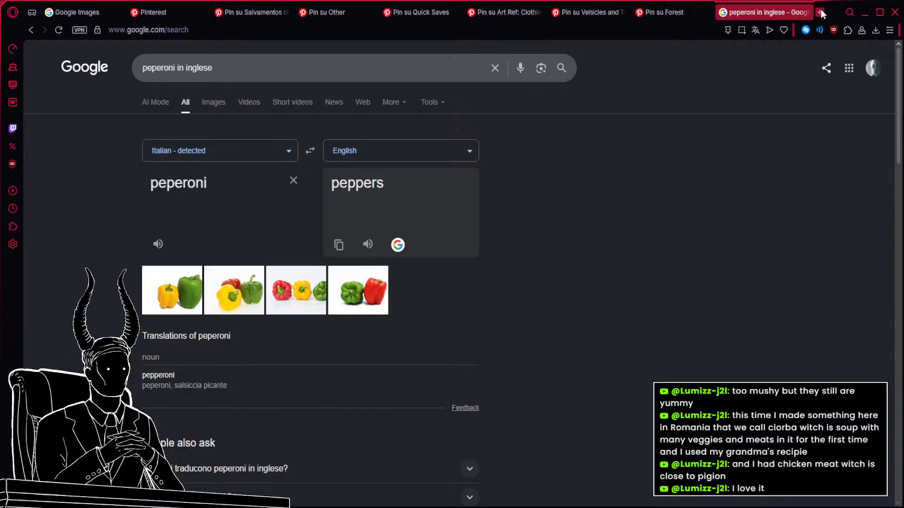
{"action": "left_click", "coordinate": [806, 12]}
Continue through the gray walker's related pins, examining animal-shaped vehicles and shelled crawlers for armor ideas.
{"action": "mouse_move", "coordinate": [686, 180]}
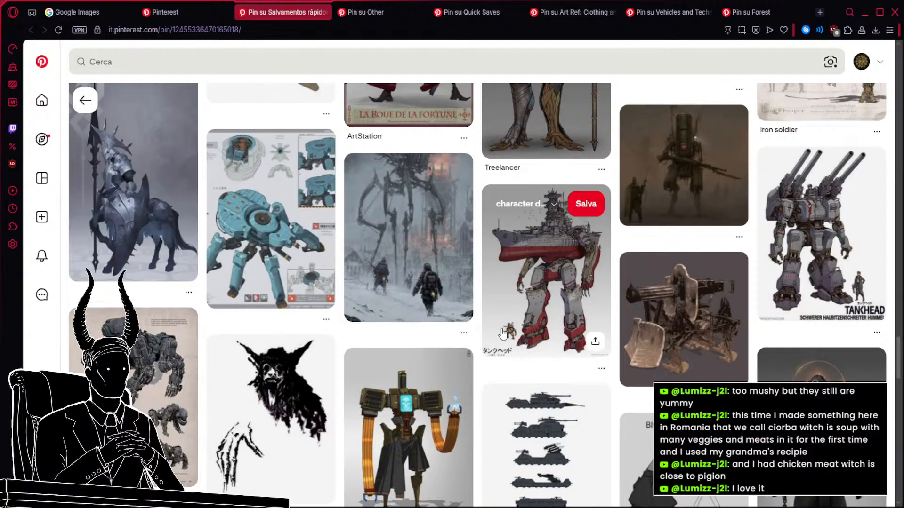
{"action": "scroll", "coordinate": [503, 333], "scroll_direction": "down", "scroll_amount": 1}
{"action": "scroll", "coordinate": [503, 333], "scroll_direction": "down", "scroll_amount": 6}
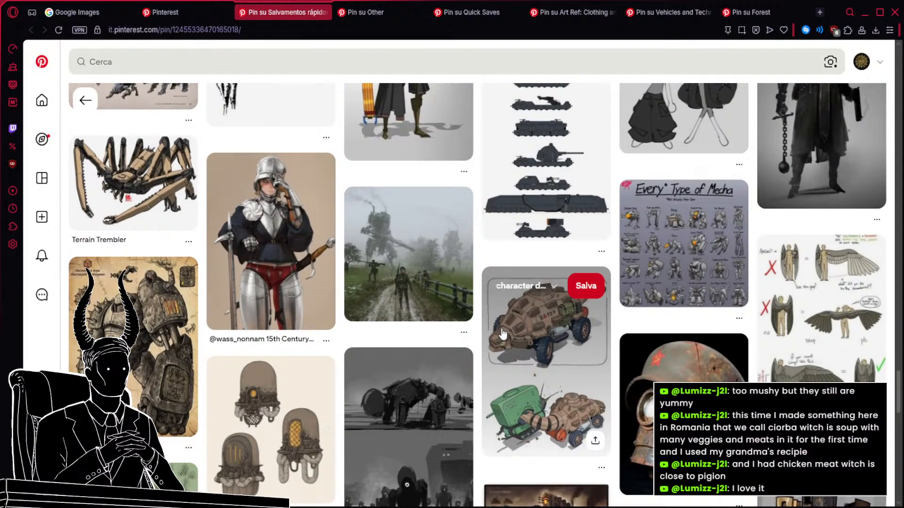
{"action": "scroll", "coordinate": [502, 333], "scroll_direction": "down", "scroll_amount": 1}
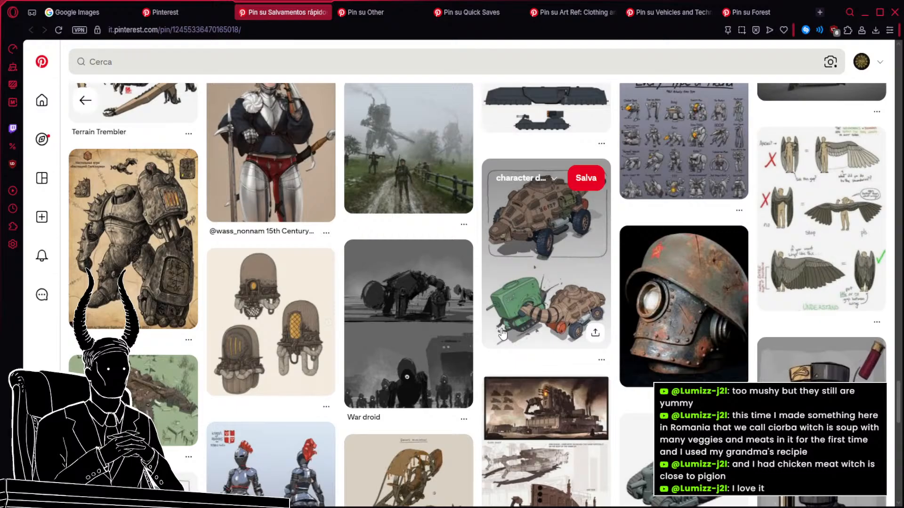
{"action": "scroll", "coordinate": [462, 326], "scroll_direction": "down", "scroll_amount": 3}
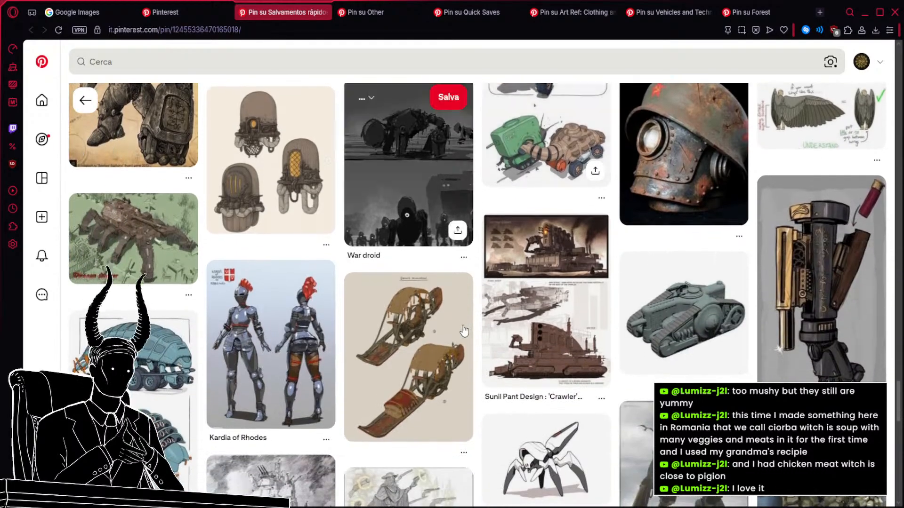
{"action": "scroll", "coordinate": [461, 292], "scroll_direction": "down", "scroll_amount": 2}
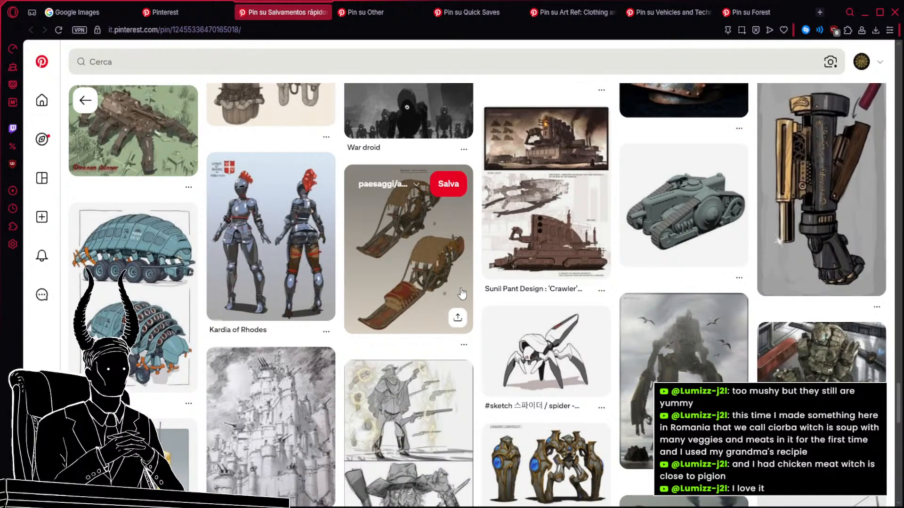
{"action": "scroll", "coordinate": [462, 293], "scroll_direction": "down", "scroll_amount": 6}
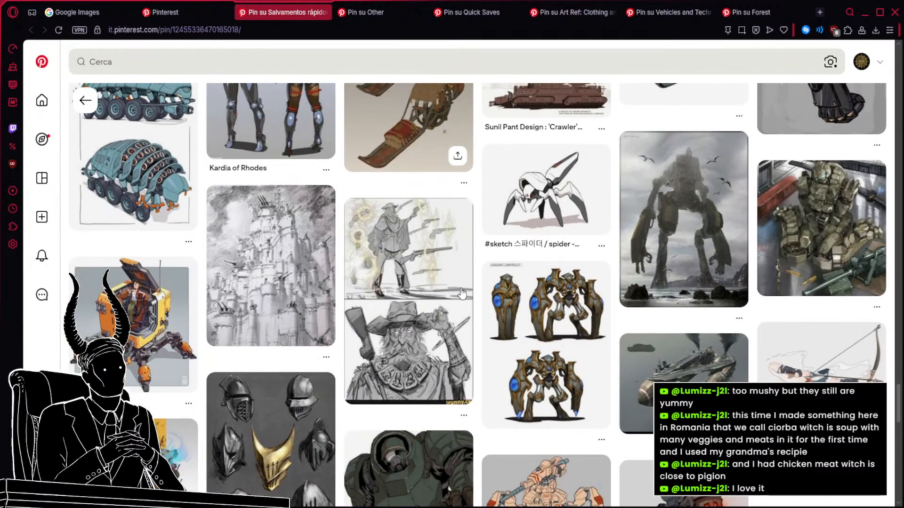
{"action": "mouse_move", "coordinate": [461, 292]}
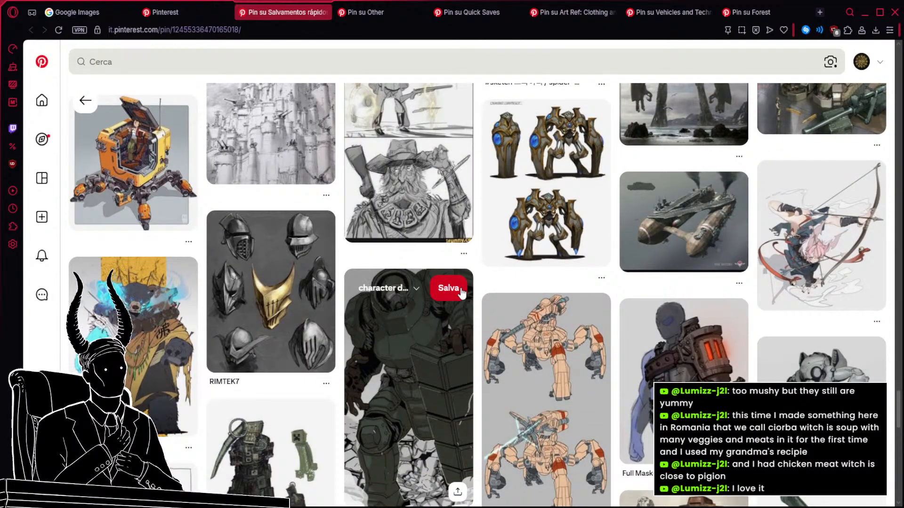
Examine the remaining related pins for crustacean, turtle-like and walking tanks, and switch to the armored bear pin.
{"action": "scroll", "coordinate": [461, 293], "scroll_direction": "down", "scroll_amount": 5}
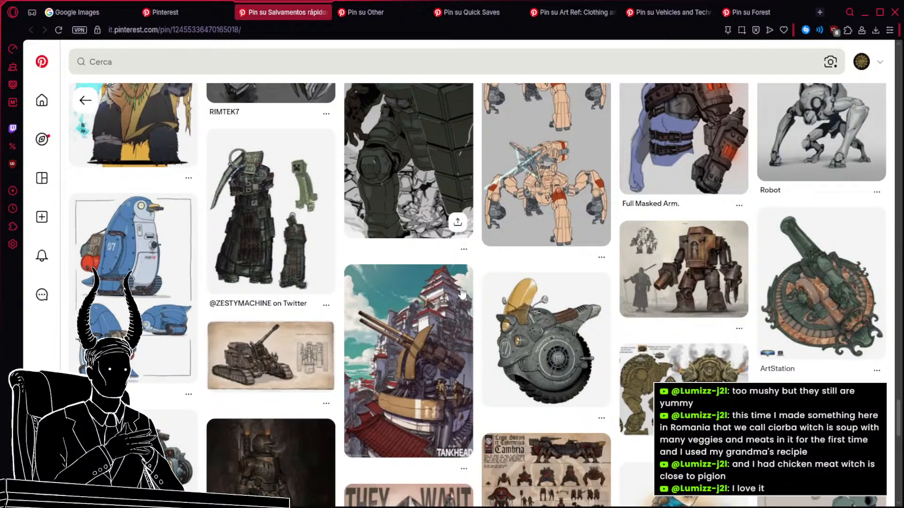
{"action": "scroll", "coordinate": [462, 293], "scroll_direction": "down", "scroll_amount": 3}
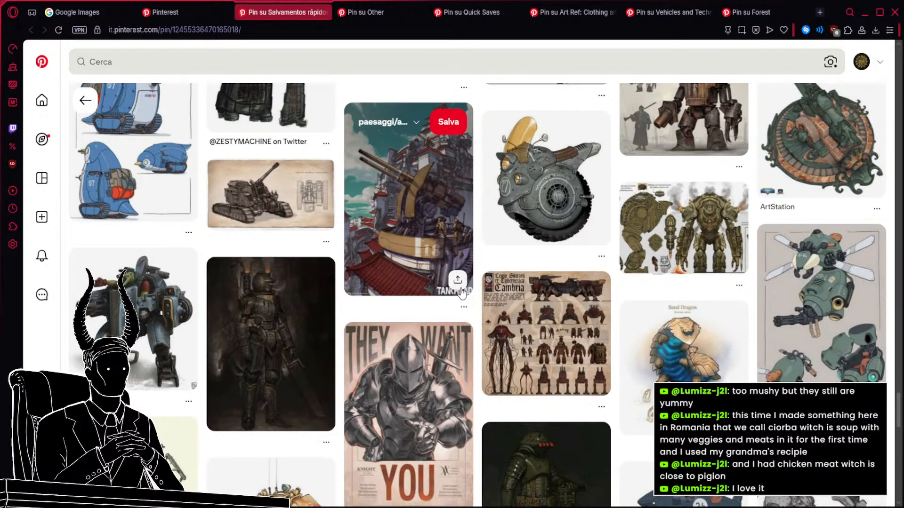
{"action": "scroll", "coordinate": [462, 293], "scroll_direction": "down", "scroll_amount": 2}
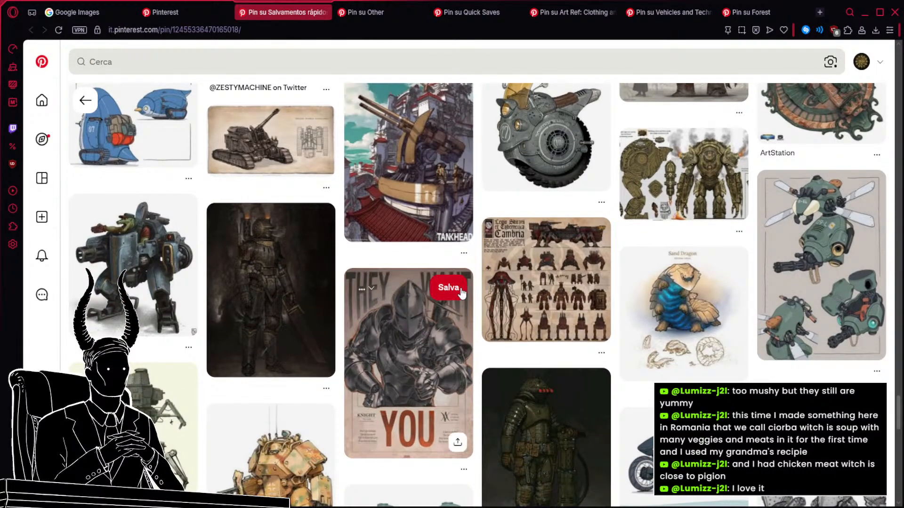
{"action": "scroll", "coordinate": [462, 293], "scroll_direction": "down", "scroll_amount": 2}
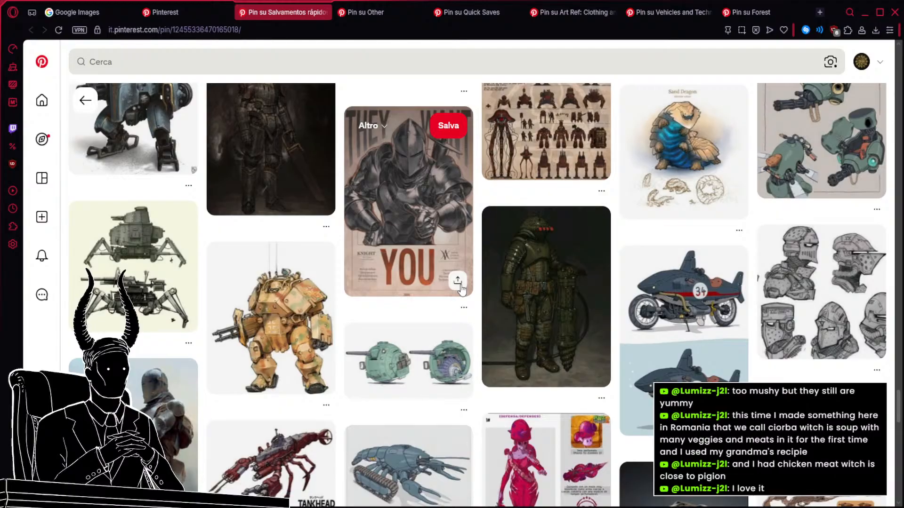
{"action": "scroll", "coordinate": [461, 289], "scroll_direction": "down", "scroll_amount": 3}
{"action": "scroll", "coordinate": [460, 292], "scroll_direction": "down", "scroll_amount": 2}
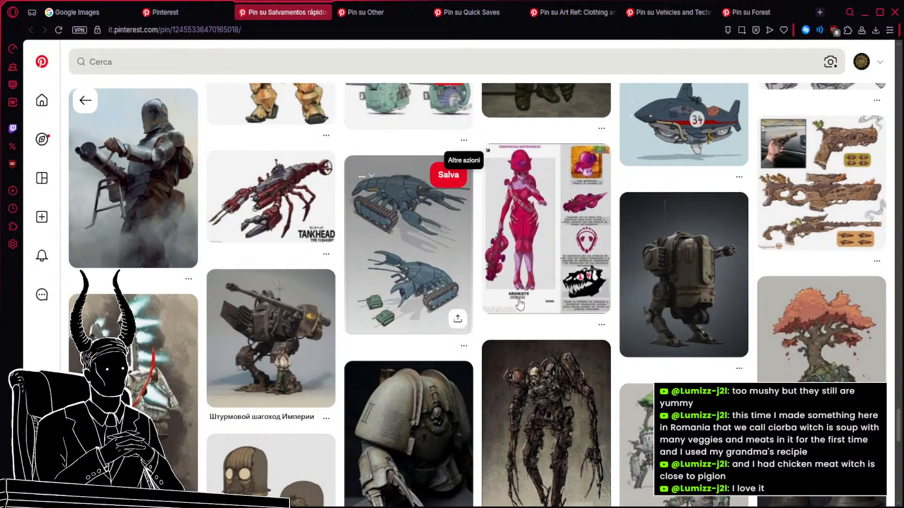
{"action": "scroll", "coordinate": [519, 304], "scroll_direction": "down", "scroll_amount": 2}
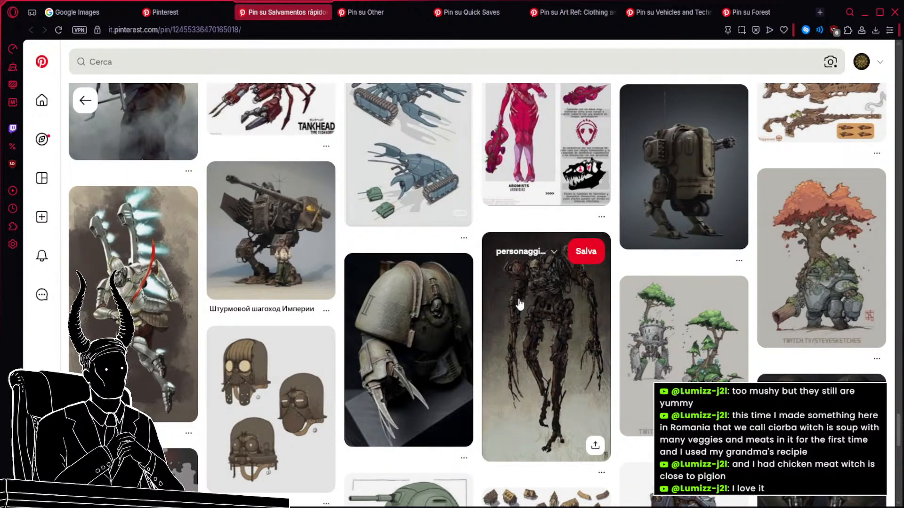
{"action": "scroll", "coordinate": [335, 216], "scroll_direction": "down", "scroll_amount": 2}
{"action": "scroll", "coordinate": [335, 215], "scroll_direction": "down", "scroll_amount": 2}
{"action": "scroll", "coordinate": [335, 216], "scroll_direction": "down", "scroll_amount": 2}
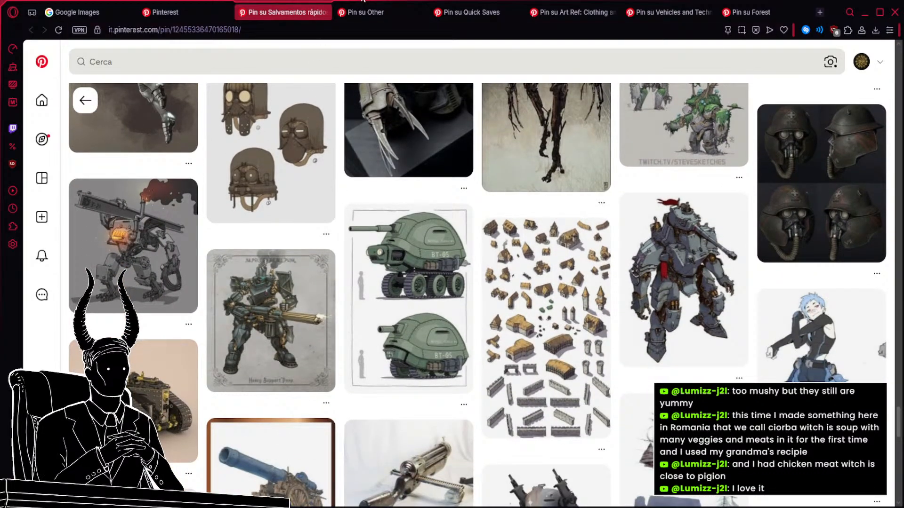
{"action": "left_click", "coordinate": [374, 14]}
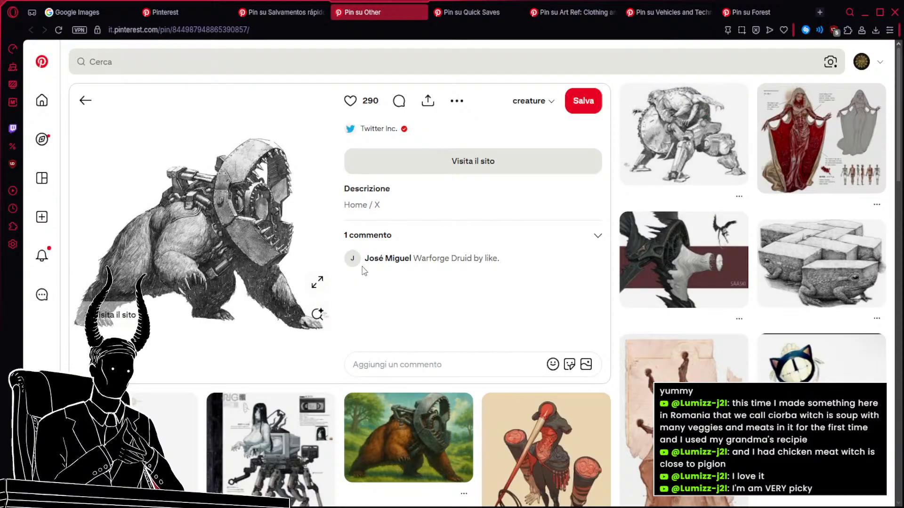
Open the crouching armored figure sketch and the dark long-necked creature from the bear pin's related pins in separate tabs and view them.
{"action": "middle_click", "coordinate": [683, 155]}
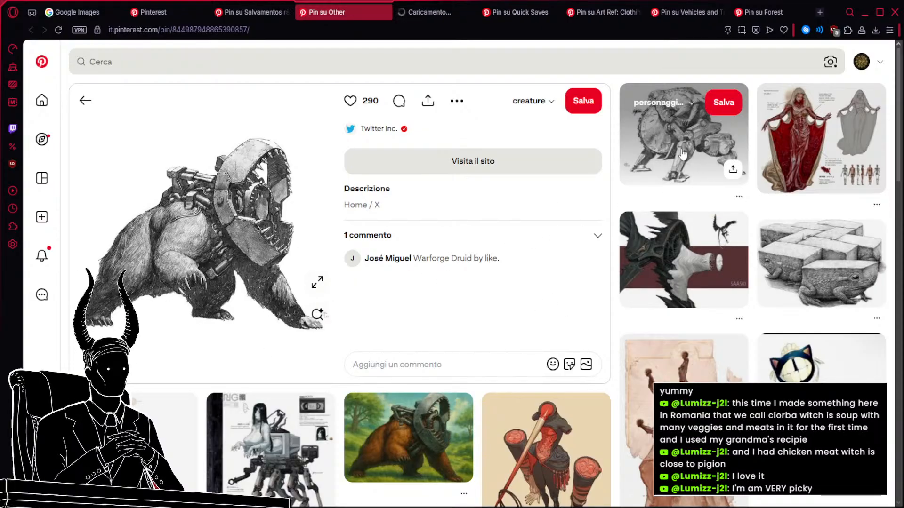
{"action": "scroll", "coordinate": [529, 220], "scroll_direction": "down", "scroll_amount": 5}
{"action": "scroll", "coordinate": [530, 220], "scroll_direction": "down", "scroll_amount": 2}
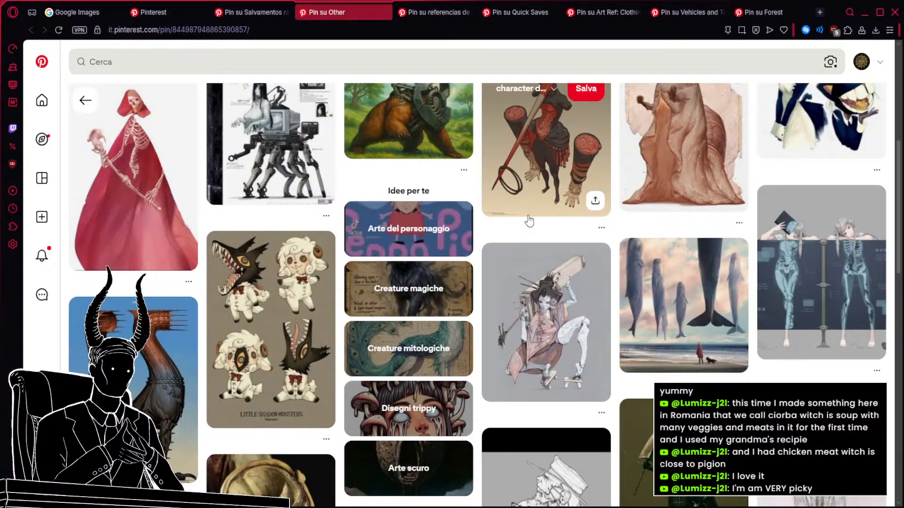
{"action": "scroll", "coordinate": [529, 220], "scroll_direction": "down", "scroll_amount": 4}
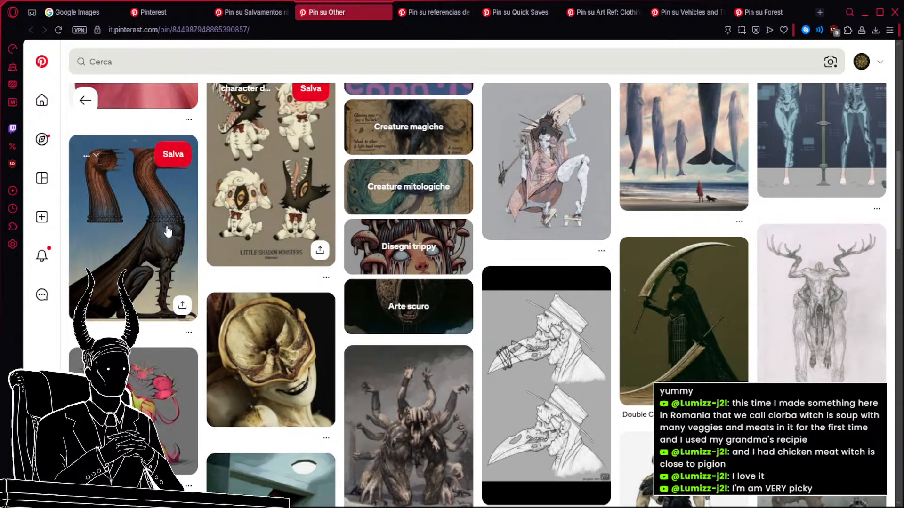
{"action": "middle_click", "coordinate": [142, 235]}
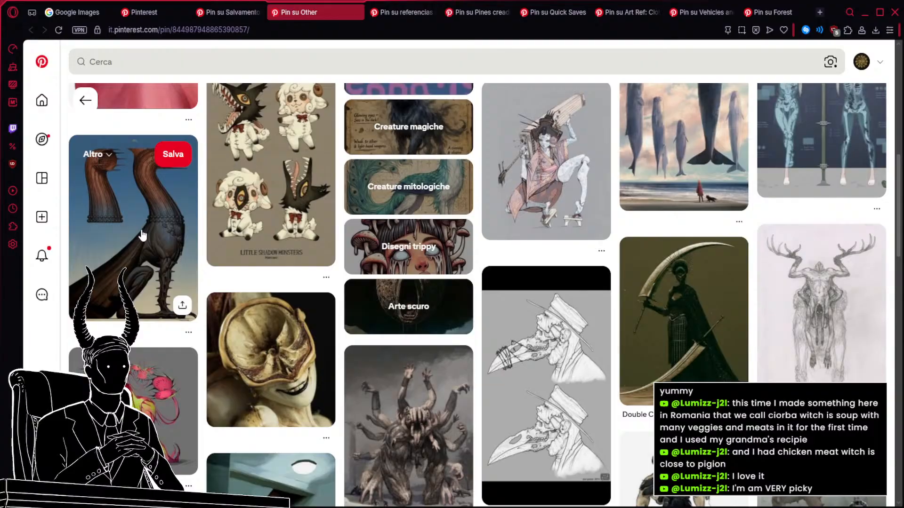
{"action": "left_click", "coordinate": [385, 11]}
{"action": "left_click", "coordinate": [450, 11]}
Browse the related pins of the three tank-headed animal mechs and save the skull mountain creature to the creature board.
{"action": "left_click", "coordinate": [538, 7]}
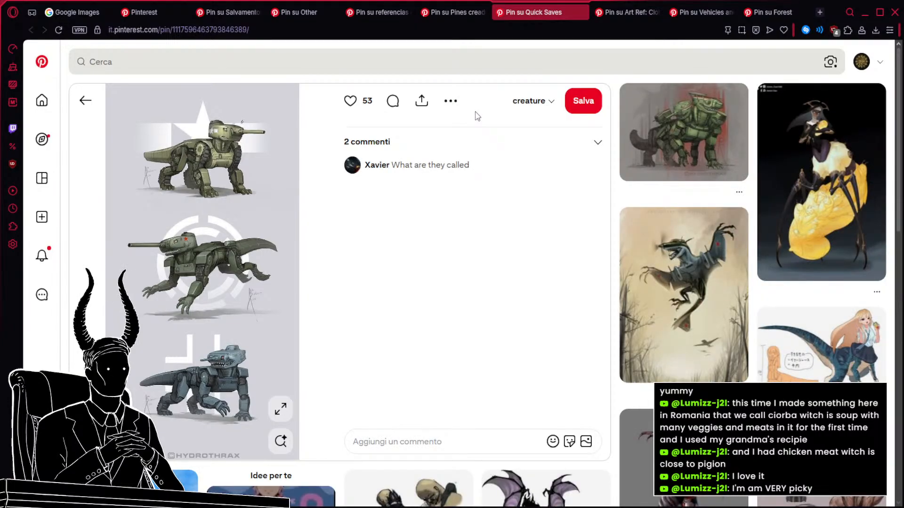
{"action": "scroll", "coordinate": [754, 215], "scroll_direction": "down", "scroll_amount": 2}
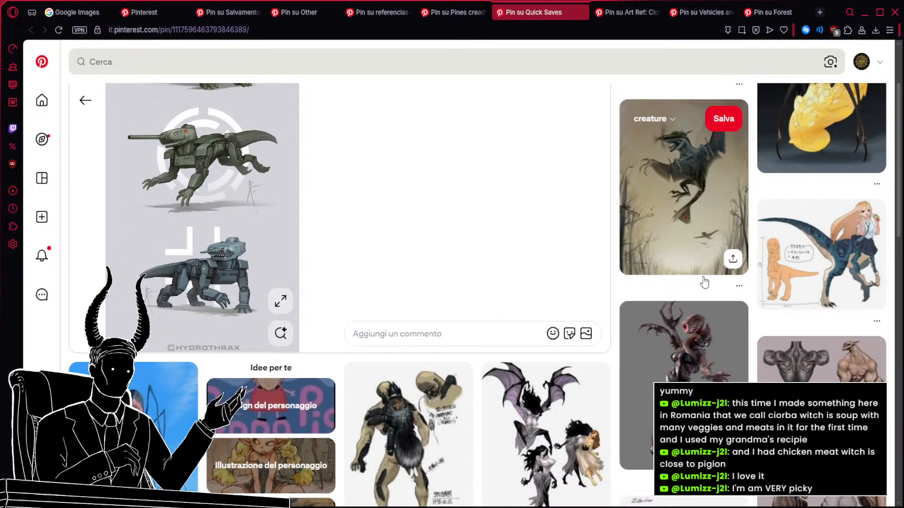
{"action": "scroll", "coordinate": [704, 283], "scroll_direction": "down", "scroll_amount": 2}
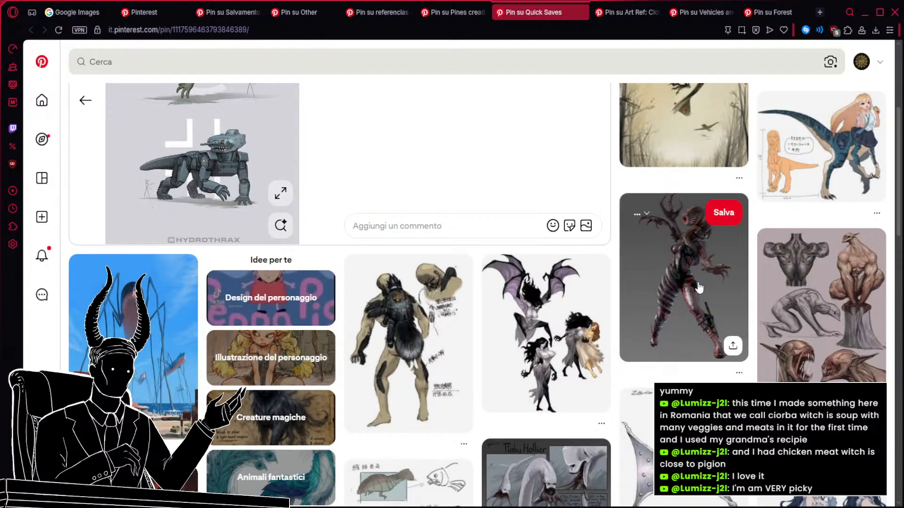
{"action": "scroll", "coordinate": [699, 288], "scroll_direction": "down", "scroll_amount": 4}
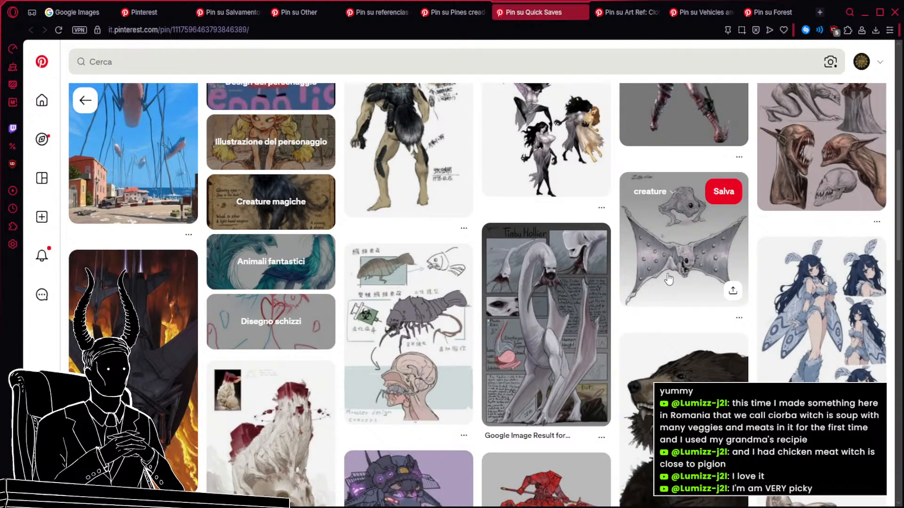
{"action": "scroll", "coordinate": [669, 280], "scroll_direction": "down", "scroll_amount": 2}
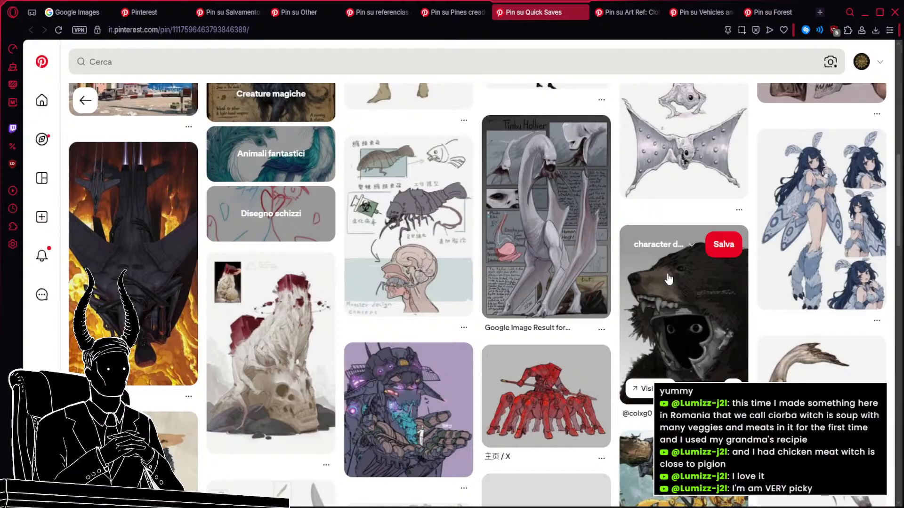
{"action": "scroll", "coordinate": [668, 279], "scroll_direction": "down", "scroll_amount": 2}
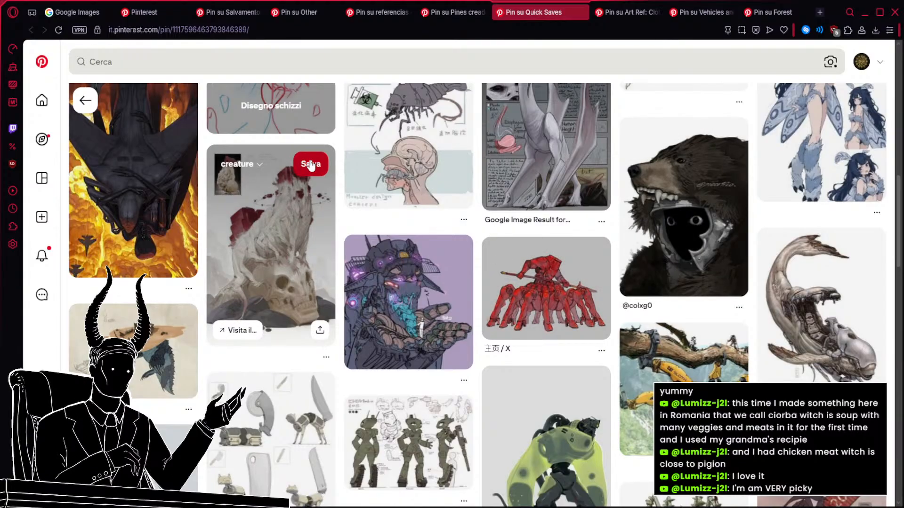
{"action": "left_click", "coordinate": [310, 165]}
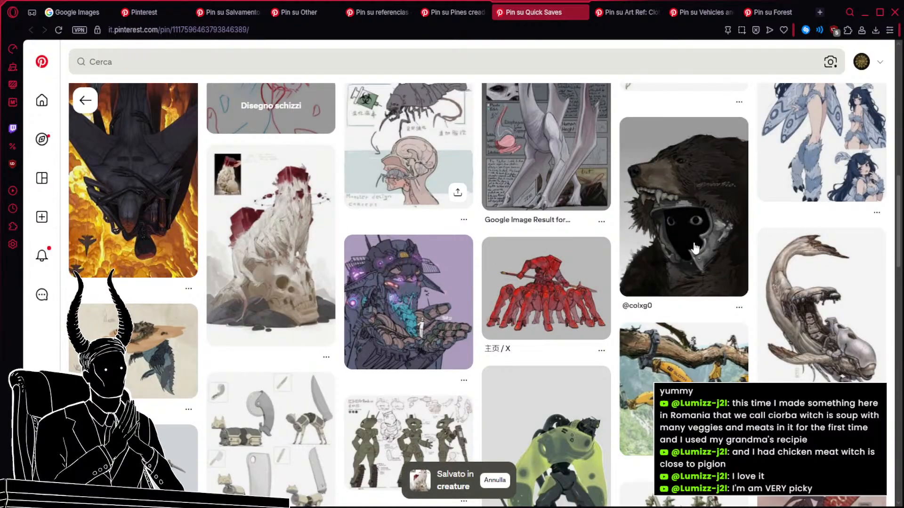
Find the tailed two-legged tank mech among the related pins and view it in its own tab.
{"action": "scroll", "coordinate": [692, 249], "scroll_direction": "down", "scroll_amount": 2}
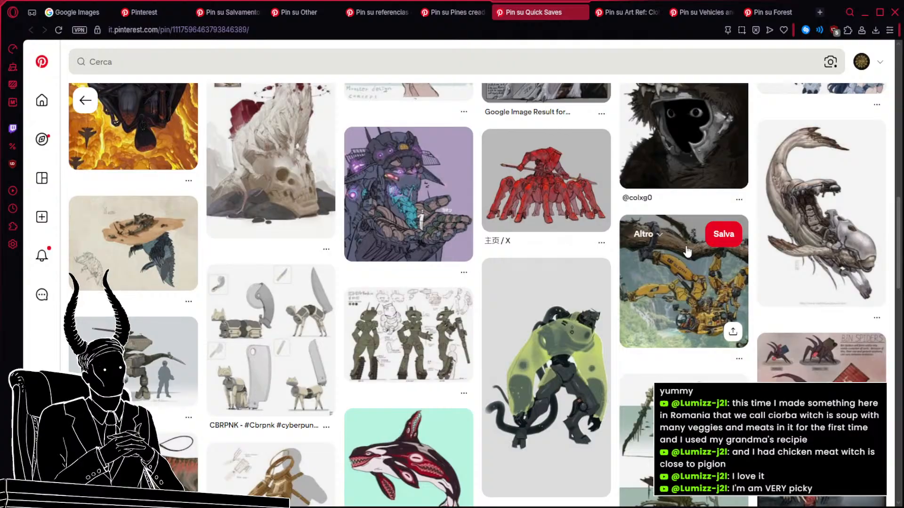
{"action": "scroll", "coordinate": [496, 212], "scroll_direction": "down", "scroll_amount": 2}
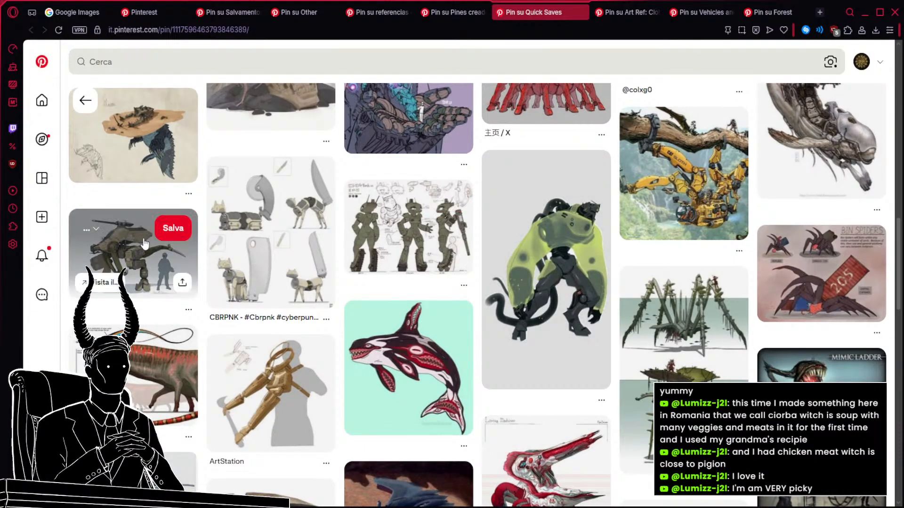
{"action": "middle_click", "coordinate": [130, 249]}
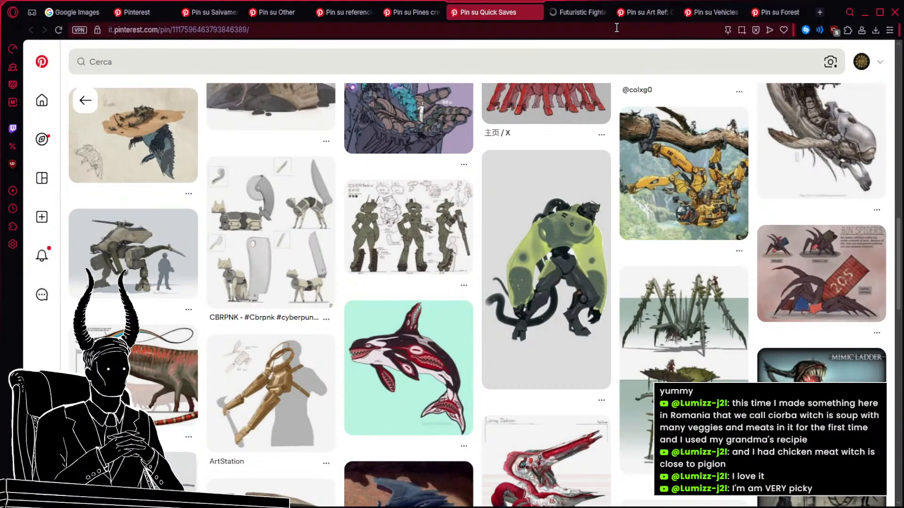
{"action": "left_click", "coordinate": [562, 12]}
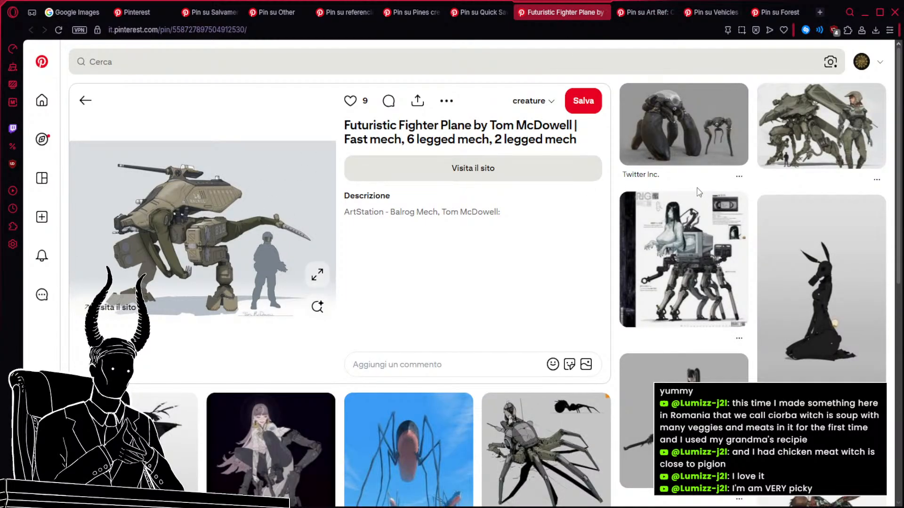
From the Balrog Mech's related pins, open the thick-legged dark walker and the white armored creature in separate background tabs.
{"action": "middle_click", "coordinate": [677, 135]}
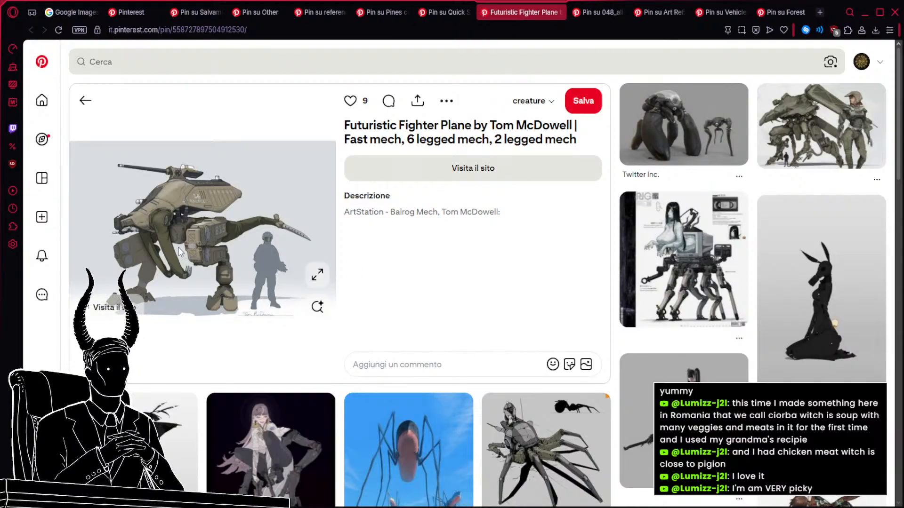
{"action": "scroll", "coordinate": [201, 242], "scroll_direction": "down", "scroll_amount": 1}
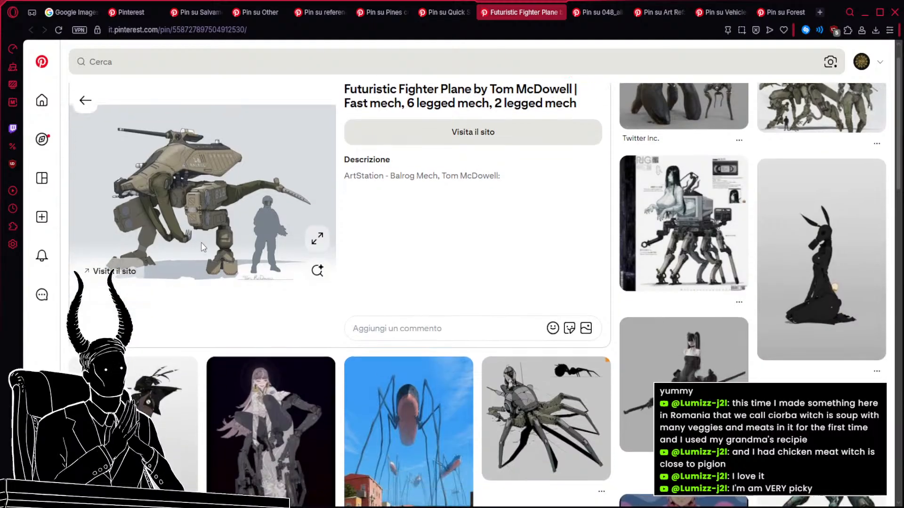
{"action": "scroll", "coordinate": [201, 242], "scroll_direction": "up", "scroll_amount": 1}
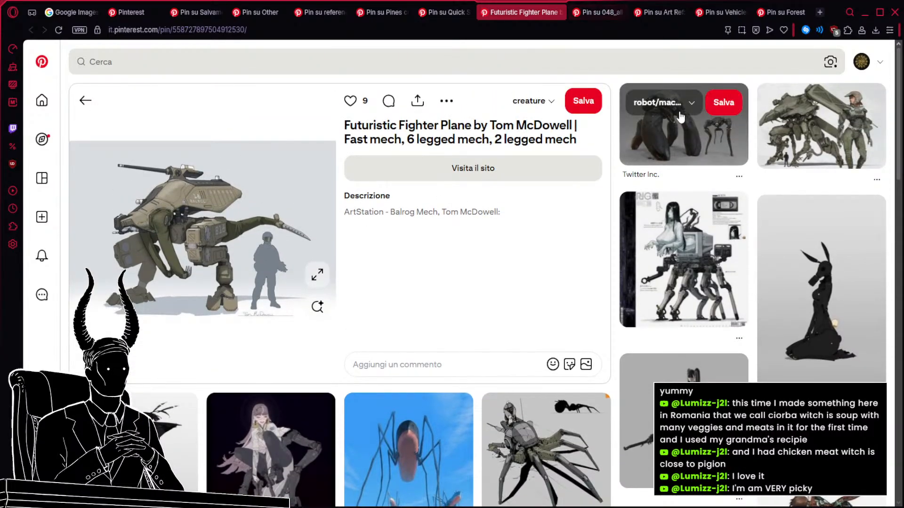
{"action": "scroll", "coordinate": [415, 216], "scroll_direction": "down", "scroll_amount": 6}
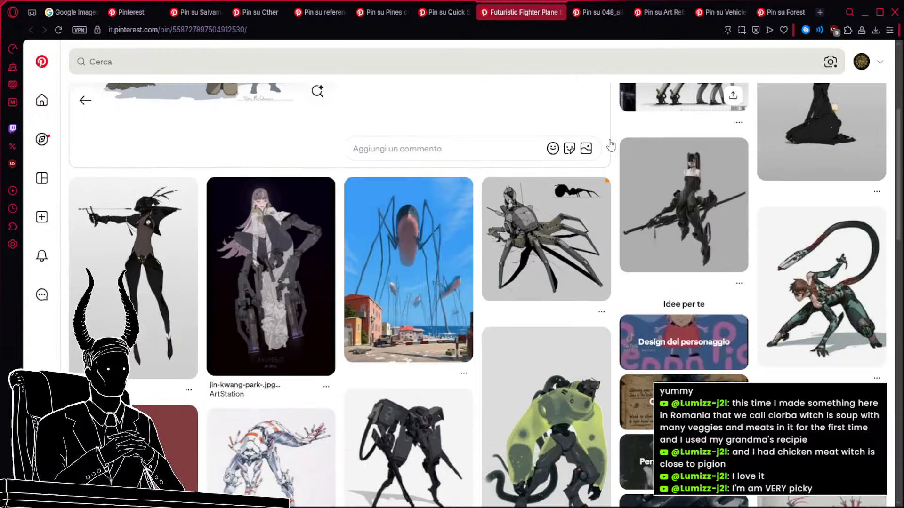
{"action": "scroll", "coordinate": [414, 215], "scroll_direction": "down", "scroll_amount": 1}
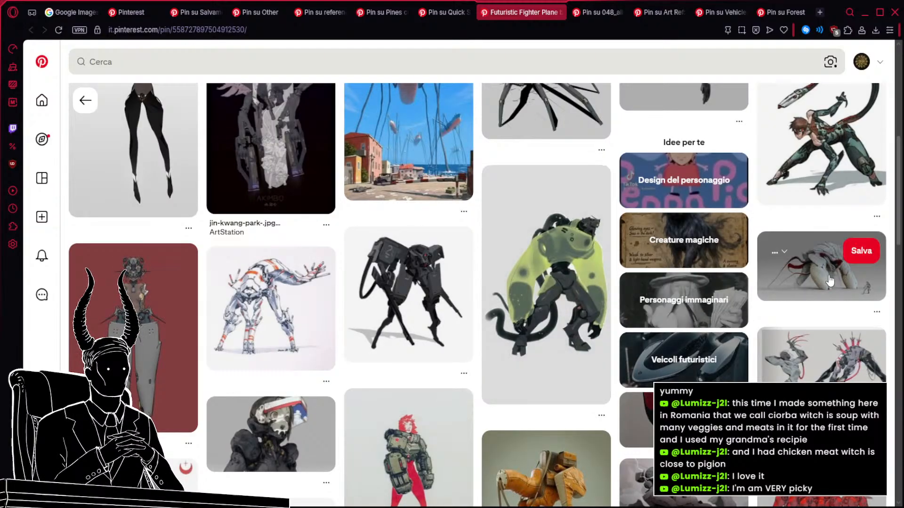
{"action": "middle_click", "coordinate": [776, 293]}
{"action": "scroll", "coordinate": [494, 313], "scroll_direction": "down", "scroll_amount": 4}
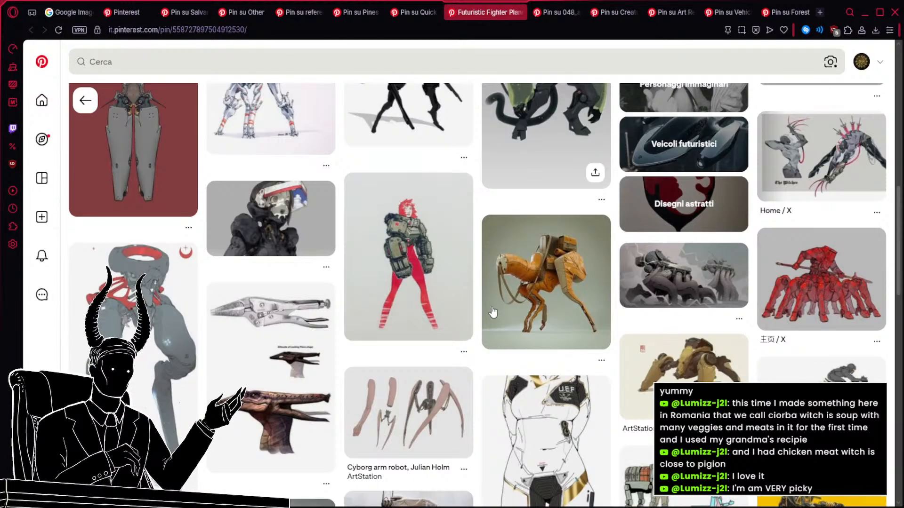
{"action": "scroll", "coordinate": [493, 313], "scroll_direction": "up", "scroll_amount": 2}
Review the thick-legged walker, white armored creature and Hyena mech pins, and close the Hyena mech's tab.
{"action": "left_click", "coordinate": [558, 11]}
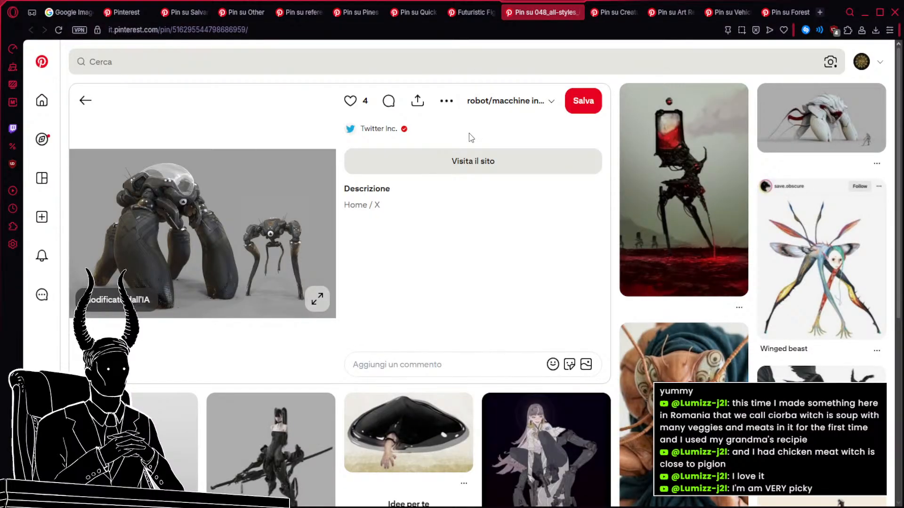
{"action": "scroll", "coordinate": [470, 203], "scroll_direction": "down", "scroll_amount": 5}
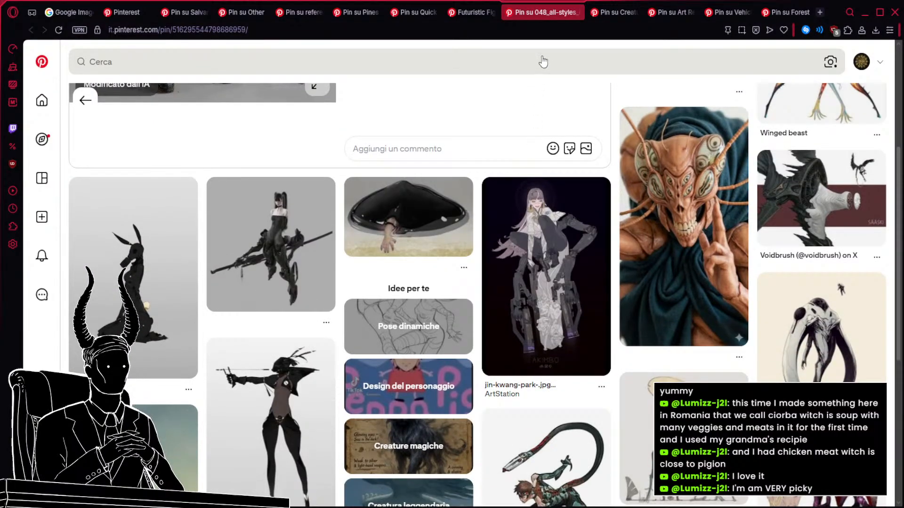
{"action": "left_click", "coordinate": [601, 10]}
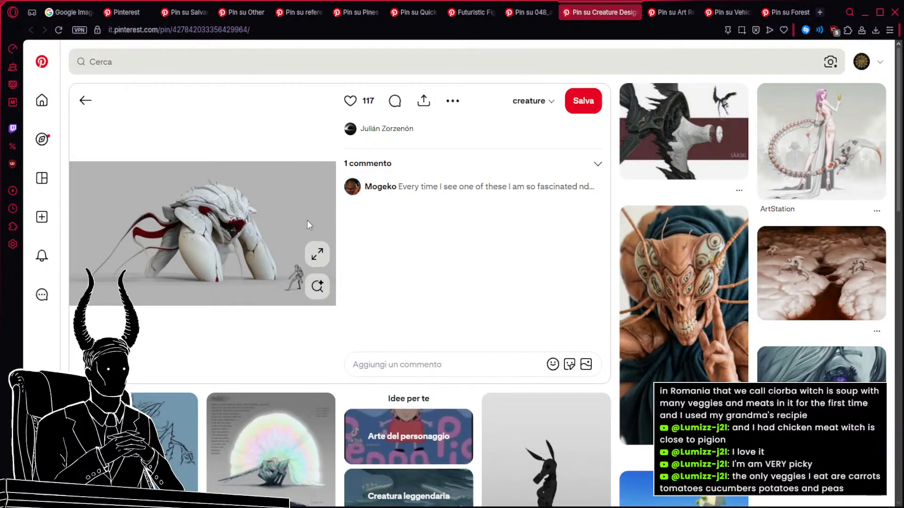
{"action": "left_click", "coordinate": [664, 12]}
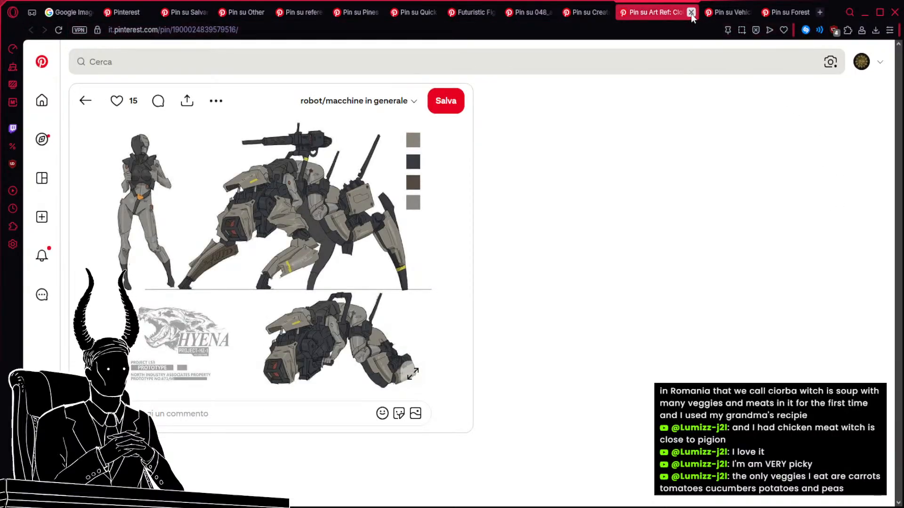
{"action": "left_click", "coordinate": [693, 12]}
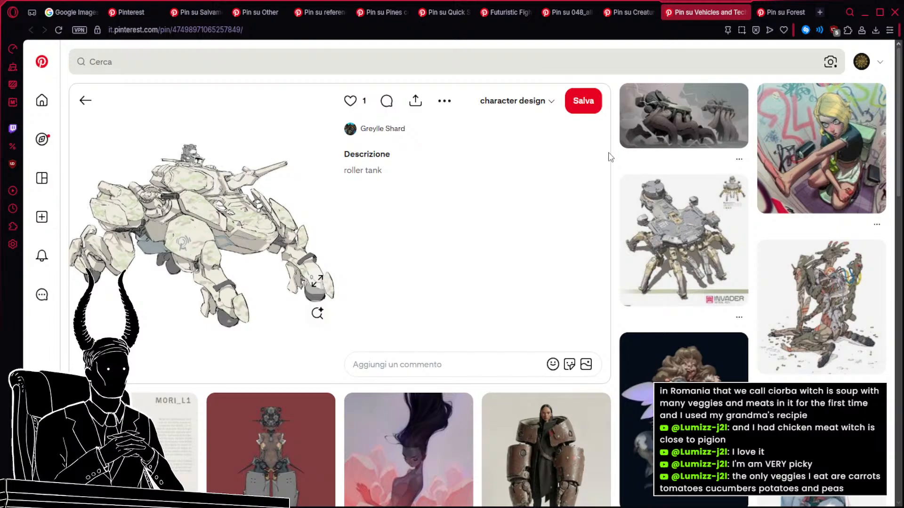
Examine the related pins under the roller tank for legged machines, animal-shaped mechs and heavy armor designs.
{"action": "scroll", "coordinate": [608, 157], "scroll_direction": "down", "scroll_amount": 3}
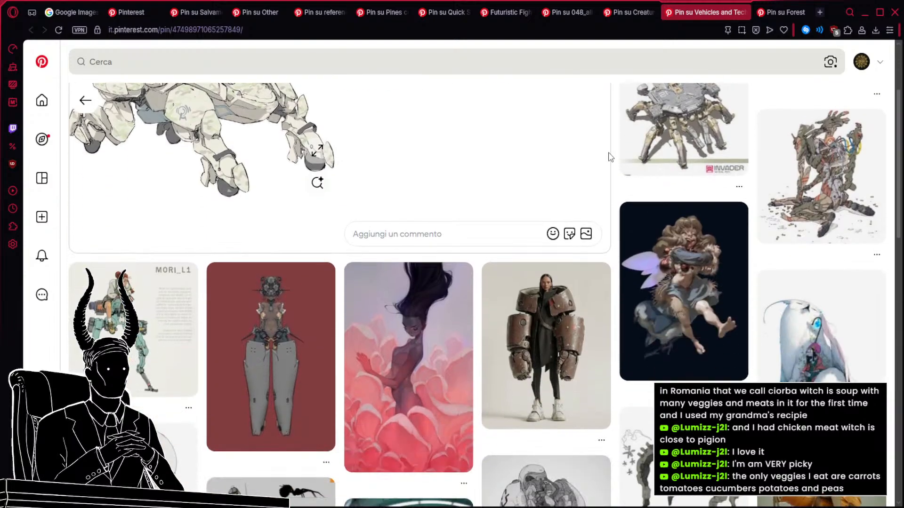
{"action": "scroll", "coordinate": [608, 156], "scroll_direction": "up", "scroll_amount": 3}
{"action": "scroll", "coordinate": [608, 157], "scroll_direction": "down", "scroll_amount": 1}
{"action": "scroll", "coordinate": [609, 157], "scroll_direction": "down", "scroll_amount": 3}
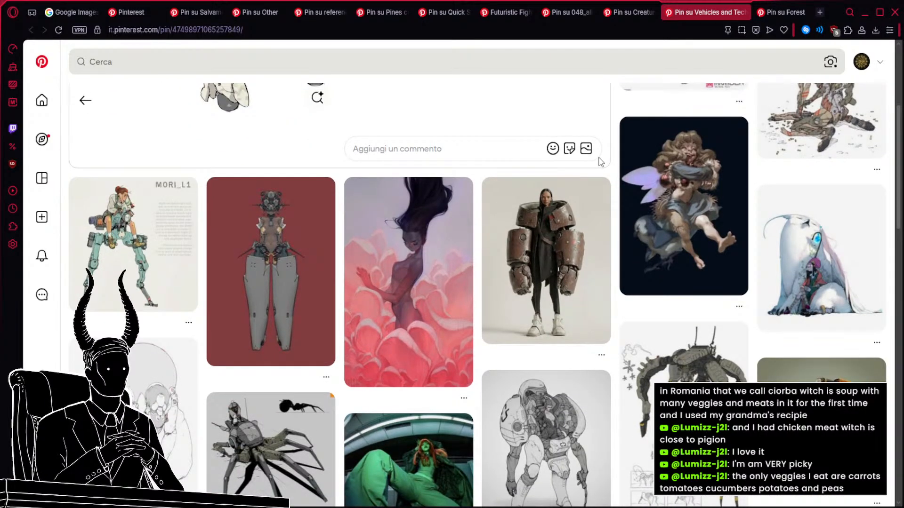
{"action": "scroll", "coordinate": [600, 160], "scroll_direction": "down", "scroll_amount": 2}
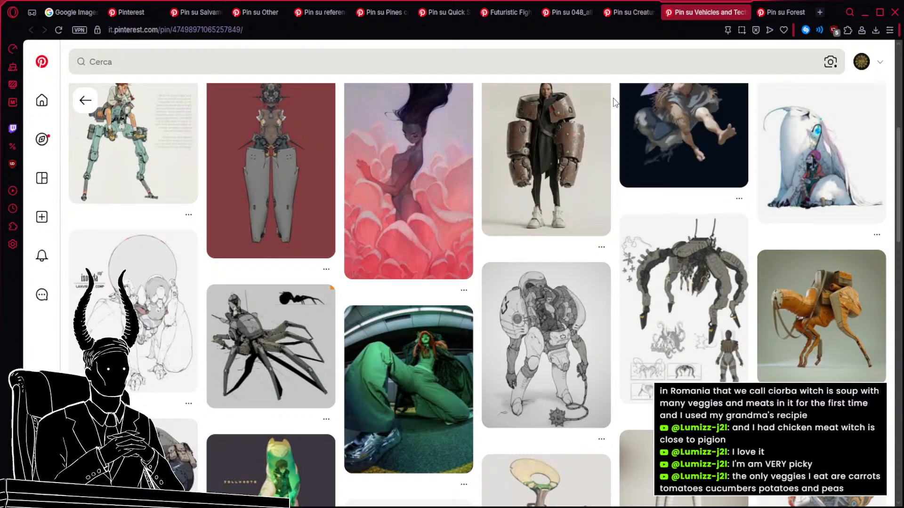
{"action": "scroll", "coordinate": [613, 103], "scroll_direction": "down", "scroll_amount": 1}
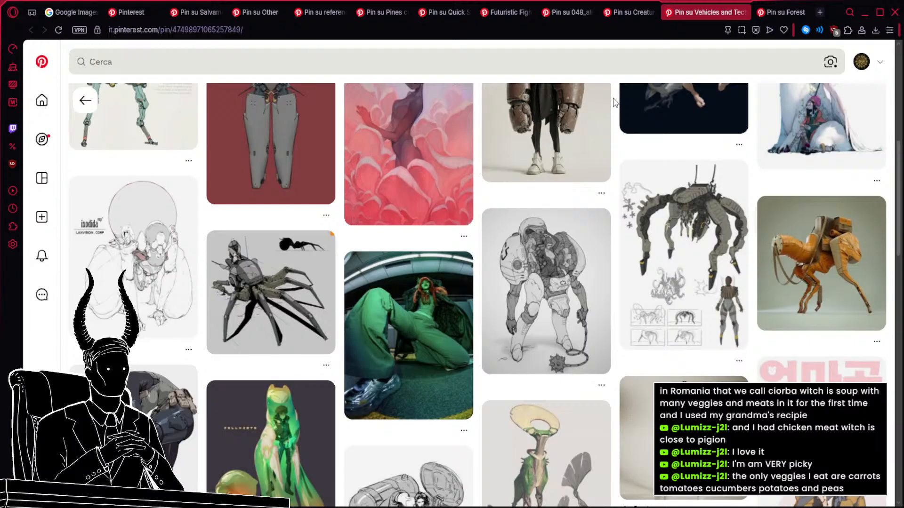
{"action": "scroll", "coordinate": [613, 102], "scroll_direction": "down", "scroll_amount": 2}
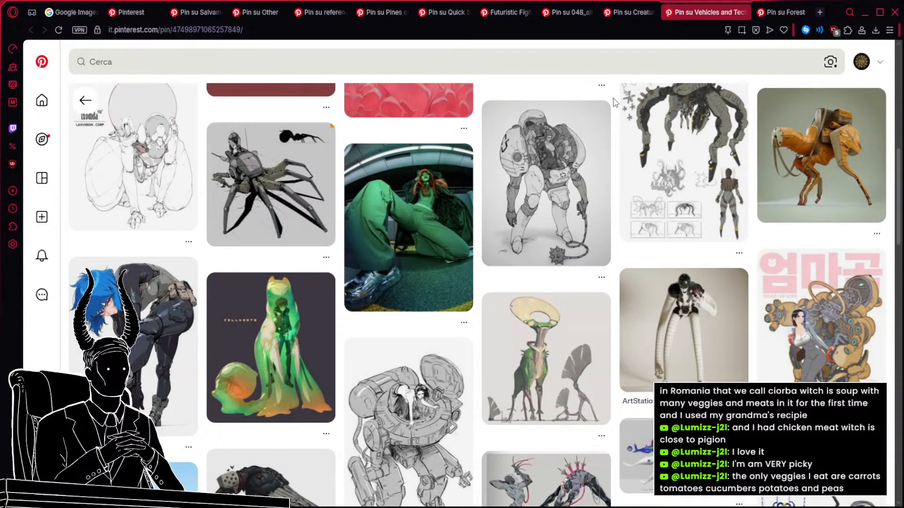
{"action": "scroll", "coordinate": [613, 102], "scroll_direction": "down", "scroll_amount": 2}
{"action": "scroll", "coordinate": [613, 103], "scroll_direction": "down", "scroll_amount": 2}
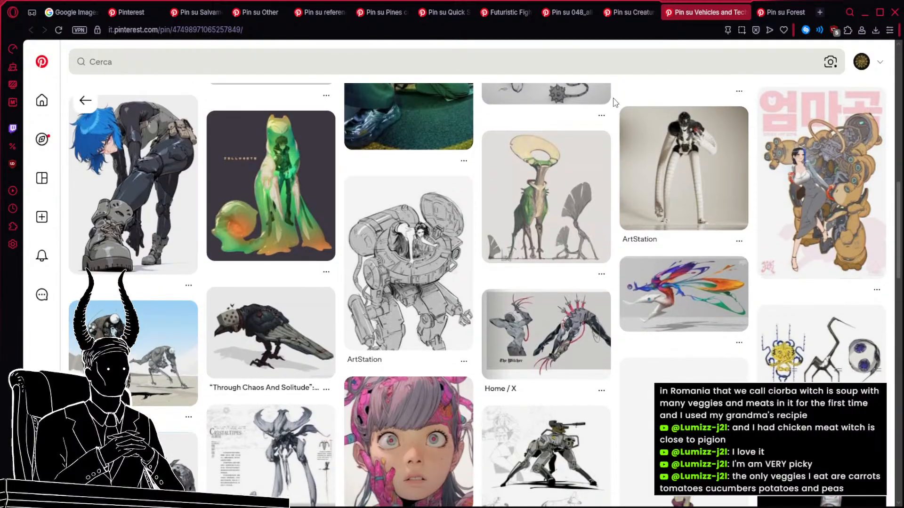
{"action": "scroll", "coordinate": [613, 102], "scroll_direction": "down", "scroll_amount": 3}
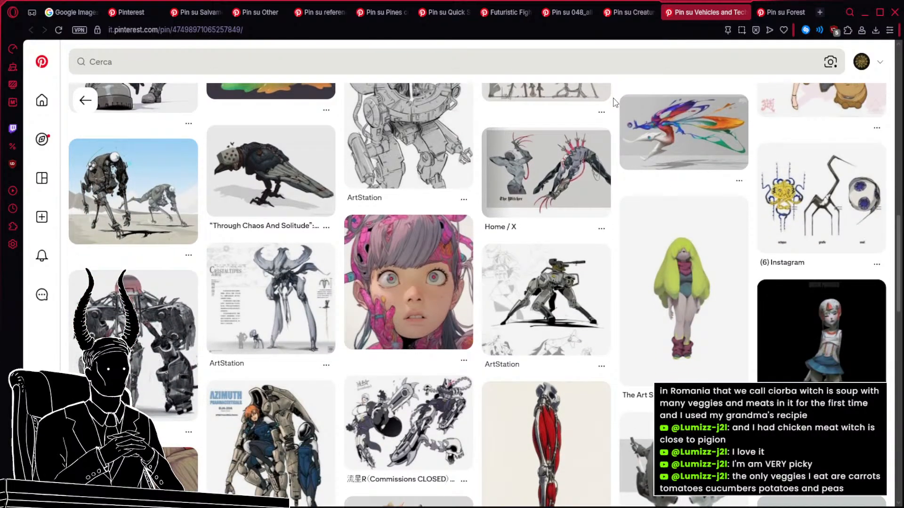
{"action": "scroll", "coordinate": [613, 103], "scroll_direction": "down", "scroll_amount": 1}
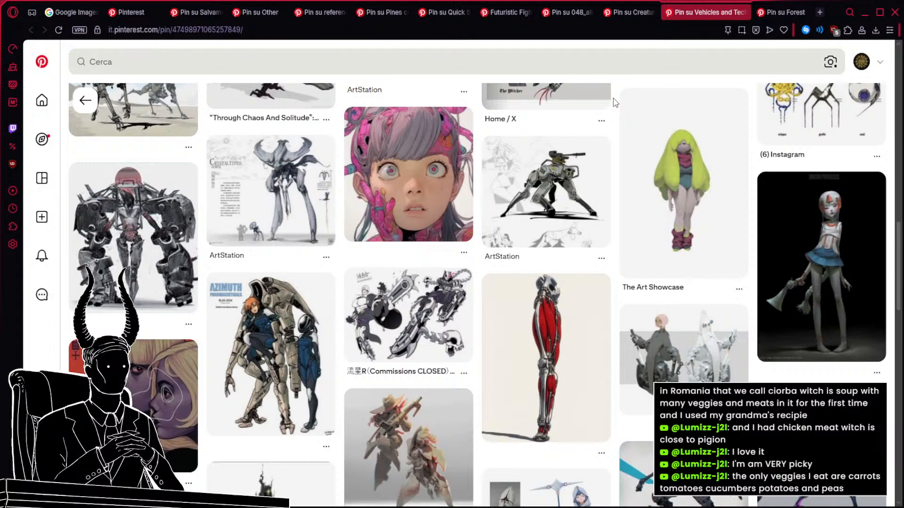
{"action": "scroll", "coordinate": [613, 102], "scroll_direction": "down", "scroll_amount": 2}
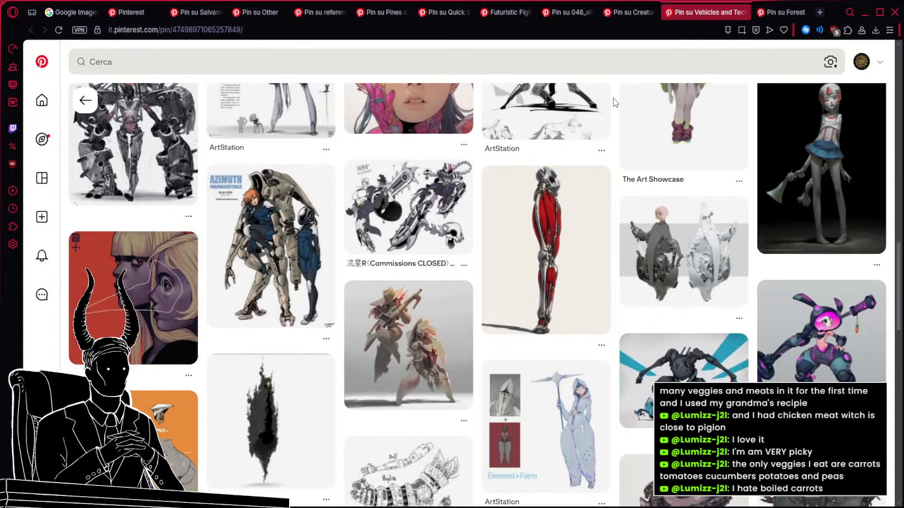
Look further down the roller tank's related pins for walking tanks, multi-legged machines and armored creature designs.
{"action": "scroll", "coordinate": [613, 102], "scroll_direction": "down", "scroll_amount": 2}
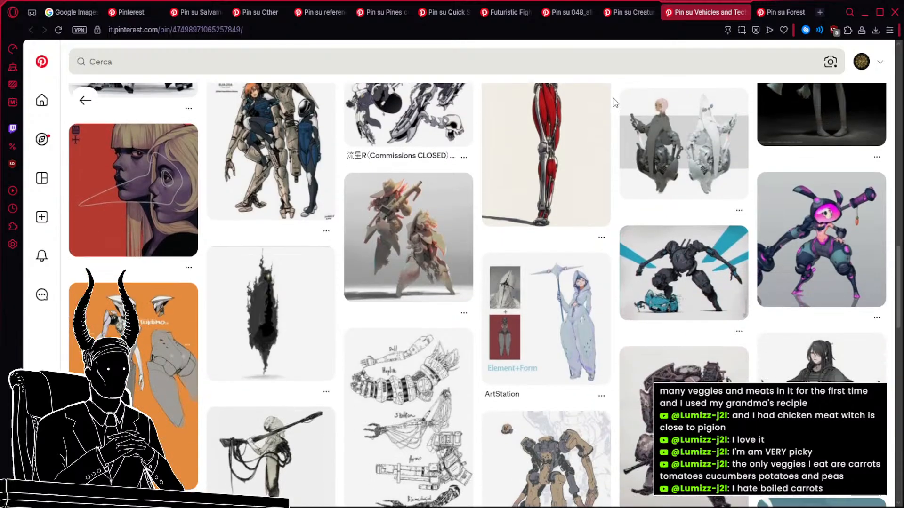
{"action": "scroll", "coordinate": [613, 103], "scroll_direction": "down", "scroll_amount": 2}
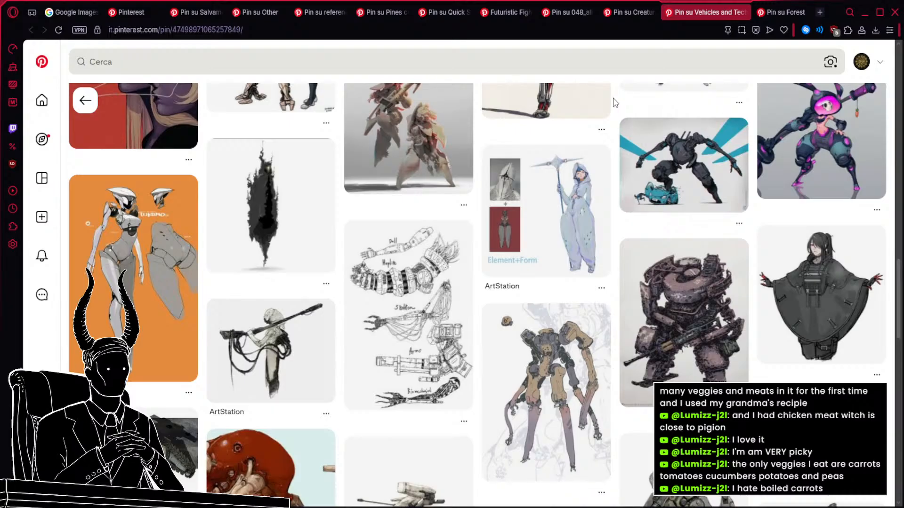
{"action": "scroll", "coordinate": [614, 103], "scroll_direction": "down", "scroll_amount": 4}
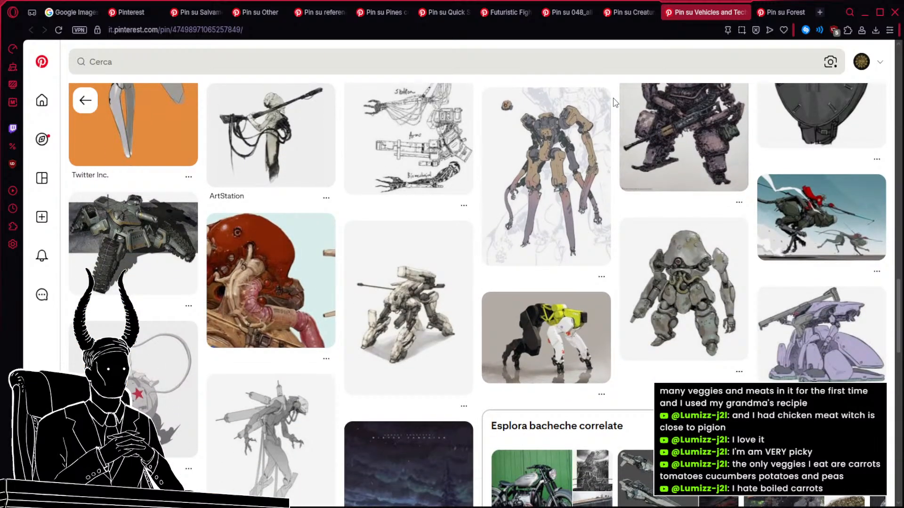
{"action": "scroll", "coordinate": [614, 102], "scroll_direction": "down", "scroll_amount": 1}
{"action": "scroll", "coordinate": [613, 102], "scroll_direction": "down", "scroll_amount": 3}
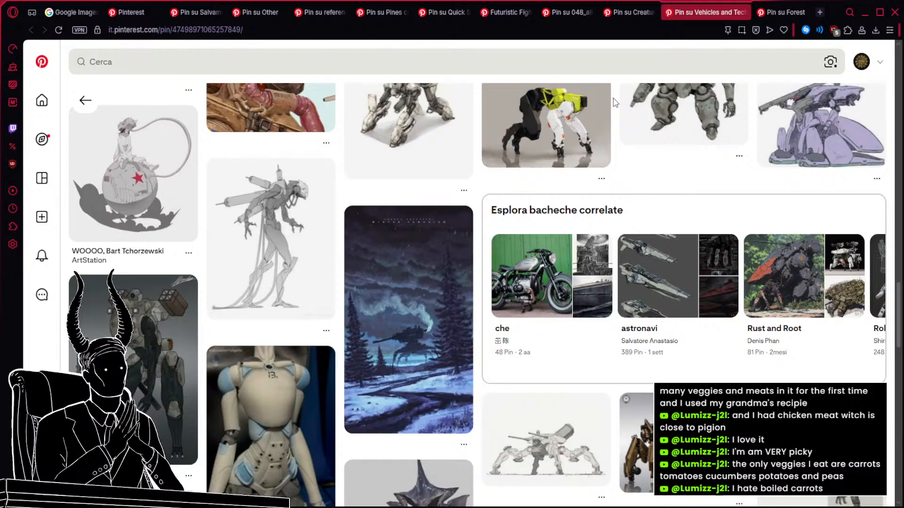
{"action": "scroll", "coordinate": [613, 103], "scroll_direction": "down", "scroll_amount": 5}
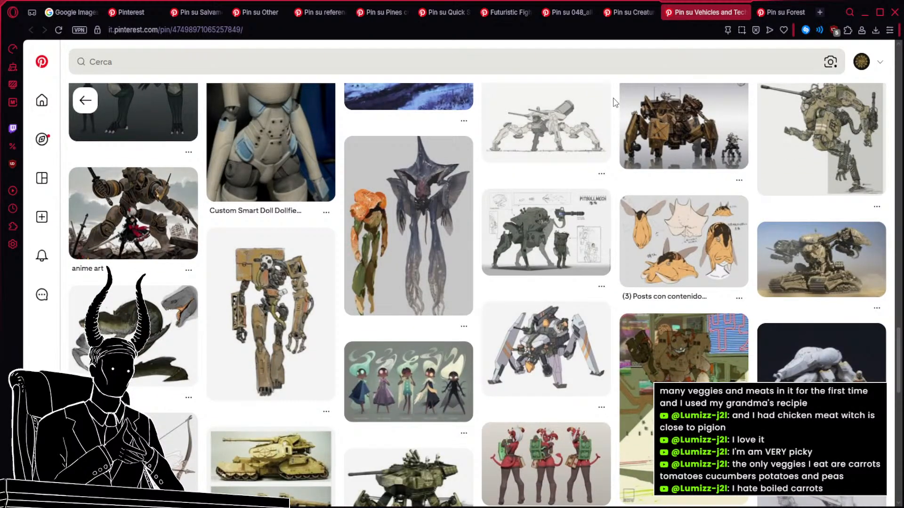
{"action": "scroll", "coordinate": [615, 103], "scroll_direction": "down", "scroll_amount": 3}
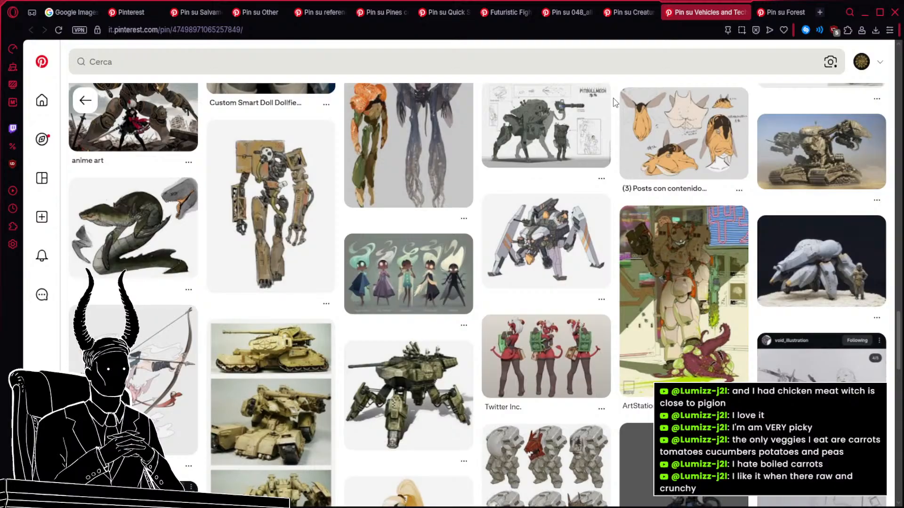
{"action": "scroll", "coordinate": [614, 102], "scroll_direction": "down", "scroll_amount": 3}
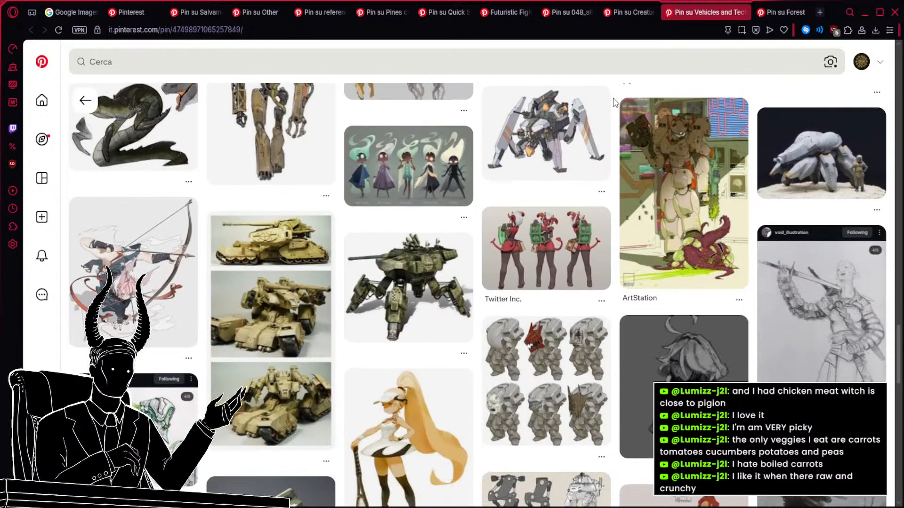
{"action": "scroll", "coordinate": [614, 103], "scroll_direction": "down", "scroll_amount": 3}
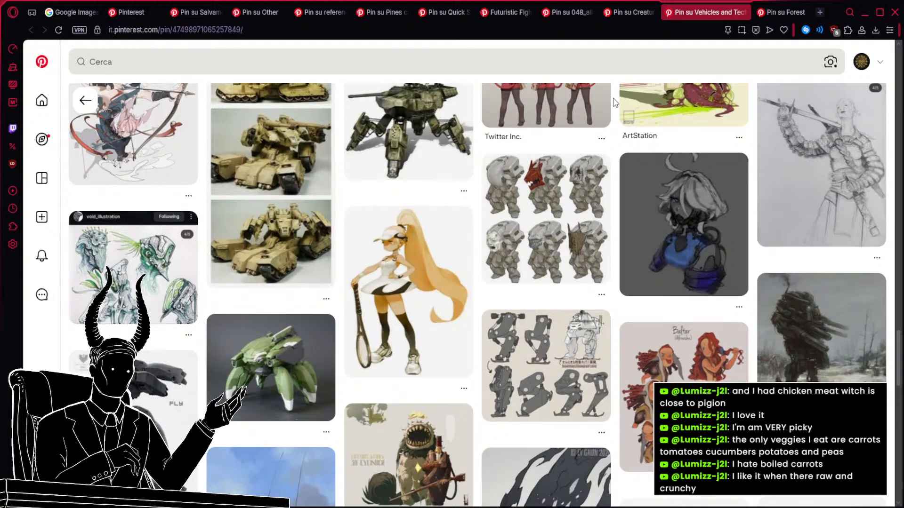
{"action": "scroll", "coordinate": [615, 103], "scroll_direction": "down", "scroll_amount": 3}
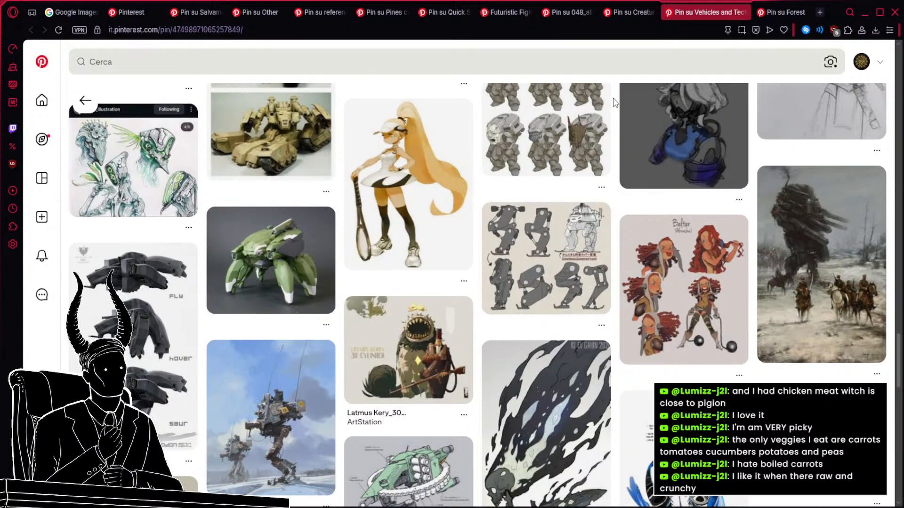
Close and restore the roller tank pin's tab, ending on the camouflaged four-legged walking tank pin.
{"action": "left_click", "coordinate": [743, 13]}
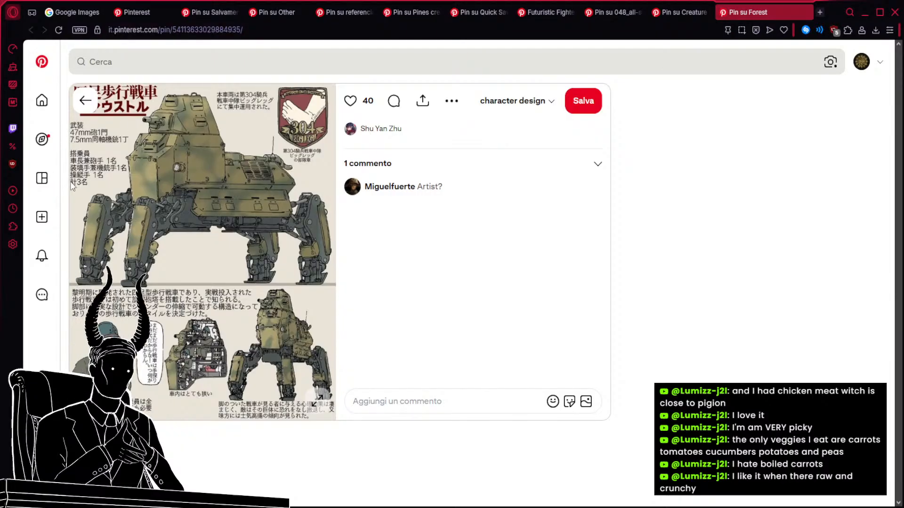
{"action": "left_click", "coordinate": [264, 233]}
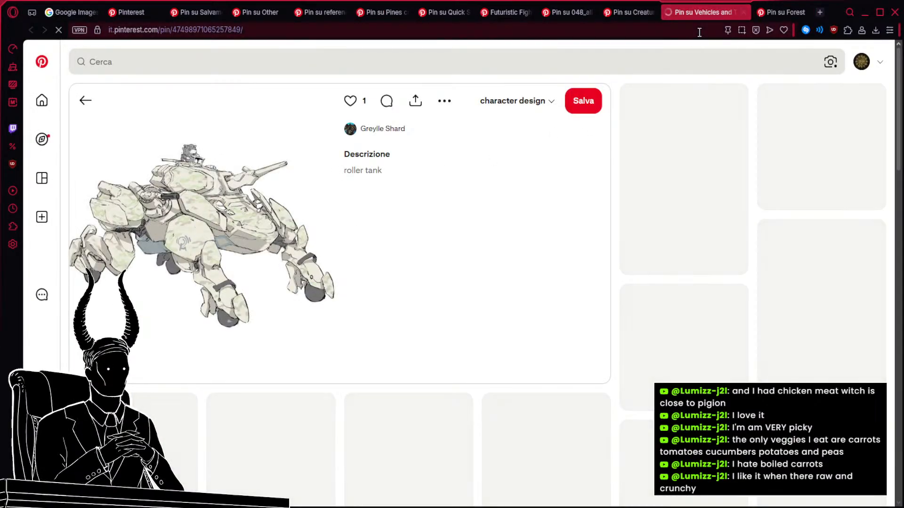
{"action": "left_click", "coordinate": [776, 13]}
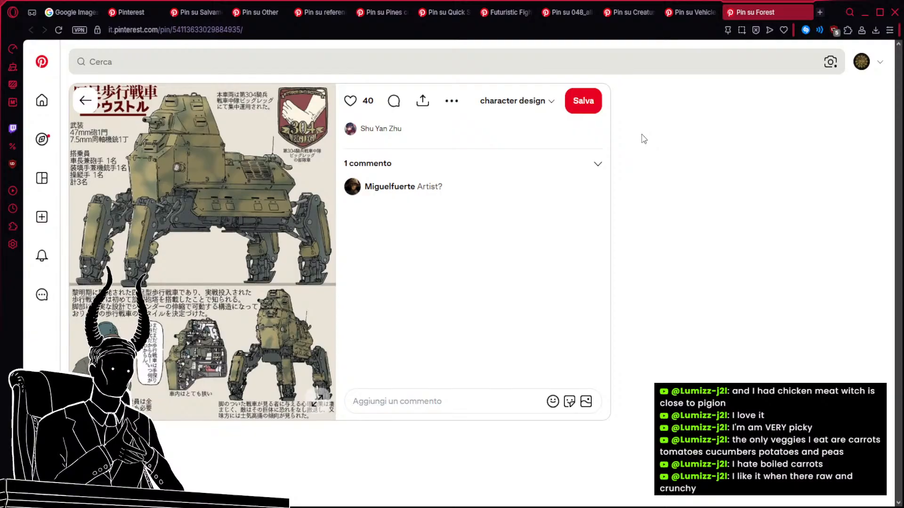
Review the "tank mecha design" search results and the grey two-view walking tank pin in its open tab.
{"action": "left_click", "coordinate": [111, 17]}
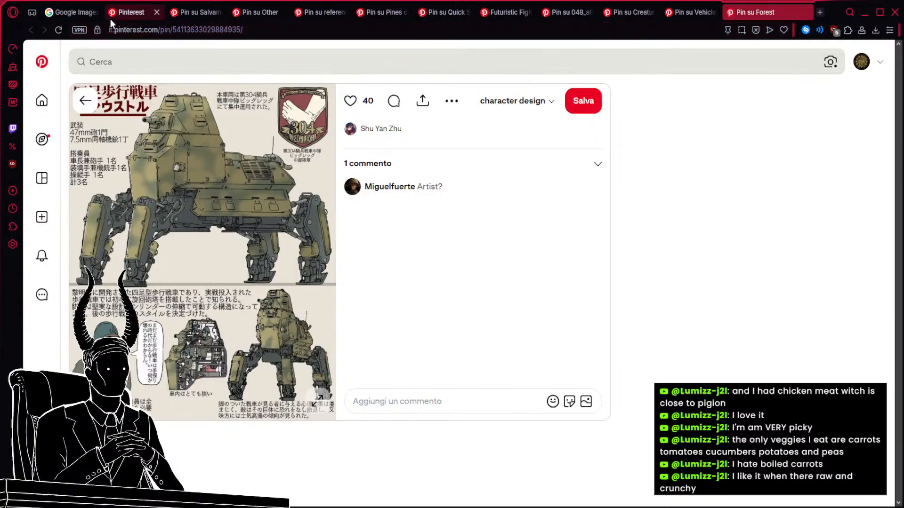
{"action": "scroll", "coordinate": [571, 291], "scroll_direction": "up", "scroll_amount": 6}
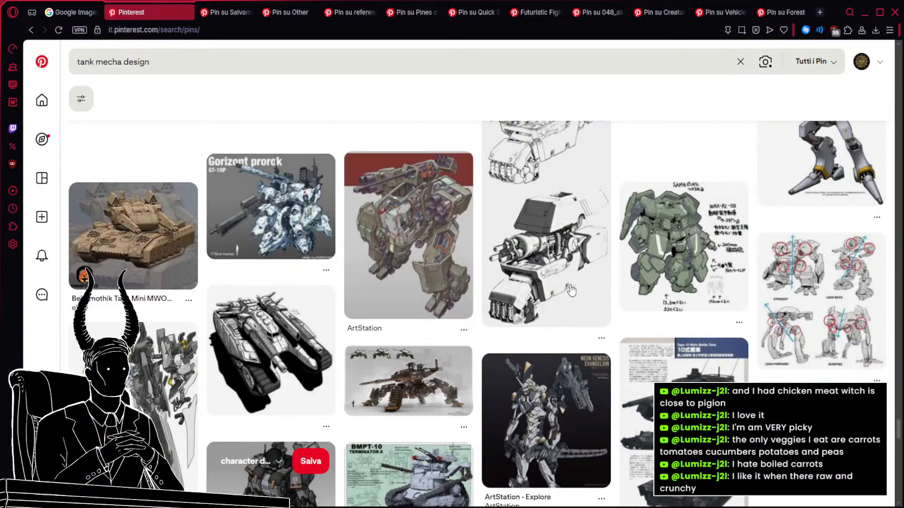
{"action": "scroll", "coordinate": [571, 290], "scroll_direction": "up", "scroll_amount": 5}
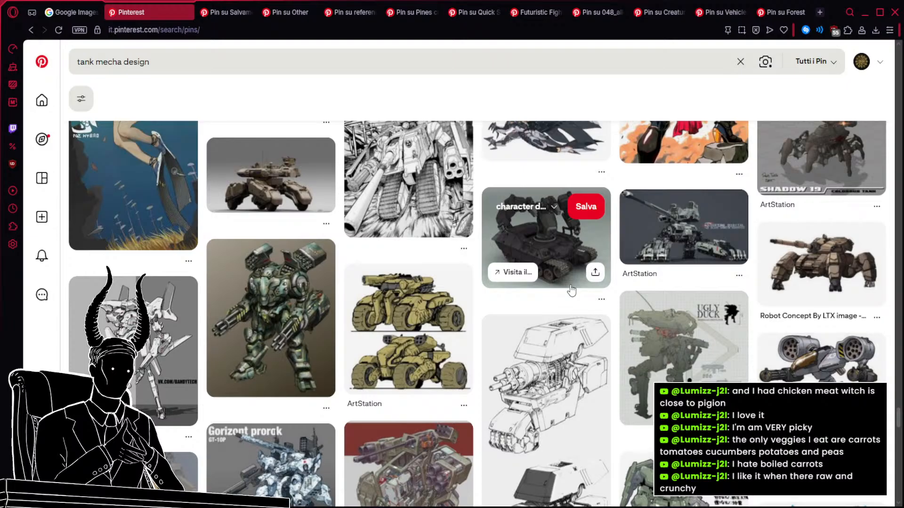
{"action": "left_click", "coordinate": [226, 10]}
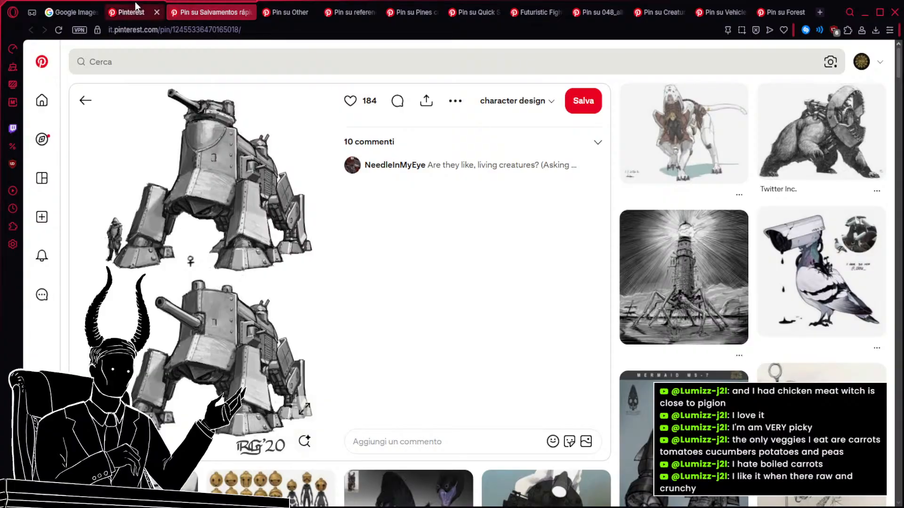
{"action": "left_click", "coordinate": [130, 11]}
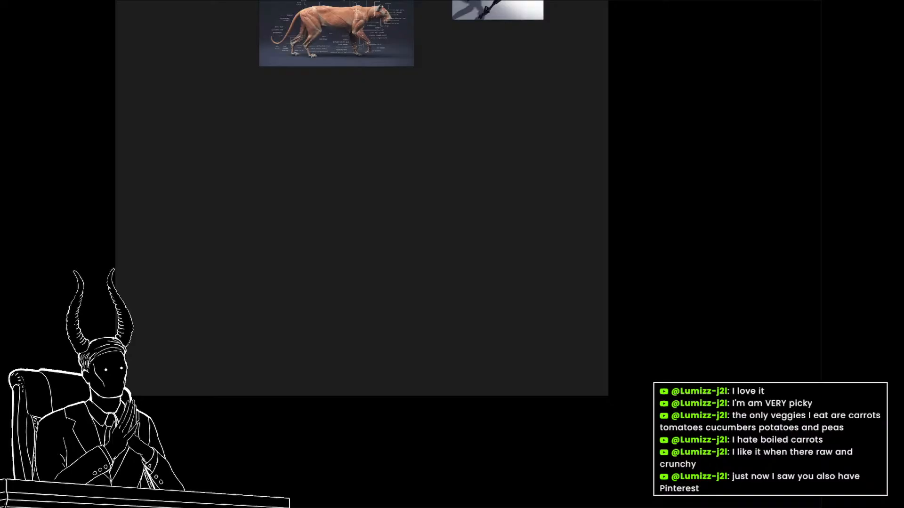
Switch to the PureRef board and paste the grey two-view walking tank drawing into the empty area below the big cat anatomy image.
{"action": "scroll", "coordinate": [463, 257], "scroll_direction": "down", "scroll_amount": 5}
{"action": "left_click_drag", "start_coordinate": [419, 263], "coordinate": [703, 320]}
{"action": "scroll", "coordinate": [523, 334], "scroll_direction": "up", "scroll_amount": 2}
{"action": "scroll", "coordinate": [697, 320], "scroll_direction": "down", "scroll_amount": 3}
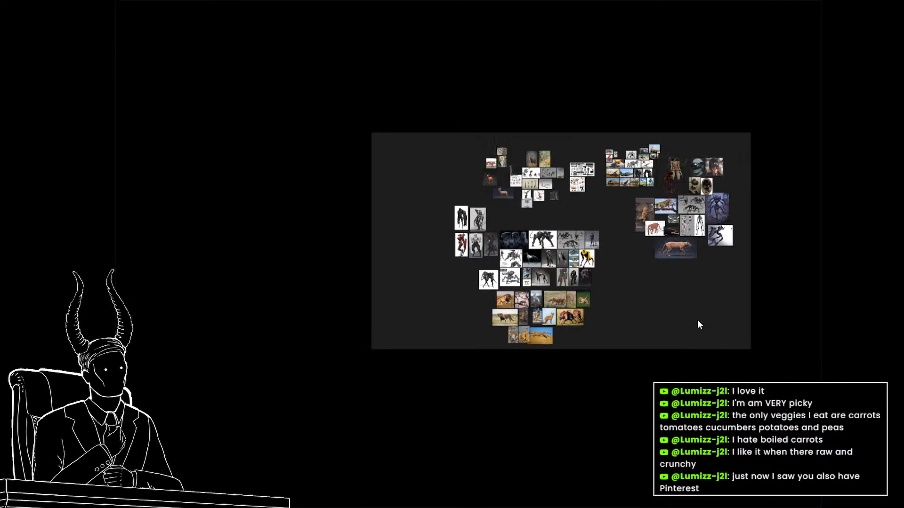
{"action": "scroll", "coordinate": [699, 325], "scroll_direction": "up", "scroll_amount": 5}
{"action": "left_click_drag", "start_coordinate": [692, 282], "coordinate": [460, 282]}
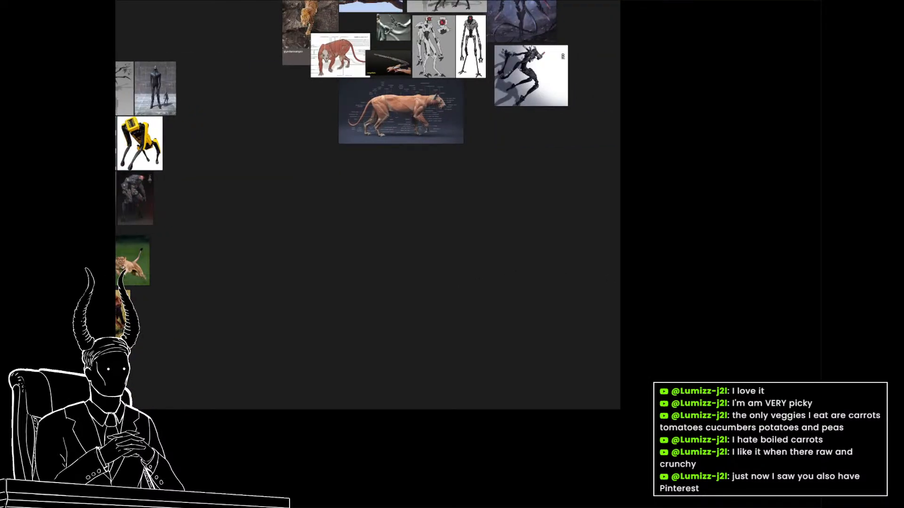
{"action": "key", "text": "ctrl+v"}
{"action": "left_click_drag", "start_coordinate": [420, 252], "coordinate": [351, 288]}
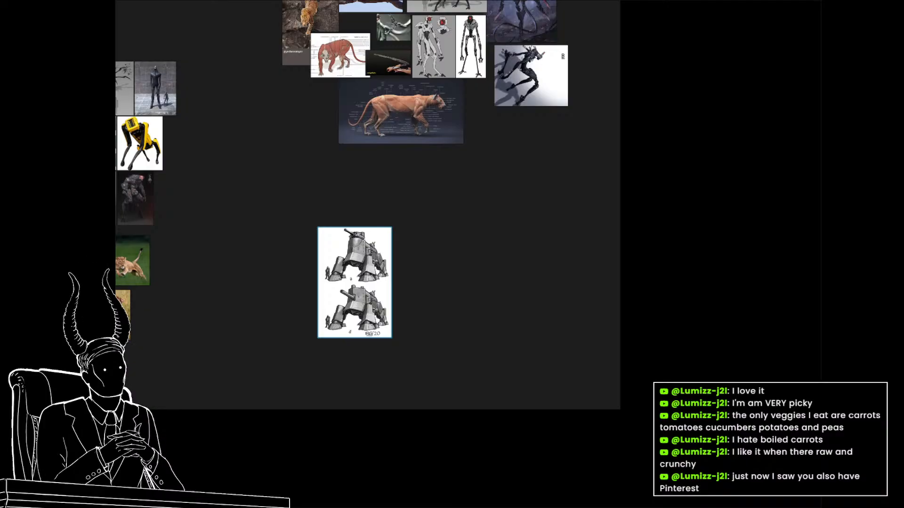
Paste the armored creature sketch and the mechanical-jawed bear drawing beside the walking tank, with the bear below the creature.
{"action": "key", "text": "ctrl+v"}
{"action": "mouse_move", "coordinate": [474, 327]}
{"action": "left_mouse_down"}
{"action": "mouse_move", "coordinate": [456, 256]}
{"action": "mouse_move", "coordinate": [441, 241]}
{"action": "left_mouse_up"}
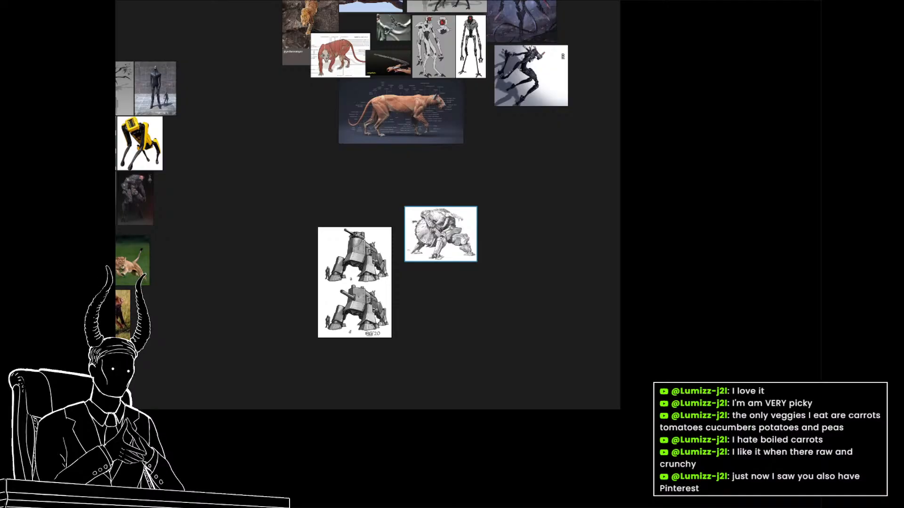
{"action": "key", "text": "ctrl+v"}
{"action": "scroll", "coordinate": [505, 331], "scroll_direction": "up", "scroll_amount": 5}
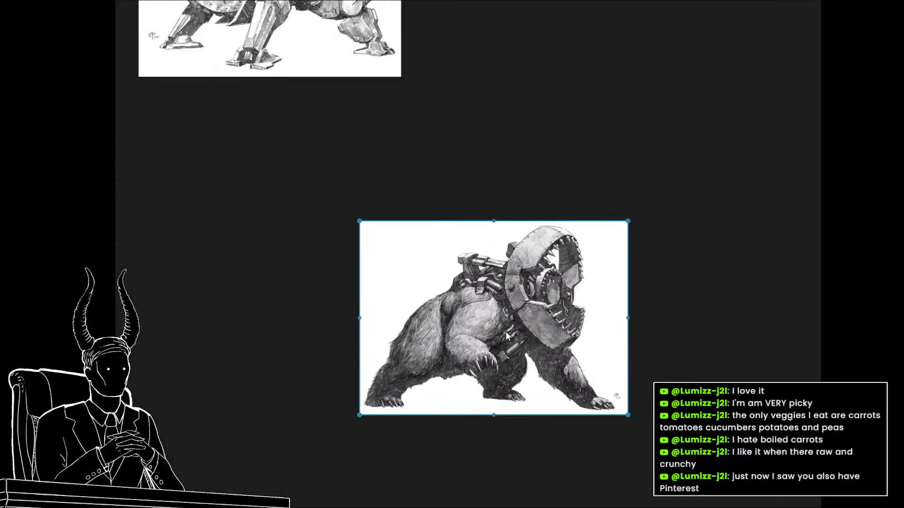
{"action": "scroll", "coordinate": [505, 331], "scroll_direction": "down", "scroll_amount": 5}
{"action": "left_click_drag", "start_coordinate": [505, 332], "coordinate": [405, 280]}
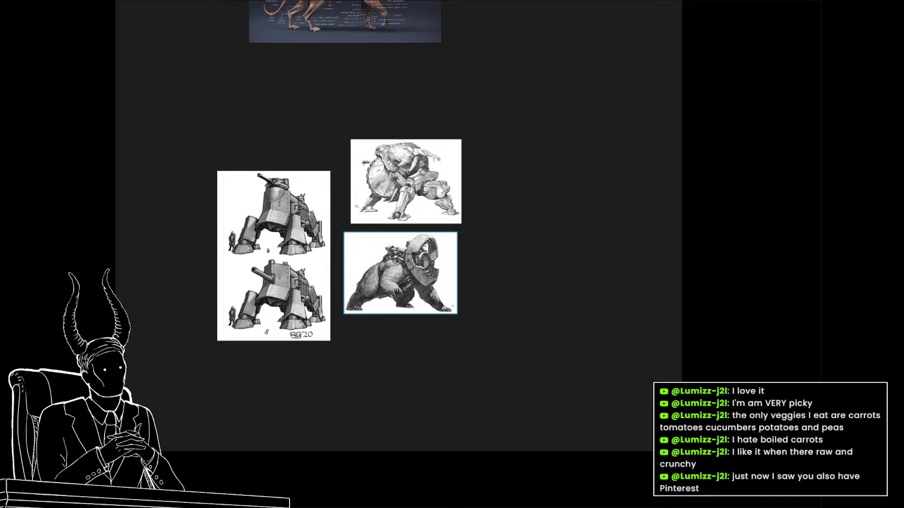
Add the long-necked winged creature and the sheet of three reptile tank mechs side by side, to the right of the sketches.
{"action": "left_click", "coordinate": [435, 287]}
{"action": "key", "text": "ctrl+v"}
{"action": "left_click_drag", "start_coordinate": [518, 381], "coordinate": [522, 209]}
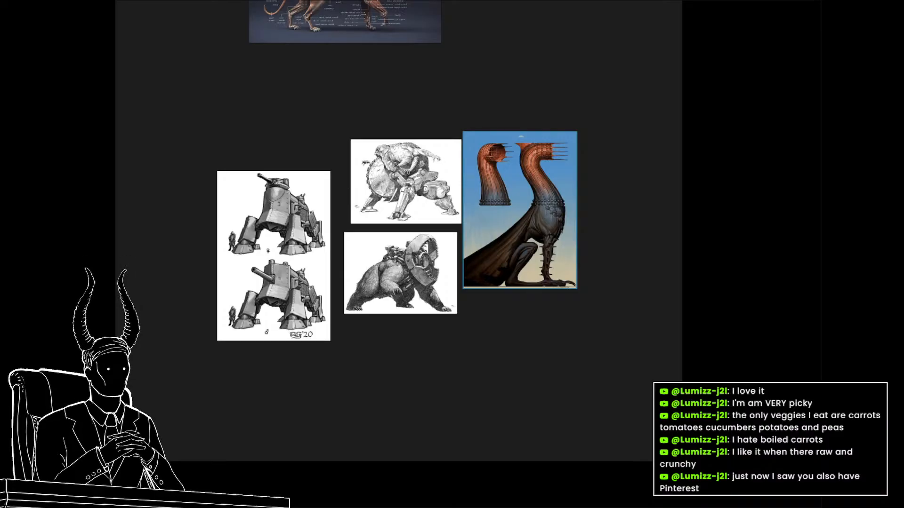
{"action": "key", "text": "ctrl+v"}
{"action": "left_click_drag", "start_coordinate": [499, 353], "coordinate": [639, 240]}
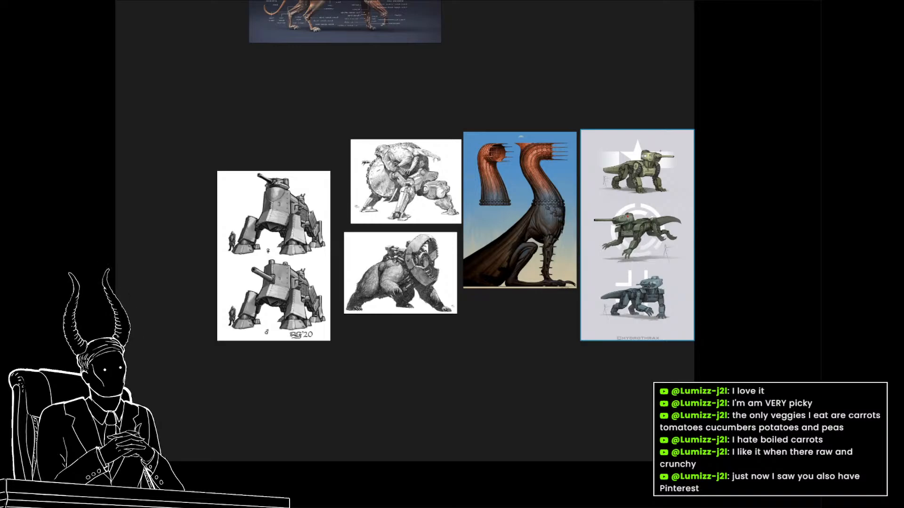
Paste the tailed two-legged tank mech below the winged creature and the thick-legged dark walker below the bear.
{"action": "key", "text": "ctrl+v"}
{"action": "left_click_drag", "start_coordinate": [495, 355], "coordinate": [509, 343]}
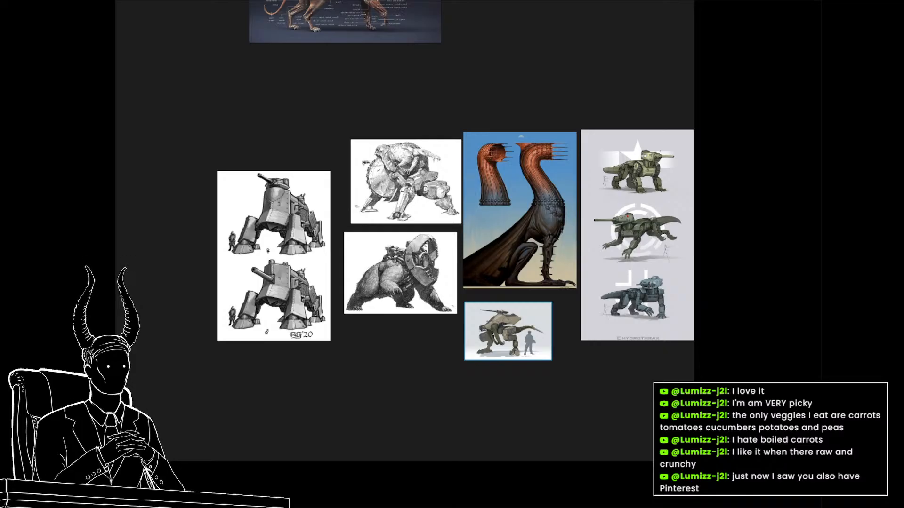
{"action": "key", "text": "ctrl+v"}
{"action": "scroll", "coordinate": [429, 425], "scroll_direction": "up", "scroll_amount": 5}
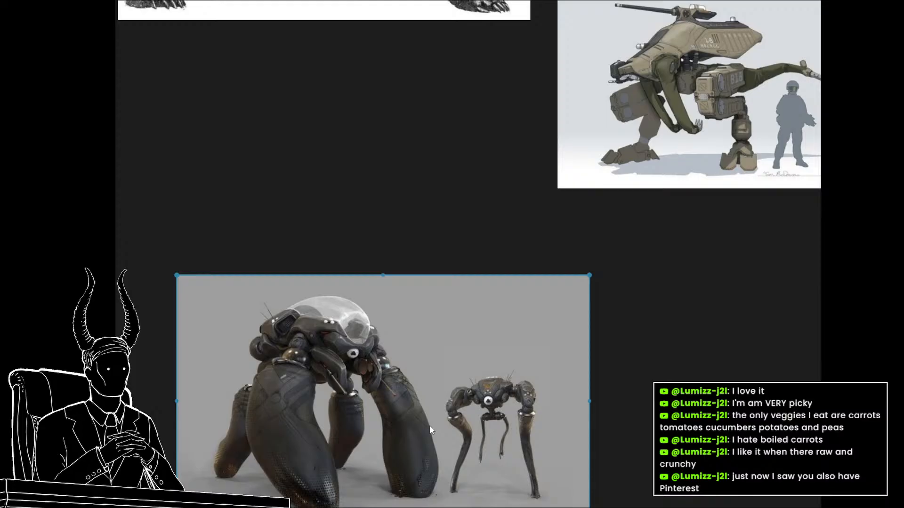
{"action": "scroll", "coordinate": [429, 425], "scroll_direction": "down", "scroll_amount": 5}
{"action": "left_click_drag", "start_coordinate": [429, 425], "coordinate": [413, 357]}
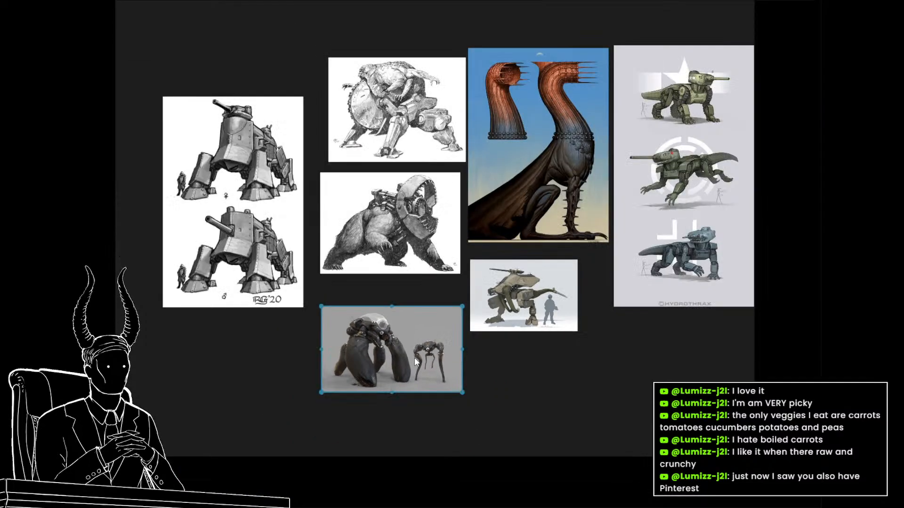
{"action": "scroll", "coordinate": [414, 357], "scroll_direction": "down", "scroll_amount": 1}
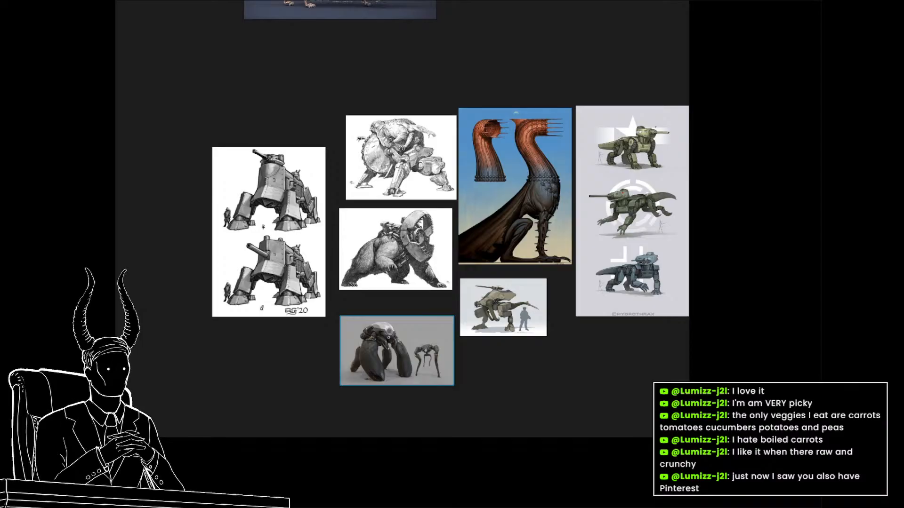
Add the white armored creature below the tailed mech and the roller tank below the grey walking tank.
{"action": "key", "text": "ctrl+v"}
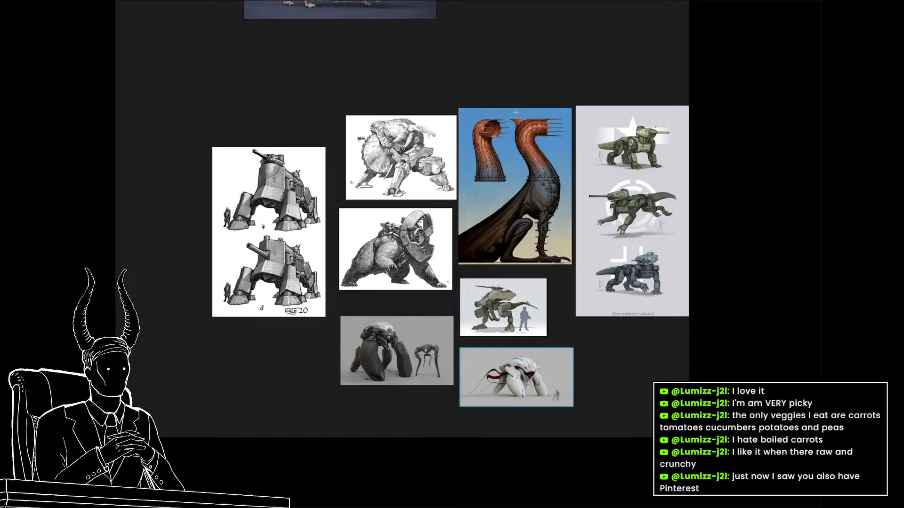
{"action": "key", "text": "ctrl+v"}
{"action": "left_click_drag", "start_coordinate": [290, 364], "coordinate": [254, 399]}
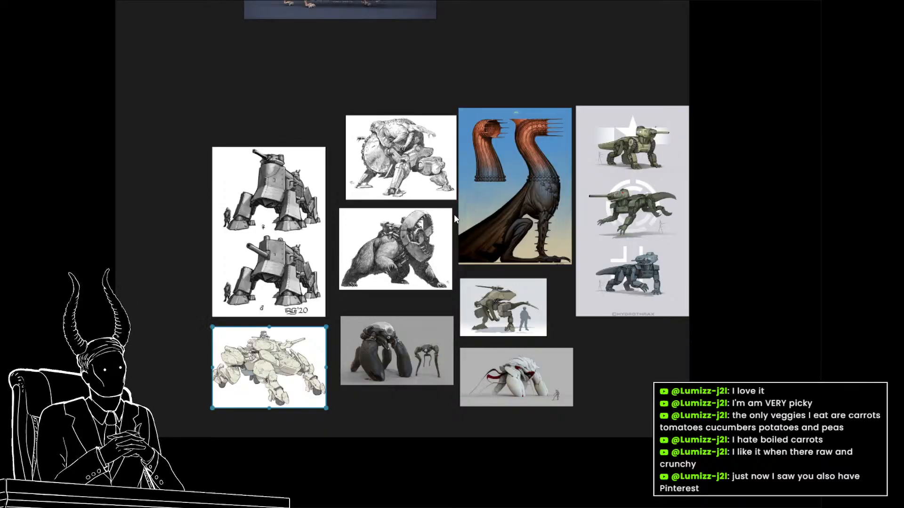
Paste the camouflaged four-legged walking tank sheet to the right of the three reptile mechs.
{"action": "key", "text": "ctrl+v"}
{"action": "left_click_drag", "start_coordinate": [490, 332], "coordinate": [641, 233]}
{"action": "scroll", "coordinate": [489, 315], "scroll_direction": "down", "scroll_amount": 3}
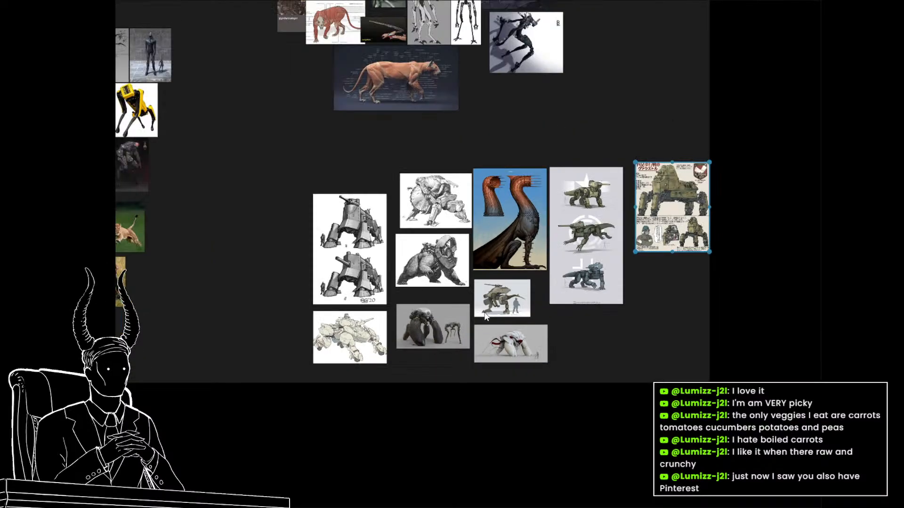
Scale down the whole tank mecha reference group and move it closer below the cougar anatomy images.
{"action": "left_click_drag", "start_coordinate": [383, 217], "coordinate": [598, 338]}
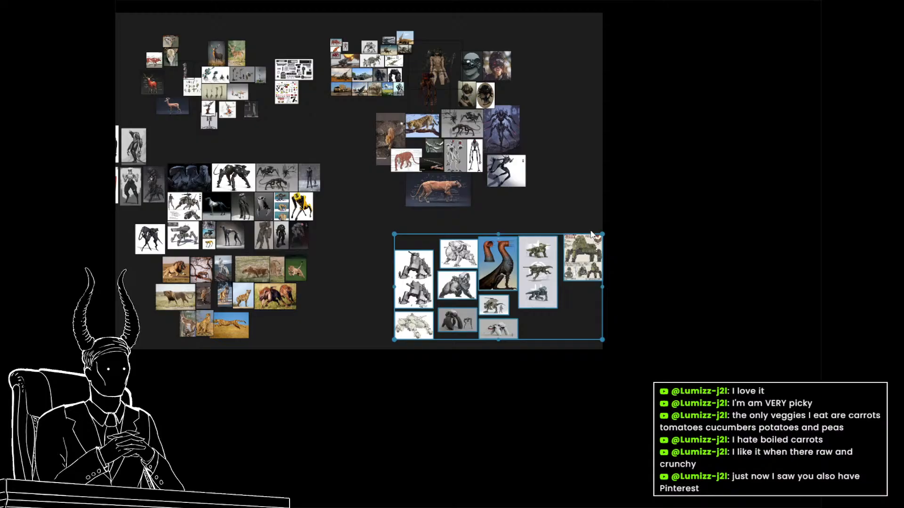
{"action": "left_click", "coordinate": [541, 335]}
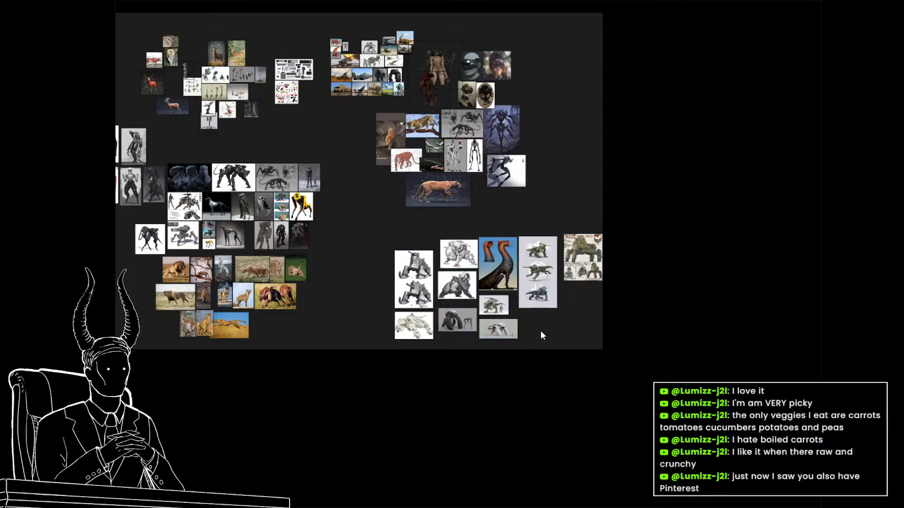
{"action": "left_click_drag", "start_coordinate": [380, 246], "coordinate": [594, 343]}
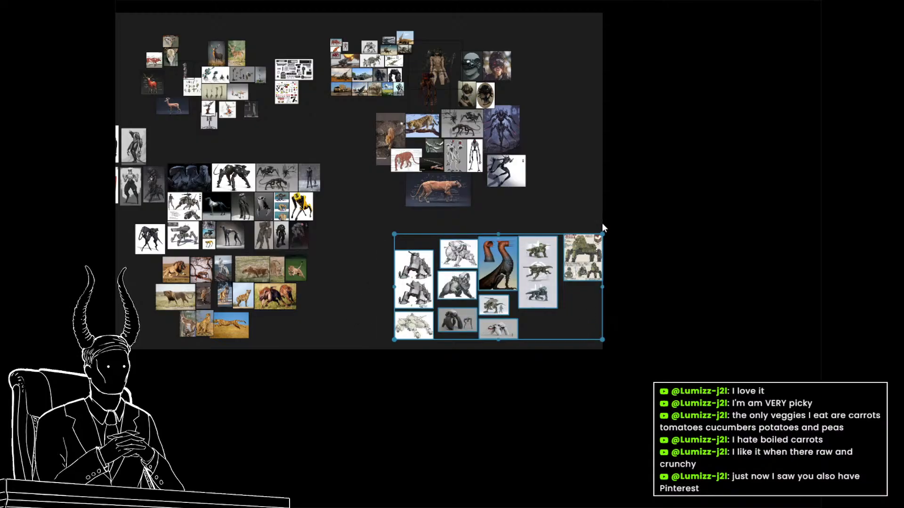
{"action": "left_click_drag", "start_coordinate": [602, 234], "coordinate": [527, 273]}
{"action": "left_click_drag", "start_coordinate": [480, 305], "coordinate": [473, 264]}
{"action": "scroll", "coordinate": [490, 293], "scroll_direction": "up", "scroll_amount": 5}
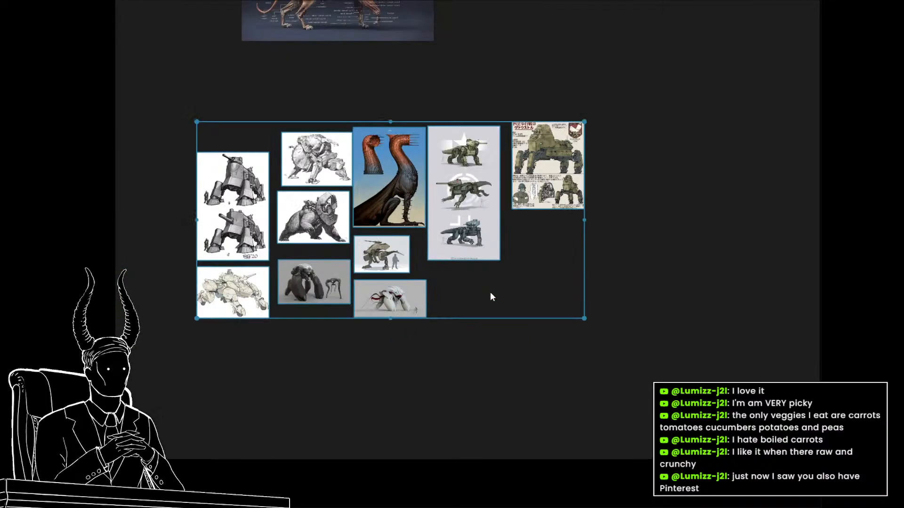
{"action": "scroll", "coordinate": [295, 253], "scroll_direction": "up", "scroll_amount": 3}
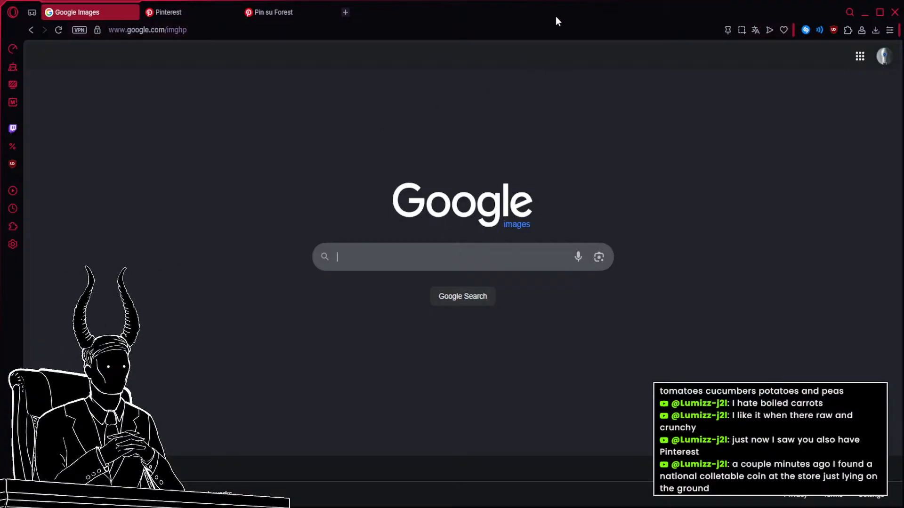
Switch to Google Images, search for "bear muscle anatomy" and add the side-view grizzly muscle sculpture to the reference board.
{"action": "left_click", "coordinate": [338, 250]}
{"action": "type", "text": "bear muscle anat"}
{"action": "key", "text": "Down"}
{"action": "key", "text": "Return"}
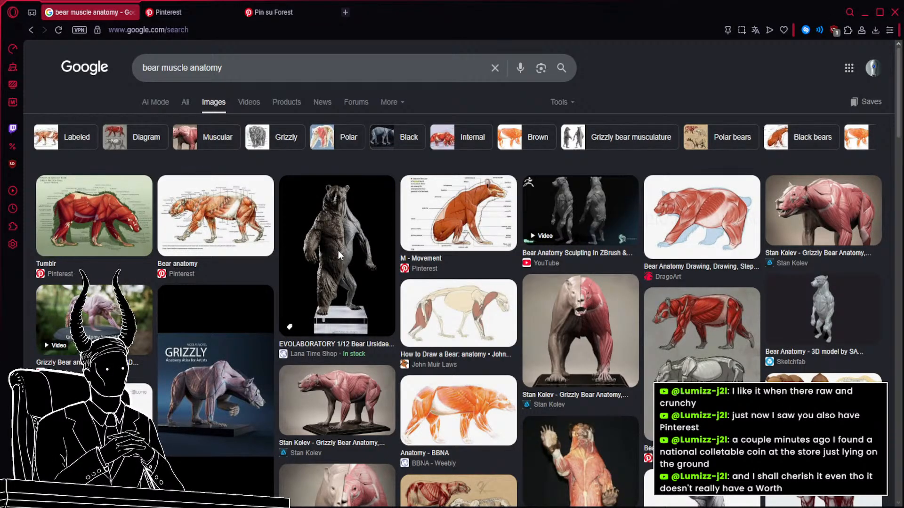
{"action": "scroll", "coordinate": [338, 250], "scroll_direction": "down", "scroll_amount": 3}
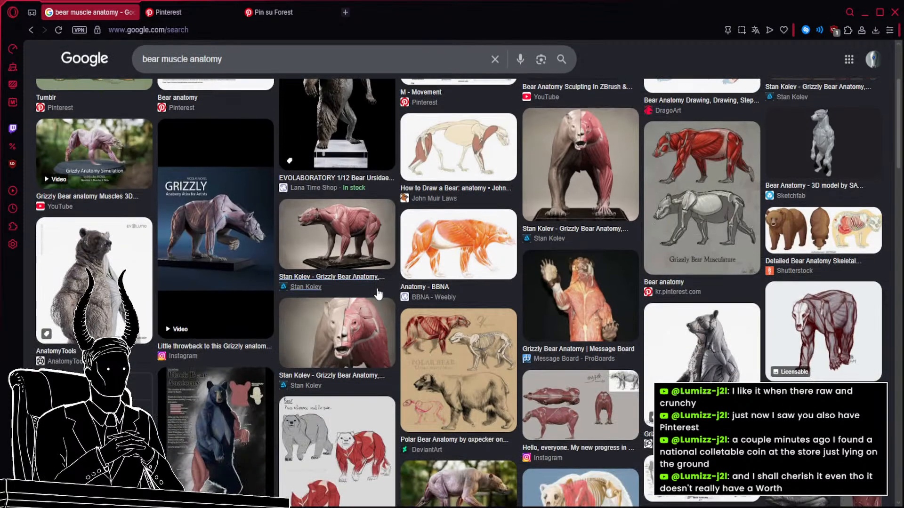
{"action": "left_click", "coordinate": [356, 225]}
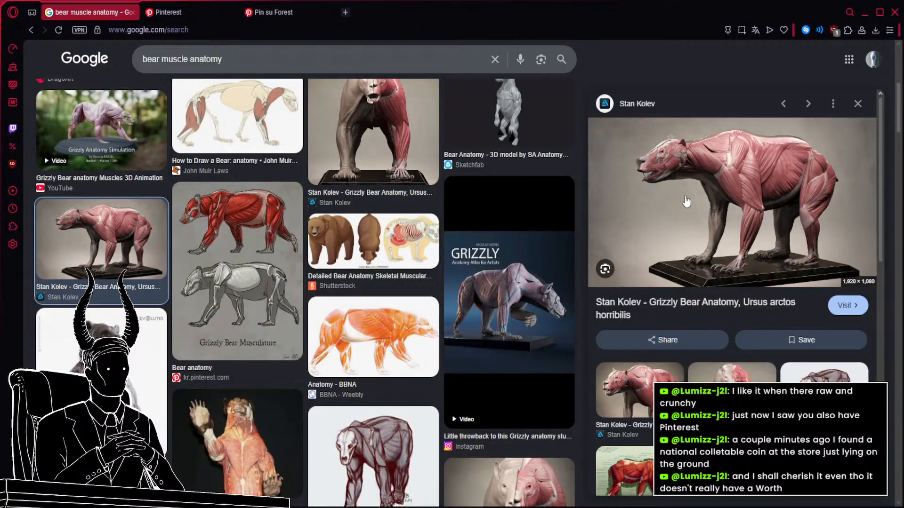
{"action": "left_click_drag", "start_coordinate": [732, 203], "coordinate": [579, 202]}
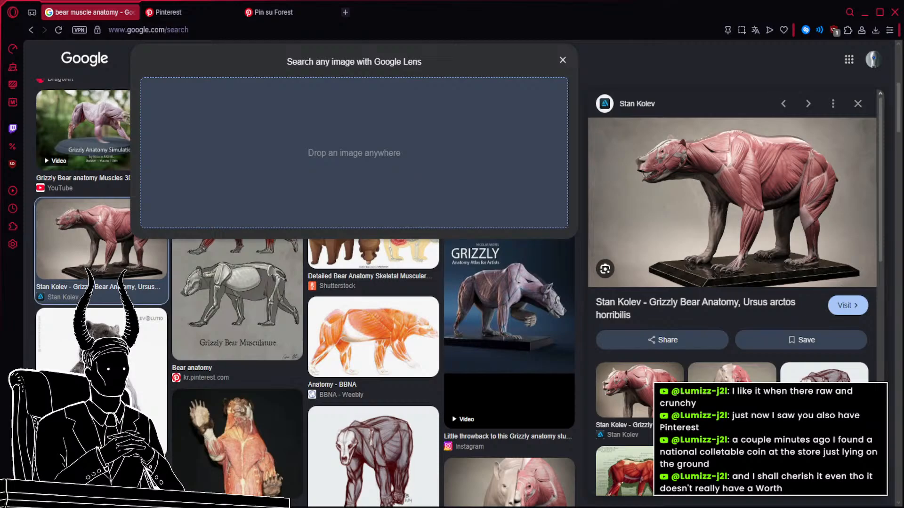
{"action": "scroll", "coordinate": [466, 339], "scroll_direction": "down", "scroll_amount": 3}
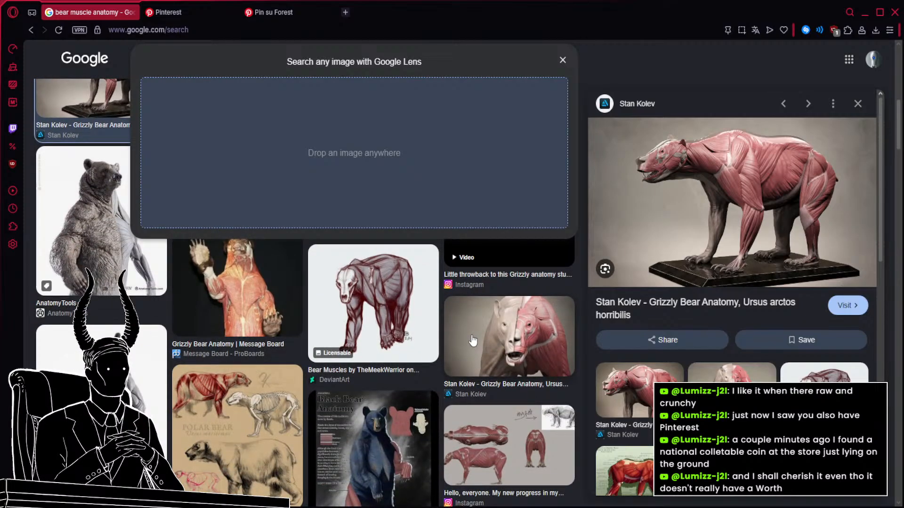
{"action": "left_click", "coordinate": [563, 60]}
Search the images for "bear" and add the National Park Service side-view brown bear photo to the board.
{"action": "triple_click", "coordinate": [371, 56]}
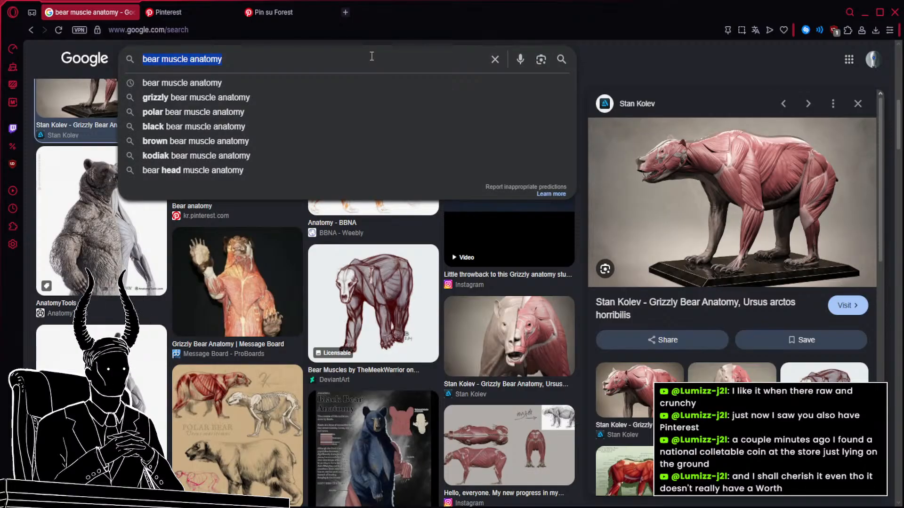
{"action": "type", "text": "bear"}
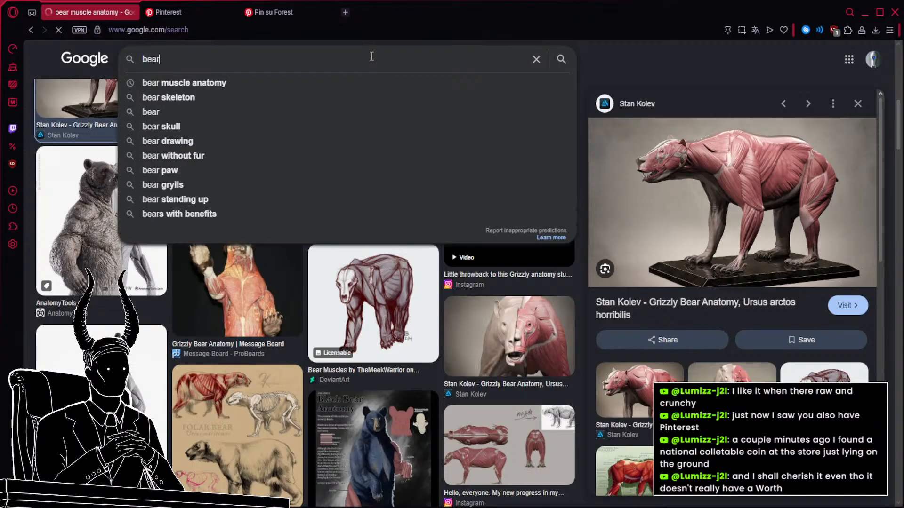
{"action": "key", "text": "Return"}
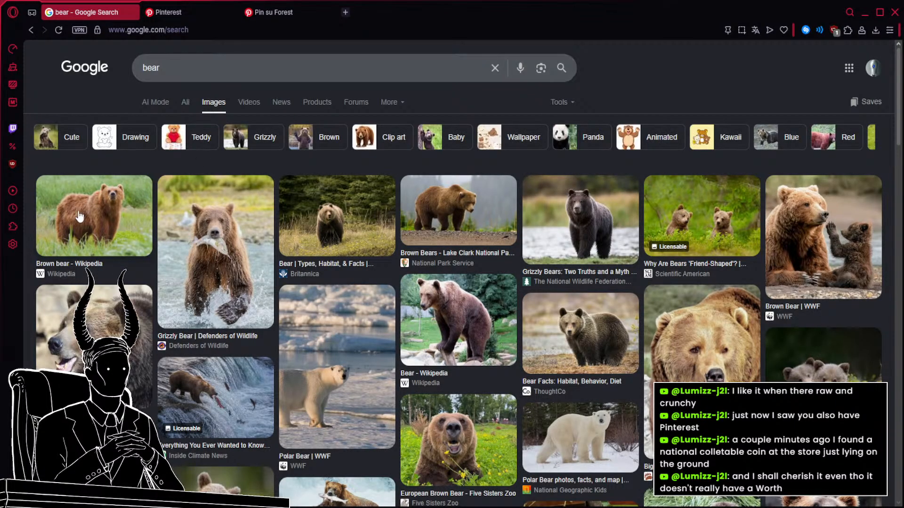
{"action": "left_click", "coordinate": [442, 211]}
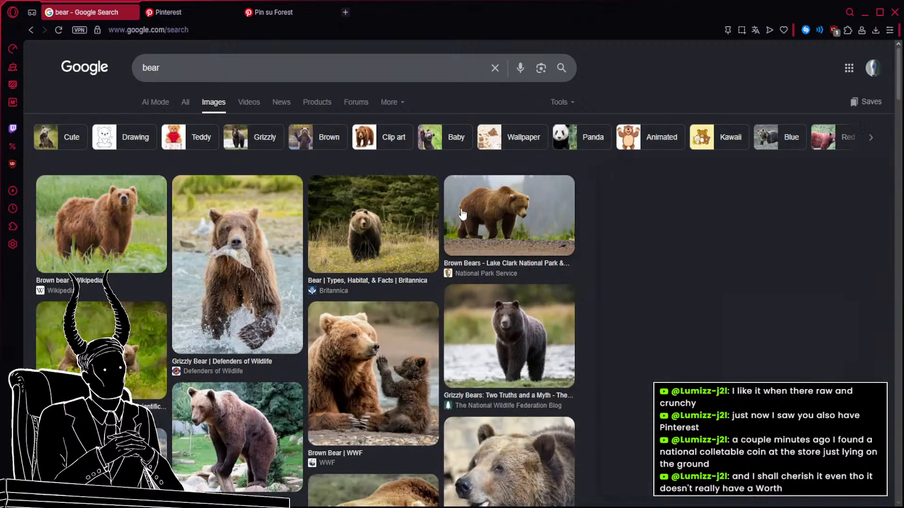
{"action": "left_click_drag", "start_coordinate": [660, 253], "coordinate": [302, 312]}
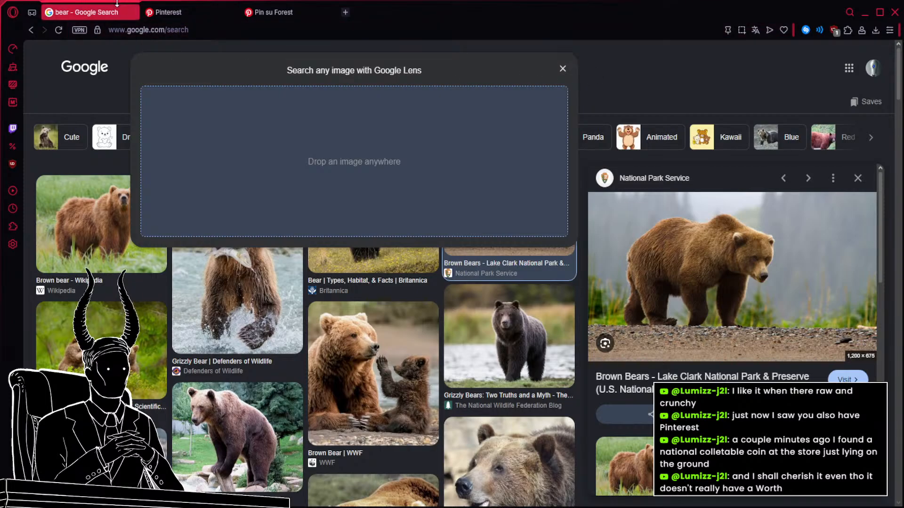
{"action": "left_click", "coordinate": [60, 30]}
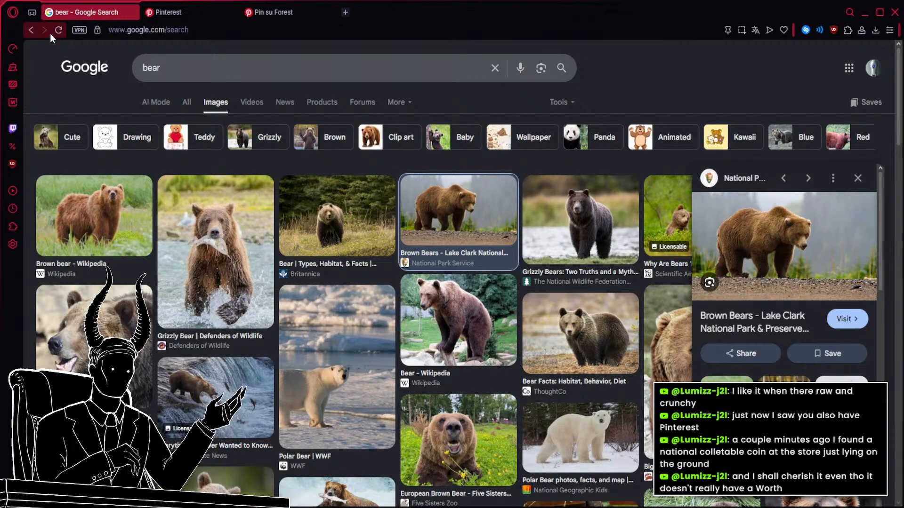
Search for "elephant muscle anatomy" and add the African elephant skeleton and Asian elephant muscle sheet to the board.
{"action": "double_click", "coordinate": [186, 75]}
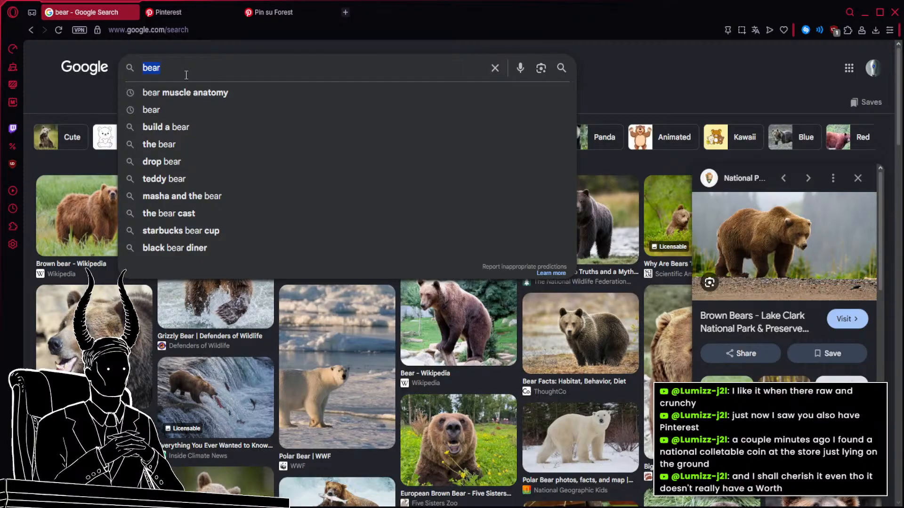
{"action": "type", "text": "elephant muscle"}
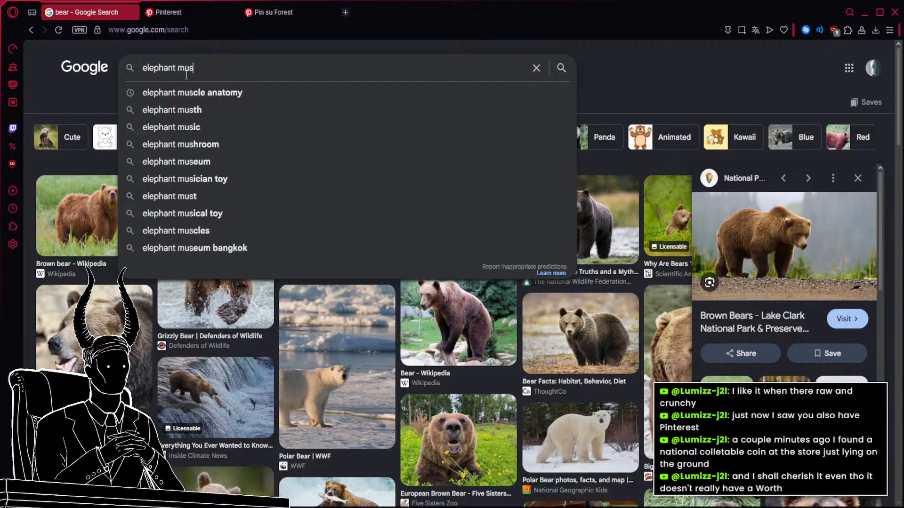
{"action": "key", "text": "Down"}
{"action": "key", "text": "Return"}
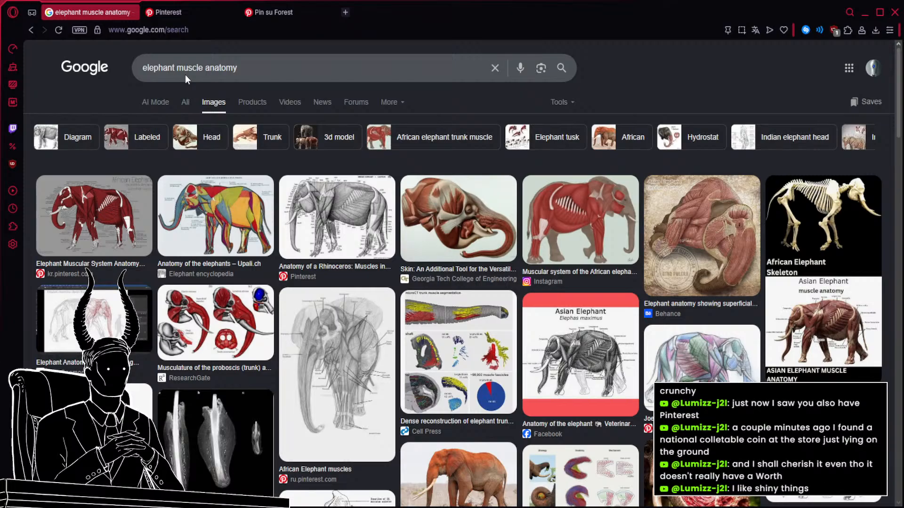
{"action": "scroll", "coordinate": [535, 280], "scroll_direction": "down", "scroll_amount": 4}
{"action": "scroll", "coordinate": [535, 280], "scroll_direction": "up", "scroll_amount": 3}
{"action": "scroll", "coordinate": [536, 280], "scroll_direction": "up", "scroll_amount": 2}
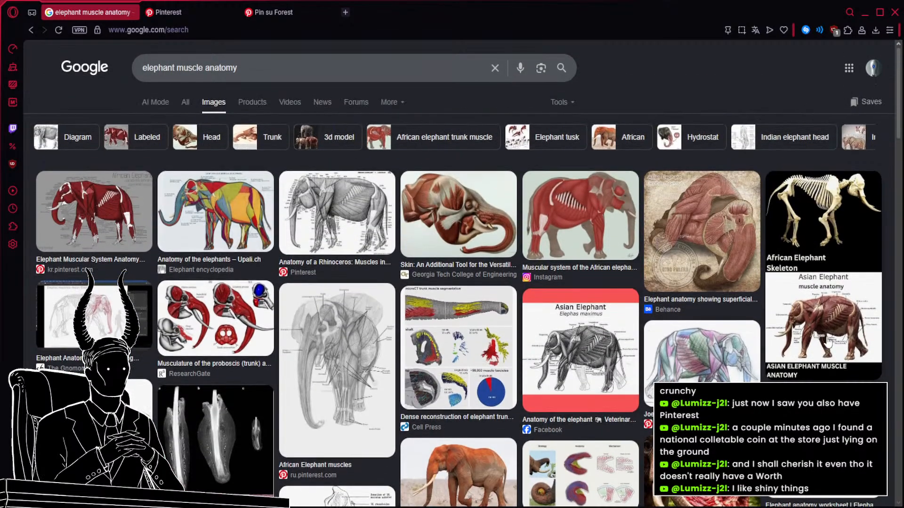
{"action": "left_click", "coordinate": [822, 337]}
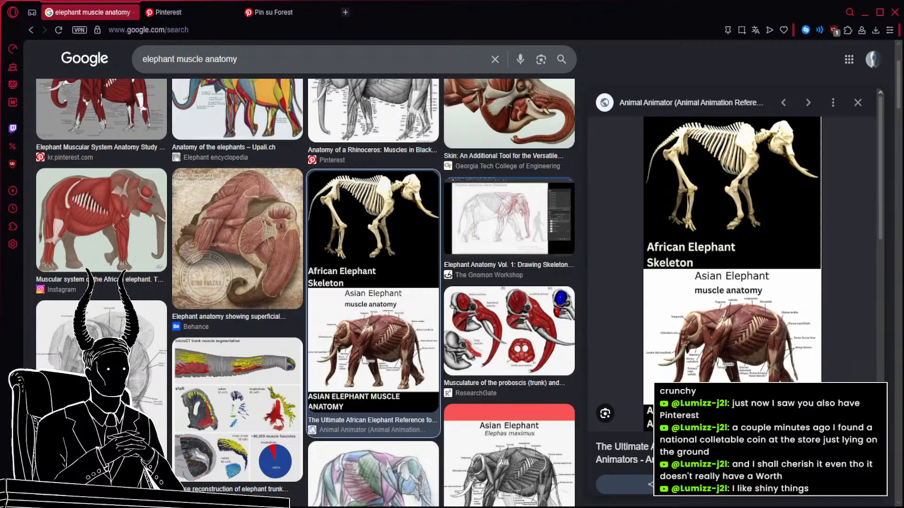
Search the images for "elephant" and look through the photos for a full-body pose.
{"action": "triple_click", "coordinate": [408, 54]}
{"action": "type", "text": "elephant"}
{"action": "key", "text": "Return"}
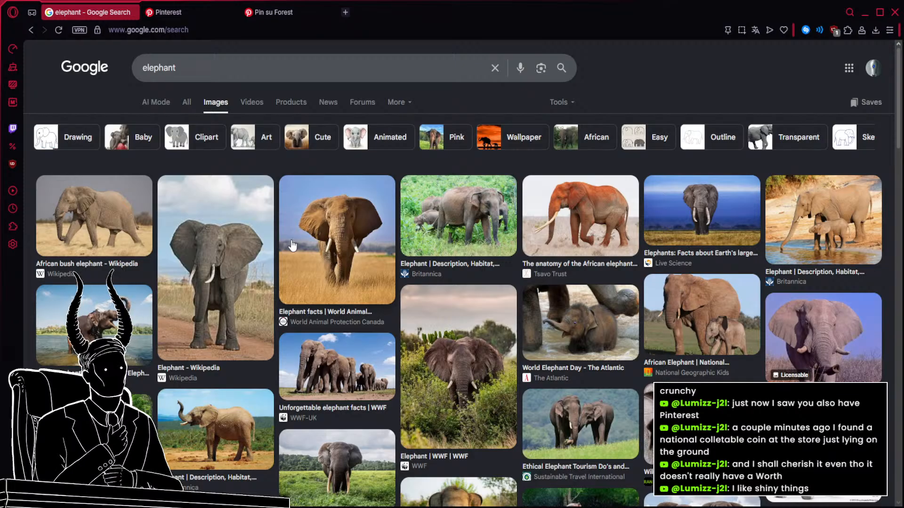
{"action": "scroll", "coordinate": [297, 245], "scroll_direction": "down", "scroll_amount": 3}
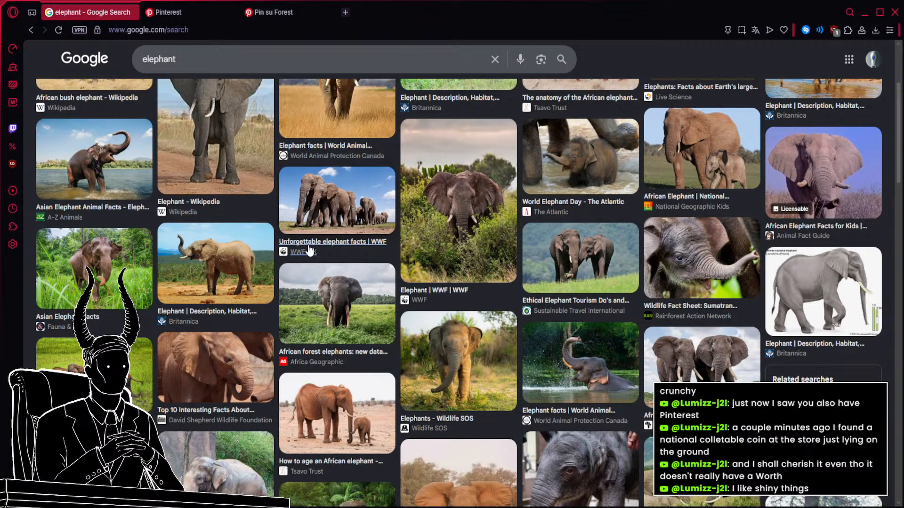
{"action": "scroll", "coordinate": [310, 249], "scroll_direction": "up", "scroll_amount": 2}
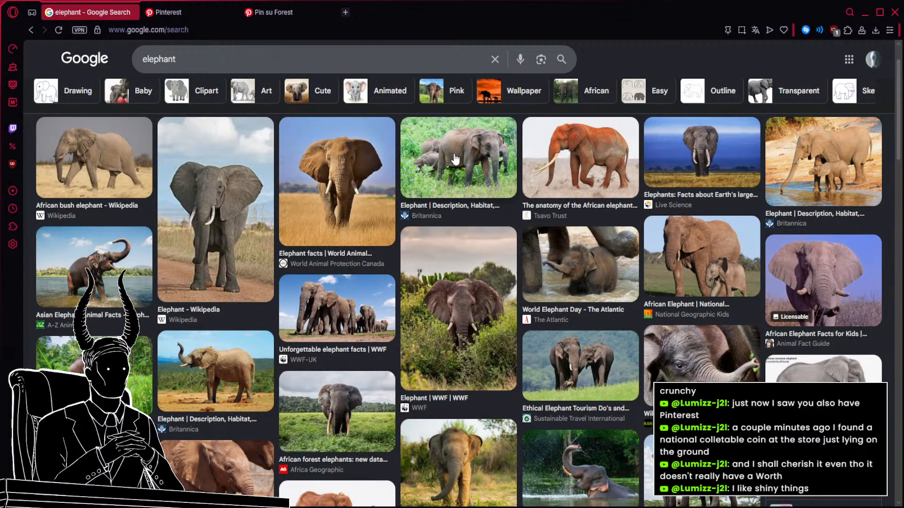
{"action": "scroll", "coordinate": [455, 160], "scroll_direction": "down", "scroll_amount": 1}
{"action": "scroll", "coordinate": [150, 72], "scroll_direction": "up", "scroll_amount": 3}
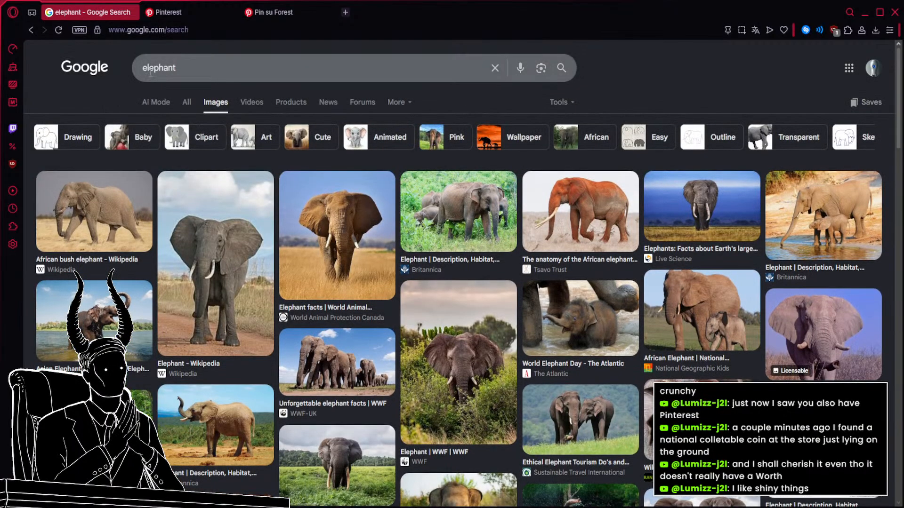
Narrow the search to "african elephant" and examine the National Geographic Kids photo of an elephant with its calf.
{"action": "left_click", "coordinate": [144, 71]}
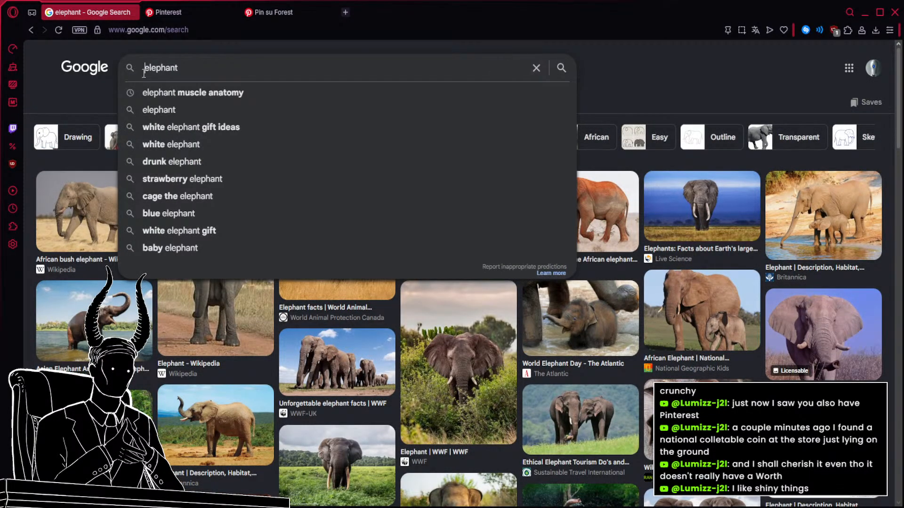
{"action": "type", "text": "african"}
{"action": "key", "text": "Return"}
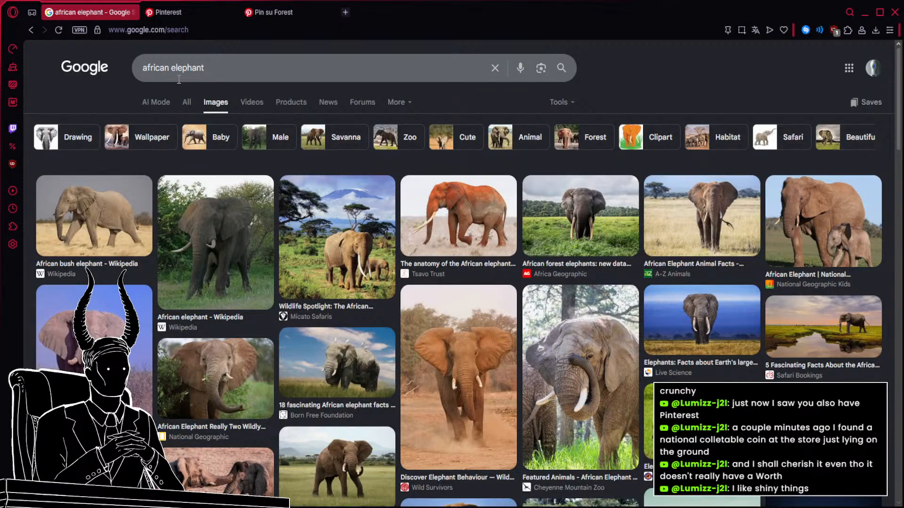
{"action": "left_click", "coordinate": [839, 220]}
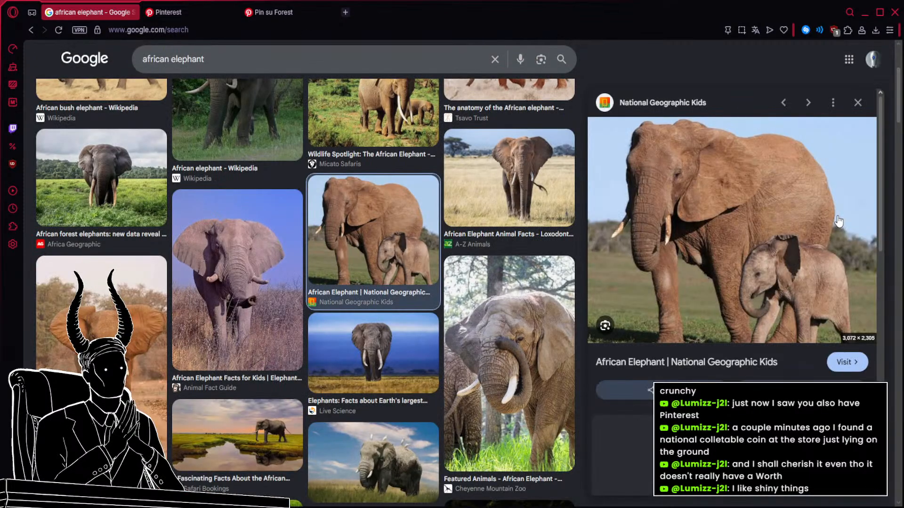
{"action": "scroll", "coordinate": [838, 219], "scroll_direction": "down", "scroll_amount": 5}
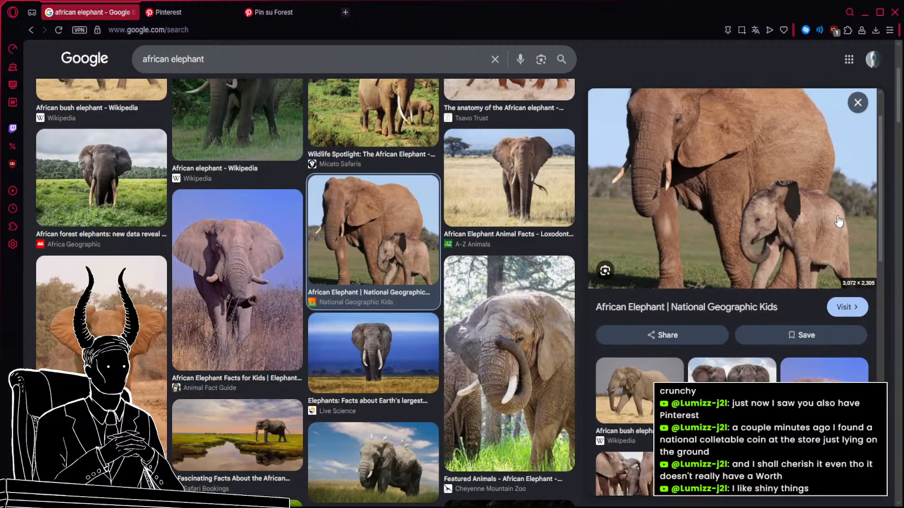
{"action": "scroll", "coordinate": [838, 221], "scroll_direction": "up", "scroll_amount": 5}
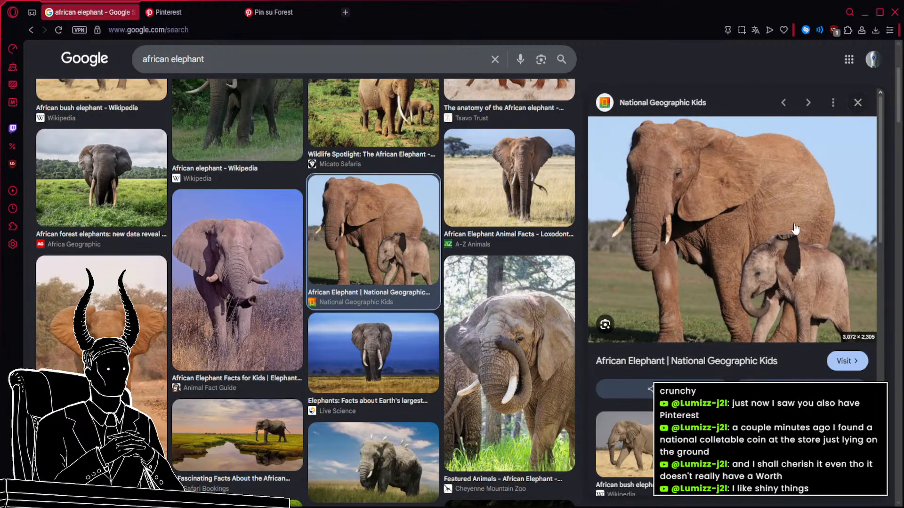
{"action": "left_click", "coordinate": [838, 242]}
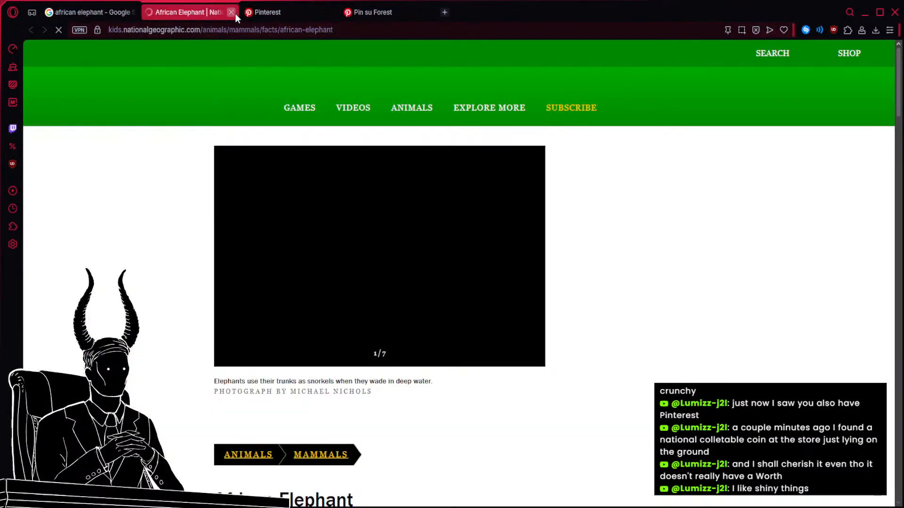
{"action": "left_click", "coordinate": [233, 12]}
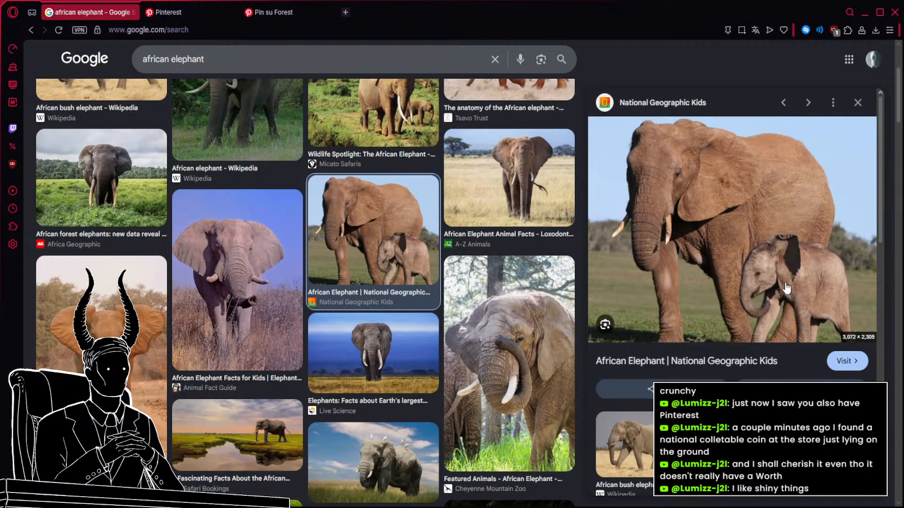
Add the Britannica African bush elephant photo to the PureRef board, directly below the elephant anatomy sheet.
{"action": "scroll", "coordinate": [451, 270], "scroll_direction": "down", "scroll_amount": 6}
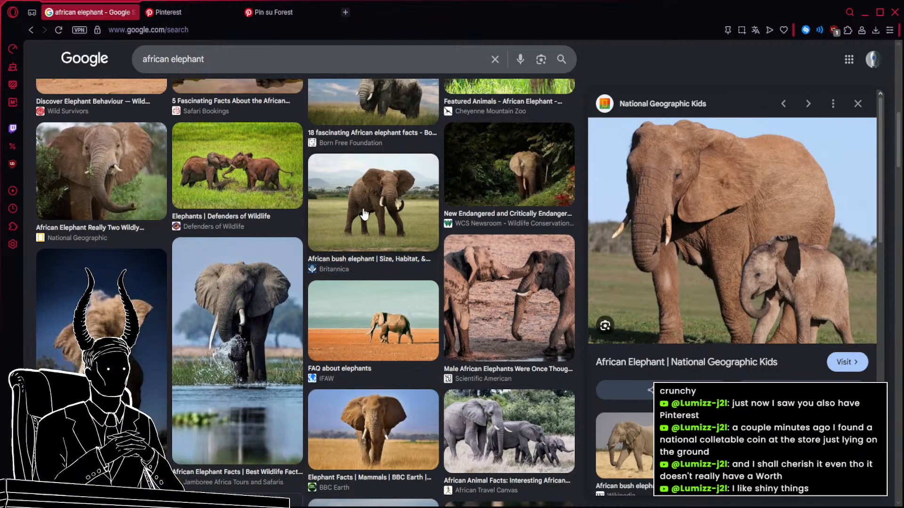
{"action": "left_click", "coordinate": [364, 212]}
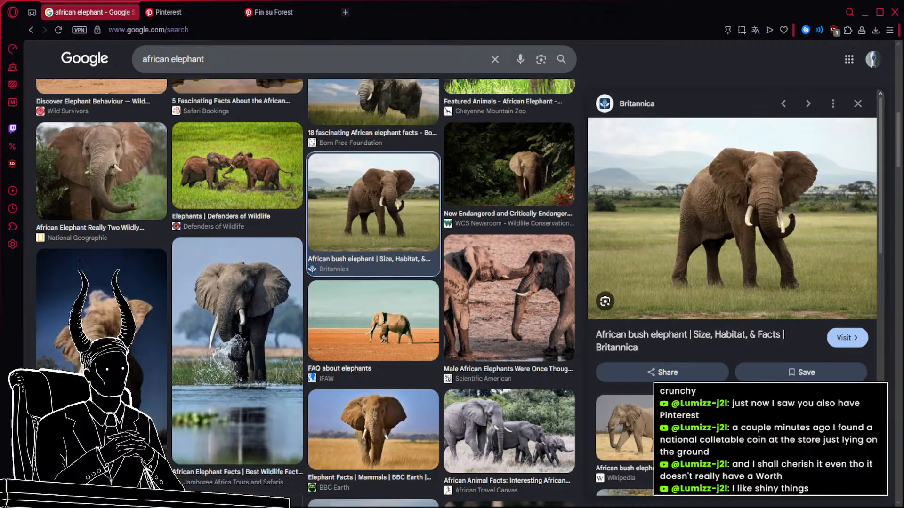
{"action": "key", "text": "alt+Tab"}
{"action": "left_click", "coordinate": [438, 367]}
{"action": "left_click_drag", "start_coordinate": [580, 300], "coordinate": [512, 346]}
{"action": "left_click_drag", "start_coordinate": [480, 375], "coordinate": [604, 409]}
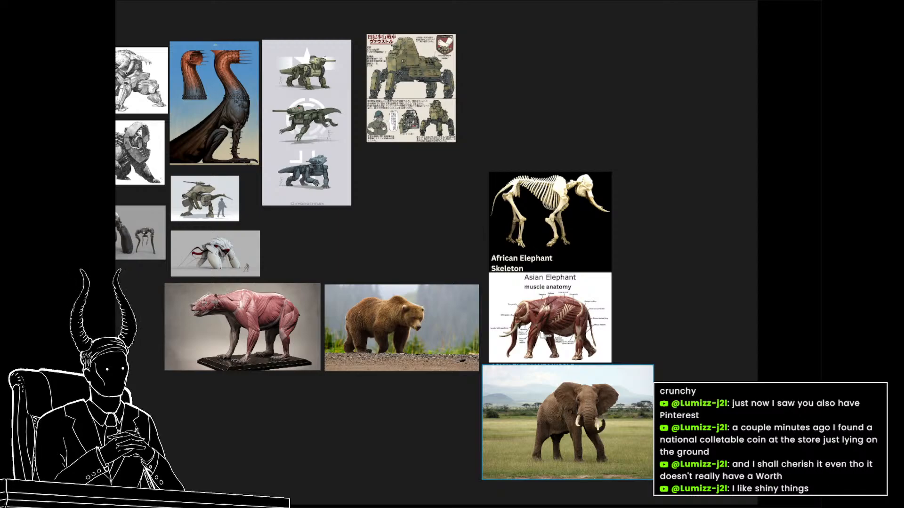
Copy the rhinoceros muscle diagram from the older group above the artillery photos and place it beside the bear muscle sculpture.
{"action": "left_click", "coordinate": [262, 258]}
{"action": "scroll", "coordinate": [326, 233], "scroll_direction": "down", "scroll_amount": 6}
{"action": "left_click_drag", "start_coordinate": [477, 210], "coordinate": [623, 314]}
{"action": "scroll", "coordinate": [595, 298], "scroll_direction": "up", "scroll_amount": 5}
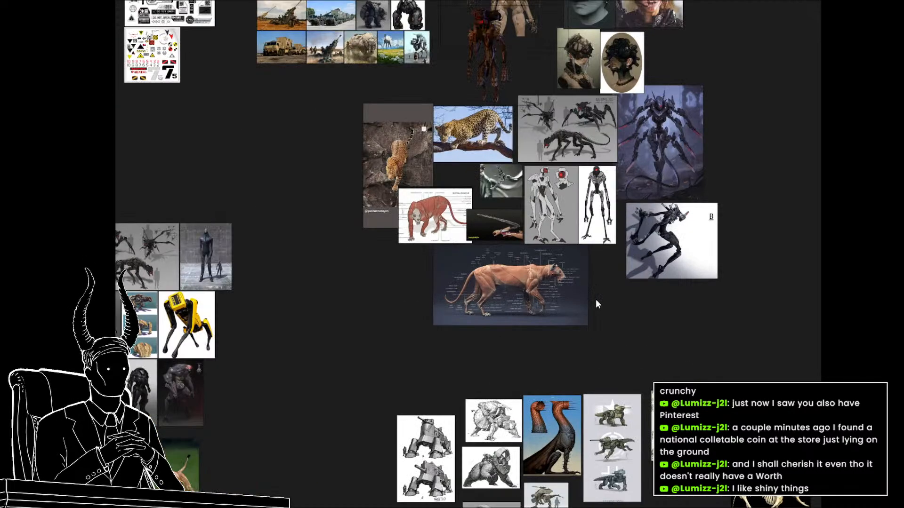
{"action": "scroll", "coordinate": [595, 298], "scroll_direction": "down", "scroll_amount": 2}
{"action": "scroll", "coordinate": [378, 56], "scroll_direction": "up", "scroll_amount": 5}
{"action": "scroll", "coordinate": [394, 107], "scroll_direction": "up", "scroll_amount": 6}
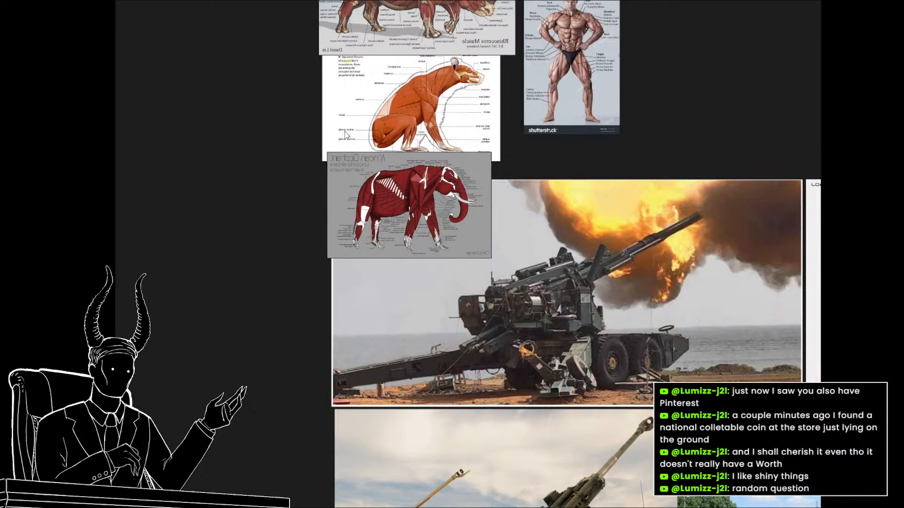
{"action": "left_click_drag", "start_coordinate": [345, 131], "coordinate": [312, 261]}
{"action": "left_click", "coordinate": [336, 108]}
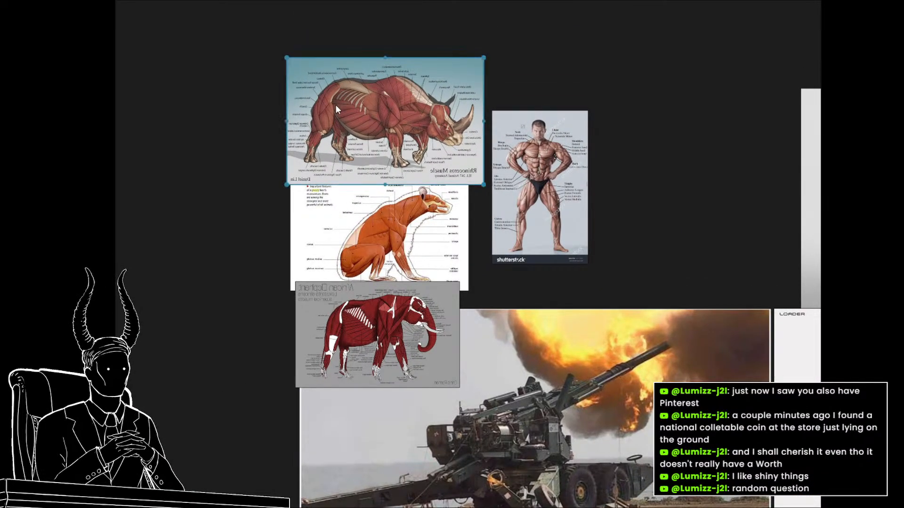
{"action": "scroll", "coordinate": [473, 231], "scroll_direction": "down", "scroll_amount": 10}
{"action": "left_click_drag", "start_coordinate": [473, 230], "coordinate": [283, 70]}
{"action": "left_click_drag", "start_coordinate": [555, 461], "coordinate": [336, 244]}
{"action": "scroll", "coordinate": [490, 200], "scroll_direction": "down", "scroll_amount": 2}
{"action": "left_click_drag", "start_coordinate": [527, 433], "coordinate": [214, 288]}
{"action": "key", "text": "ctrl+v"}
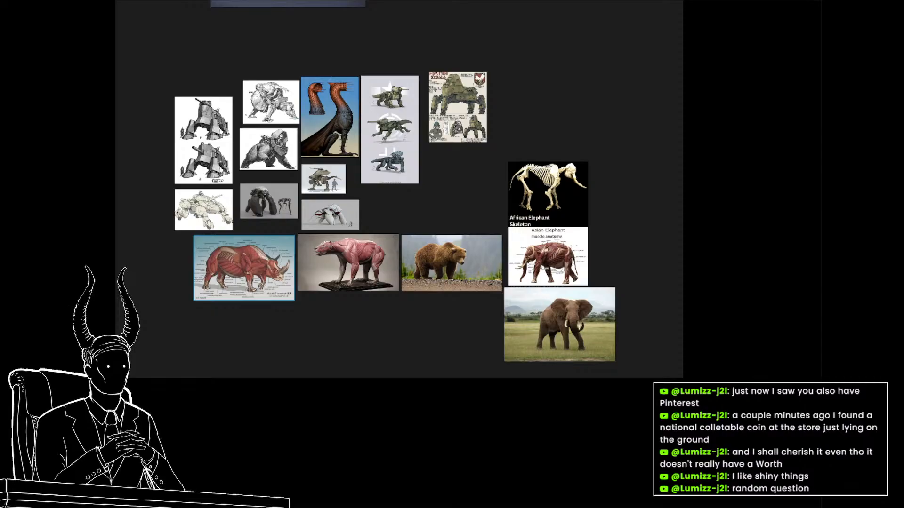
Paste the grazing rhino photo onto the board, place it beside the rhinoceros muscle diagram and enlarge it to match the diagram's height.
{"action": "key", "text": "ctrl+v"}
{"action": "mouse_move", "coordinate": [367, 341]}
{"action": "left_mouse_down"}
{"action": "mouse_move", "coordinate": [182, 334]}
{"action": "mouse_move", "coordinate": [309, 323]}
{"action": "mouse_move", "coordinate": [353, 334]}
{"action": "left_mouse_up"}
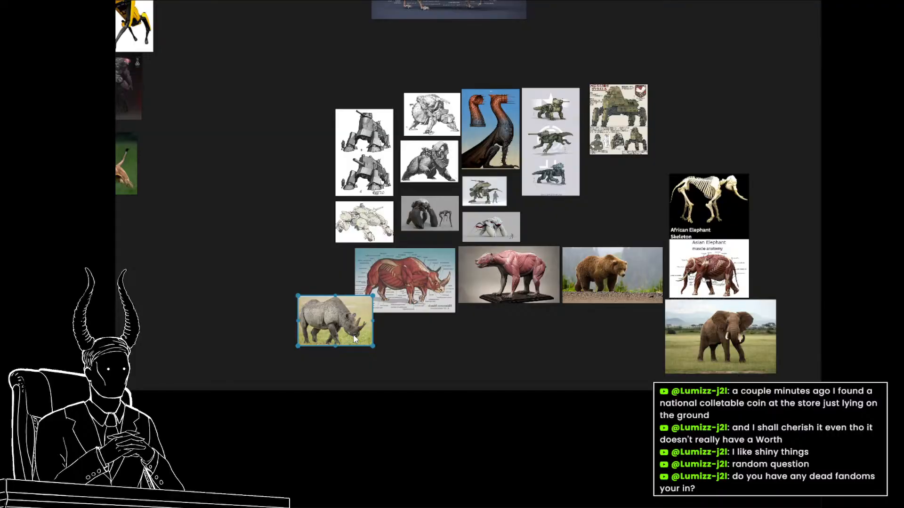
{"action": "left_click_drag", "start_coordinate": [353, 333], "coordinate": [334, 285]}
{"action": "left_click_drag", "start_coordinate": [279, 295], "coordinate": [252, 313]}
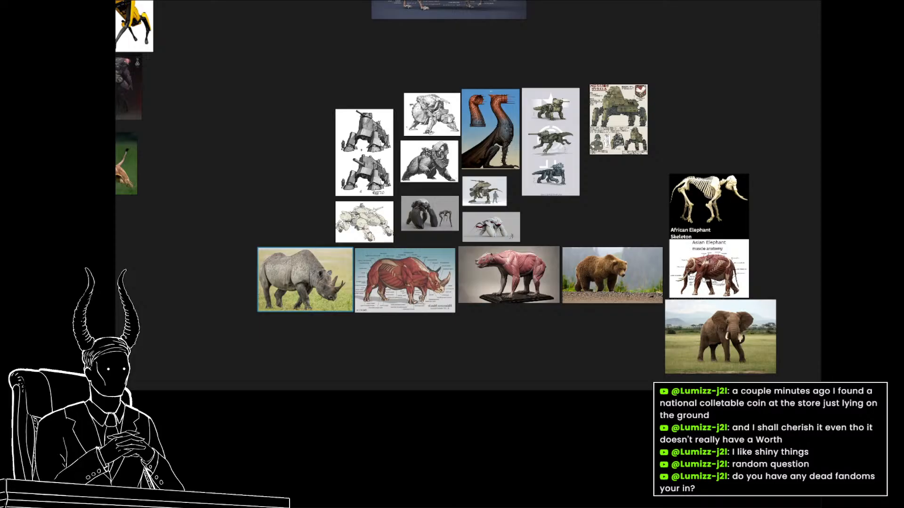
{"action": "scroll", "coordinate": [239, 264], "scroll_direction": "down", "scroll_amount": 5}
{"action": "scroll", "coordinate": [386, 332], "scroll_direction": "up", "scroll_amount": 7}
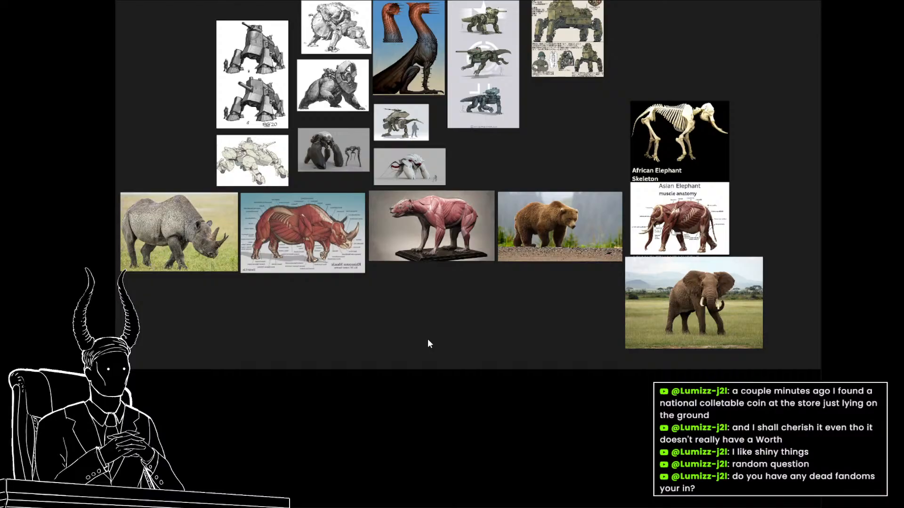
{"action": "scroll", "coordinate": [428, 339], "scroll_direction": "down", "scroll_amount": 4}
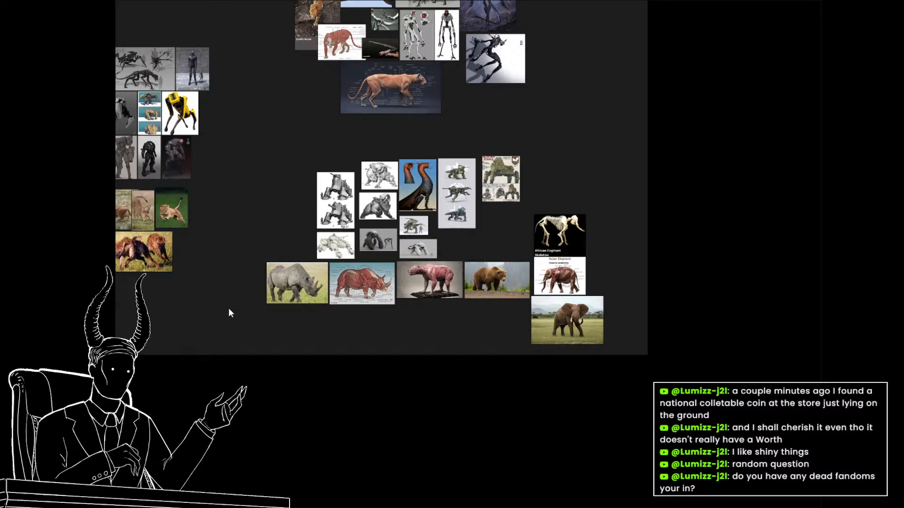
{"action": "scroll", "coordinate": [408, 308], "scroll_direction": "up", "scroll_amount": 3}
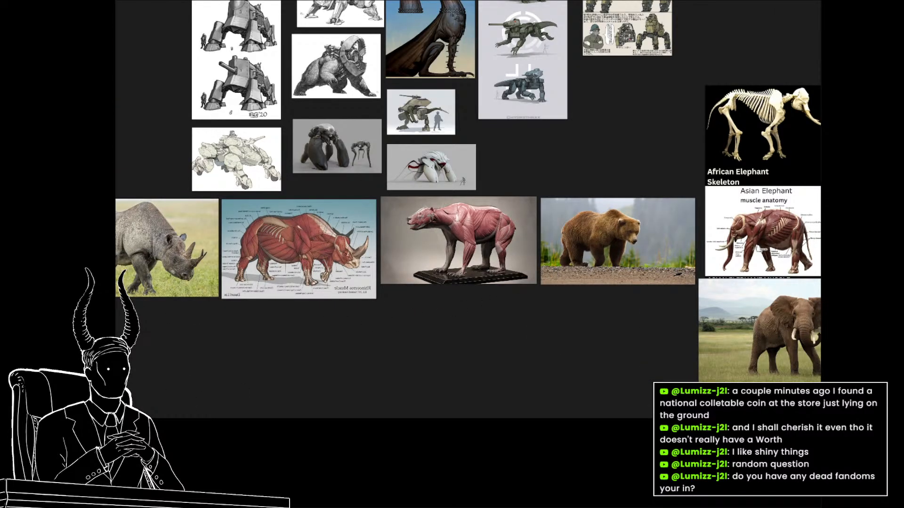
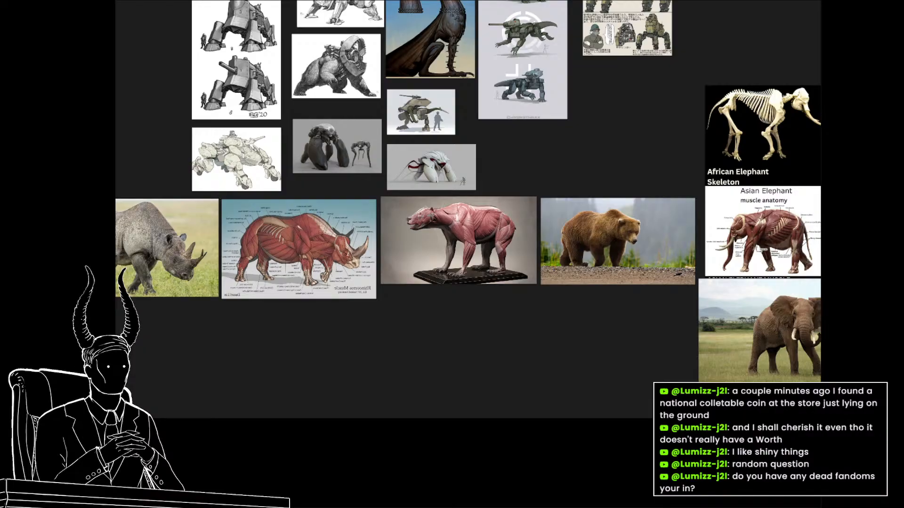
Paste the hippo anatomy sheet onto the board, enlarge it and place it directly beside the elephant skeleton and muscle sheets.
{"action": "key", "text": "ctrl+v"}
{"action": "scroll", "coordinate": [583, 337], "scroll_direction": "down", "scroll_amount": 1}
{"action": "scroll", "coordinate": [582, 337], "scroll_direction": "down", "scroll_amount": 1}
{"action": "left_click_drag", "start_coordinate": [583, 337], "coordinate": [519, 262]}
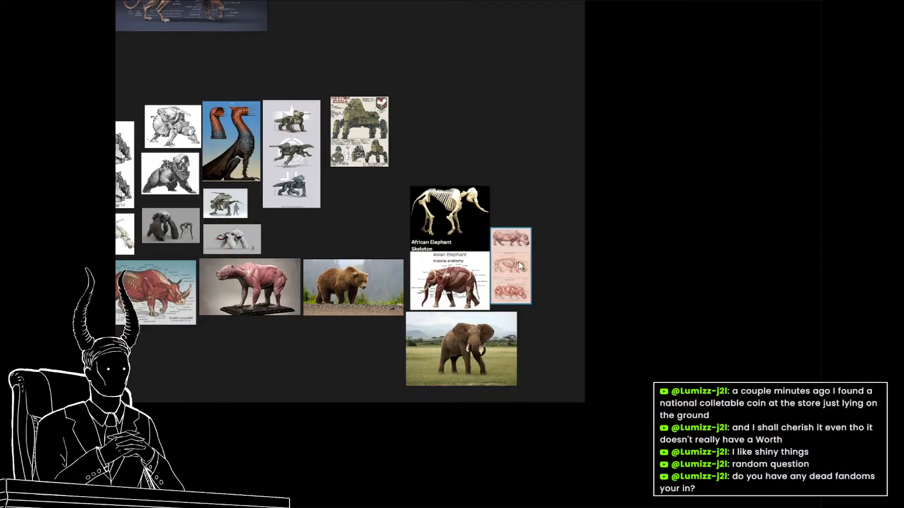
{"action": "left_click_drag", "start_coordinate": [531, 228], "coordinate": [548, 202]}
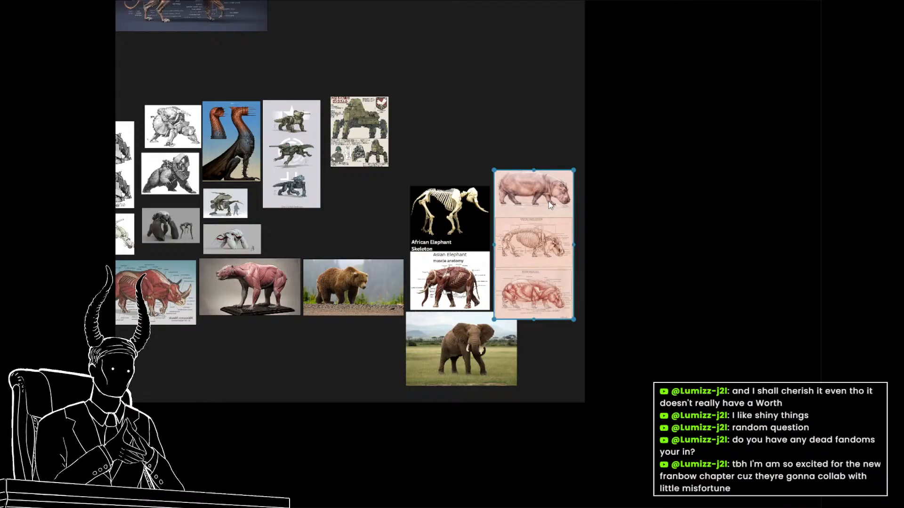
{"action": "left_click_drag", "start_coordinate": [549, 202], "coordinate": [541, 193]}
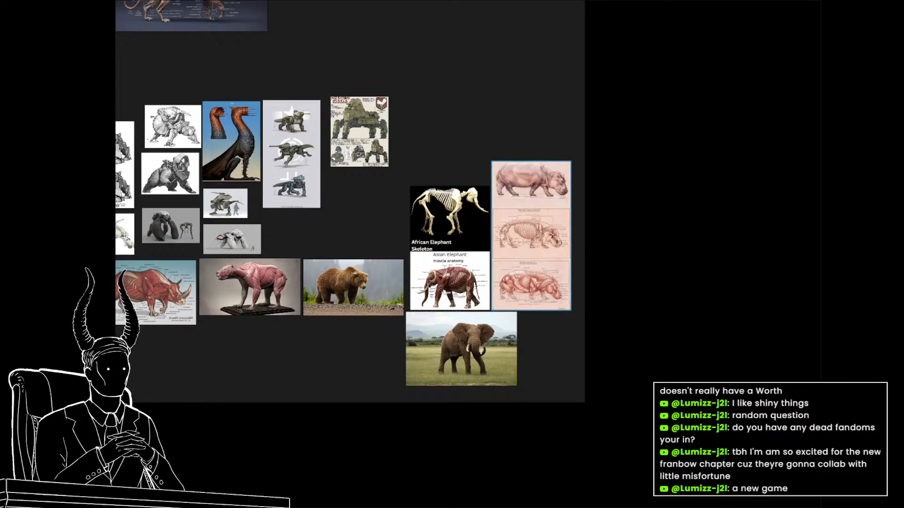
{"action": "left_click", "coordinate": [139, 343]}
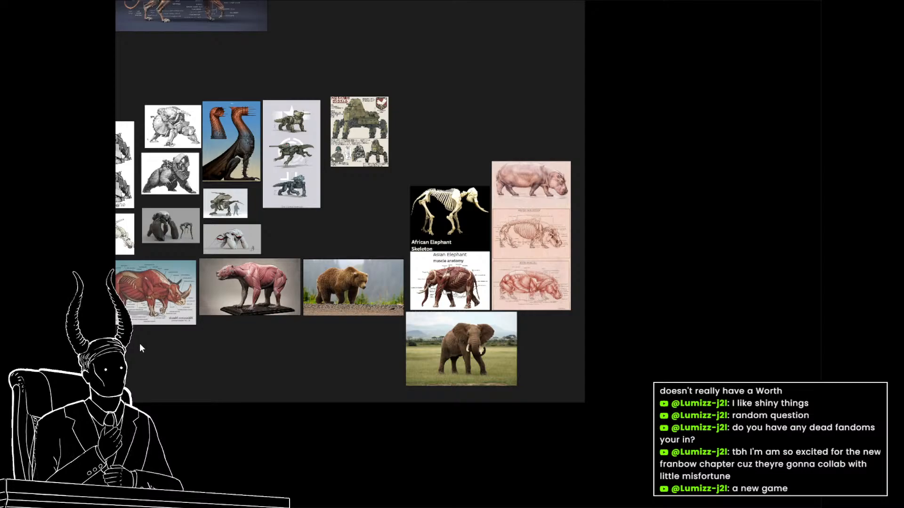
Stack the two bear images beneath the rhino pair and move all four close to the elephant references.
{"action": "scroll", "coordinate": [429, 321], "scroll_direction": "down", "scroll_amount": 2}
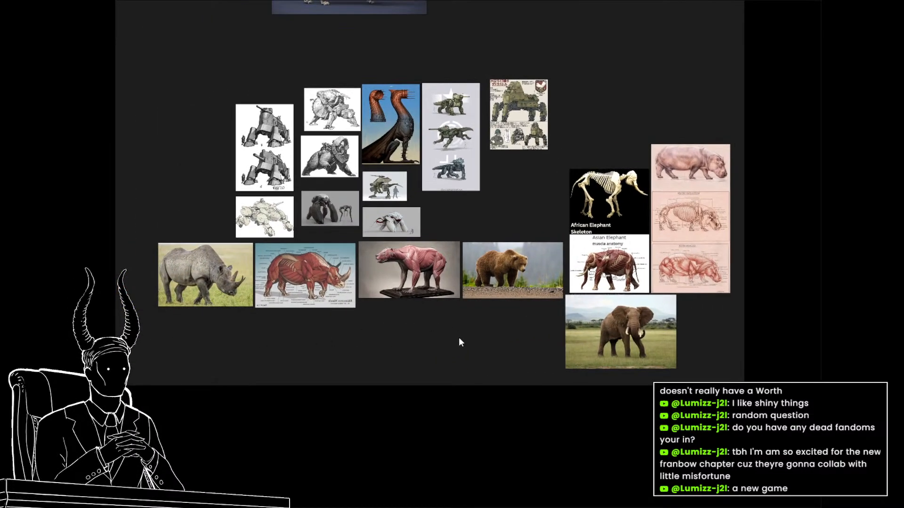
{"action": "scroll", "coordinate": [457, 337], "scroll_direction": "up", "scroll_amount": 4}
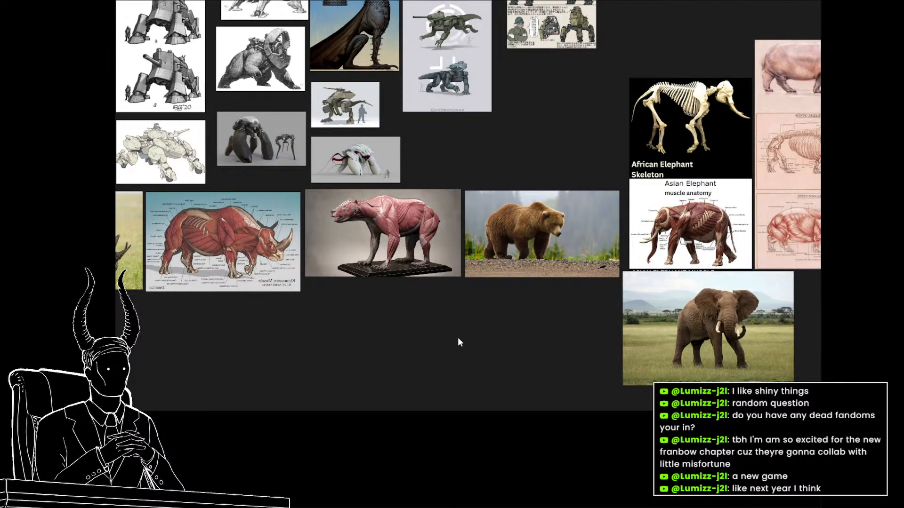
{"action": "left_click_drag", "start_coordinate": [446, 337], "coordinate": [530, 239]}
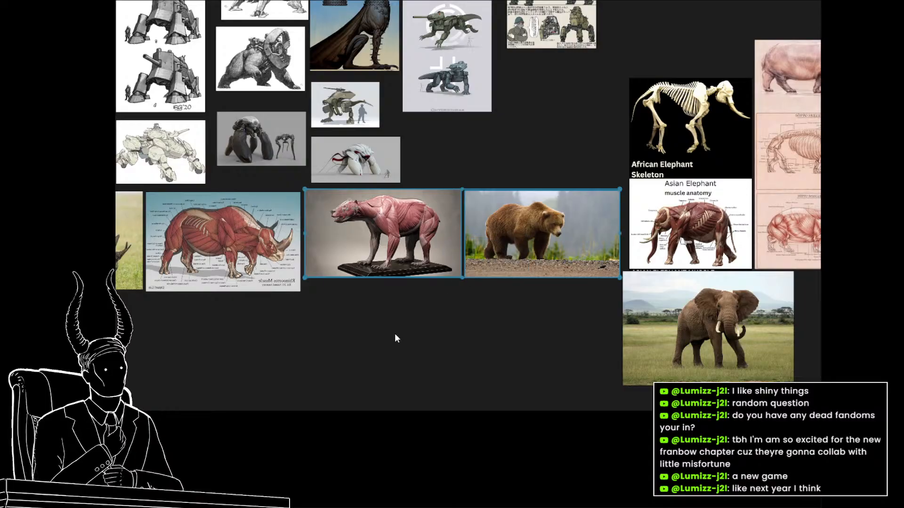
{"action": "left_click_drag", "start_coordinate": [398, 333], "coordinate": [528, 311]}
{"action": "left_click_drag", "start_coordinate": [551, 216], "coordinate": [239, 321]}
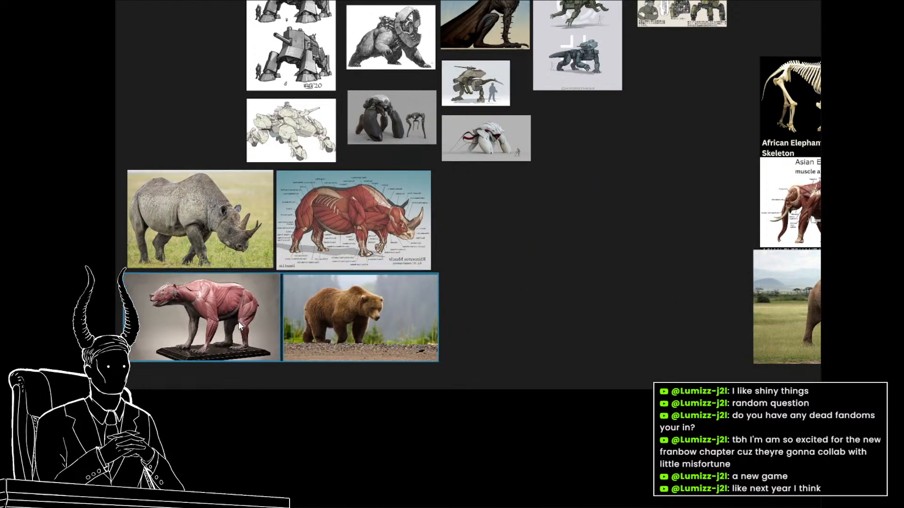
{"action": "left_click_drag", "start_coordinate": [238, 381], "coordinate": [632, 204]}
{"action": "left_click_drag", "start_coordinate": [524, 210], "coordinate": [508, 220]}
{"action": "left_click", "coordinate": [354, 231]}
{"action": "left_click_drag", "start_coordinate": [391, 241], "coordinate": [247, 290]}
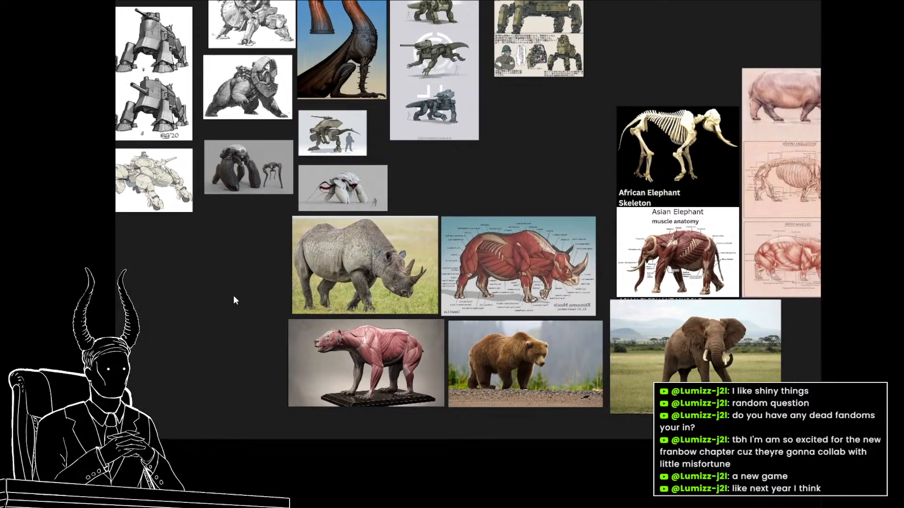
Examine the rhino, bear and elephant anatomy references together with the quadruped mecha designs above them.
{"action": "scroll", "coordinate": [234, 297], "scroll_direction": "down", "scroll_amount": 3}
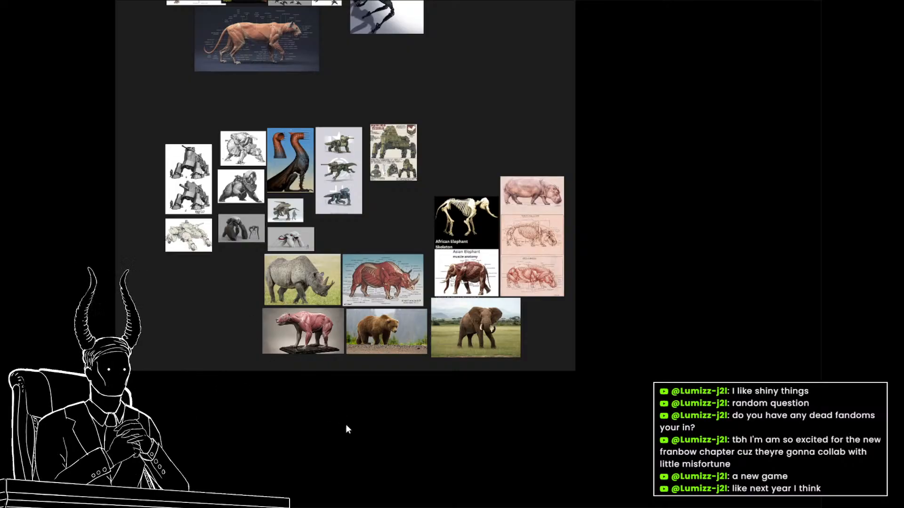
{"action": "scroll", "coordinate": [346, 425], "scroll_direction": "up", "scroll_amount": 3}
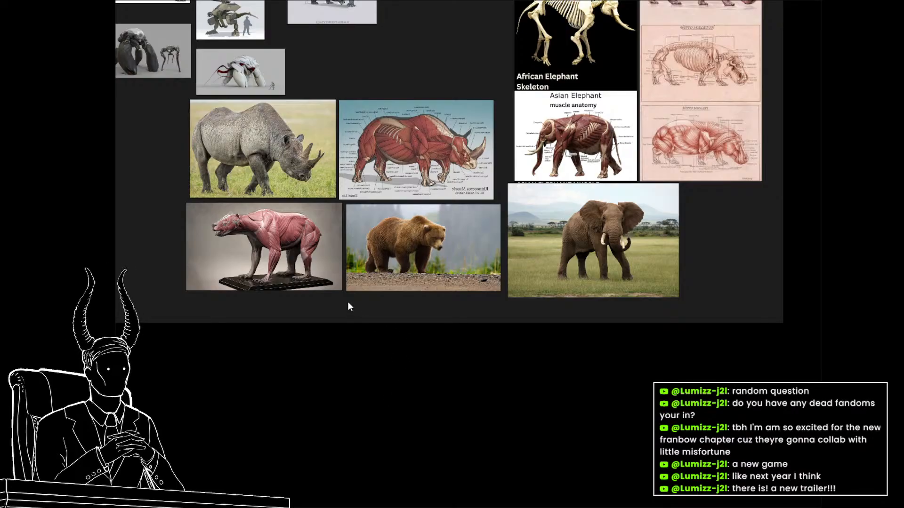
{"action": "left_click_drag", "start_coordinate": [341, 288], "coordinate": [377, 335]}
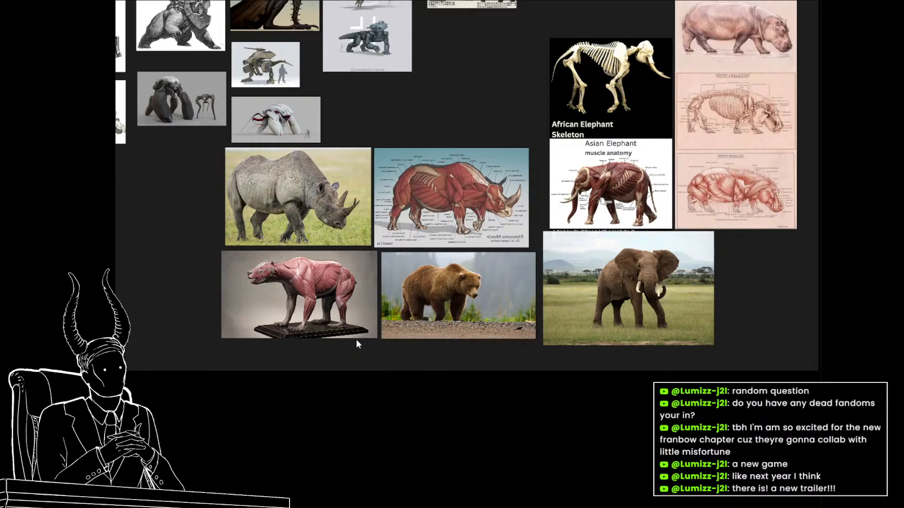
{"action": "scroll", "coordinate": [358, 340], "scroll_direction": "down", "scroll_amount": 5}
{"action": "left_click_drag", "start_coordinate": [383, 343], "coordinate": [376, 382]}
{"action": "scroll", "coordinate": [397, 377], "scroll_direction": "up", "scroll_amount": 5}
{"action": "left_click_drag", "start_coordinate": [435, 377], "coordinate": [531, 399]}
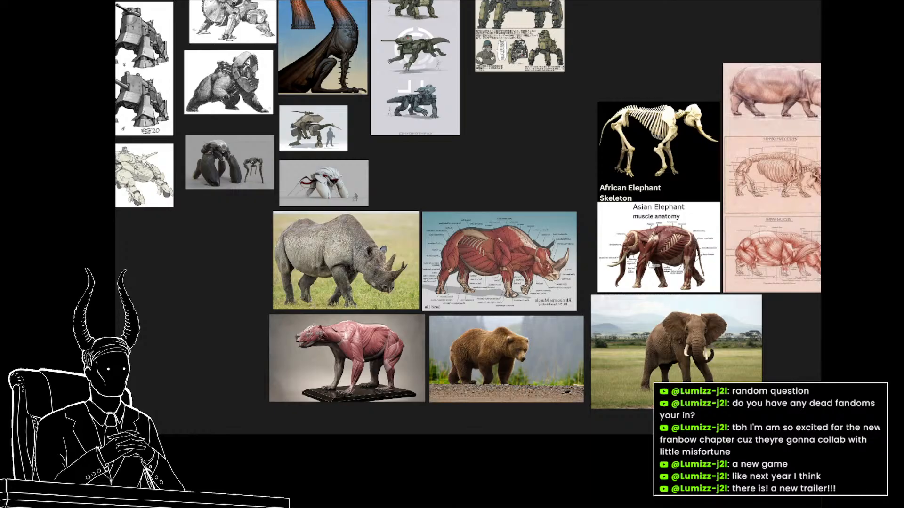
{"action": "scroll", "coordinate": [701, 248], "scroll_direction": "down", "scroll_amount": 3}
{"action": "left_click_drag", "start_coordinate": [694, 250], "coordinate": [505, 283]}
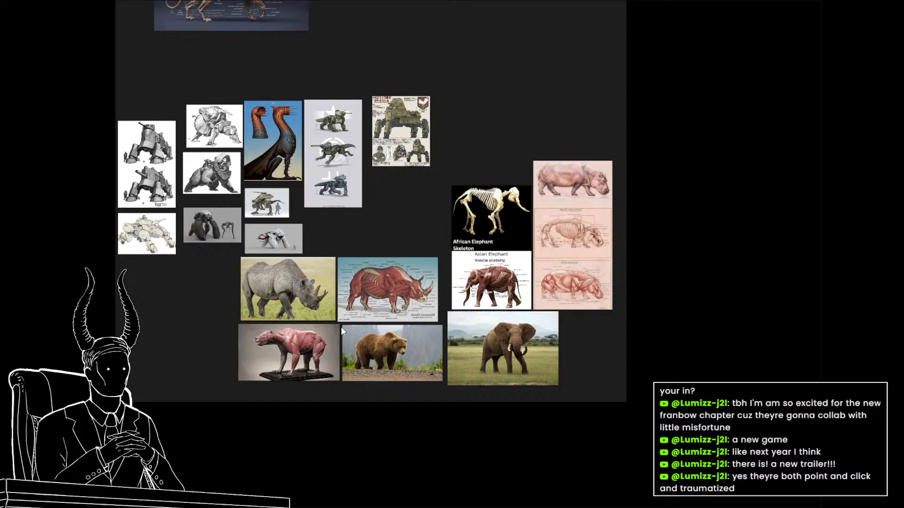
{"action": "scroll", "coordinate": [341, 326], "scroll_direction": "up", "scroll_amount": 3}
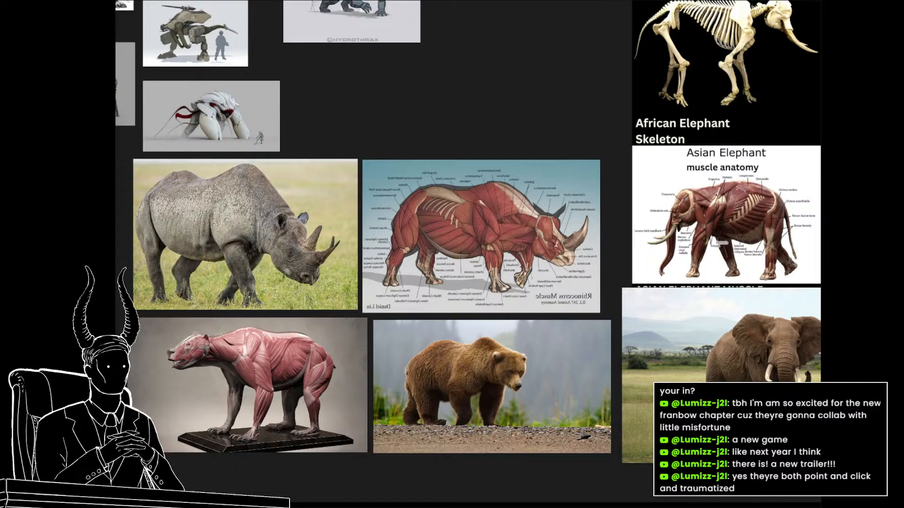
{"action": "left_click_drag", "start_coordinate": [339, 369], "coordinate": [489, 423]}
{"action": "scroll", "coordinate": [494, 424], "scroll_direction": "down", "scroll_amount": 3}
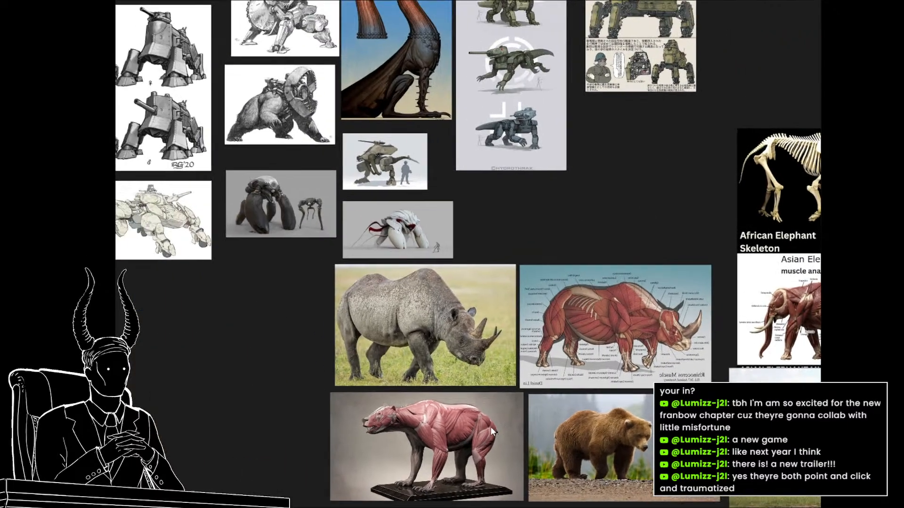
{"action": "left_click_drag", "start_coordinate": [499, 389], "coordinate": [444, 387]}
{"action": "scroll", "coordinate": [495, 165], "scroll_direction": "up", "scroll_amount": 3}
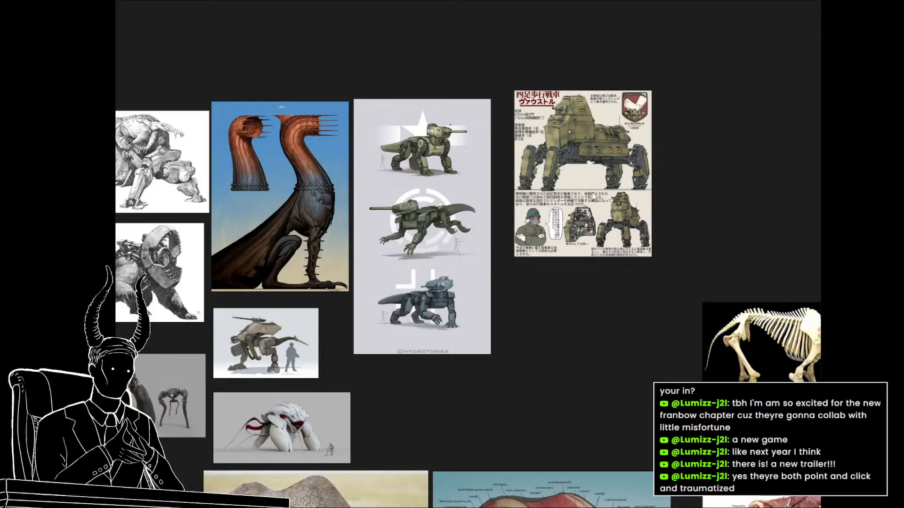
{"action": "scroll", "coordinate": [478, 183], "scroll_direction": "down", "scroll_amount": 1}
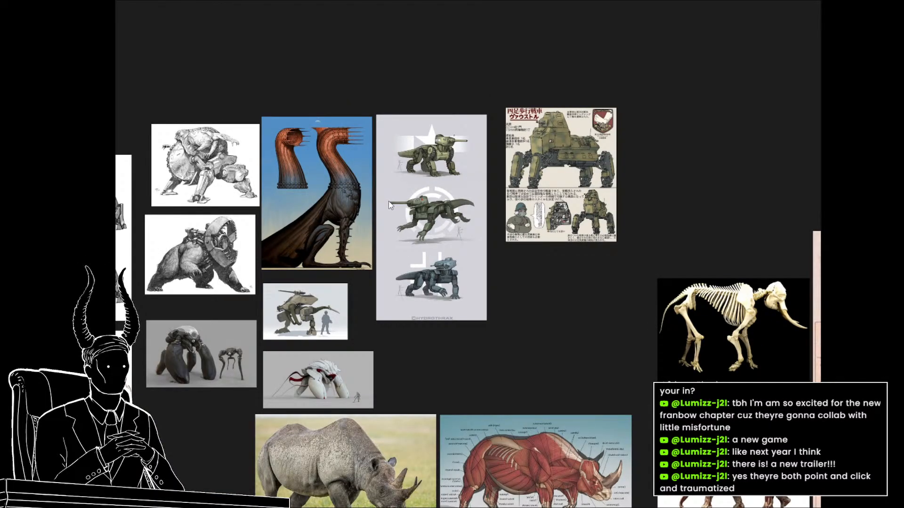
{"action": "scroll", "coordinate": [332, 295], "scroll_direction": "down", "scroll_amount": 1}
Switch to robot war animals sketches.psd in Photoshop and look over the empty area of the canvas.
{"action": "left_click_drag", "start_coordinate": [461, 379], "coordinate": [424, 276]}
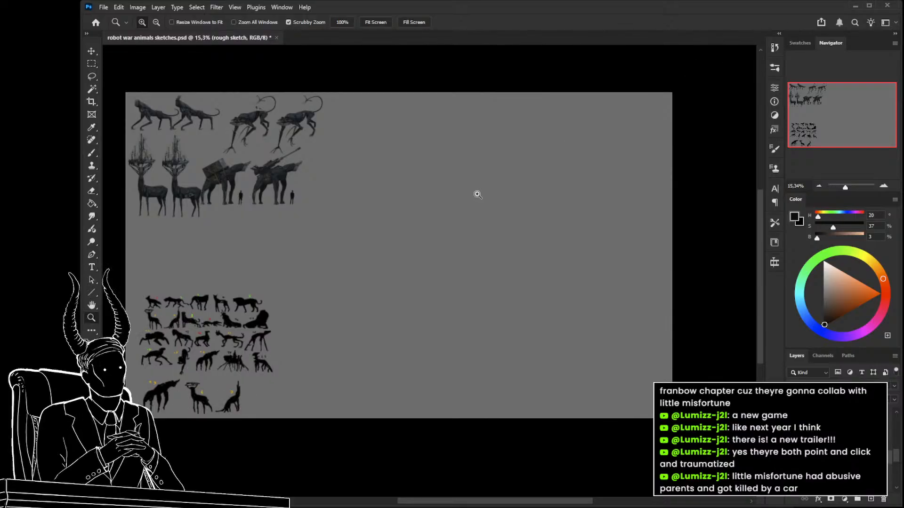
{"action": "left_click_drag", "start_coordinate": [547, 300], "coordinate": [555, 300]}
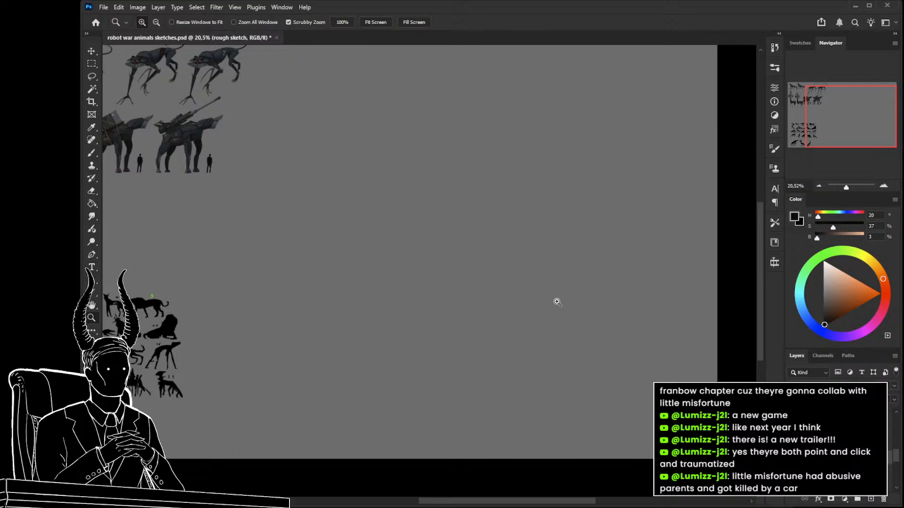
{"action": "left_click_drag", "start_coordinate": [531, 356], "coordinate": [515, 359]}
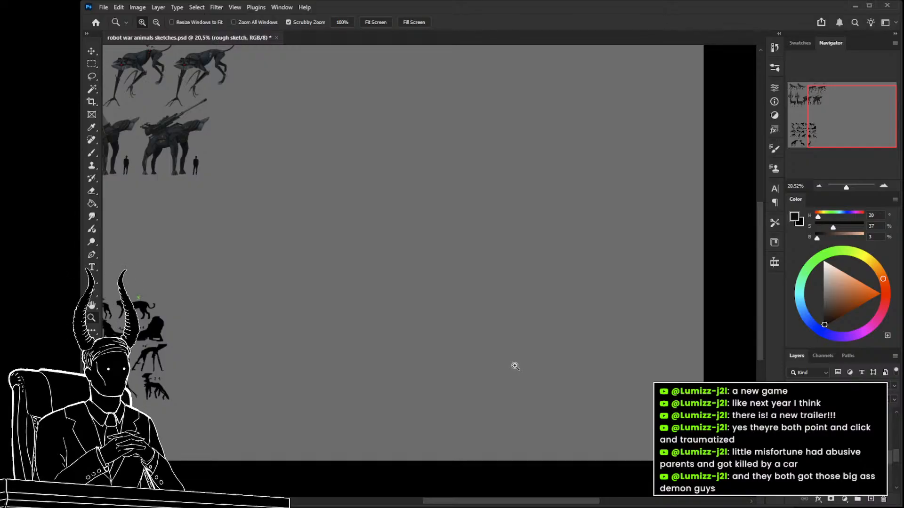
{"action": "left_click_drag", "start_coordinate": [513, 346], "coordinate": [496, 357]}
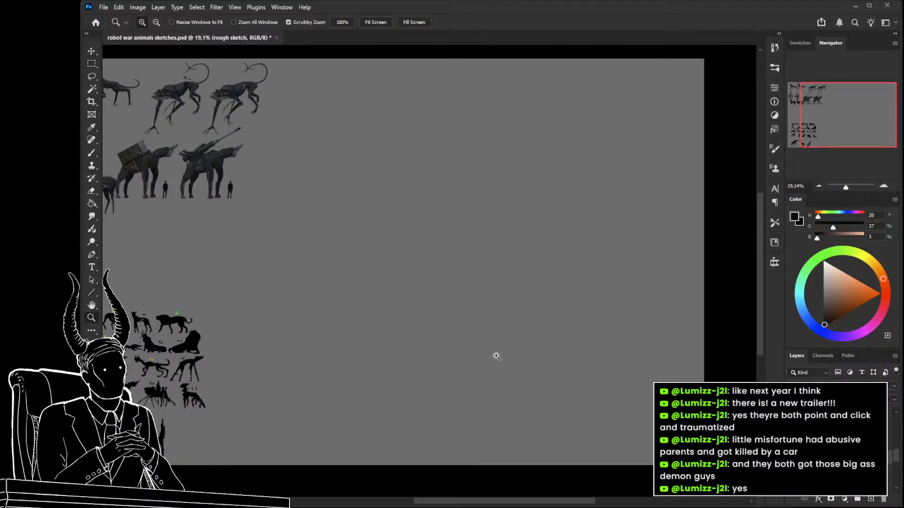
{"action": "left_click_drag", "start_coordinate": [530, 359], "coordinate": [521, 349]}
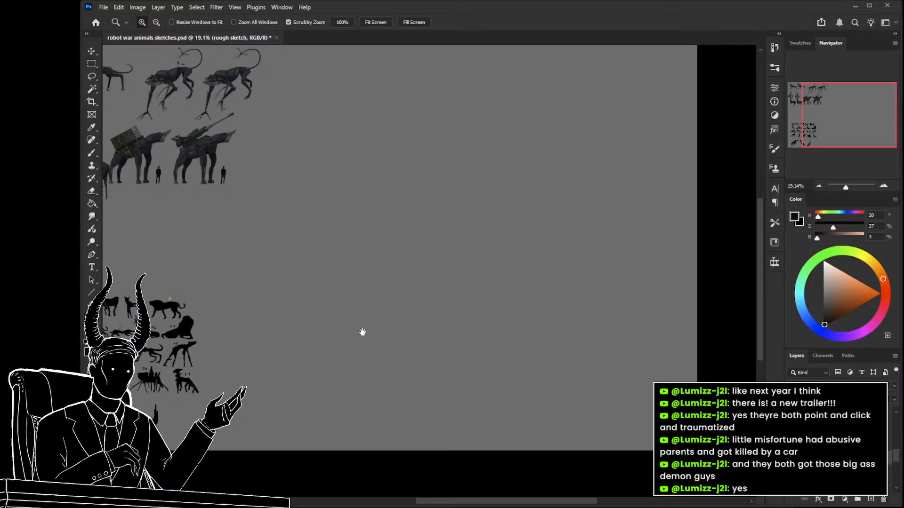
{"action": "left_click_drag", "start_coordinate": [363, 332], "coordinate": [337, 323]}
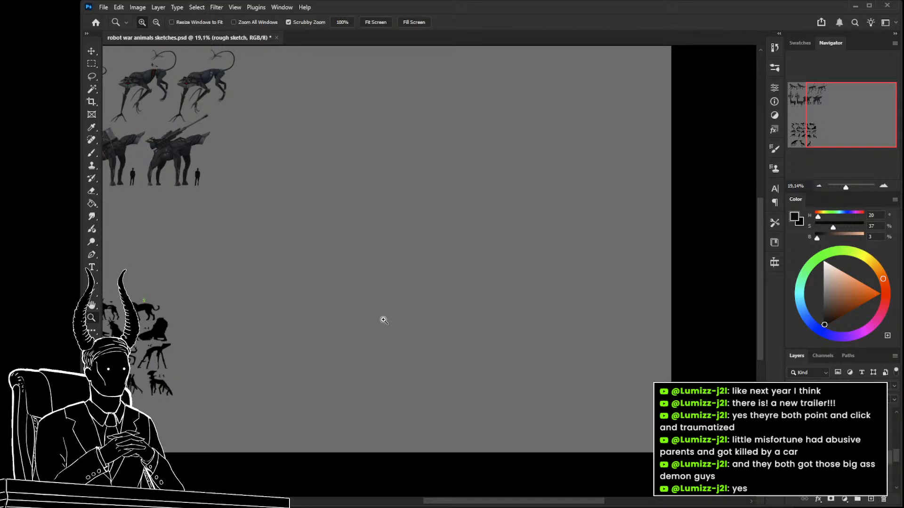
{"action": "left_click_drag", "start_coordinate": [433, 313], "coordinate": [443, 347]}
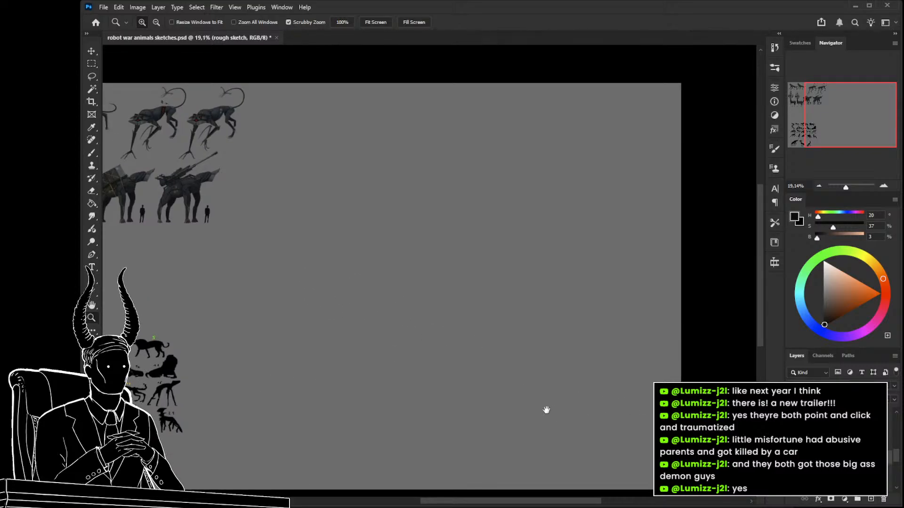
Outline silhouette 12 among the numbered animal silhouettes on Layer 3 and copy it to a new layer.
{"action": "left_click_drag", "start_coordinate": [541, 412], "coordinate": [612, 379]}
{"action": "left_click_drag", "start_coordinate": [387, 390], "coordinate": [528, 373]}
{"action": "key", "text": "v"}
{"action": "left_click", "coordinate": [256, 344]}
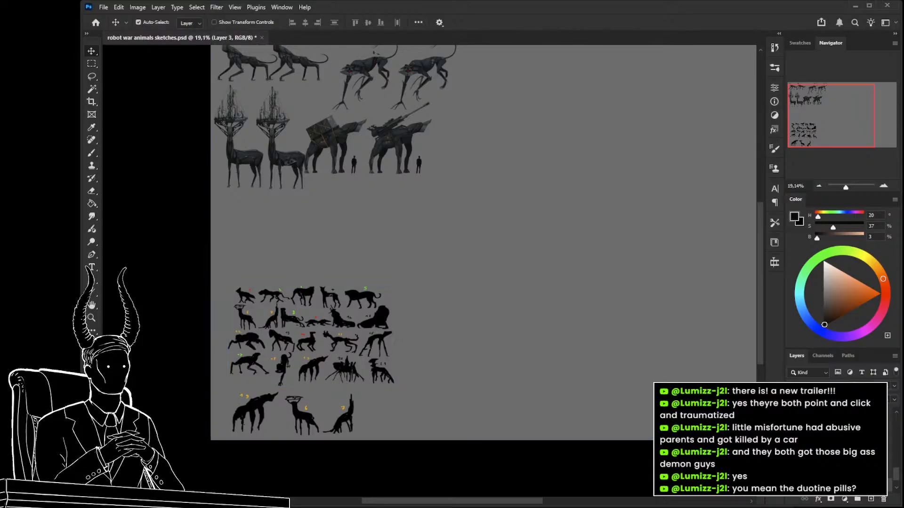
{"action": "key", "text": "z"}
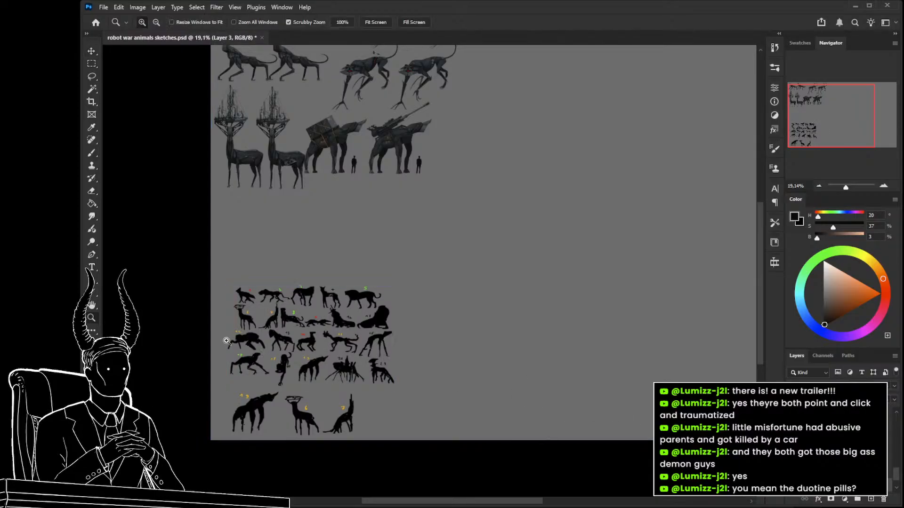
{"action": "left_click_drag", "start_coordinate": [226, 343], "coordinate": [286, 355]}
{"action": "key", "text": "l"}
{"action": "mouse_move", "coordinate": [348, 342]}
{"action": "left_mouse_down"}
{"action": "mouse_move", "coordinate": [328, 315]}
{"action": "mouse_move", "coordinate": [290, 313]}
{"action": "mouse_move", "coordinate": [230, 333]}
{"action": "mouse_move", "coordinate": [210, 373]}
{"action": "mouse_move", "coordinate": [353, 365]}
{"action": "left_mouse_up"}
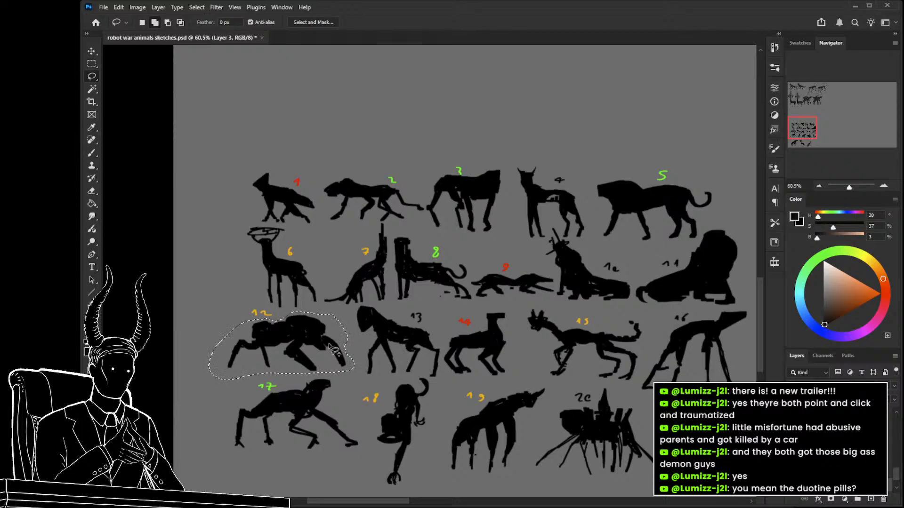
{"action": "left_click_drag", "start_coordinate": [465, 340], "coordinate": [440, 352]}
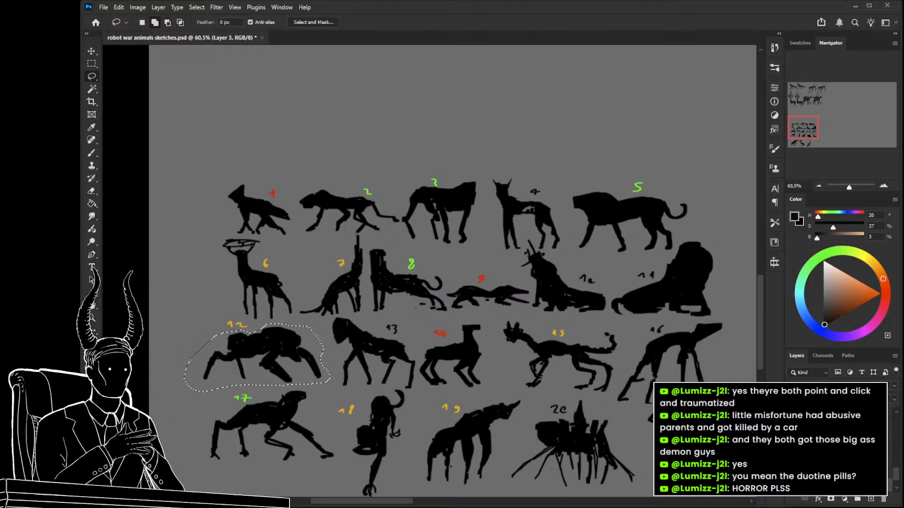
{"action": "key", "text": "ctrl+j"}
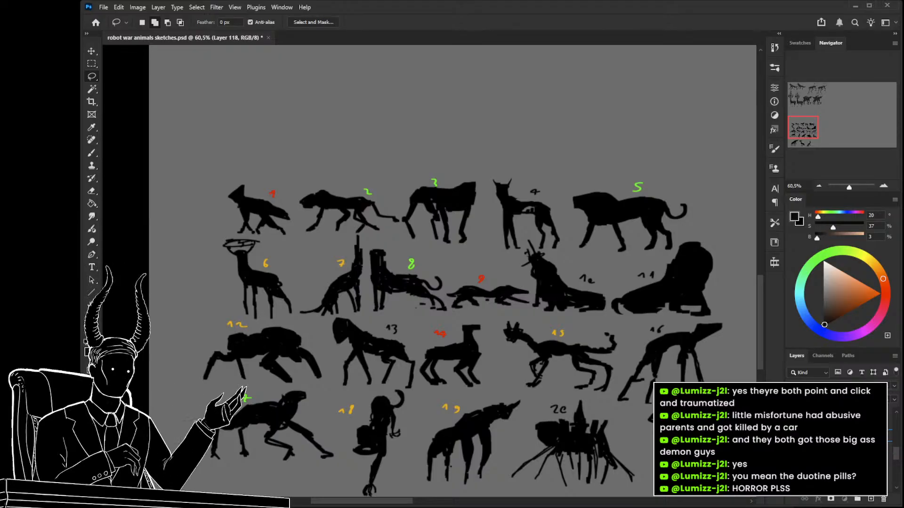
Move the copied silhouette 12 to the empty canvas area beside the finished creature paintings and enlarge it.
{"action": "left_click_drag", "start_coordinate": [607, 348], "coordinate": [360, 368], "text": "ctrl"}
{"action": "key", "text": "ctrl+t"}
{"action": "left_click_drag", "start_coordinate": [245, 361], "coordinate": [612, 307]}
{"action": "left_click_drag", "start_coordinate": [619, 350], "coordinate": [324, 422]}
{"action": "left_click_drag", "start_coordinate": [320, 359], "coordinate": [586, 227]}
{"action": "left_click_drag", "start_coordinate": [635, 308], "coordinate": [569, 309]}
{"action": "key", "text": "Return"}
{"action": "left_click_drag", "start_coordinate": [502, 348], "coordinate": [457, 348]}
Scale the large silhouette up further to 130.80% and shift it slightly down within the empty canvas area.
{"action": "key", "text": "ctrl+t"}
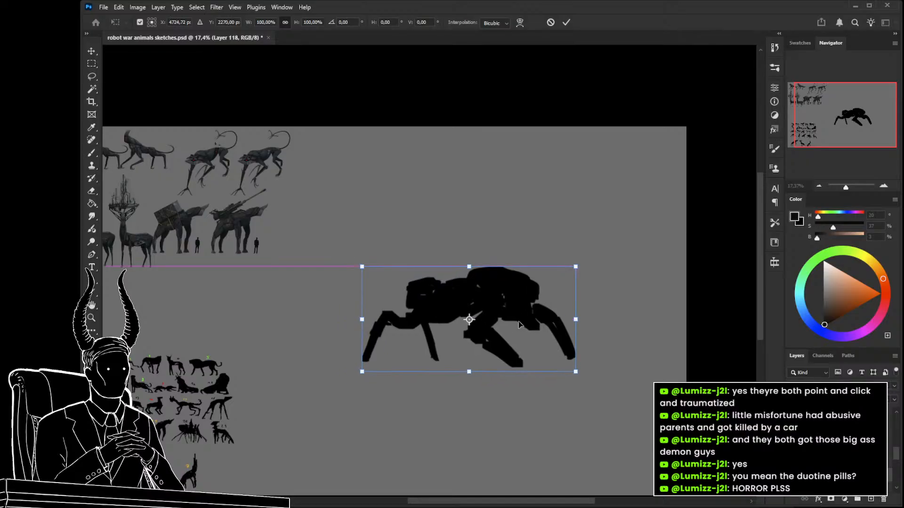
{"action": "left_click_drag", "start_coordinate": [575, 267], "coordinate": [610, 250]}
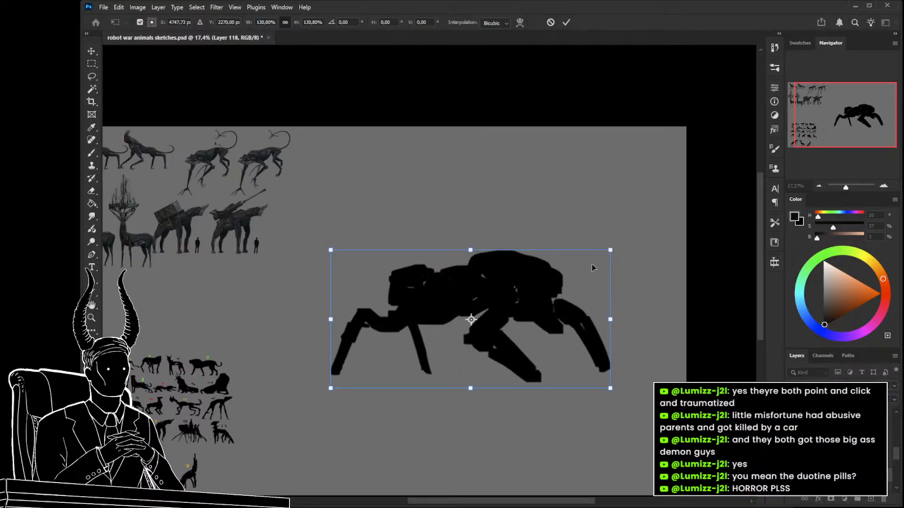
{"action": "left_click_drag", "start_coordinate": [544, 298], "coordinate": [541, 304]}
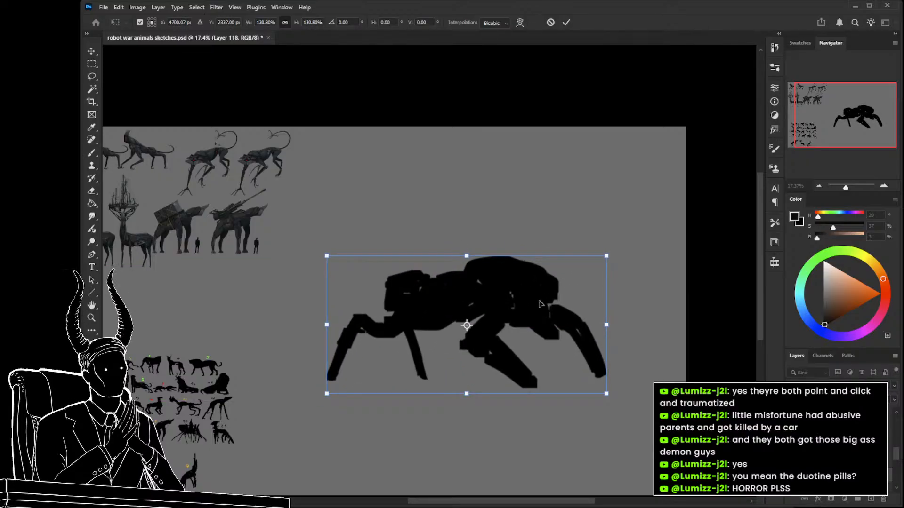
{"action": "key", "text": "Return"}
{"action": "key", "text": "z"}
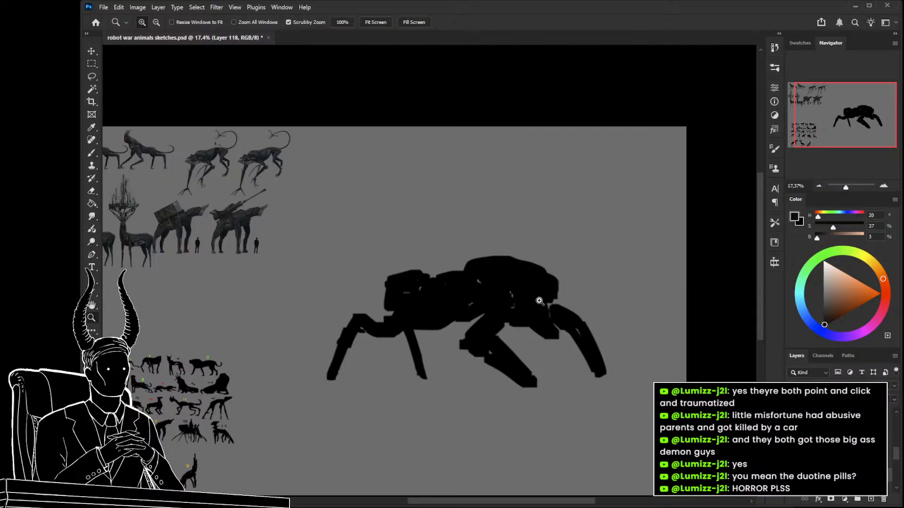
{"action": "left_click_drag", "start_coordinate": [498, 302], "coordinate": [519, 305]}
{"action": "left_click_drag", "start_coordinate": [525, 338], "coordinate": [487, 297]}
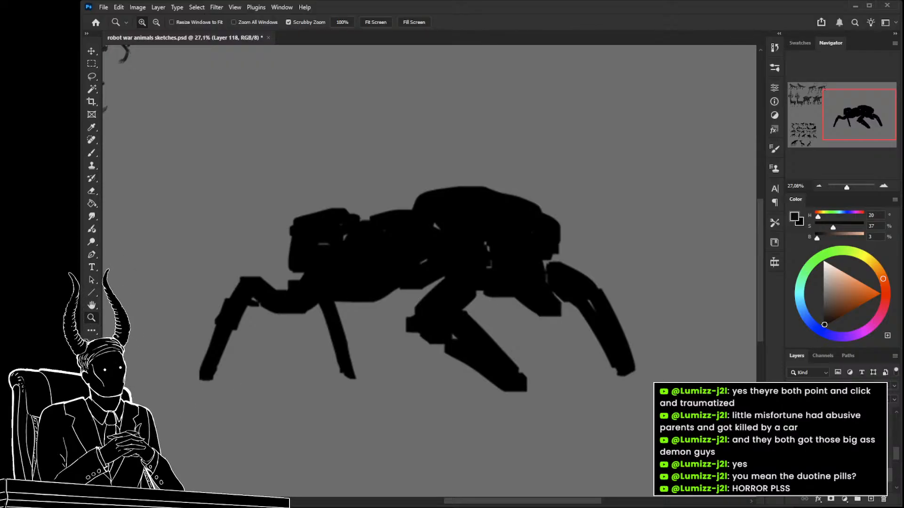
Show and hide the finished creature paintings one after another to compare their size with the large silhouette, ending on the crate-carrying animal.
{"action": "left_click_drag", "start_coordinate": [621, 349], "coordinate": [583, 346]}
{"action": "key", "text": "ctrl+t"}
{"action": "key", "text": "Return"}
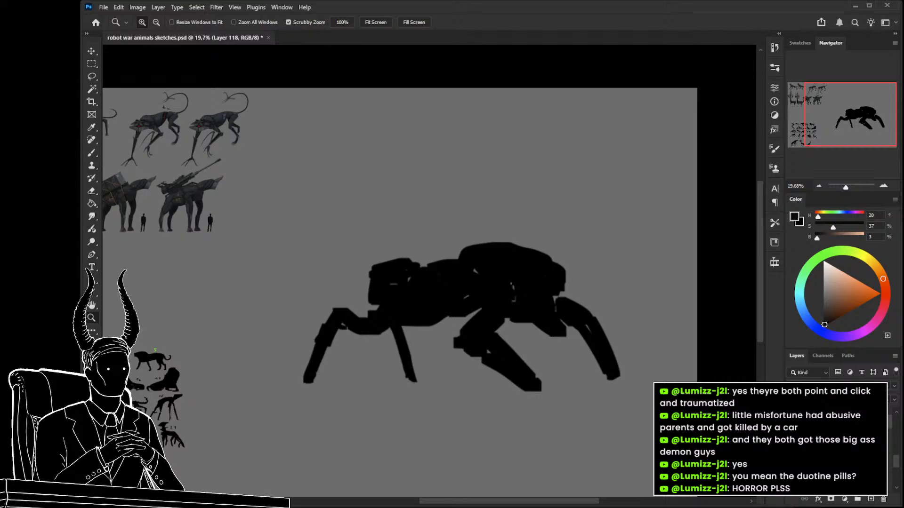
{"action": "left_click", "coordinate": [793, 452]}
{"action": "left_click", "coordinate": [793, 452]}
{"action": "left_click", "coordinate": [793, 463]}
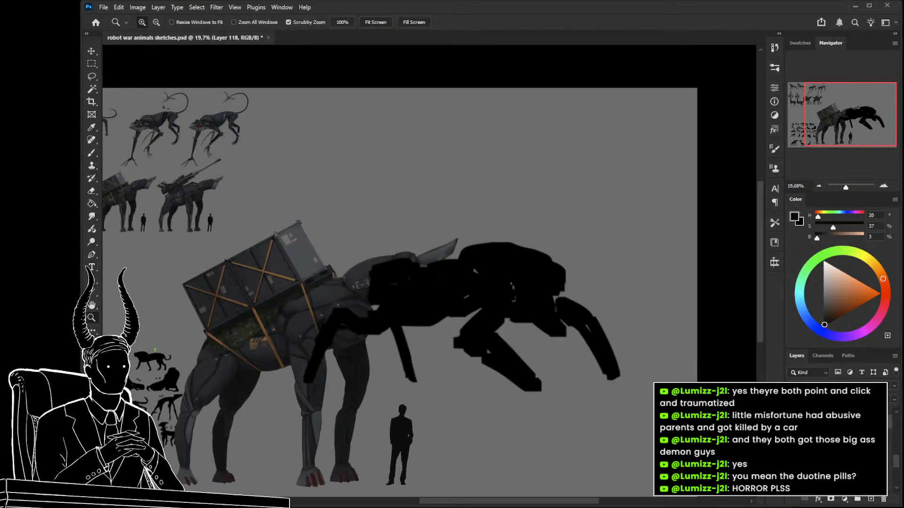
{"action": "left_click", "coordinate": [792, 464]}
{"action": "left_click", "coordinate": [792, 452]}
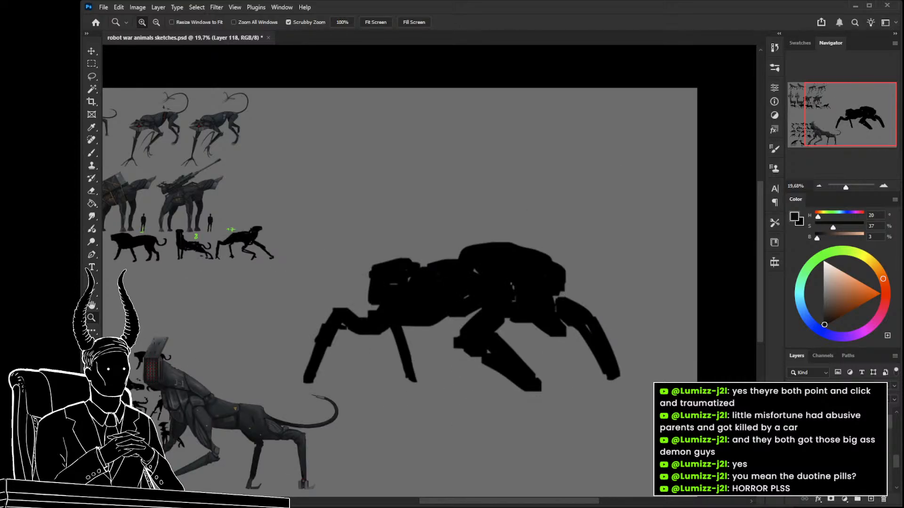
{"action": "left_click", "coordinate": [793, 451]}
{"action": "left_click", "coordinate": [793, 441]}
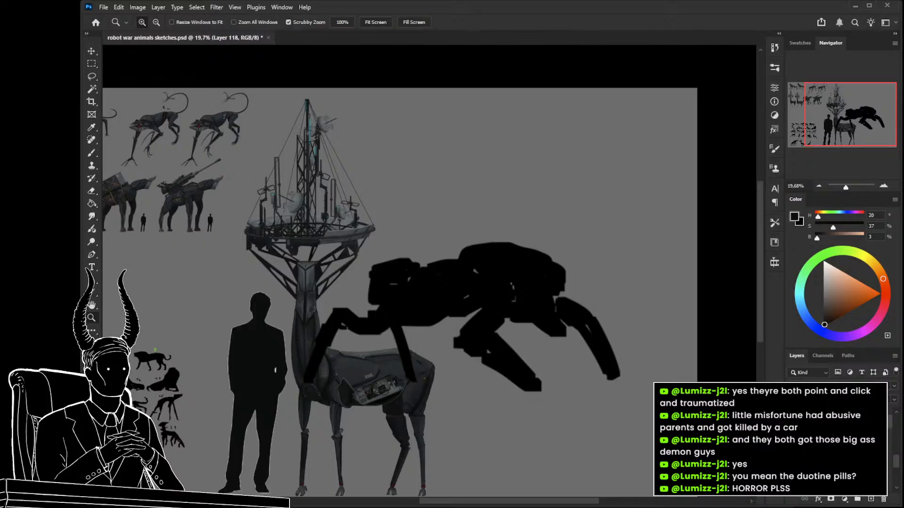
{"action": "left_click", "coordinate": [793, 440]}
{"action": "left_click", "coordinate": [793, 452]}
{"action": "left_click", "coordinate": [793, 452]}
{"action": "left_click", "coordinate": [793, 463]}
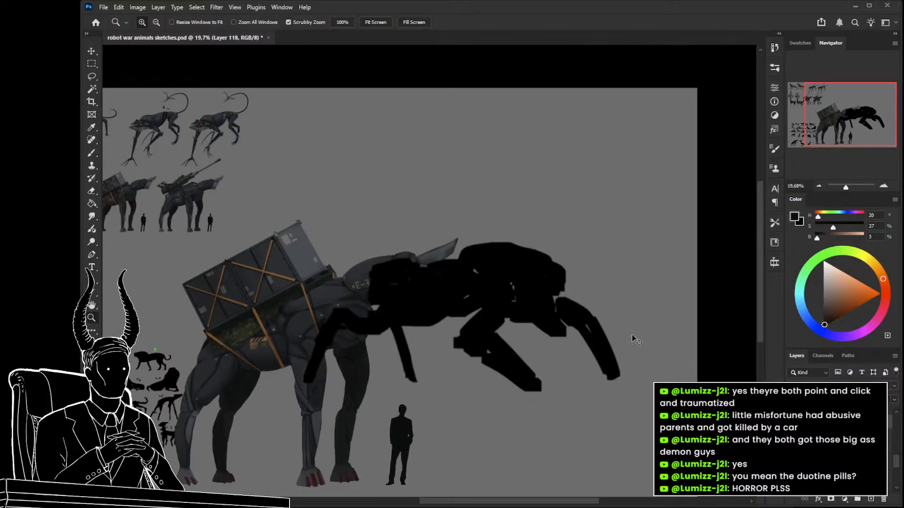
Enlarge the black silhouette and reposition it over the crate-carrying animal to give it a heavier scale.
{"action": "key", "text": "ctrl+t"}
{"action": "left_click_drag", "start_coordinate": [620, 243], "coordinate": [666, 218]}
{"action": "left_click_drag", "start_coordinate": [647, 250], "coordinate": [619, 254]}
{"action": "left_click_drag", "start_coordinate": [640, 225], "coordinate": [628, 248]}
{"action": "key", "text": "Return"}
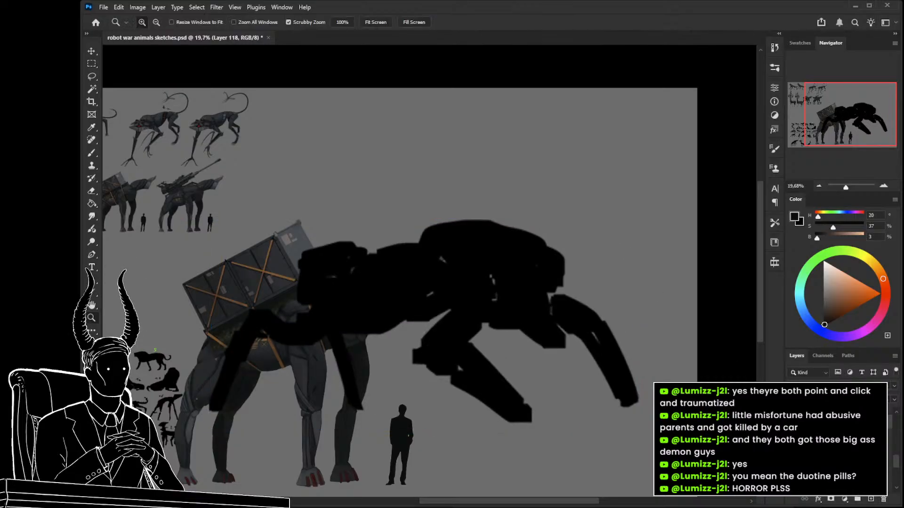
Hide the crate-carrying animal and lower the silhouette layer's opacity to a faint grey shape.
{"action": "left_click", "coordinate": [792, 443]}
{"action": "left_click_drag", "start_coordinate": [861, 385], "coordinate": [820, 385]}
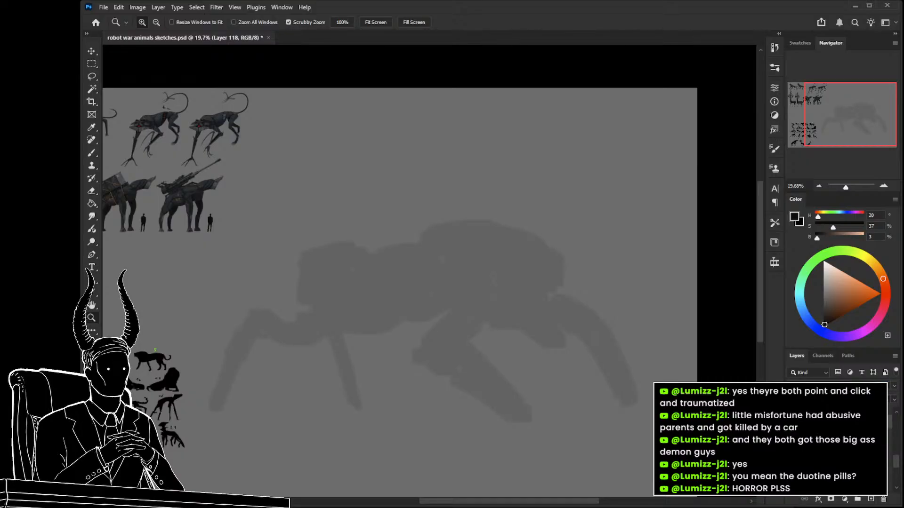
{"action": "left_click_drag", "start_coordinate": [590, 340], "coordinate": [531, 320]}
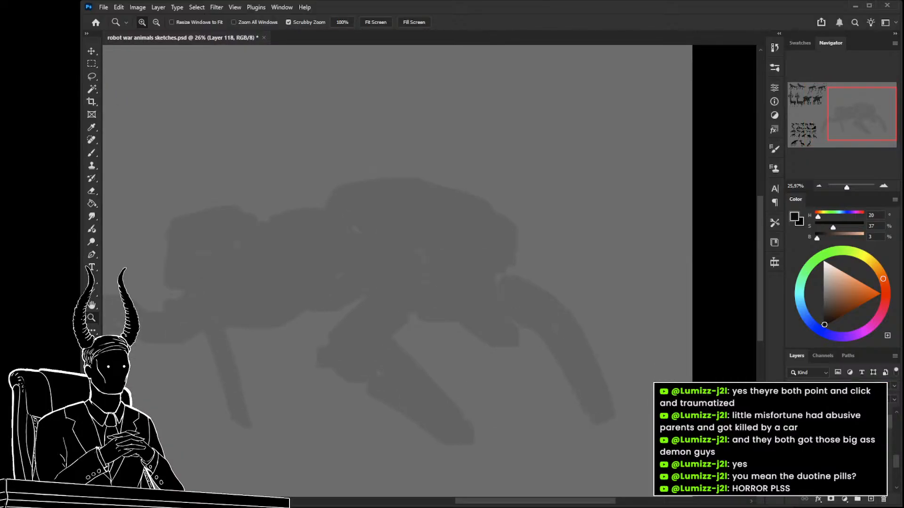
Set up a layer named rough sketch as the active layer for drawing over the faded silhouette.
{"action": "left_click", "coordinate": [895, 412]}
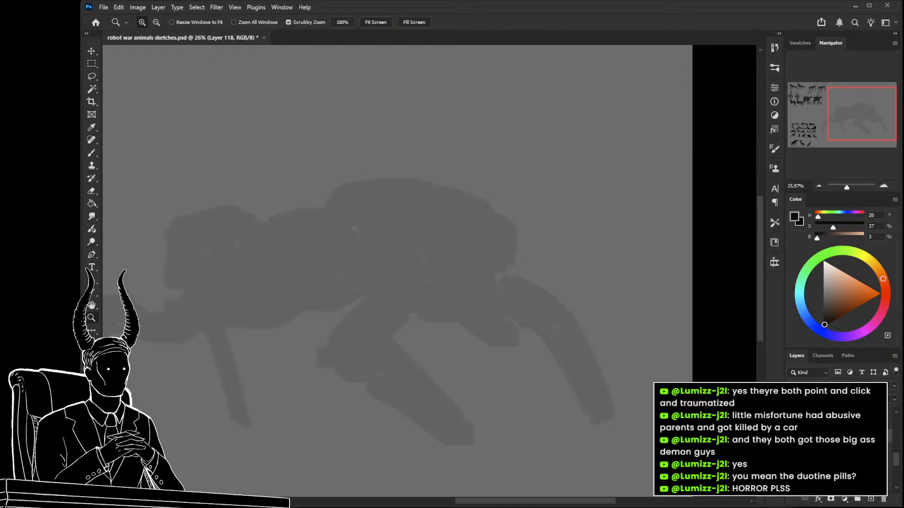
{"action": "left_click", "coordinate": [843, 423]}
{"action": "left_click_drag", "start_coordinate": [420, 285], "coordinate": [474, 288]}
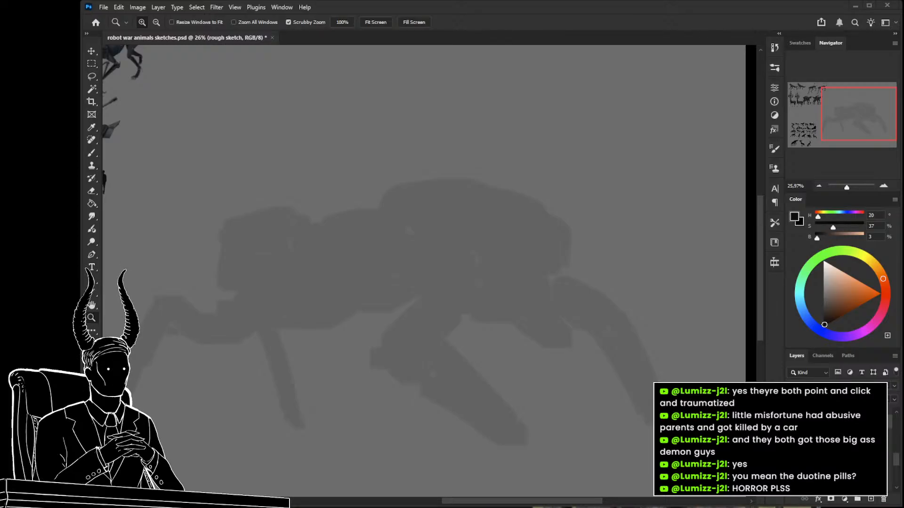
Ready the Brush for sketching over the faded silhouette, with a 0° tip angle and size 15.
{"action": "key", "text": "alt"}
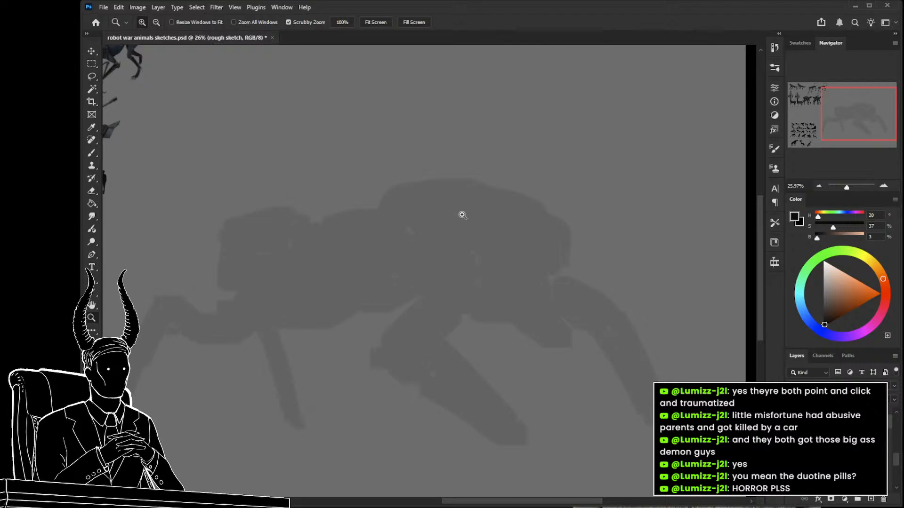
{"action": "left_click_drag", "start_coordinate": [452, 312], "coordinate": [399, 312]}
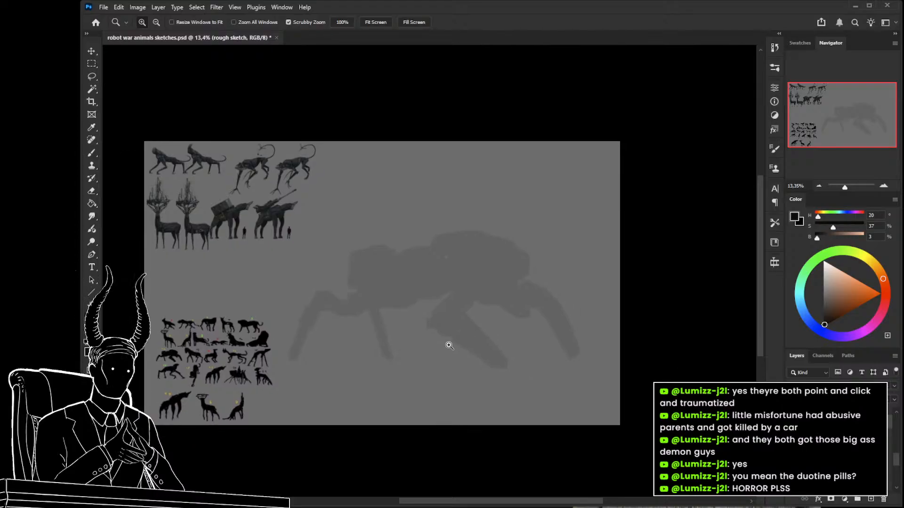
{"action": "left_click_drag", "start_coordinate": [449, 347], "coordinate": [472, 341]}
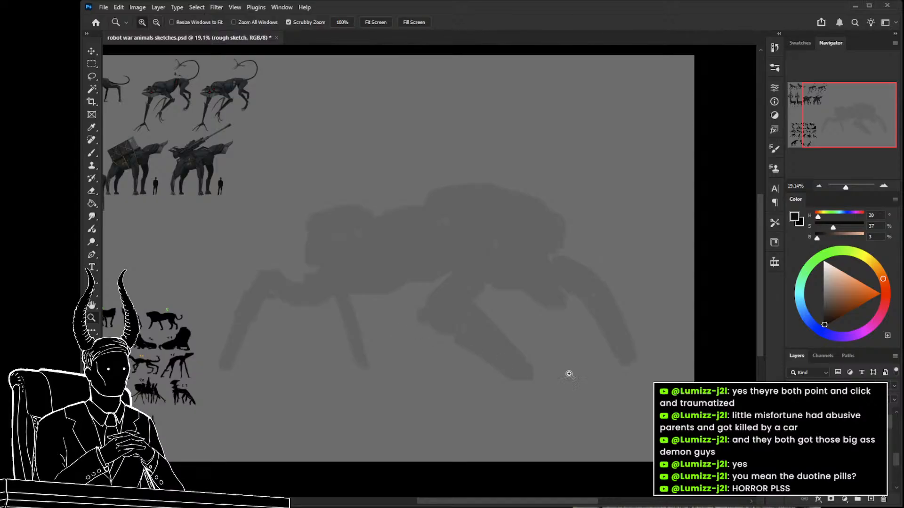
{"action": "key", "text": "b"}
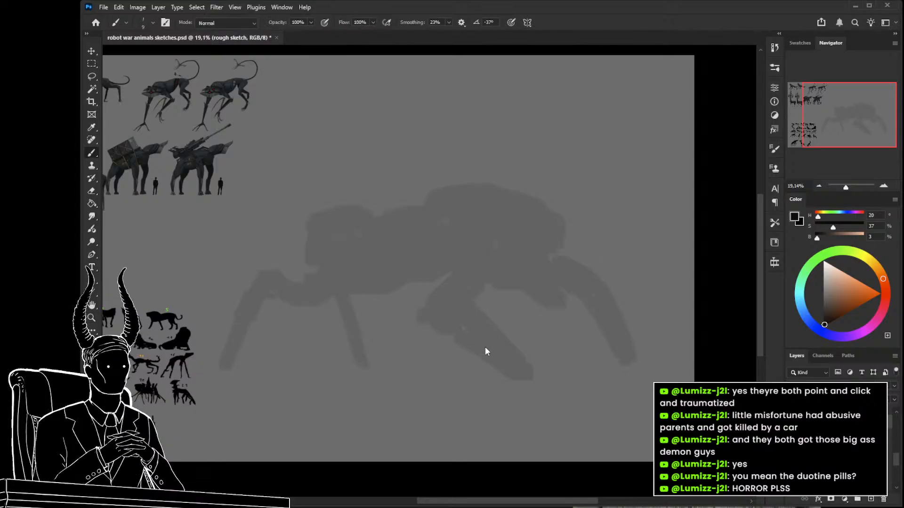
{"action": "left_click_drag", "start_coordinate": [421, 329], "coordinate": [403, 353]}
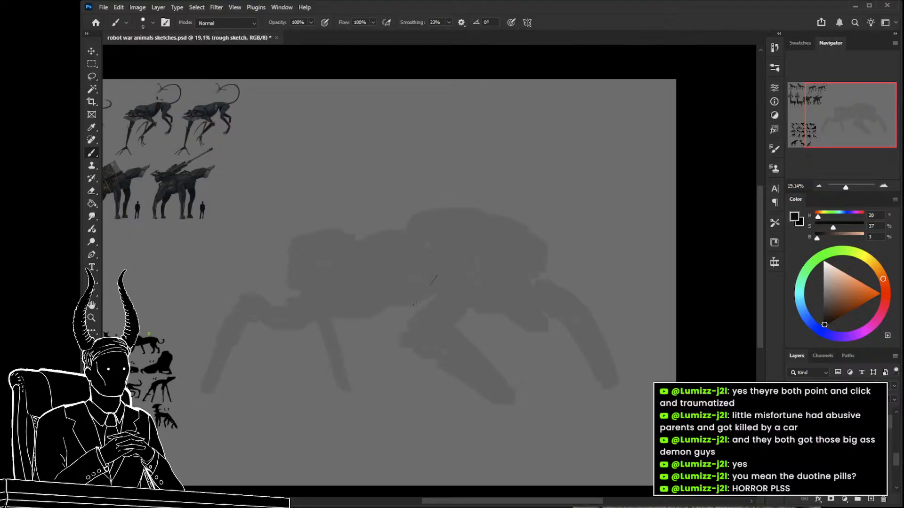
{"action": "key", "text": "bracketright"}
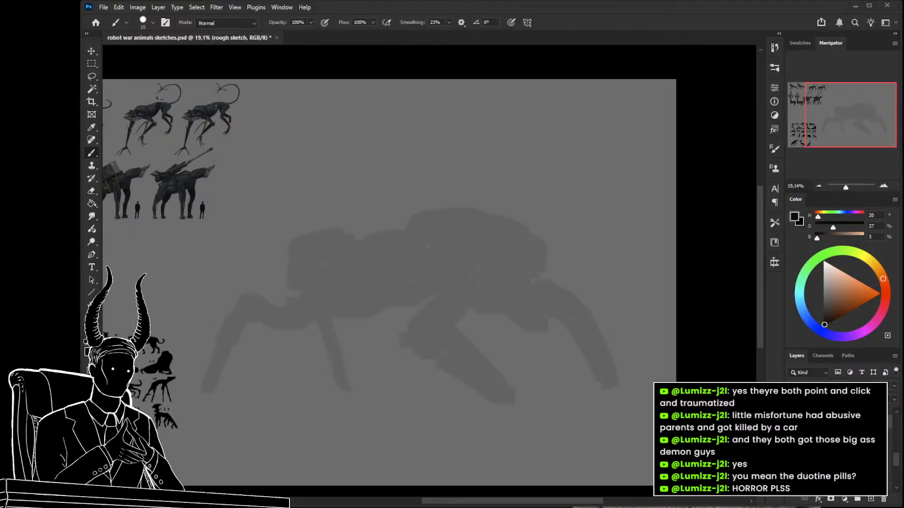
{"action": "left_click_drag", "start_coordinate": [541, 300], "coordinate": [447, 287]}
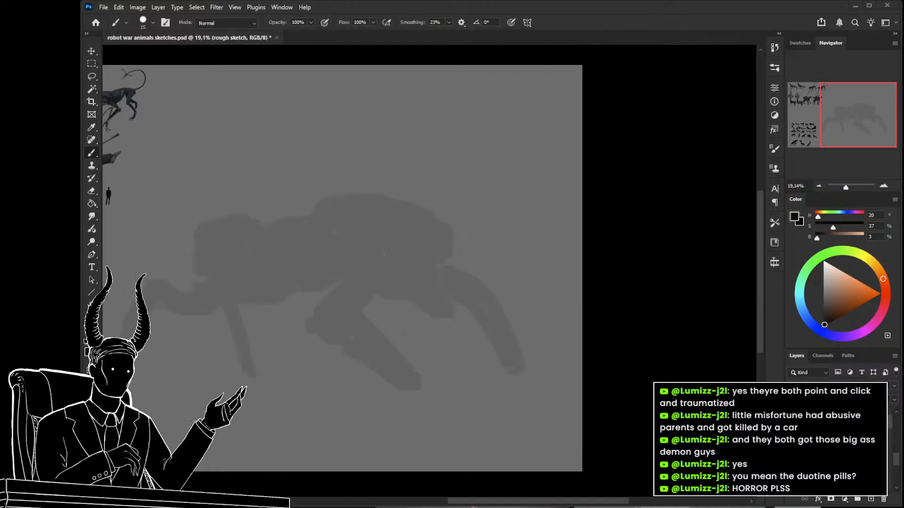
Examine the finished gun-carrying animal and its human scale figure up close, and compare them with the faded silhouette.
{"action": "key", "text": "z"}
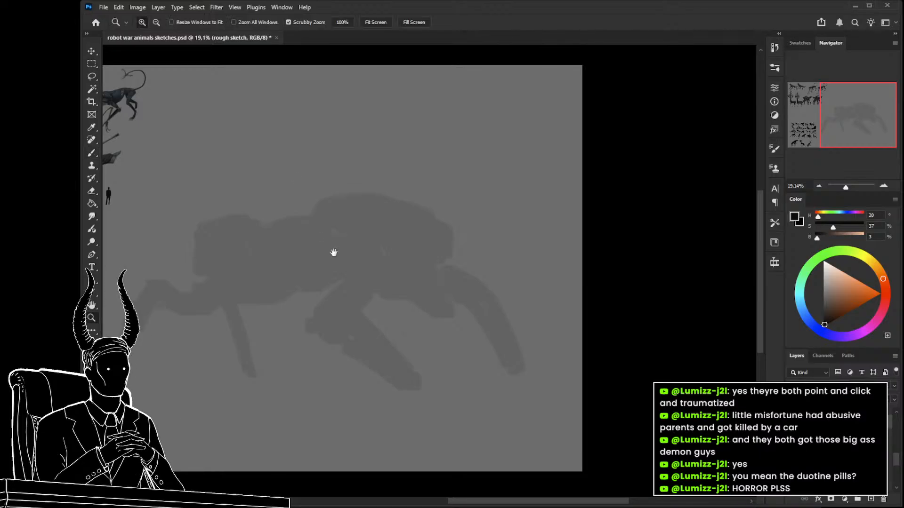
{"action": "left_click_drag", "start_coordinate": [333, 250], "coordinate": [571, 319]}
{"action": "left_click_drag", "start_coordinate": [316, 225], "coordinate": [303, 245]}
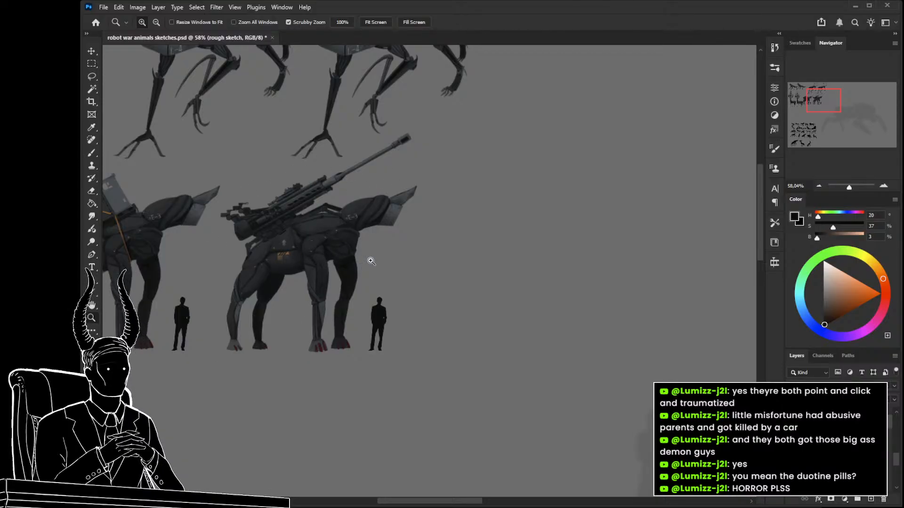
{"action": "left_click_drag", "start_coordinate": [417, 268], "coordinate": [346, 278]}
{"action": "left_click_drag", "start_coordinate": [411, 302], "coordinate": [310, 262]}
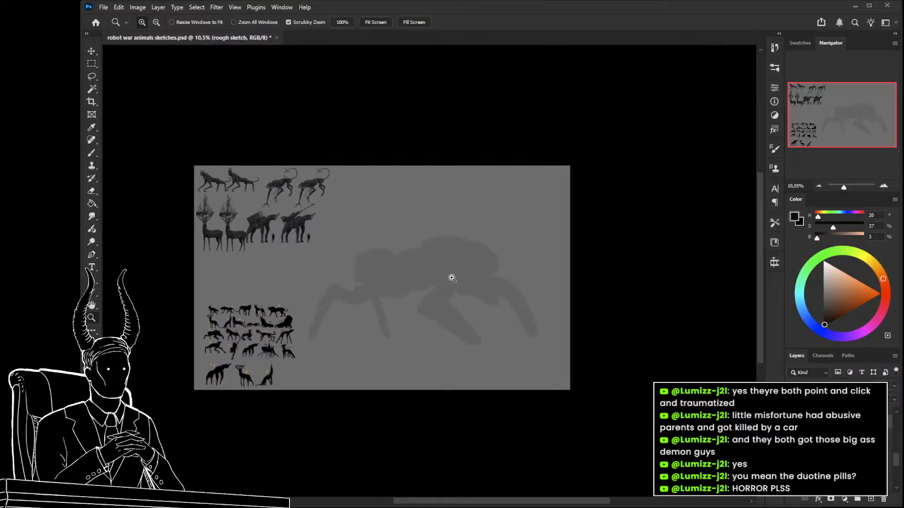
{"action": "left_click_drag", "start_coordinate": [442, 273], "coordinate": [475, 280]}
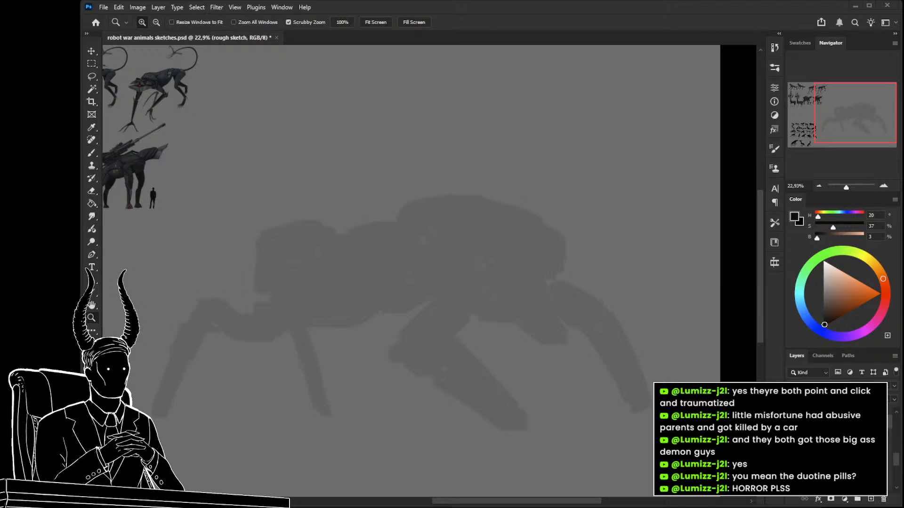
Switch to the reference board, paste the green tank photo, shrink it and place it beneath the mecha sketches.
{"action": "key", "text": "alt+Tab"}
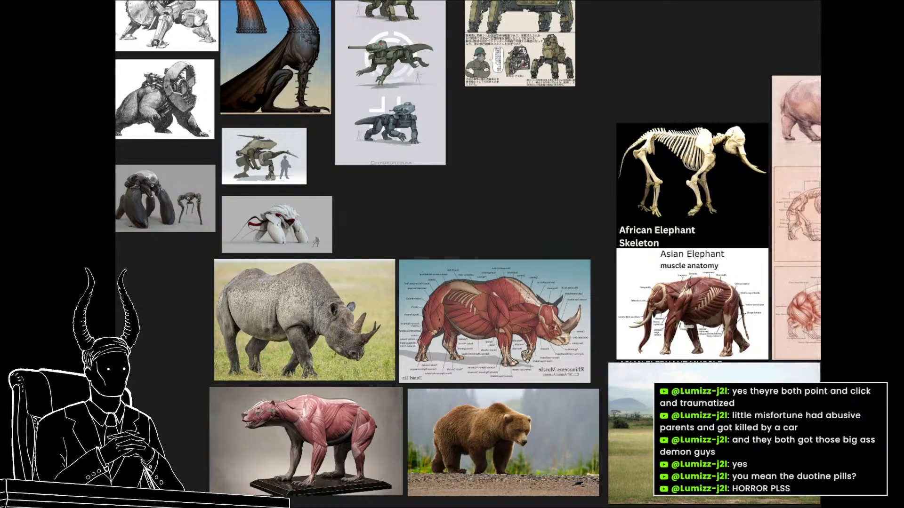
{"action": "scroll", "coordinate": [269, 328], "scroll_direction": "down", "scroll_amount": 4}
{"action": "left_click_drag", "start_coordinate": [300, 341], "coordinate": [507, 295]}
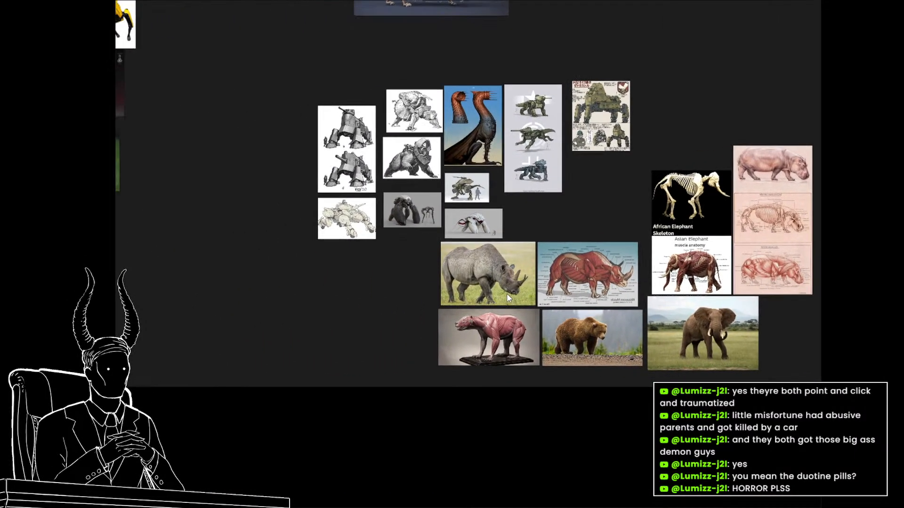
{"action": "key", "text": "ctrl+v"}
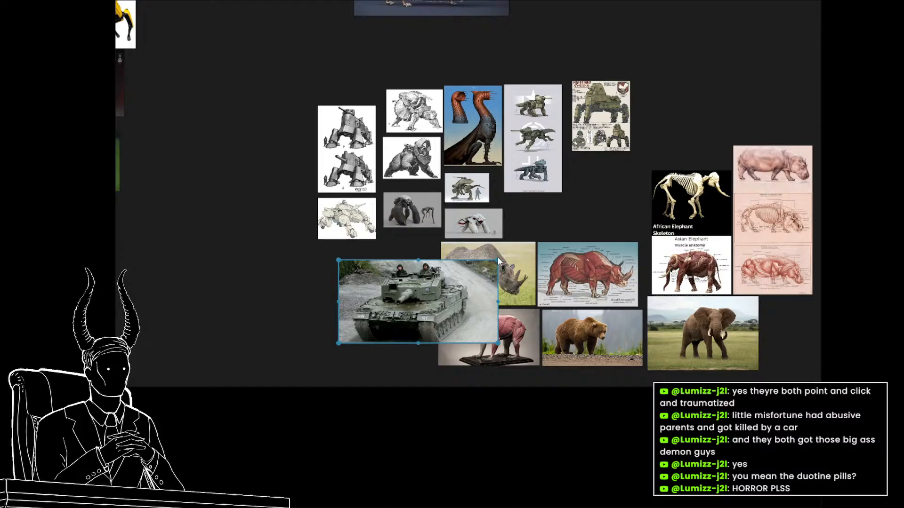
{"action": "left_click_drag", "start_coordinate": [497, 259], "coordinate": [373, 273]}
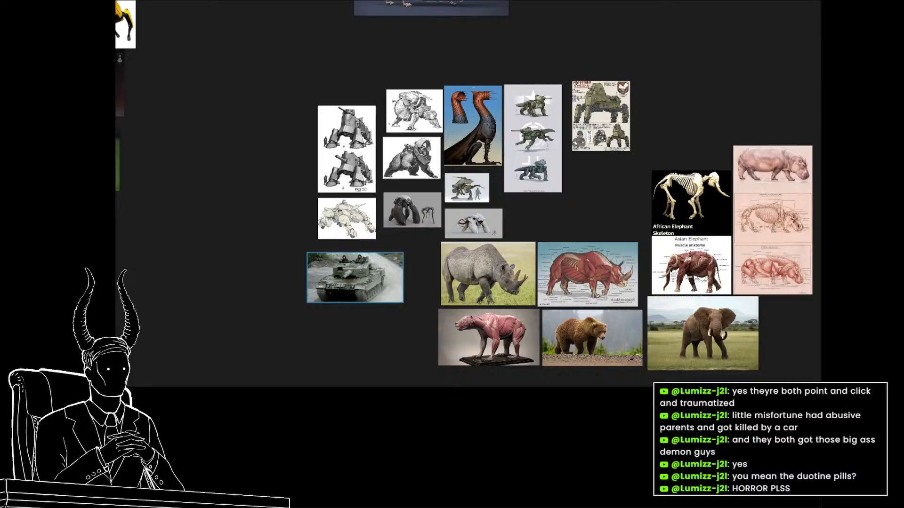
Paste the photo of the grey tank in snow, shrink it and place it directly under the green tank.
{"action": "key", "text": "ctrl+v"}
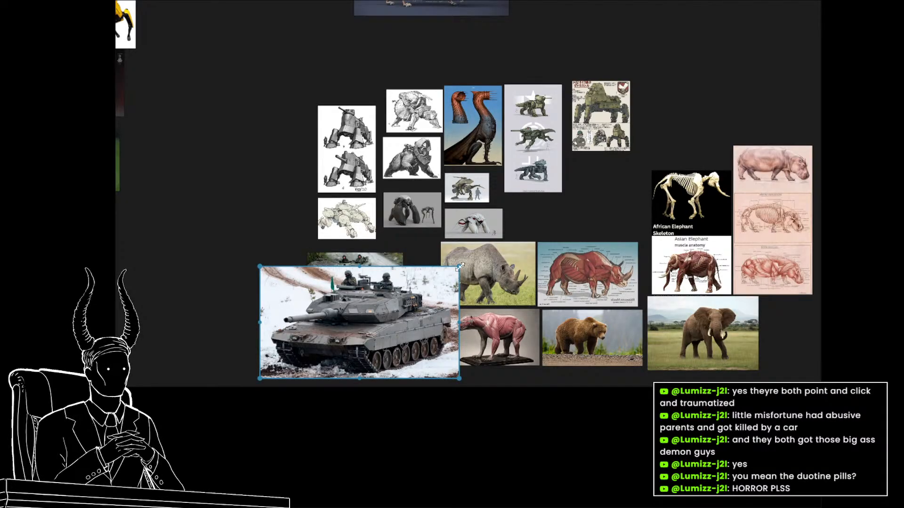
{"action": "left_click_drag", "start_coordinate": [459, 267], "coordinate": [414, 292]}
{"action": "left_click_drag", "start_coordinate": [381, 322], "coordinate": [396, 337]}
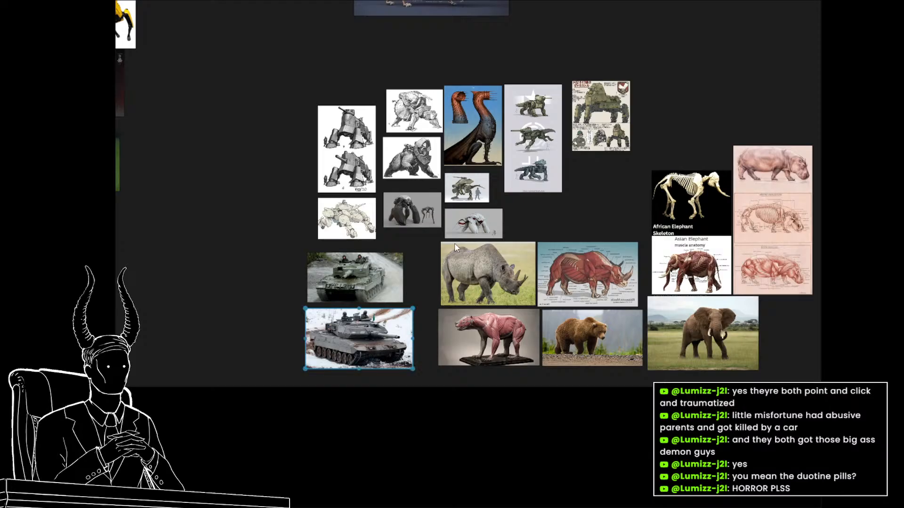
Paste the sand-coloured tank photo, shrink it and place it beside the green tank.
{"action": "key", "text": "ctrl+v"}
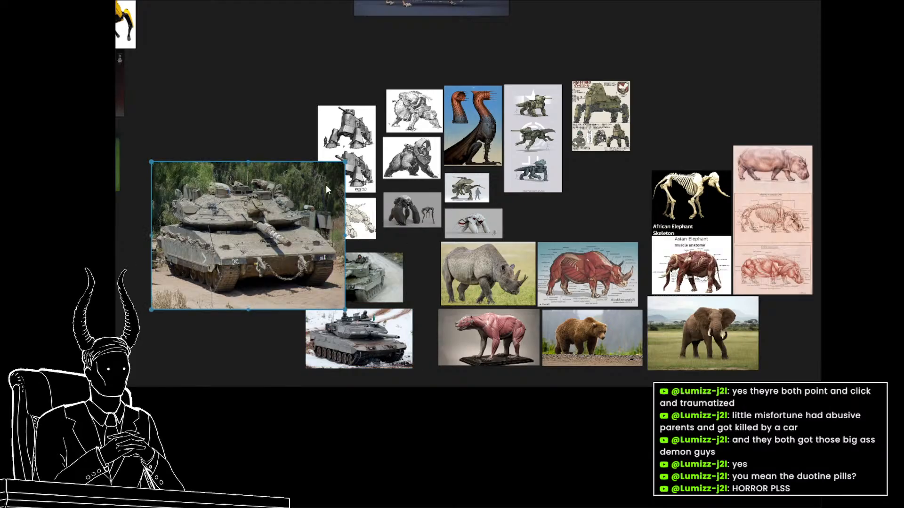
{"action": "left_click_drag", "start_coordinate": [344, 162], "coordinate": [289, 183]}
{"action": "left_click_drag", "start_coordinate": [274, 228], "coordinate": [277, 257]}
{"action": "left_click_drag", "start_coordinate": [303, 227], "coordinate": [292, 252]}
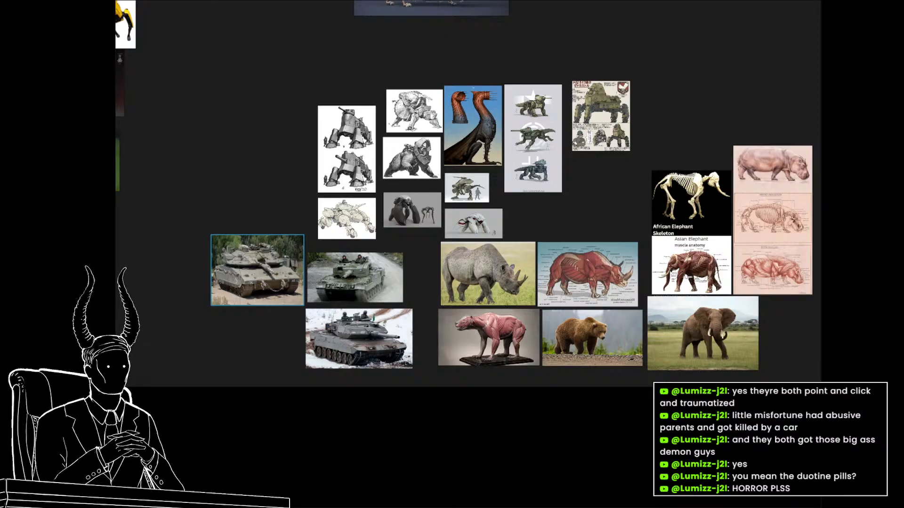
Paste the blue-grey tank photo with the white building, shrink it and place it under the sand-coloured tank.
{"action": "left_click", "coordinate": [272, 249]}
{"action": "key", "text": "ctrl+v"}
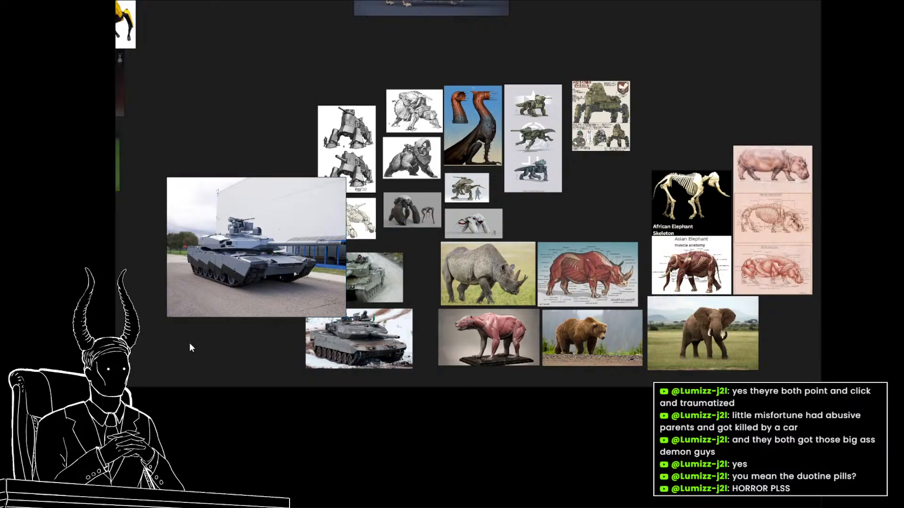
{"action": "left_click", "coordinate": [344, 181]}
{"action": "left_click_drag", "start_coordinate": [345, 179], "coordinate": [272, 327]}
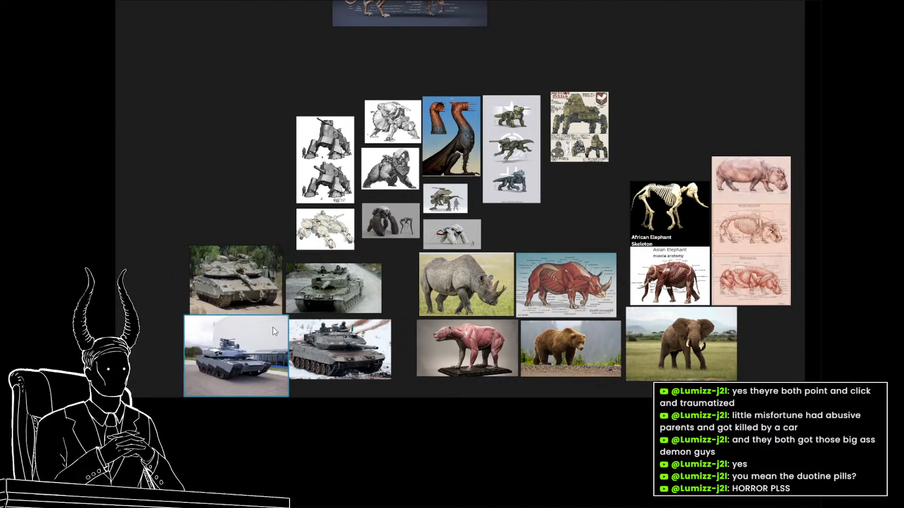
{"action": "scroll", "coordinate": [267, 338], "scroll_direction": "up", "scroll_amount": 3}
{"action": "scroll", "coordinate": [266, 342], "scroll_direction": "down", "scroll_amount": 2}
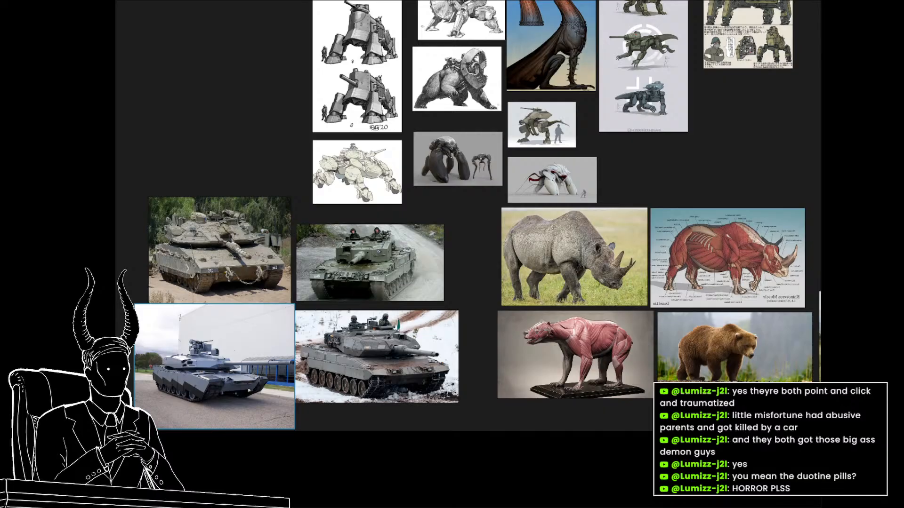
Paste the camouflaged tank photo, shrink it and place it above the sand-coloured tank.
{"action": "left_click", "coordinate": [132, 256]}
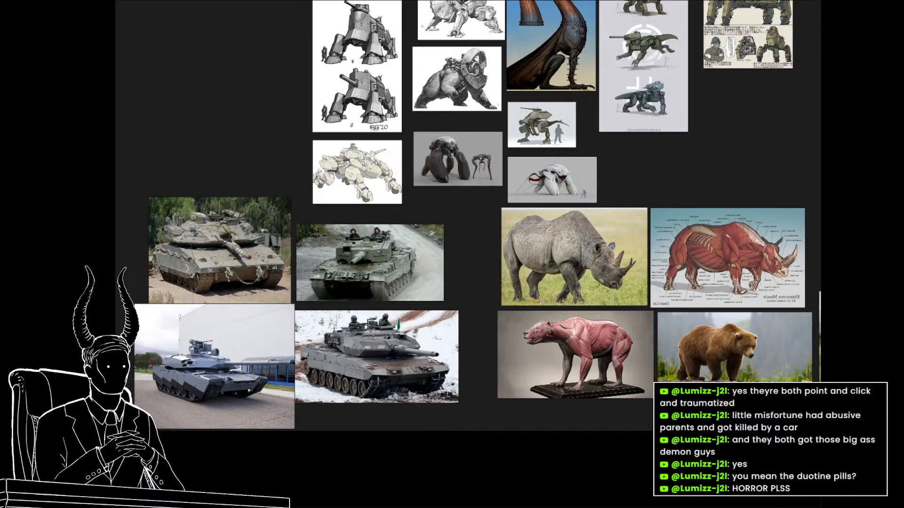
{"action": "key", "text": "ctrl+v"}
{"action": "left_click_drag", "start_coordinate": [225, 227], "coordinate": [298, 82]}
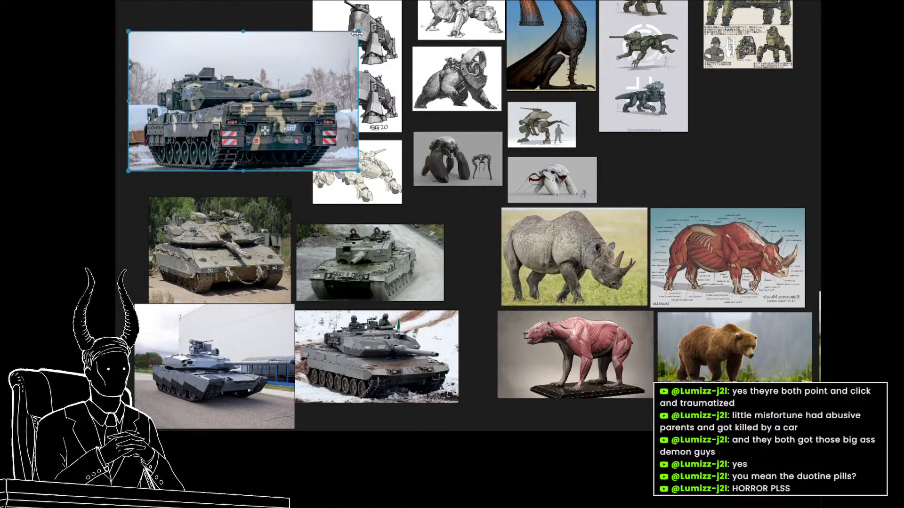
{"action": "left_click_drag", "start_coordinate": [358, 31], "coordinate": [327, 50]}
{"action": "left_click_drag", "start_coordinate": [287, 66], "coordinate": [272, 106]}
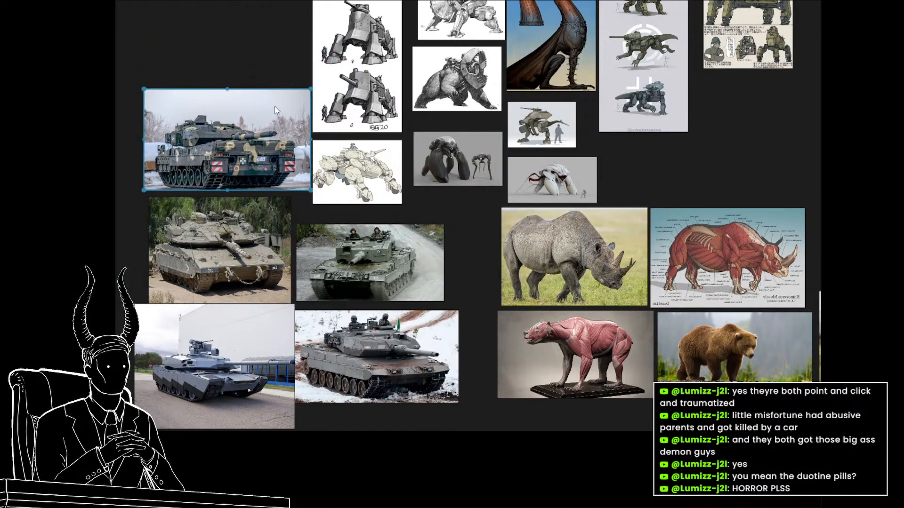
Save the reference board and switch to Photoshop's rough sketch layer with the Brush tool ready over the large faded silhouette.
{"action": "key", "text": "ctrl+s"}
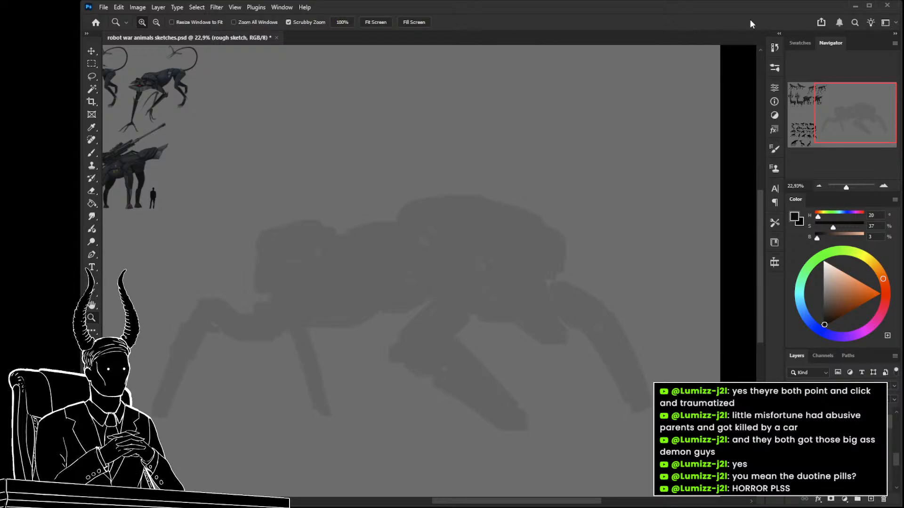
{"action": "left_click", "coordinate": [793, 452]}
{"action": "left_click", "coordinate": [793, 452]}
{"action": "left_click_drag", "start_coordinate": [518, 334], "coordinate": [503, 307]}
{"action": "key", "text": "b"}
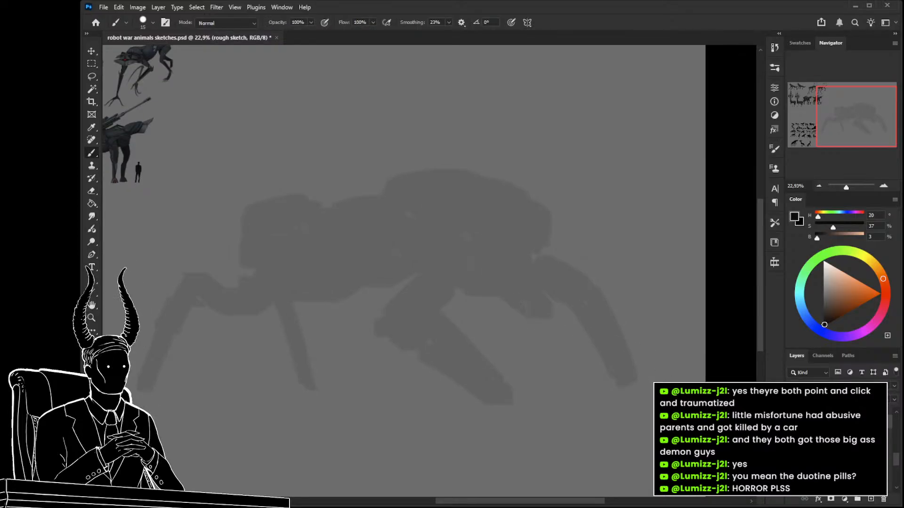
{"action": "left_click_drag", "start_coordinate": [492, 258], "coordinate": [508, 258]}
{"action": "key", "text": "ctrl+z"}
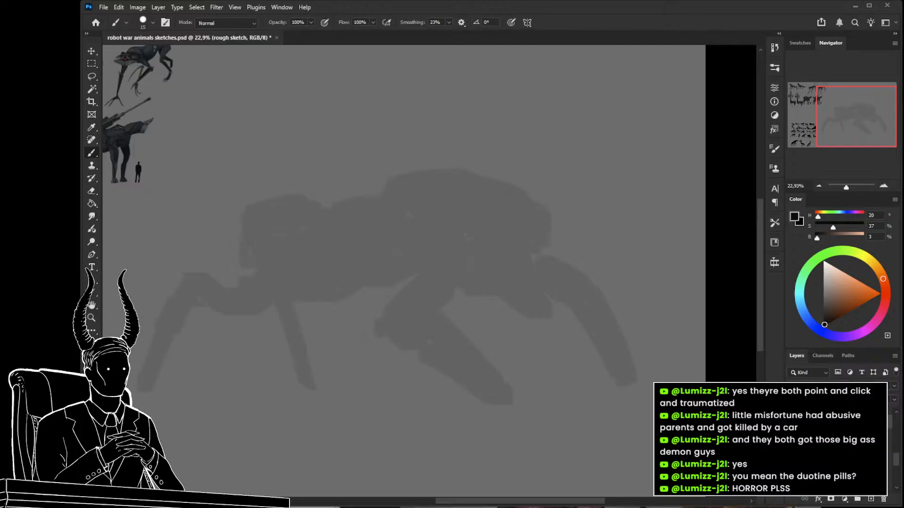
{"action": "key", "text": "z"}
{"action": "mouse_move", "coordinate": [391, 291]}
{"action": "left_mouse_down"}
{"action": "mouse_move", "coordinate": [447, 299]}
{"action": "mouse_move", "coordinate": [398, 269]}
{"action": "mouse_move", "coordinate": [375, 278]}
{"action": "left_mouse_up"}
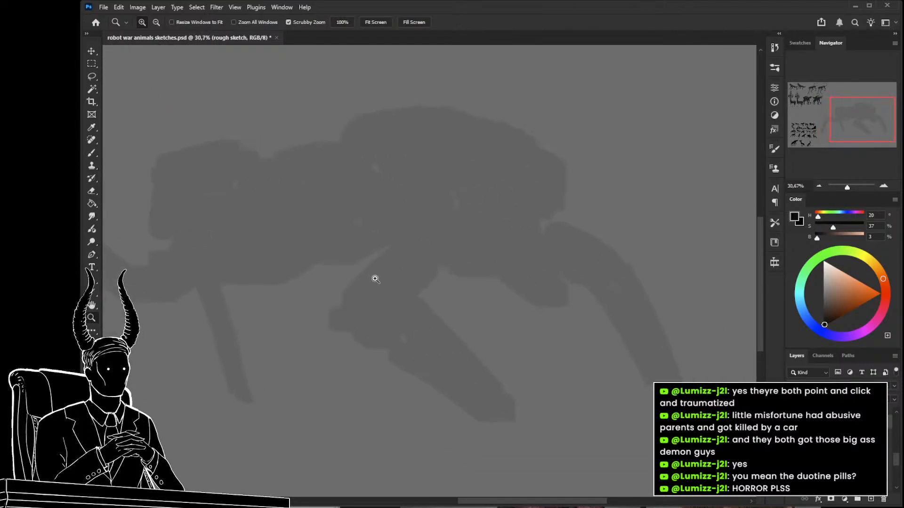
{"action": "key", "text": "b"}
{"action": "left_click_drag", "start_coordinate": [453, 278], "coordinate": [384, 303]}
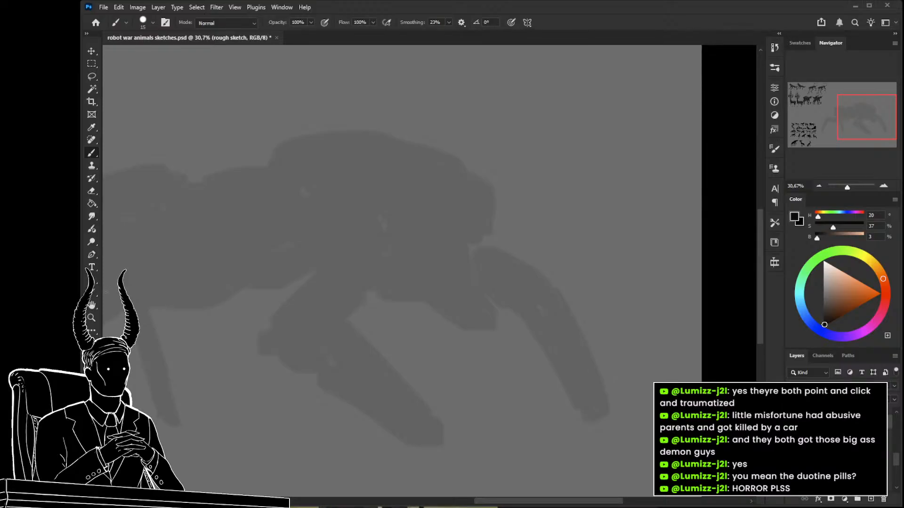
{"action": "key", "text": "z"}
{"action": "mouse_move", "coordinate": [518, 253]}
{"action": "left_mouse_down"}
{"action": "mouse_move", "coordinate": [496, 301]}
{"action": "mouse_move", "coordinate": [527, 301]}
{"action": "left_mouse_up"}
{"action": "key", "text": "b"}
{"action": "left_click_drag", "start_coordinate": [494, 245], "coordinate": [513, 245]}
{"action": "key", "text": "ctrl+z"}
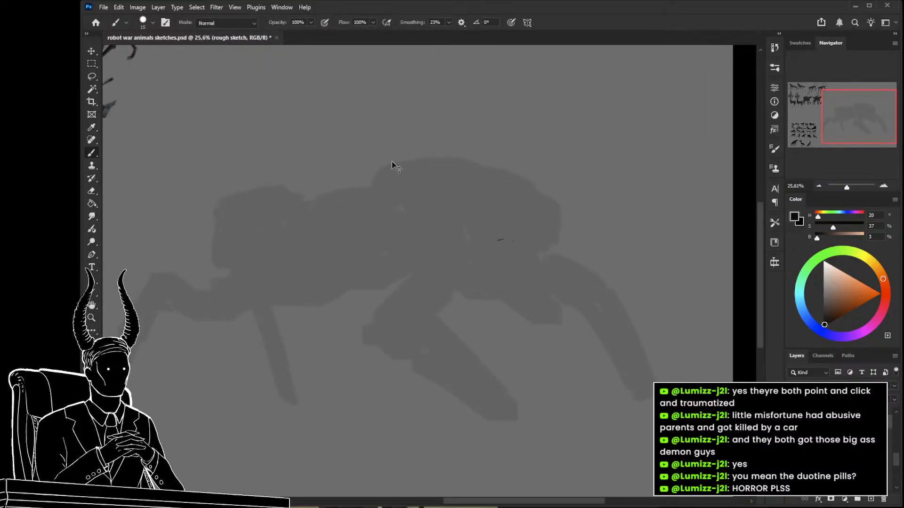
Outline the large armor shell over the silhouette's highest hump, close its underside, and draw the lower back contour adjoining it.
{"action": "left_click_drag", "start_coordinate": [375, 181], "coordinate": [371, 190]}
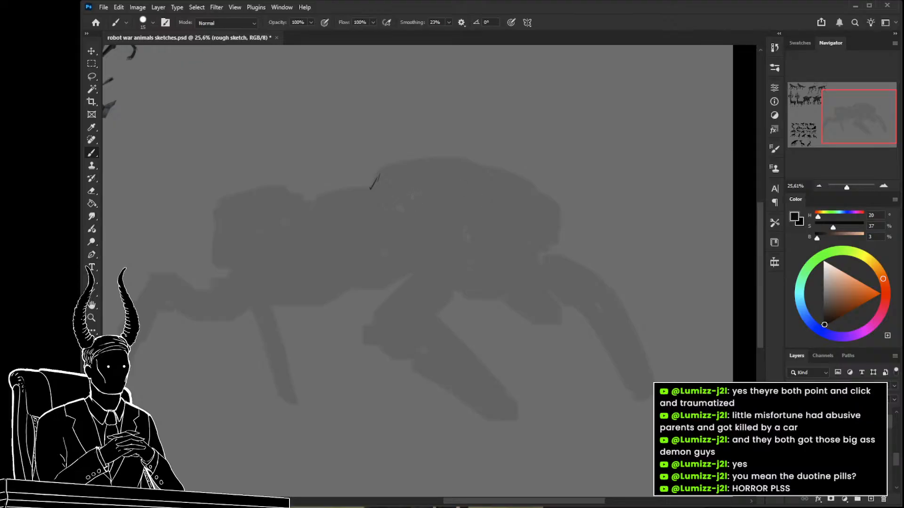
{"action": "mouse_move", "coordinate": [409, 200]}
{"action": "left_mouse_down"}
{"action": "mouse_move", "coordinate": [447, 235]}
{"action": "mouse_move", "coordinate": [447, 249]}
{"action": "mouse_move", "coordinate": [466, 243]}
{"action": "left_mouse_up"}
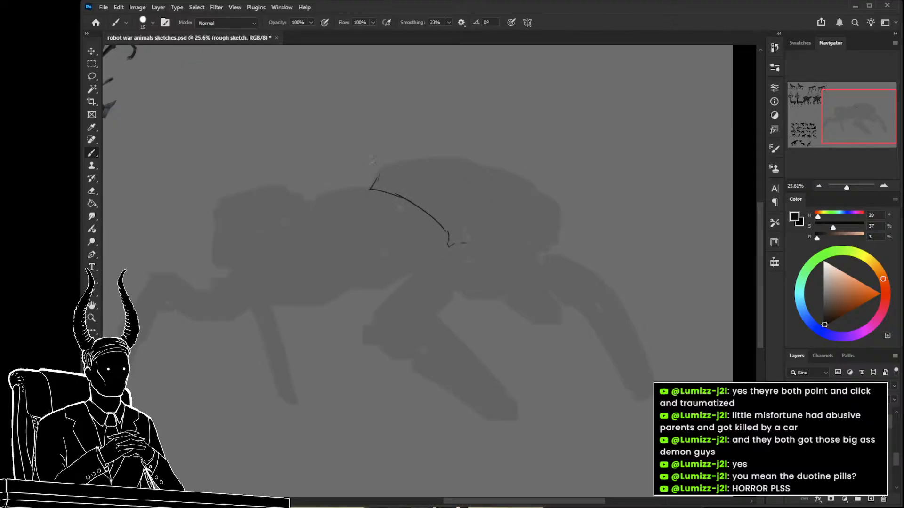
{"action": "left_click_drag", "start_coordinate": [390, 163], "coordinate": [453, 158]}
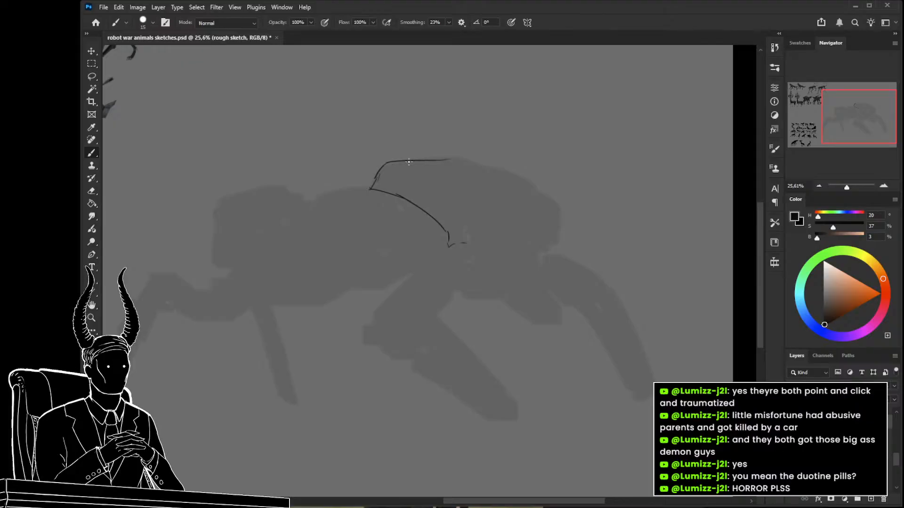
{"action": "key", "text": "ctrl+z"}
{"action": "mouse_move", "coordinate": [389, 164]}
{"action": "left_mouse_down"}
{"action": "mouse_move", "coordinate": [467, 156]}
{"action": "mouse_move", "coordinate": [443, 156]}
{"action": "mouse_move", "coordinate": [496, 166]}
{"action": "mouse_move", "coordinate": [469, 156]}
{"action": "mouse_move", "coordinate": [547, 183]}
{"action": "mouse_move", "coordinate": [535, 179]}
{"action": "mouse_move", "coordinate": [559, 206]}
{"action": "mouse_move", "coordinate": [545, 243]}
{"action": "left_mouse_up"}
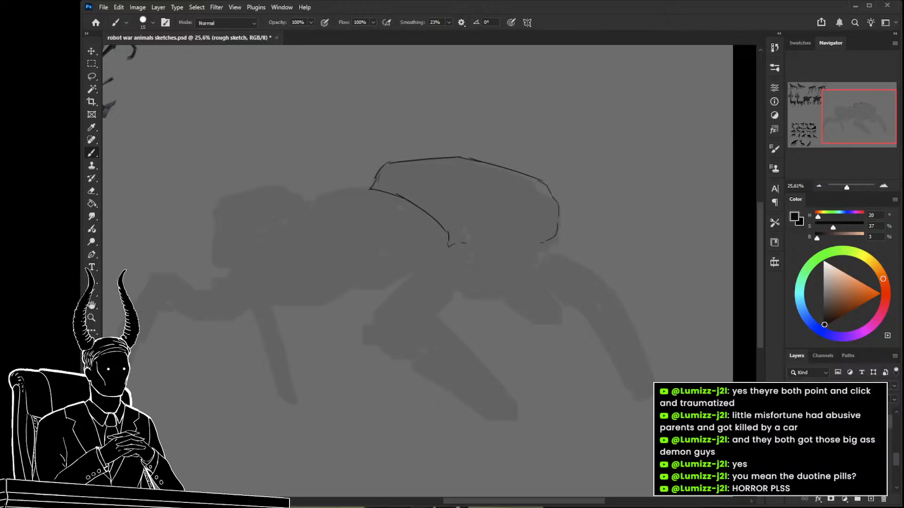
{"action": "left_click_drag", "start_coordinate": [485, 273], "coordinate": [463, 264]}
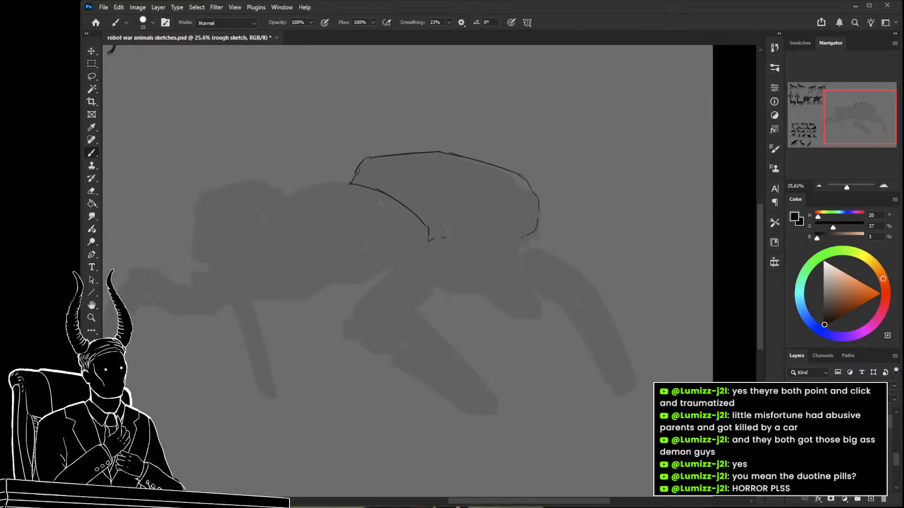
{"action": "key", "text": "ctrl+z"}
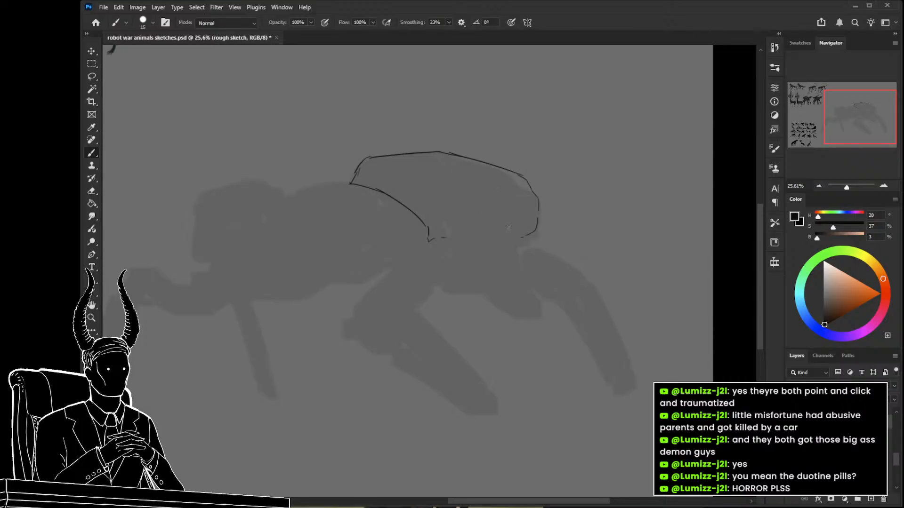
{"action": "mouse_move", "coordinate": [443, 231]}
{"action": "left_mouse_down"}
{"action": "mouse_move", "coordinate": [513, 237]}
{"action": "mouse_move", "coordinate": [444, 237]}
{"action": "left_mouse_up"}
{"action": "left_click_drag", "start_coordinate": [362, 171], "coordinate": [304, 183]}
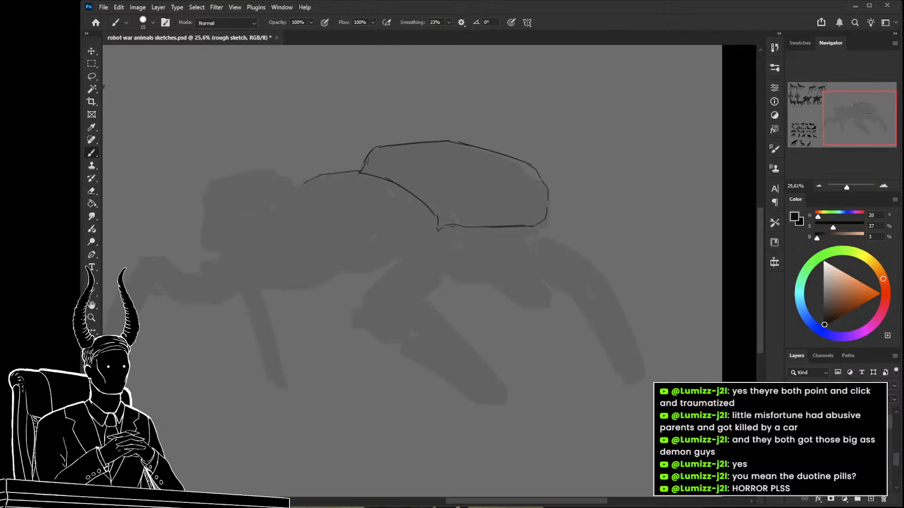
Sketch a boxy part beneath the armor shell, with a sloping lower section, a small end face and a rounded side.
{"action": "left_click_drag", "start_coordinate": [493, 254], "coordinate": [479, 256]}
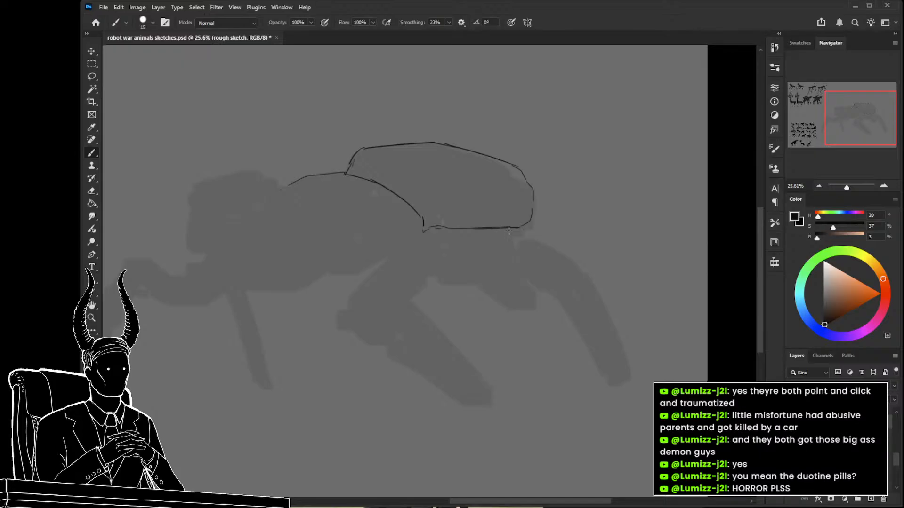
{"action": "left_click_drag", "start_coordinate": [516, 258], "coordinate": [540, 295]}
{"action": "key", "text": "ctrl+z"}
{"action": "key", "text": "ctrl+z"}
{"action": "mouse_move", "coordinate": [510, 232]}
{"action": "left_mouse_down"}
{"action": "mouse_move", "coordinate": [457, 234]}
{"action": "mouse_move", "coordinate": [499, 229]}
{"action": "left_mouse_up"}
{"action": "mouse_move", "coordinate": [457, 251]}
{"action": "left_mouse_down"}
{"action": "mouse_move", "coordinate": [462, 264]}
{"action": "mouse_move", "coordinate": [516, 256]}
{"action": "left_mouse_up"}
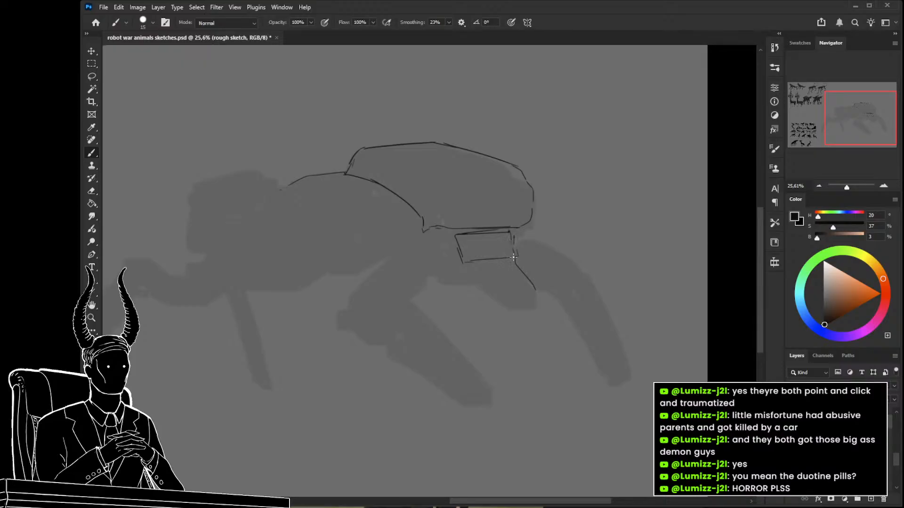
{"action": "mouse_move", "coordinate": [464, 264]}
{"action": "left_mouse_down"}
{"action": "mouse_move", "coordinate": [510, 298]}
{"action": "mouse_move", "coordinate": [496, 288]}
{"action": "mouse_move", "coordinate": [537, 291]}
{"action": "left_mouse_up"}
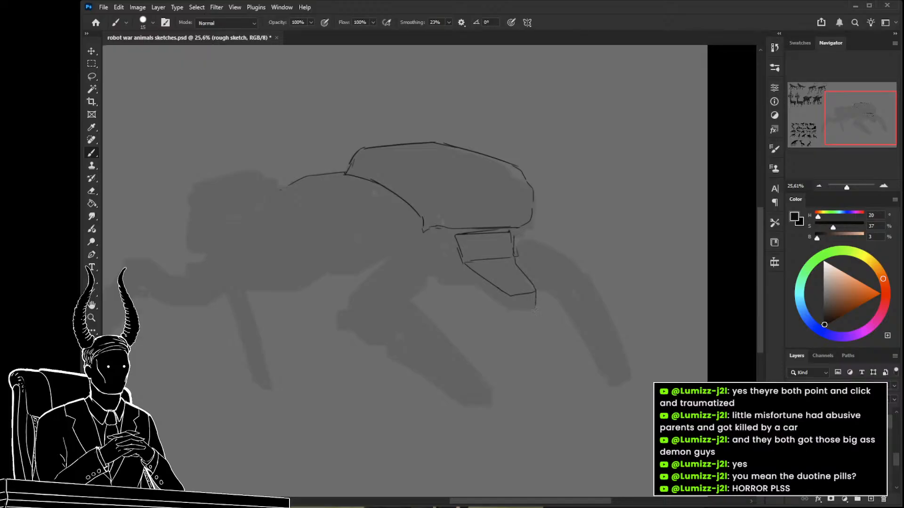
{"action": "mouse_move", "coordinate": [511, 309]}
{"action": "left_mouse_down"}
{"action": "mouse_move", "coordinate": [527, 310]}
{"action": "mouse_move", "coordinate": [475, 289]}
{"action": "left_mouse_up"}
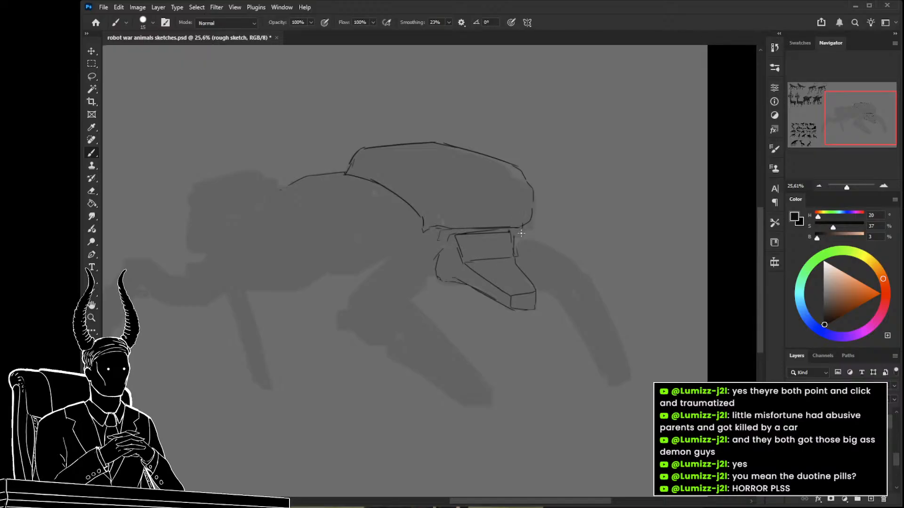
Examine the finished robot animal designs on the same canvas as style reference, including the deer and the cargo and gun carriers.
{"action": "left_click_drag", "start_coordinate": [448, 274], "coordinate": [477, 318]}
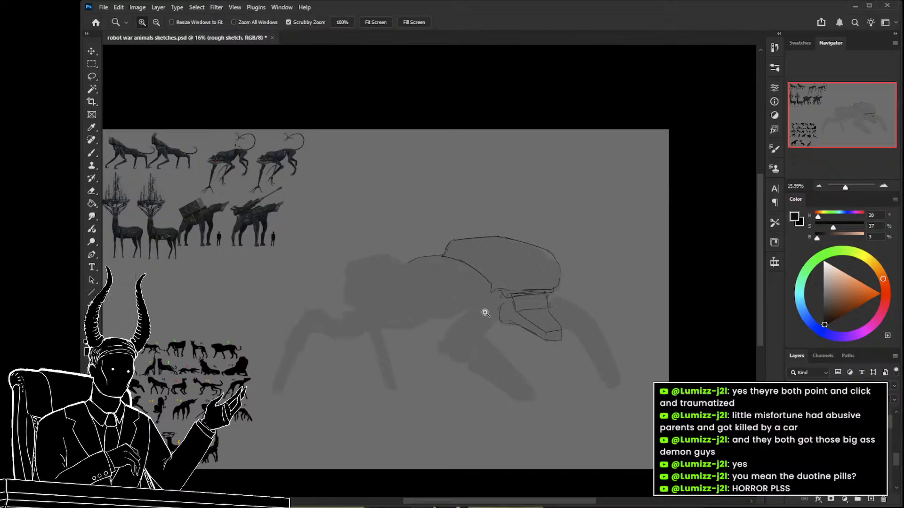
{"action": "left_click_drag", "start_coordinate": [276, 221], "coordinate": [432, 281]}
{"action": "left_click_drag", "start_coordinate": [350, 256], "coordinate": [407, 256]}
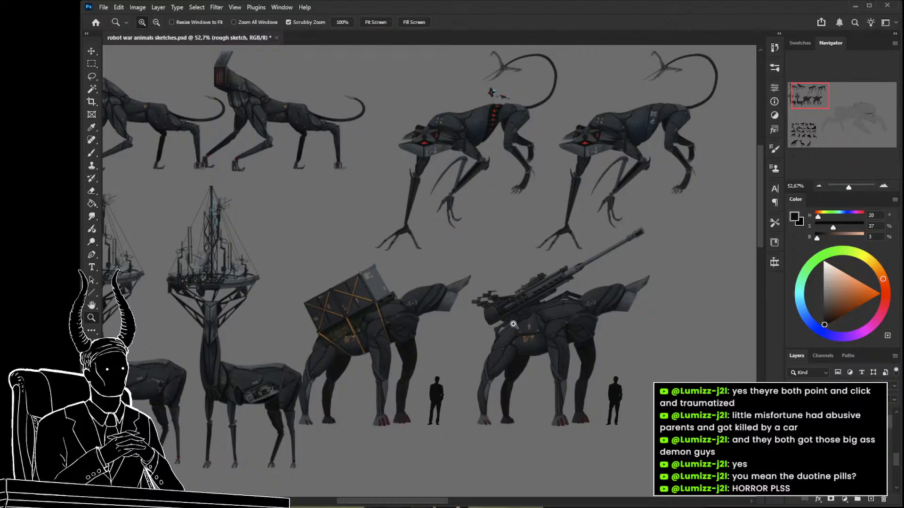
{"action": "left_click_drag", "start_coordinate": [248, 337], "coordinate": [278, 317]}
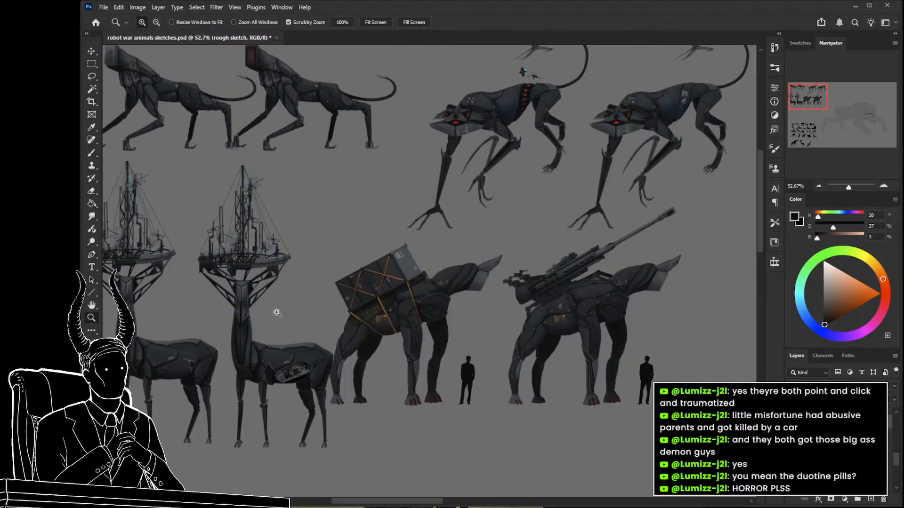
{"action": "key", "text": "space"}
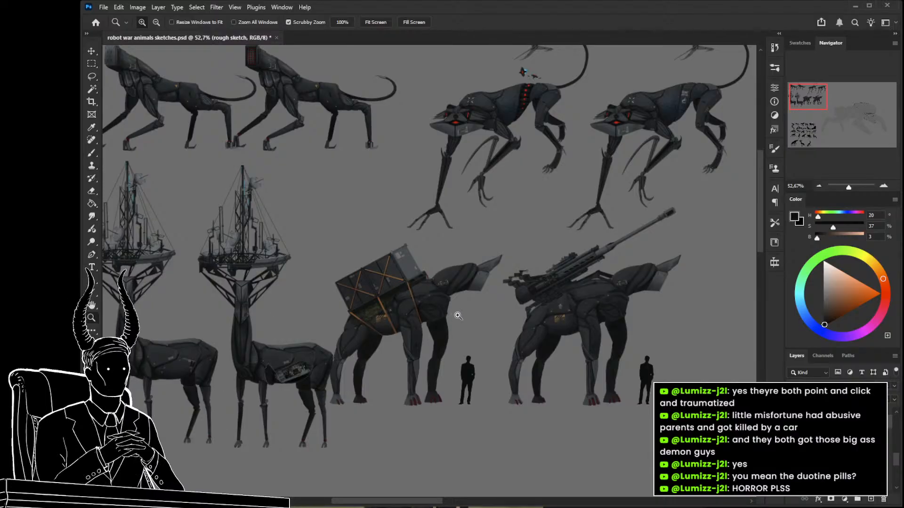
{"action": "left_click_drag", "start_coordinate": [455, 314], "coordinate": [387, 324]}
{"action": "left_click_drag", "start_coordinate": [475, 352], "coordinate": [292, 280]}
{"action": "mouse_move", "coordinate": [598, 338]}
{"action": "left_mouse_down"}
{"action": "mouse_move", "coordinate": [631, 361]}
{"action": "mouse_move", "coordinate": [564, 318]}
{"action": "left_mouse_up"}
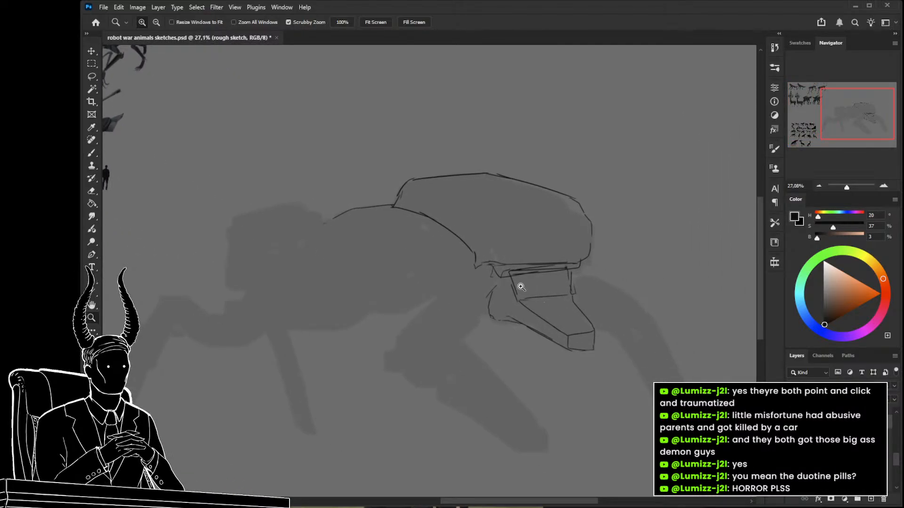
Erase the sloping box section beneath the armor shell with an enlarged eraser, keeping the shell outline.
{"action": "key", "text": "e"}
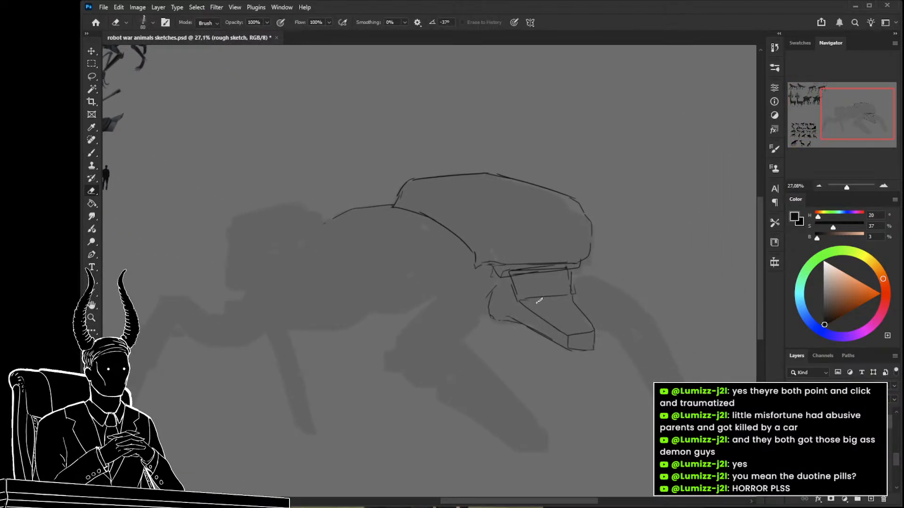
{"action": "left_click", "coordinate": [560, 366]}
{"action": "key", "text": "bracketright"}
{"action": "key", "text": "bracketright"}
{"action": "key", "text": "bracketright"}
{"action": "key", "text": "bracketright"}
{"action": "key", "text": "bracketright"}
{"action": "mouse_move", "coordinate": [518, 290]}
{"action": "left_mouse_down"}
{"action": "mouse_move", "coordinate": [546, 290]}
{"action": "mouse_move", "coordinate": [546, 297]}
{"action": "mouse_move", "coordinate": [507, 293]}
{"action": "mouse_move", "coordinate": [551, 299]}
{"action": "mouse_move", "coordinate": [601, 324]}
{"action": "mouse_move", "coordinate": [565, 335]}
{"action": "mouse_move", "coordinate": [592, 341]}
{"action": "mouse_move", "coordinate": [532, 330]}
{"action": "mouse_move", "coordinate": [608, 349]}
{"action": "left_mouse_up"}
{"action": "key", "text": "b"}
{"action": "key", "text": "e"}
Redraw the block beneath the shell with straight parallel sloping sides, a level crease and a thin rim along its lower edge.
{"action": "key", "text": "b"}
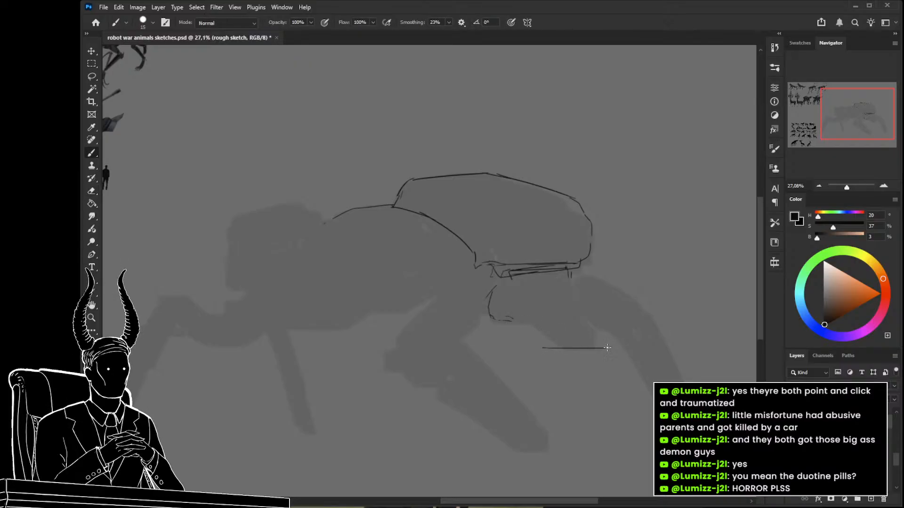
{"action": "left_click_drag", "start_coordinate": [570, 305], "coordinate": [600, 343]}
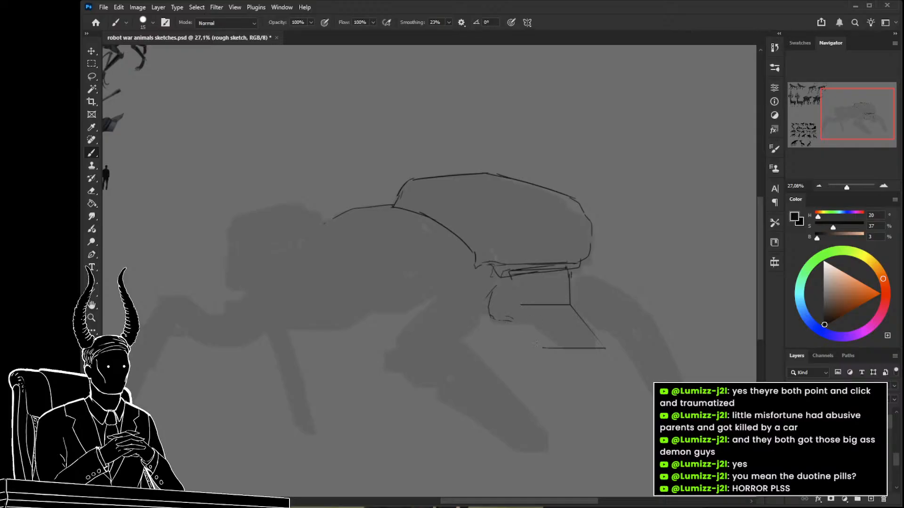
{"action": "left_click_drag", "start_coordinate": [542, 347], "coordinate": [512, 311]}
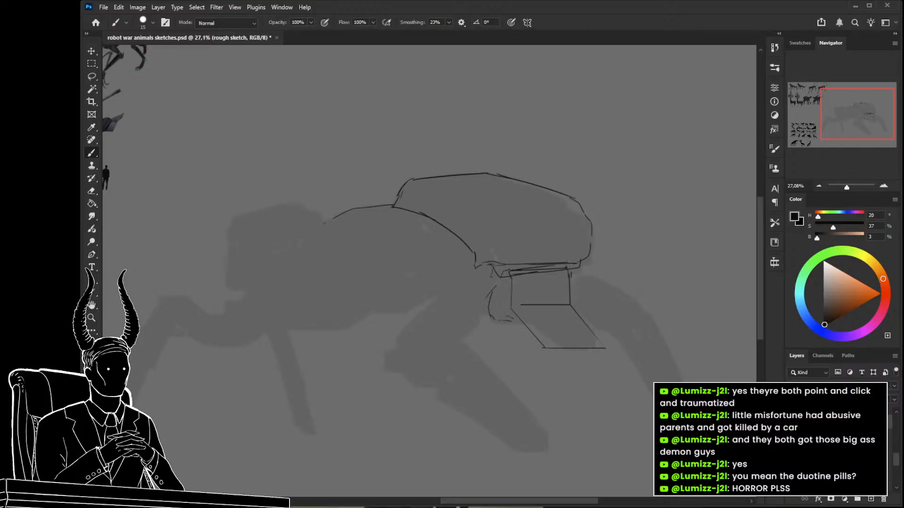
{"action": "left_click_drag", "start_coordinate": [605, 349], "coordinate": [604, 360]}
{"action": "key", "text": "ctrl+z"}
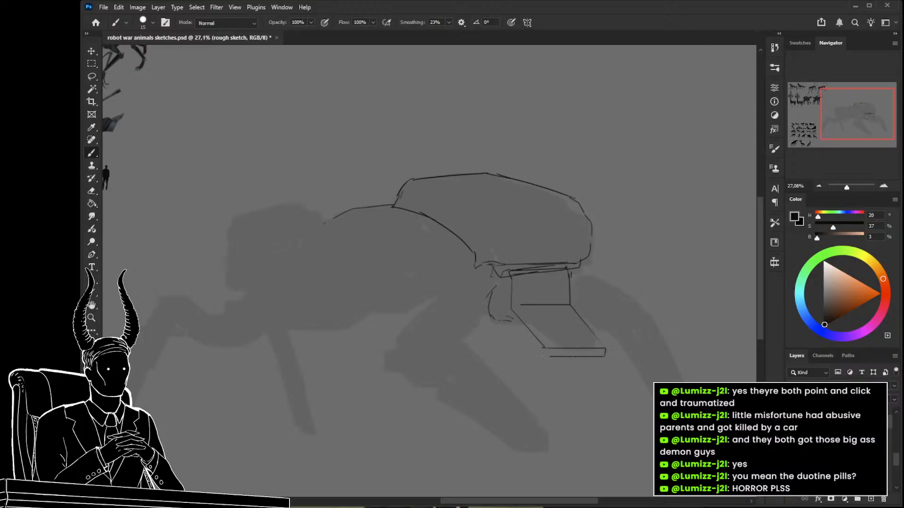
{"action": "left_click_drag", "start_coordinate": [539, 355], "coordinate": [491, 314]}
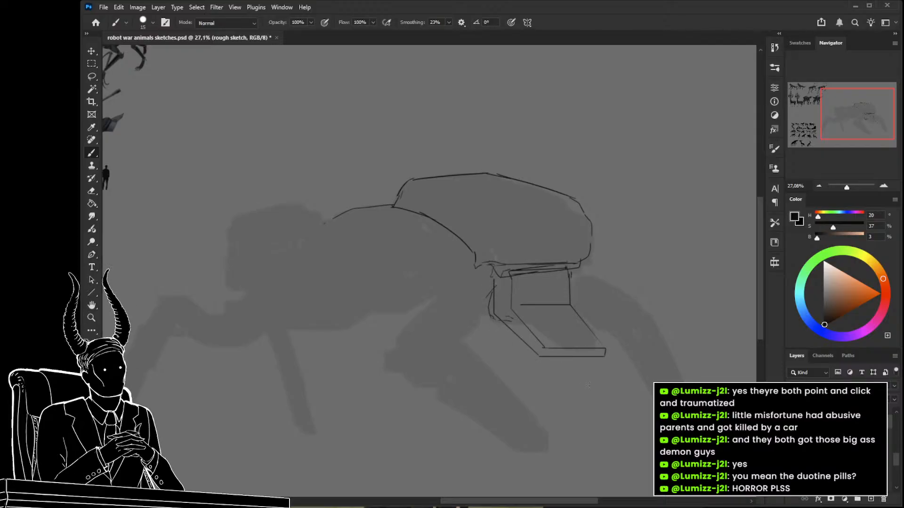
Lasso the block's sloping lower section, skew it horizontally by about -53° and reduce its height to about 82%.
{"action": "key", "text": "l"}
{"action": "mouse_move", "coordinate": [590, 384]}
{"action": "left_mouse_down"}
{"action": "mouse_move", "coordinate": [594, 322]}
{"action": "mouse_move", "coordinate": [579, 313]}
{"action": "mouse_move", "coordinate": [545, 321]}
{"action": "mouse_move", "coordinate": [500, 310]}
{"action": "mouse_move", "coordinate": [619, 378]}
{"action": "mouse_move", "coordinate": [462, 375]}
{"action": "left_mouse_up"}
{"action": "key", "text": "ctrl+t"}
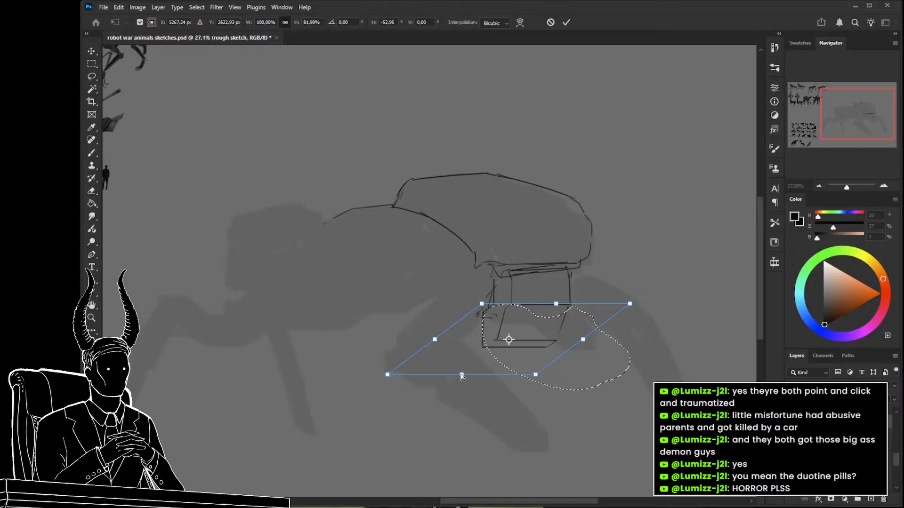
{"action": "key", "text": "Return"}
{"action": "key", "text": "ctrl+d"}
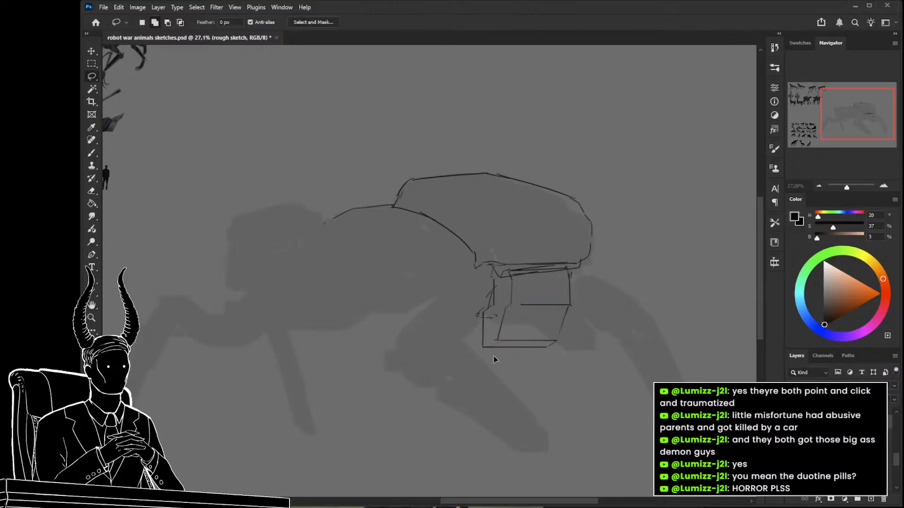
Lasso the whole block beneath the shell and nudge it slightly down and to the right.
{"action": "mouse_move", "coordinate": [575, 350]}
{"action": "left_mouse_down"}
{"action": "mouse_move", "coordinate": [576, 274]}
{"action": "mouse_move", "coordinate": [538, 261]}
{"action": "mouse_move", "coordinate": [457, 292]}
{"action": "mouse_move", "coordinate": [487, 362]}
{"action": "mouse_move", "coordinate": [577, 355]}
{"action": "mouse_move", "coordinate": [538, 379]}
{"action": "mouse_move", "coordinate": [534, 347]}
{"action": "left_mouse_up"}
{"action": "key", "text": "ctrl+t"}
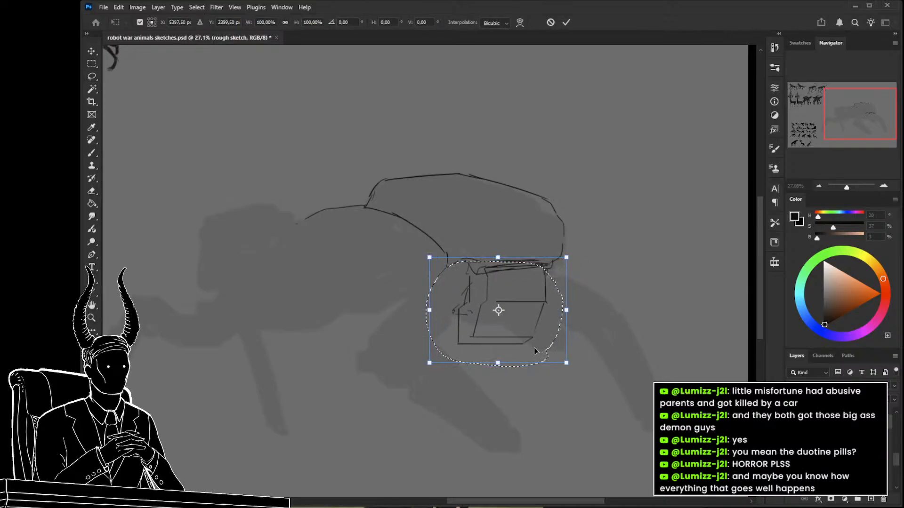
{"action": "key", "text": "Return"}
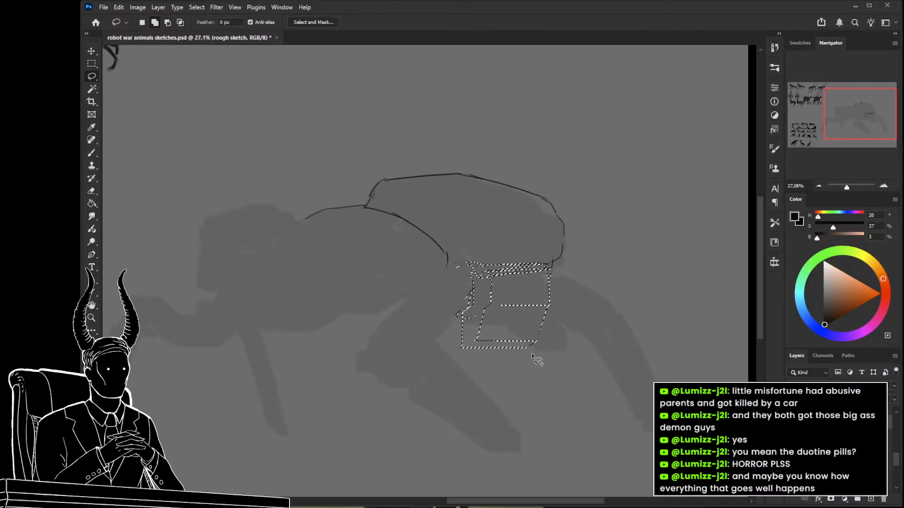
{"action": "key", "text": "ctrl+d"}
Erase the horizontal crease line inside the block beneath the shell.
{"action": "mouse_move", "coordinate": [564, 331]}
{"action": "left_mouse_down"}
{"action": "mouse_move", "coordinate": [521, 323]}
{"action": "mouse_move", "coordinate": [557, 344]}
{"action": "mouse_move", "coordinate": [574, 323]}
{"action": "mouse_move", "coordinate": [527, 298]}
{"action": "mouse_move", "coordinate": [513, 308]}
{"action": "mouse_move", "coordinate": [527, 311]}
{"action": "left_mouse_up"}
{"action": "key", "text": "e"}
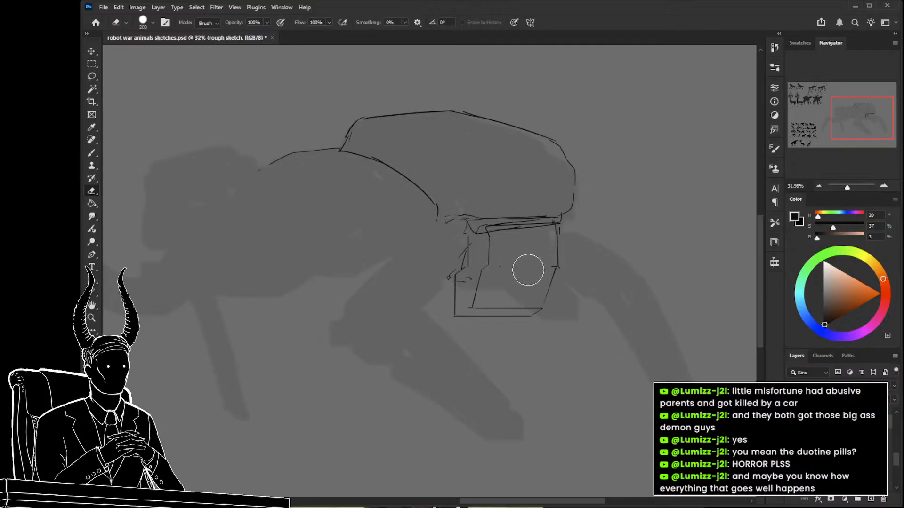
{"action": "left_click_drag", "start_coordinate": [534, 283], "coordinate": [513, 283]}
Sketch a second angular block overlapping the first, sloping down and right to a short vertical end.
{"action": "key", "text": "b"}
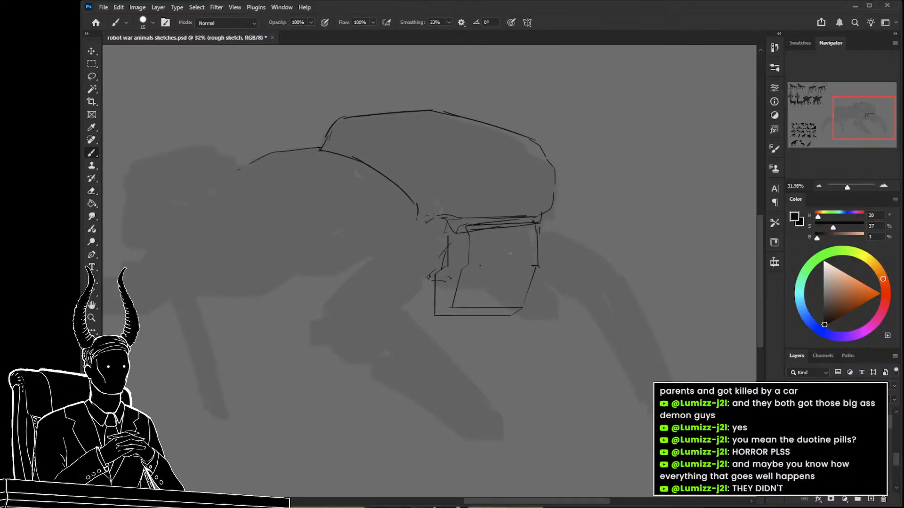
{"action": "mouse_move", "coordinate": [491, 252]}
{"action": "left_mouse_down"}
{"action": "mouse_move", "coordinate": [513, 251]}
{"action": "mouse_move", "coordinate": [537, 267]}
{"action": "left_mouse_up"}
{"action": "mouse_move", "coordinate": [534, 267]}
{"action": "left_mouse_down"}
{"action": "mouse_move", "coordinate": [556, 296]}
{"action": "mouse_move", "coordinate": [518, 319]}
{"action": "left_mouse_up"}
{"action": "left_click_drag", "start_coordinate": [480, 268], "coordinate": [515, 313]}
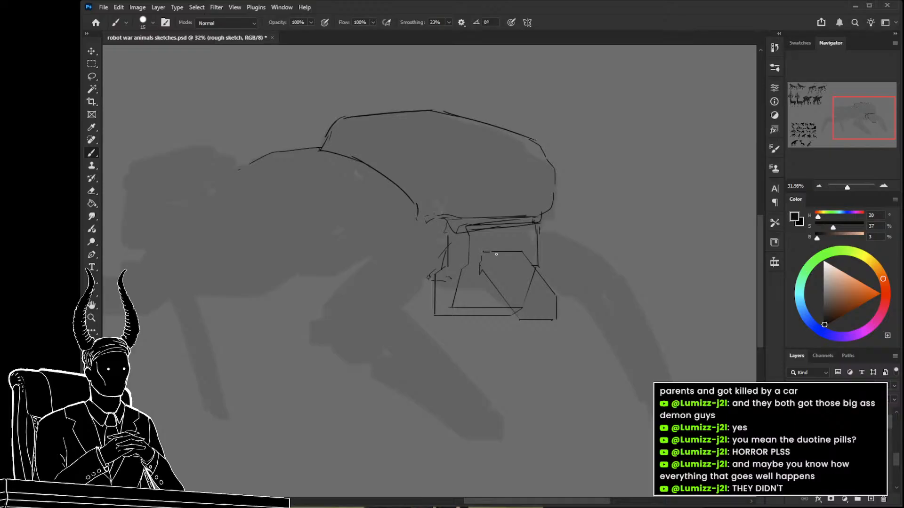
Erase the overlapping line inside the second angular block and sketch its rectangular front face and long upper edge.
{"action": "key", "text": "e"}
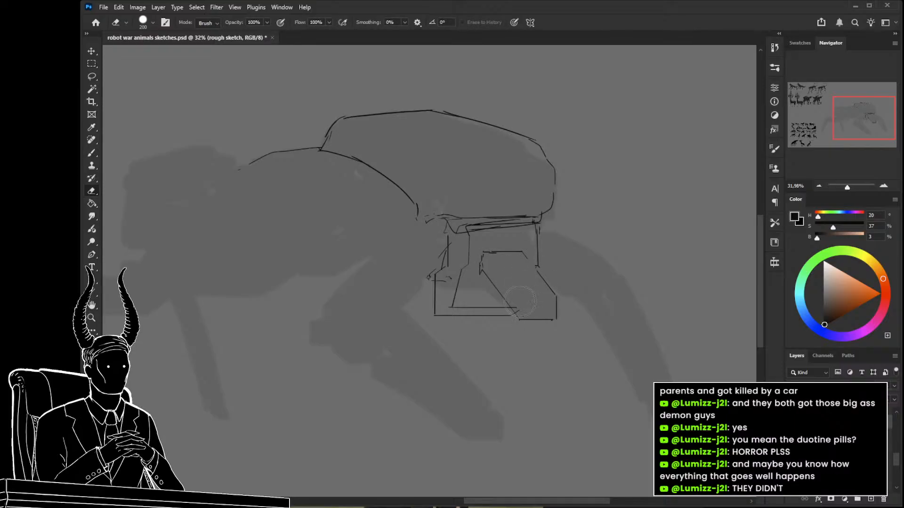
{"action": "key", "text": "b"}
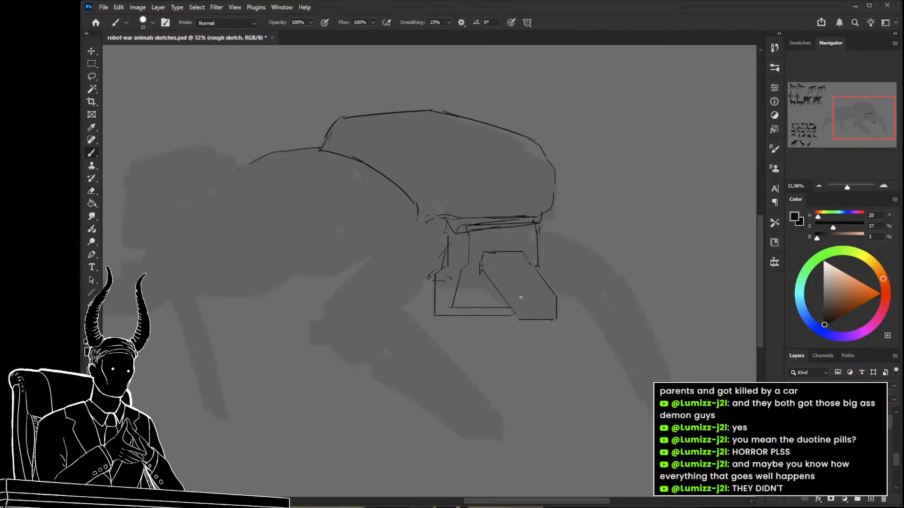
{"action": "left_click_drag", "start_coordinate": [557, 297], "coordinate": [522, 296]}
{"action": "left_click_drag", "start_coordinate": [486, 255], "coordinate": [520, 297]}
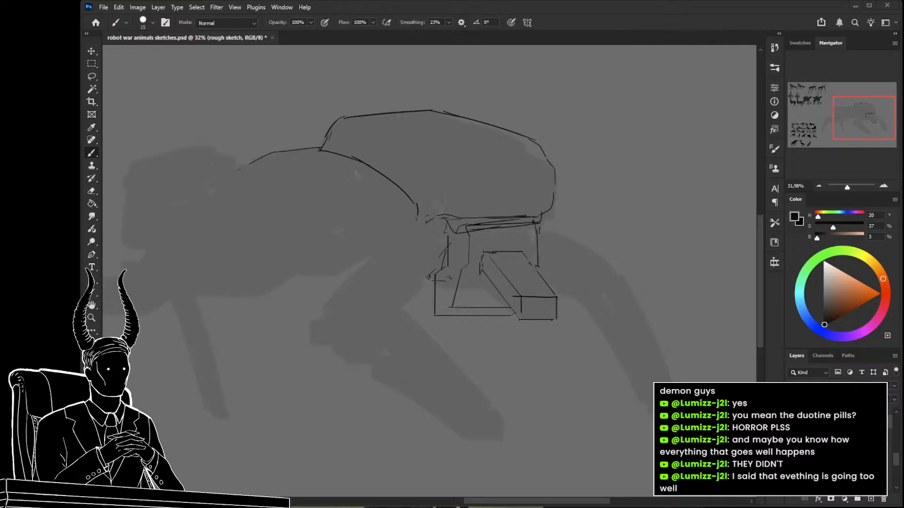
Erase the two overlapping lower blocks, keeping only the upright upper section beneath the shell.
{"action": "key", "text": "e"}
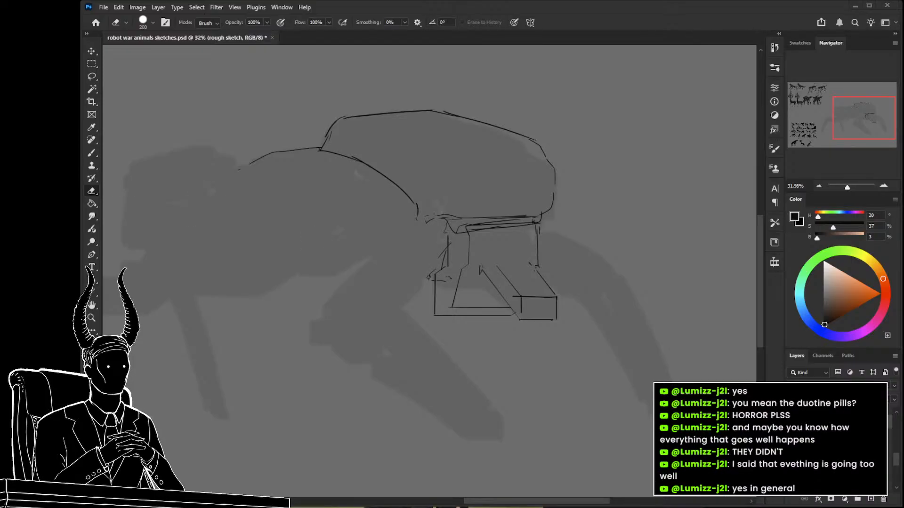
{"action": "mouse_move", "coordinate": [509, 273]}
{"action": "left_mouse_down"}
{"action": "mouse_move", "coordinate": [545, 293]}
{"action": "mouse_move", "coordinate": [524, 315]}
{"action": "mouse_move", "coordinate": [475, 311]}
{"action": "mouse_move", "coordinate": [467, 281]}
{"action": "left_mouse_up"}
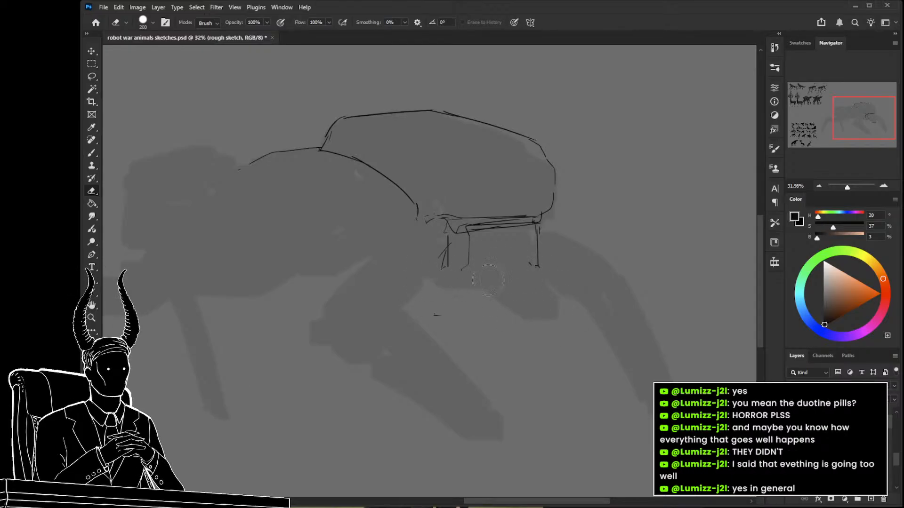
{"action": "left_click_drag", "start_coordinate": [472, 316], "coordinate": [442, 320]}
Sketch a new lower section for the block with a flat base, a straight rear side and parallel slanted front edges.
{"action": "key", "text": "b"}
{"action": "left_click_drag", "start_coordinate": [433, 259], "coordinate": [451, 306]}
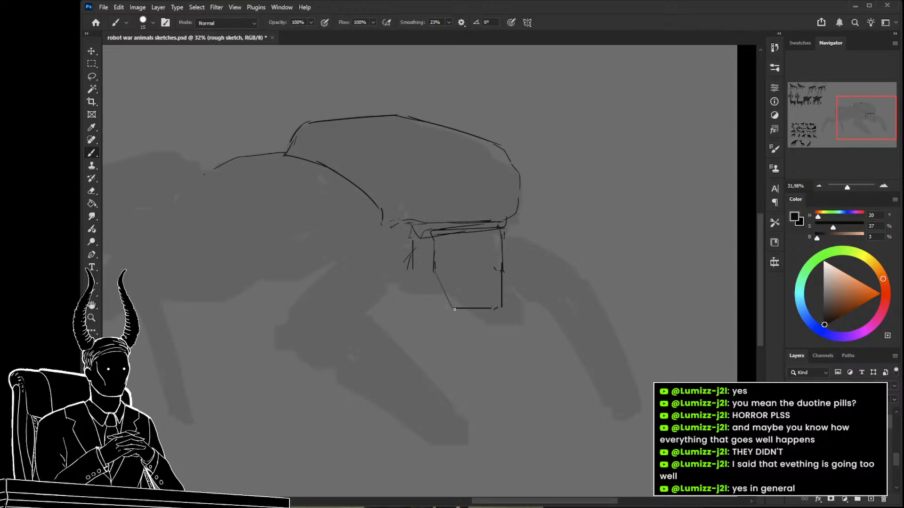
{"action": "left_click_drag", "start_coordinate": [441, 309], "coordinate": [427, 309]}
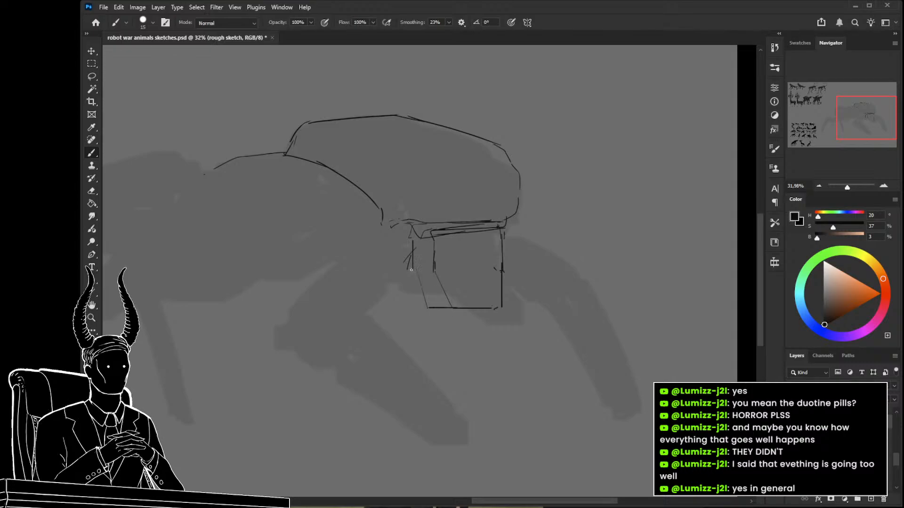
{"action": "mouse_move", "coordinate": [412, 269]}
{"action": "left_mouse_down"}
{"action": "mouse_move", "coordinate": [433, 309]}
{"action": "mouse_move", "coordinate": [416, 277]}
{"action": "mouse_move", "coordinate": [404, 316]}
{"action": "left_mouse_up"}
Lasso the whole block beneath the shell, move it down and to the right with Free Transform, and deselect it.
{"action": "key", "text": "z"}
{"action": "mouse_move", "coordinate": [397, 280]}
{"action": "left_mouse_down"}
{"action": "mouse_move", "coordinate": [439, 297]}
{"action": "mouse_move", "coordinate": [429, 280]}
{"action": "left_mouse_up"}
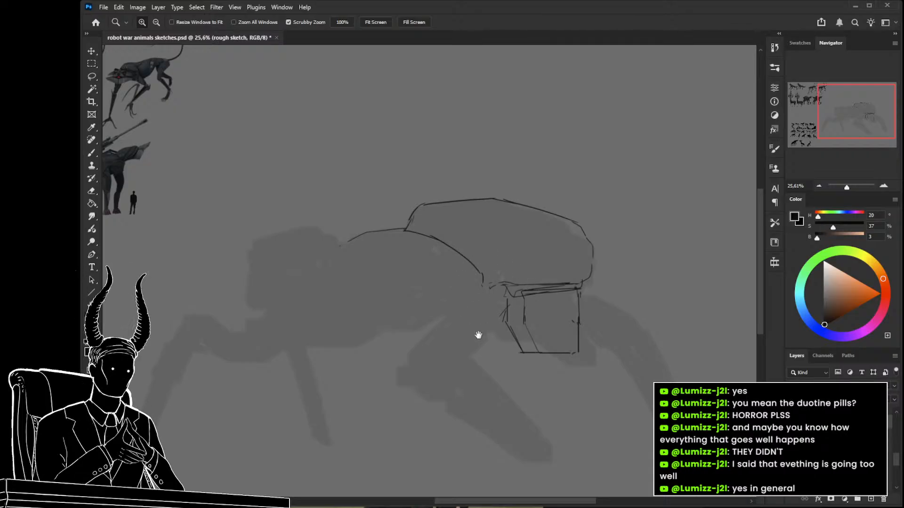
{"action": "left_click_drag", "start_coordinate": [480, 335], "coordinate": [454, 316]}
{"action": "key", "text": "l"}
{"action": "mouse_move", "coordinate": [567, 321]}
{"action": "left_mouse_down"}
{"action": "mouse_move", "coordinate": [546, 281]}
{"action": "mouse_move", "coordinate": [474, 275]}
{"action": "mouse_move", "coordinate": [565, 359]}
{"action": "mouse_move", "coordinate": [587, 347]}
{"action": "mouse_move", "coordinate": [578, 359]}
{"action": "left_mouse_up"}
{"action": "key", "text": "ctrl+t"}
{"action": "key", "text": "Return"}
{"action": "key", "text": "ctrl+d"}
Sketch a flared rim across the top of the moved block and slanted edges for its projecting rear corner.
{"action": "key", "text": "b"}
{"action": "mouse_move", "coordinate": [434, 287]}
{"action": "left_mouse_down"}
{"action": "mouse_move", "coordinate": [520, 312]}
{"action": "mouse_move", "coordinate": [450, 282]}
{"action": "left_mouse_up"}
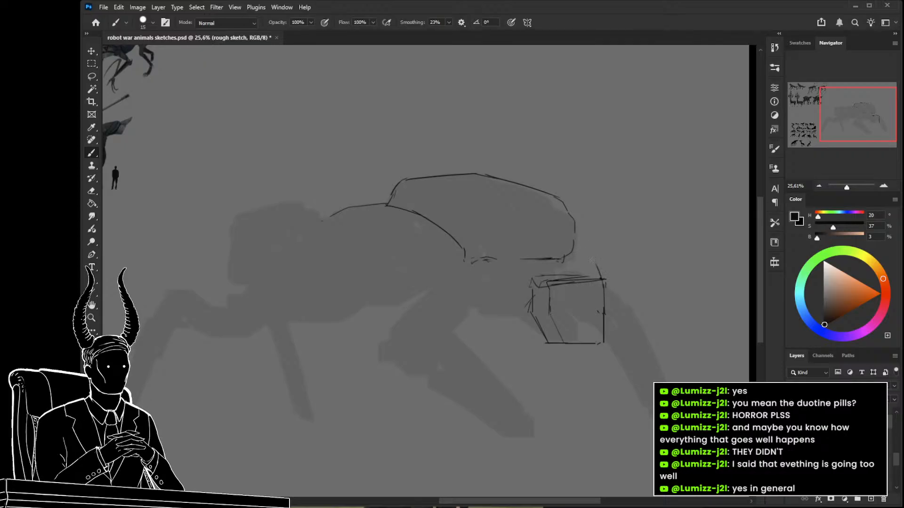
{"action": "key", "text": "ctrl+z"}
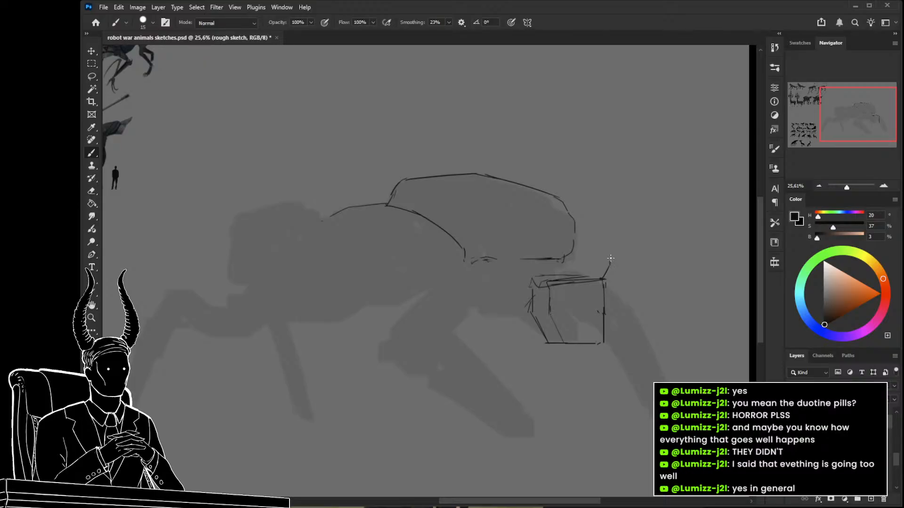
{"action": "mouse_move", "coordinate": [610, 258]}
{"action": "left_mouse_down"}
{"action": "mouse_move", "coordinate": [563, 260]}
{"action": "mouse_move", "coordinate": [572, 259]}
{"action": "mouse_move", "coordinate": [577, 283]}
{"action": "left_mouse_up"}
{"action": "key", "text": "ctrl+z"}
{"action": "left_click_drag", "start_coordinate": [518, 262], "coordinate": [538, 284]}
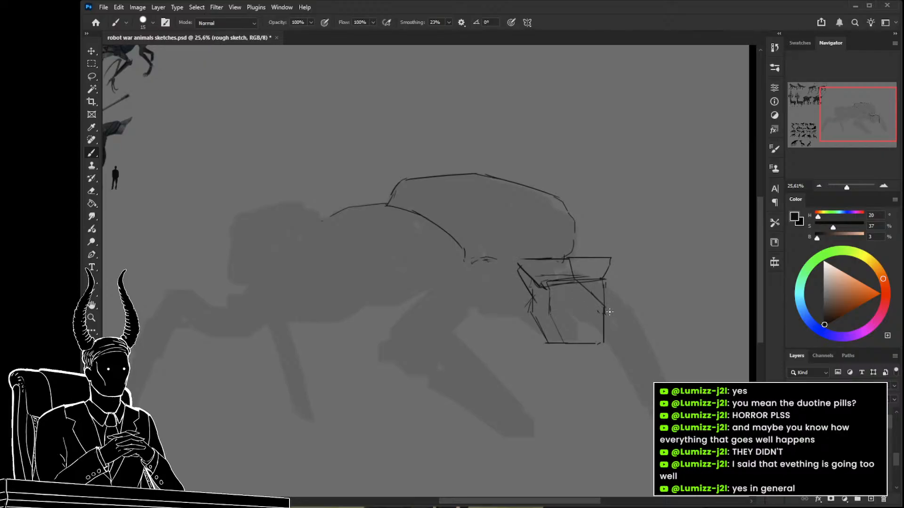
{"action": "left_click_drag", "start_coordinate": [612, 315], "coordinate": [603, 343]}
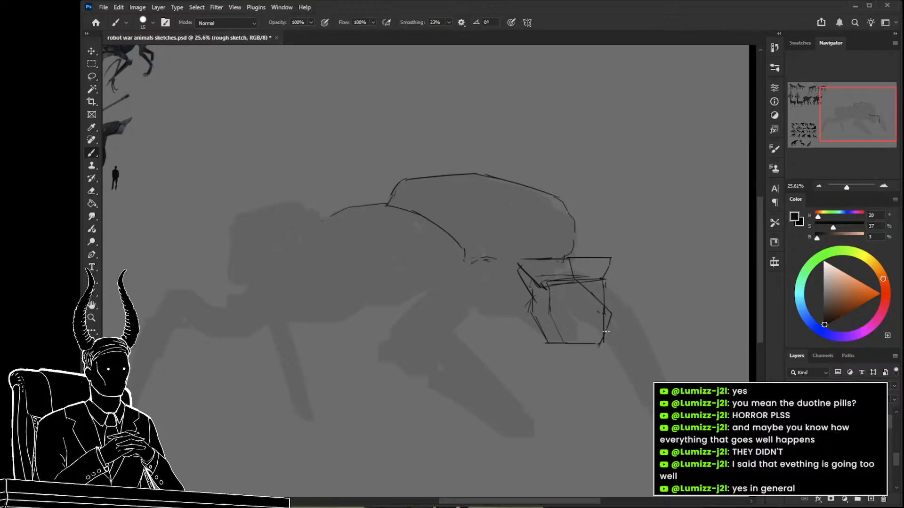
Erase the block's vertical rear edge and sketch a sloping box with a four-sided end face projecting from it.
{"action": "key", "text": "e"}
{"action": "mouse_move", "coordinate": [598, 318]}
{"action": "left_mouse_down"}
{"action": "mouse_move", "coordinate": [601, 292]}
{"action": "mouse_move", "coordinate": [614, 310]}
{"action": "left_mouse_up"}
{"action": "key", "text": "b"}
{"action": "key", "text": "ctrl+z"}
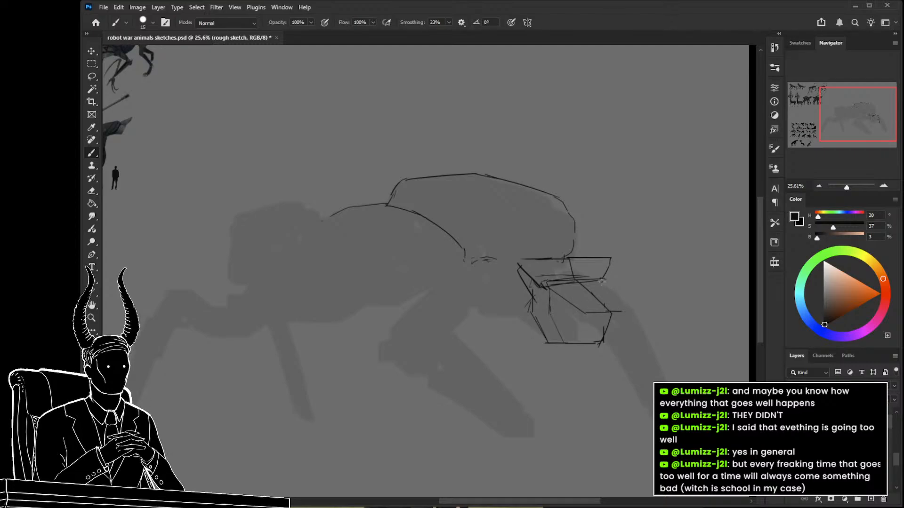
{"action": "mouse_move", "coordinate": [625, 312]}
{"action": "left_mouse_down"}
{"action": "mouse_move", "coordinate": [615, 340]}
{"action": "mouse_move", "coordinate": [549, 368]}
{"action": "mouse_move", "coordinate": [581, 376]}
{"action": "left_mouse_up"}
{"action": "key", "text": "z"}
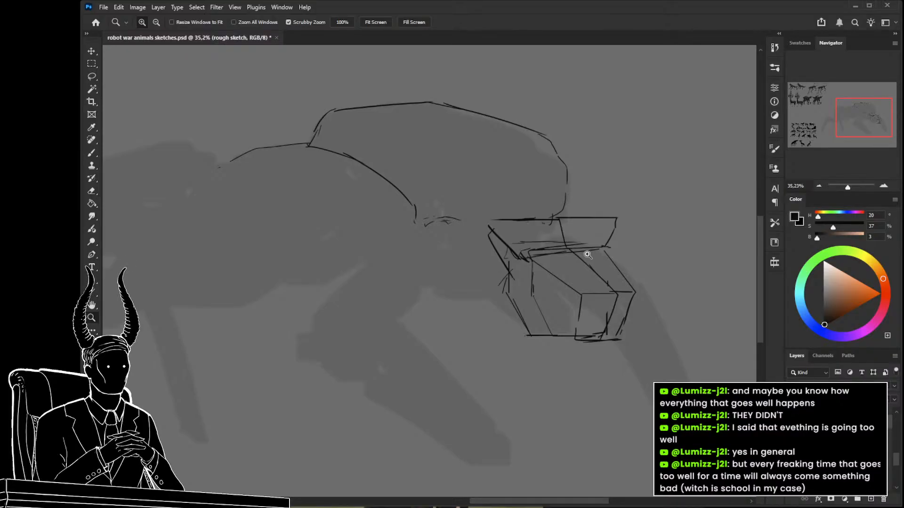
{"action": "mouse_move", "coordinate": [498, 323]}
{"action": "left_mouse_down"}
{"action": "mouse_move", "coordinate": [468, 323]}
{"action": "mouse_move", "coordinate": [473, 335]}
{"action": "mouse_move", "coordinate": [504, 318]}
{"action": "mouse_move", "coordinate": [497, 316]}
{"action": "left_mouse_up"}
{"action": "mouse_move", "coordinate": [469, 269]}
{"action": "left_mouse_down"}
{"action": "mouse_move", "coordinate": [535, 264]}
{"action": "mouse_move", "coordinate": [486, 280]}
{"action": "mouse_move", "coordinate": [499, 306]}
{"action": "mouse_move", "coordinate": [525, 297]}
{"action": "mouse_move", "coordinate": [511, 312]}
{"action": "mouse_move", "coordinate": [535, 282]}
{"action": "left_mouse_up"}
{"action": "left_click_drag", "start_coordinate": [513, 245], "coordinate": [468, 240]}
{"action": "key", "text": "e"}
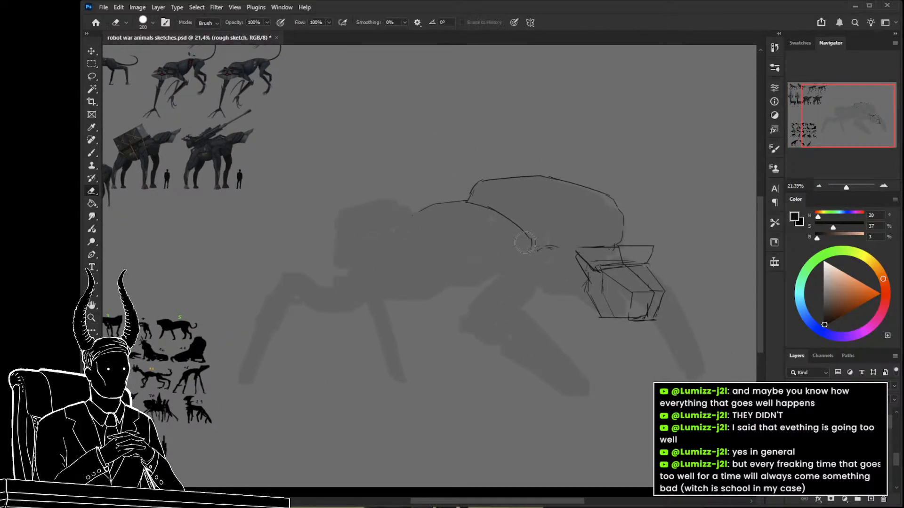
{"action": "left_click_drag", "start_coordinate": [469, 202], "coordinate": [533, 250]}
{"action": "key", "text": "b"}
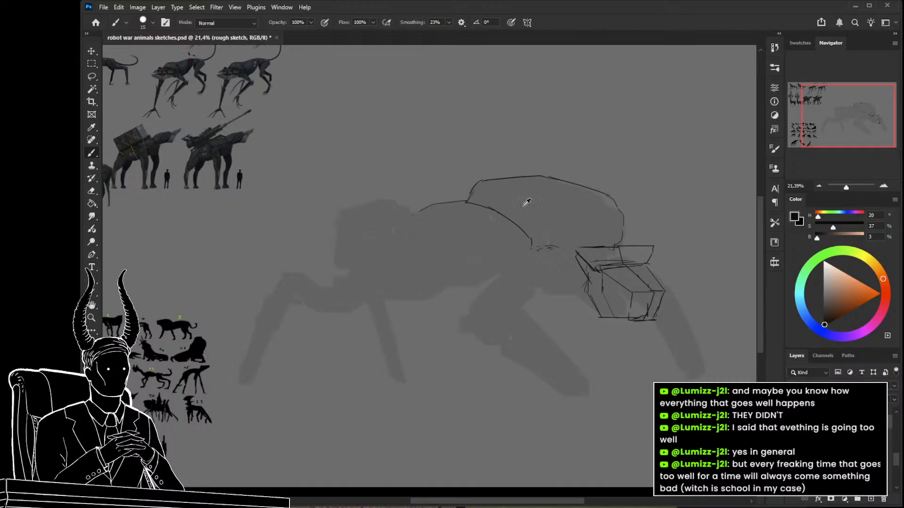
Try to sketch a rectangular panel on the lower rear side of the shell.
{"action": "left_click_drag", "start_coordinate": [545, 234], "coordinate": [510, 235]}
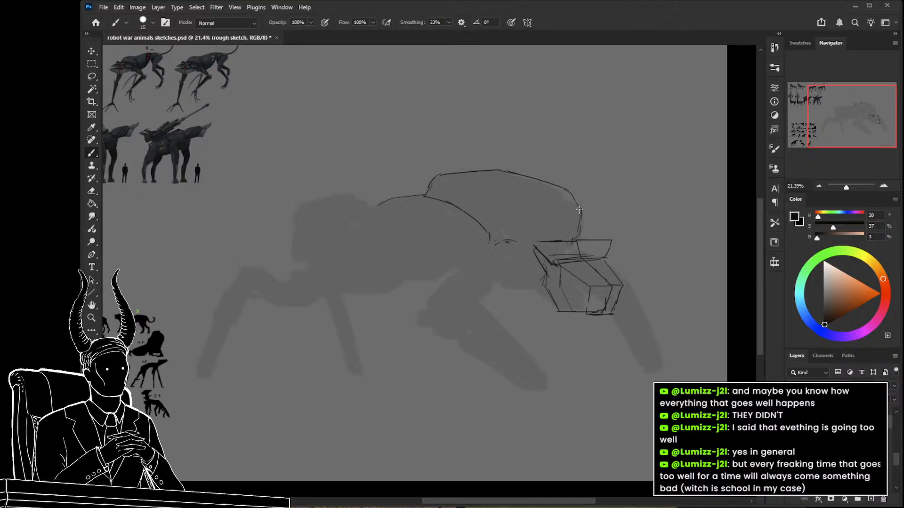
{"action": "mouse_move", "coordinate": [546, 210]}
{"action": "left_mouse_down"}
{"action": "mouse_move", "coordinate": [502, 209]}
{"action": "mouse_move", "coordinate": [504, 241]}
{"action": "left_mouse_up"}
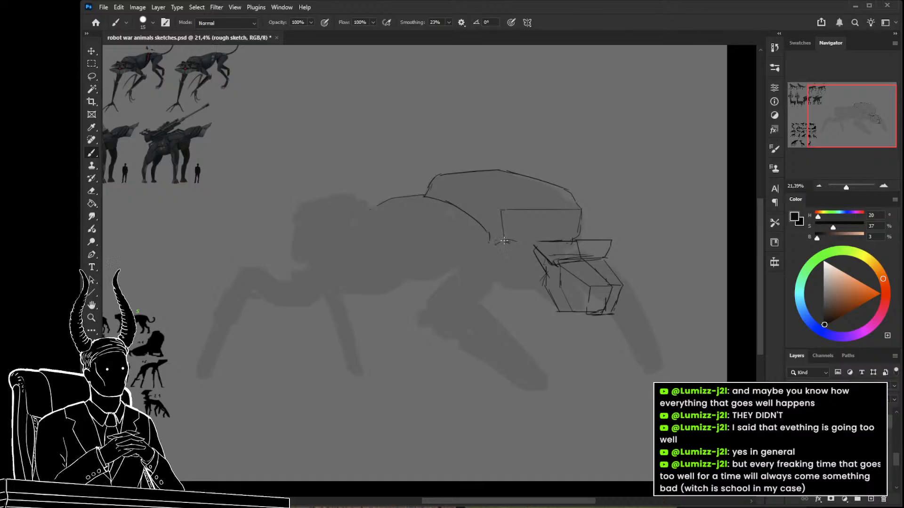
{"action": "left_click_drag", "start_coordinate": [578, 237], "coordinate": [506, 241]}
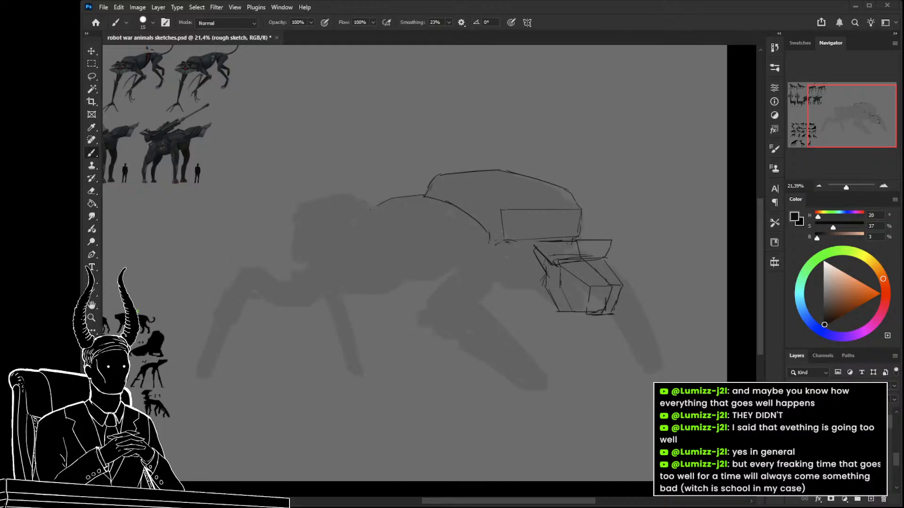
{"action": "key", "text": "ctrl+z"}
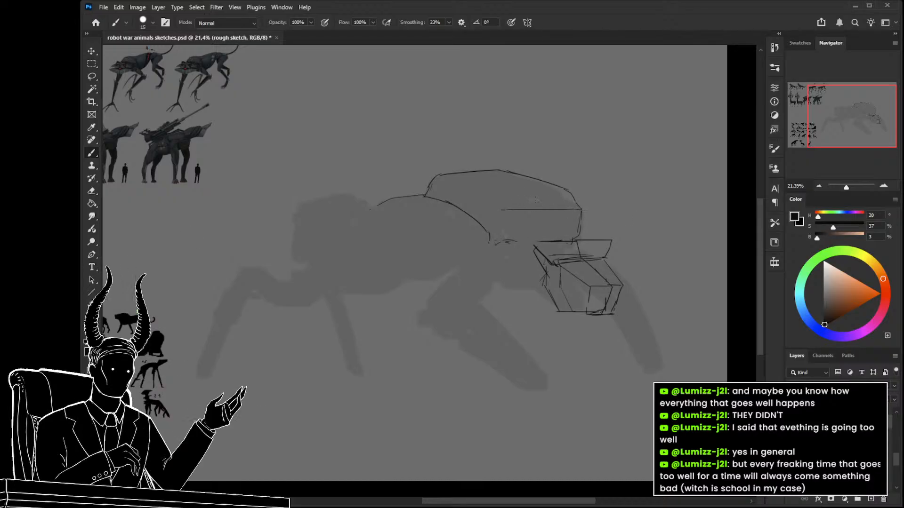
{"action": "mouse_move", "coordinate": [483, 172]}
{"action": "left_mouse_down"}
{"action": "mouse_move", "coordinate": [498, 217]}
{"action": "mouse_move", "coordinate": [466, 192]}
{"action": "mouse_move", "coordinate": [654, 186]}
{"action": "mouse_move", "coordinate": [547, 213]}
{"action": "mouse_move", "coordinate": [512, 240]}
{"action": "mouse_move", "coordinate": [501, 232]}
{"action": "left_mouse_up"}
{"action": "key", "text": "ctrl+z"}
{"action": "key", "text": "ctrl+z"}
{"action": "key", "text": "ctrl+z"}
Erase the shell's rounded rear edge, redraw it as an angled corner, and add a ridge line along its lower side.
{"action": "key", "text": "e"}
{"action": "left_click_drag", "start_coordinate": [370, 226], "coordinate": [451, 229]}
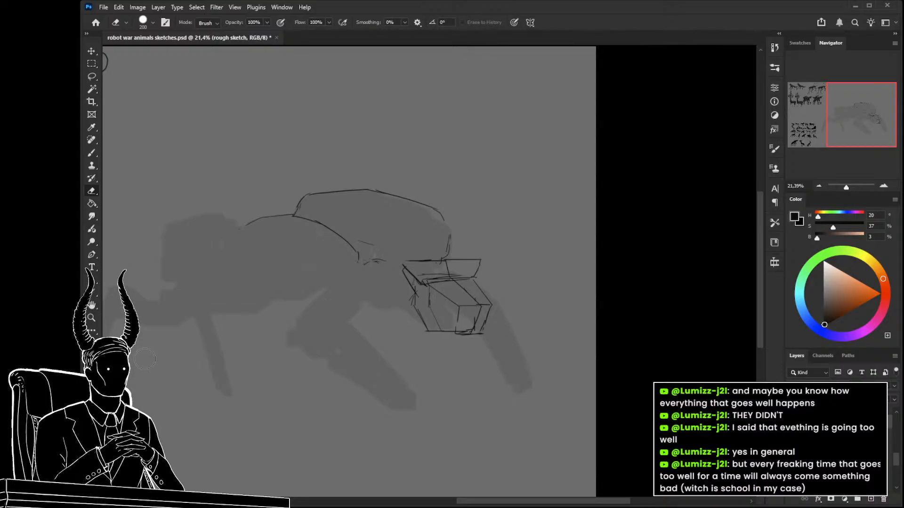
{"action": "key", "text": "b"}
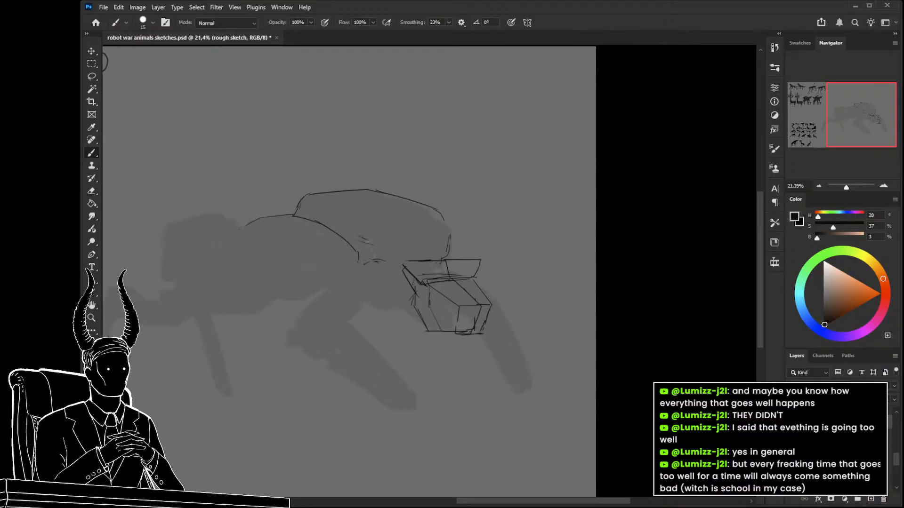
{"action": "mouse_move", "coordinate": [376, 242]}
{"action": "left_mouse_down"}
{"action": "mouse_move", "coordinate": [425, 243]}
{"action": "mouse_move", "coordinate": [460, 230]}
{"action": "mouse_move", "coordinate": [454, 223]}
{"action": "left_mouse_up"}
{"action": "key", "text": "ctrl+z"}
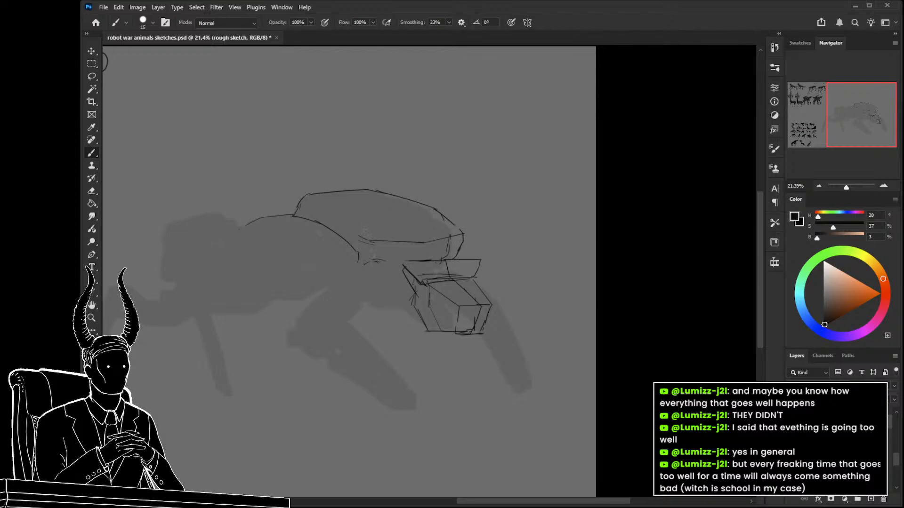
{"action": "left_click_drag", "start_coordinate": [314, 222], "coordinate": [366, 241]}
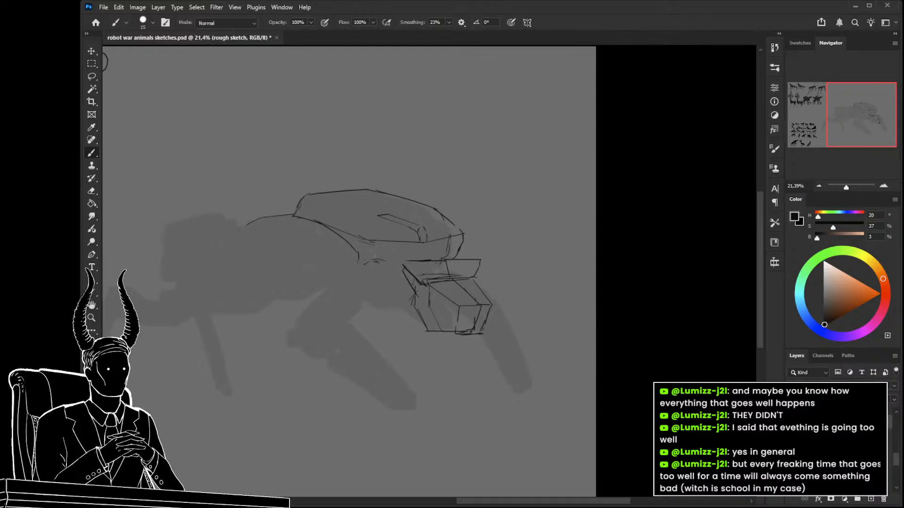
Sketch a long cylindrical gun barrel with a round muzzle, sloping down from the shell's side past its rear edge.
{"action": "left_click_drag", "start_coordinate": [423, 226], "coordinate": [489, 204]}
{"action": "key", "text": "ctrl+z"}
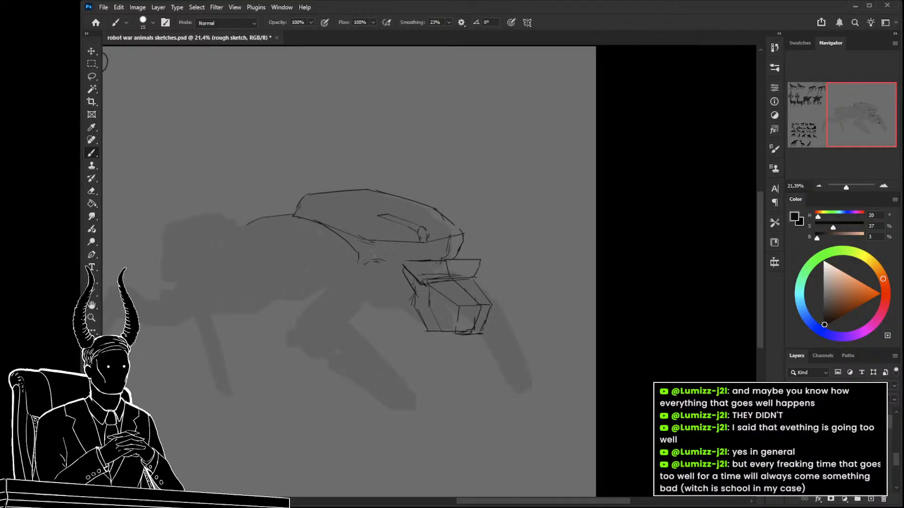
{"action": "left_click_drag", "start_coordinate": [422, 234], "coordinate": [515, 254]}
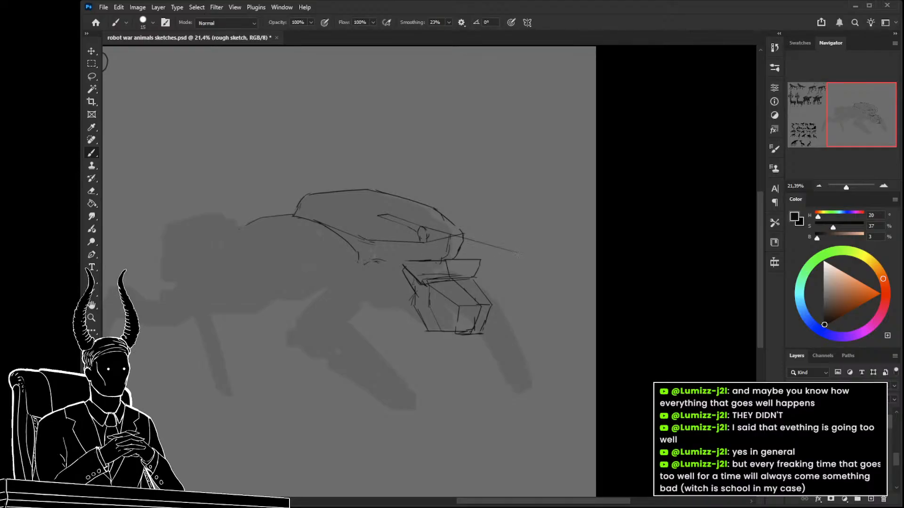
{"action": "mouse_move", "coordinate": [429, 240]}
{"action": "left_mouse_down"}
{"action": "mouse_move", "coordinate": [516, 266]}
{"action": "mouse_move", "coordinate": [465, 276]}
{"action": "mouse_move", "coordinate": [516, 294]}
{"action": "mouse_move", "coordinate": [488, 291]}
{"action": "mouse_move", "coordinate": [496, 299]}
{"action": "left_mouse_up"}
Sketch a rounded front end on the shell, a long sloping panel line along its side and short vertical marks below.
{"action": "key", "text": "ctrl+space"}
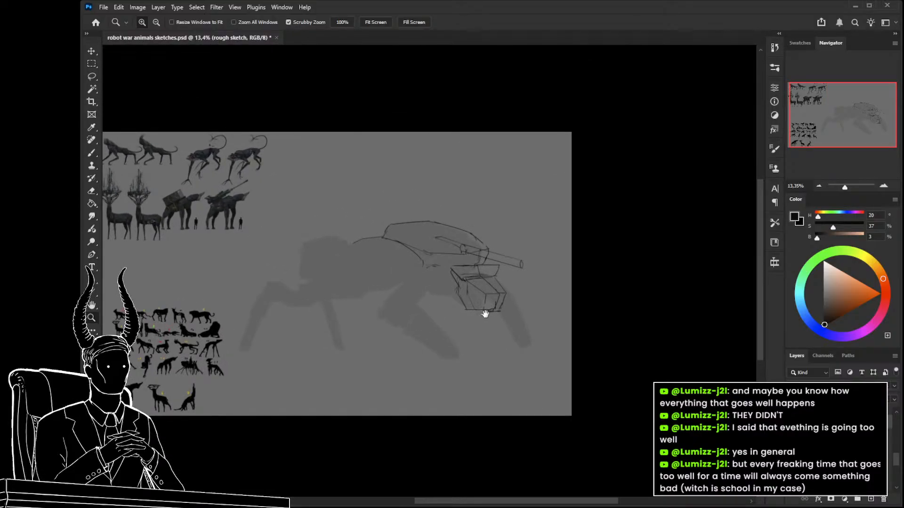
{"action": "left_click_drag", "start_coordinate": [486, 314], "coordinate": [508, 317]}
{"action": "left_click_drag", "start_coordinate": [449, 293], "coordinate": [530, 324]}
{"action": "left_click_drag", "start_coordinate": [449, 288], "coordinate": [464, 286]}
{"action": "key", "text": "b"}
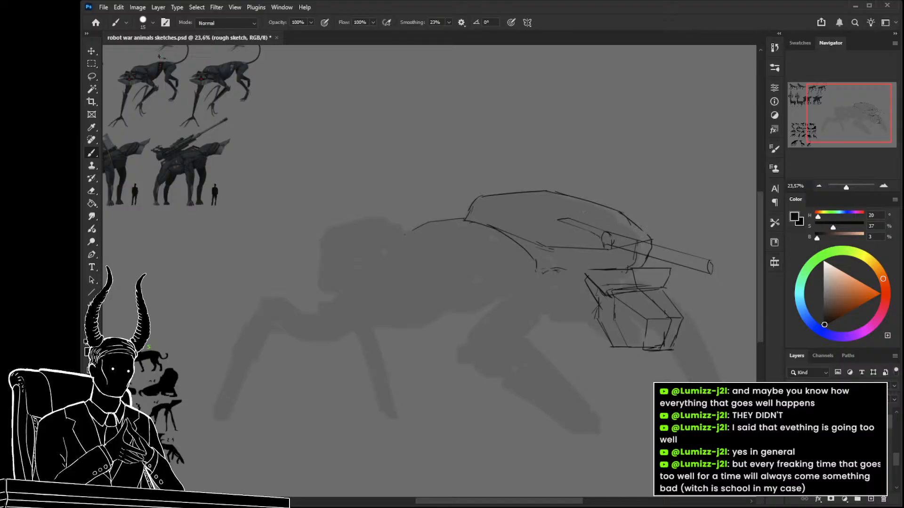
{"action": "mouse_move", "coordinate": [540, 189]}
{"action": "left_mouse_down"}
{"action": "mouse_move", "coordinate": [466, 199]}
{"action": "mouse_move", "coordinate": [464, 218]}
{"action": "mouse_move", "coordinate": [554, 233]}
{"action": "mouse_move", "coordinate": [579, 270]}
{"action": "left_mouse_up"}
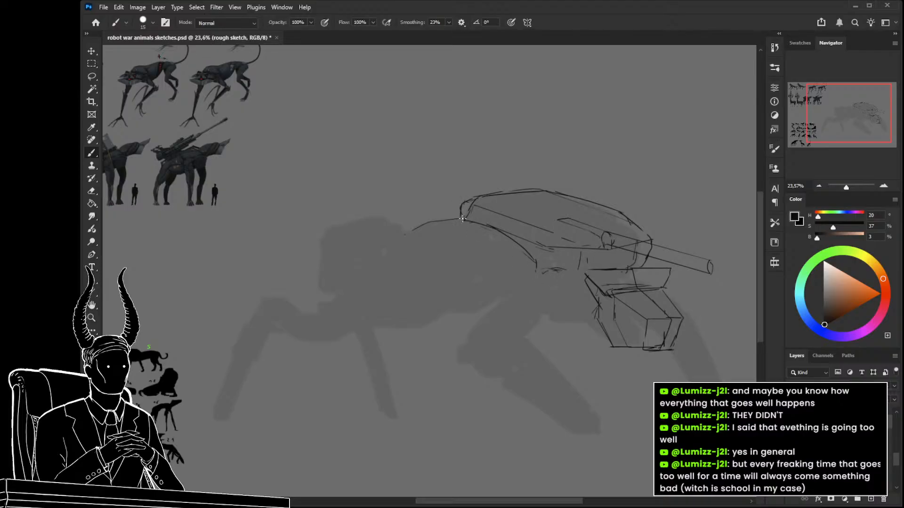
{"action": "left_click_drag", "start_coordinate": [462, 216], "coordinate": [462, 258]}
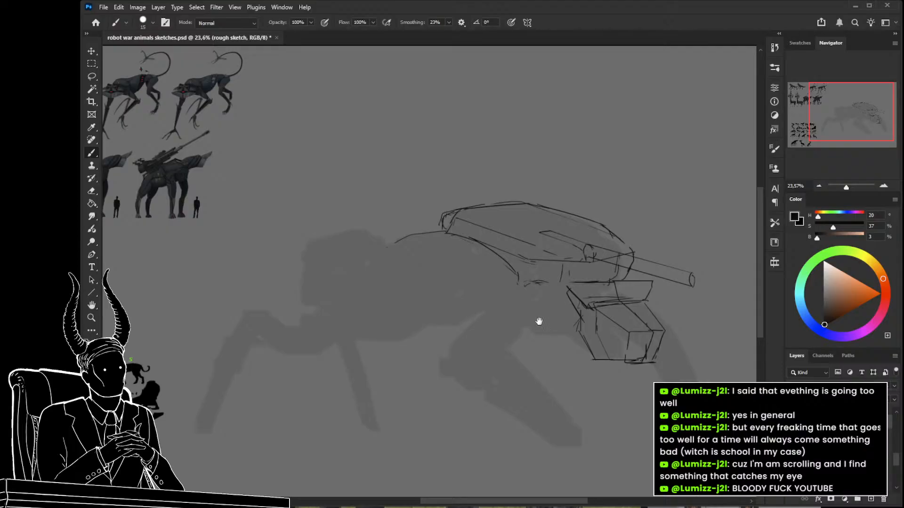
Outline the near rear leg with a rounded top tapering to a flat foot, and the far rear leg emerging behind the mechanical block.
{"action": "left_click_drag", "start_coordinate": [542, 325], "coordinate": [514, 285]}
{"action": "left_click_drag", "start_coordinate": [464, 335], "coordinate": [450, 313]}
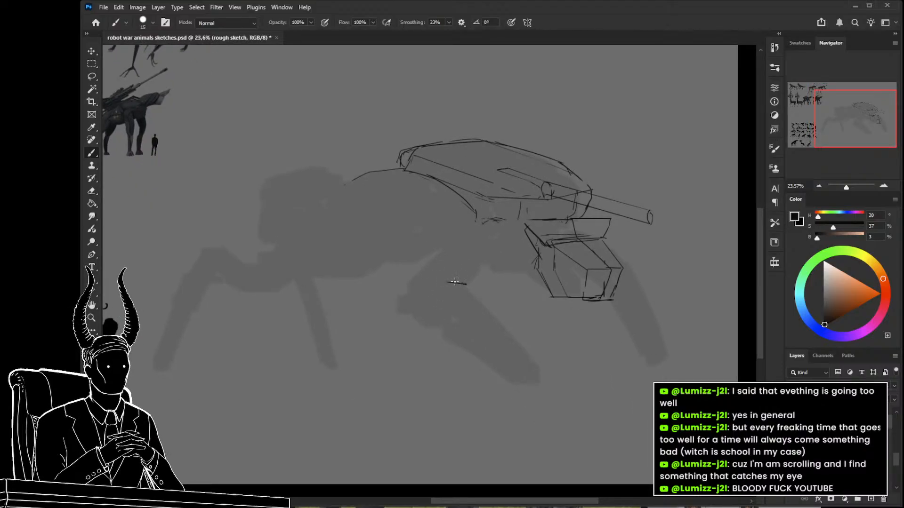
{"action": "mouse_move", "coordinate": [468, 286]}
{"action": "left_mouse_down"}
{"action": "mouse_move", "coordinate": [432, 276]}
{"action": "mouse_move", "coordinate": [411, 292]}
{"action": "left_mouse_up"}
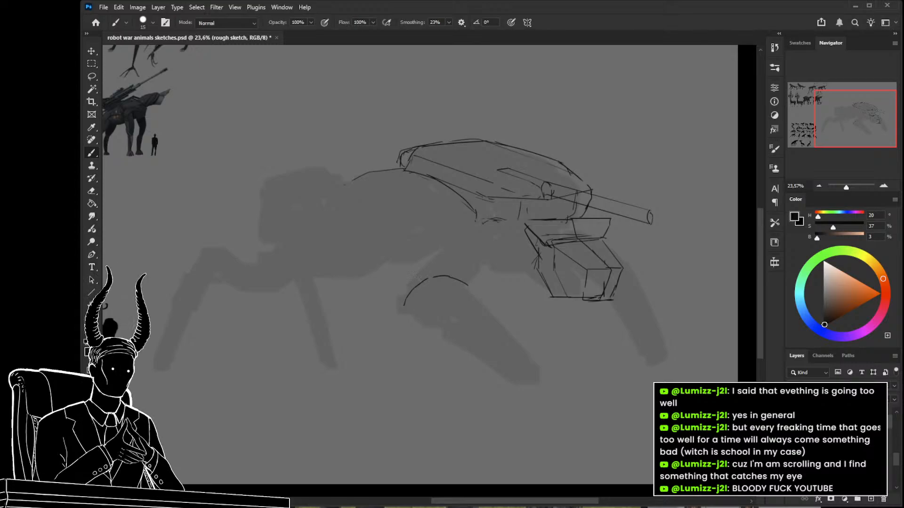
{"action": "mouse_move", "coordinate": [447, 298]}
{"action": "left_mouse_down"}
{"action": "mouse_move", "coordinate": [441, 276]}
{"action": "mouse_move", "coordinate": [524, 348]}
{"action": "mouse_move", "coordinate": [526, 377]}
{"action": "left_mouse_up"}
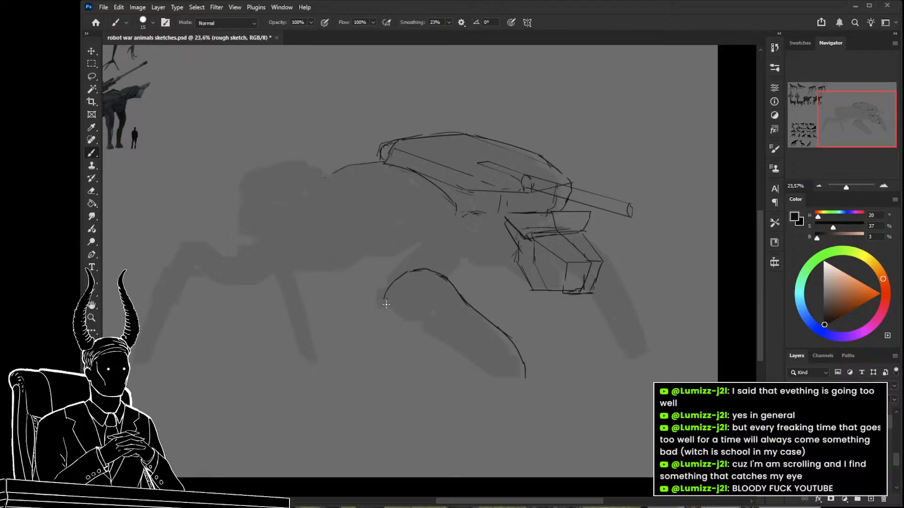
{"action": "left_click_drag", "start_coordinate": [386, 305], "coordinate": [511, 379]}
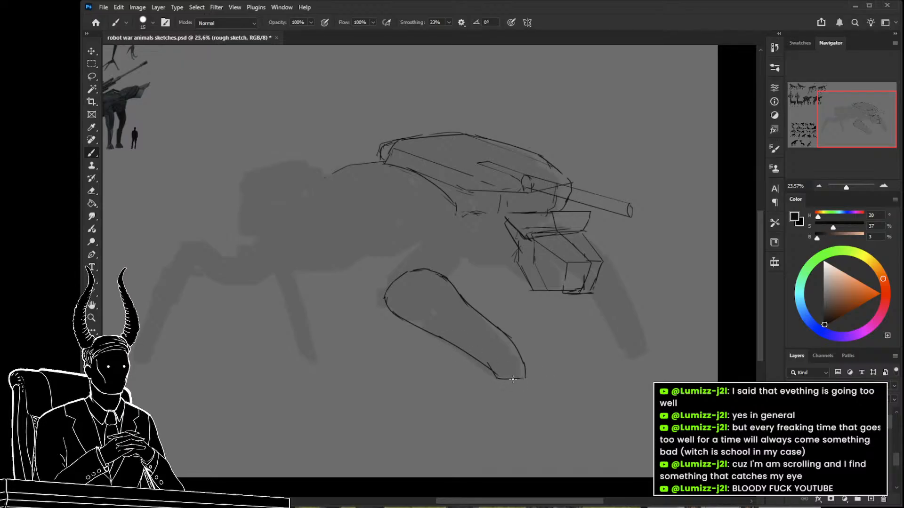
{"action": "left_click_drag", "start_coordinate": [586, 236], "coordinate": [662, 354]}
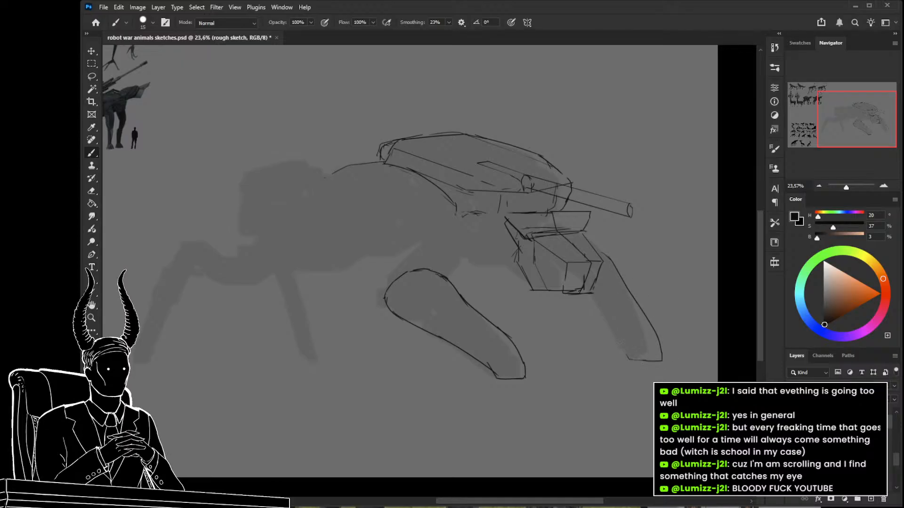
{"action": "left_click_drag", "start_coordinate": [577, 303], "coordinate": [625, 342]}
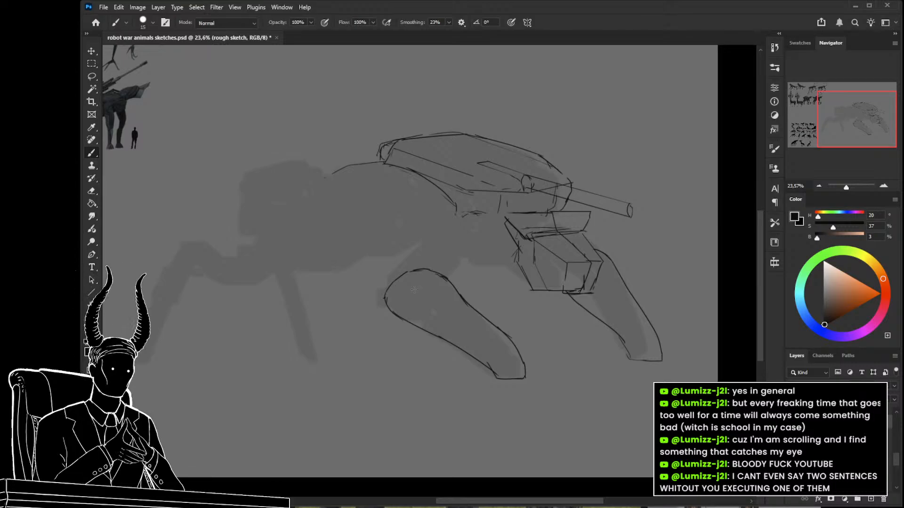
Sketch a belly line with a rounded joint in front of the mechanical block, and a pointed hip plate above it.
{"action": "mouse_move", "coordinate": [455, 242]}
{"action": "left_mouse_down"}
{"action": "mouse_move", "coordinate": [482, 242]}
{"action": "mouse_move", "coordinate": [468, 232]}
{"action": "left_mouse_up"}
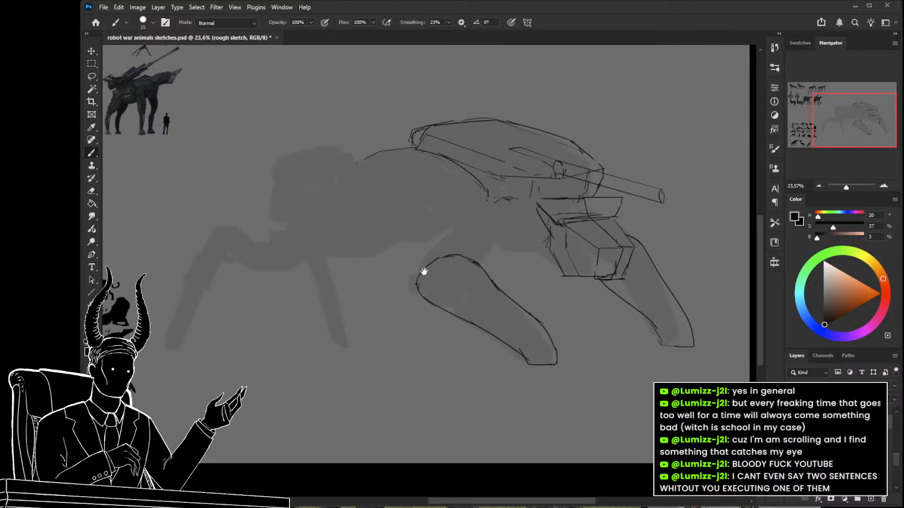
{"action": "left_click_drag", "start_coordinate": [422, 271], "coordinate": [438, 276]}
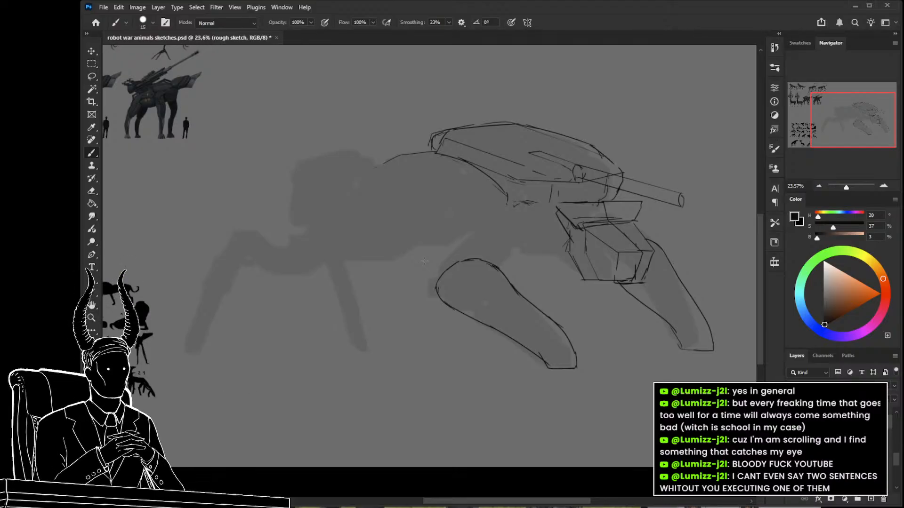
{"action": "left_click_drag", "start_coordinate": [465, 297], "coordinate": [494, 289]}
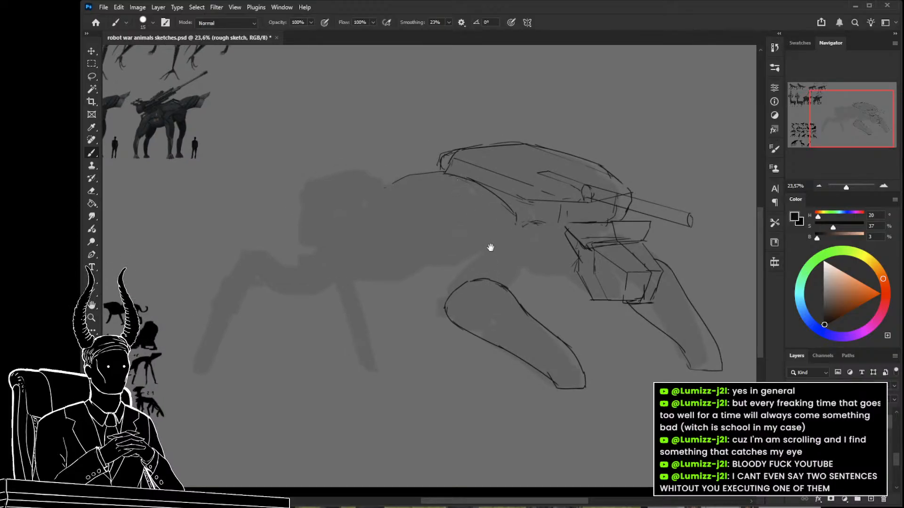
{"action": "left_click_drag", "start_coordinate": [518, 235], "coordinate": [533, 246]}
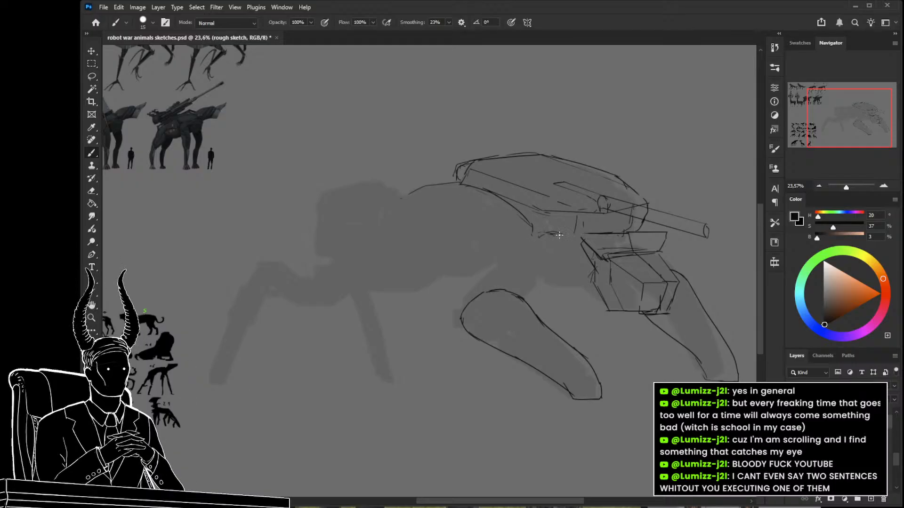
{"action": "key", "text": "ctrl+z"}
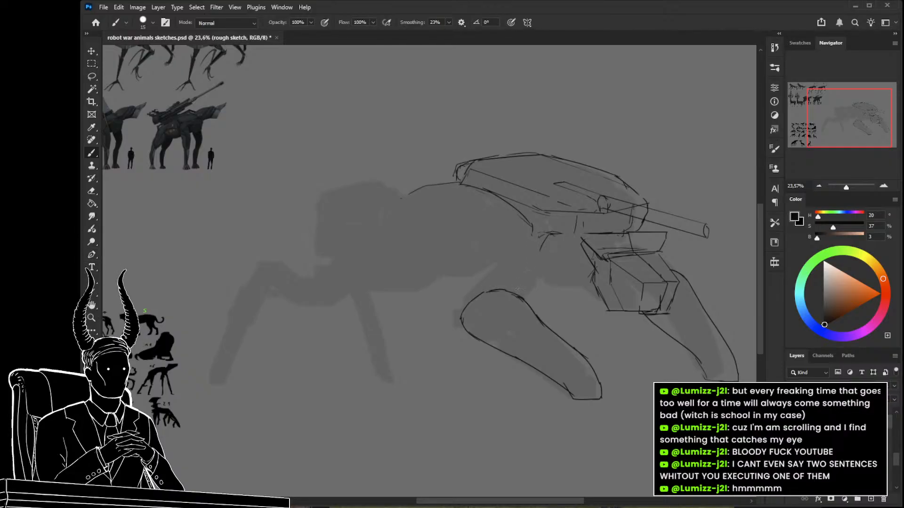
{"action": "left_click_drag", "start_coordinate": [501, 294], "coordinate": [519, 281]}
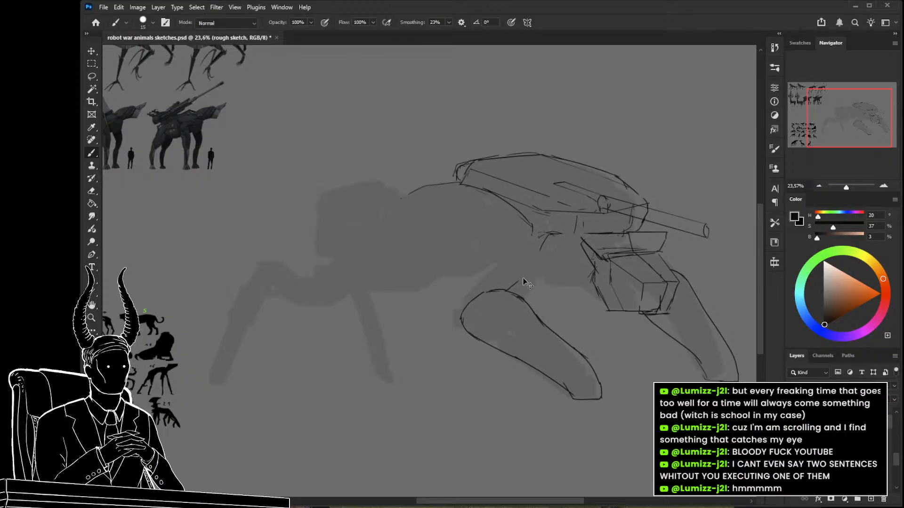
{"action": "key", "text": "ctrl+z"}
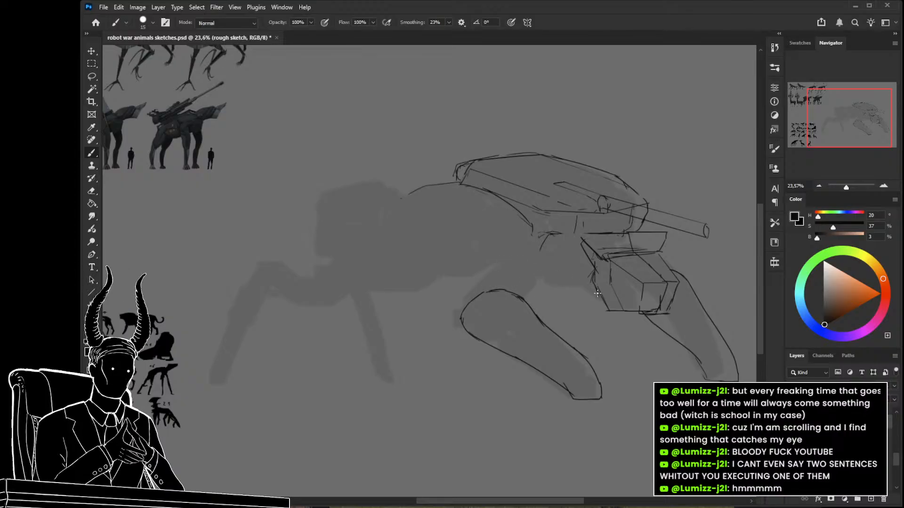
{"action": "mouse_move", "coordinate": [592, 289]}
{"action": "left_mouse_down"}
{"action": "mouse_move", "coordinate": [572, 280]}
{"action": "mouse_move", "coordinate": [570, 263]}
{"action": "mouse_move", "coordinate": [571, 271]}
{"action": "mouse_move", "coordinate": [584, 251]}
{"action": "mouse_move", "coordinate": [572, 281]}
{"action": "left_mouse_up"}
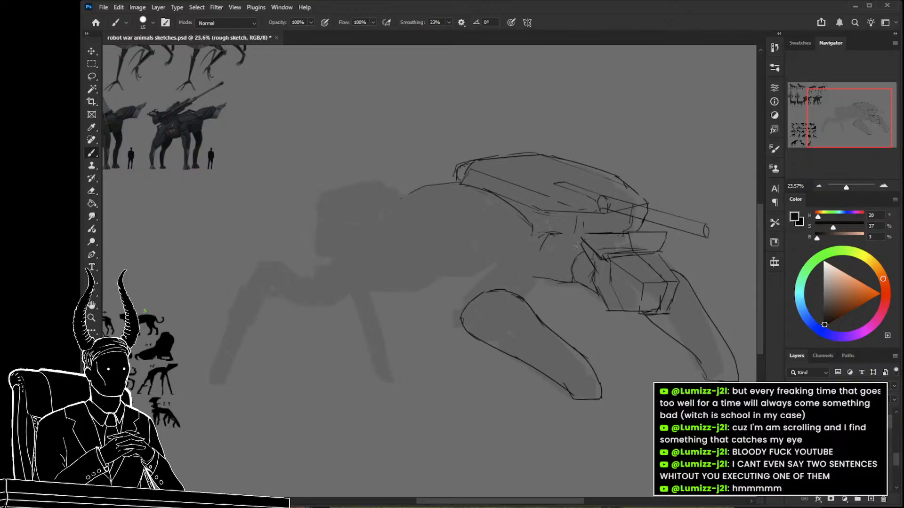
{"action": "left_click_drag", "start_coordinate": [583, 247], "coordinate": [554, 261]}
{"action": "mouse_move", "coordinate": [575, 218]}
{"action": "left_mouse_down"}
{"action": "mouse_move", "coordinate": [575, 233]}
{"action": "mouse_move", "coordinate": [521, 259]}
{"action": "mouse_move", "coordinate": [522, 272]}
{"action": "left_mouse_up"}
{"action": "left_click_drag", "start_coordinate": [490, 250], "coordinate": [503, 247]}
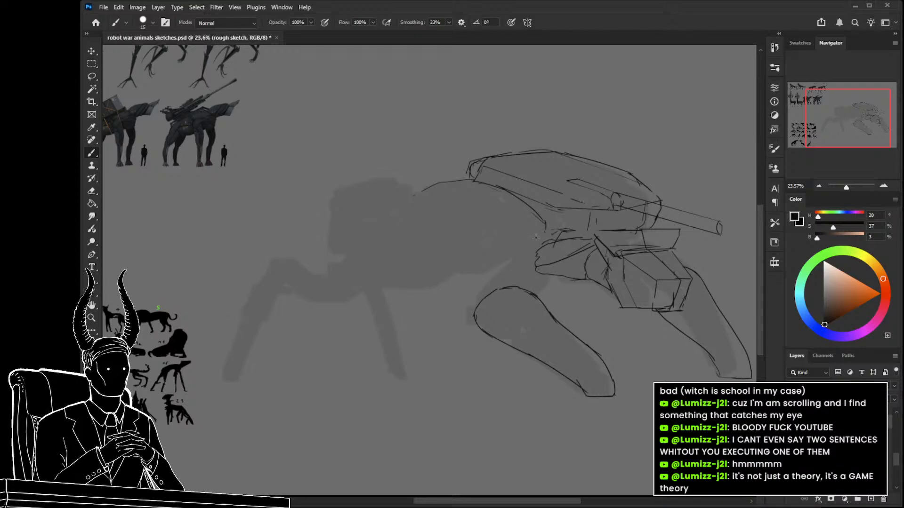
Sketch a curved strip under the shell's lower front edge and a second line tapering along the underside of its forward extension.
{"action": "left_click_drag", "start_coordinate": [518, 202], "coordinate": [541, 247]}
{"action": "mouse_move", "coordinate": [532, 239]}
{"action": "left_mouse_down"}
{"action": "mouse_move", "coordinate": [542, 261]}
{"action": "mouse_move", "coordinate": [559, 257]}
{"action": "mouse_move", "coordinate": [523, 218]}
{"action": "left_mouse_up"}
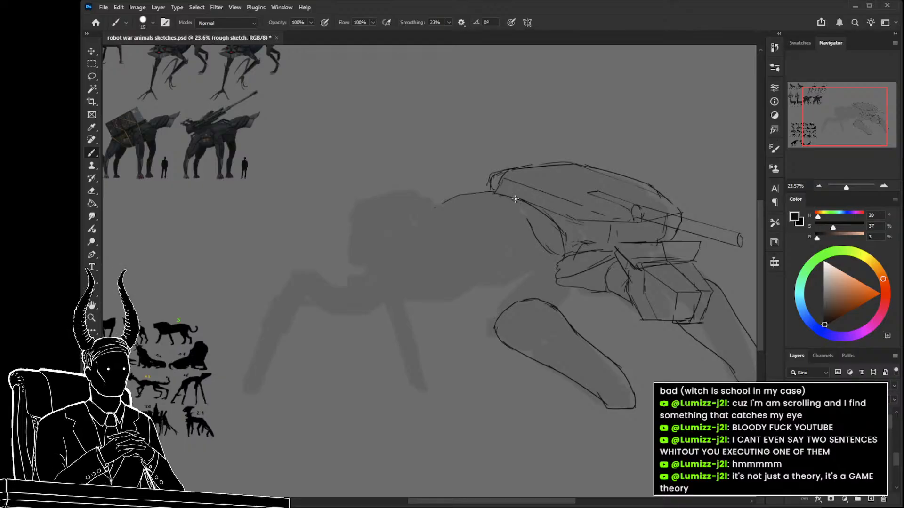
{"action": "left_click_drag", "start_coordinate": [516, 247], "coordinate": [532, 244]}
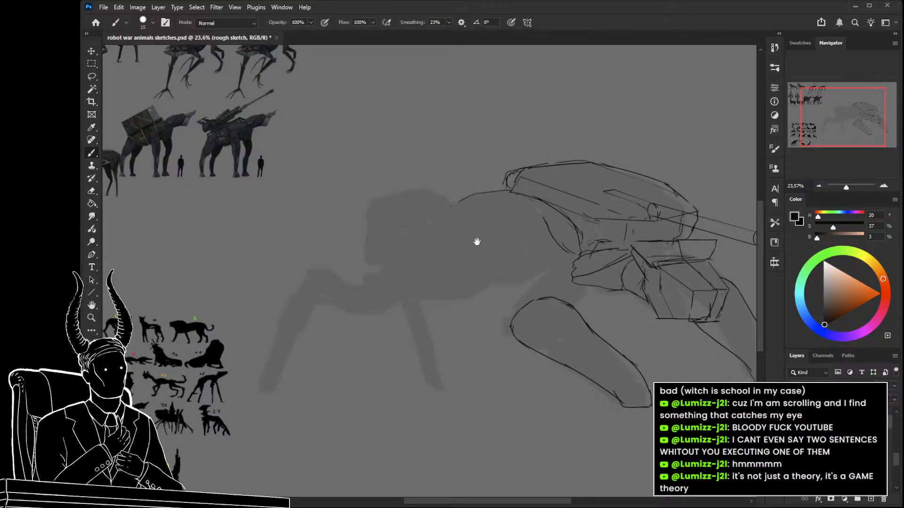
{"action": "left_click_drag", "start_coordinate": [465, 197], "coordinate": [453, 204]}
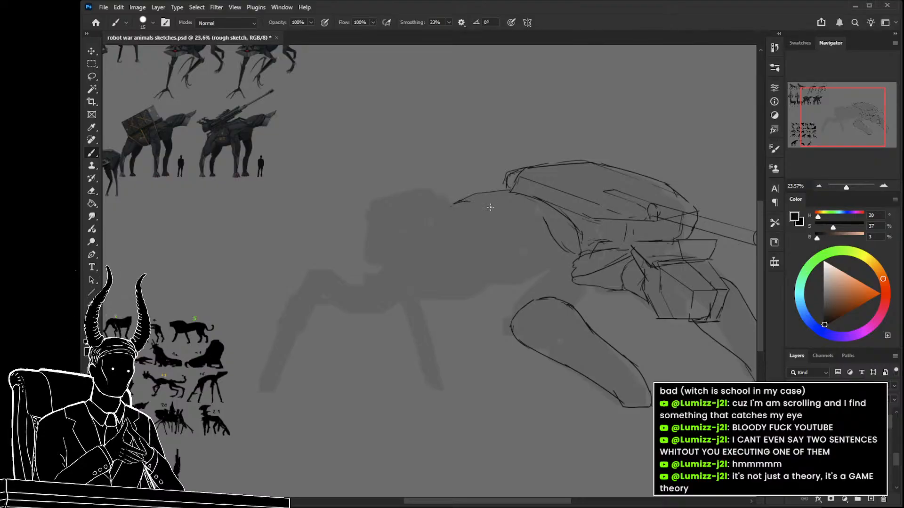
{"action": "mouse_move", "coordinate": [493, 201]}
{"action": "left_mouse_down"}
{"action": "mouse_move", "coordinate": [549, 214]}
{"action": "mouse_move", "coordinate": [533, 206]}
{"action": "mouse_move", "coordinate": [567, 251]}
{"action": "left_mouse_up"}
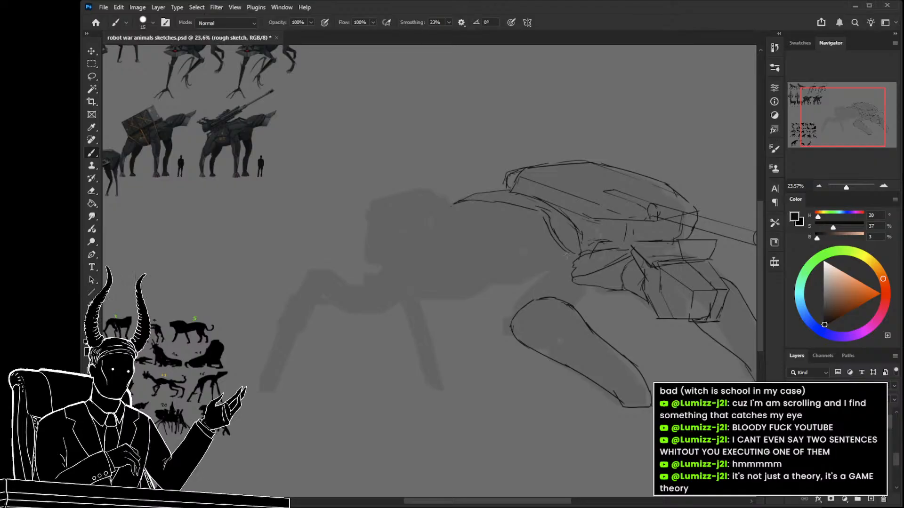
Sketch a leaf-shaped panel with a pointed lower end in front of the curved strip.
{"action": "scroll", "coordinate": [566, 254], "scroll_direction": "down", "scroll_amount": 1}
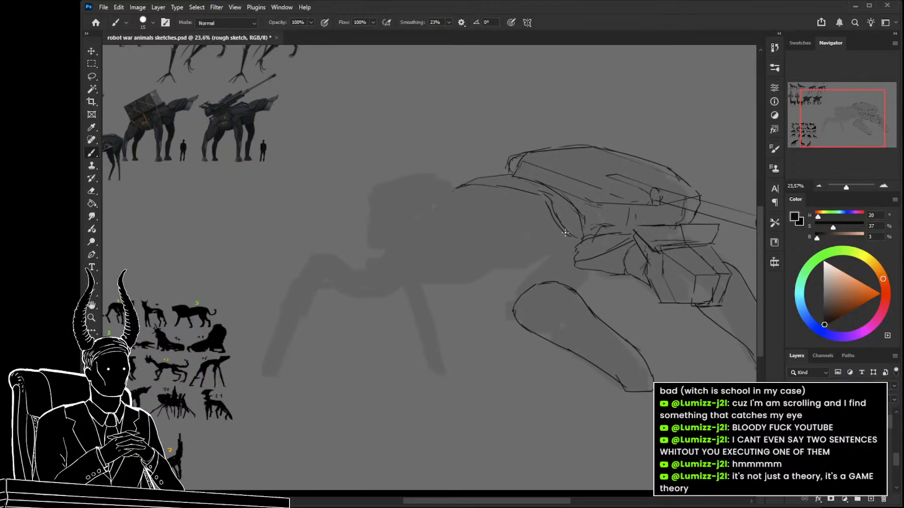
{"action": "left_click_drag", "start_coordinate": [561, 234], "coordinate": [555, 254]}
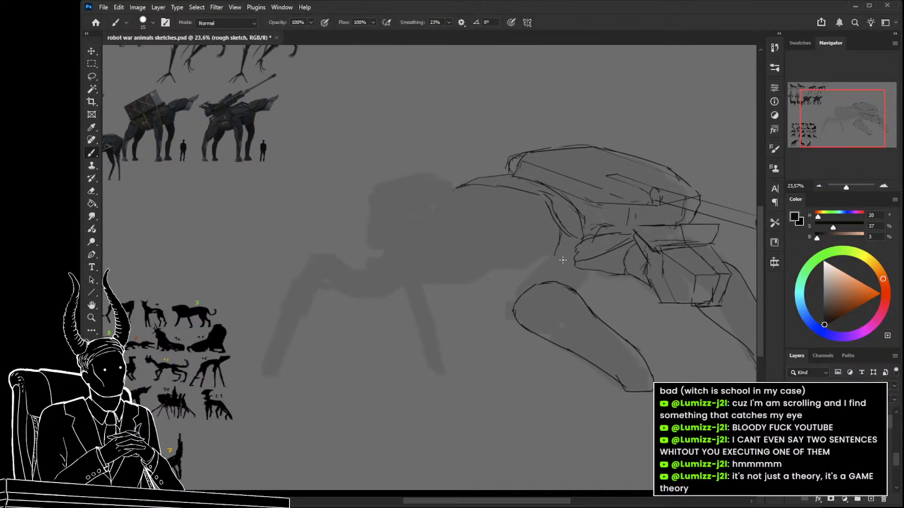
{"action": "mouse_move", "coordinate": [539, 200]}
{"action": "left_mouse_down"}
{"action": "mouse_move", "coordinate": [535, 239]}
{"action": "mouse_move", "coordinate": [555, 256]}
{"action": "left_mouse_up"}
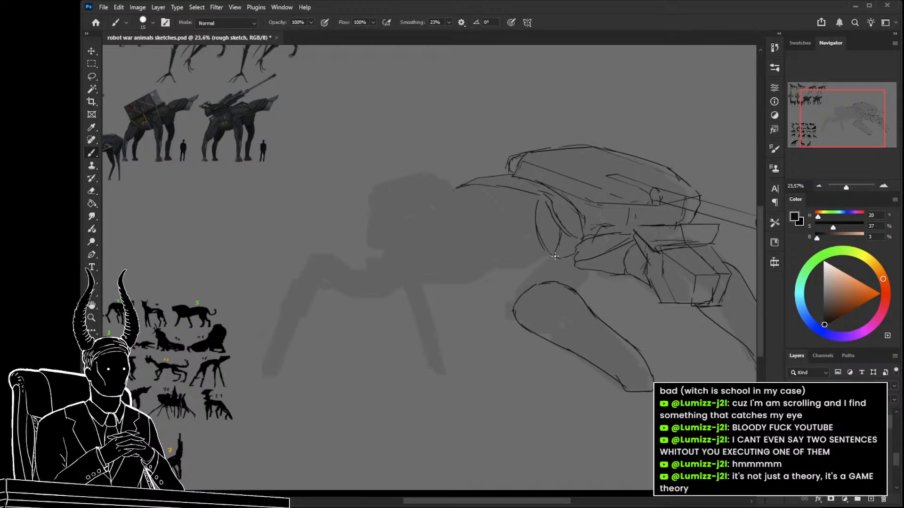
{"action": "left_click_drag", "start_coordinate": [538, 214], "coordinate": [557, 258]}
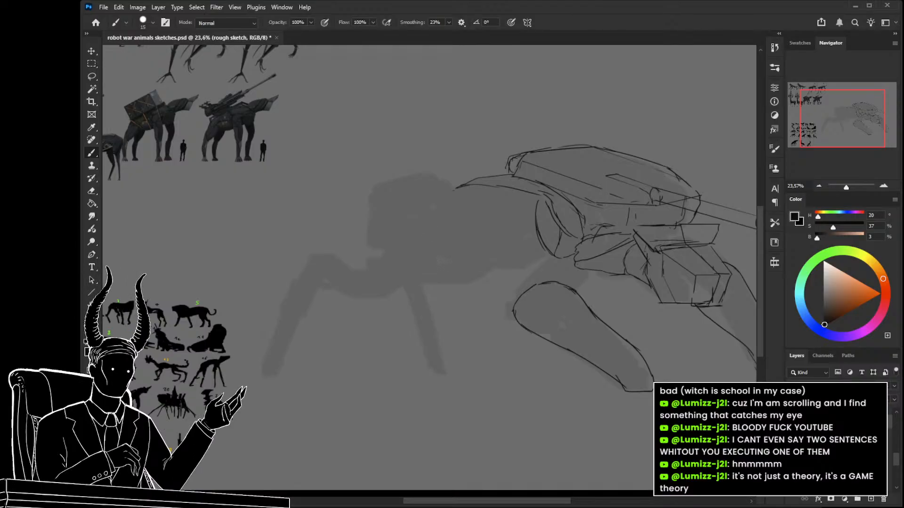
Erase the hip plate's front tip, redraw it, and add lines connecting it to the leaf-shaped panel and the belly line.
{"action": "left_click_drag", "start_coordinate": [493, 264], "coordinate": [459, 238]}
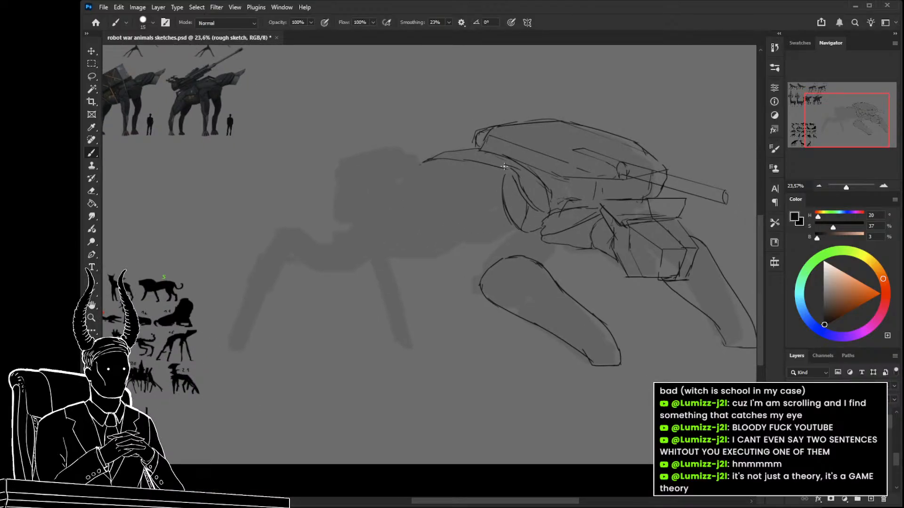
{"action": "key", "text": "e"}
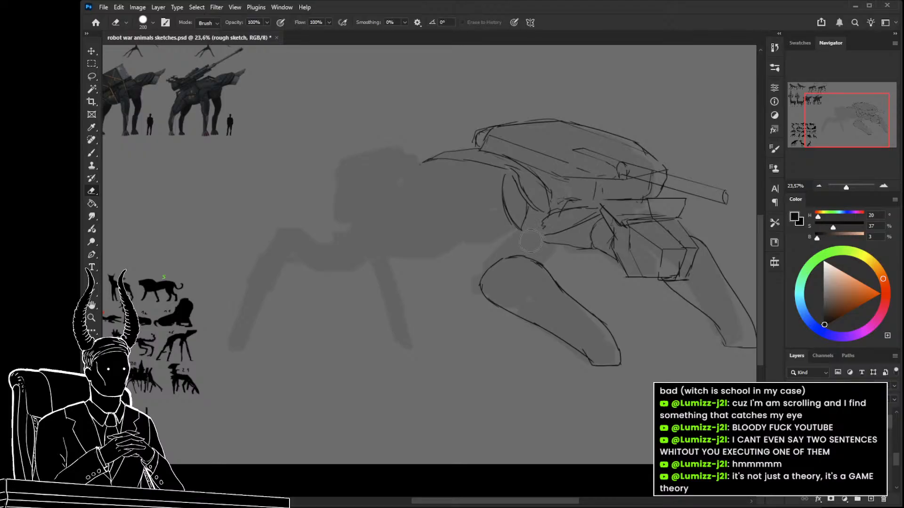
{"action": "key", "text": "b"}
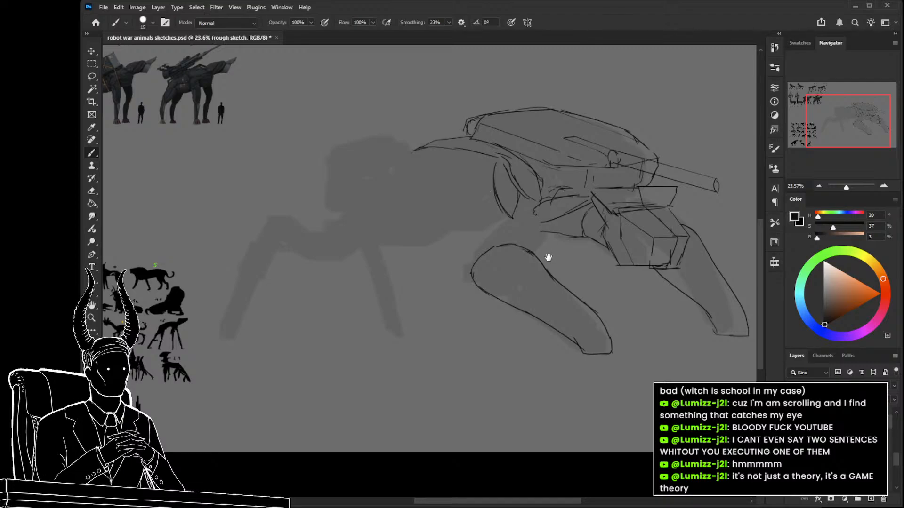
{"action": "left_click_drag", "start_coordinate": [551, 258], "coordinate": [541, 257]}
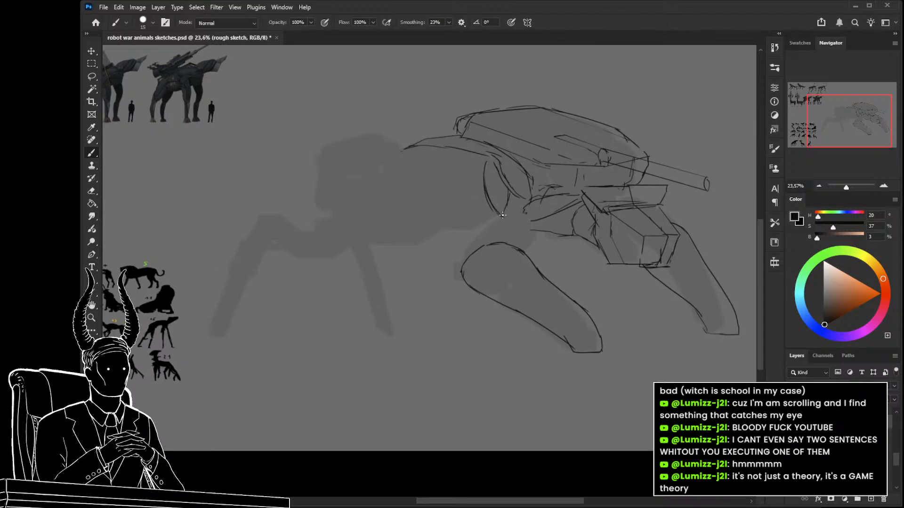
{"action": "mouse_move", "coordinate": [501, 216]}
{"action": "left_mouse_down"}
{"action": "mouse_move", "coordinate": [527, 208]}
{"action": "mouse_move", "coordinate": [535, 223]}
{"action": "mouse_move", "coordinate": [527, 239]}
{"action": "left_mouse_up"}
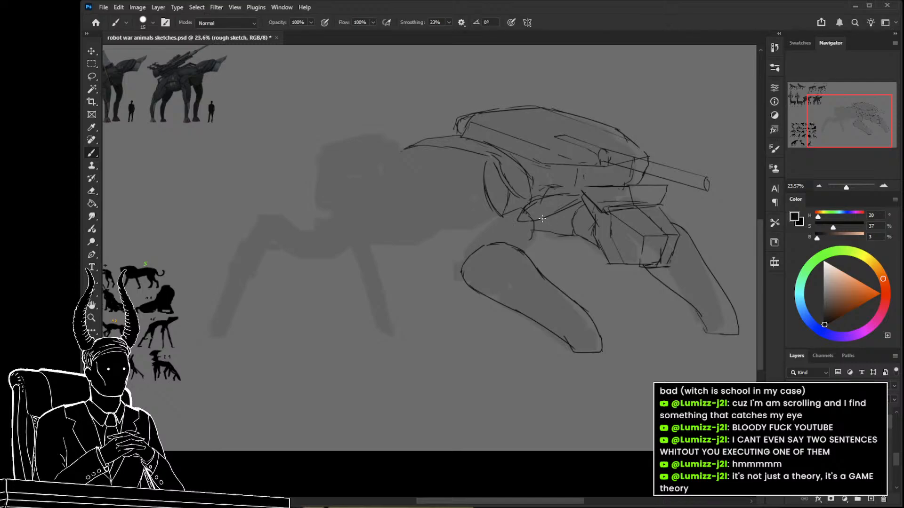
Clean up the lines around the hip plate's front tip with a 90 px eraser.
{"action": "key", "text": "e"}
{"action": "key", "text": "bracketleft"}
{"action": "key", "text": "bracketleft"}
{"action": "key", "text": "bracketleft"}
{"action": "key", "text": "bracketleft"}
{"action": "key", "text": "bracketleft"}
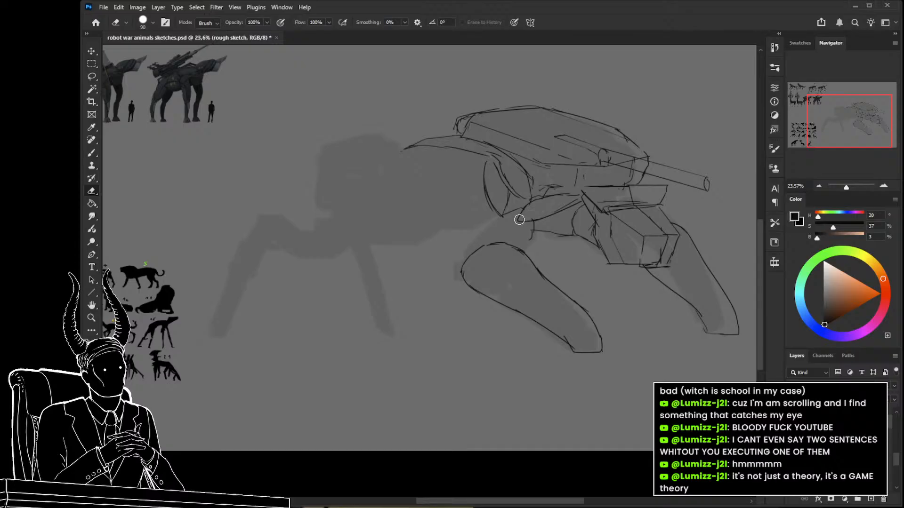
{"action": "key", "text": "b"}
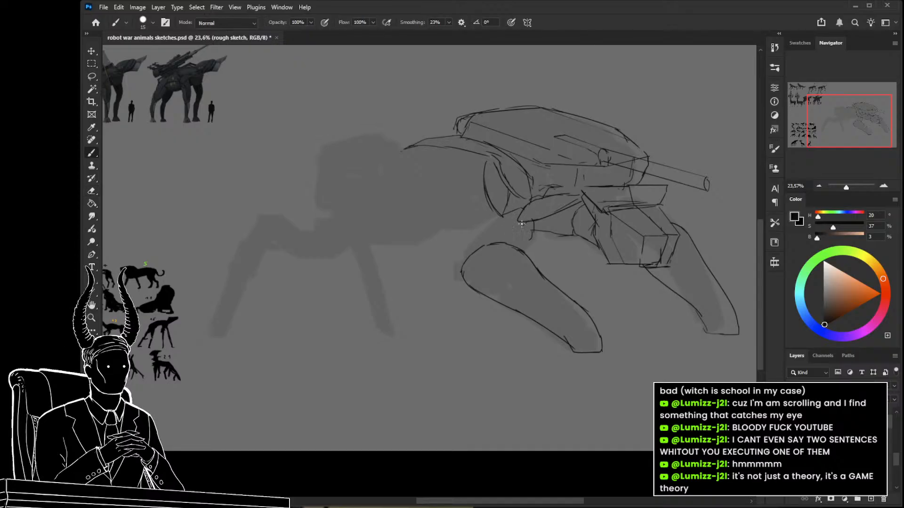
Sketch the upper leg segment joining the near rear leg to the hip, and add a short line behind the leaf-shaped panel.
{"action": "left_click_drag", "start_coordinate": [535, 230], "coordinate": [521, 249]}
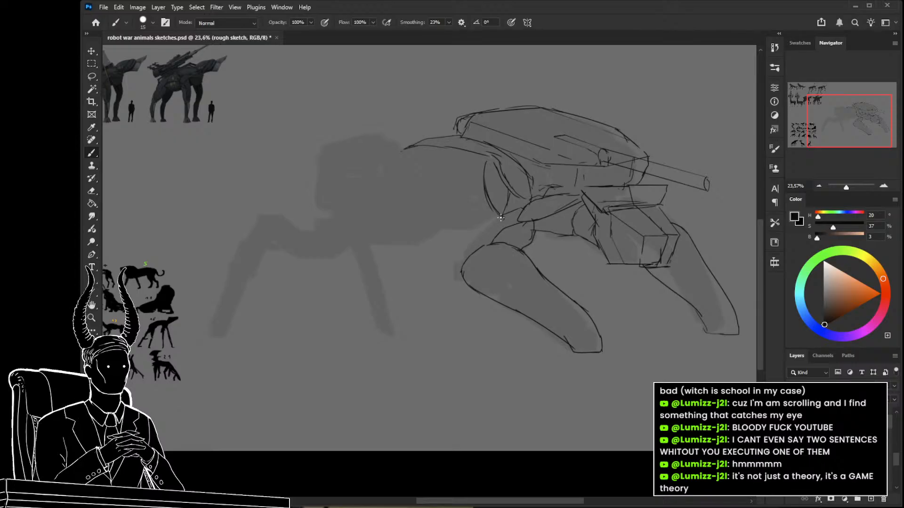
{"action": "left_click_drag", "start_coordinate": [501, 217], "coordinate": [469, 260]}
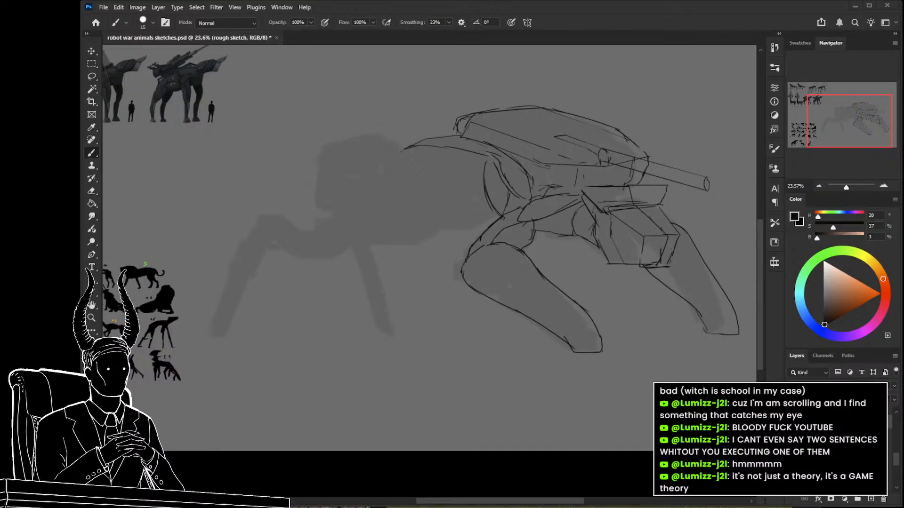
{"action": "key", "text": "e"}
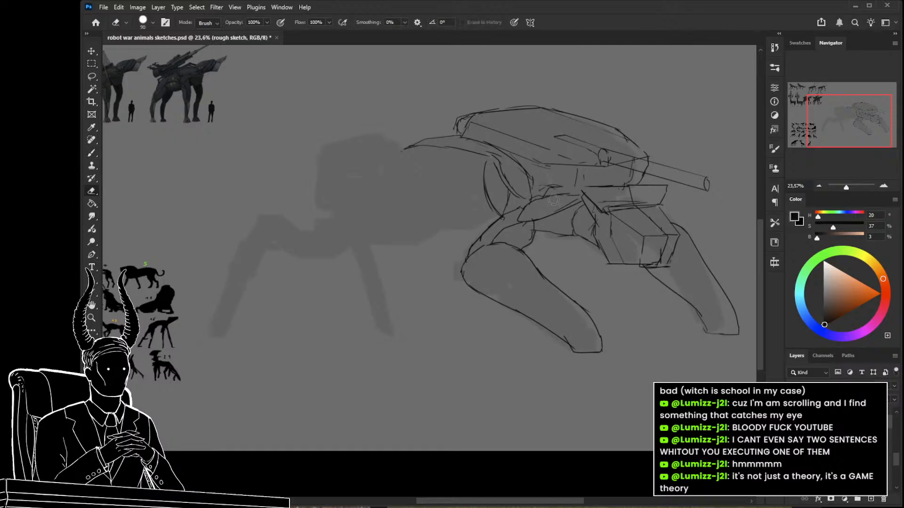
{"action": "key", "text": "b"}
{"action": "left_click_drag", "start_coordinate": [509, 192], "coordinate": [505, 203]}
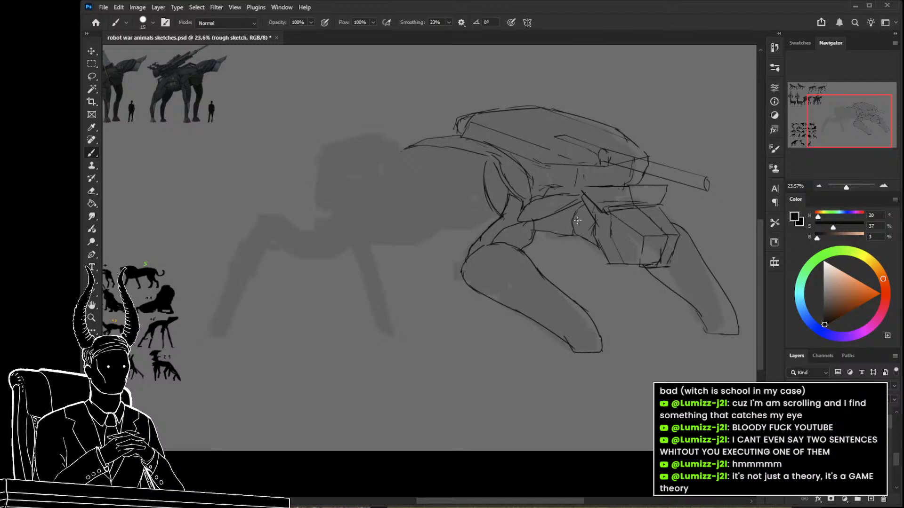
{"action": "left_click_drag", "start_coordinate": [528, 216], "coordinate": [574, 266]}
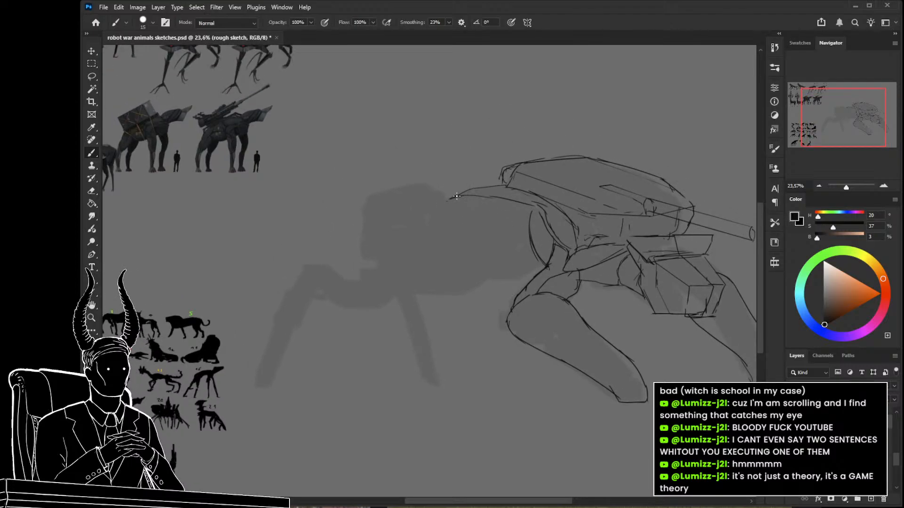
Extend the back line forward from the shell into a large egg-shaped outline for the front body.
{"action": "left_click_drag", "start_coordinate": [481, 222], "coordinate": [443, 222]}
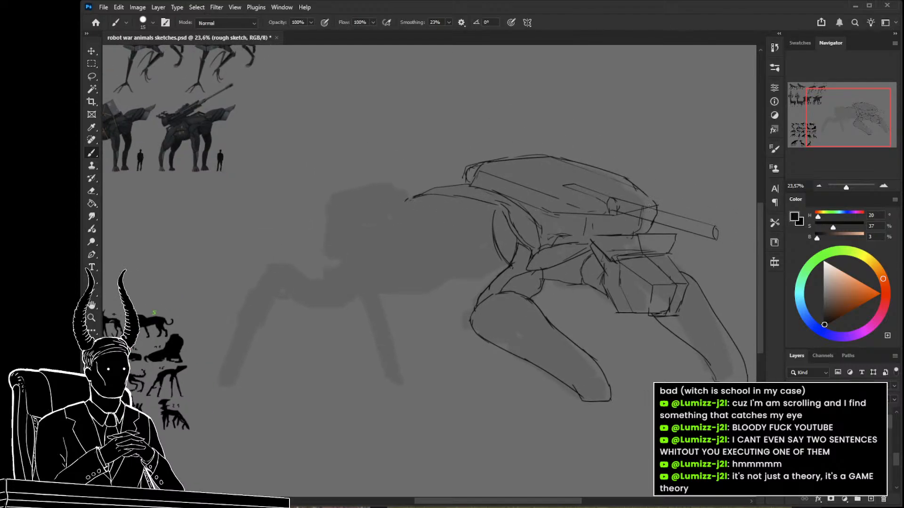
{"action": "key", "text": "e"}
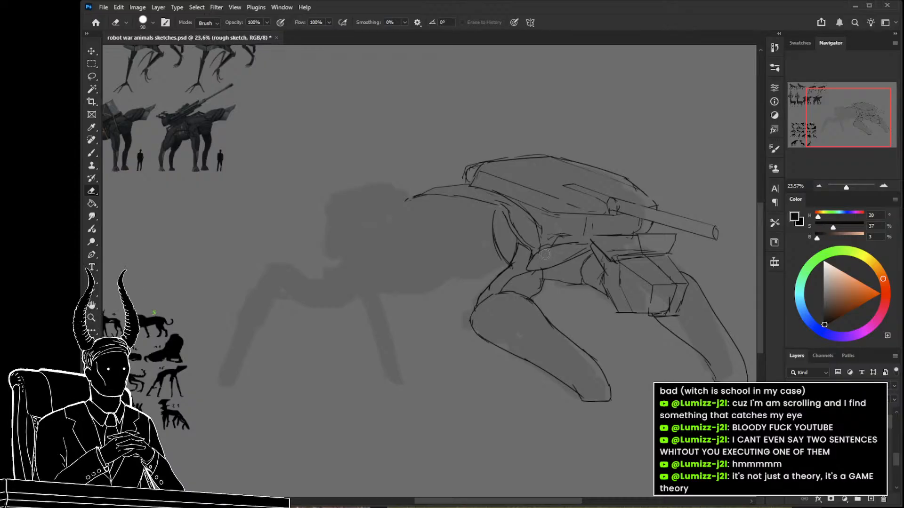
{"action": "left_click_drag", "start_coordinate": [558, 254], "coordinate": [525, 244]}
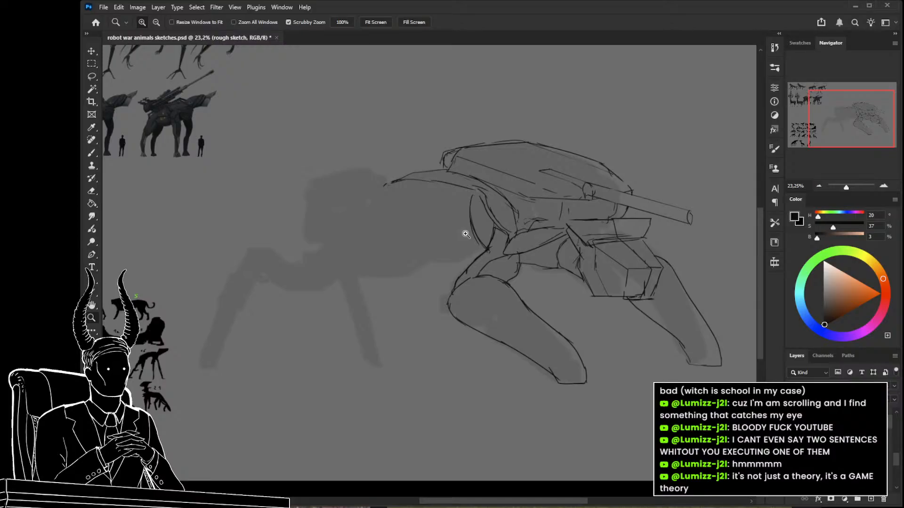
{"action": "left_click_drag", "start_coordinate": [442, 240], "coordinate": [441, 223]}
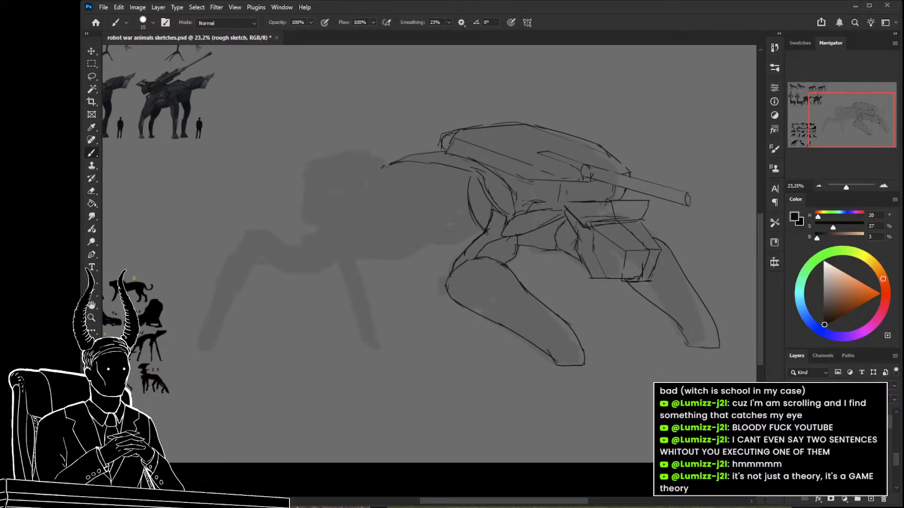
{"action": "left_click_drag", "start_coordinate": [440, 278], "coordinate": [465, 290]}
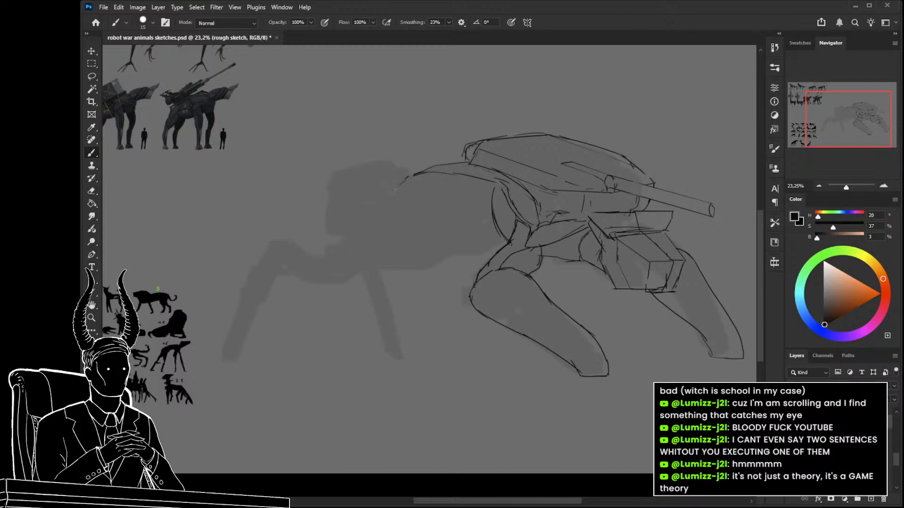
{"action": "mouse_move", "coordinate": [388, 198]}
{"action": "left_mouse_down"}
{"action": "mouse_move", "coordinate": [384, 221]}
{"action": "mouse_move", "coordinate": [415, 252]}
{"action": "mouse_move", "coordinate": [485, 257]}
{"action": "mouse_move", "coordinate": [422, 253]}
{"action": "mouse_move", "coordinate": [385, 214]}
{"action": "mouse_move", "coordinate": [405, 178]}
{"action": "mouse_move", "coordinate": [431, 168]}
{"action": "left_mouse_up"}
{"action": "left_click_drag", "start_coordinate": [452, 236], "coordinate": [461, 222]}
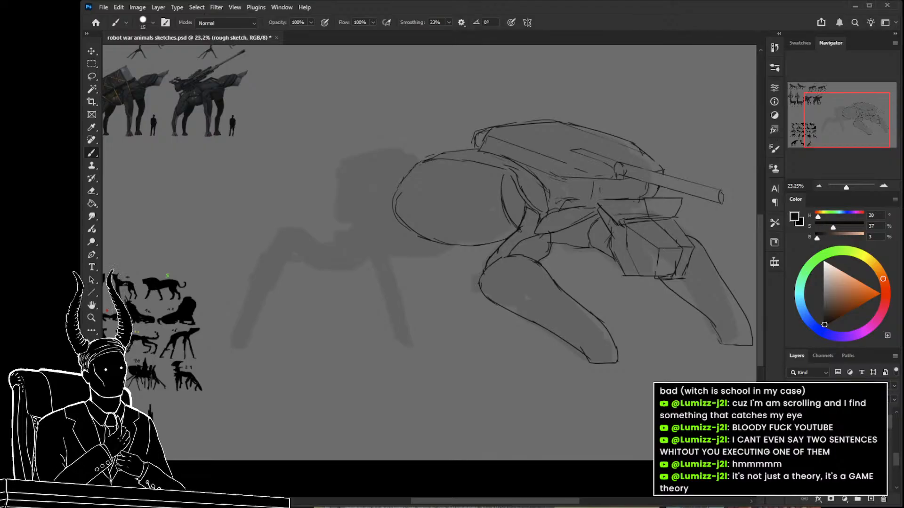
Sketch a tapered shoulder segment reaching forward and down from the egg-shaped body, with a curved contour line inside it.
{"action": "left_click_drag", "start_coordinate": [474, 249], "coordinate": [498, 246]}
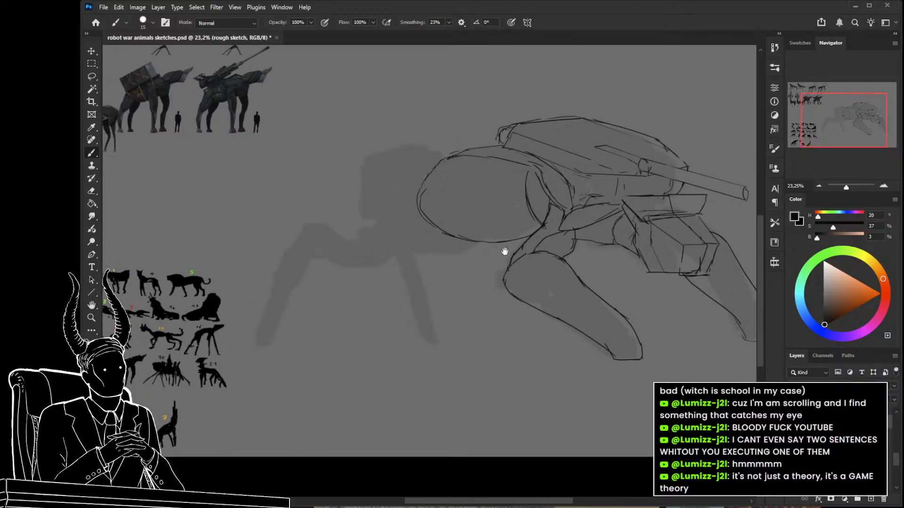
{"action": "mouse_move", "coordinate": [488, 198]}
{"action": "left_mouse_down"}
{"action": "mouse_move", "coordinate": [488, 232]}
{"action": "mouse_move", "coordinate": [453, 255]}
{"action": "mouse_move", "coordinate": [400, 257]}
{"action": "left_mouse_up"}
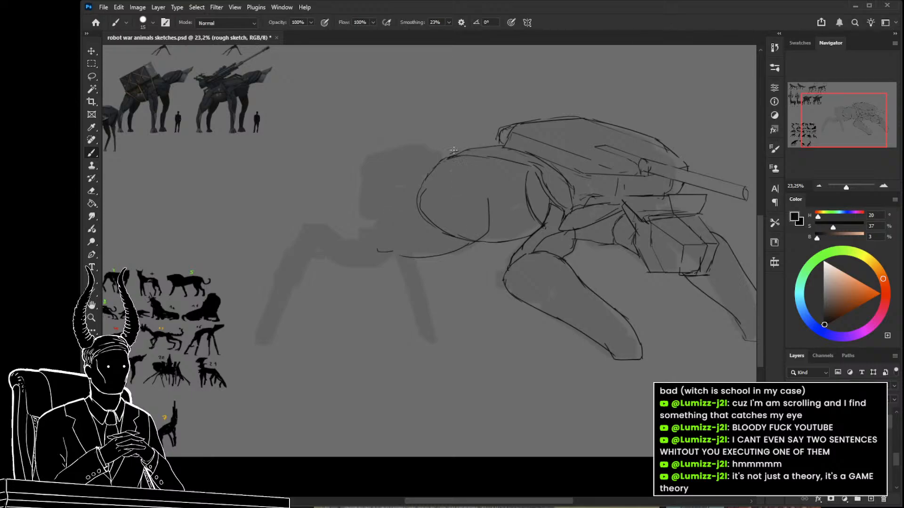
{"action": "mouse_move", "coordinate": [423, 158]}
{"action": "left_mouse_down"}
{"action": "mouse_move", "coordinate": [384, 187]}
{"action": "mouse_move", "coordinate": [397, 185]}
{"action": "mouse_move", "coordinate": [376, 219]}
{"action": "left_mouse_up"}
{"action": "key", "text": "ctrl+z"}
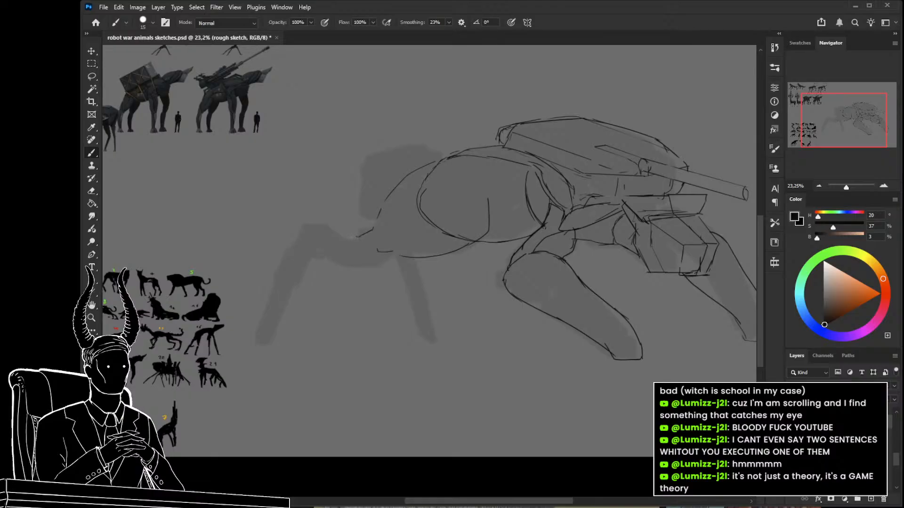
{"action": "mouse_move", "coordinate": [377, 262]}
{"action": "left_mouse_down"}
{"action": "mouse_move", "coordinate": [416, 256]}
{"action": "mouse_move", "coordinate": [402, 265]}
{"action": "left_mouse_up"}
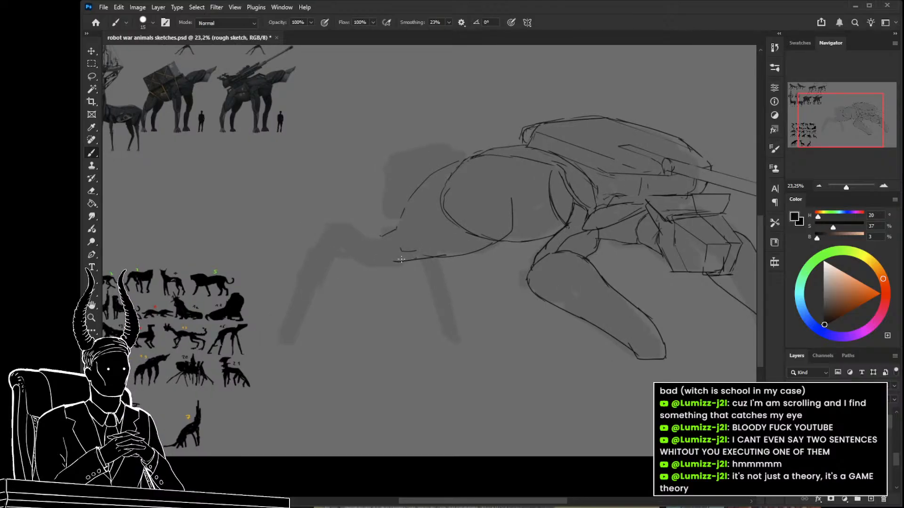
{"action": "left_click_drag", "start_coordinate": [409, 203], "coordinate": [389, 226]}
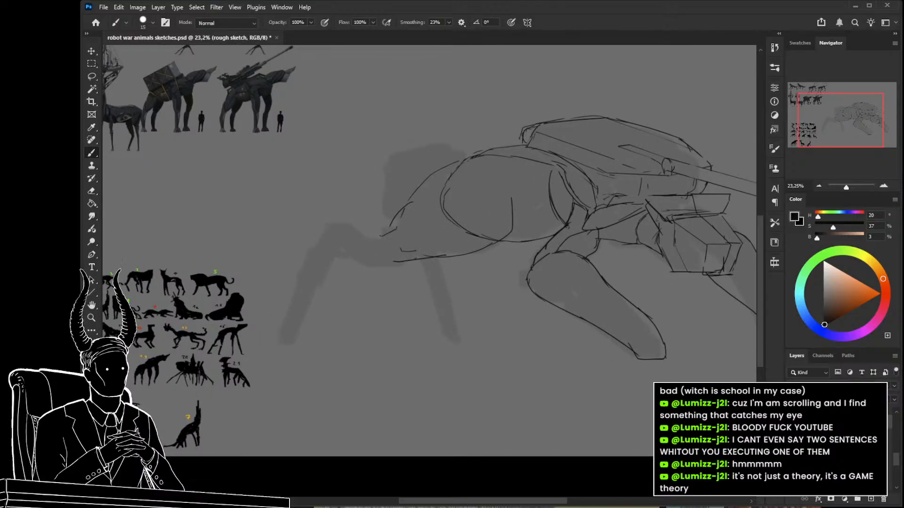
{"action": "mouse_move", "coordinate": [497, 204]}
{"action": "left_mouse_down"}
{"action": "mouse_move", "coordinate": [428, 233]}
{"action": "mouse_move", "coordinate": [411, 253]}
{"action": "left_mouse_up"}
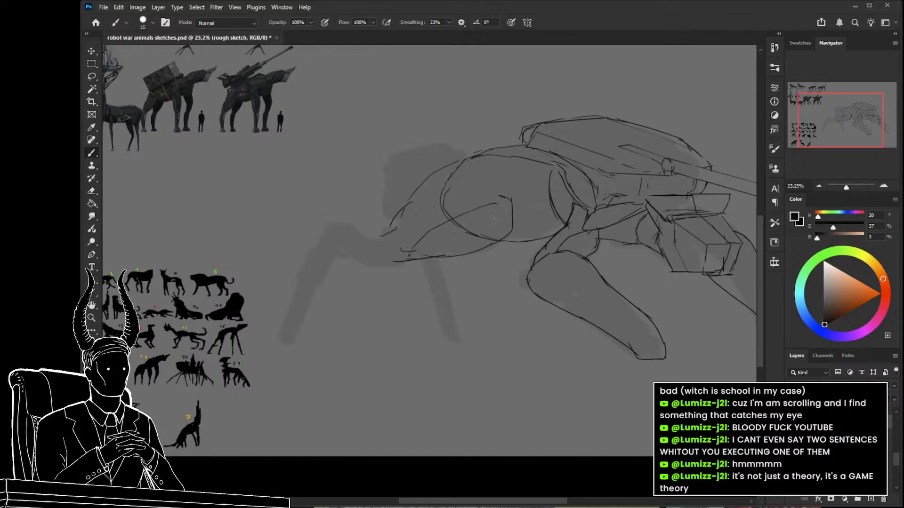
{"action": "left_click_drag", "start_coordinate": [388, 248], "coordinate": [413, 251]}
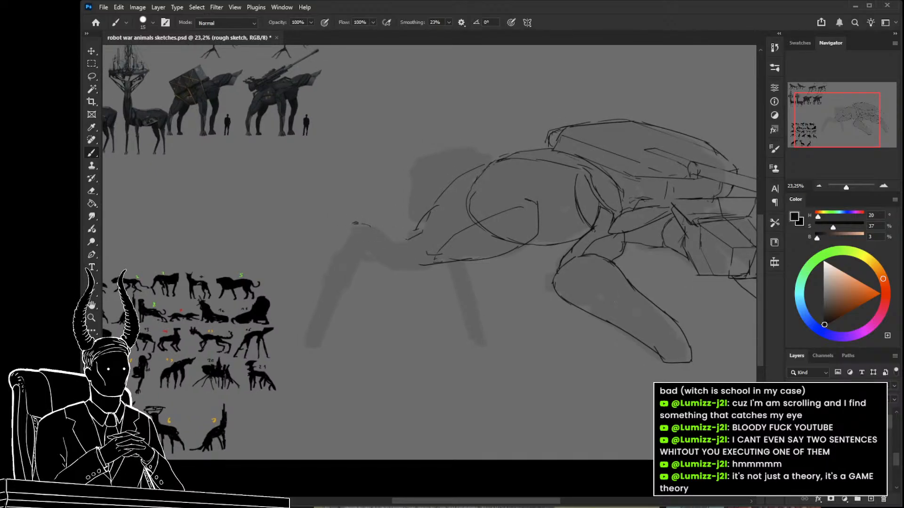
Sketch the near front leg's lower segment over the silhouette, with a rounded knee joint and a flat foot.
{"action": "left_click_drag", "start_coordinate": [348, 225], "coordinate": [313, 289]}
{"action": "mouse_move", "coordinate": [303, 347]}
{"action": "left_mouse_down"}
{"action": "mouse_move", "coordinate": [327, 347]}
{"action": "mouse_move", "coordinate": [352, 320]}
{"action": "mouse_move", "coordinate": [345, 328]}
{"action": "mouse_move", "coordinate": [366, 251]}
{"action": "left_mouse_up"}
{"action": "mouse_move", "coordinate": [302, 346]}
{"action": "left_mouse_down"}
{"action": "mouse_move", "coordinate": [317, 318]}
{"action": "mouse_move", "coordinate": [312, 323]}
{"action": "mouse_move", "coordinate": [312, 305]}
{"action": "mouse_move", "coordinate": [324, 269]}
{"action": "mouse_move", "coordinate": [324, 298]}
{"action": "mouse_move", "coordinate": [335, 239]}
{"action": "mouse_move", "coordinate": [328, 251]}
{"action": "mouse_move", "coordinate": [346, 230]}
{"action": "mouse_move", "coordinate": [370, 226]}
{"action": "mouse_move", "coordinate": [354, 228]}
{"action": "mouse_move", "coordinate": [357, 250]}
{"action": "left_mouse_up"}
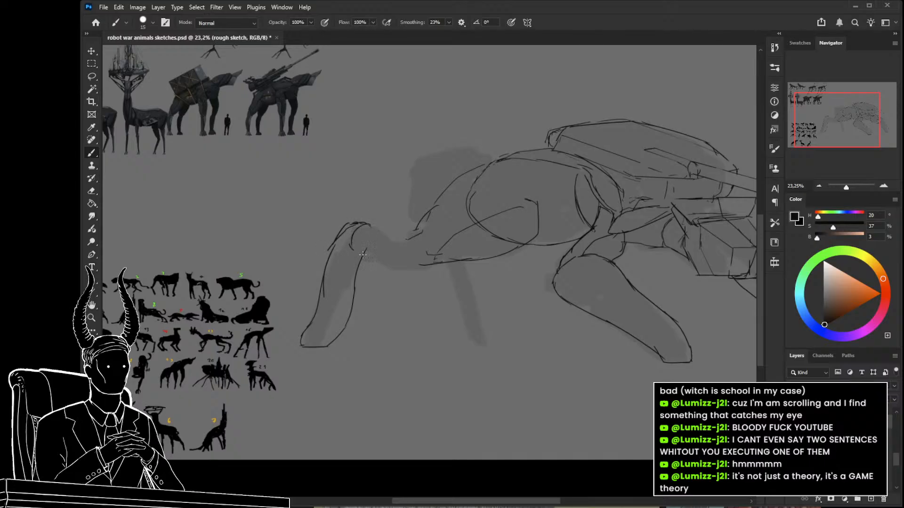
Select the front lower leg, flip it horizontally and skew it to realign it with the knee.
{"action": "left_click_drag", "start_coordinate": [338, 295], "coordinate": [378, 315]}
{"action": "key", "text": "l"}
{"action": "mouse_move", "coordinate": [369, 256]}
{"action": "left_mouse_down"}
{"action": "mouse_move", "coordinate": [344, 249]}
{"action": "mouse_move", "coordinate": [292, 350]}
{"action": "mouse_move", "coordinate": [373, 316]}
{"action": "left_mouse_up"}
{"action": "key", "text": "ctrl+t"}
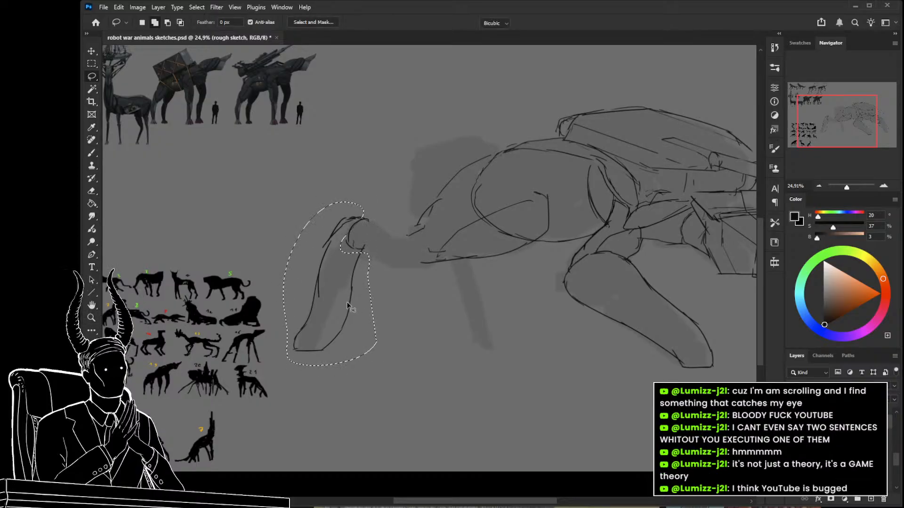
{"action": "key", "text": "ctrl+shift+h"}
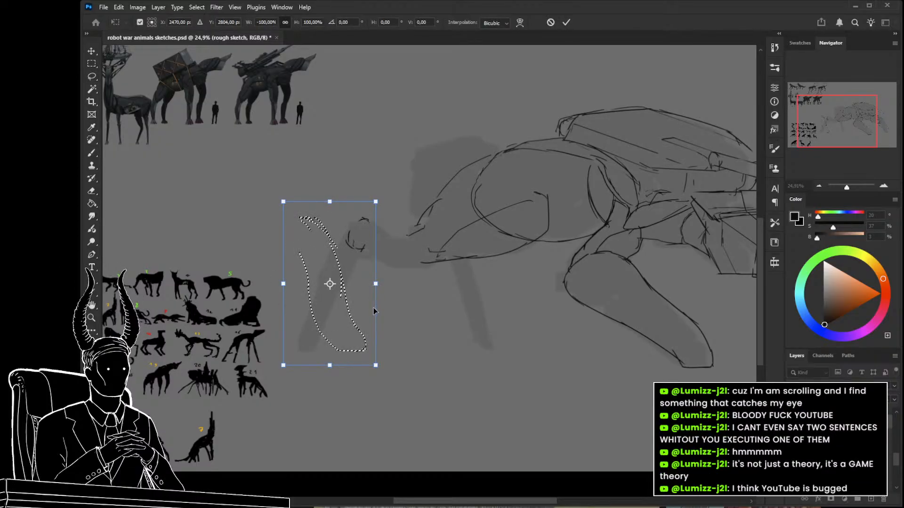
{"action": "key", "text": "Return"}
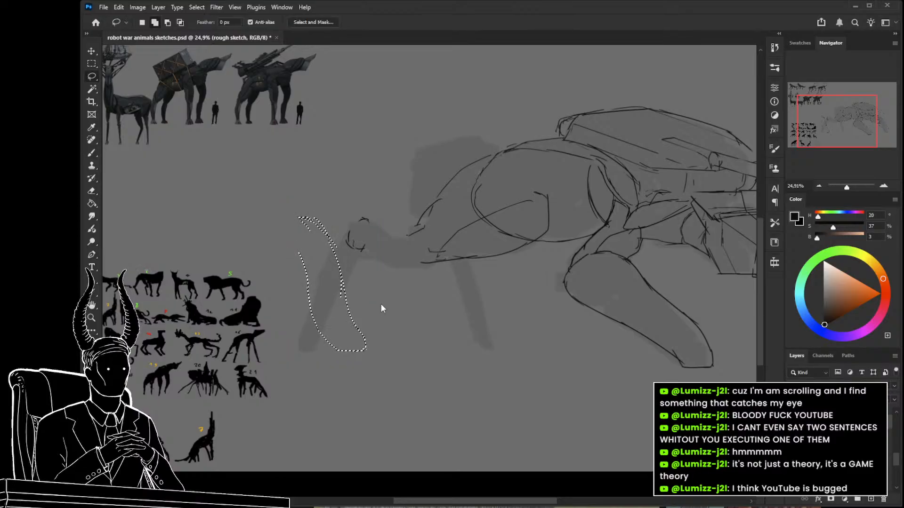
{"action": "key", "text": "ctrl+t"}
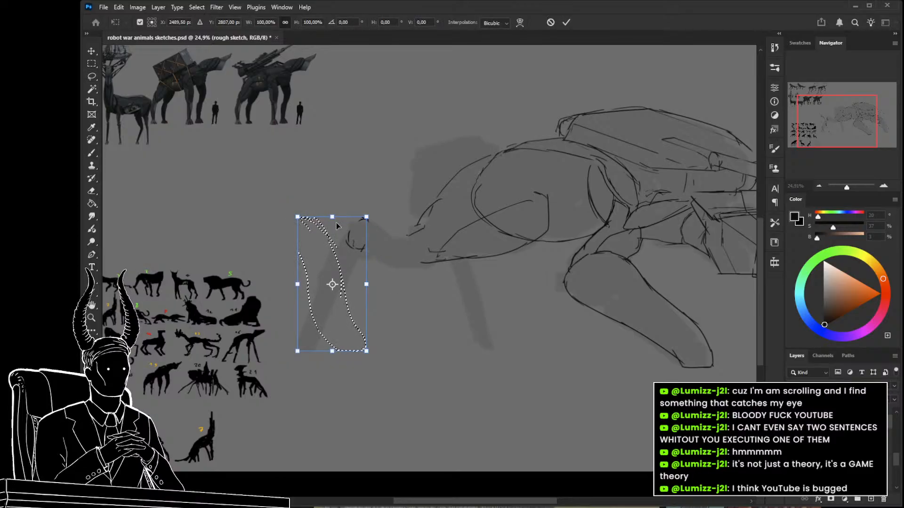
{"action": "left_click_drag", "start_coordinate": [332, 218], "coordinate": [380, 217]}
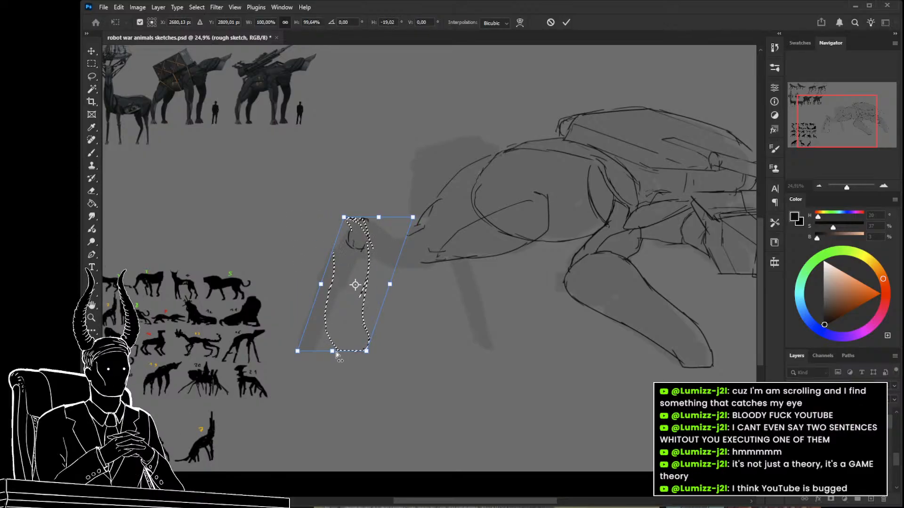
{"action": "left_click_drag", "start_coordinate": [332, 351], "coordinate": [298, 352]}
{"action": "key", "text": "Return"}
{"action": "key", "text": "ctrl+d"}
Flip the lower half of the front leg horizontally and skew it by about -31° to slant it toward the foot.
{"action": "key", "text": "z"}
{"action": "mouse_move", "coordinate": [379, 336]}
{"action": "left_mouse_down"}
{"action": "mouse_move", "coordinate": [316, 323]}
{"action": "mouse_move", "coordinate": [370, 340]}
{"action": "left_mouse_up"}
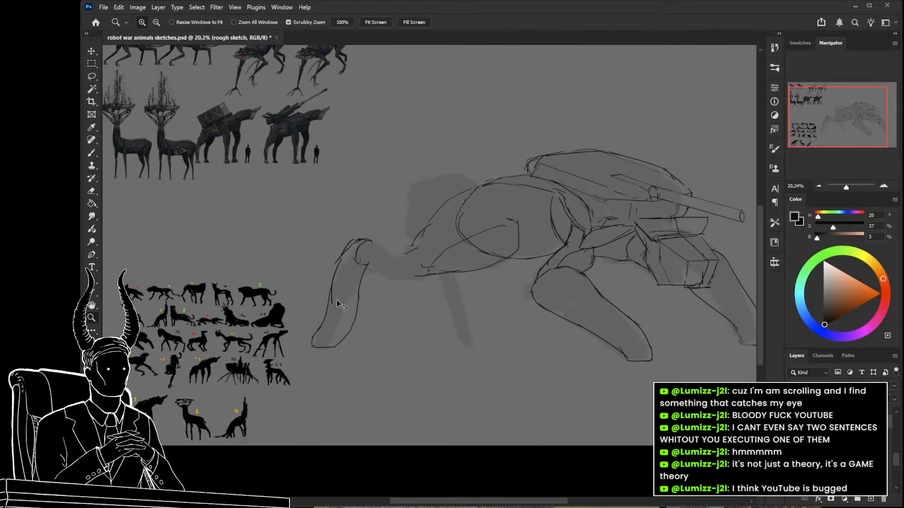
{"action": "key", "text": "l"}
{"action": "mouse_move", "coordinate": [377, 293]}
{"action": "left_mouse_down"}
{"action": "mouse_move", "coordinate": [360, 285]}
{"action": "mouse_move", "coordinate": [375, 357]}
{"action": "left_mouse_up"}
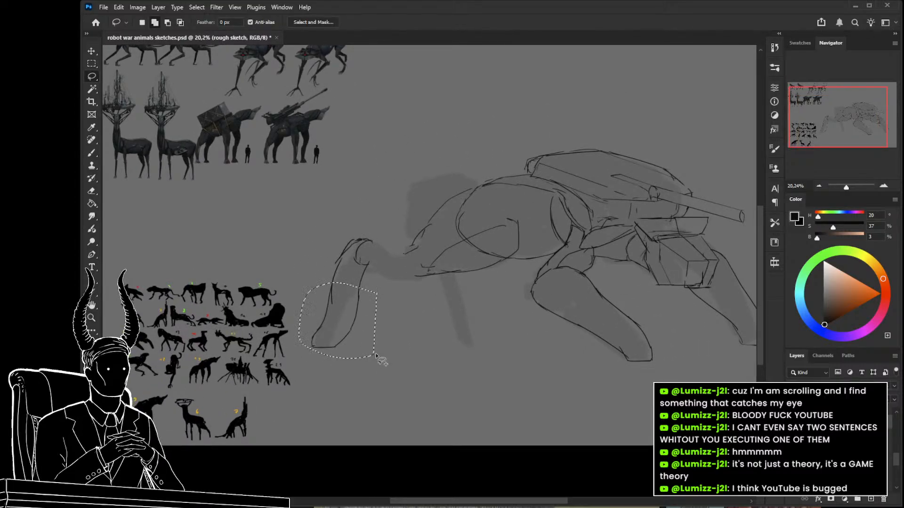
{"action": "key", "text": "ctrl+t"}
{"action": "key", "text": "ctrl+shift+h"}
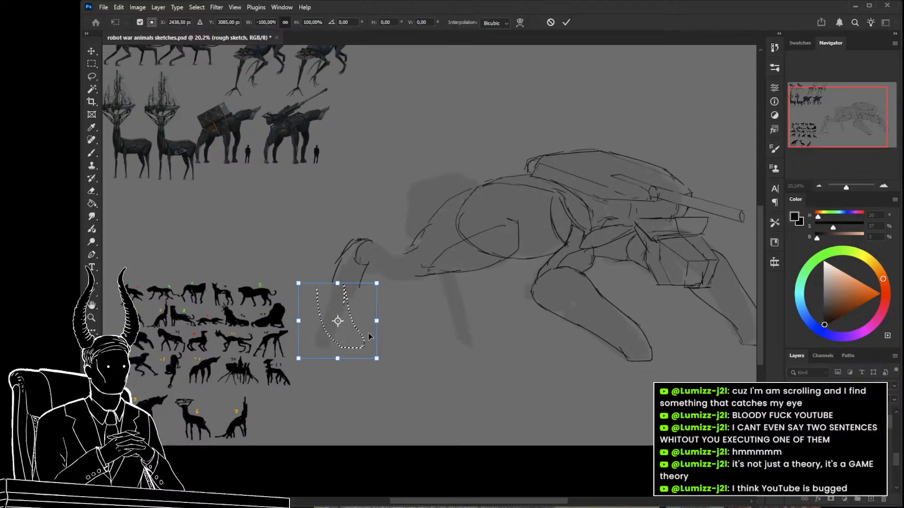
{"action": "left_click_drag", "start_coordinate": [364, 333], "coordinate": [308, 359]}
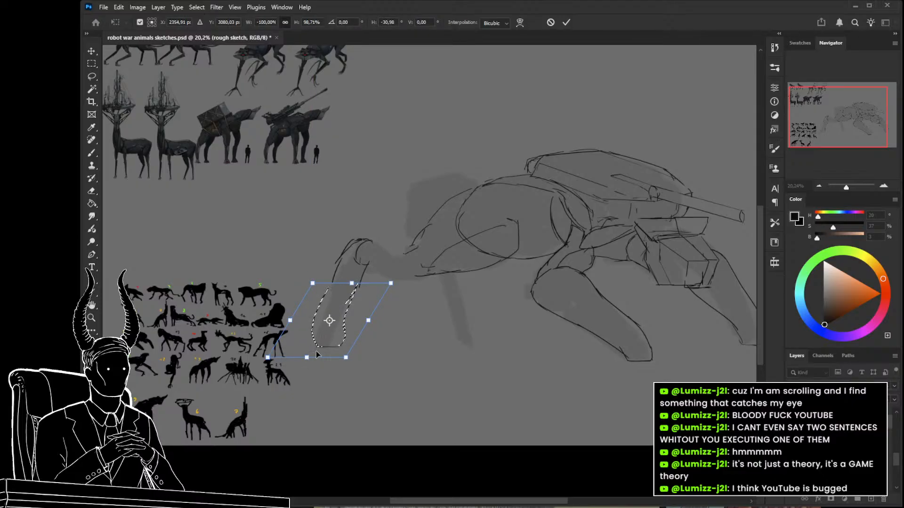
{"action": "key", "text": "Return"}
{"action": "key", "text": "ctrl+d"}
Erase the front lower leg's outline, keeping only the rounded knee joint.
{"action": "key", "text": "e"}
{"action": "left_click_drag", "start_coordinate": [363, 280], "coordinate": [363, 270]}
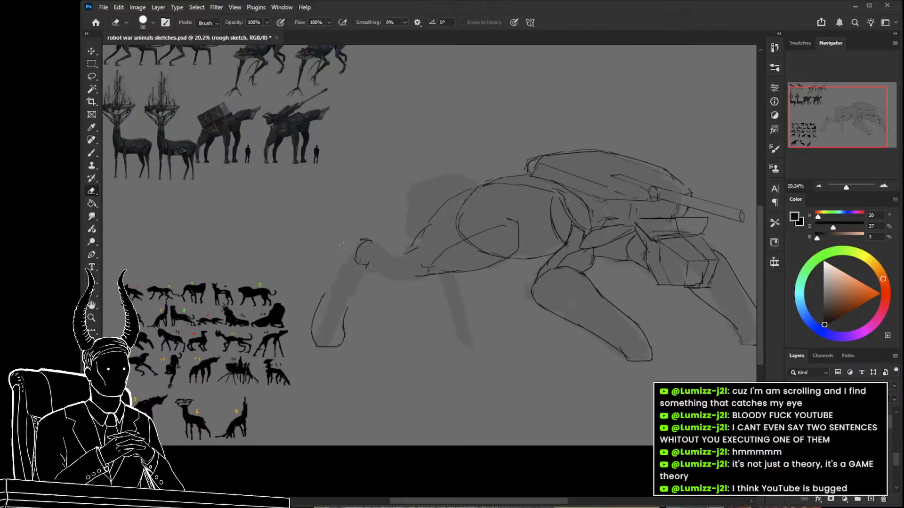
{"action": "left_click_drag", "start_coordinate": [366, 335], "coordinate": [421, 296]}
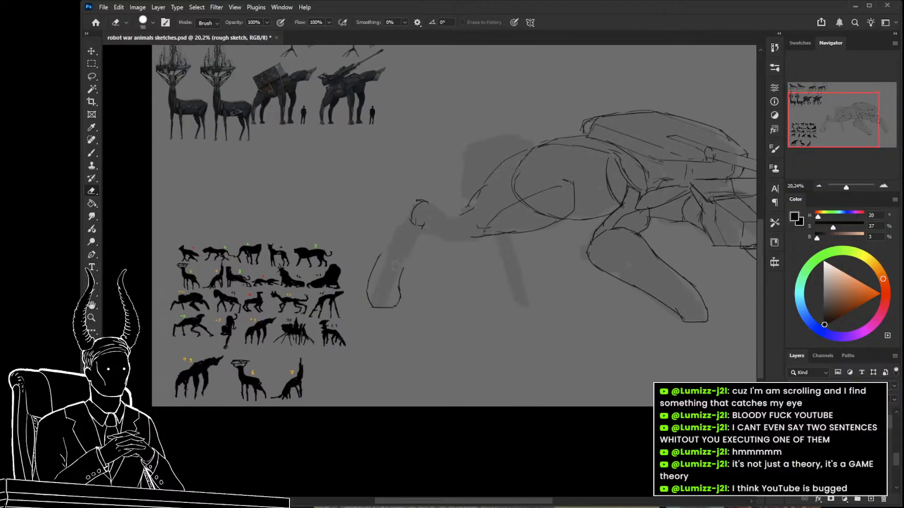
{"action": "key", "text": "z"}
{"action": "mouse_move", "coordinate": [387, 251]}
{"action": "left_mouse_down"}
{"action": "mouse_move", "coordinate": [400, 248]}
{"action": "mouse_move", "coordinate": [366, 298]}
{"action": "mouse_move", "coordinate": [395, 316]}
{"action": "mouse_move", "coordinate": [323, 375]}
{"action": "mouse_move", "coordinate": [295, 347]}
{"action": "left_mouse_up"}
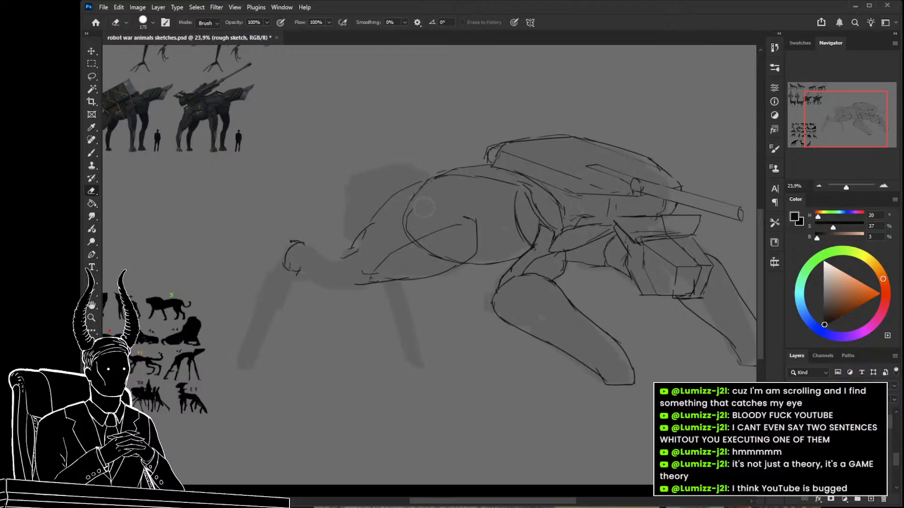
Close the shoulder segment's front end with a rounded cap and sketch the narrow segment linking it to the knee joint.
{"action": "left_click_drag", "start_coordinate": [355, 346], "coordinate": [387, 339]}
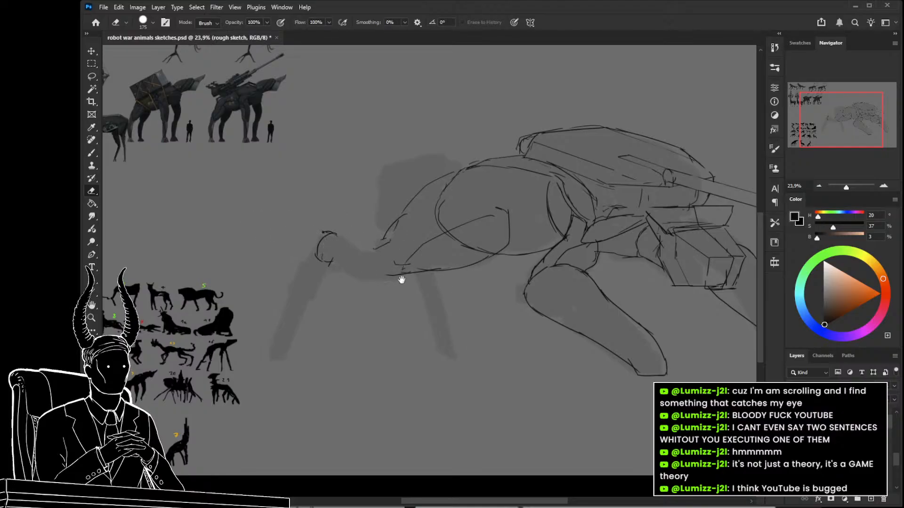
{"action": "left_click_drag", "start_coordinate": [400, 278], "coordinate": [422, 284]}
{"action": "key", "text": "b"}
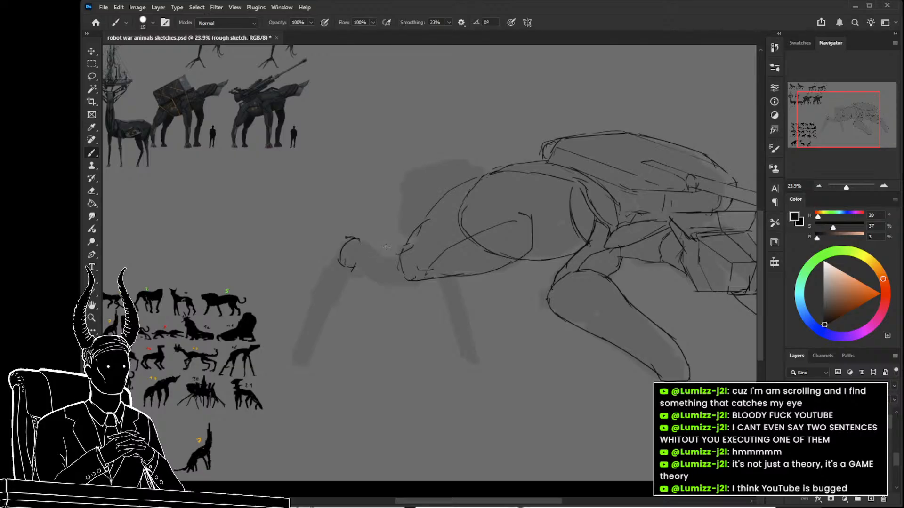
{"action": "left_click_drag", "start_coordinate": [349, 264], "coordinate": [373, 271]}
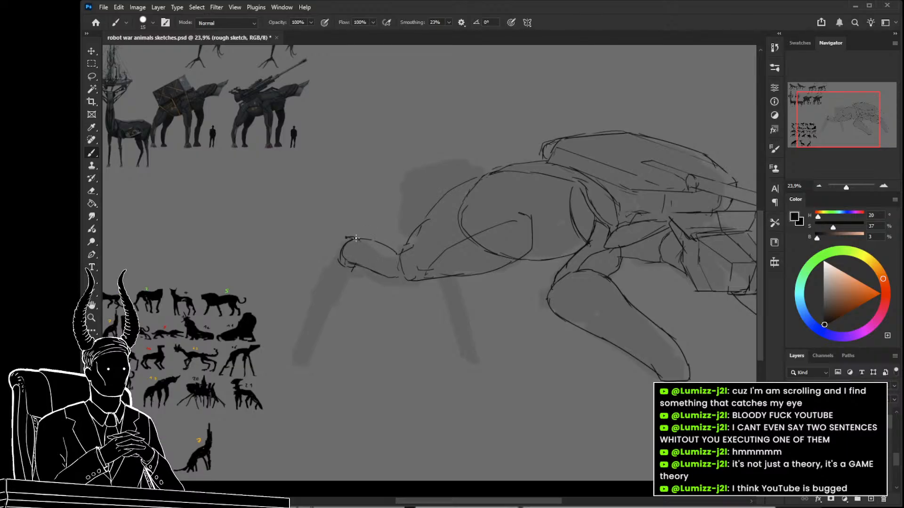
Sketch a new front lower leg curving over the knee joint and tapering down to a flat foot.
{"action": "mouse_move", "coordinate": [359, 233]}
{"action": "left_mouse_down"}
{"action": "mouse_move", "coordinate": [342, 227]}
{"action": "mouse_move", "coordinate": [311, 300]}
{"action": "left_mouse_up"}
{"action": "left_click_drag", "start_coordinate": [318, 246], "coordinate": [333, 230]}
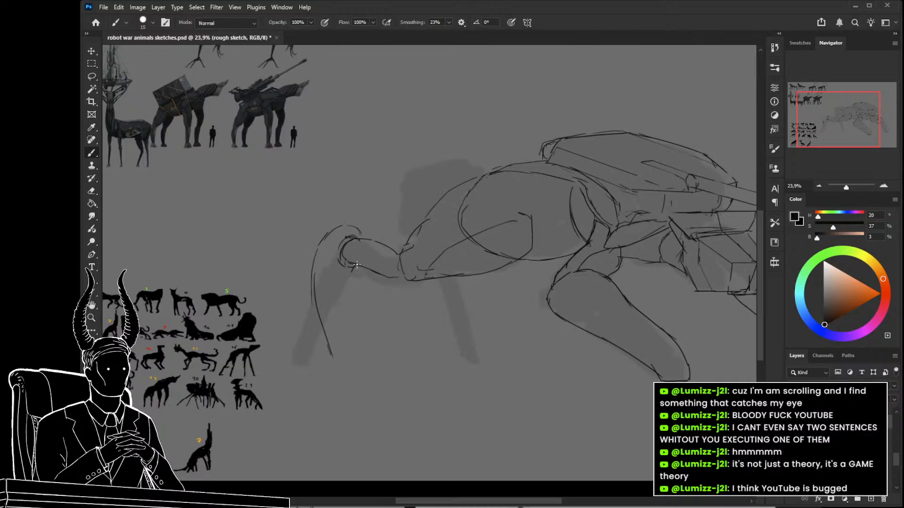
{"action": "key", "text": "ctrl+z"}
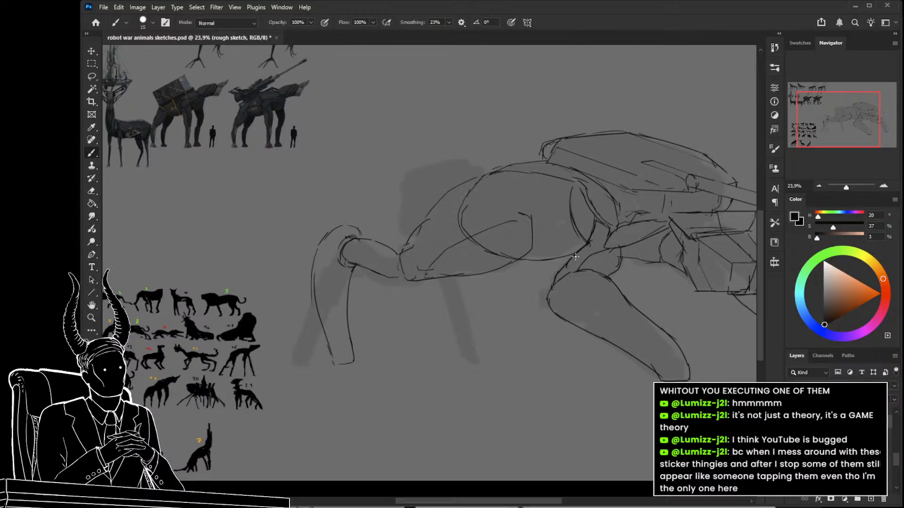
Select the new front lower leg and skew it so that its foot shifts forward over the silhouette's foot.
{"action": "key", "text": "l"}
{"action": "mouse_move", "coordinate": [364, 232]}
{"action": "left_mouse_down"}
{"action": "mouse_move", "coordinate": [343, 242]}
{"action": "mouse_move", "coordinate": [339, 270]}
{"action": "mouse_move", "coordinate": [279, 287]}
{"action": "mouse_move", "coordinate": [340, 201]}
{"action": "left_mouse_up"}
{"action": "key", "text": "ctrl+t"}
{"action": "left_click_drag", "start_coordinate": [346, 385], "coordinate": [310, 384]}
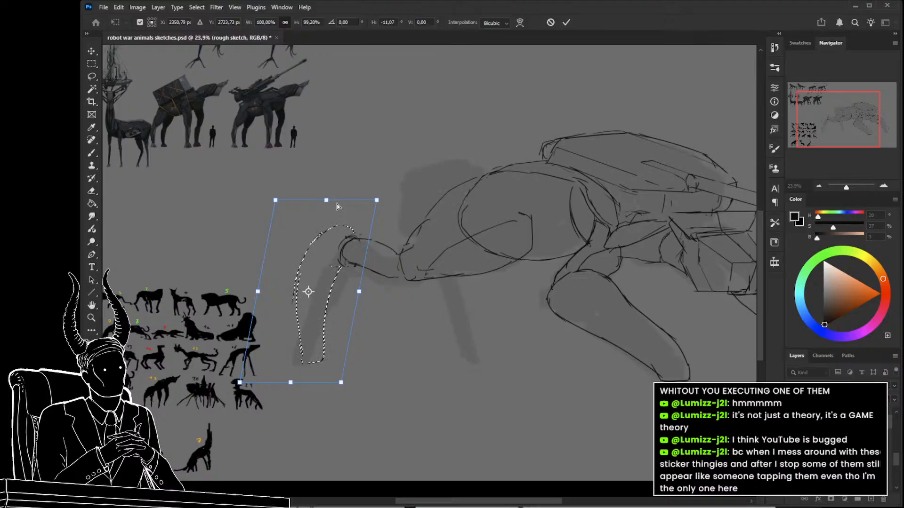
{"action": "left_click_drag", "start_coordinate": [336, 206], "coordinate": [338, 208]}
{"action": "key", "text": "Return"}
Try to erase the egg-shaped body's front edge where it overlaps the shoulder segment.
{"action": "key", "text": "z"}
{"action": "mouse_move", "coordinate": [395, 298]}
{"action": "left_mouse_down"}
{"action": "mouse_move", "coordinate": [349, 296]}
{"action": "mouse_move", "coordinate": [388, 310]}
{"action": "left_mouse_up"}
{"action": "left_click_drag", "start_coordinate": [387, 309], "coordinate": [341, 325]}
{"action": "key", "text": "b"}
{"action": "key", "text": "z"}
{"action": "mouse_move", "coordinate": [370, 210]}
{"action": "left_mouse_down"}
{"action": "mouse_move", "coordinate": [388, 212]}
{"action": "mouse_move", "coordinate": [386, 231]}
{"action": "left_mouse_up"}
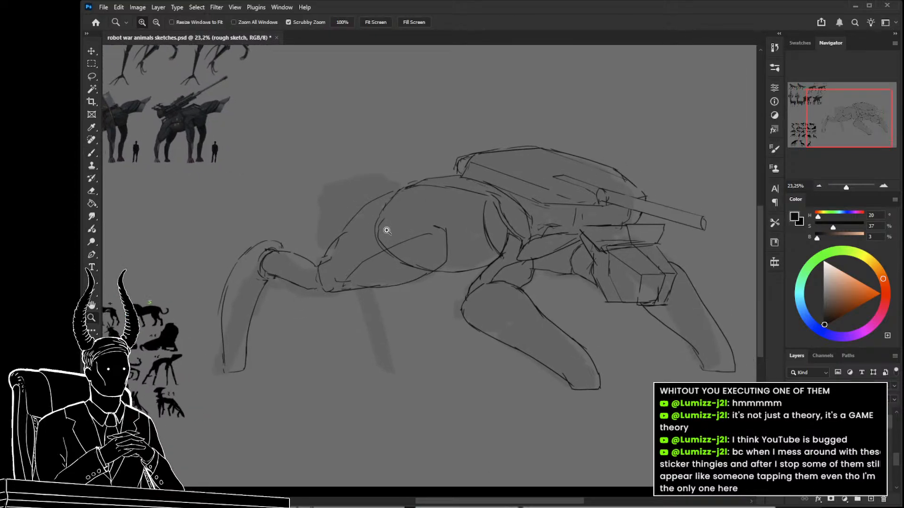
{"action": "key", "text": "e"}
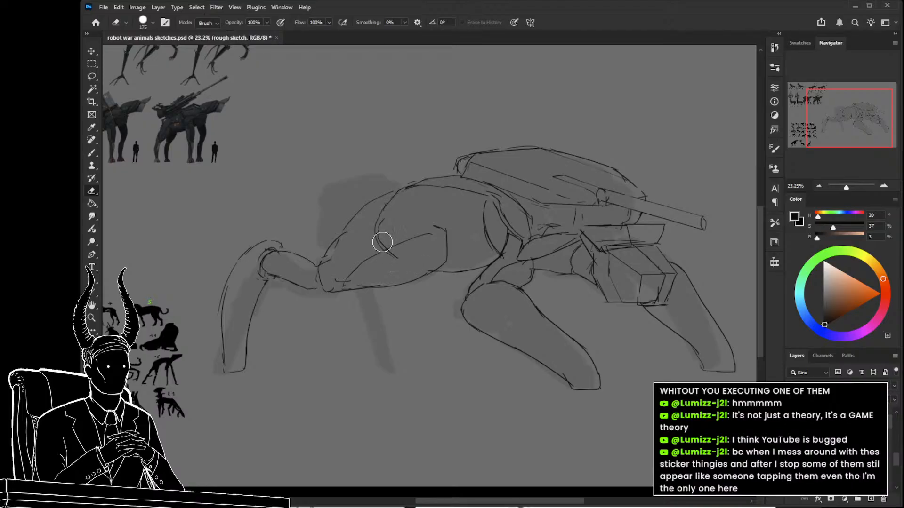
{"action": "left_click_drag", "start_coordinate": [385, 245], "coordinate": [389, 201]}
{"action": "key", "text": "z"}
{"action": "mouse_move", "coordinate": [425, 323]}
{"action": "left_mouse_down"}
{"action": "mouse_move", "coordinate": [355, 330]}
{"action": "mouse_move", "coordinate": [397, 337]}
{"action": "left_mouse_up"}
{"action": "key", "text": "ctrl+z"}
{"action": "key", "text": "l"}
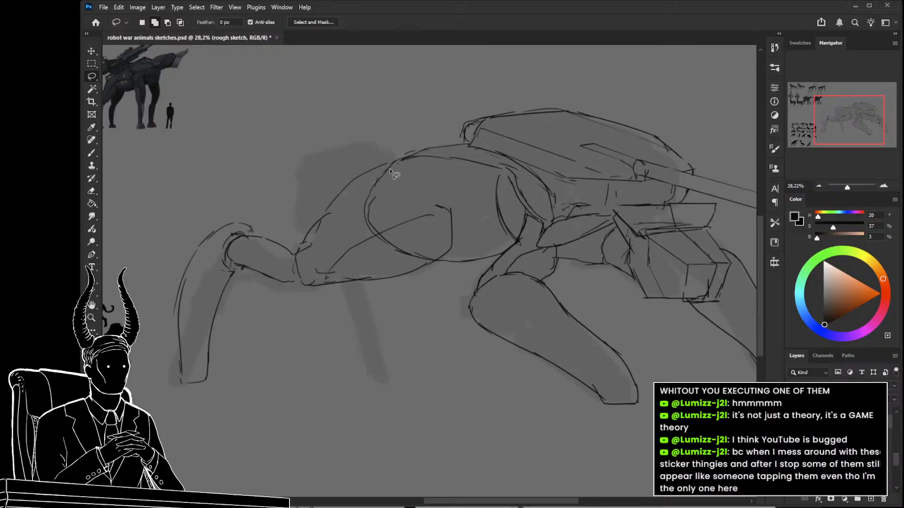
Select the shoulder segment, narrow it to about 90% of its width with a slight vertical skew, and deselect it.
{"action": "mouse_move", "coordinate": [391, 161]}
{"action": "left_mouse_down"}
{"action": "mouse_move", "coordinate": [325, 175]}
{"action": "mouse_move", "coordinate": [301, 237]}
{"action": "mouse_move", "coordinate": [367, 306]}
{"action": "mouse_move", "coordinate": [463, 247]}
{"action": "mouse_move", "coordinate": [409, 178]}
{"action": "mouse_move", "coordinate": [362, 229]}
{"action": "mouse_move", "coordinate": [414, 261]}
{"action": "mouse_move", "coordinate": [457, 235]}
{"action": "mouse_move", "coordinate": [449, 243]}
{"action": "left_mouse_up"}
{"action": "key", "text": "alt"}
{"action": "key", "text": "ctrl+t"}
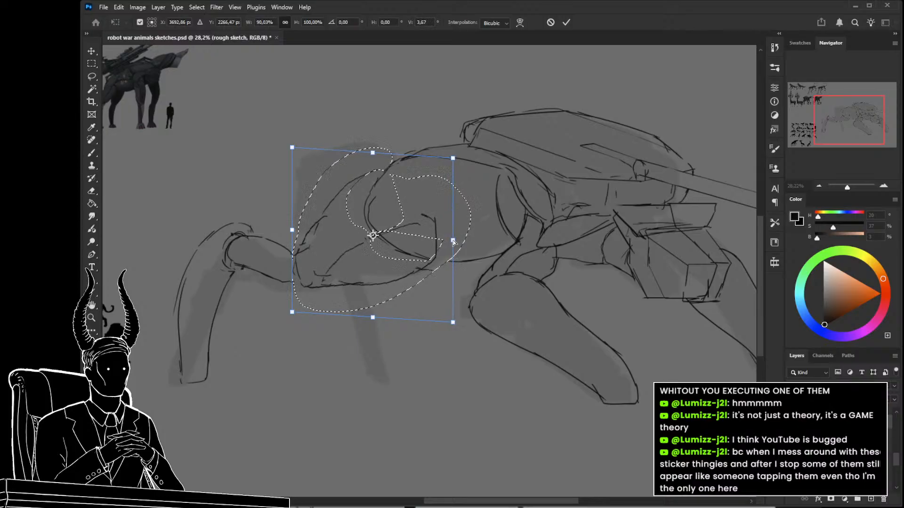
{"action": "key", "text": "Return"}
{"action": "key", "text": "ctrl+d"}
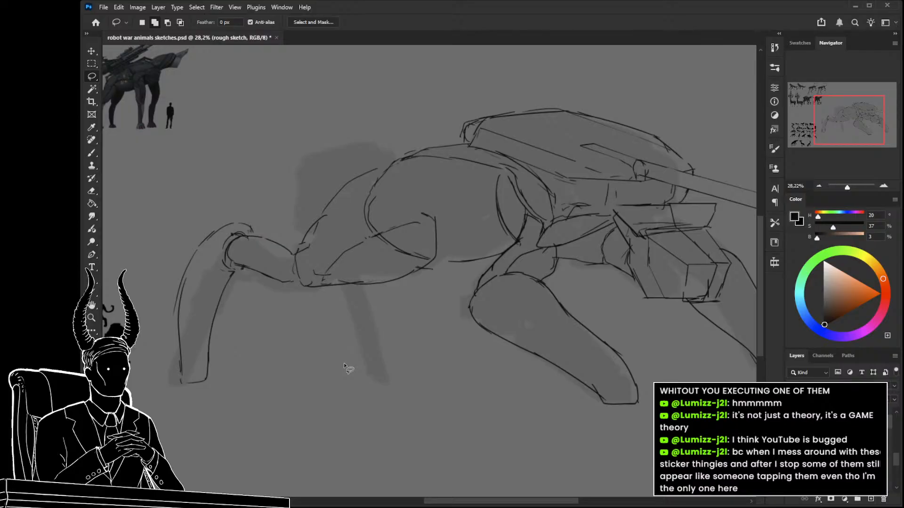
Extend the shoulder's upper curve to the body's top edge and sketch the far front leg over the silhouette's thin leg.
{"action": "left_click_drag", "start_coordinate": [445, 216], "coordinate": [413, 216]}
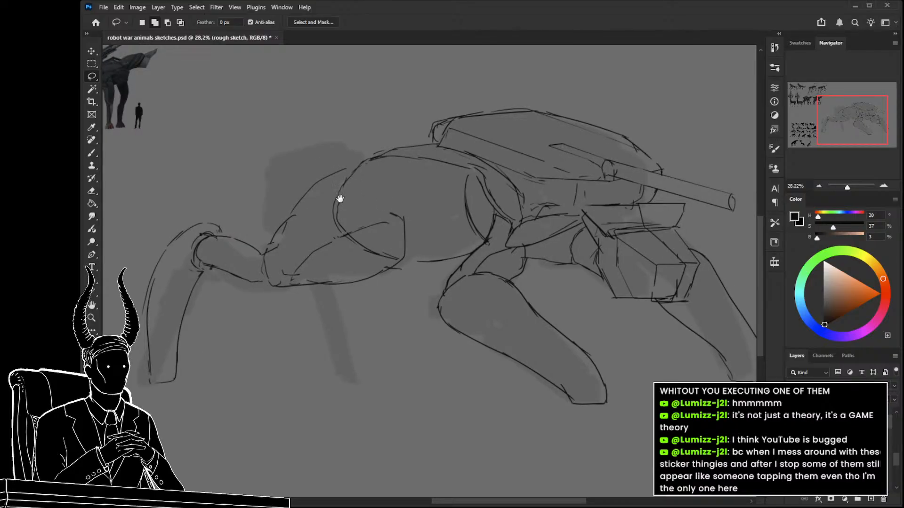
{"action": "left_click_drag", "start_coordinate": [340, 198], "coordinate": [339, 217]}
{"action": "key", "text": "b"}
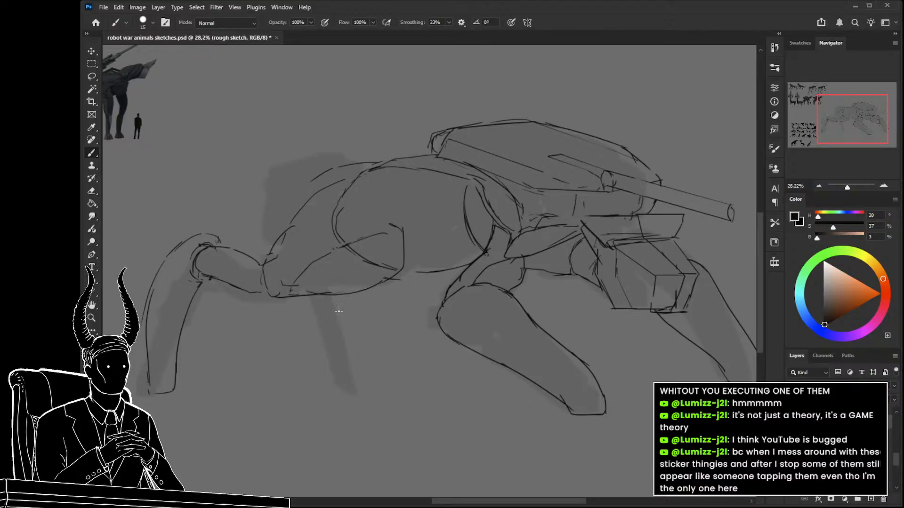
{"action": "key", "text": "ctrl+z"}
{"action": "mouse_move", "coordinate": [342, 393]}
{"action": "left_mouse_down"}
{"action": "mouse_move", "coordinate": [367, 393]}
{"action": "mouse_move", "coordinate": [361, 335]}
{"action": "left_mouse_up"}
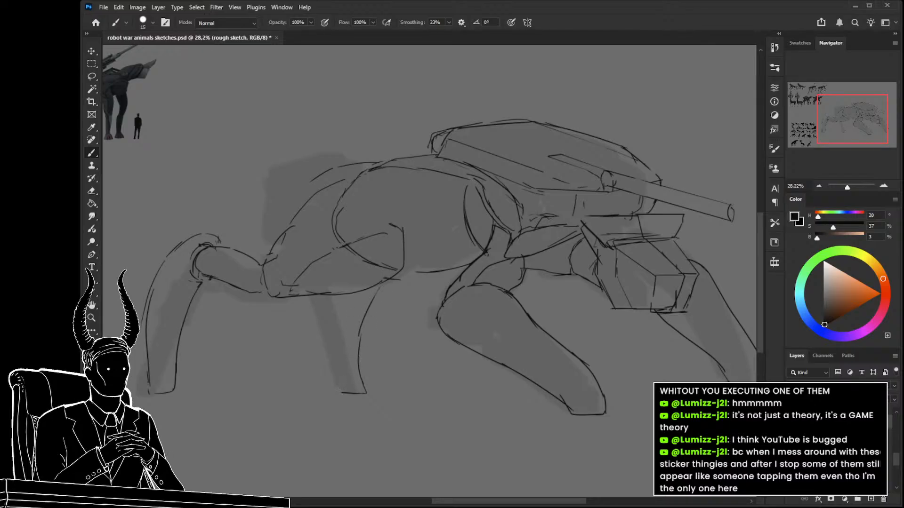
{"action": "mouse_move", "coordinate": [326, 351]}
{"action": "left_mouse_down"}
{"action": "mouse_move", "coordinate": [326, 315]}
{"action": "mouse_move", "coordinate": [309, 314]}
{"action": "mouse_move", "coordinate": [339, 323]}
{"action": "left_mouse_up"}
Compare the line sketch with the underlying silhouette by toggling their layer visibility.
{"action": "key", "text": "ctrl+space"}
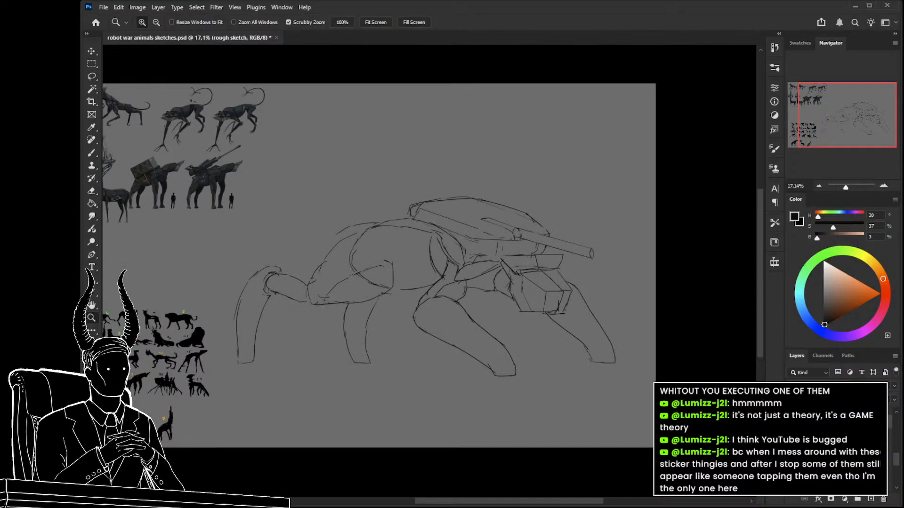
{"action": "left_click", "coordinate": [794, 454]}
{"action": "left_click", "coordinate": [793, 440]}
{"action": "left_click", "coordinate": [794, 440]}
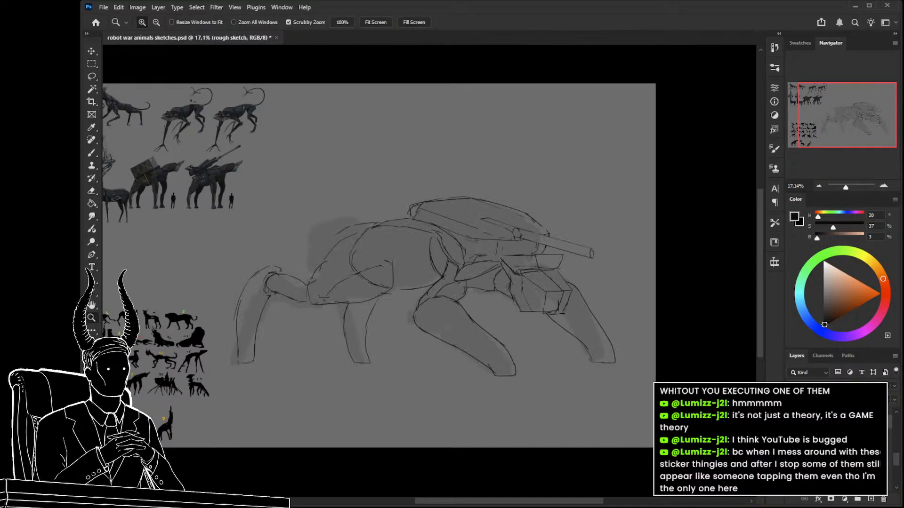
{"action": "left_click", "coordinate": [794, 440]}
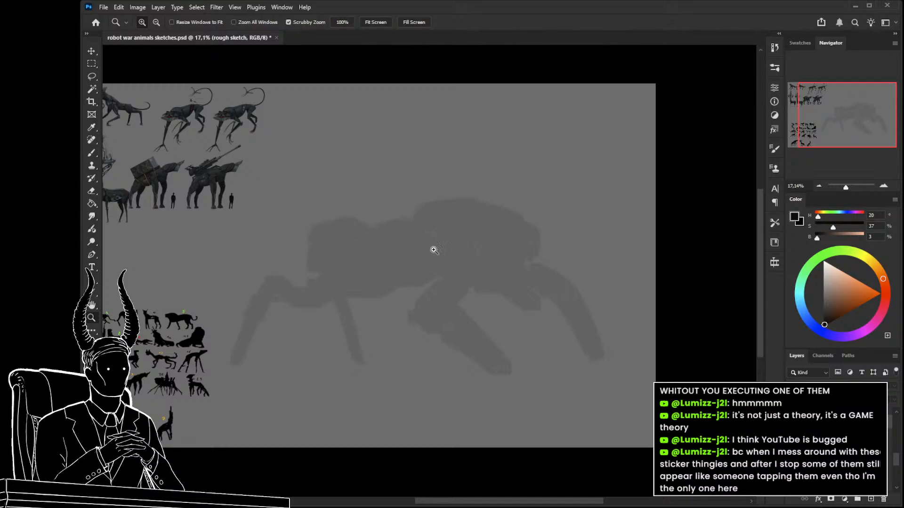
{"action": "left_click", "coordinate": [793, 441]}
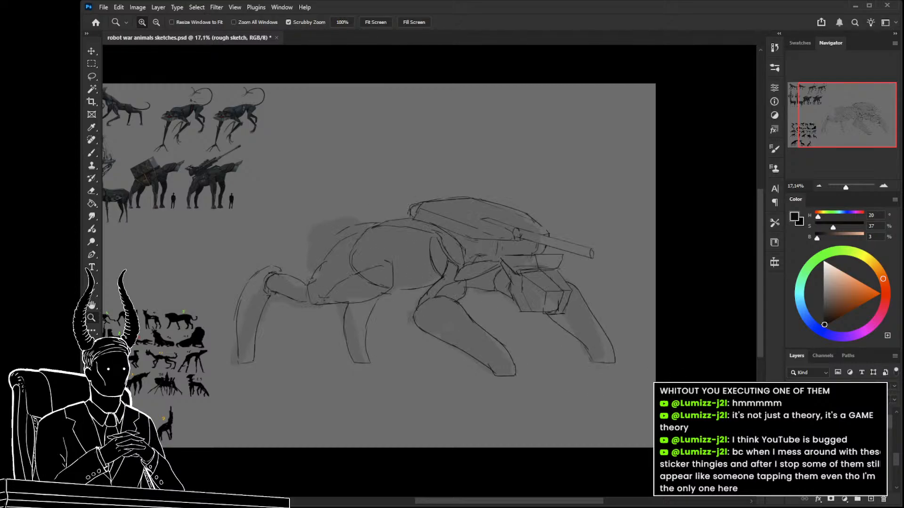
{"action": "left_click", "coordinate": [794, 440]}
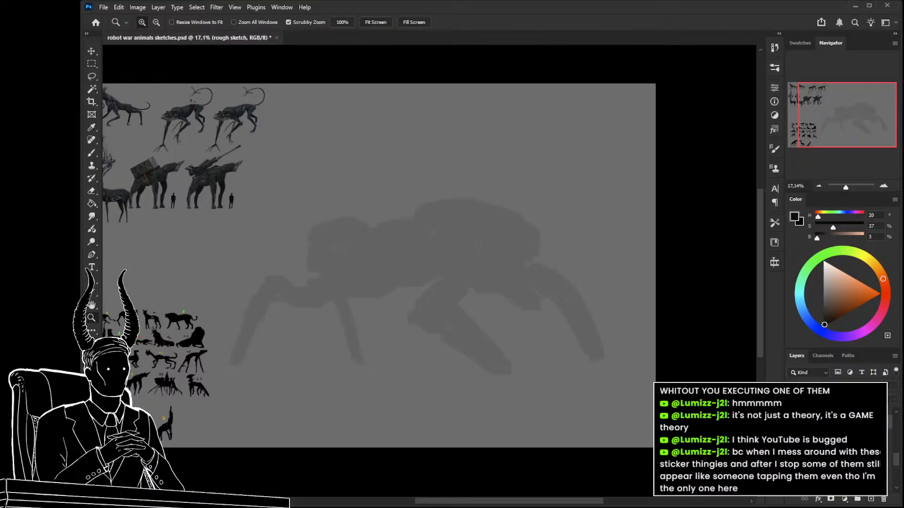
{"action": "left_click", "coordinate": [838, 413]}
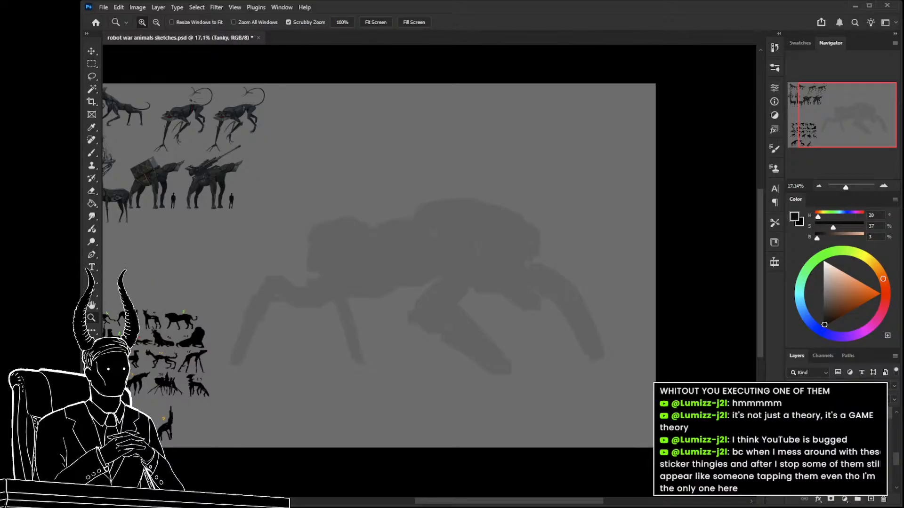
{"action": "left_click", "coordinate": [794, 440]}
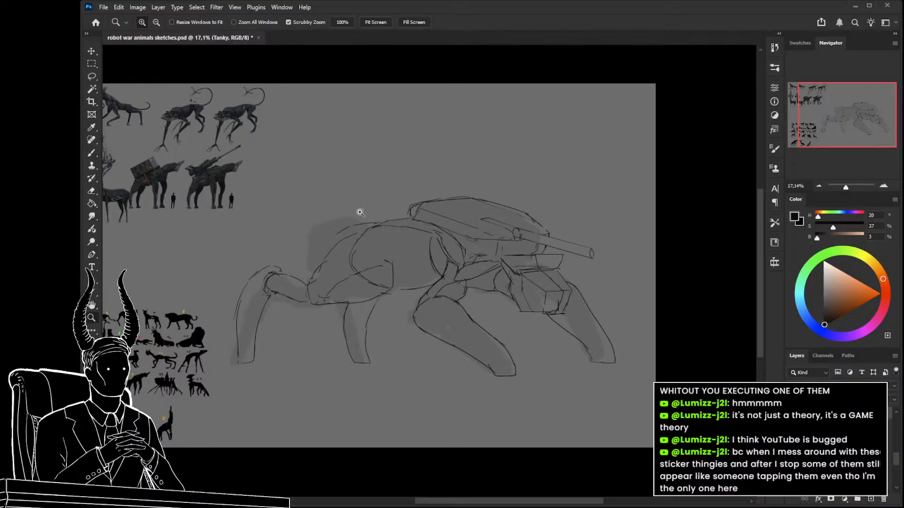
On the rough sketch layer, erase the line above the shoulder and sketch a raised hump following the silhouette's front bulge.
{"action": "scroll", "coordinate": [336, 211], "scroll_direction": "up", "scroll_amount": 2}
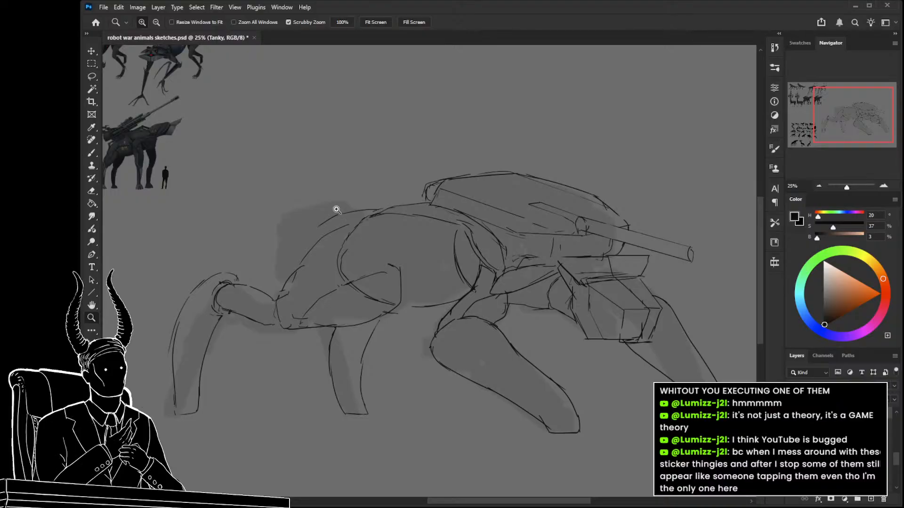
{"action": "scroll", "coordinate": [336, 211], "scroll_direction": "up", "scroll_amount": 2}
{"action": "key", "text": "e"}
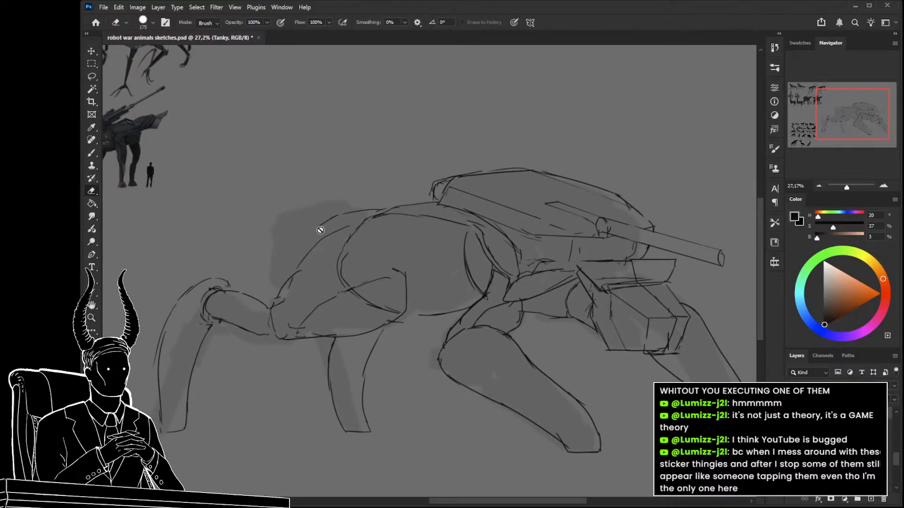
{"action": "left_click", "coordinate": [838, 427]}
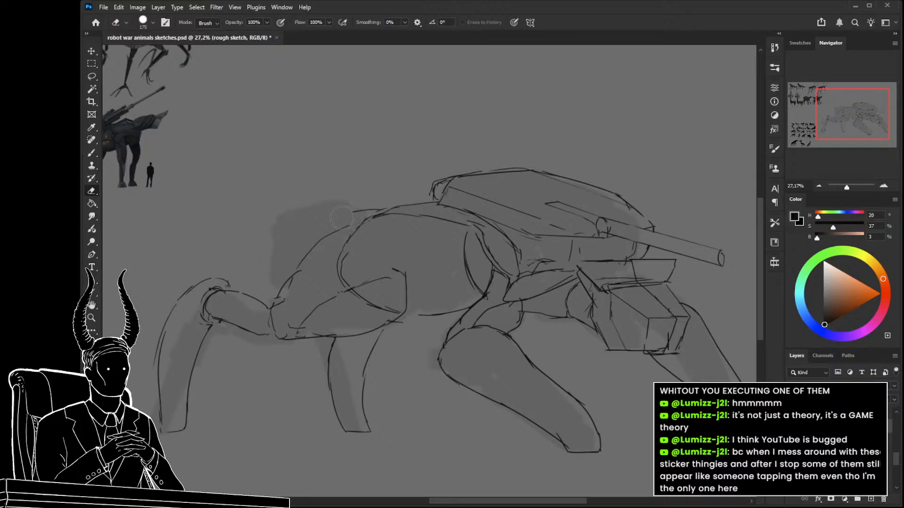
{"action": "key", "text": "b"}
{"action": "left_click_drag", "start_coordinate": [358, 201], "coordinate": [313, 202]}
{"action": "key", "text": "z"}
{"action": "mouse_move", "coordinate": [337, 292]}
{"action": "left_mouse_down"}
{"action": "mouse_move", "coordinate": [329, 296]}
{"action": "mouse_move", "coordinate": [347, 299]}
{"action": "mouse_move", "coordinate": [337, 289]}
{"action": "left_mouse_up"}
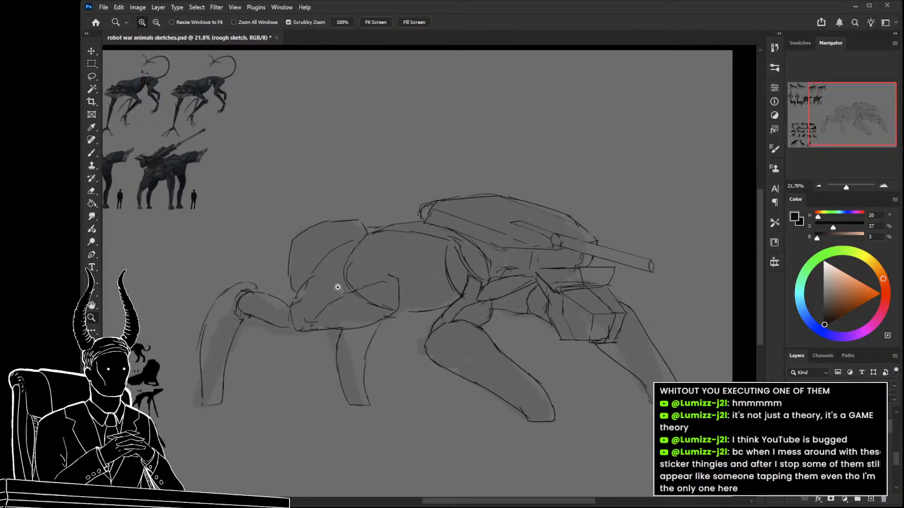
Erase the body's front edge where it overlaps the shoulder, and shift the shoulder segment with its front leg forward.
{"action": "key", "text": "e"}
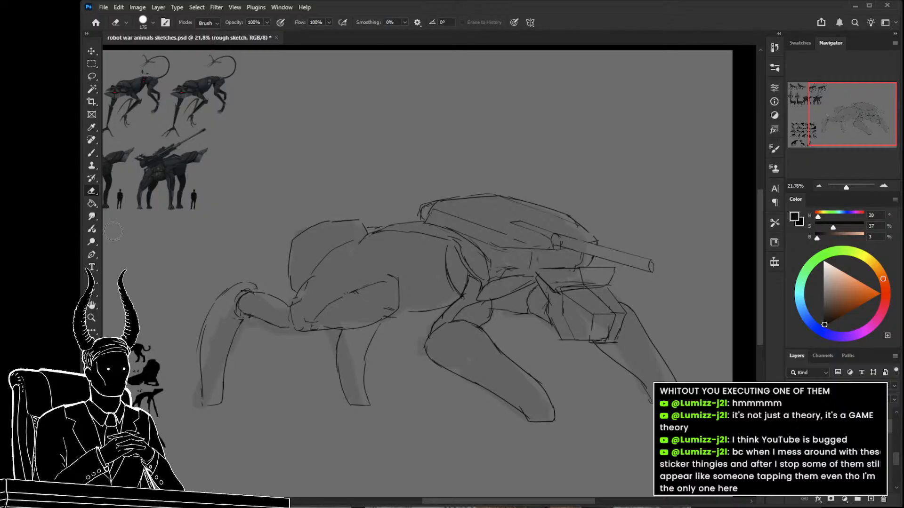
{"action": "key", "text": "l"}
{"action": "mouse_move", "coordinate": [397, 271]}
{"action": "left_mouse_down"}
{"action": "mouse_move", "coordinate": [341, 243]}
{"action": "mouse_move", "coordinate": [299, 286]}
{"action": "mouse_move", "coordinate": [273, 281]}
{"action": "mouse_move", "coordinate": [186, 348]}
{"action": "mouse_move", "coordinate": [274, 399]}
{"action": "mouse_move", "coordinate": [311, 345]}
{"action": "mouse_move", "coordinate": [390, 321]}
{"action": "mouse_move", "coordinate": [409, 309]}
{"action": "left_mouse_up"}
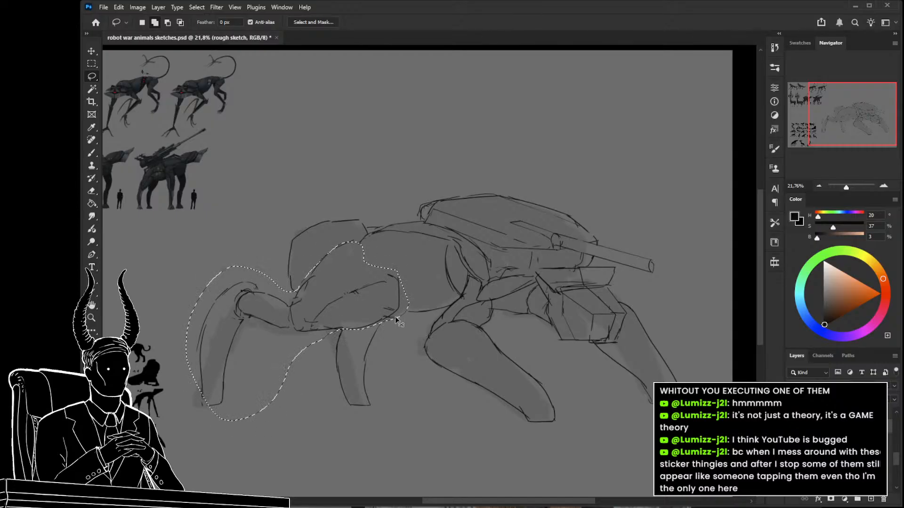
{"action": "key", "text": "ctrl+t"}
{"action": "left_click_drag", "start_coordinate": [299, 329], "coordinate": [263, 345]}
{"action": "left_click_drag", "start_coordinate": [361, 338], "coordinate": [366, 333]}
{"action": "key", "text": "Return"}
{"action": "key", "text": "ctrl+d"}
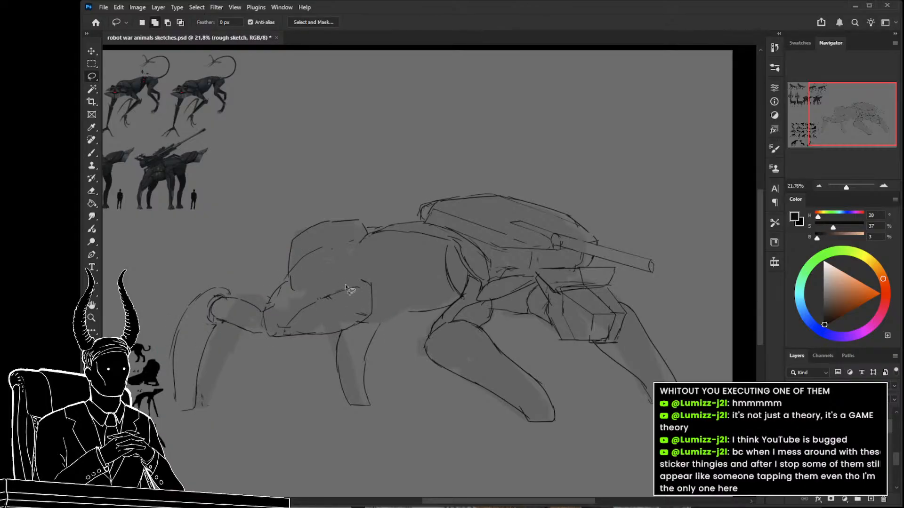
Erase the front hump's top line and redraw it slightly lower down to the shoulder.
{"action": "left_click", "coordinate": [793, 450]}
{"action": "left_click", "coordinate": [793, 450]}
{"action": "left_click_drag", "start_coordinate": [331, 280], "coordinate": [346, 272]}
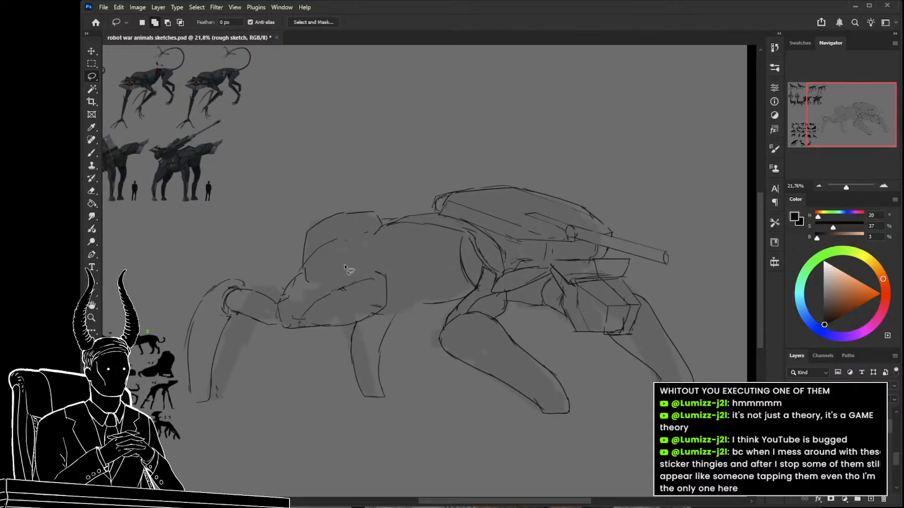
{"action": "key", "text": "b"}
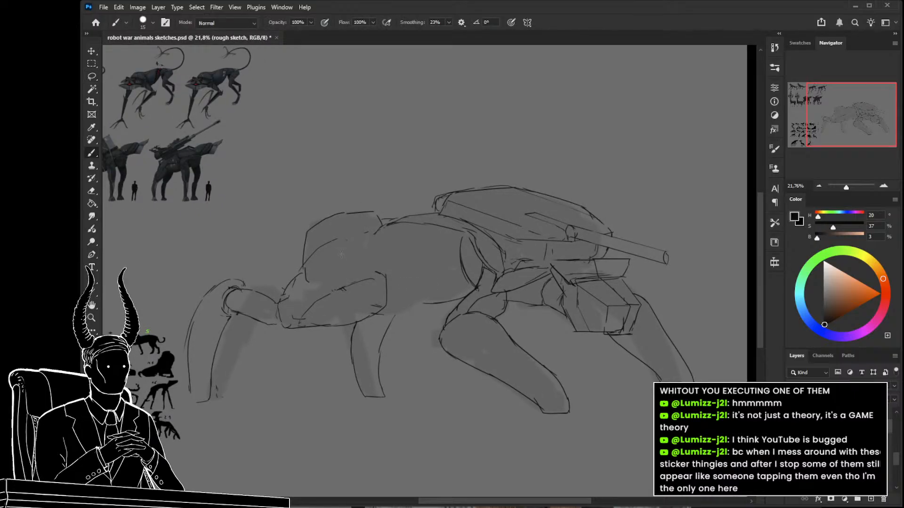
{"action": "key", "text": "e"}
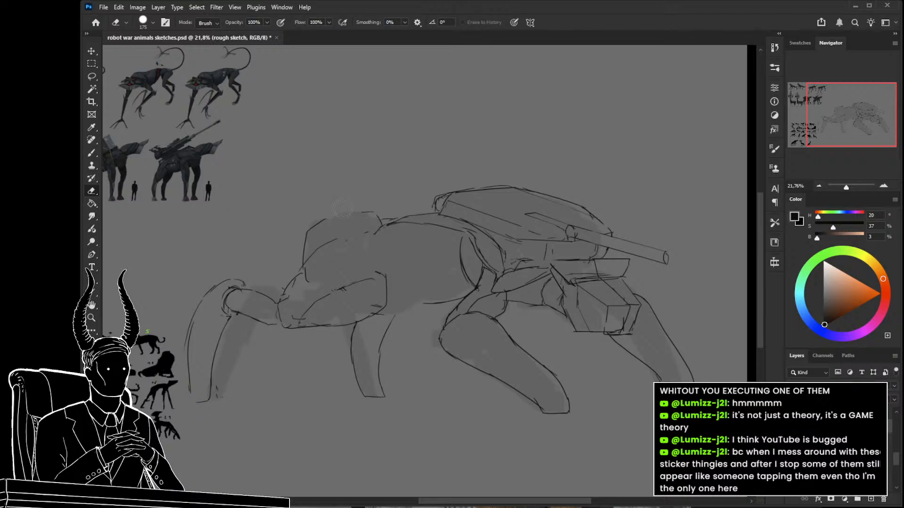
{"action": "key", "text": "b"}
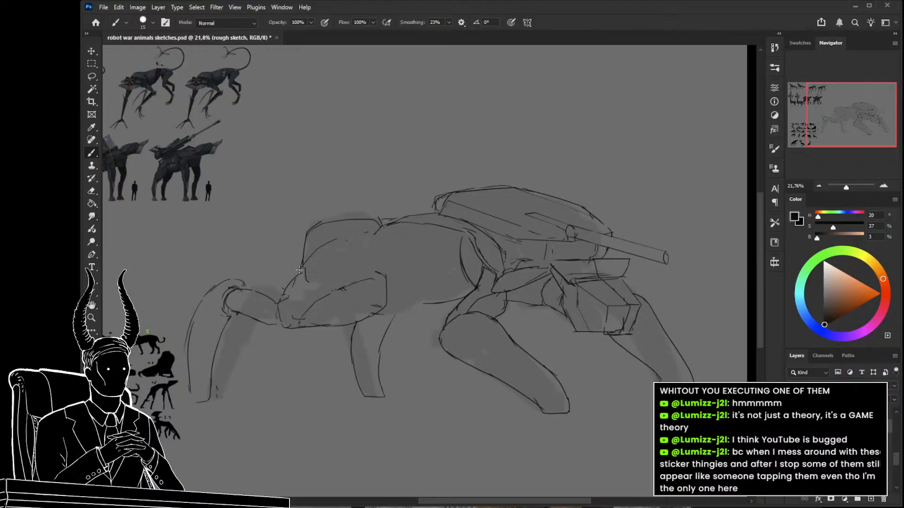
Erase the front hump, redraw the shoulder's rounded upper curve, and sketch the body's curved front edge behind it.
{"action": "key", "text": "e"}
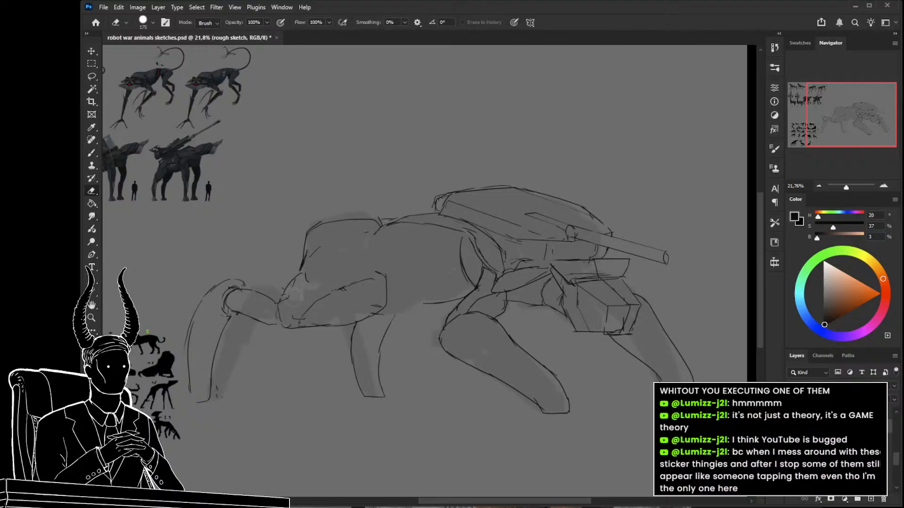
{"action": "mouse_move", "coordinate": [316, 231]}
{"action": "left_mouse_down"}
{"action": "mouse_move", "coordinate": [294, 247]}
{"action": "mouse_move", "coordinate": [352, 224]}
{"action": "mouse_move", "coordinate": [301, 238]}
{"action": "mouse_move", "coordinate": [312, 237]}
{"action": "mouse_move", "coordinate": [313, 259]}
{"action": "left_mouse_up"}
{"action": "key", "text": "b"}
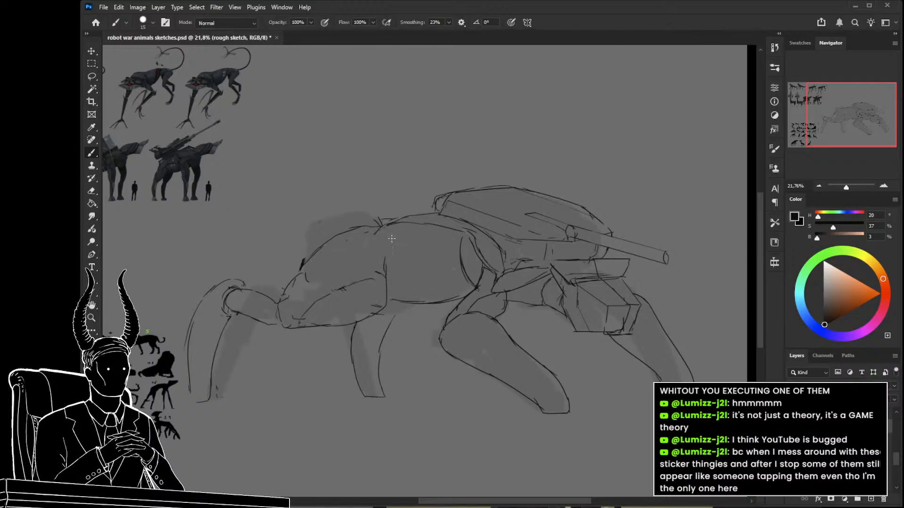
{"action": "left_click_drag", "start_coordinate": [394, 225], "coordinate": [371, 268]}
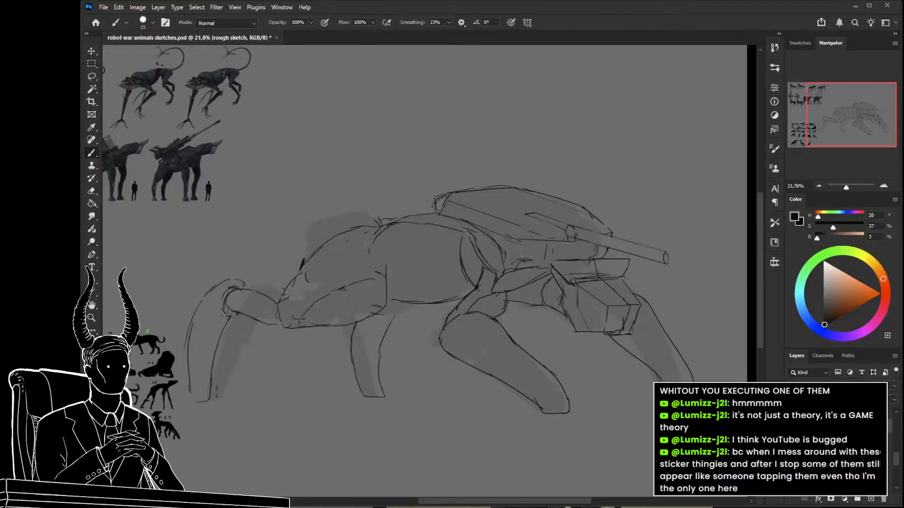
Select the body's underside line, narrow it to about 86% and skew it down toward the near rear leg.
{"action": "key", "text": "l"}
{"action": "mouse_move", "coordinate": [466, 292]}
{"action": "left_mouse_down"}
{"action": "mouse_move", "coordinate": [422, 318]}
{"action": "mouse_move", "coordinate": [396, 310]}
{"action": "mouse_move", "coordinate": [390, 292]}
{"action": "mouse_move", "coordinate": [454, 315]}
{"action": "left_mouse_up"}
{"action": "key", "text": "ctrl+t"}
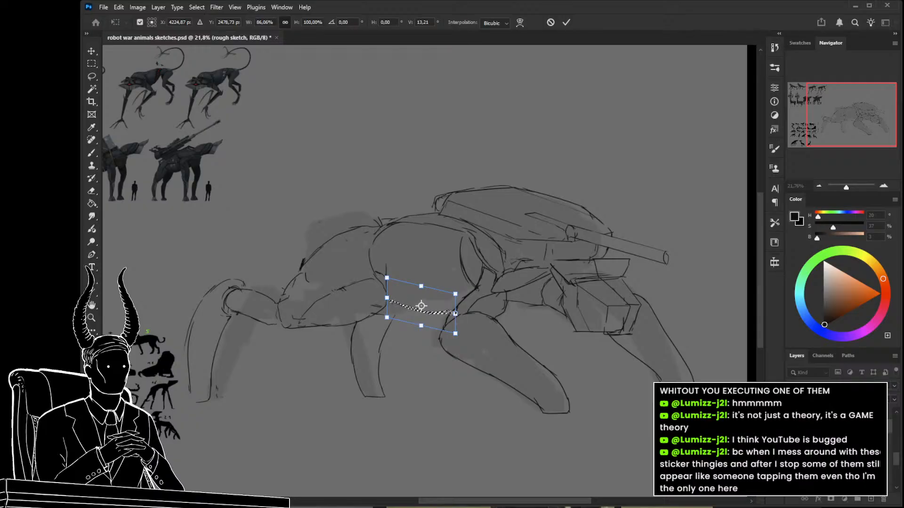
{"action": "key", "text": "Return"}
{"action": "key", "text": "ctrl+d"}
Select the short belly line between the two rear legs and transform it to tilt the other way.
{"action": "mouse_move", "coordinate": [563, 329]}
{"action": "left_mouse_down"}
{"action": "mouse_move", "coordinate": [547, 281]}
{"action": "mouse_move", "coordinate": [511, 296]}
{"action": "mouse_move", "coordinate": [520, 319]}
{"action": "mouse_move", "coordinate": [500, 325]}
{"action": "left_mouse_up"}
{"action": "key", "text": "ctrl+t"}
{"action": "key", "text": "Return"}
{"action": "key", "text": "ctrl+d"}
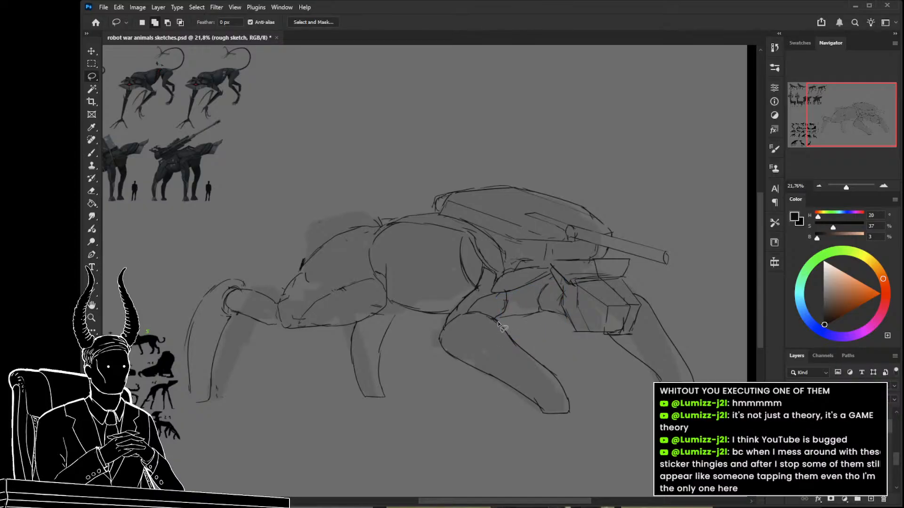
Sketch a line extending the shell's upper edge forward over the rounded body.
{"action": "left_click_drag", "start_coordinate": [404, 222], "coordinate": [435, 224]}
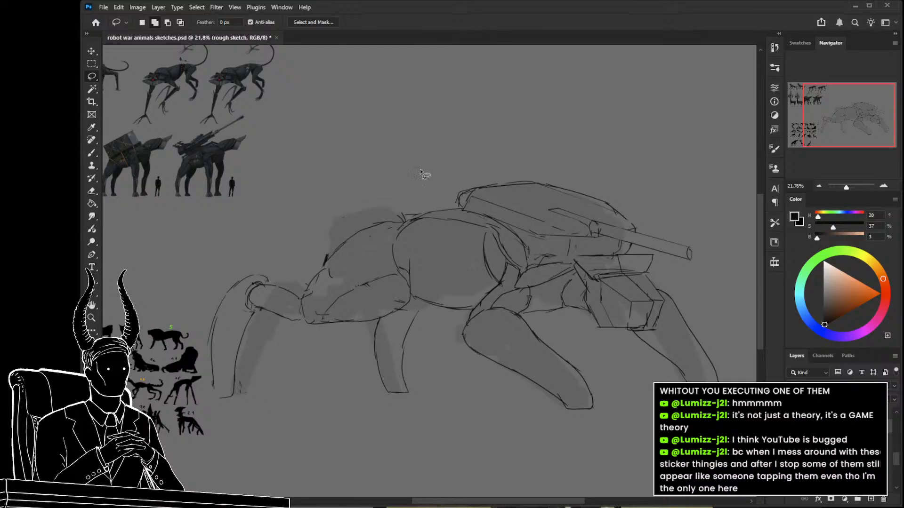
{"action": "key", "text": "b"}
{"action": "left_click_drag", "start_coordinate": [497, 183], "coordinate": [428, 192]}
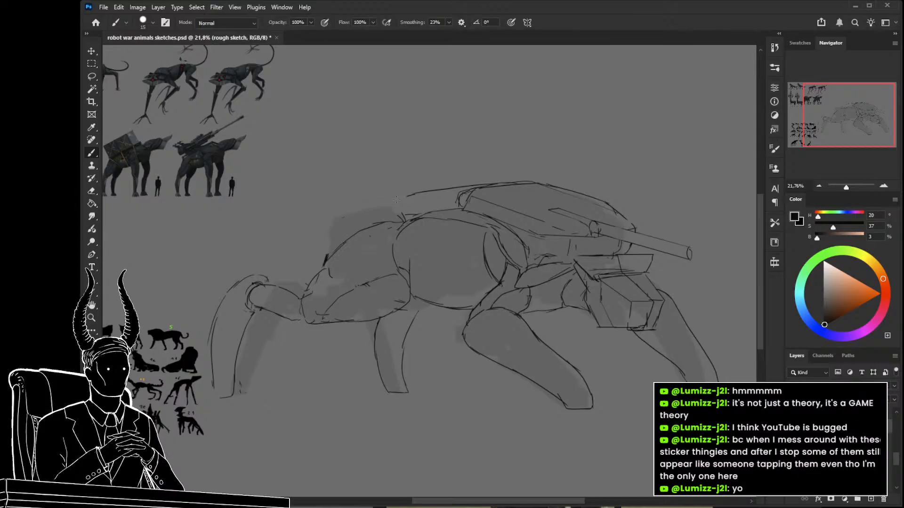
{"action": "left_click_drag", "start_coordinate": [453, 227], "coordinate": [471, 217]}
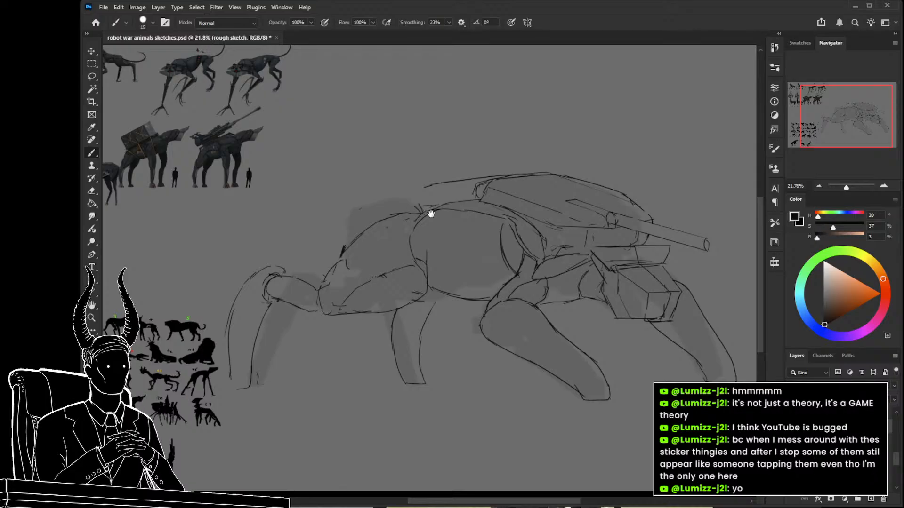
{"action": "left_click_drag", "start_coordinate": [424, 184], "coordinate": [447, 181]}
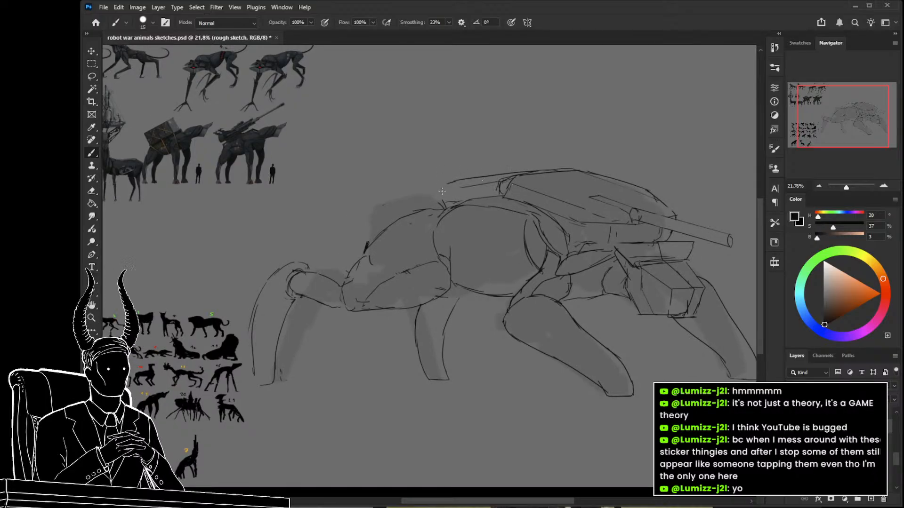
Try to continue the shell's extended edge in a long curve down to the shoulder's front.
{"action": "left_click_drag", "start_coordinate": [484, 179], "coordinate": [371, 234]}
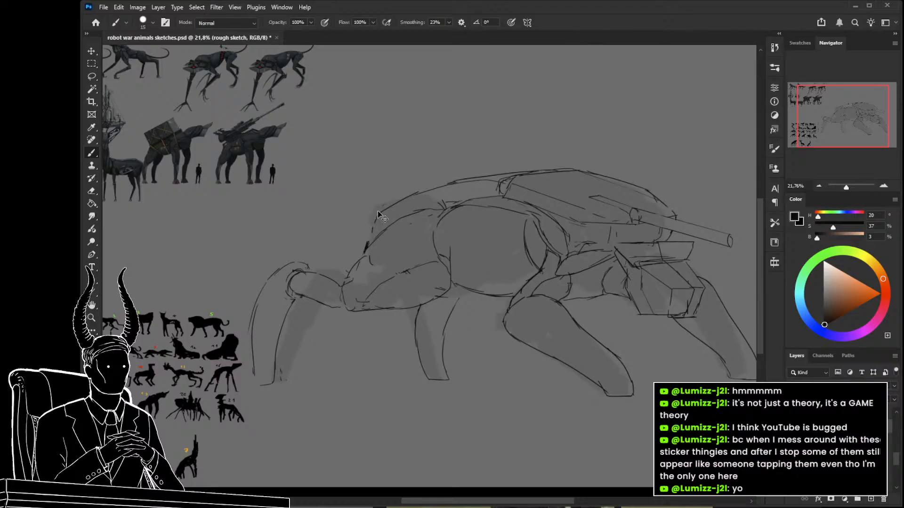
{"action": "key", "text": "ctrl+z"}
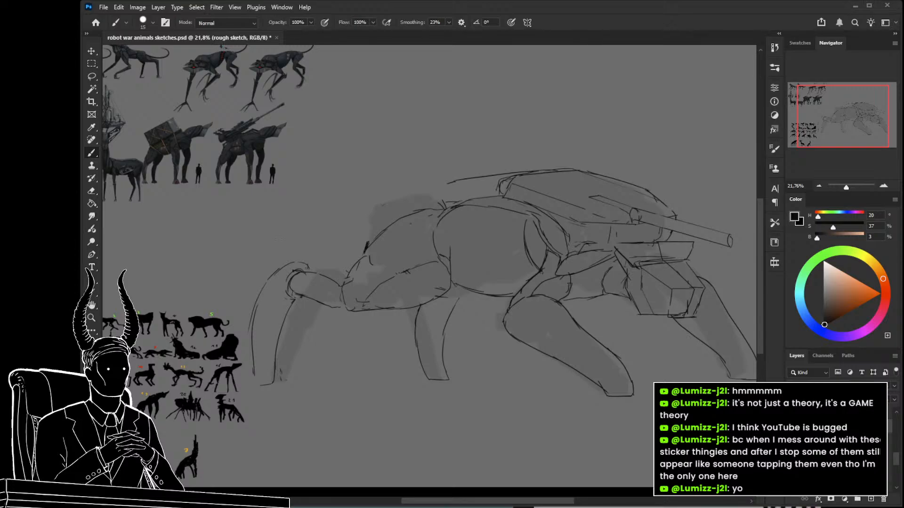
{"action": "scroll", "coordinate": [429, 266], "scroll_direction": "down", "scroll_amount": 1}
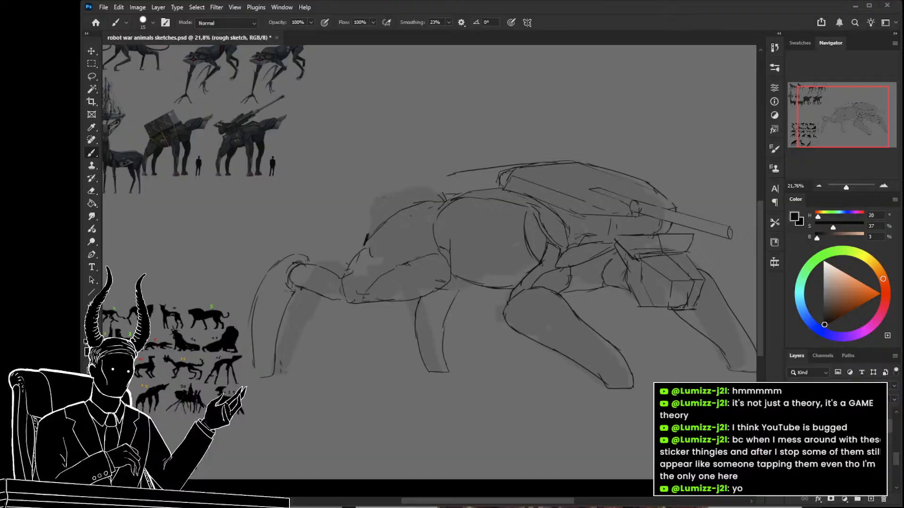
Erase the line extending the shell's upper edge over the rounded body and save the document.
{"action": "key", "text": "z"}
{"action": "left_click_drag", "start_coordinate": [530, 229], "coordinate": [585, 264]}
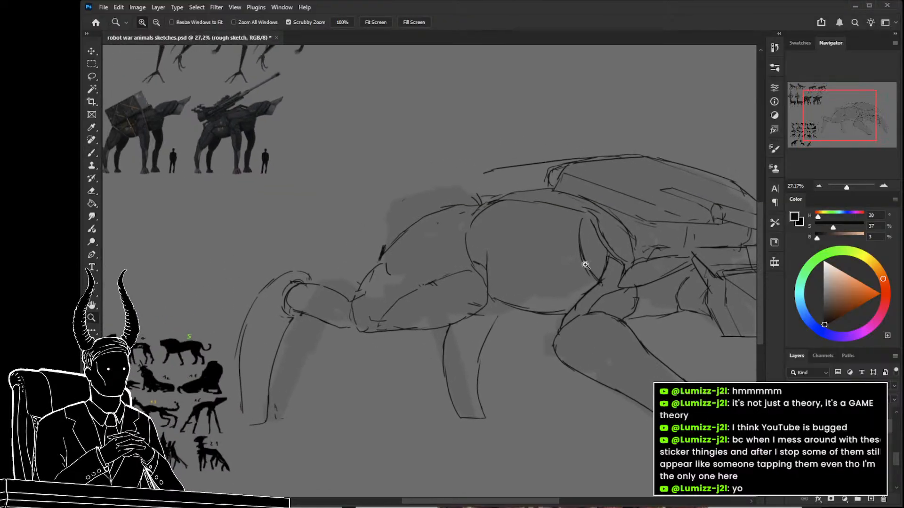
{"action": "key", "text": "alt"}
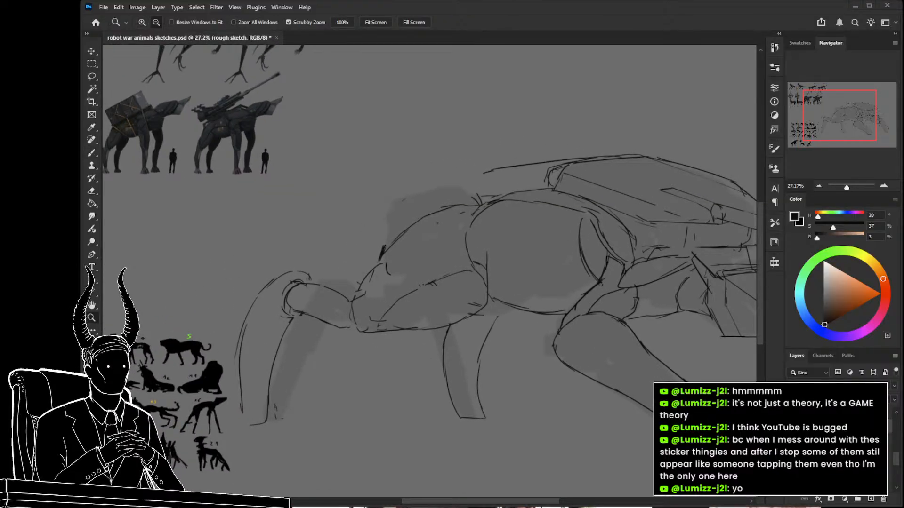
{"action": "left_click_drag", "start_coordinate": [551, 149], "coordinate": [515, 151]}
{"action": "key", "text": "e"}
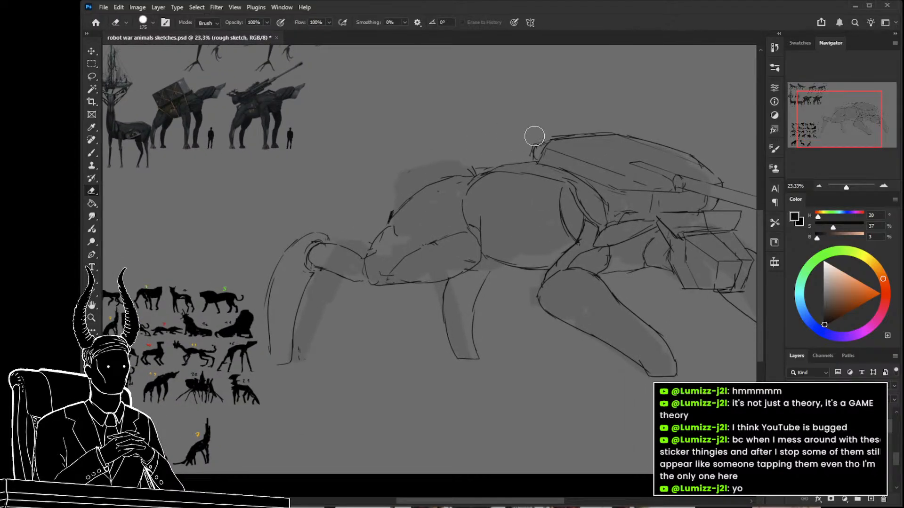
{"action": "key", "text": "ctrl+s"}
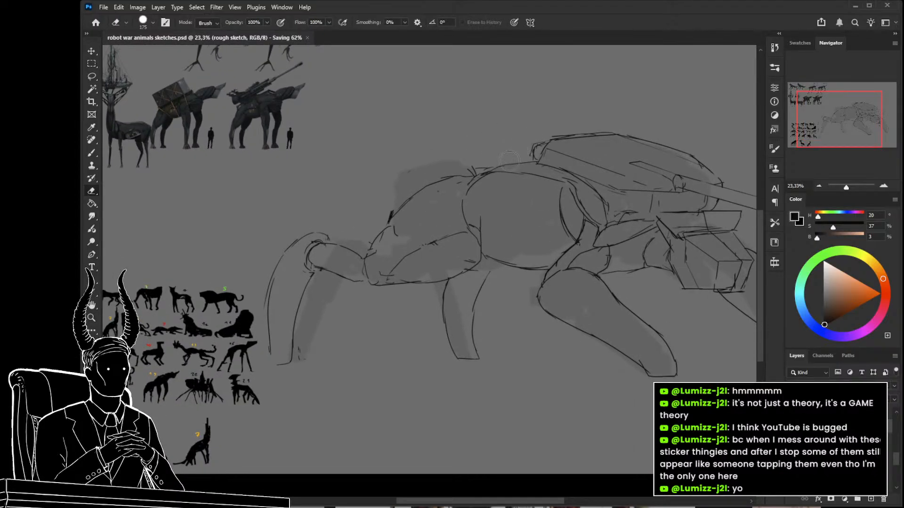
Erase sketch lines at the shell's upper corner above the rounded body.
{"action": "key", "text": "z"}
{"action": "mouse_move", "coordinate": [525, 218]}
{"action": "left_mouse_down"}
{"action": "mouse_move", "coordinate": [493, 232]}
{"action": "mouse_move", "coordinate": [490, 256]}
{"action": "mouse_move", "coordinate": [516, 220]}
{"action": "mouse_move", "coordinate": [541, 216]}
{"action": "left_mouse_up"}
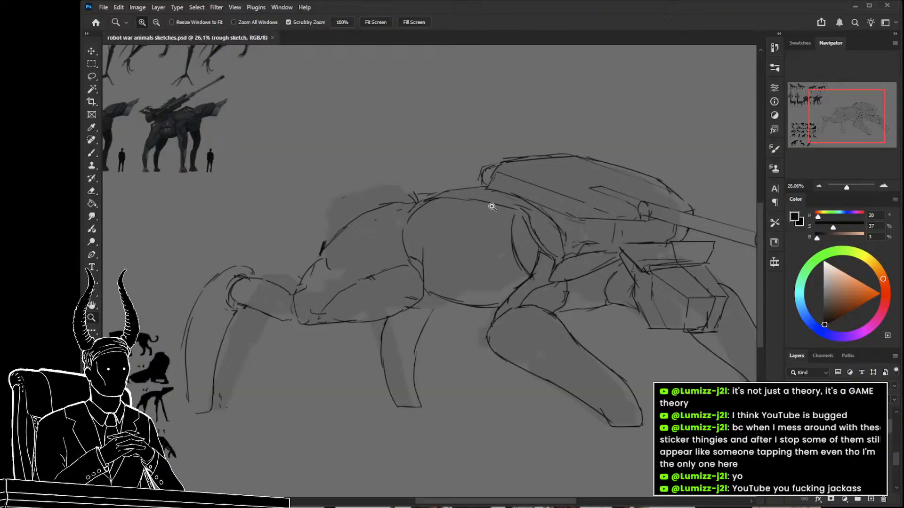
{"action": "left_click_drag", "start_coordinate": [553, 188], "coordinate": [534, 187]}
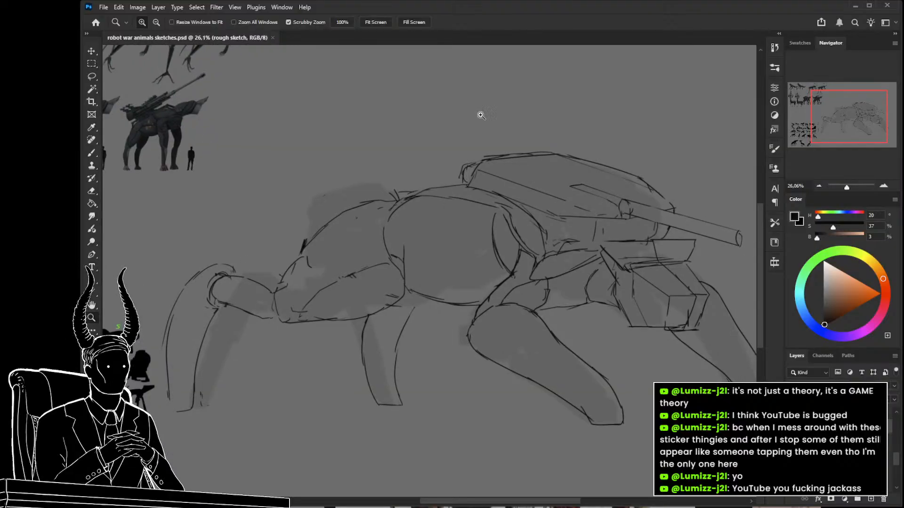
{"action": "key", "text": "e"}
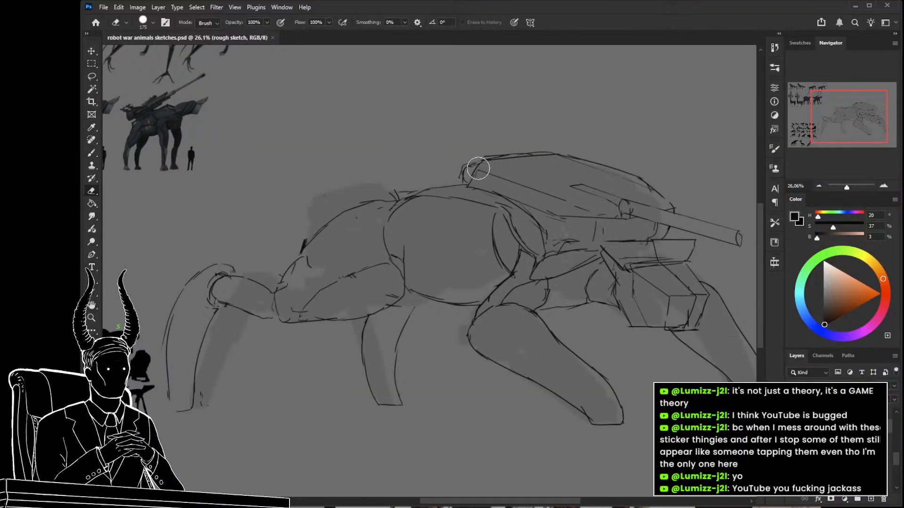
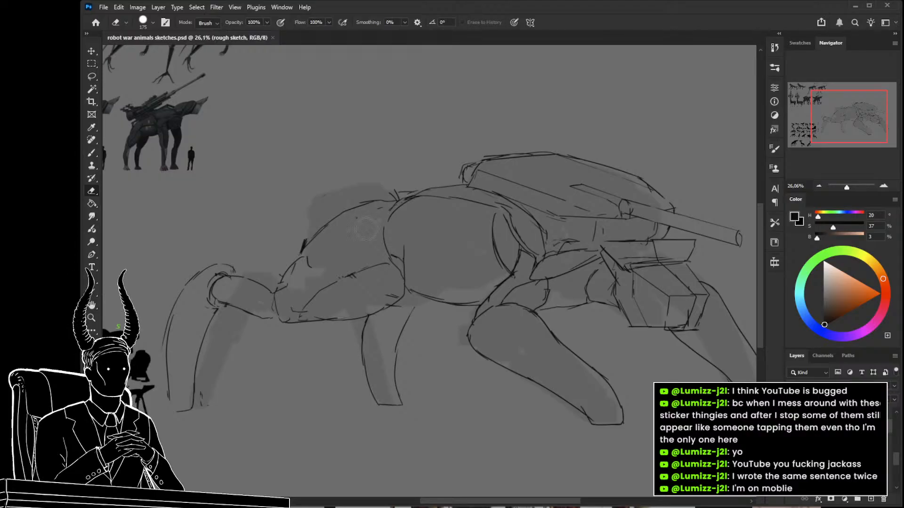
Erase the heavy mark on the shoulder's outer outline and sketch a second line above the shoulder's top reaching the rounded body.
{"action": "left_click_drag", "start_coordinate": [385, 263], "coordinate": [501, 252]}
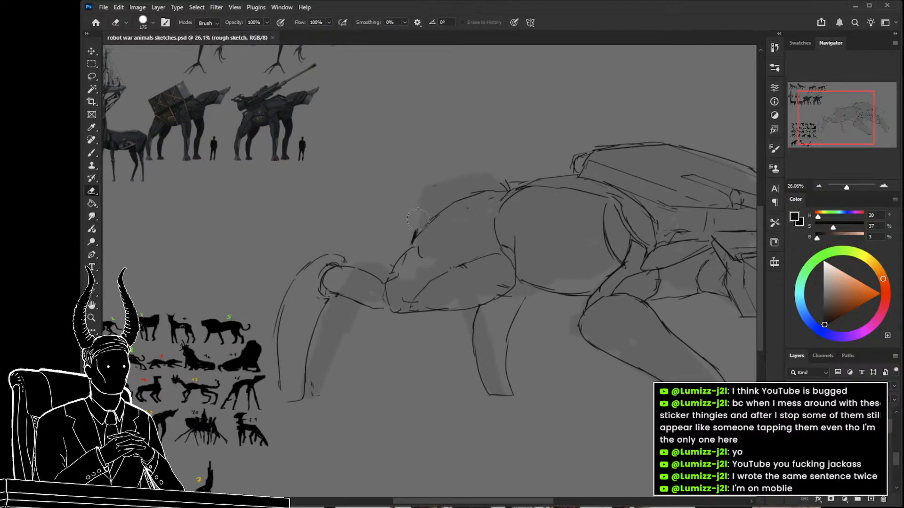
{"action": "left_click_drag", "start_coordinate": [413, 229], "coordinate": [404, 239]}
{"action": "left_click_drag", "start_coordinate": [451, 279], "coordinate": [372, 272]}
{"action": "key", "text": "b"}
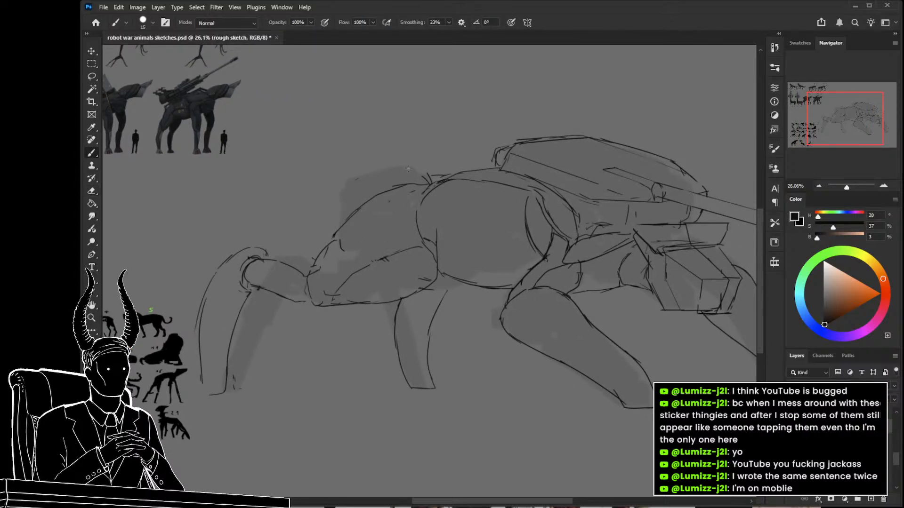
{"action": "left_click_drag", "start_coordinate": [344, 214], "coordinate": [364, 217]}
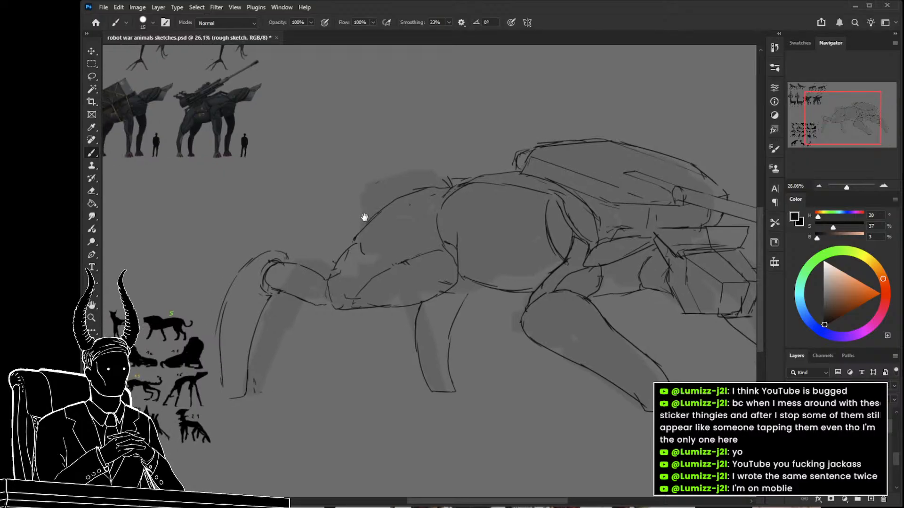
{"action": "left_click_drag", "start_coordinate": [463, 177], "coordinate": [402, 187]}
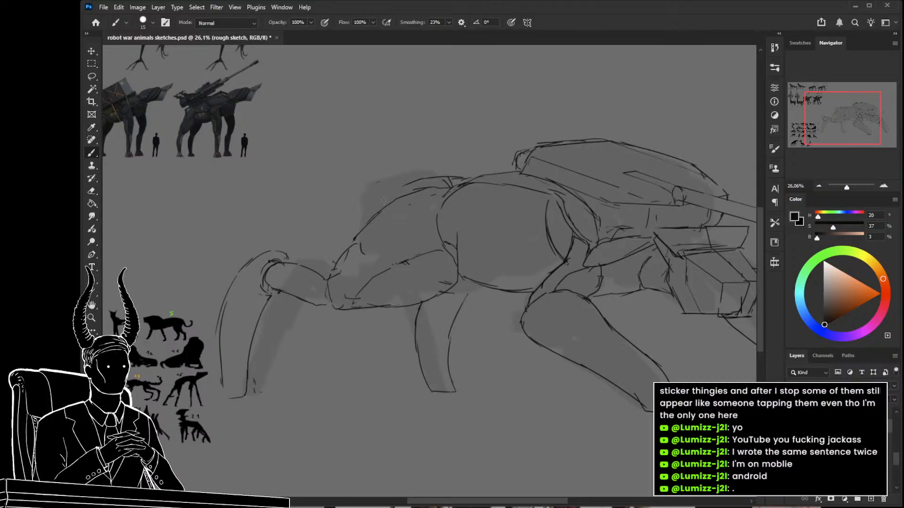
Erase the part of the shell's top edge nearest the rounded body and sketch a notched line across the shell there.
{"action": "left_click_drag", "start_coordinate": [397, 264], "coordinate": [416, 271]}
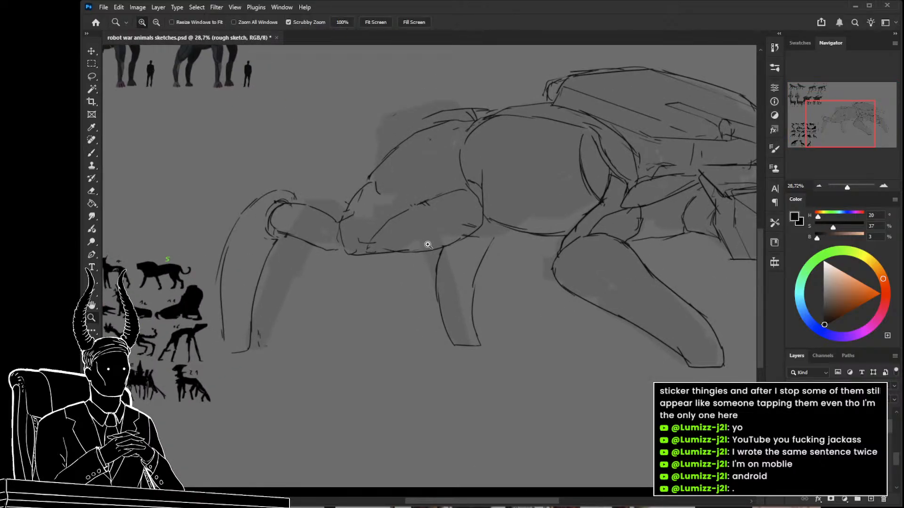
{"action": "mouse_move", "coordinate": [488, 247]}
{"action": "left_mouse_down"}
{"action": "mouse_move", "coordinate": [502, 227]}
{"action": "mouse_move", "coordinate": [470, 292]}
{"action": "left_mouse_up"}
{"action": "left_click_drag", "start_coordinate": [474, 156], "coordinate": [432, 200]}
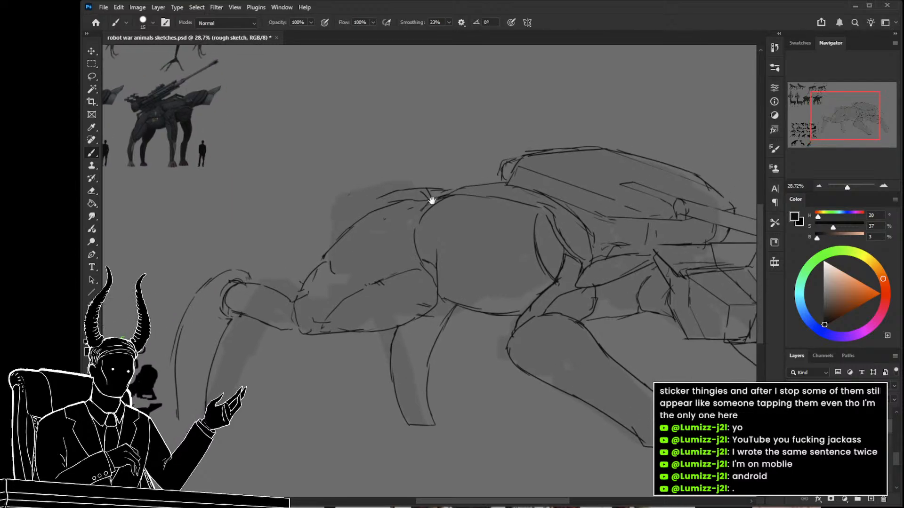
{"action": "mouse_move", "coordinate": [527, 159]}
{"action": "left_mouse_down"}
{"action": "mouse_move", "coordinate": [476, 184]}
{"action": "mouse_move", "coordinate": [501, 159]}
{"action": "mouse_move", "coordinate": [472, 166]}
{"action": "mouse_move", "coordinate": [492, 172]}
{"action": "mouse_move", "coordinate": [565, 151]}
{"action": "mouse_move", "coordinate": [553, 165]}
{"action": "mouse_move", "coordinate": [491, 177]}
{"action": "left_mouse_up"}
{"action": "key", "text": "e"}
{"action": "key", "text": "b"}
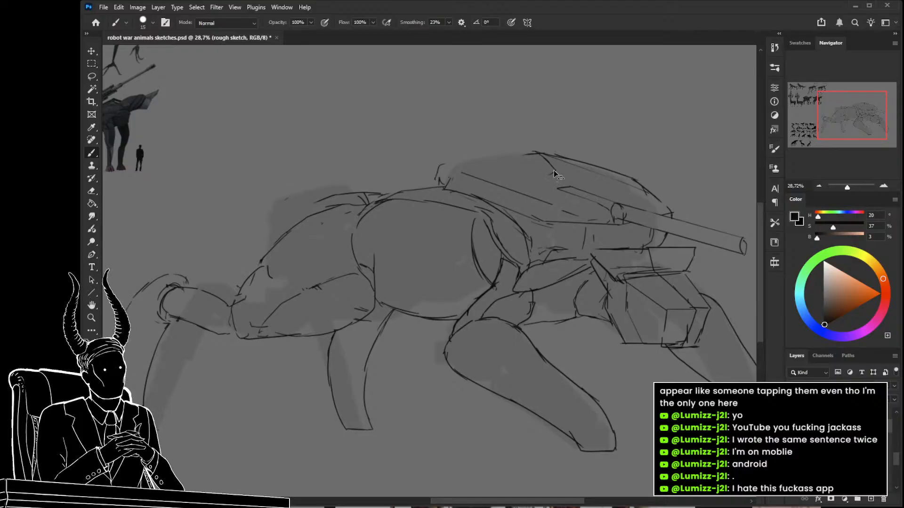
{"action": "left_click_drag", "start_coordinate": [539, 166], "coordinate": [473, 167]}
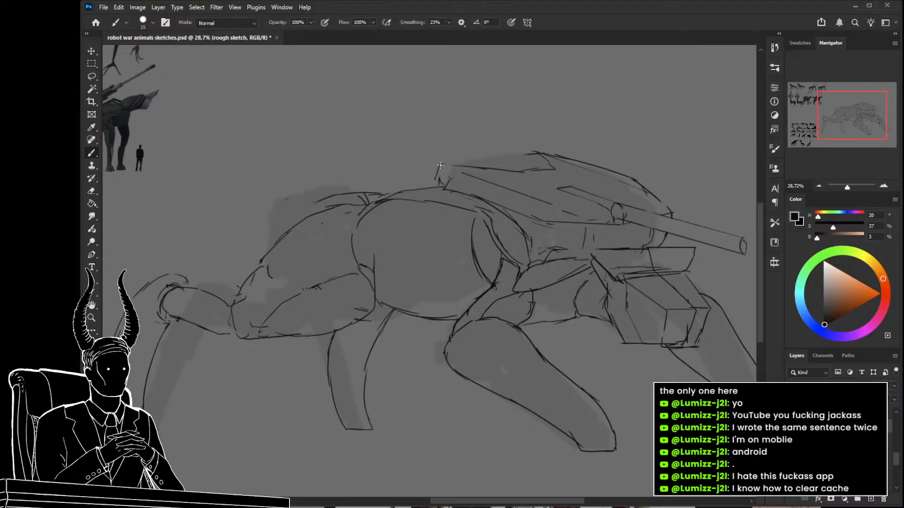
Sketch the outline of a raised, turret-like block over the notch on the shell, redrawing its top edge once.
{"action": "left_click_drag", "start_coordinate": [520, 172], "coordinate": [560, 193]}
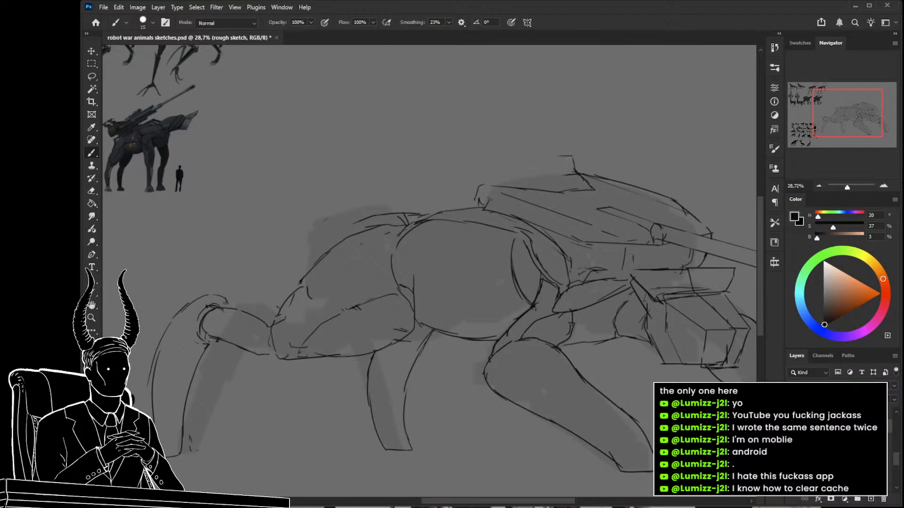
{"action": "left_click_drag", "start_coordinate": [532, 154], "coordinate": [498, 165]}
{"action": "key", "text": "ctrl+z"}
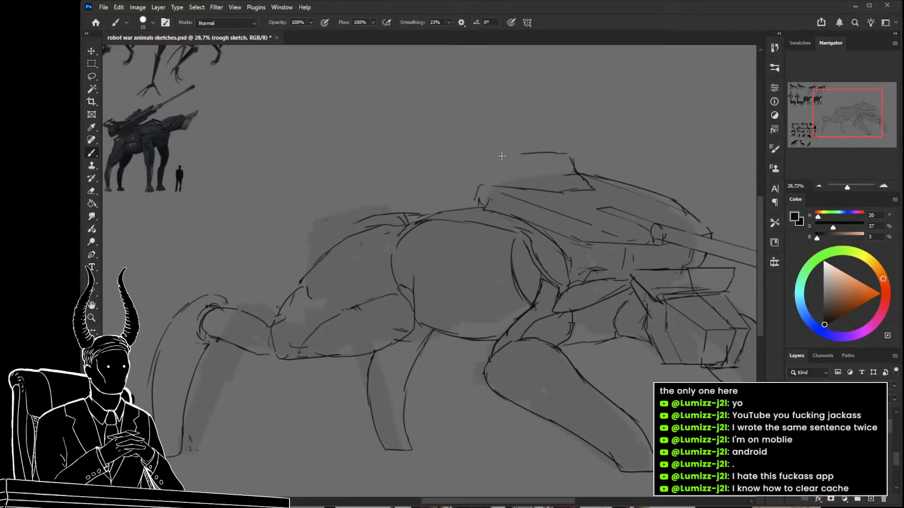
{"action": "left_click_drag", "start_coordinate": [492, 160], "coordinate": [466, 181]}
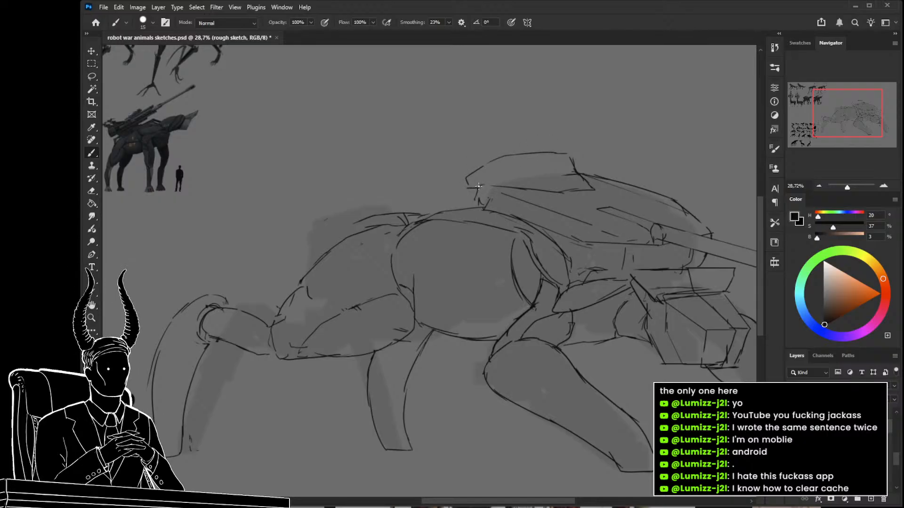
Clean up the raised block's corner where it meets the shell and sketch a contour line along its inside.
{"action": "key", "text": "z"}
{"action": "left_click_drag", "start_coordinate": [495, 214], "coordinate": [425, 211]}
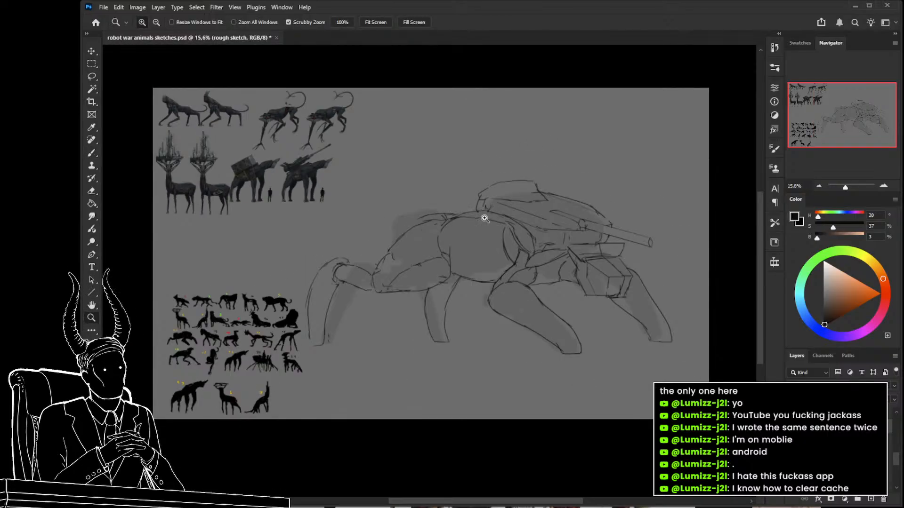
{"action": "left_click_drag", "start_coordinate": [511, 209], "coordinate": [532, 215]}
{"action": "key", "text": "e"}
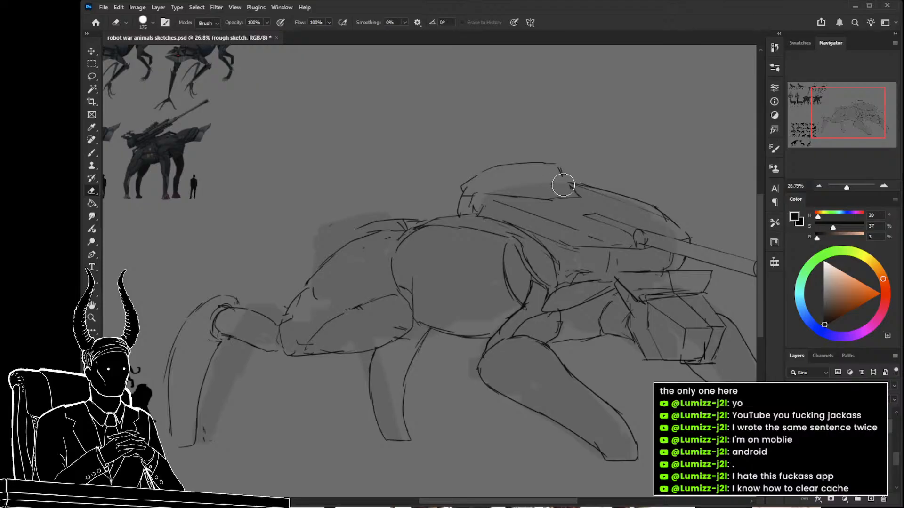
{"action": "key", "text": "b"}
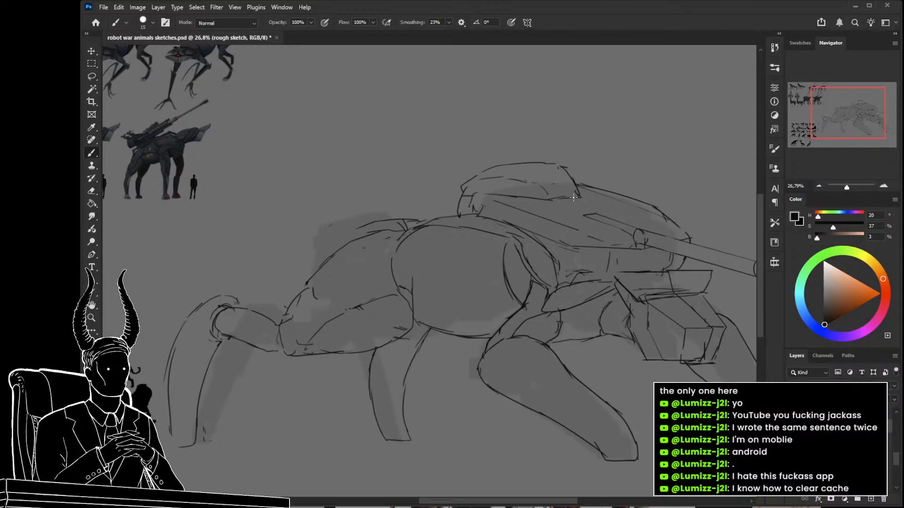
Select the raised block on the shell and transform it with about -7.3° horizontal skew and 0.65° rotation.
{"action": "key", "text": "l"}
{"action": "mouse_move", "coordinate": [588, 196]}
{"action": "left_mouse_down"}
{"action": "mouse_move", "coordinate": [571, 162]}
{"action": "mouse_move", "coordinate": [440, 205]}
{"action": "mouse_move", "coordinate": [591, 200]}
{"action": "left_mouse_up"}
{"action": "key", "text": "ctrl+t"}
{"action": "left_click_drag", "start_coordinate": [535, 189], "coordinate": [483, 197]}
{"action": "left_click_drag", "start_coordinate": [460, 152], "coordinate": [470, 152]}
{"action": "left_click_drag", "start_coordinate": [378, 190], "coordinate": [376, 188]}
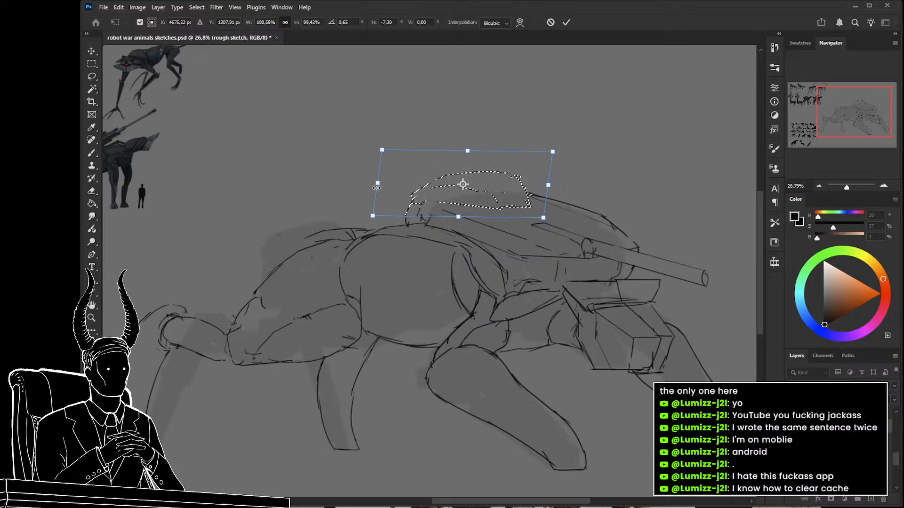
{"action": "key", "text": "Return"}
{"action": "key", "text": "ctrl+d"}
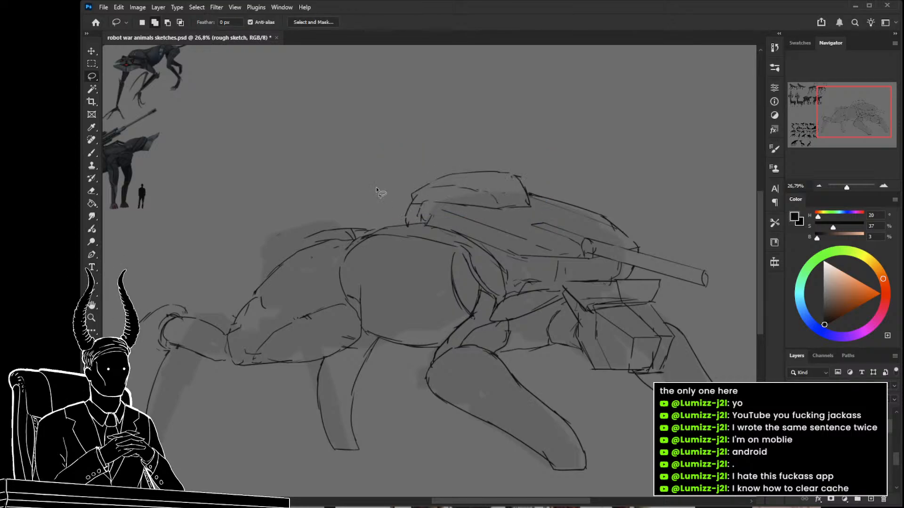
Select the pointed line behind the gun barrel and skew it horizontally by about -13°.
{"action": "mouse_move", "coordinate": [506, 203]}
{"action": "left_mouse_down"}
{"action": "mouse_move", "coordinate": [543, 165]}
{"action": "mouse_move", "coordinate": [409, 174]}
{"action": "mouse_move", "coordinate": [439, 200]}
{"action": "mouse_move", "coordinate": [470, 203]}
{"action": "mouse_move", "coordinate": [417, 182]}
{"action": "mouse_move", "coordinate": [477, 192]}
{"action": "left_mouse_up"}
{"action": "key", "text": "z"}
{"action": "key", "text": "l"}
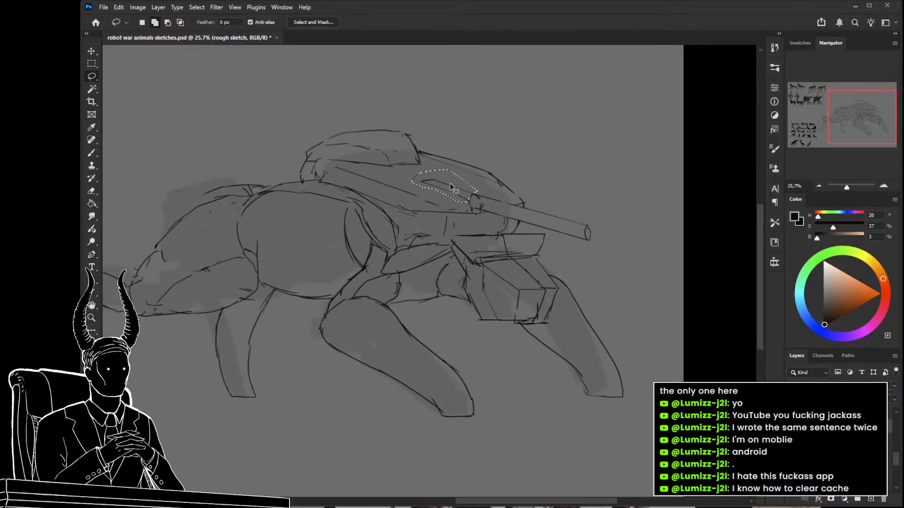
{"action": "key", "text": "ctrl+t"}
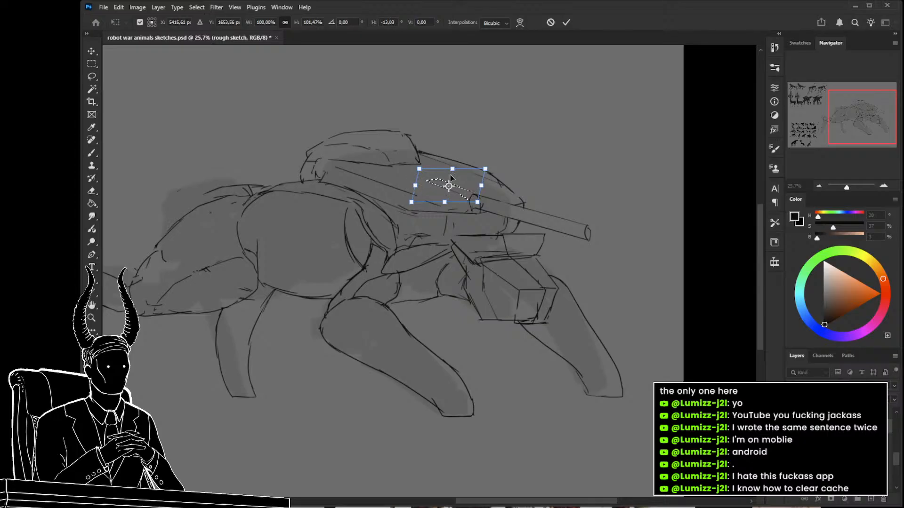
{"action": "key", "text": "Return"}
{"action": "key", "text": "ctrl+d"}
Erase the raised block's lower corner, redraw it farther out, and sketch a line from it down to the shoulder's top.
{"action": "mouse_move", "coordinate": [345, 206]}
{"action": "left_mouse_down"}
{"action": "mouse_move", "coordinate": [450, 229]}
{"action": "mouse_move", "coordinate": [401, 218]}
{"action": "mouse_move", "coordinate": [440, 218]}
{"action": "mouse_move", "coordinate": [426, 151]}
{"action": "left_mouse_up"}
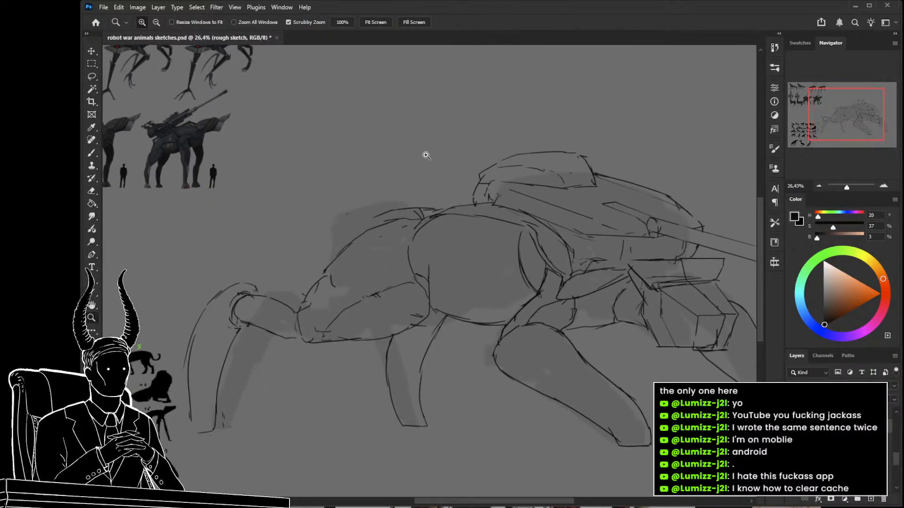
{"action": "key", "text": "e"}
{"action": "key", "text": "b"}
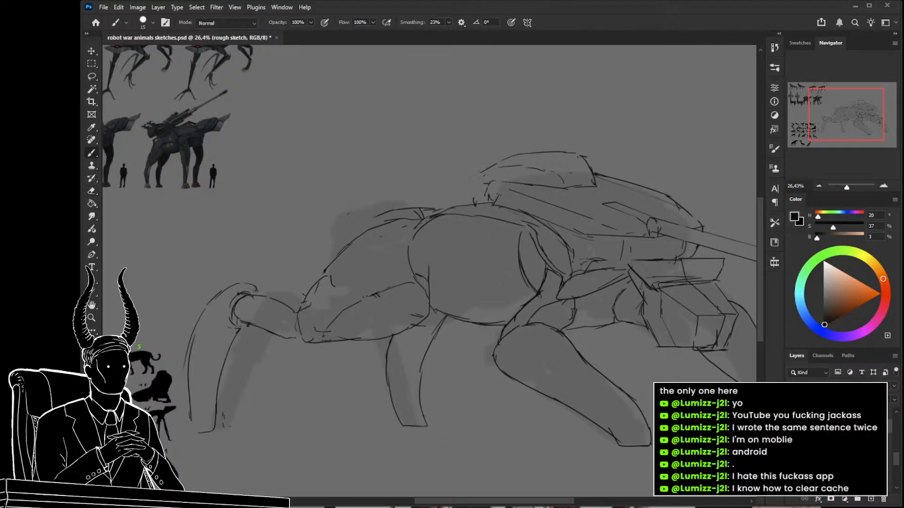
{"action": "mouse_move", "coordinate": [467, 190]}
{"action": "left_mouse_down"}
{"action": "mouse_move", "coordinate": [401, 207]}
{"action": "mouse_move", "coordinate": [422, 201]}
{"action": "mouse_move", "coordinate": [408, 211]}
{"action": "mouse_move", "coordinate": [440, 215]}
{"action": "left_mouse_up"}
{"action": "left_click_drag", "start_coordinate": [382, 214], "coordinate": [372, 221]}
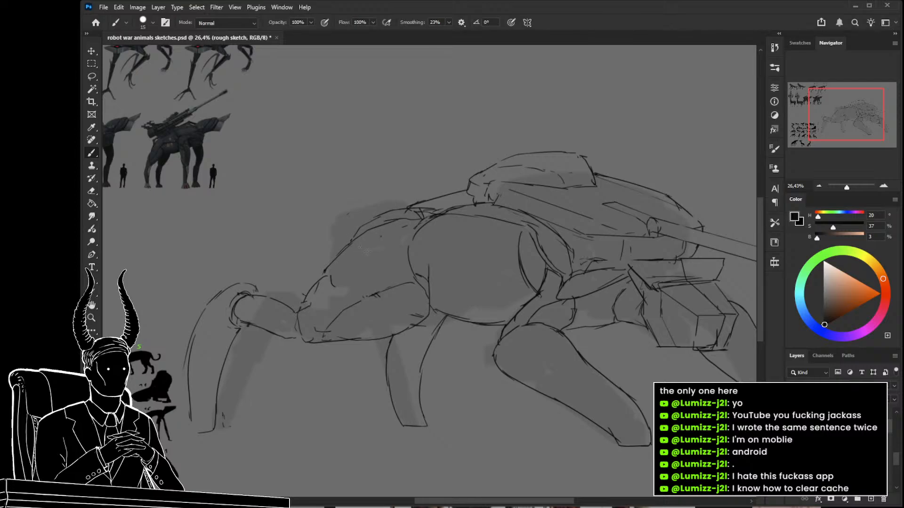
Select the outline of the leg below the shoulder and move it left and slightly down.
{"action": "key", "text": "l"}
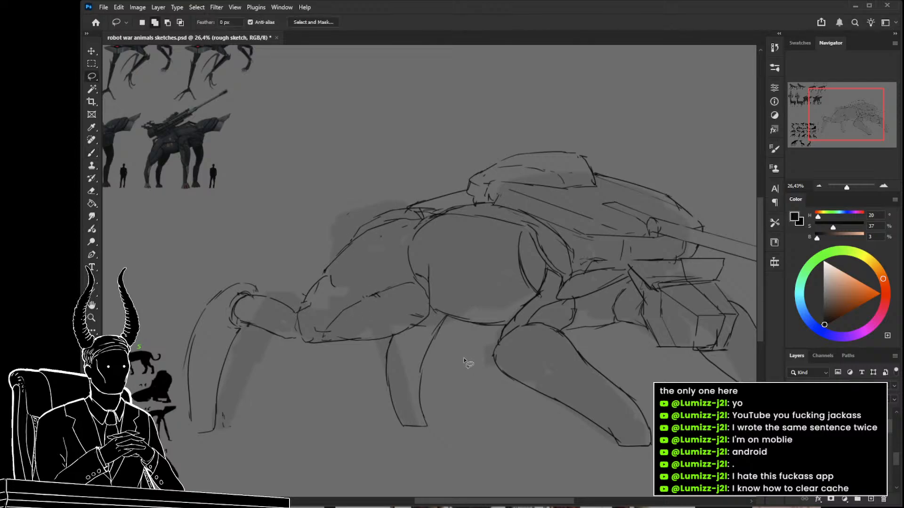
{"action": "left_click_drag", "start_coordinate": [456, 363], "coordinate": [456, 337]}
{"action": "mouse_move", "coordinate": [393, 335]}
{"action": "left_mouse_down"}
{"action": "mouse_move", "coordinate": [471, 427]}
{"action": "mouse_move", "coordinate": [497, 365]}
{"action": "mouse_move", "coordinate": [405, 394]}
{"action": "mouse_move", "coordinate": [418, 397]}
{"action": "left_mouse_up"}
{"action": "key", "text": "ctrl+t"}
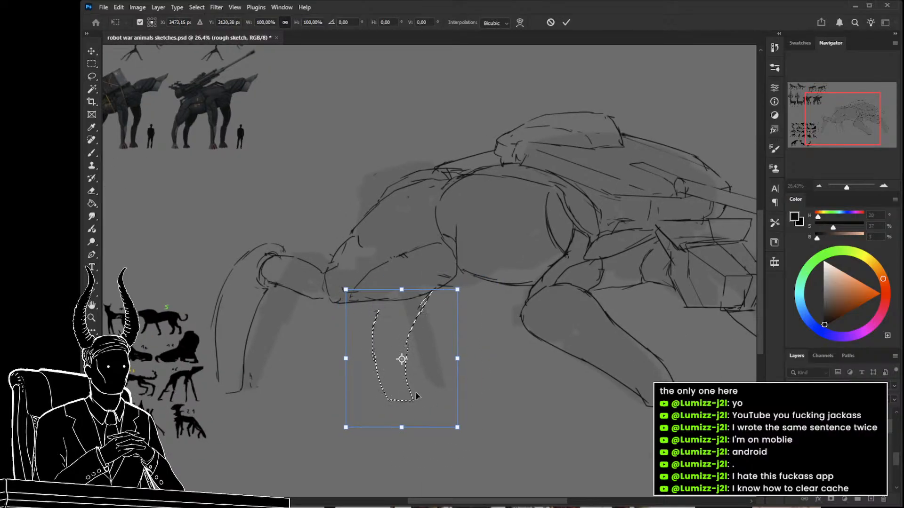
{"action": "key", "text": "Return"}
{"action": "key", "text": "ctrl+d"}
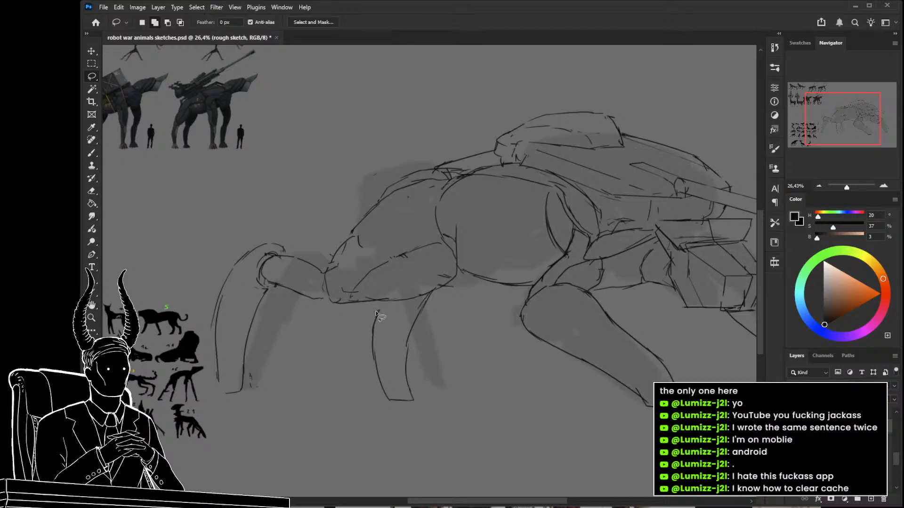
Show the finished crate-carrying animal over the whole sketch for comparison, and hide it again.
{"action": "key", "text": "b"}
{"action": "key", "text": "z"}
{"action": "left_click_drag", "start_coordinate": [405, 315], "coordinate": [342, 323]}
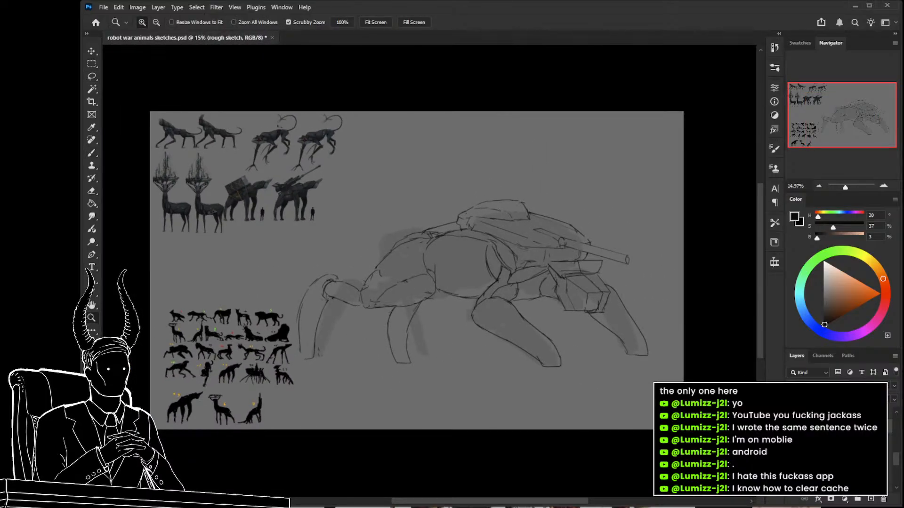
{"action": "left_click", "coordinate": [793, 452]}
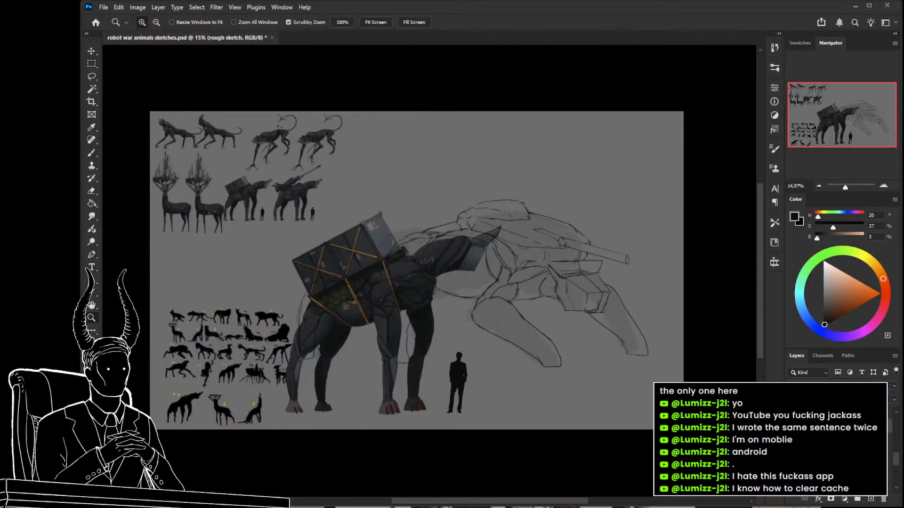
{"action": "left_click", "coordinate": [792, 452]}
Select the robot sketch's layer group and scale it down slightly against the temporarily shown long-tailed creature.
{"action": "left_click", "coordinate": [838, 440], "text": "ctrl"}
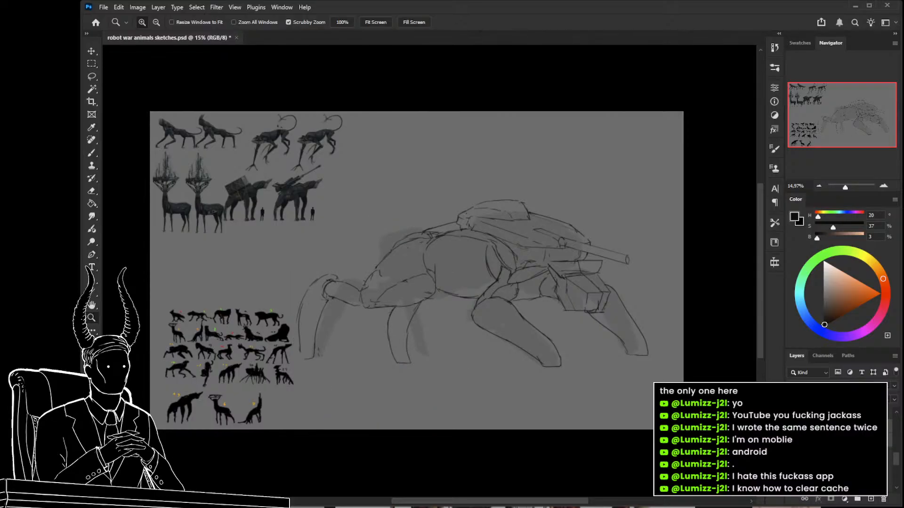
{"action": "left_click", "coordinate": [793, 440]}
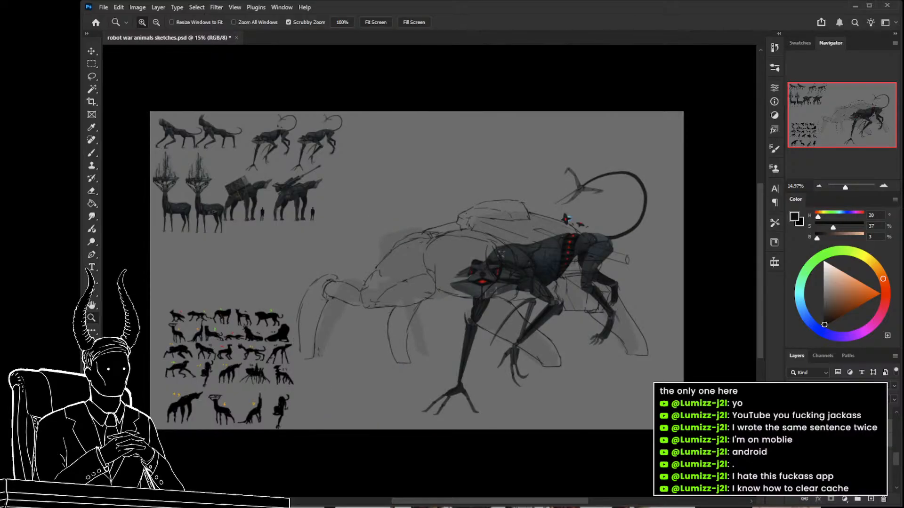
{"action": "key", "text": "ctrl+t"}
{"action": "left_click_drag", "start_coordinate": [652, 202], "coordinate": [617, 215]}
{"action": "key", "text": "Return"}
{"action": "left_click", "coordinate": [793, 440]}
Compare the resized sketch with the crate-carrying animal and the mast-antlered deer by showing and hiding those drawings.
{"action": "left_click", "coordinate": [792, 452]}
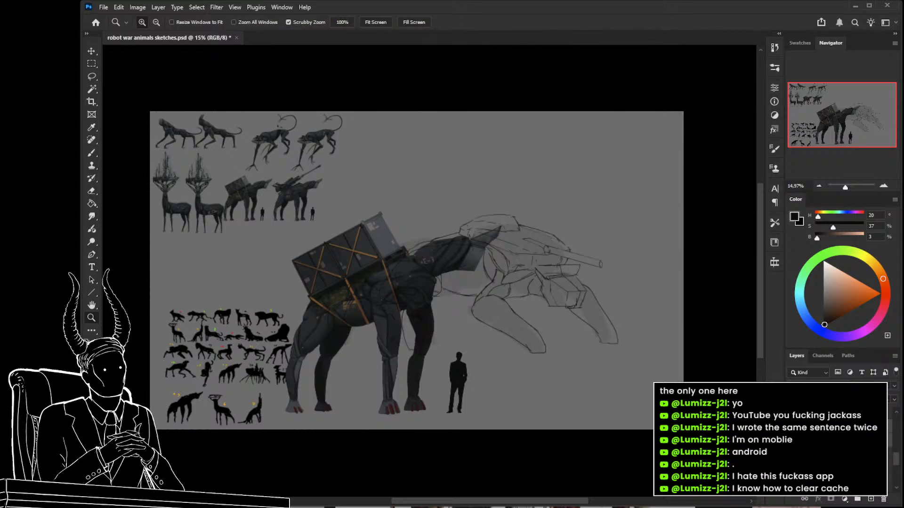
{"action": "left_click", "coordinate": [793, 440]}
{"action": "left_click", "coordinate": [793, 440]}
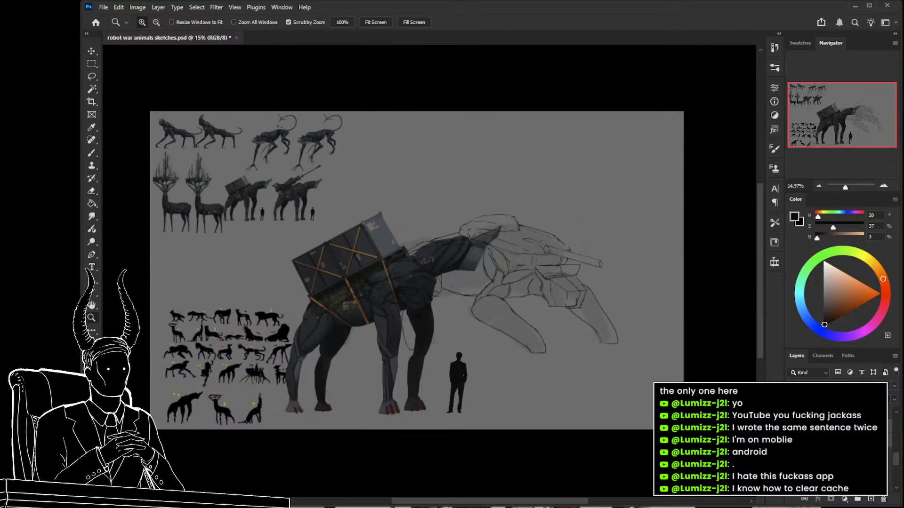
{"action": "left_click", "coordinate": [793, 452]}
{"action": "left_click", "coordinate": [793, 463]}
{"action": "left_click", "coordinate": [792, 464]}
{"action": "left_click", "coordinate": [793, 476]}
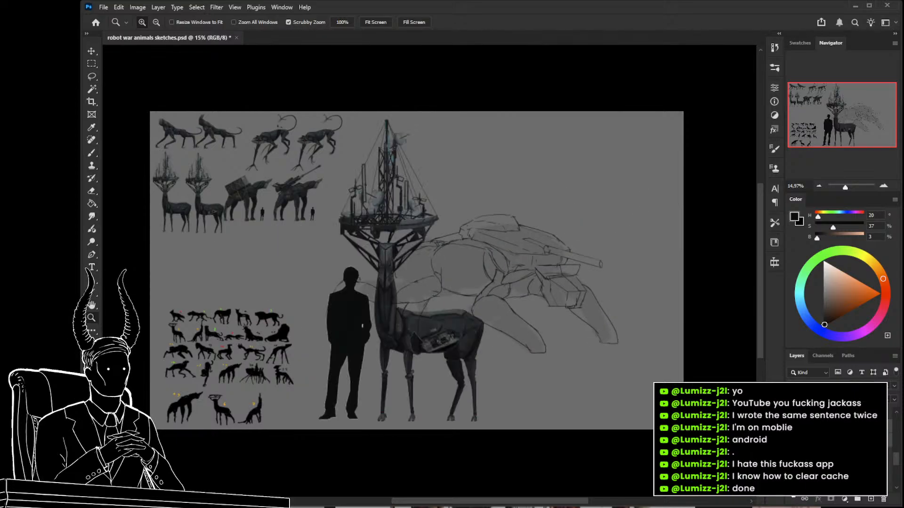
{"action": "left_click", "coordinate": [792, 476]}
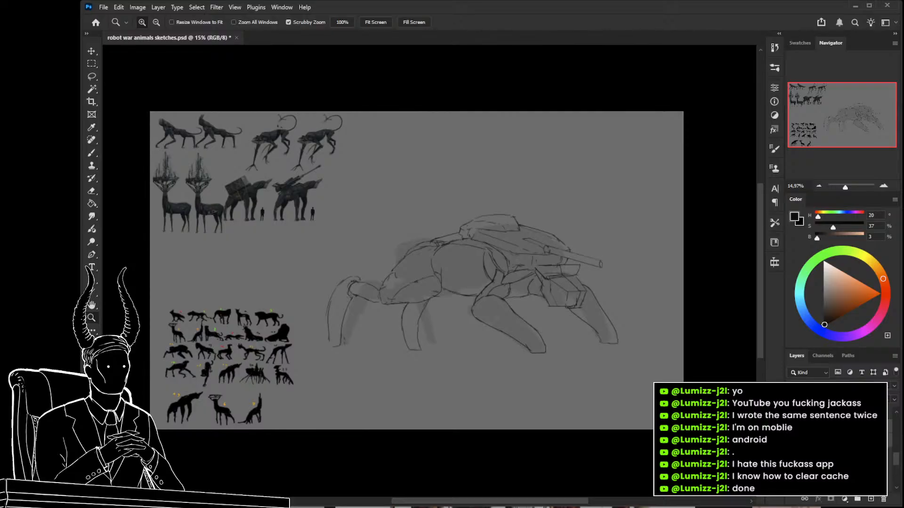
Show the finished crate-carrying animal and move the robot sketch slightly right and down beside it.
{"action": "left_click_drag", "start_coordinate": [503, 315], "coordinate": [523, 323]}
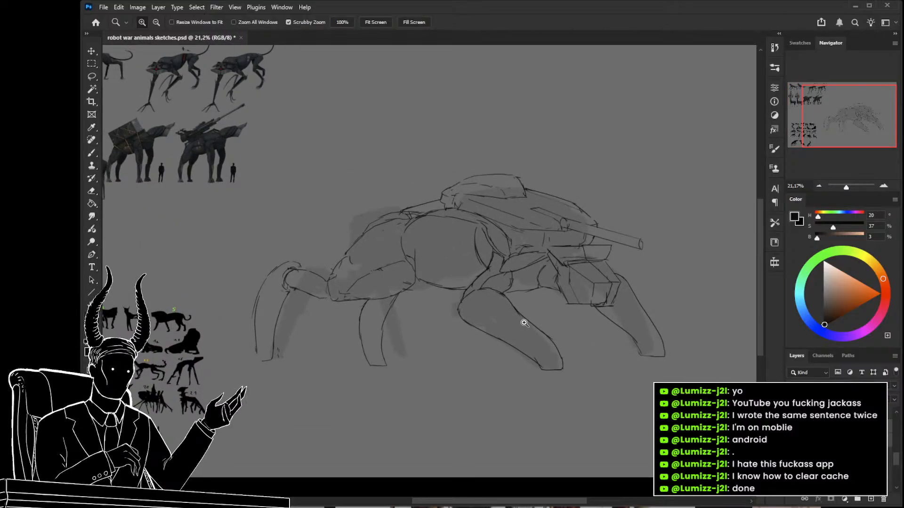
{"action": "left_click_drag", "start_coordinate": [524, 324], "coordinate": [538, 273]}
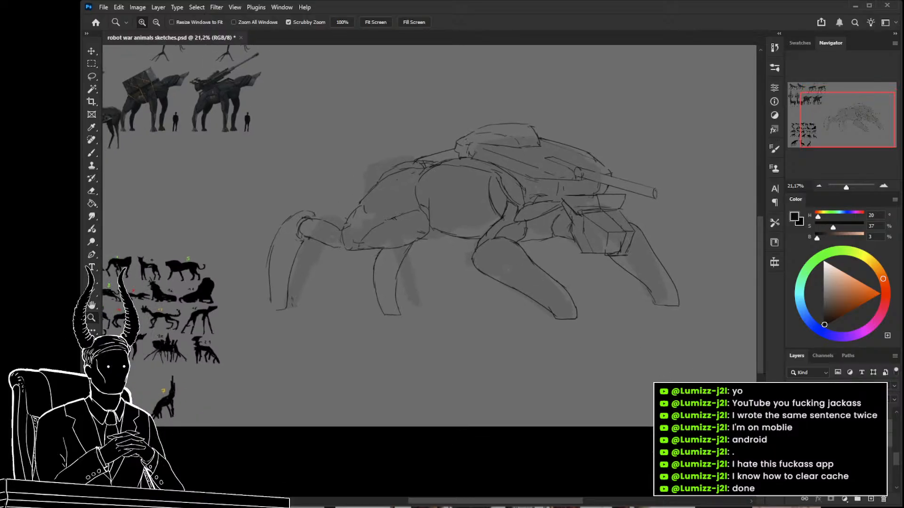
{"action": "left_click", "coordinate": [792, 452]}
{"action": "left_click", "coordinate": [793, 452]}
{"action": "left_click", "coordinate": [792, 463]}
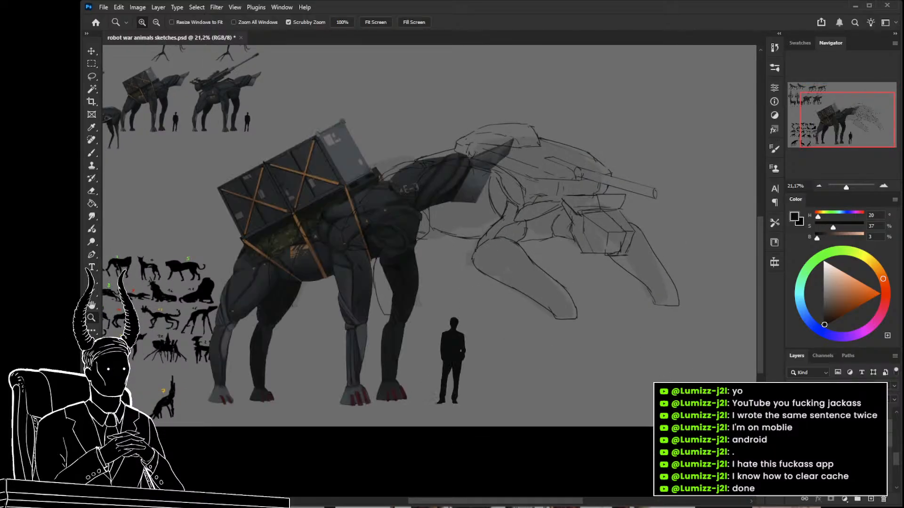
{"action": "key", "text": "ctrl+t"}
{"action": "mouse_move", "coordinate": [593, 247]}
{"action": "left_mouse_down"}
{"action": "mouse_move", "coordinate": [598, 306]}
{"action": "mouse_move", "coordinate": [611, 264]}
{"action": "left_mouse_up"}
{"action": "key", "text": "Return"}
{"action": "key", "text": "z"}
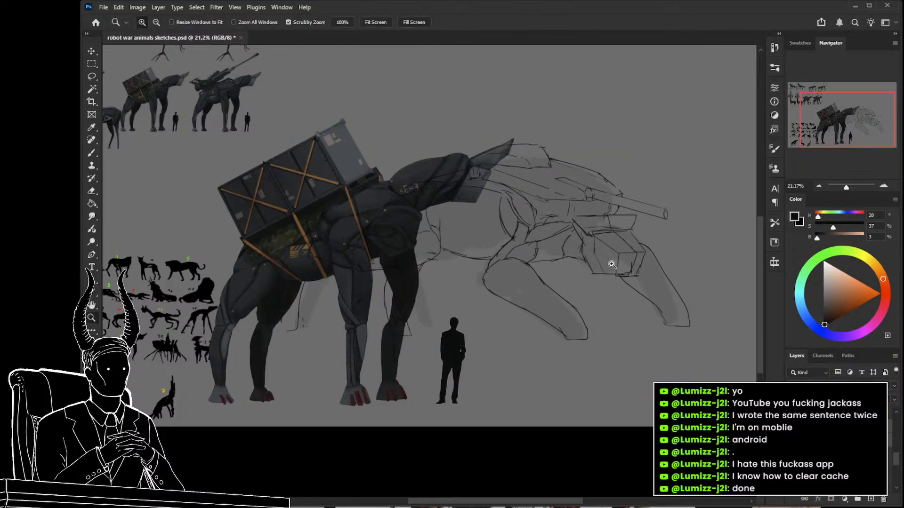
Compare the moved sketch with the crate-carrying animal by toggling the sketch's visibility, and hide the animal.
{"action": "key", "text": "ctrl+comma"}
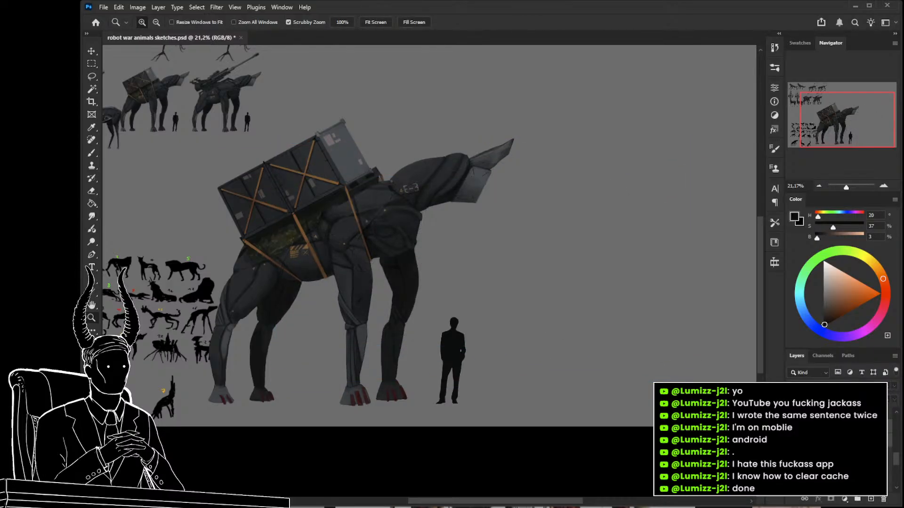
{"action": "key", "text": "ctrl+comma"}
{"action": "left_click", "coordinate": [792, 447]}
{"action": "left_click", "coordinate": [792, 447]}
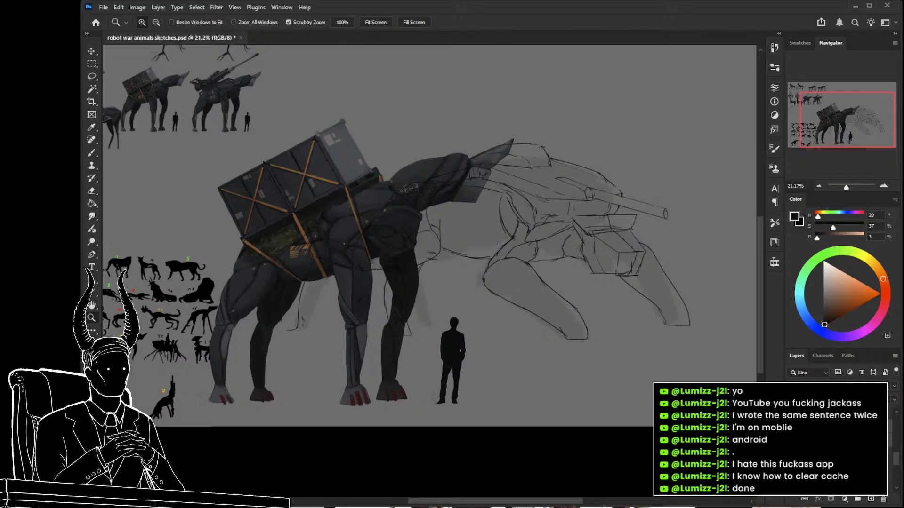
{"action": "left_click", "coordinate": [792, 459]}
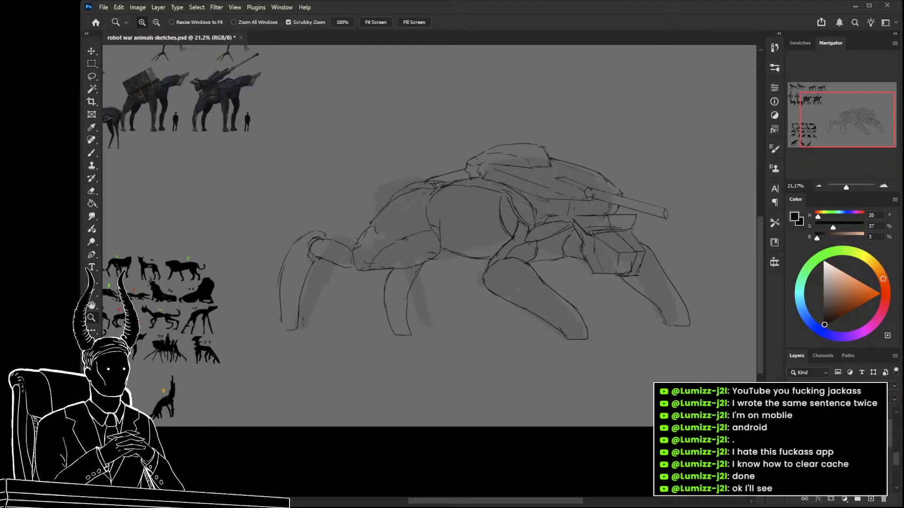
Duplicate the human silhouette of the crate-carrying animal's drawing as a scale reference under the robot sketch, keeping that animal hidden.
{"action": "left_click", "coordinate": [792, 438]}
{"action": "key", "text": "v"}
{"action": "left_click", "coordinate": [454, 357]}
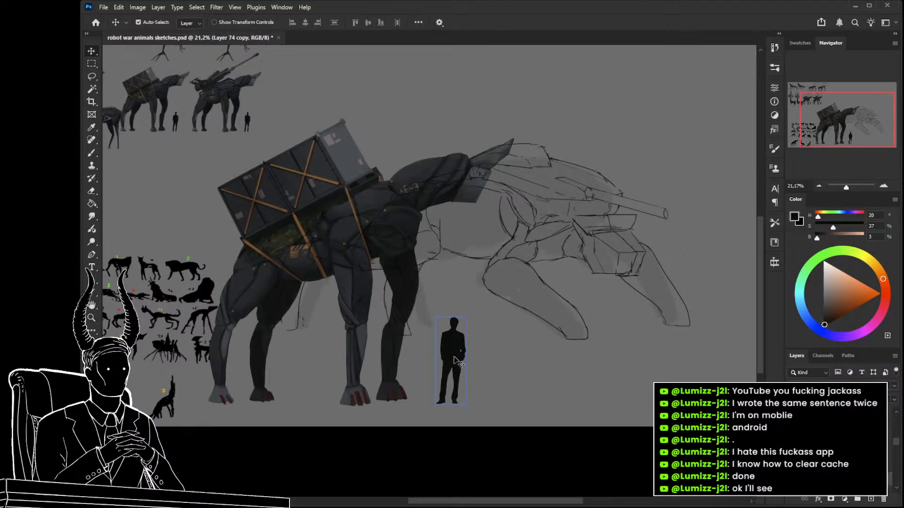
{"action": "key", "text": "ctrl+j"}
{"action": "scroll", "coordinate": [829, 445], "scroll_direction": "down", "scroll_amount": 3}
{"action": "left_click", "coordinate": [792, 445]}
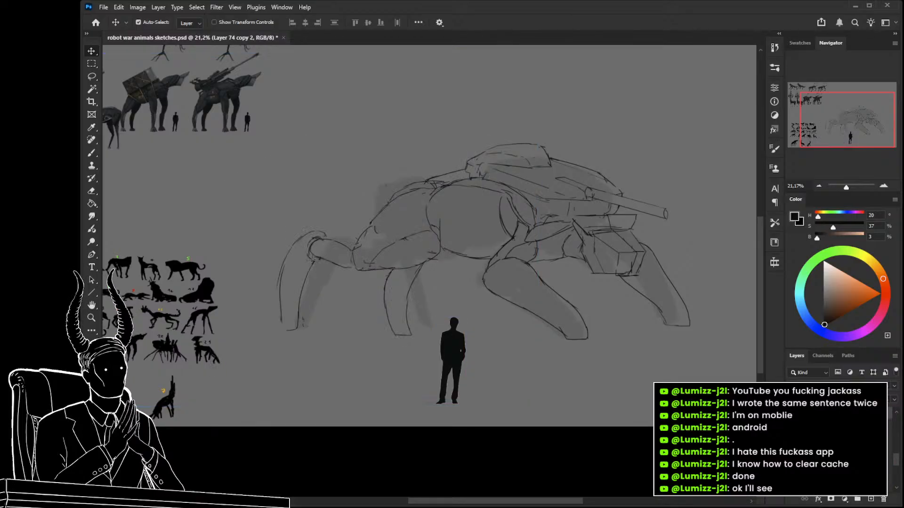
{"action": "left_click_drag", "start_coordinate": [617, 304], "coordinate": [467, 305]}
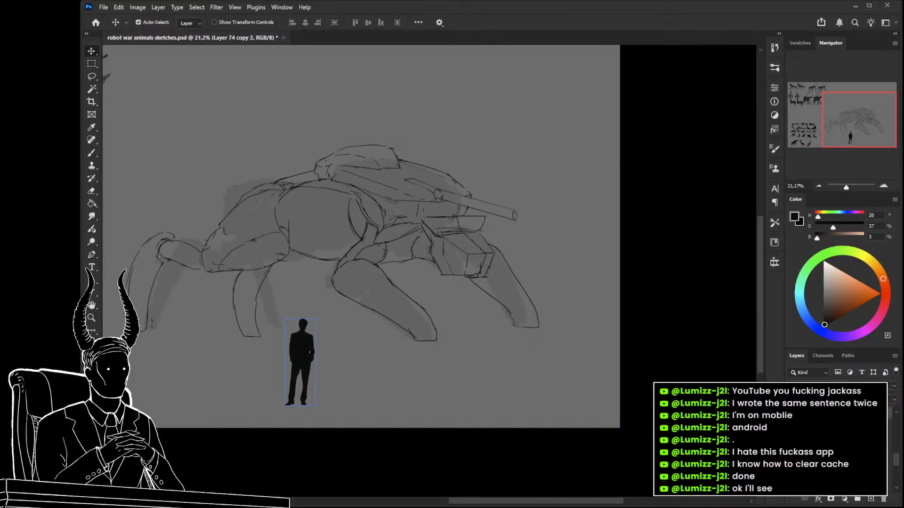
Move the copied human silhouette in front of the robot at foot level and enlarge it proportionally.
{"action": "key", "text": "ctrl+t"}
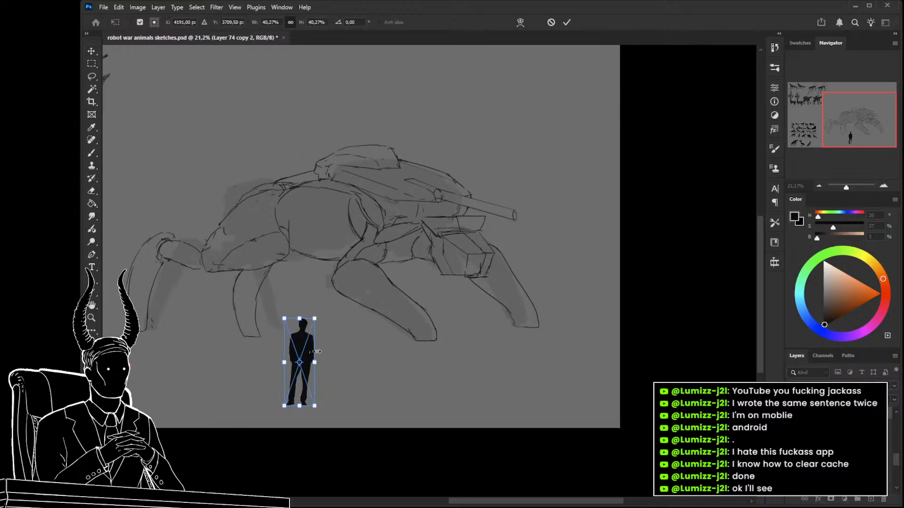
{"action": "left_click_drag", "start_coordinate": [316, 355], "coordinate": [569, 288]}
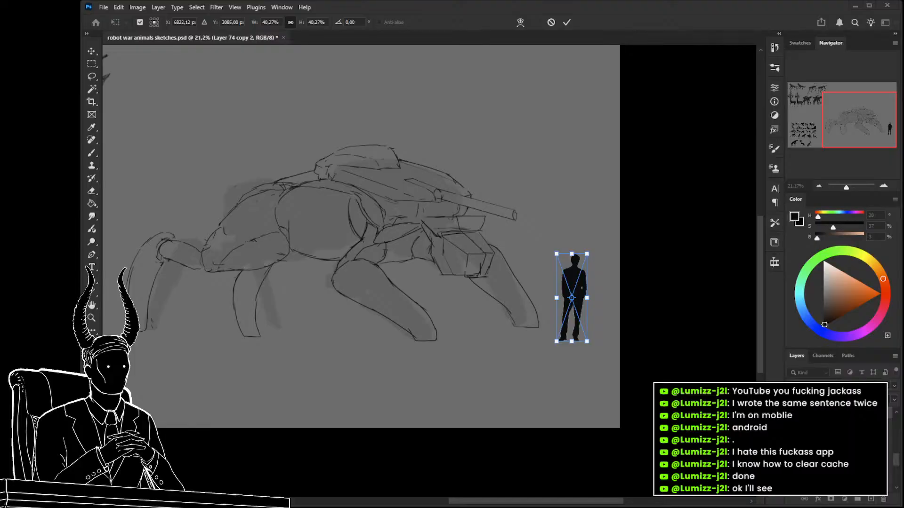
{"action": "left_click_drag", "start_coordinate": [571, 255], "coordinate": [587, 235]}
{"action": "key", "text": "Return"}
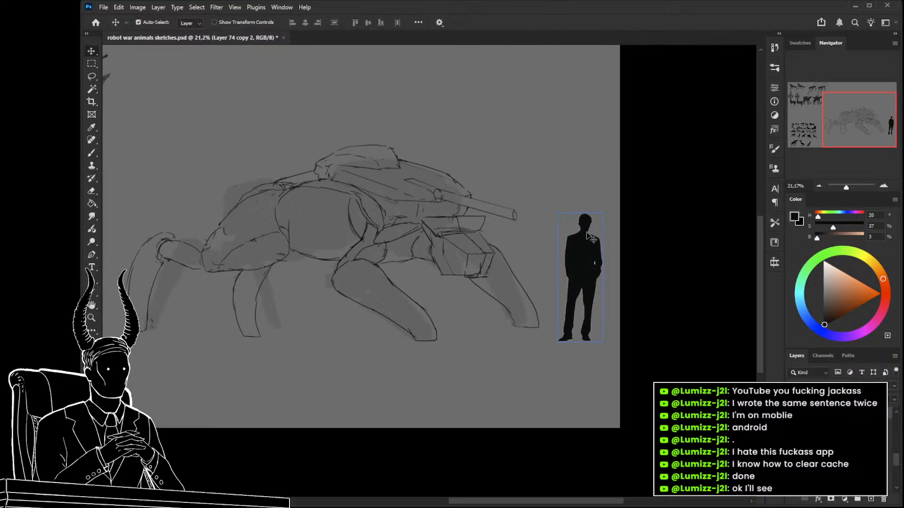
{"action": "left_click_drag", "start_coordinate": [535, 290], "coordinate": [603, 326]}
{"action": "left_click_drag", "start_coordinate": [580, 296], "coordinate": [568, 305]}
{"action": "left_click_drag", "start_coordinate": [568, 305], "coordinate": [613, 298]}
{"action": "left_click_drag", "start_coordinate": [504, 263], "coordinate": [531, 276]}
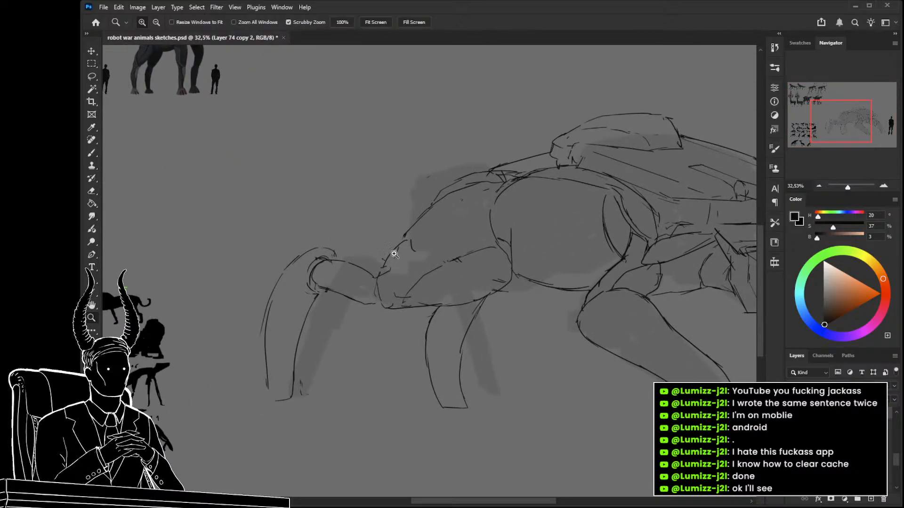
{"action": "key", "text": "b"}
{"action": "key", "text": "ctrl+shift+alt+n"}
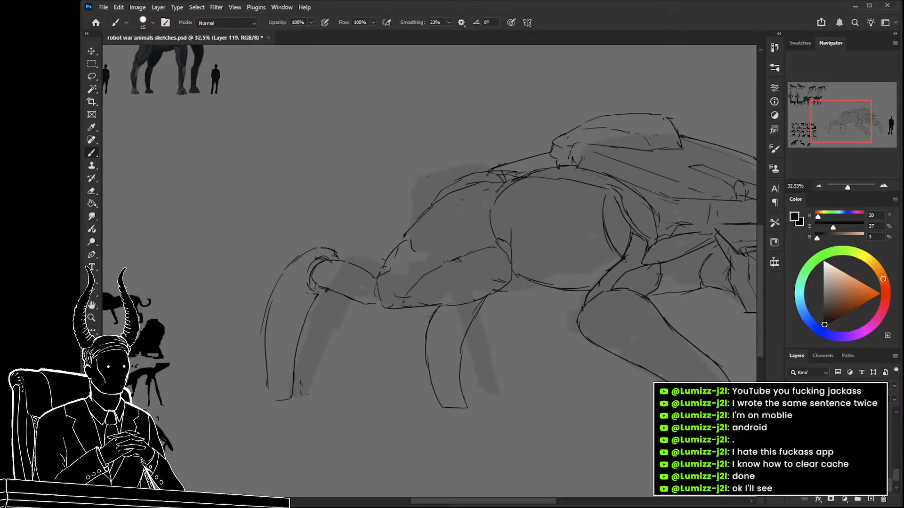
{"action": "key", "text": "ctrl+z"}
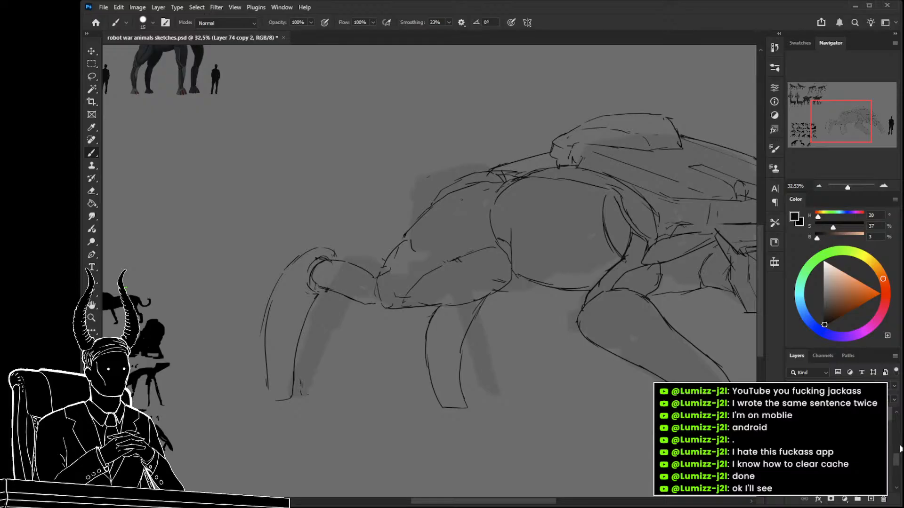
{"action": "key", "text": "ctrl+z"}
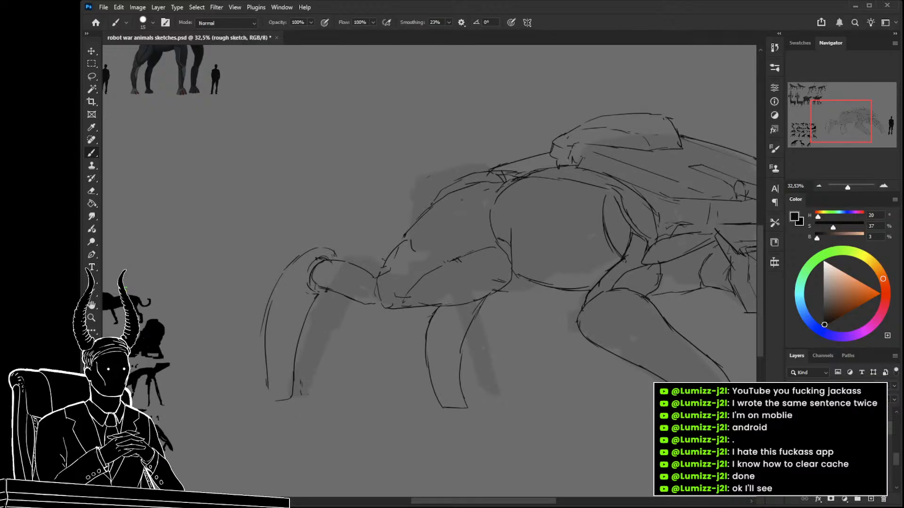
Fade the grey silhouette fill beneath the line sketch by lowering its layer's opacity.
{"action": "left_click_drag", "start_coordinate": [498, 342], "coordinate": [460, 333]}
{"action": "left_click", "coordinate": [843, 443]}
{"action": "left_click_drag", "start_coordinate": [859, 386], "coordinate": [842, 386]}
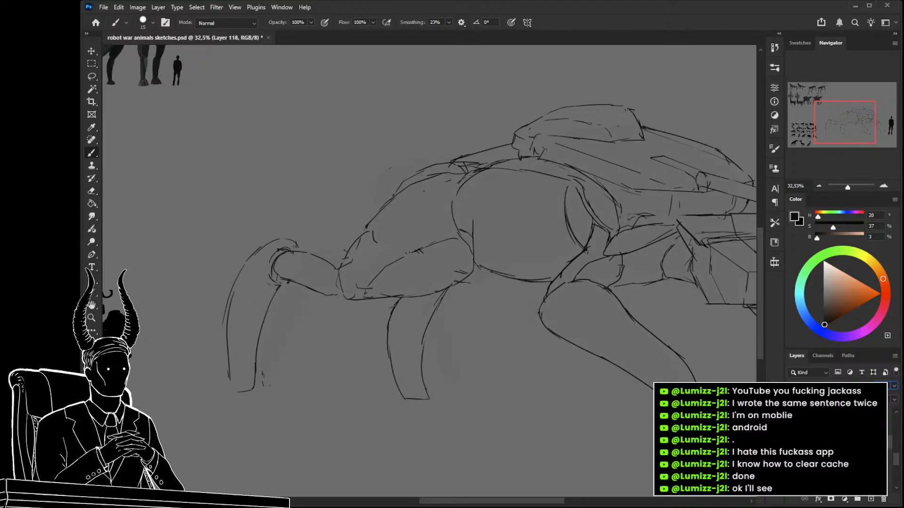
On the rough sketch layer, erase the stray inner lines along the upper edge of the rear shell.
{"action": "left_click_drag", "start_coordinate": [612, 341], "coordinate": [428, 346]}
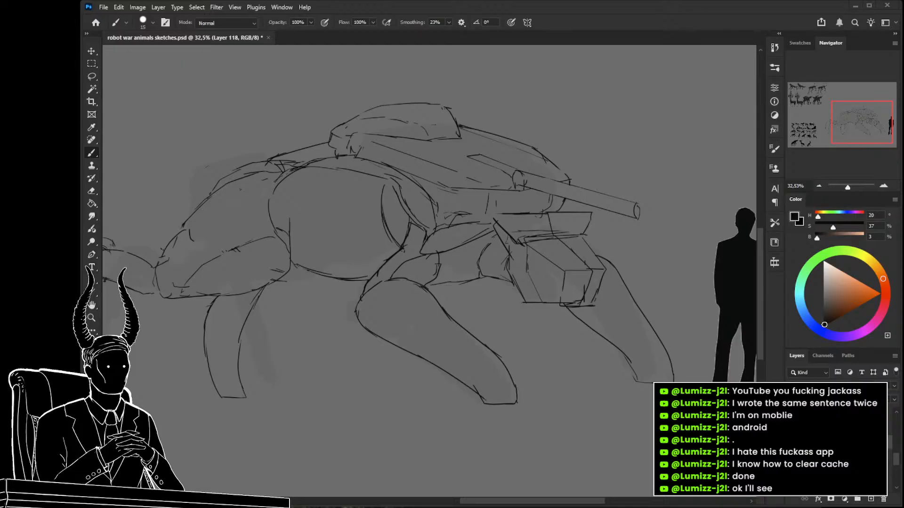
{"action": "left_click_drag", "start_coordinate": [417, 226], "coordinate": [460, 221]}
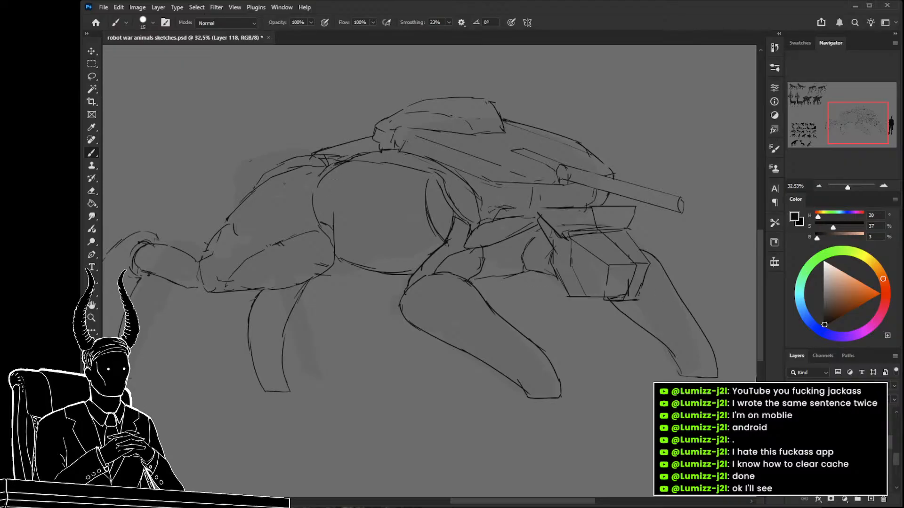
{"action": "key", "text": "alt+]"}
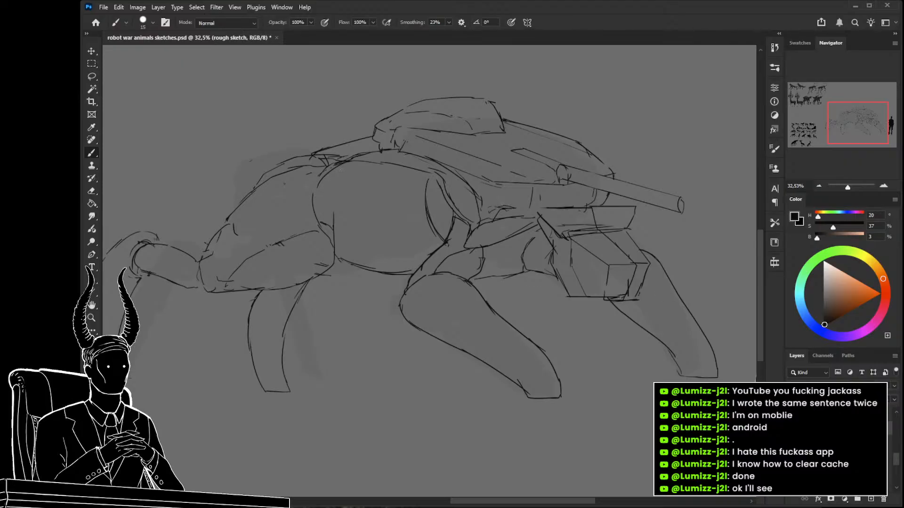
{"action": "left_click_drag", "start_coordinate": [322, 179], "coordinate": [347, 181]}
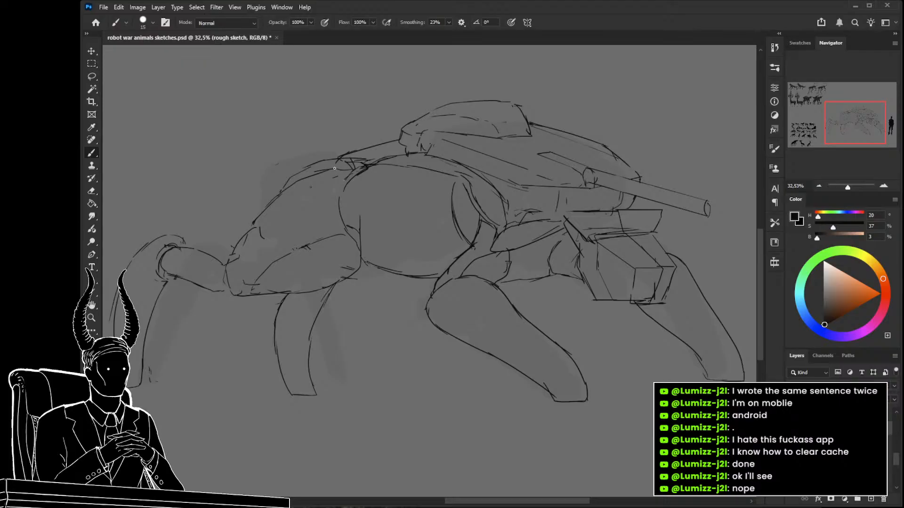
{"action": "key", "text": "e"}
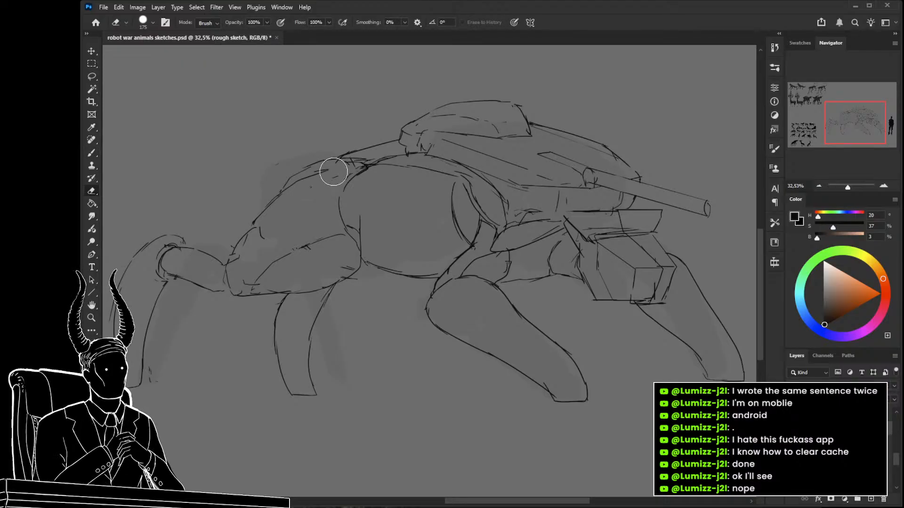
{"action": "left_click_drag", "start_coordinate": [313, 206], "coordinate": [372, 224]}
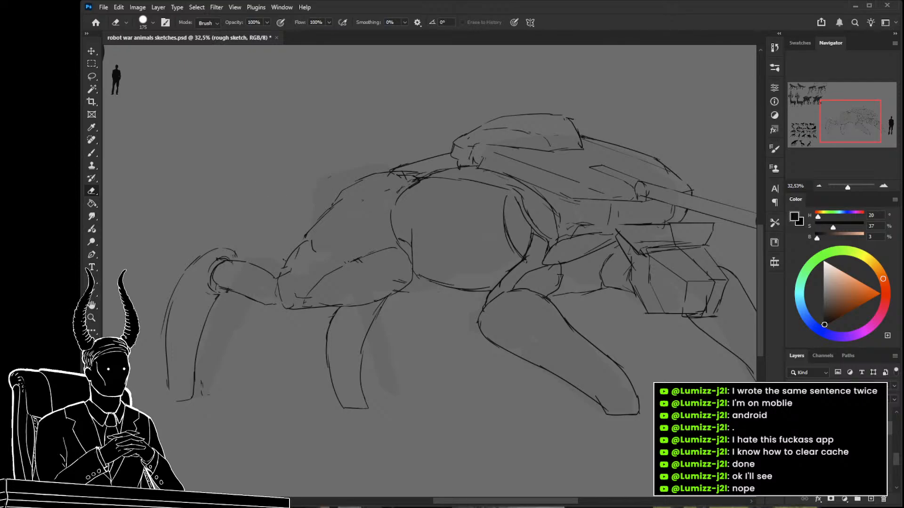
{"action": "left_click_drag", "start_coordinate": [364, 257], "coordinate": [430, 250]}
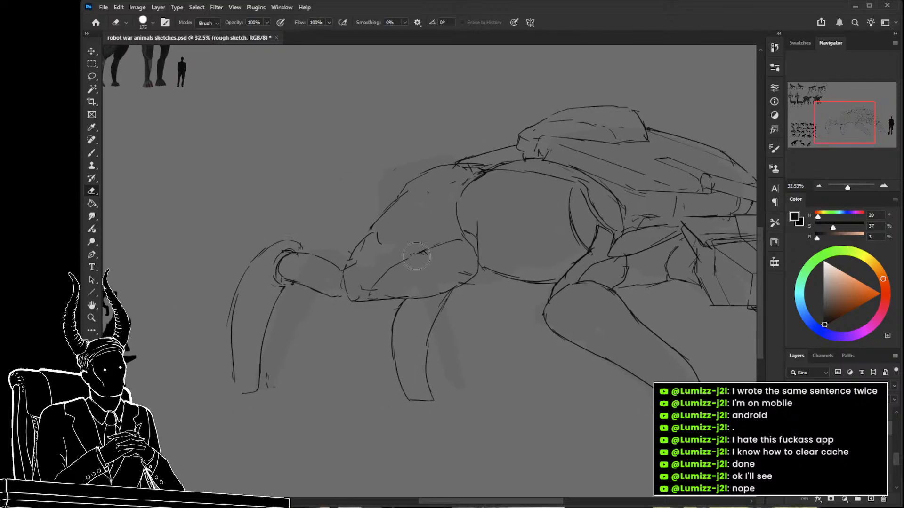
Draw a curved panel line down the rear shell to the hind thigh and reinforce the thigh's upper edge.
{"action": "key", "text": "b"}
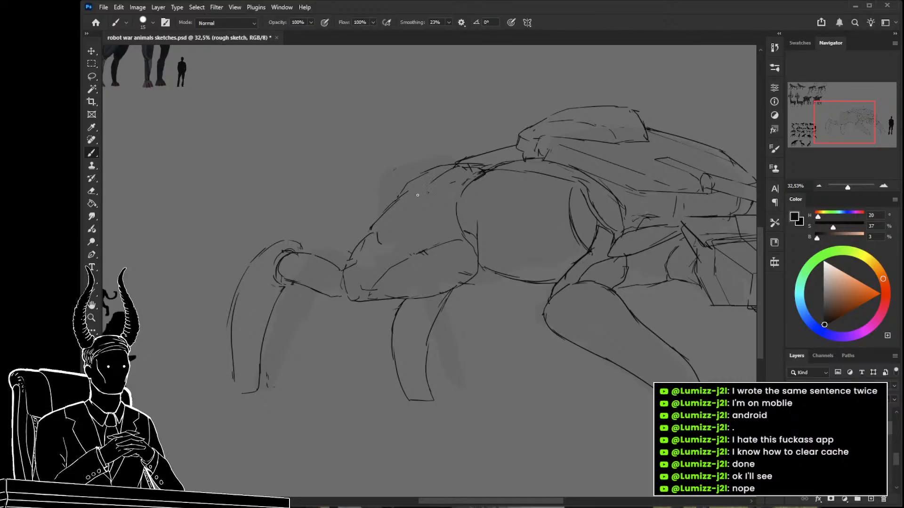
{"action": "left_click_drag", "start_coordinate": [449, 170], "coordinate": [411, 210]}
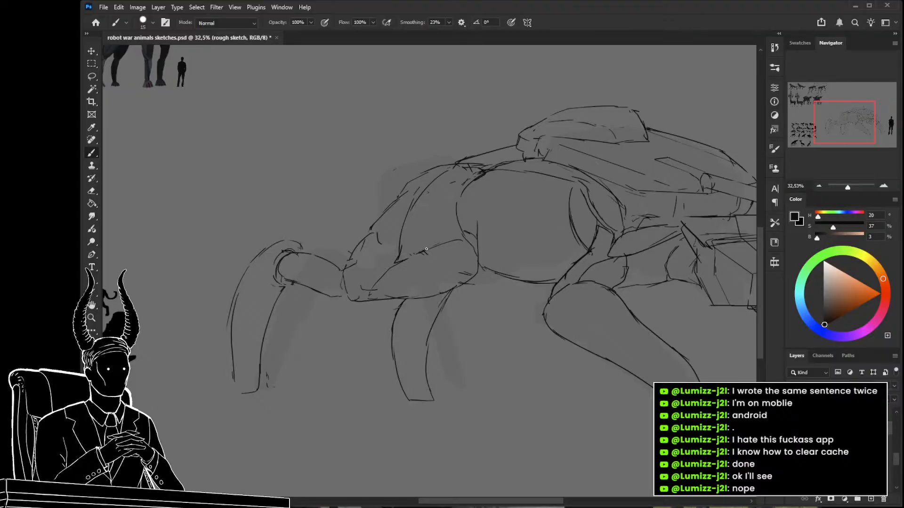
{"action": "left_click_drag", "start_coordinate": [399, 259], "coordinate": [464, 237]}
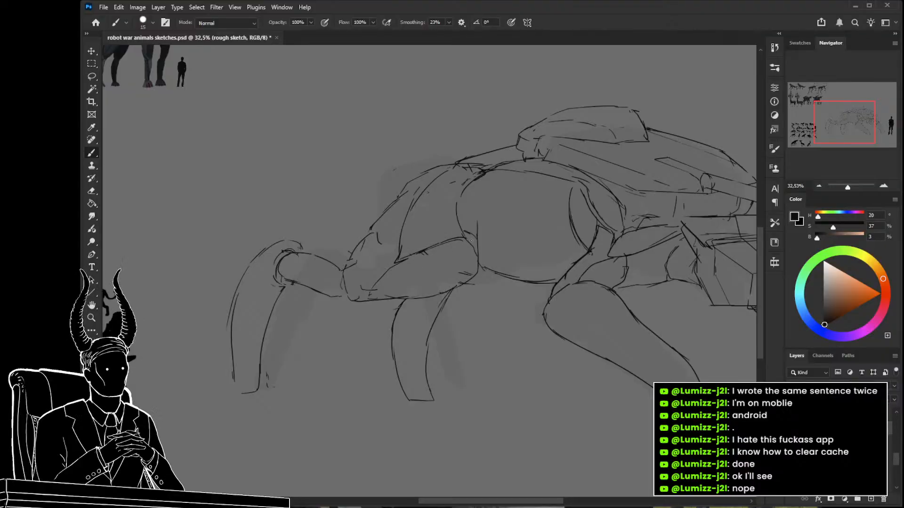
{"action": "left_click_drag", "start_coordinate": [402, 236], "coordinate": [411, 243]}
{"action": "left_click_drag", "start_coordinate": [416, 200], "coordinate": [406, 266]}
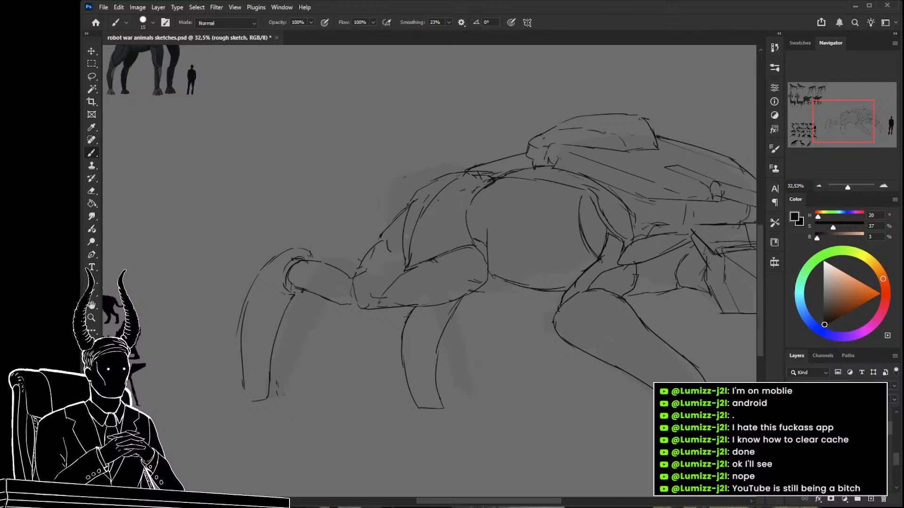
Clean up the overlapping lines where the rear shell meets the large middle body plate with a smaller eraser.
{"action": "left_click_drag", "start_coordinate": [457, 297], "coordinate": [383, 226]}
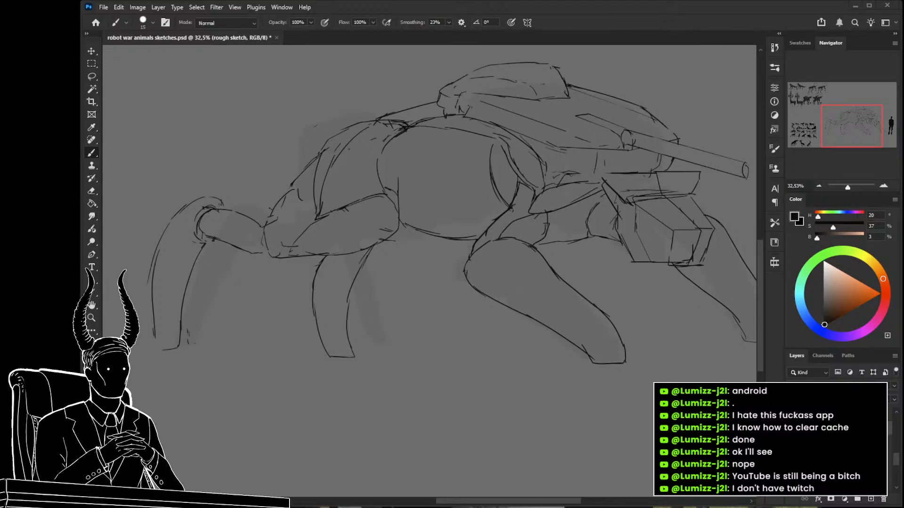
{"action": "left_click_drag", "start_coordinate": [434, 188], "coordinate": [478, 229]}
{"action": "key", "text": "e"}
{"action": "key", "text": "bracketleft"}
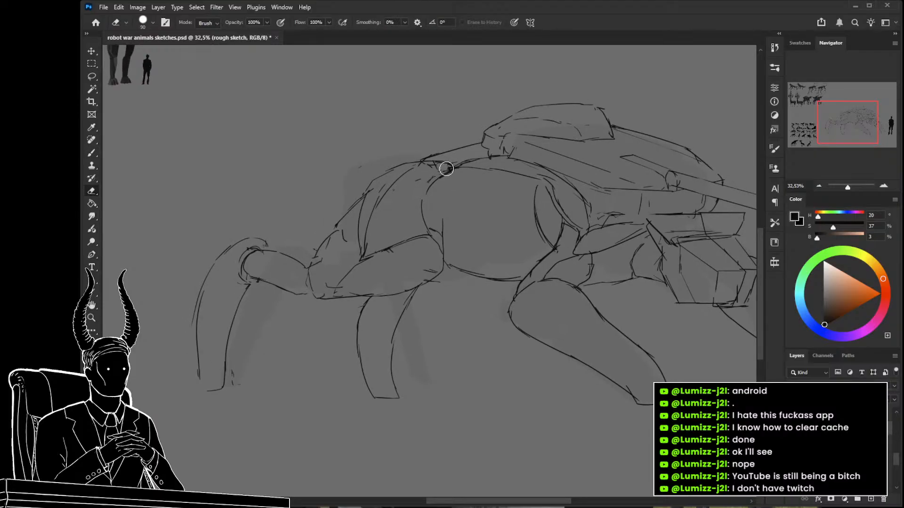
{"action": "left_click_drag", "start_coordinate": [480, 220], "coordinate": [444, 213]}
Draw a stepped edge across the large middle body plate and fill the area above it with curved parallel ribs.
{"action": "key", "text": "b"}
{"action": "left_click_drag", "start_coordinate": [409, 249], "coordinate": [401, 180]}
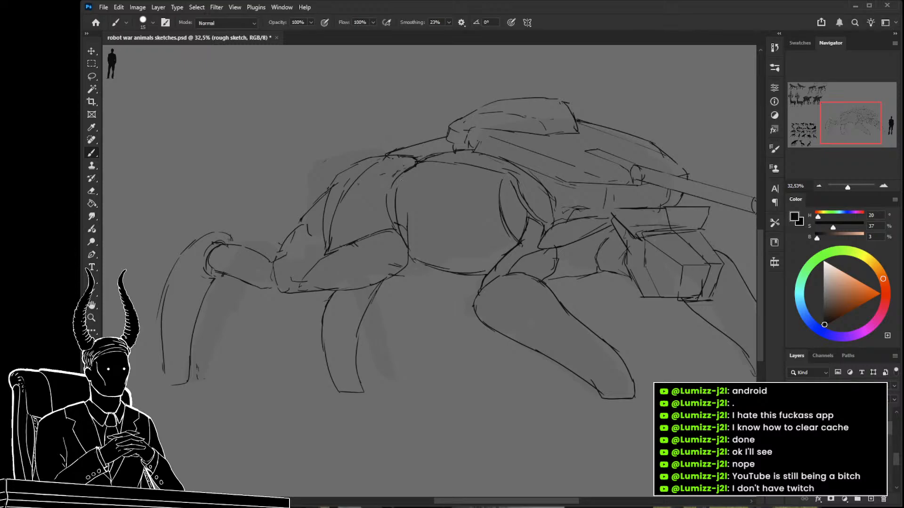
{"action": "key", "text": "ctrl+z"}
{"action": "left_click_drag", "start_coordinate": [390, 190], "coordinate": [424, 185]}
{"action": "left_click_drag", "start_coordinate": [488, 231], "coordinate": [510, 240]}
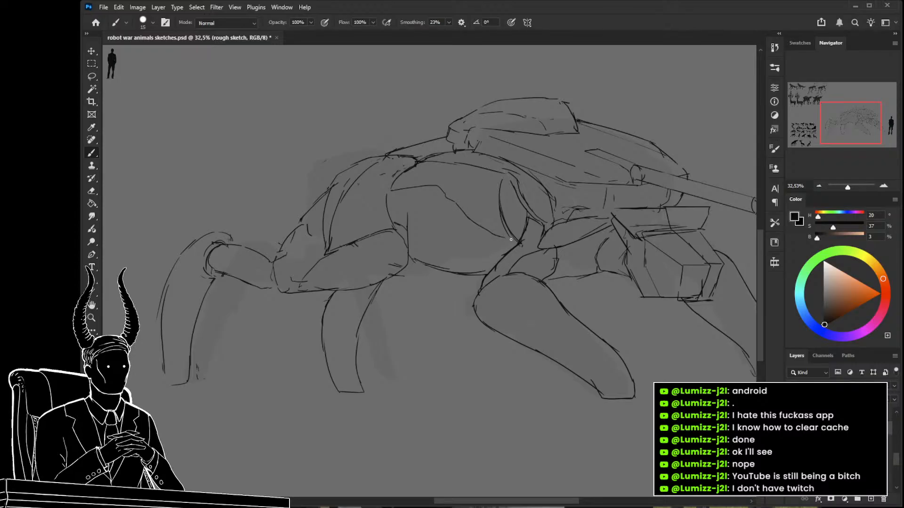
{"action": "mouse_move", "coordinate": [459, 209]}
{"action": "left_mouse_down"}
{"action": "mouse_move", "coordinate": [421, 171]}
{"action": "mouse_move", "coordinate": [461, 174]}
{"action": "left_mouse_up"}
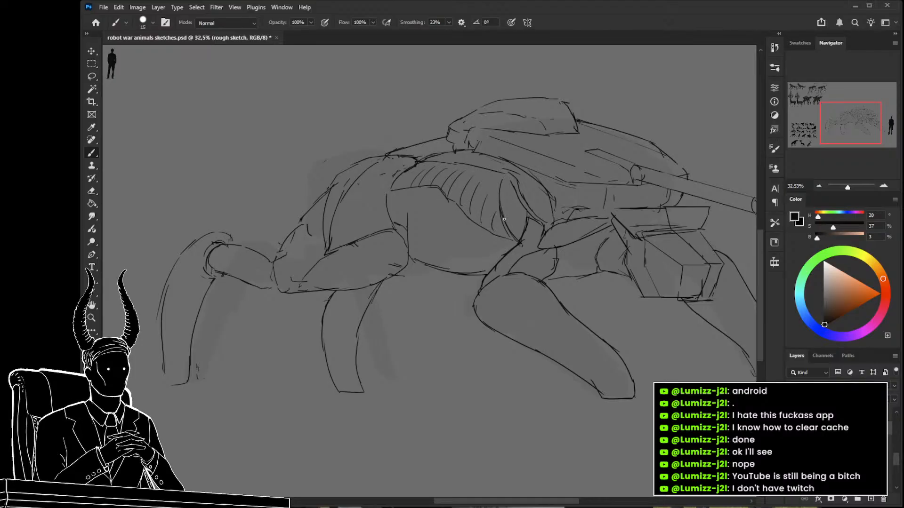
{"action": "left_click_drag", "start_coordinate": [498, 232], "coordinate": [439, 284]}
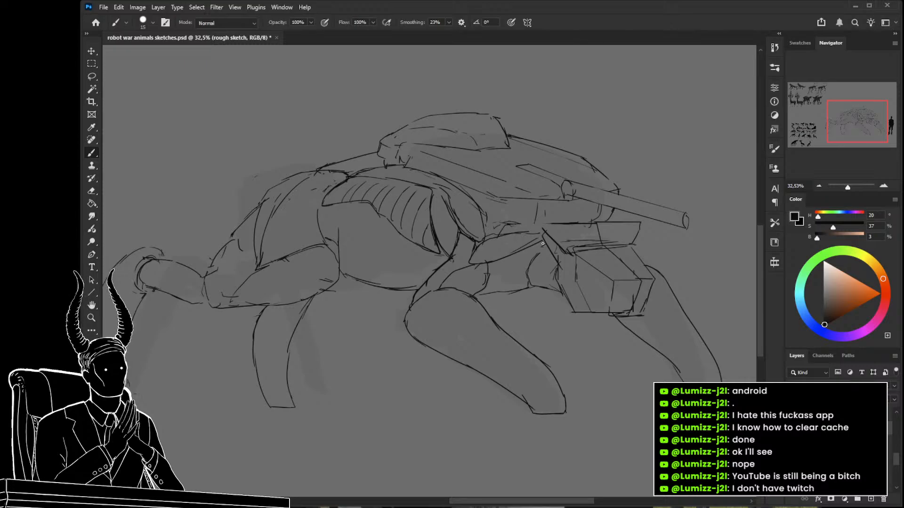
Thicken the contour lines around the neck joint behind the head and at the front corner of the middle body plate.
{"action": "left_click_drag", "start_coordinate": [556, 276], "coordinate": [558, 286]}
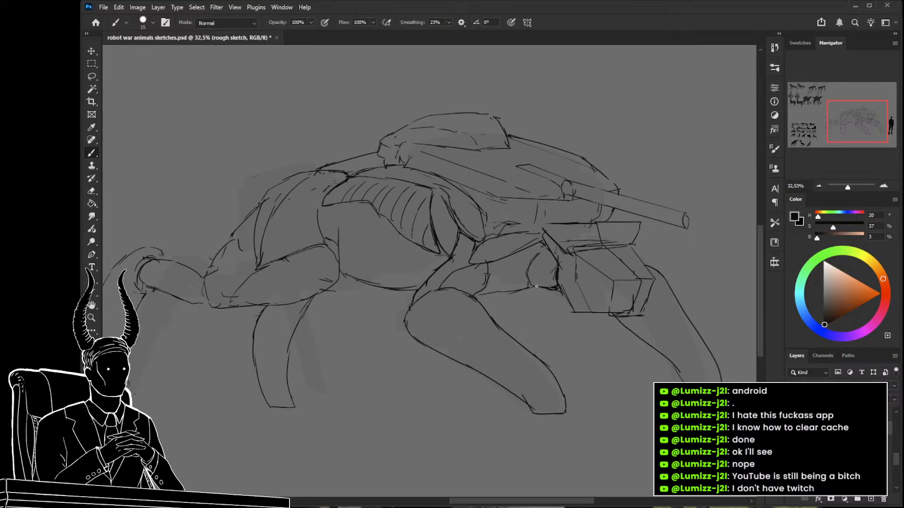
{"action": "left_click_drag", "start_coordinate": [529, 278], "coordinate": [522, 286]}
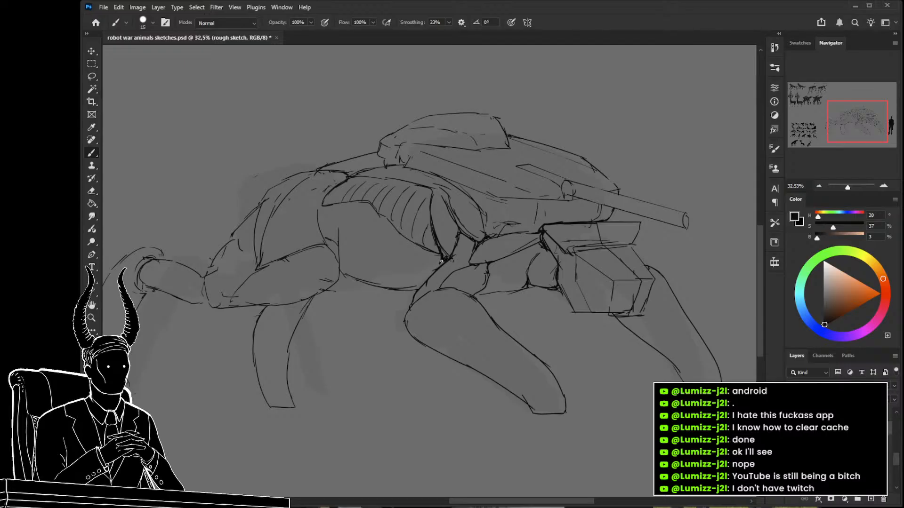
{"action": "left_click_drag", "start_coordinate": [424, 318], "coordinate": [433, 321]}
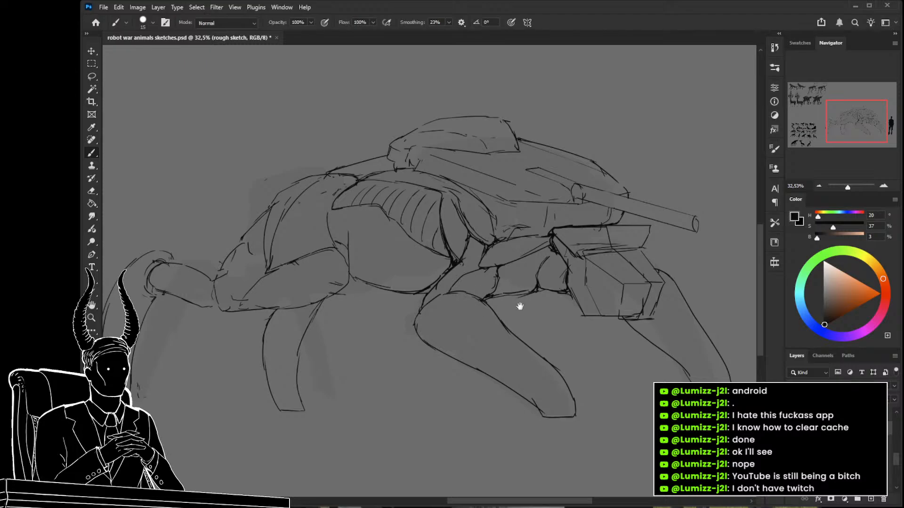
Examine the whole robot beside the human silhouette and the other designs, and inspect the head area up close.
{"action": "left_click_drag", "start_coordinate": [521, 306], "coordinate": [582, 306]}
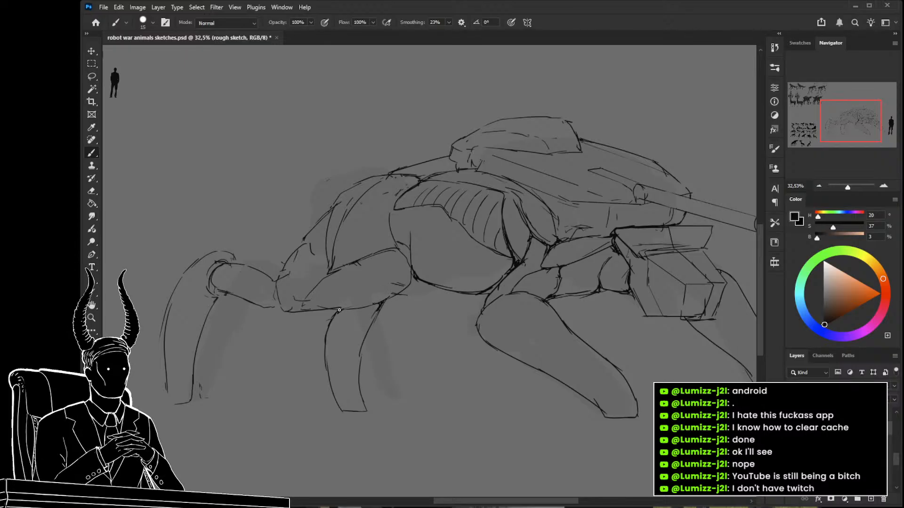
{"action": "key", "text": "z"}
{"action": "mouse_move", "coordinate": [618, 253]}
{"action": "left_mouse_down"}
{"action": "mouse_move", "coordinate": [576, 257]}
{"action": "mouse_move", "coordinate": [637, 277]}
{"action": "mouse_move", "coordinate": [574, 261]}
{"action": "left_mouse_up"}
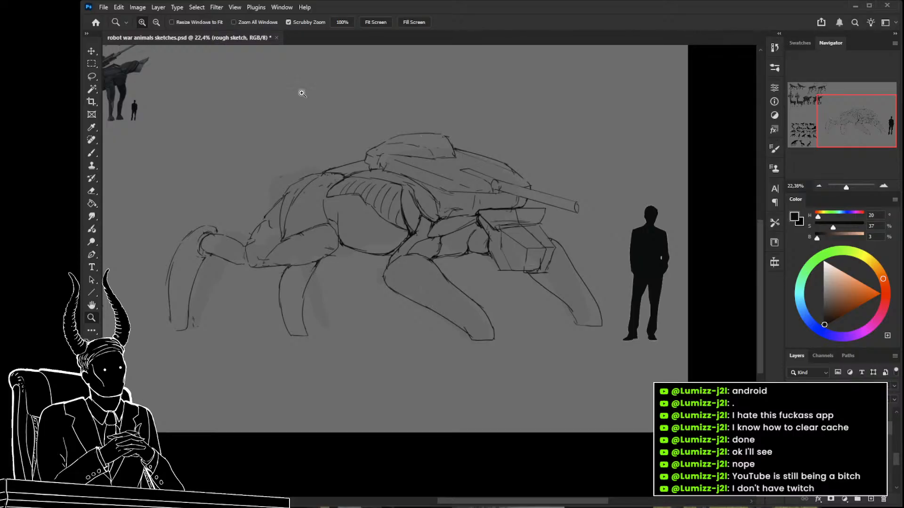
{"action": "mouse_move", "coordinate": [363, 256]}
{"action": "left_mouse_down"}
{"action": "mouse_move", "coordinate": [642, 330]}
{"action": "mouse_move", "coordinate": [639, 340]}
{"action": "mouse_move", "coordinate": [589, 312]}
{"action": "mouse_move", "coordinate": [416, 281]}
{"action": "left_mouse_up"}
{"action": "mouse_move", "coordinate": [581, 275]}
{"action": "left_mouse_down"}
{"action": "mouse_move", "coordinate": [598, 277]}
{"action": "mouse_move", "coordinate": [531, 300]}
{"action": "left_mouse_up"}
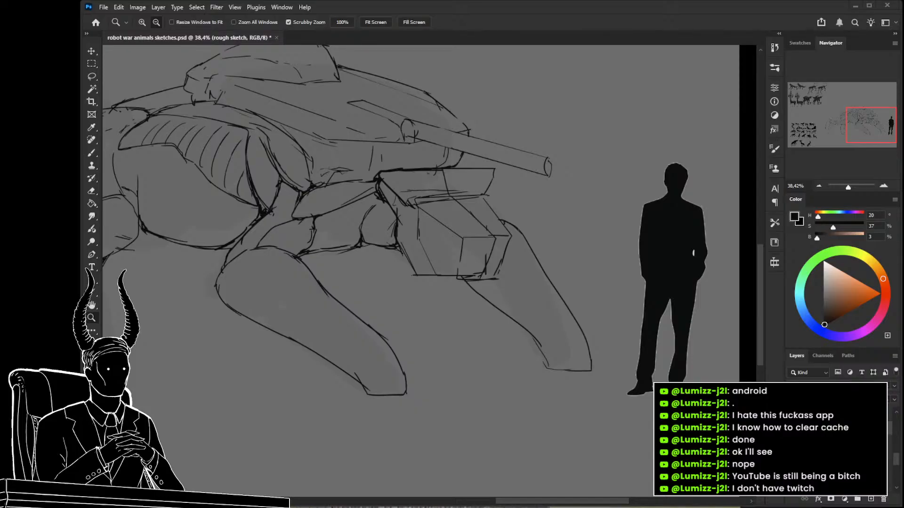
{"action": "scroll", "coordinate": [560, 210], "scroll_direction": "down", "scroll_amount": 3}
{"action": "scroll", "coordinate": [579, 214], "scroll_direction": "up", "scroll_amount": 3}
{"action": "left_click_drag", "start_coordinate": [591, 217], "coordinate": [522, 231]}
{"action": "left_click_drag", "start_coordinate": [536, 198], "coordinate": [585, 228]}
{"action": "left_click_drag", "start_coordinate": [623, 295], "coordinate": [386, 278]}
{"action": "left_click_drag", "start_coordinate": [409, 267], "coordinate": [429, 272]}
Draw an angular, diamond-shaped face plane with bold edges over the boxy front of the head.
{"action": "key", "text": "b"}
{"action": "mouse_move", "coordinate": [455, 231]}
{"action": "left_mouse_down"}
{"action": "mouse_move", "coordinate": [423, 273]}
{"action": "mouse_move", "coordinate": [403, 228]}
{"action": "left_mouse_up"}
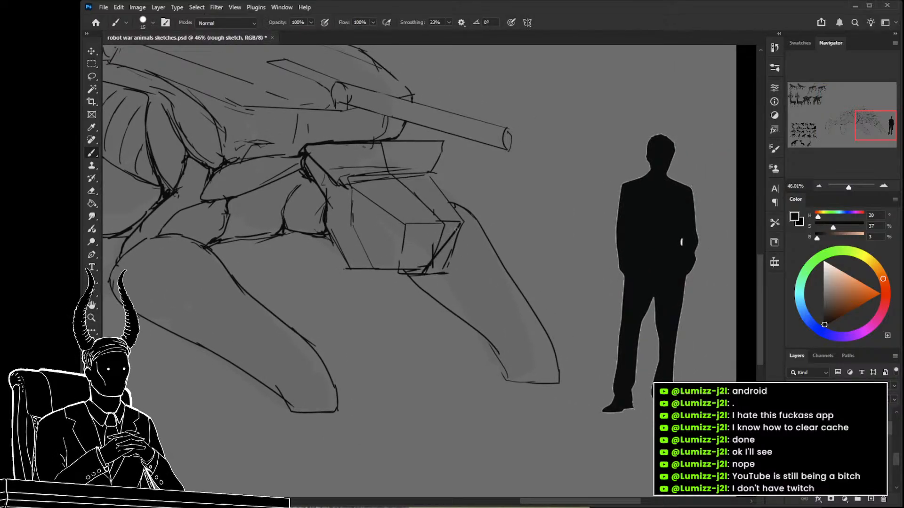
{"action": "left_click_drag", "start_coordinate": [462, 225], "coordinate": [429, 272]}
{"action": "left_click_drag", "start_coordinate": [416, 240], "coordinate": [407, 226]}
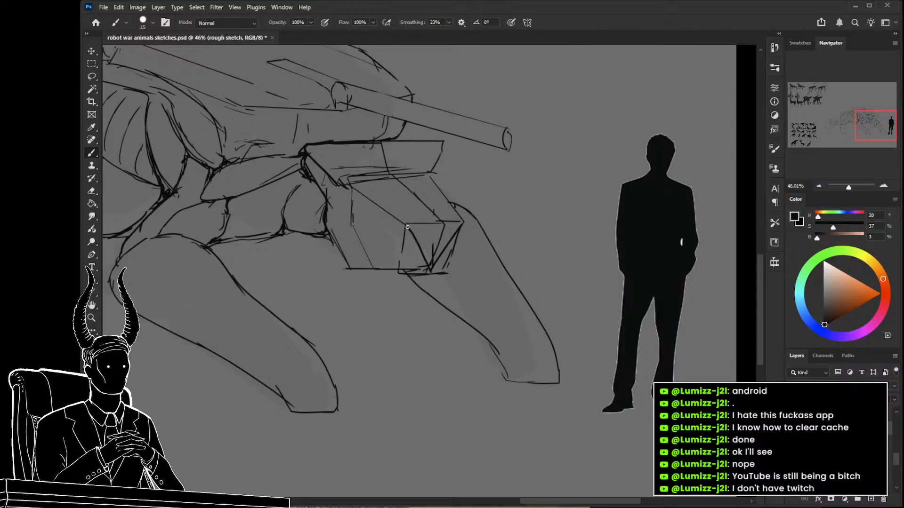
{"action": "left_click_drag", "start_coordinate": [402, 181], "coordinate": [457, 223]}
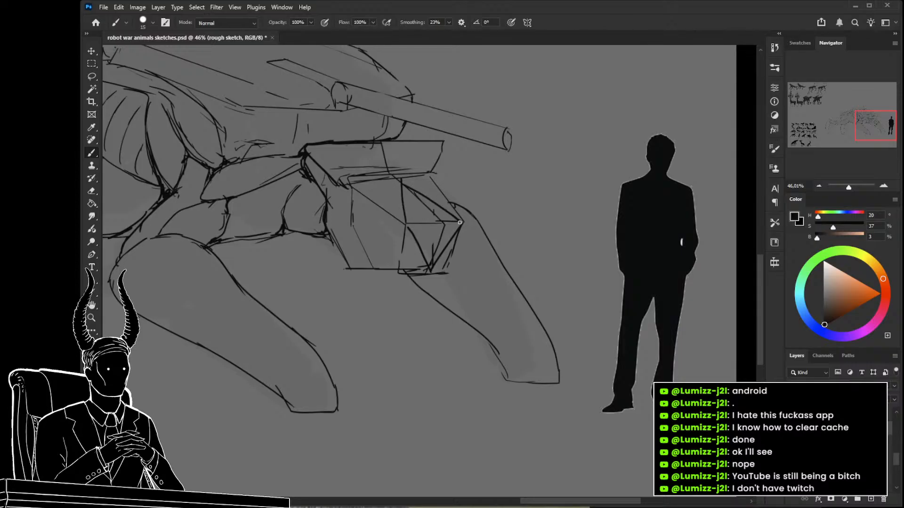
Erase the old box construction lines inside the head's new face plane with a smaller eraser.
{"action": "key", "text": "e"}
{"action": "key", "text": "["}
{"action": "key", "text": "["}
{"action": "key", "text": "["}
{"action": "mouse_move", "coordinate": [410, 191]}
{"action": "left_mouse_down"}
{"action": "mouse_move", "coordinate": [440, 229]}
{"action": "mouse_move", "coordinate": [442, 221]}
{"action": "mouse_move", "coordinate": [424, 220]}
{"action": "mouse_move", "coordinate": [439, 223]}
{"action": "mouse_move", "coordinate": [430, 248]}
{"action": "left_mouse_up"}
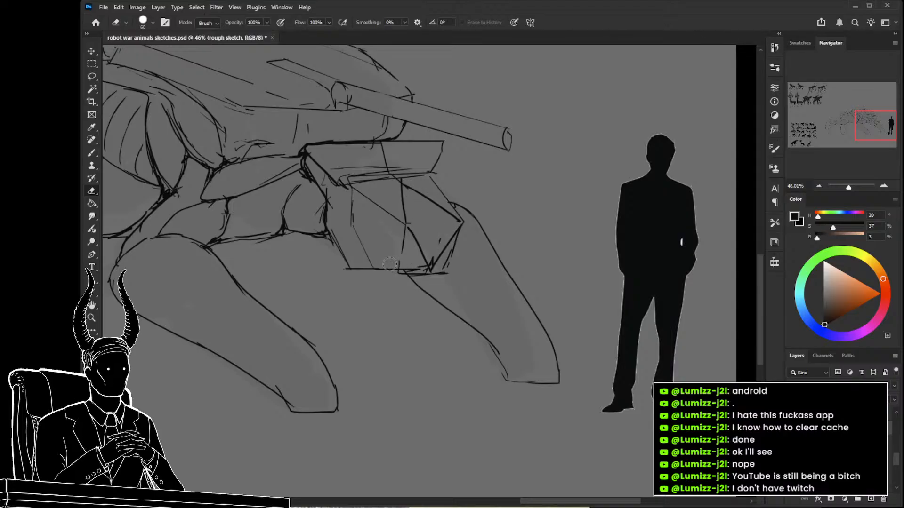
Fill the head's angular face plane with solid black using a larger brush.
{"action": "key", "text": "b"}
{"action": "mouse_move", "coordinate": [399, 185]}
{"action": "left_mouse_down"}
{"action": "mouse_move", "coordinate": [460, 222]}
{"action": "mouse_move", "coordinate": [447, 238]}
{"action": "mouse_move", "coordinate": [416, 241]}
{"action": "mouse_move", "coordinate": [402, 189]}
{"action": "mouse_move", "coordinate": [435, 200]}
{"action": "mouse_move", "coordinate": [455, 236]}
{"action": "mouse_move", "coordinate": [409, 196]}
{"action": "mouse_move", "coordinate": [430, 252]}
{"action": "mouse_move", "coordinate": [419, 228]}
{"action": "mouse_move", "coordinate": [345, 244]}
{"action": "mouse_move", "coordinate": [312, 220]}
{"action": "mouse_move", "coordinate": [359, 233]}
{"action": "mouse_move", "coordinate": [426, 219]}
{"action": "mouse_move", "coordinate": [410, 210]}
{"action": "left_mouse_up"}
{"action": "key", "text": "z"}
{"action": "key", "text": "b"}
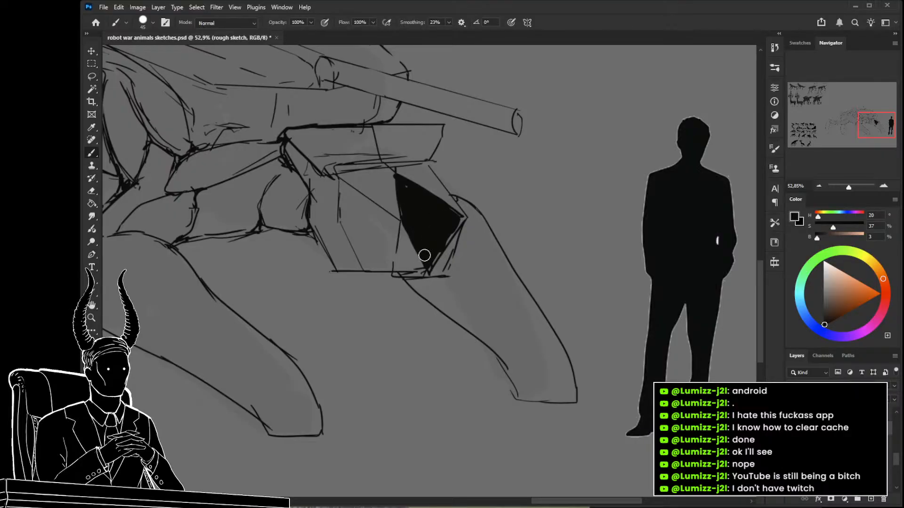
Carve a thin diagonal barrel out of the black face plane and outline it so it projects beyond the head.
{"action": "key", "text": "z"}
{"action": "mouse_move", "coordinate": [447, 262]}
{"action": "left_mouse_down"}
{"action": "mouse_move", "coordinate": [386, 262]}
{"action": "mouse_move", "coordinate": [428, 263]}
{"action": "left_mouse_up"}
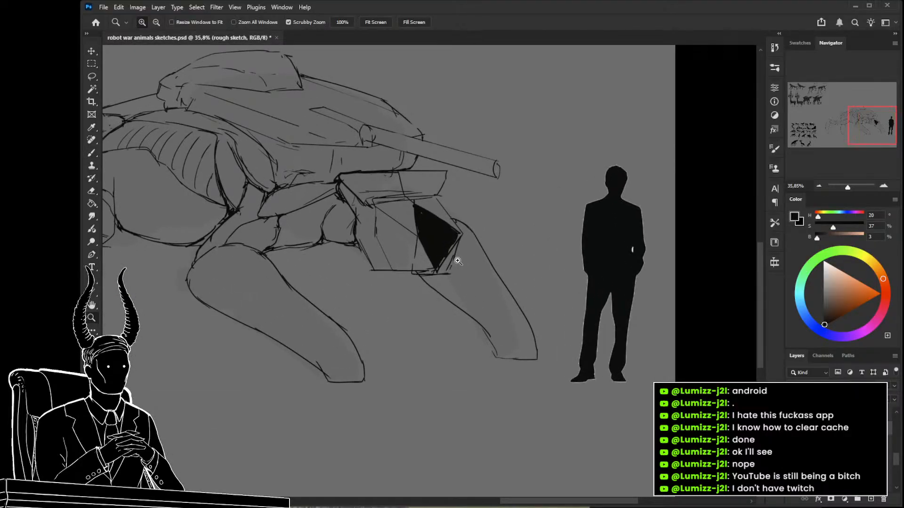
{"action": "key", "text": "e"}
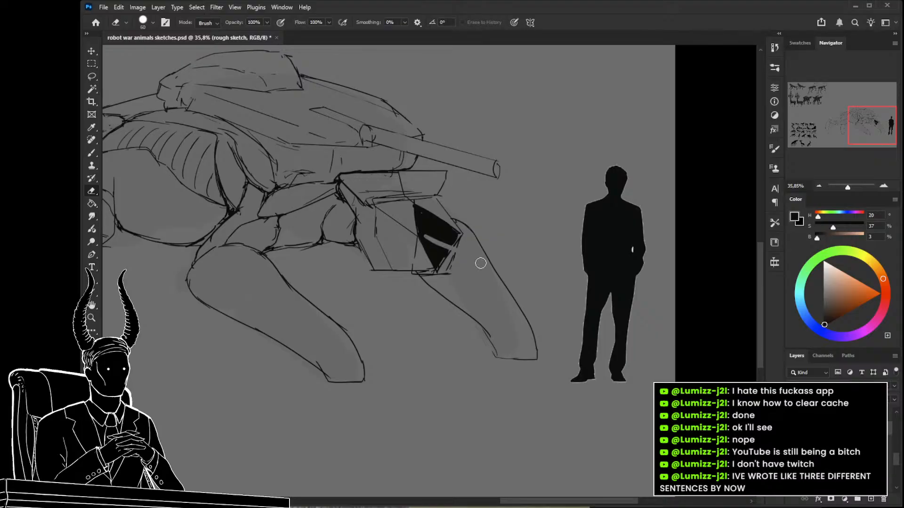
{"action": "left_click_drag", "start_coordinate": [429, 237], "coordinate": [474, 258]}
{"action": "key", "text": "b"}
{"action": "key", "text": "bracketleft"}
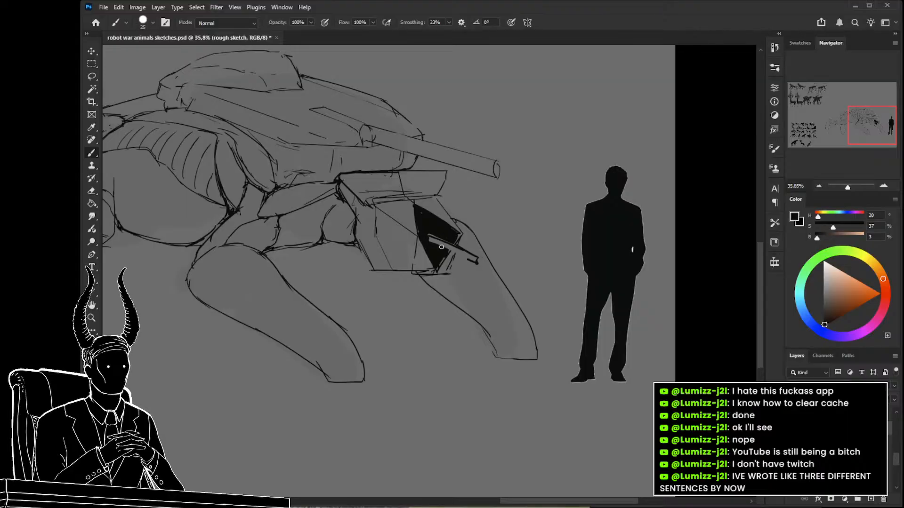
{"action": "left_click_drag", "start_coordinate": [446, 249], "coordinate": [467, 260]}
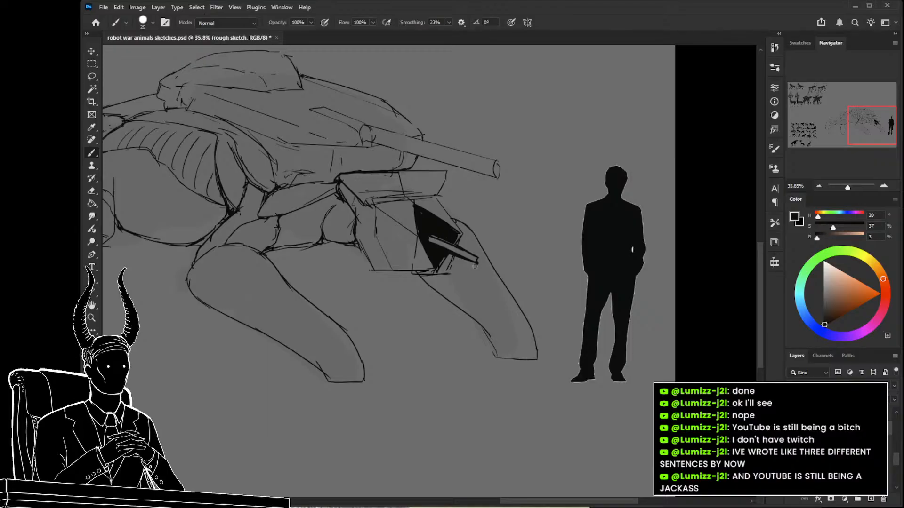
{"action": "left_click_drag", "start_coordinate": [431, 285], "coordinate": [429, 308]}
{"action": "left_click_drag", "start_coordinate": [430, 257], "coordinate": [493, 302]}
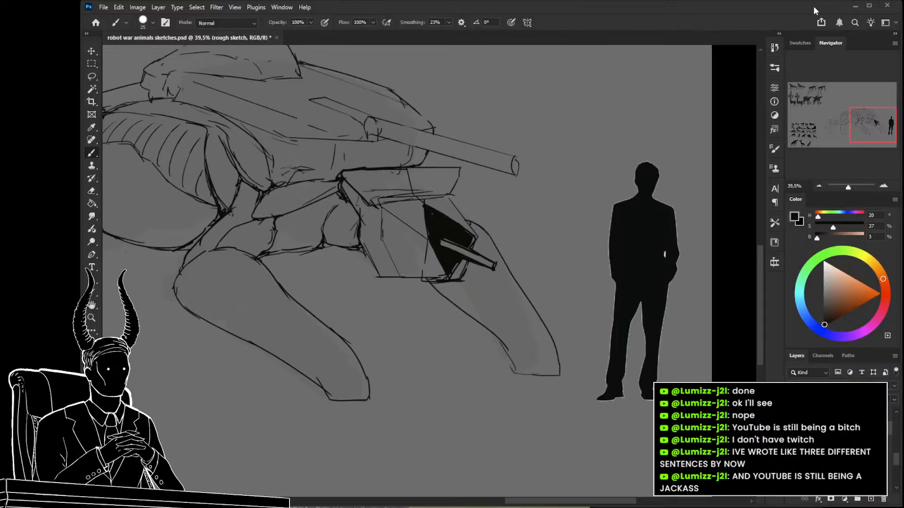
{"action": "mouse_move", "coordinate": [515, 239]}
{"action": "left_mouse_down"}
{"action": "mouse_move", "coordinate": [557, 266]}
{"action": "mouse_move", "coordinate": [495, 259]}
{"action": "mouse_move", "coordinate": [570, 302]}
{"action": "left_mouse_up"}
{"action": "key", "text": "ctrl+z"}
{"action": "key", "text": "z"}
{"action": "left_click_drag", "start_coordinate": [405, 305], "coordinate": [493, 311]}
{"action": "key", "text": "alt+Tab"}
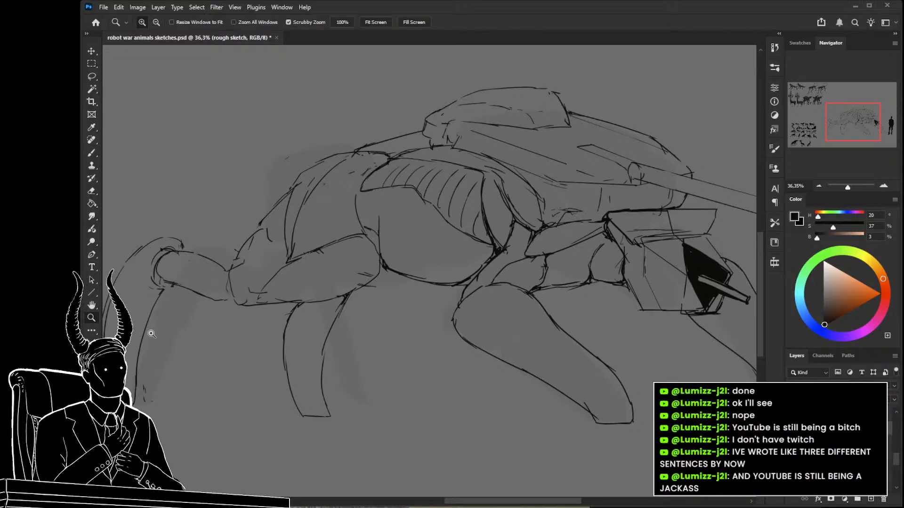
Draw an inner contour along the upper edge of the near front leg and a short curved line on the far front leg.
{"action": "left_click_drag", "start_coordinate": [416, 288], "coordinate": [367, 246]}
{"action": "key", "text": "b"}
{"action": "left_click_drag", "start_coordinate": [455, 266], "coordinate": [428, 253]}
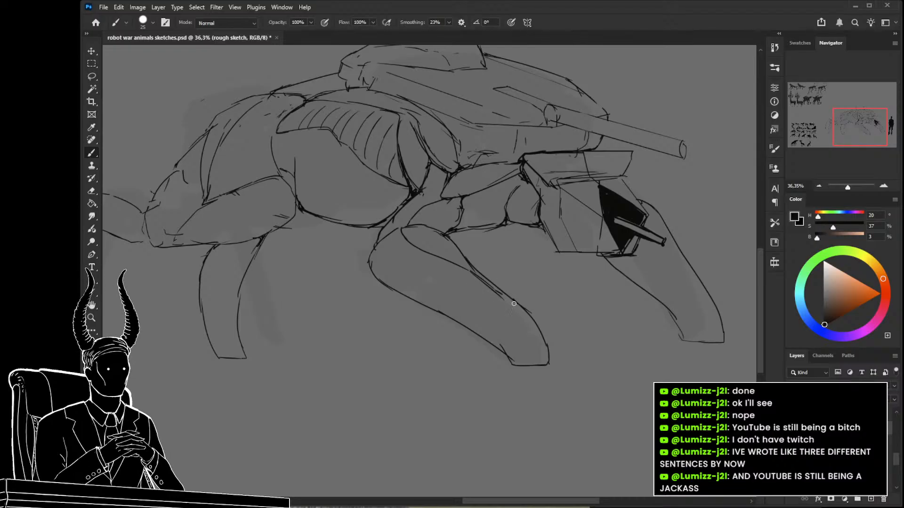
{"action": "left_click_drag", "start_coordinate": [636, 260], "coordinate": [645, 282]}
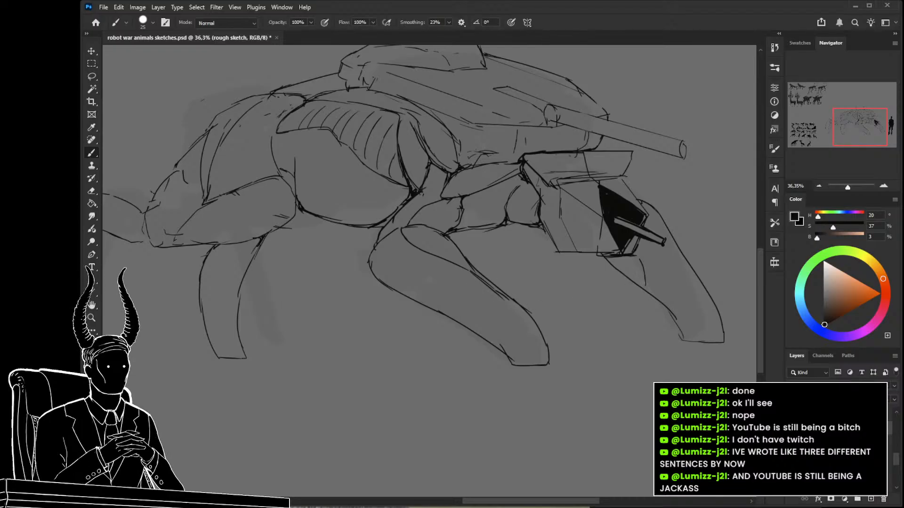
Reinforce the rearmost leg's outer edge and foot, and darken the round joint at its knee.
{"action": "mouse_move", "coordinate": [306, 335]}
{"action": "left_mouse_down"}
{"action": "mouse_move", "coordinate": [521, 351]}
{"action": "mouse_move", "coordinate": [636, 348]}
{"action": "left_mouse_up"}
{"action": "mouse_move", "coordinate": [350, 270]}
{"action": "left_mouse_down"}
{"action": "mouse_move", "coordinate": [366, 358]}
{"action": "mouse_move", "coordinate": [351, 325]}
{"action": "mouse_move", "coordinate": [356, 362]}
{"action": "left_mouse_up"}
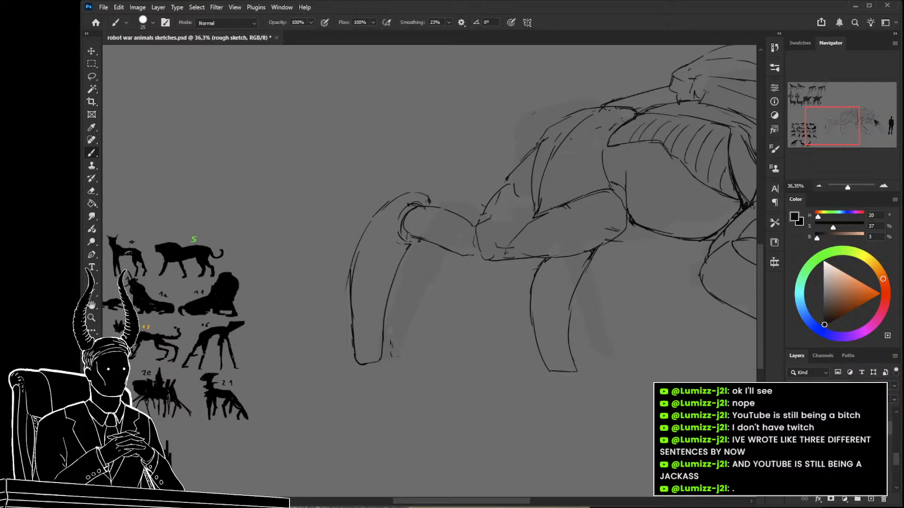
{"action": "left_click_drag", "start_coordinate": [428, 244], "coordinate": [400, 231]}
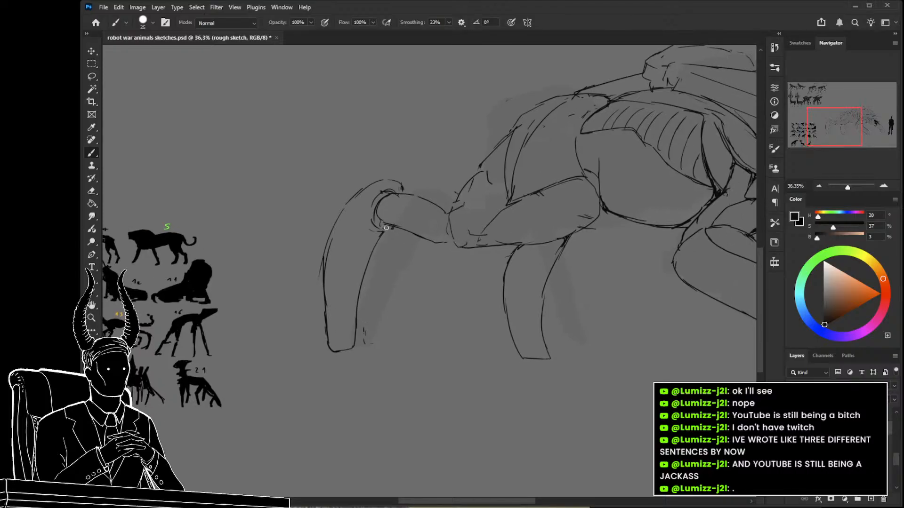
{"action": "mouse_move", "coordinate": [402, 189]}
{"action": "left_mouse_down"}
{"action": "mouse_move", "coordinate": [372, 215]}
{"action": "mouse_move", "coordinate": [382, 229]}
{"action": "mouse_move", "coordinate": [369, 208]}
{"action": "mouse_move", "coordinate": [375, 199]}
{"action": "mouse_move", "coordinate": [374, 219]}
{"action": "mouse_move", "coordinate": [383, 196]}
{"action": "mouse_move", "coordinate": [381, 223]}
{"action": "left_mouse_up"}
{"action": "mouse_move", "coordinate": [566, 237]}
{"action": "left_mouse_down"}
{"action": "mouse_move", "coordinate": [541, 315]}
{"action": "mouse_move", "coordinate": [461, 294]}
{"action": "mouse_move", "coordinate": [521, 280]}
{"action": "left_mouse_up"}
Erase the short stray vertical line at the rear edge of the middle body plate and save the document.
{"action": "key", "text": "e"}
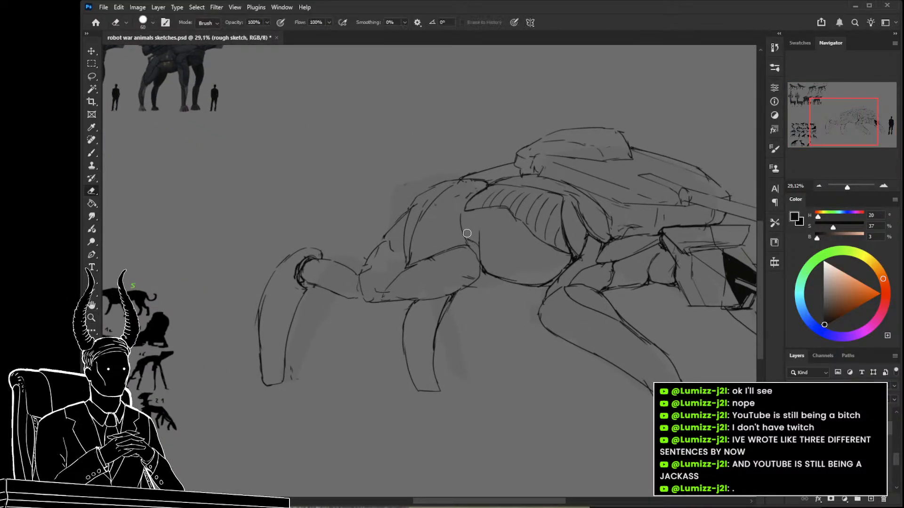
{"action": "left_click_drag", "start_coordinate": [479, 230], "coordinate": [484, 256]}
{"action": "key", "text": "ctrl+space"}
{"action": "left_click_drag", "start_coordinate": [530, 274], "coordinate": [456, 292]}
{"action": "key", "text": "ctrl+s"}
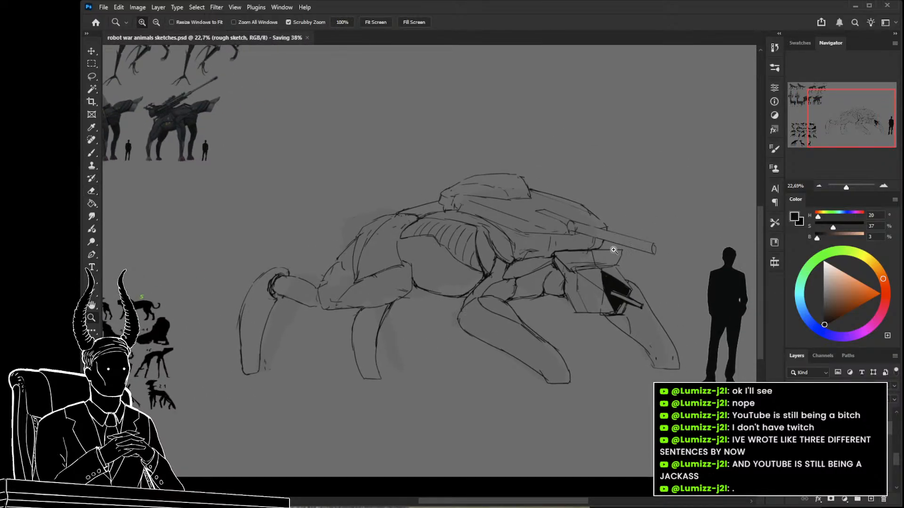
On the rough sketch layer, erase the curved parallel ribs from the middle body plate and reinforce its stepped edge.
{"action": "mouse_move", "coordinate": [547, 337]}
{"action": "left_mouse_down"}
{"action": "mouse_move", "coordinate": [529, 329]}
{"action": "mouse_move", "coordinate": [549, 329]}
{"action": "left_mouse_up"}
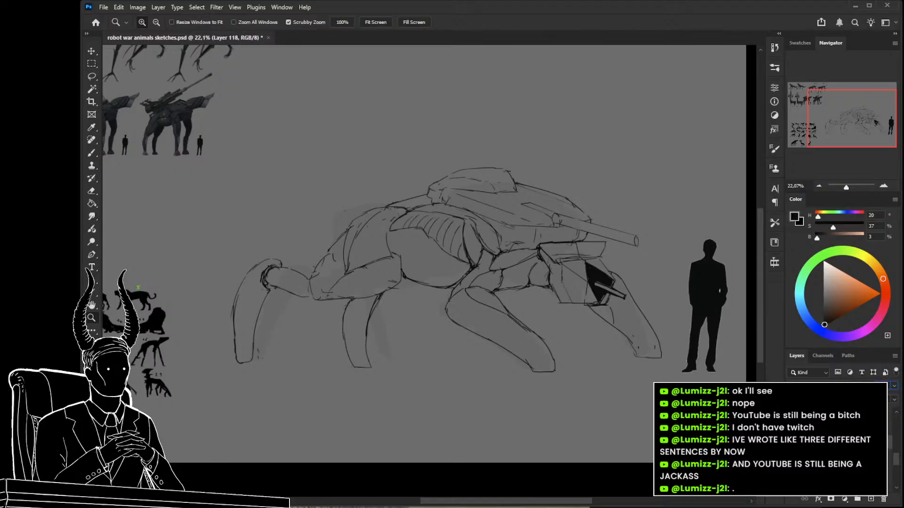
{"action": "left_click_drag", "start_coordinate": [622, 360], "coordinate": [772, 407]}
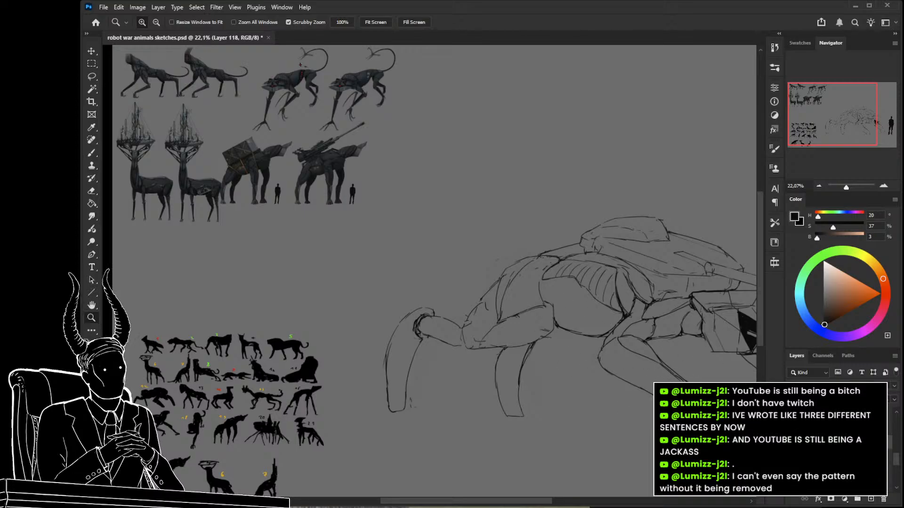
{"action": "left_click", "coordinate": [603, 315], "text": "ctrl"}
{"action": "mouse_move", "coordinate": [603, 316]}
{"action": "left_mouse_down"}
{"action": "mouse_move", "coordinate": [620, 301]}
{"action": "mouse_move", "coordinate": [617, 247]}
{"action": "mouse_move", "coordinate": [609, 275]}
{"action": "mouse_move", "coordinate": [585, 228]}
{"action": "left_mouse_up"}
{"action": "key", "text": "e"}
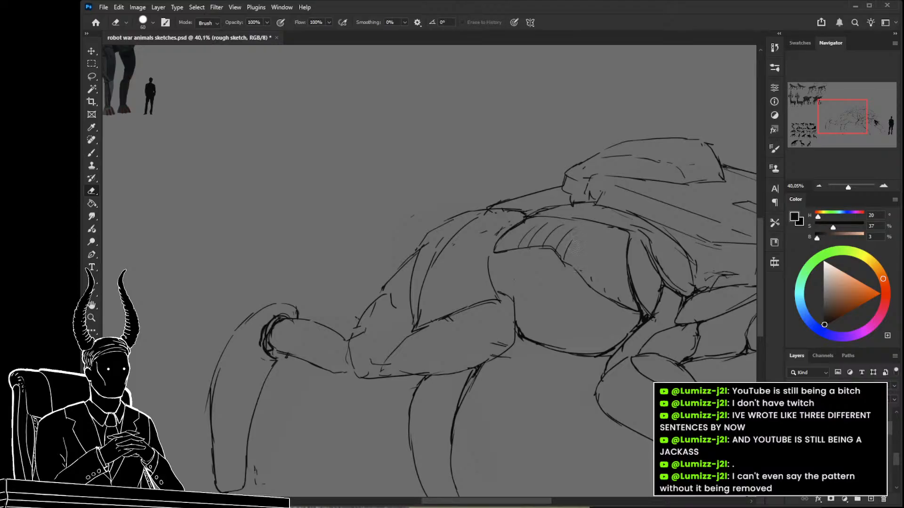
{"action": "mouse_move", "coordinate": [561, 246]}
{"action": "left_mouse_down"}
{"action": "mouse_move", "coordinate": [568, 226]}
{"action": "mouse_move", "coordinate": [545, 240]}
{"action": "mouse_move", "coordinate": [552, 222]}
{"action": "mouse_move", "coordinate": [531, 243]}
{"action": "left_mouse_up"}
{"action": "key", "text": "b"}
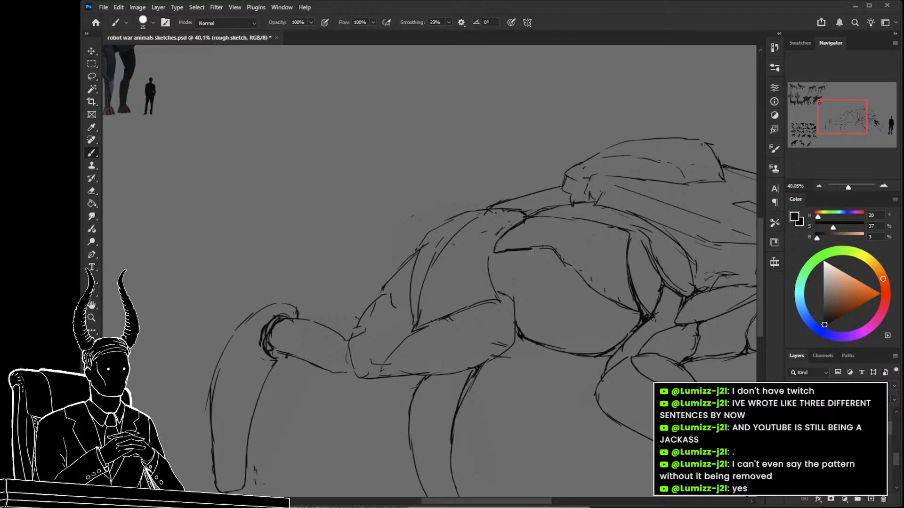
Lower the opacity of the rough sketch layer until its lines are faint and add a new layer.
{"action": "key", "text": "z"}
{"action": "left_click_drag", "start_coordinate": [574, 296], "coordinate": [545, 302]}
{"action": "mouse_move", "coordinate": [571, 313]}
{"action": "left_mouse_down"}
{"action": "mouse_move", "coordinate": [528, 317]}
{"action": "mouse_move", "coordinate": [492, 307]}
{"action": "left_mouse_up"}
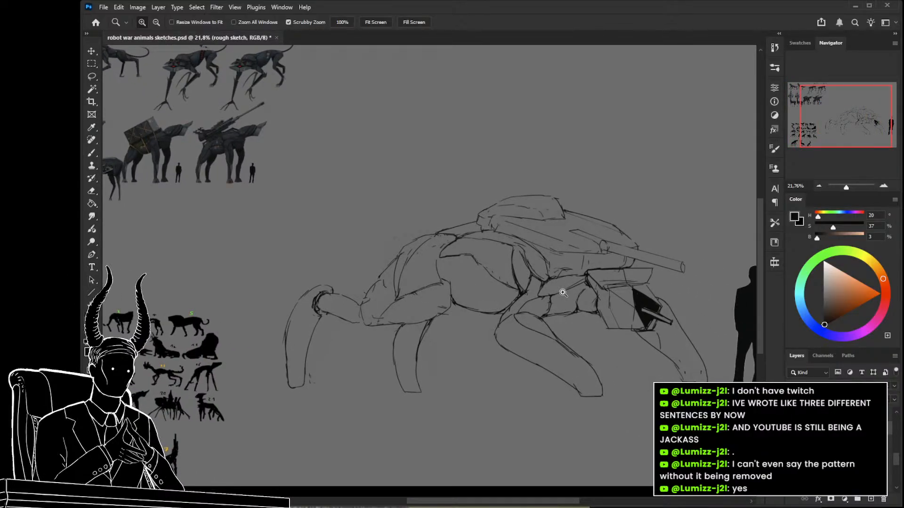
{"action": "mouse_move", "coordinate": [579, 285]}
{"action": "left_mouse_down"}
{"action": "mouse_move", "coordinate": [611, 310]}
{"action": "mouse_move", "coordinate": [558, 351]}
{"action": "mouse_move", "coordinate": [554, 338]}
{"action": "left_mouse_up"}
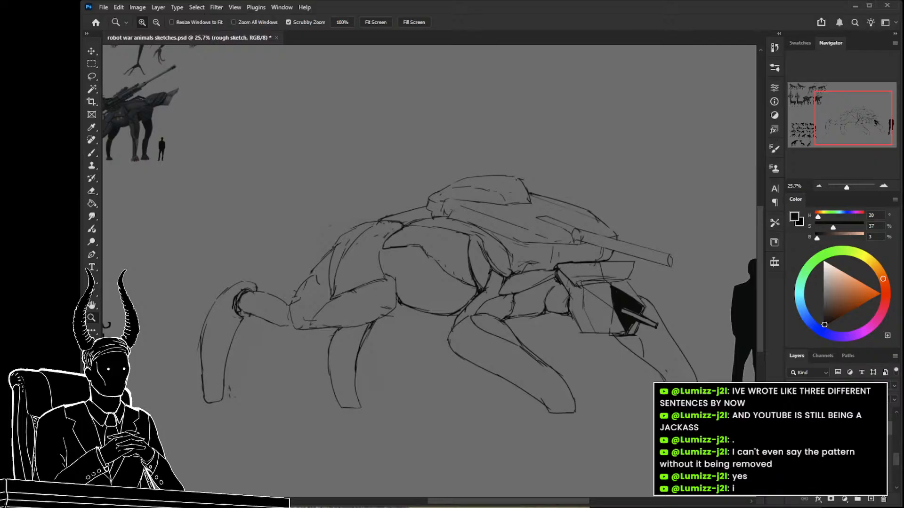
{"action": "left_click_drag", "start_coordinate": [859, 386], "coordinate": [832, 386]}
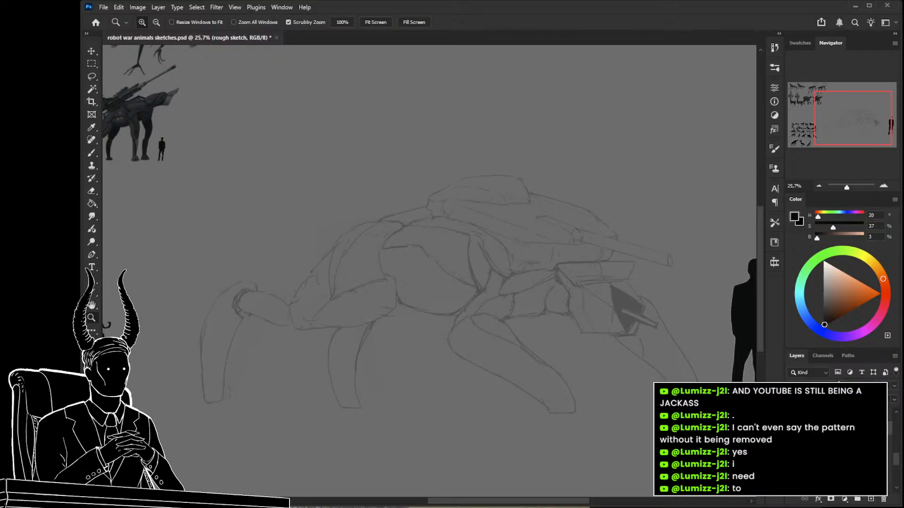
{"action": "left_click_drag", "start_coordinate": [859, 386], "coordinate": [844, 386]}
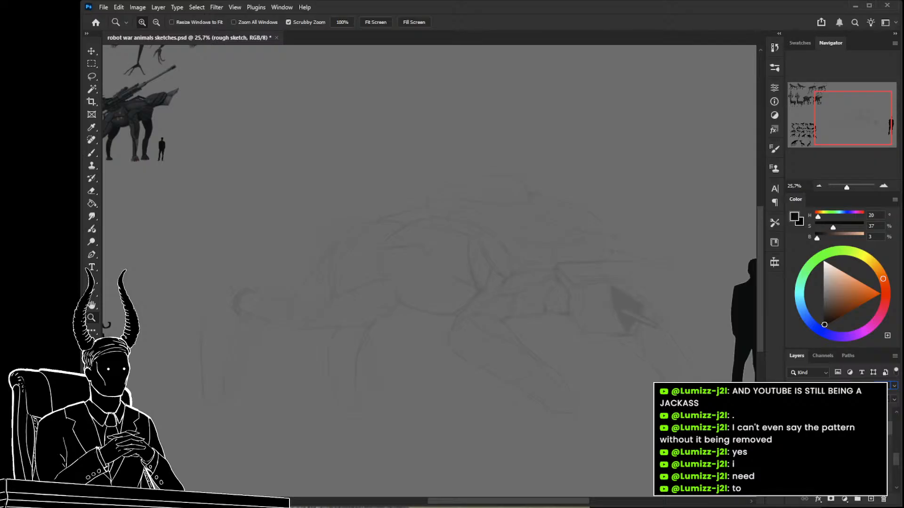
{"action": "left_click", "coordinate": [870, 499]}
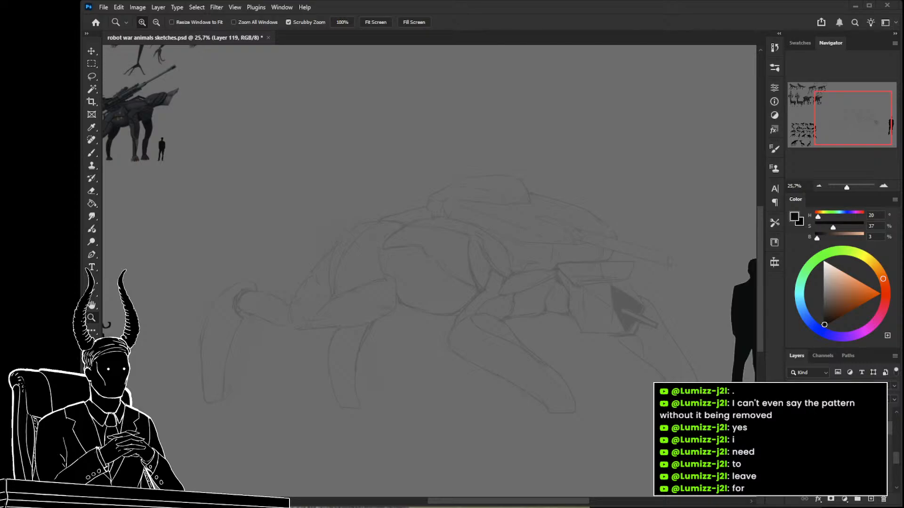
Fade the rough sketch layer further and make the new Layer 119 active for drawing with the brush.
{"action": "left_click_drag", "start_coordinate": [614, 295], "coordinate": [541, 287]}
{"action": "key", "text": "b"}
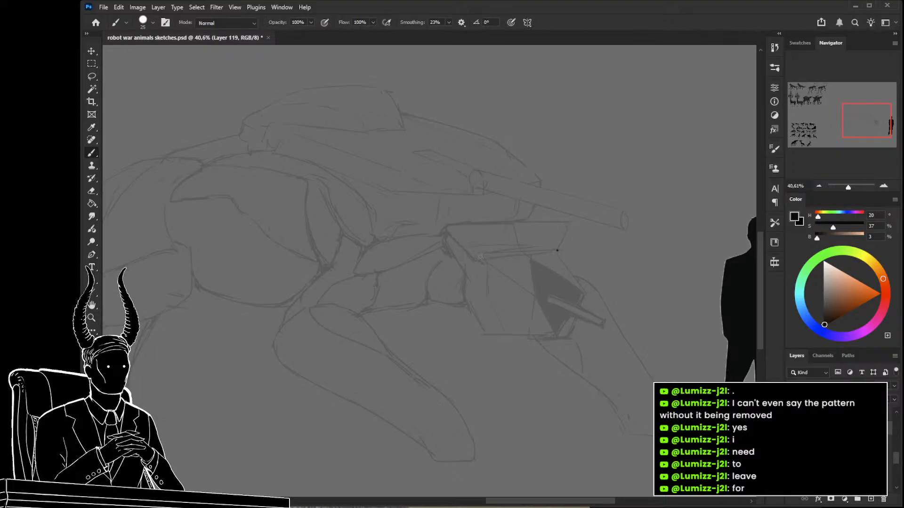
{"action": "left_click", "coordinate": [838, 443]}
{"action": "left_click_drag", "start_coordinate": [862, 386], "coordinate": [854, 386]}
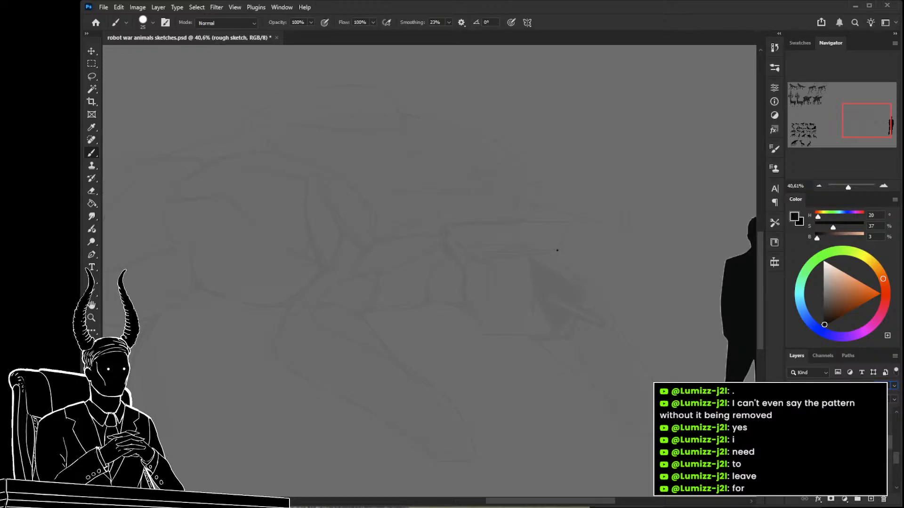
{"action": "left_click", "coordinate": [837, 428]}
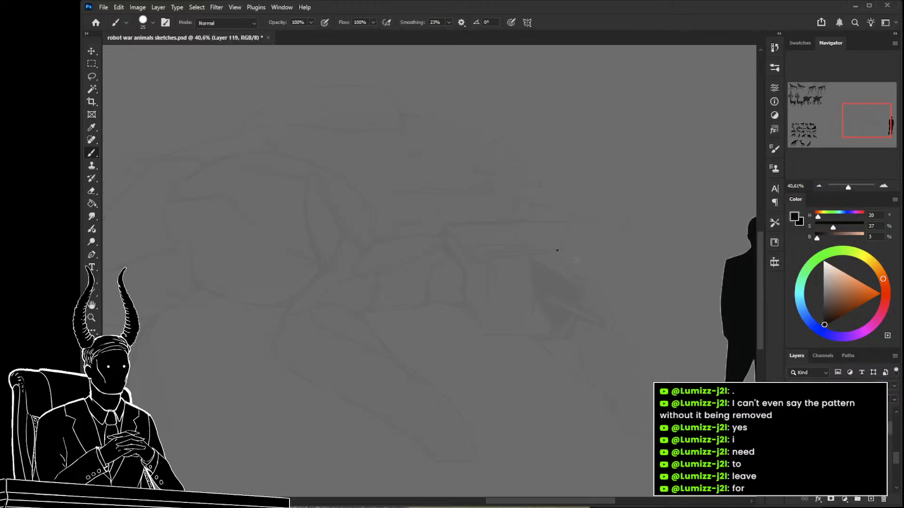
Ink the angular front outline of the faceted block around the sketch's dark wedge, with a bent inner edge from its upper corner.
{"action": "left_click", "coordinate": [558, 251], "text": "shift"}
{"action": "left_click", "coordinate": [585, 297], "text": "shift"}
{"action": "left_click", "coordinate": [567, 339], "text": "shift"}
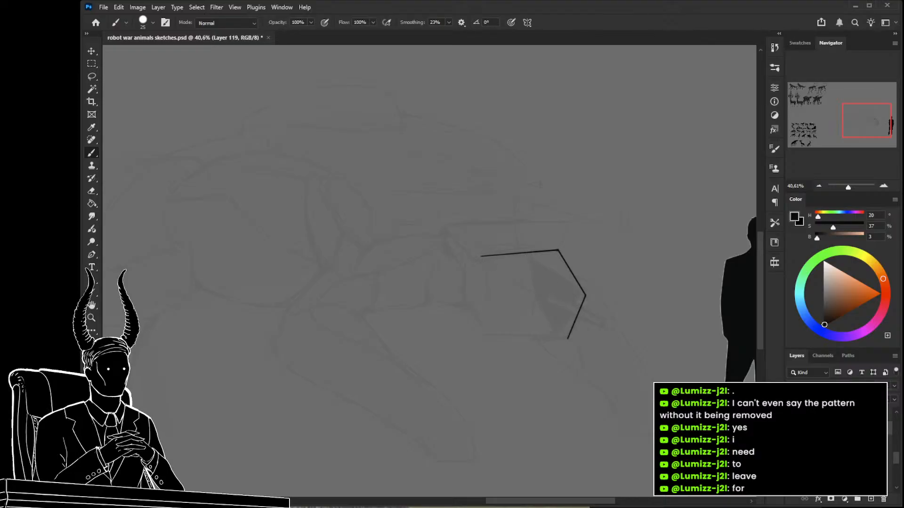
{"action": "left_click_drag", "start_coordinate": [480, 257], "coordinate": [534, 297]}
{"action": "left_click", "coordinate": [531, 336], "text": "shift"}
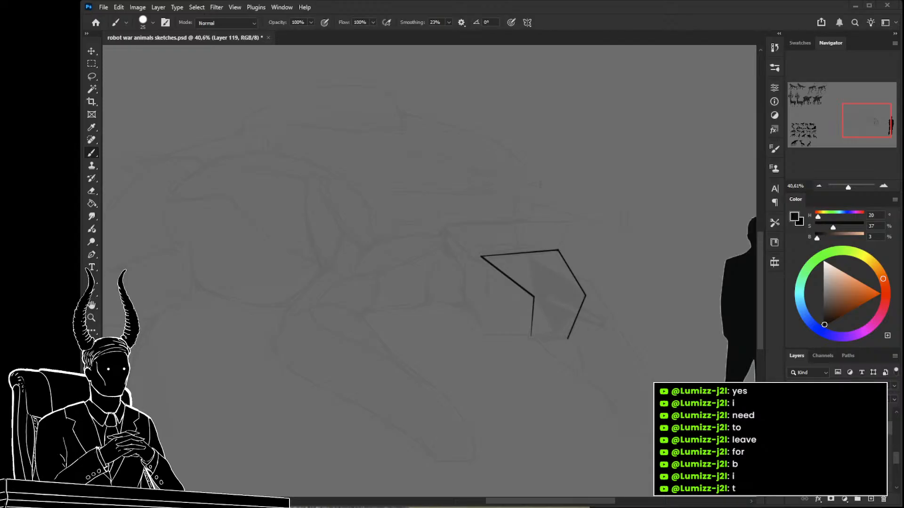
Close the faceted block's outline with straight lines along its left side and lower edge.
{"action": "left_click_drag", "start_coordinate": [588, 308], "coordinate": [595, 265]}
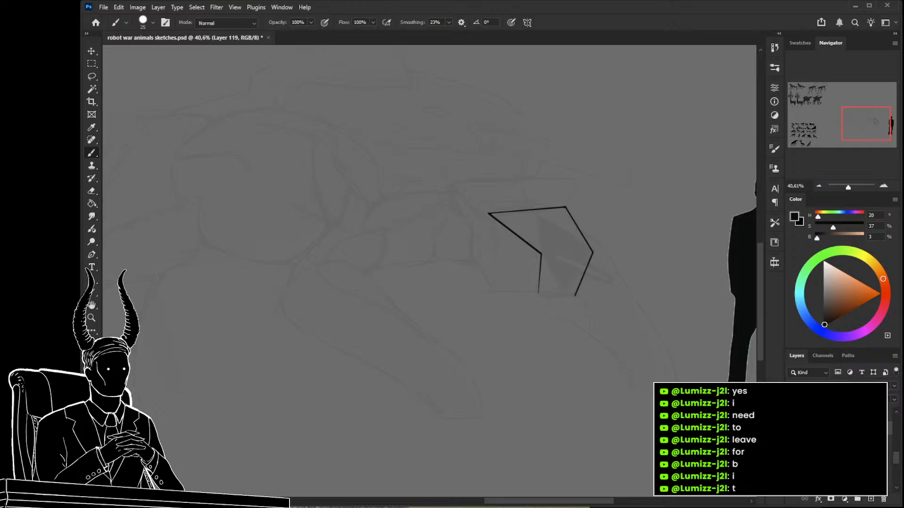
{"action": "left_click_drag", "start_coordinate": [489, 215], "coordinate": [484, 254]}
{"action": "key", "text": "ctrl+z"}
{"action": "left_click", "coordinate": [484, 255], "text": "shift"}
{"action": "left_click", "coordinate": [500, 294], "text": "shift"}
{"action": "left_click", "coordinate": [539, 296], "text": "shift"}
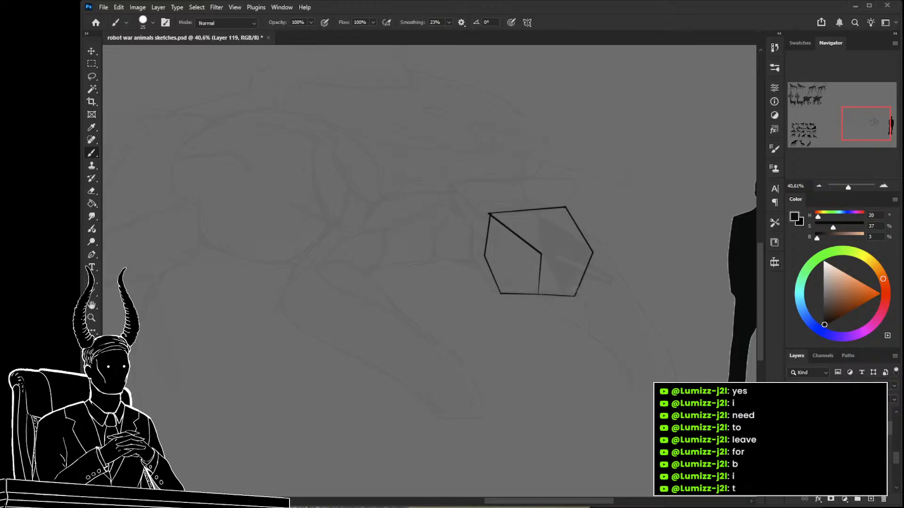
Draw a triangular facet from the block's inner corner to its upper, lower and right edges and reinforce its lines.
{"action": "left_click_drag", "start_coordinate": [540, 255], "coordinate": [538, 217]}
{"action": "left_click_drag", "start_coordinate": [541, 255], "coordinate": [563, 295]}
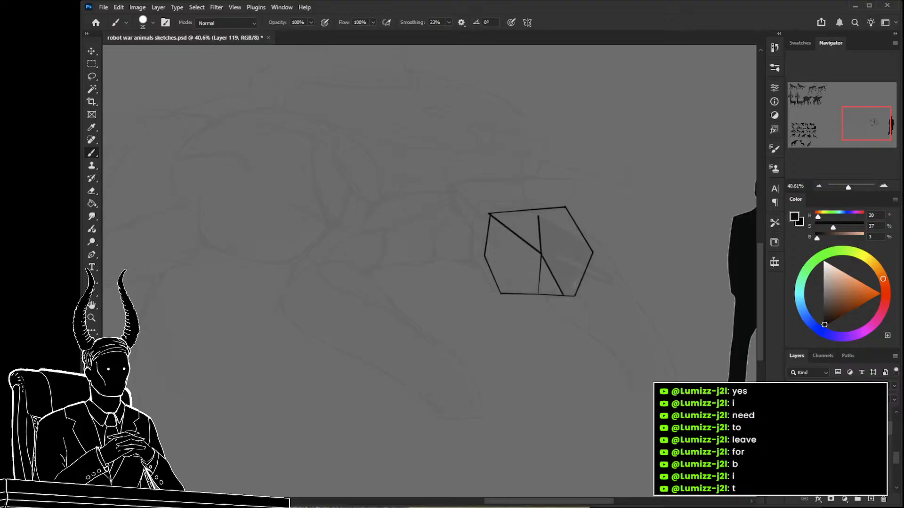
{"action": "left_click_drag", "start_coordinate": [590, 252], "coordinate": [563, 296]}
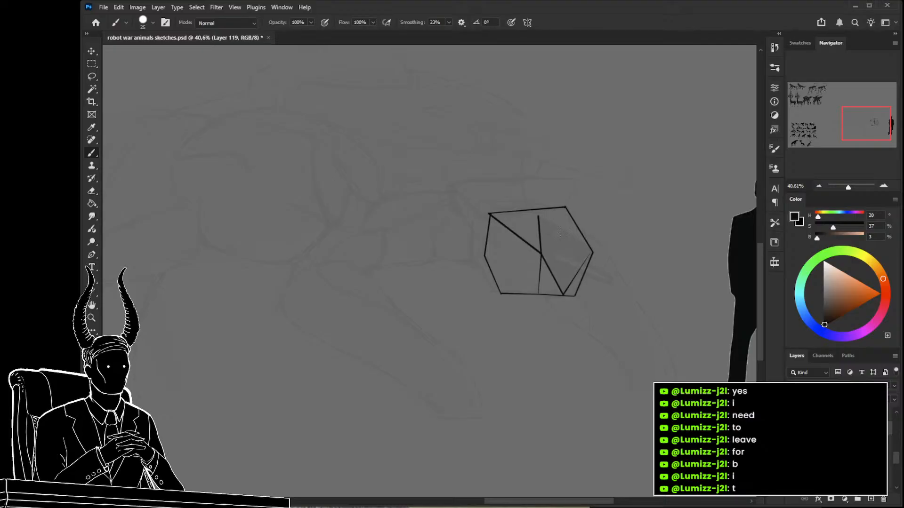
{"action": "left_click", "coordinate": [541, 217], "text": "shift"}
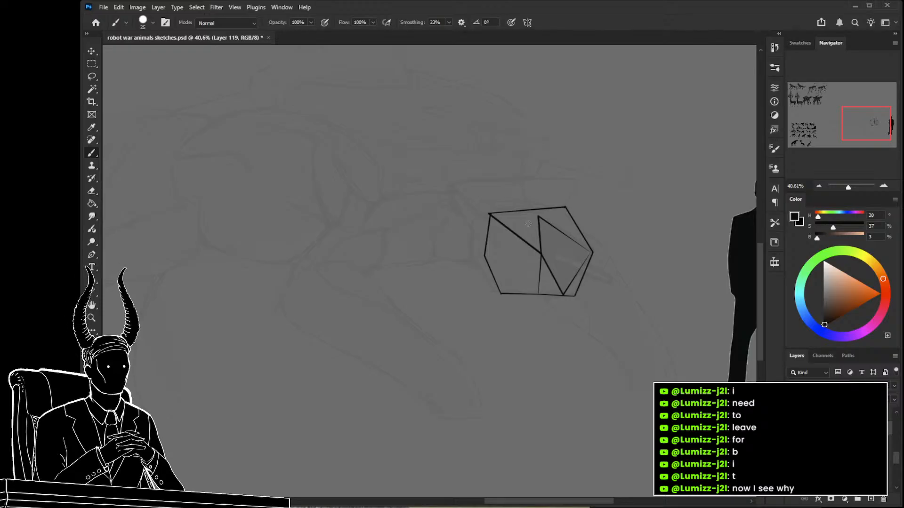
{"action": "left_click_drag", "start_coordinate": [571, 277], "coordinate": [580, 302]}
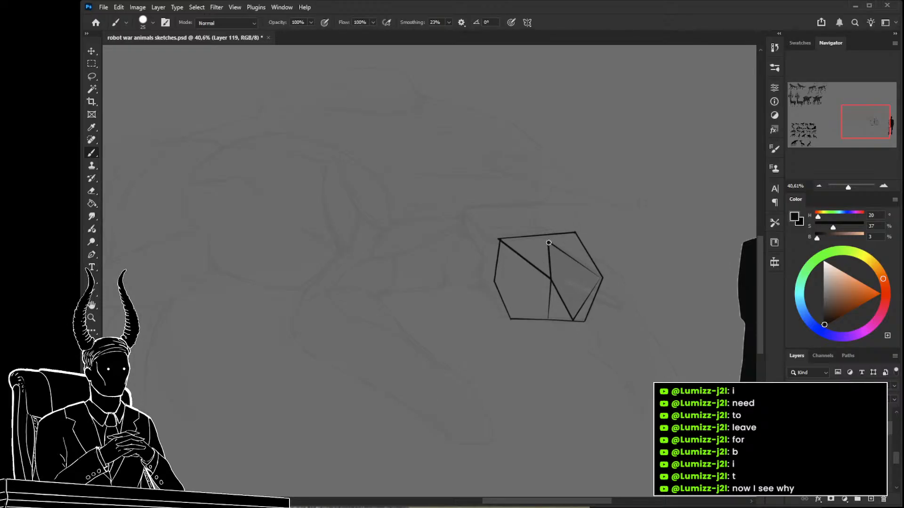
{"action": "left_click", "coordinate": [573, 320], "text": "shift"}
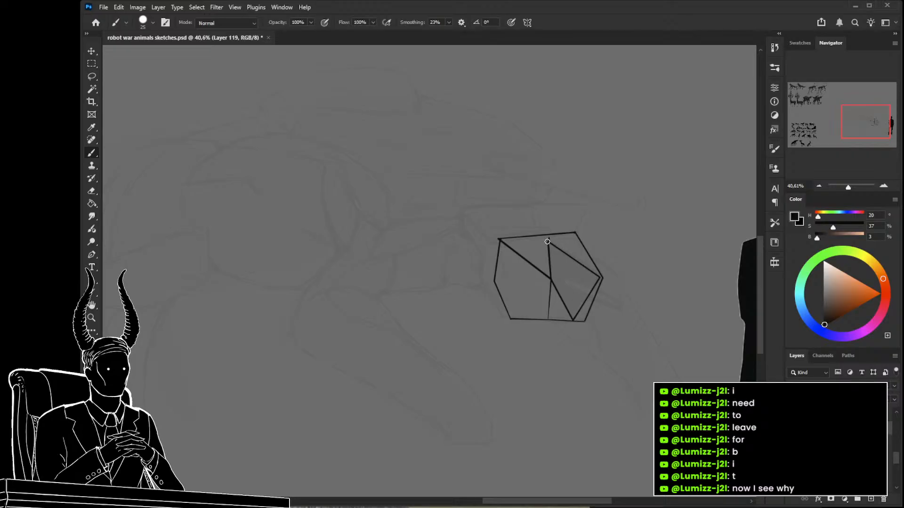
Add a thin offset edge outside the block's lower-left side to give it thickness.
{"action": "left_click_drag", "start_coordinate": [510, 284], "coordinate": [537, 296]}
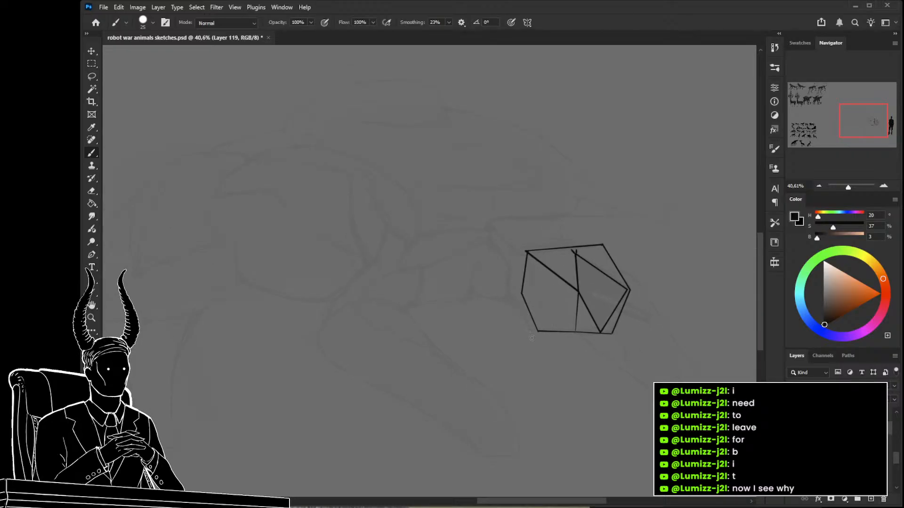
{"action": "left_click_drag", "start_coordinate": [539, 330], "coordinate": [527, 328]}
{"action": "left_click_drag", "start_coordinate": [508, 293], "coordinate": [528, 328]}
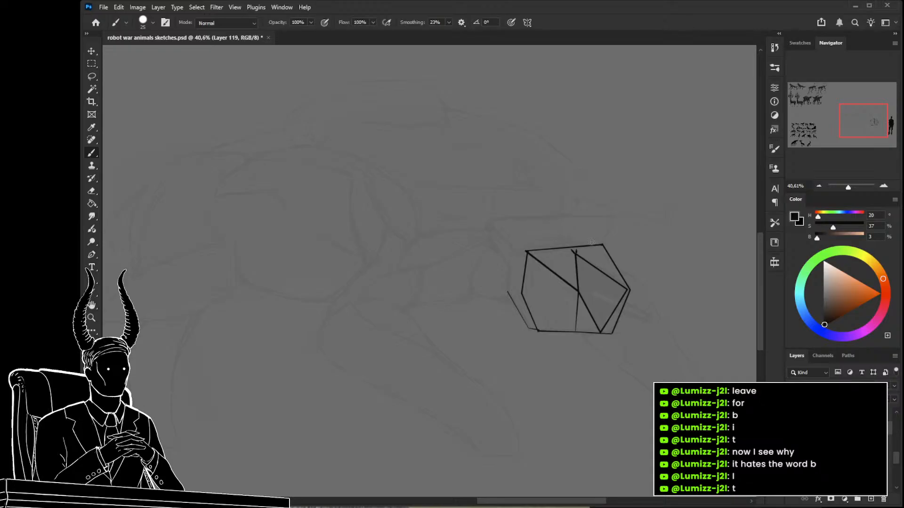
{"action": "left_click_drag", "start_coordinate": [554, 233], "coordinate": [565, 249]}
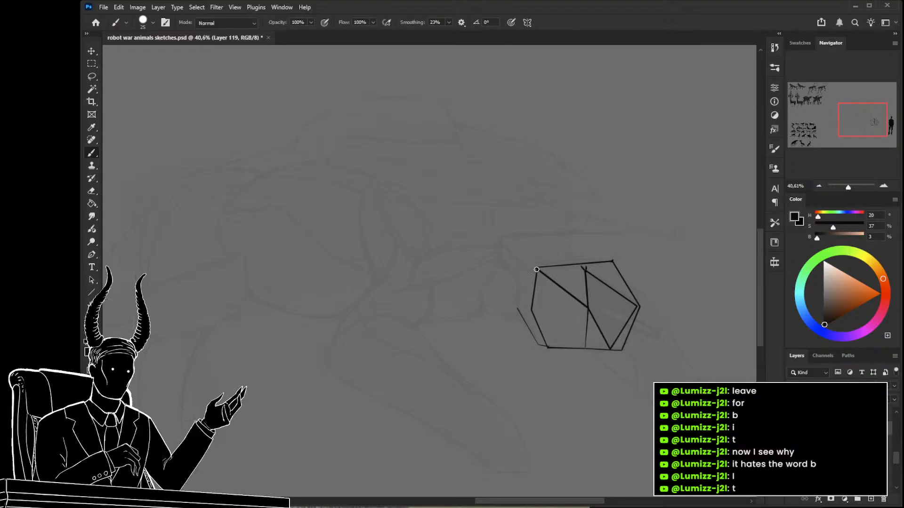
{"action": "left_click_drag", "start_coordinate": [501, 239], "coordinate": [537, 268]}
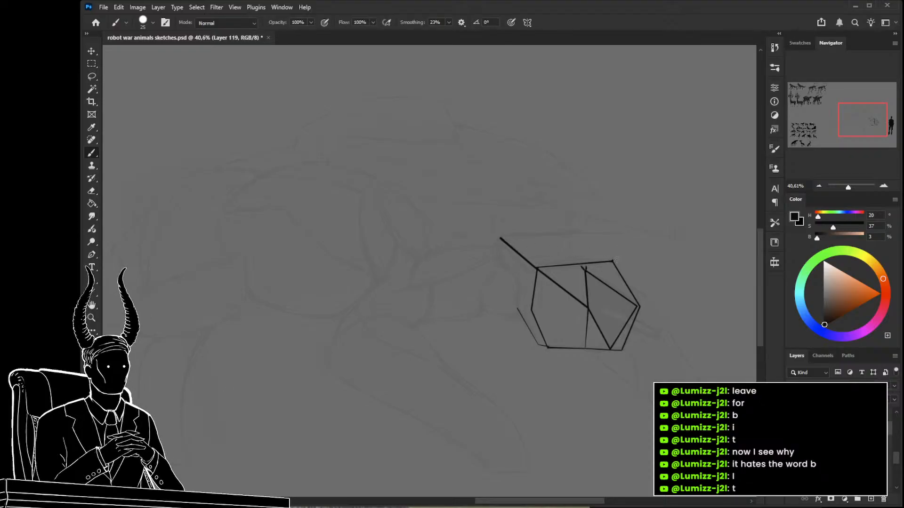
{"action": "key", "text": "ctrl+z"}
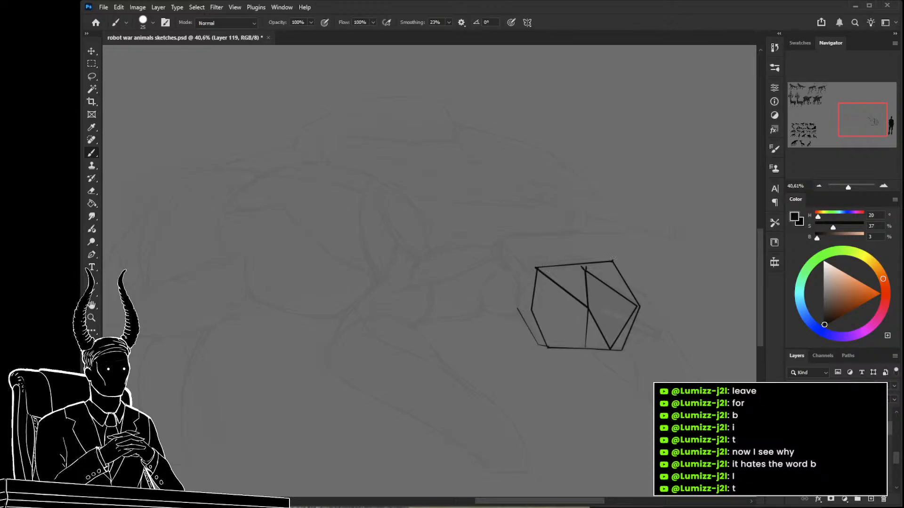
{"action": "left_click_drag", "start_coordinate": [612, 261], "coordinate": [624, 233]}
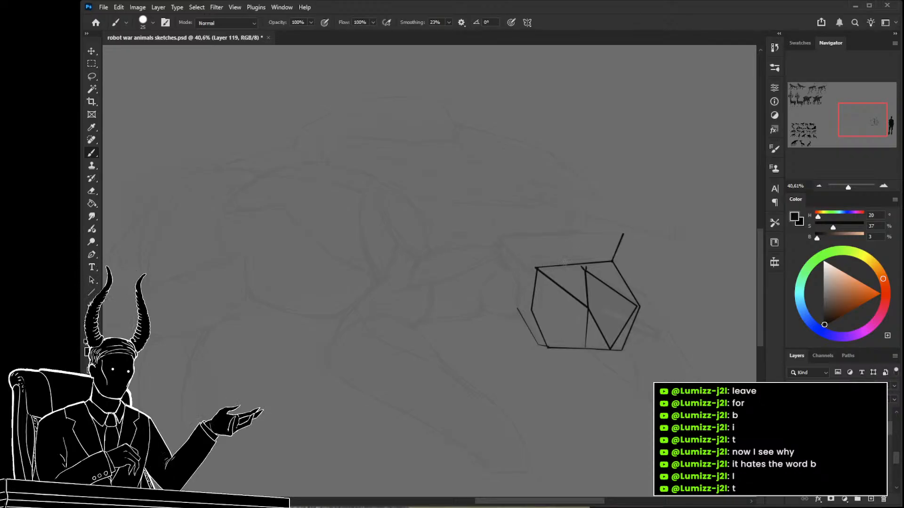
{"action": "left_click_drag", "start_coordinate": [536, 267], "coordinate": [537, 236]}
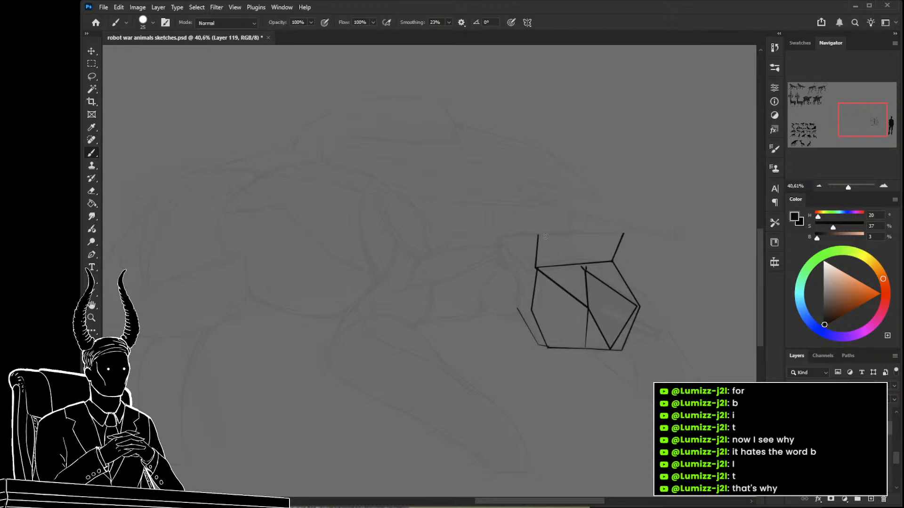
{"action": "left_click", "coordinate": [537, 236], "text": "shift"}
{"action": "left_click", "coordinate": [500, 239], "text": "shift"}
{"action": "left_click", "coordinate": [524, 272], "text": "shift"}
{"action": "left_click", "coordinate": [517, 309], "text": "shift"}
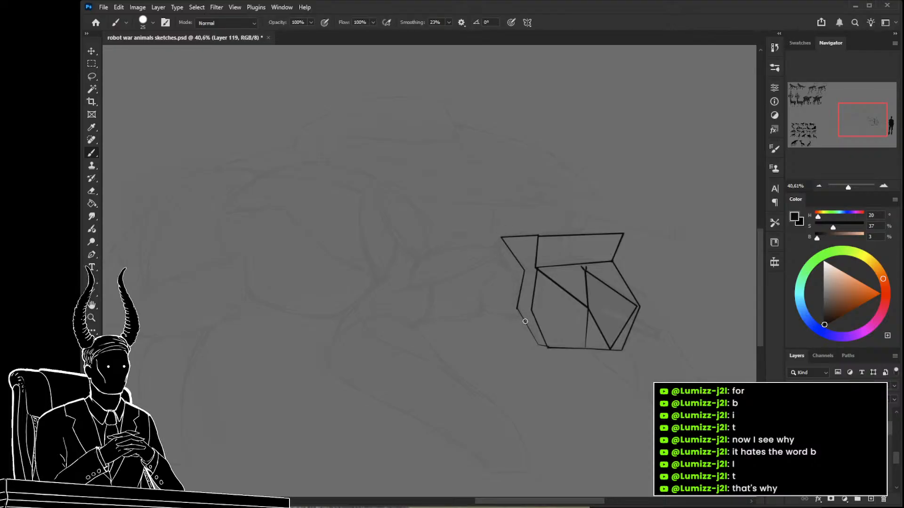
{"action": "key", "text": "ctrl+z"}
{"action": "key", "text": "ctrl+z"}
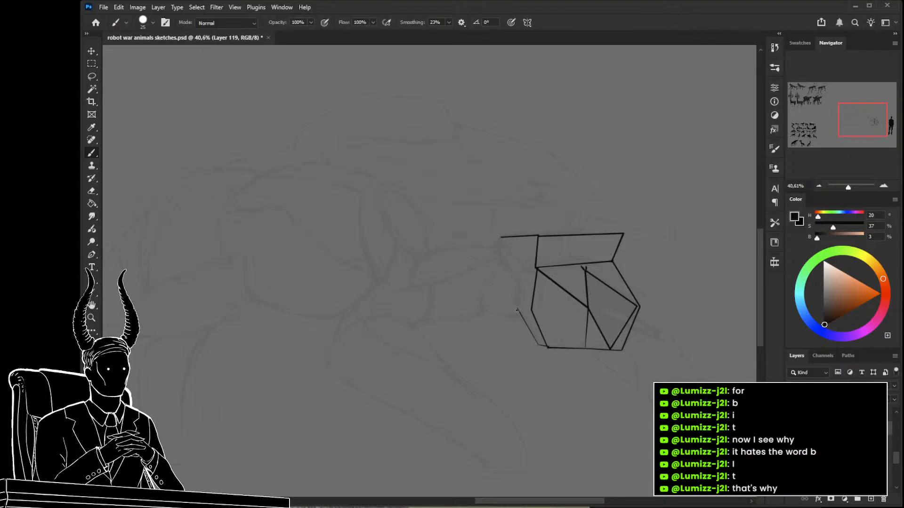
{"action": "left_click", "coordinate": [525, 267], "text": "shift"}
{"action": "left_click", "coordinate": [516, 239], "text": "shift"}
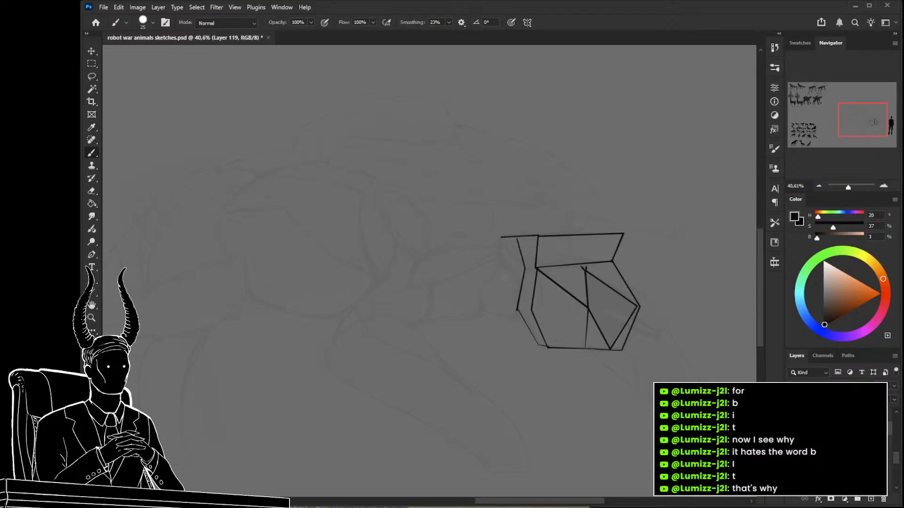
{"action": "key", "text": "ctrl+z"}
{"action": "key", "text": "ctrl+z"}
{"action": "key", "text": "ctrl+z"}
{"action": "key", "text": "ctrl+z"}
{"action": "key", "text": "ctrl+z"}
{"action": "key", "text": "ctrl+z"}
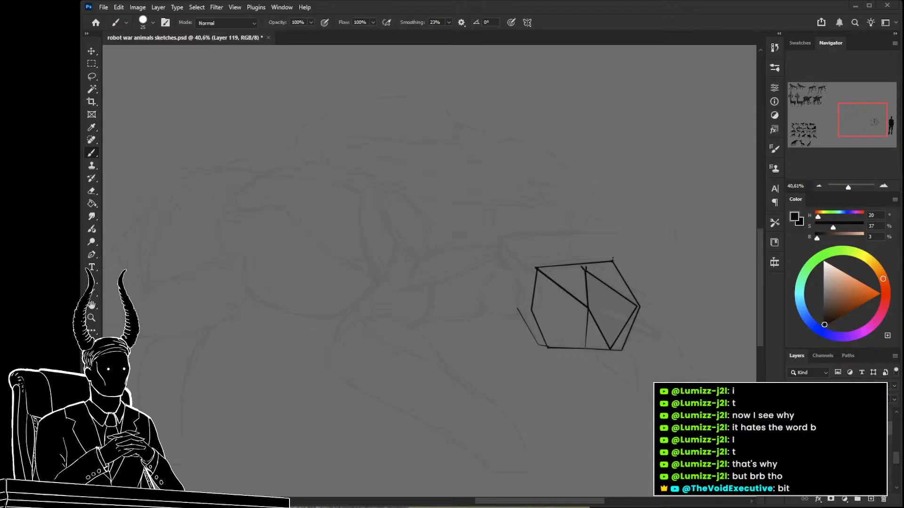
{"action": "mouse_move", "coordinate": [508, 321]}
{"action": "left_mouse_down"}
{"action": "mouse_move", "coordinate": [484, 302]}
{"action": "mouse_move", "coordinate": [498, 302]}
{"action": "left_mouse_up"}
{"action": "key", "text": "ctrl+z"}
Draw a forward-slanting two-part panel on top of the faceted block.
{"action": "left_click_drag", "start_coordinate": [453, 265], "coordinate": [436, 279]}
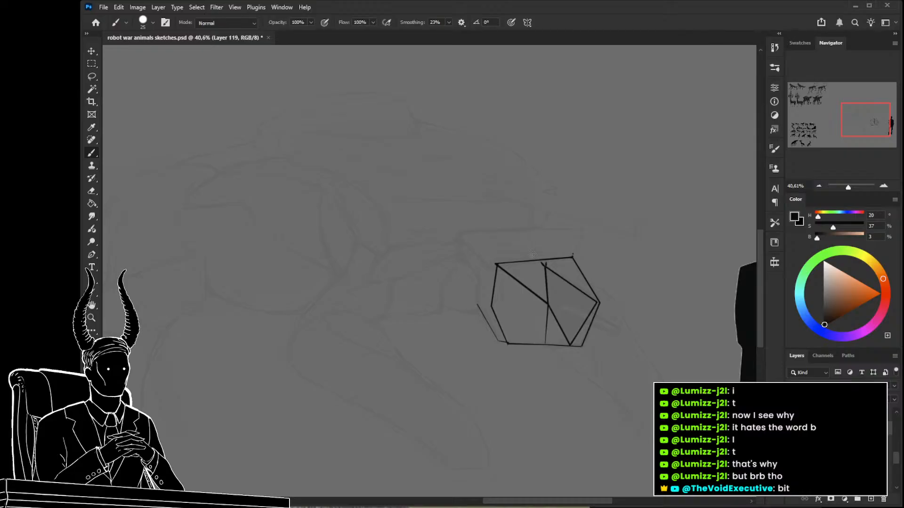
{"action": "left_click_drag", "start_coordinate": [535, 257], "coordinate": [541, 230]}
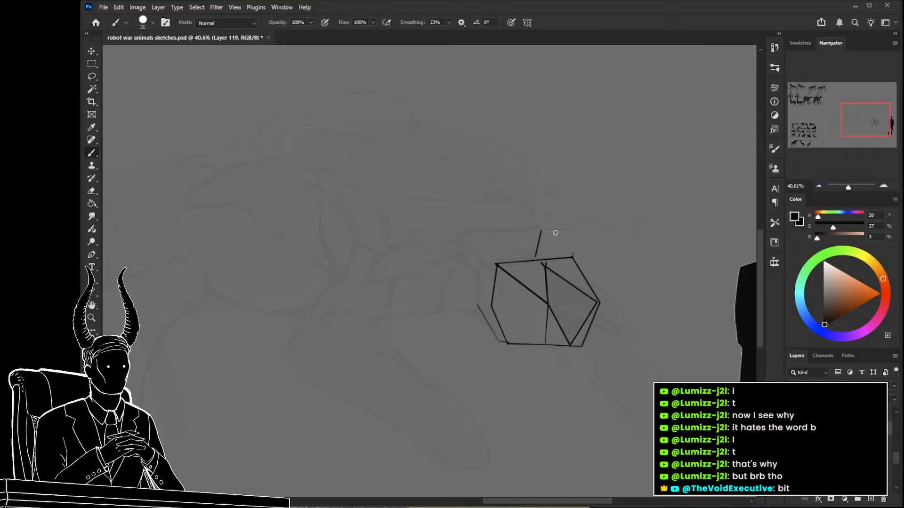
{"action": "left_click", "coordinate": [584, 231], "text": "shift"}
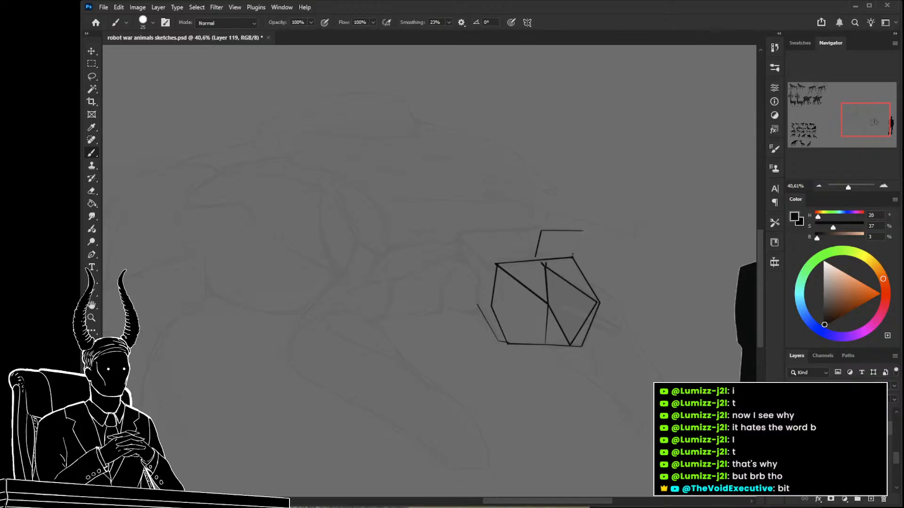
{"action": "left_click_drag", "start_coordinate": [584, 232], "coordinate": [573, 257]}
{"action": "left_click_drag", "start_coordinate": [504, 232], "coordinate": [495, 264]}
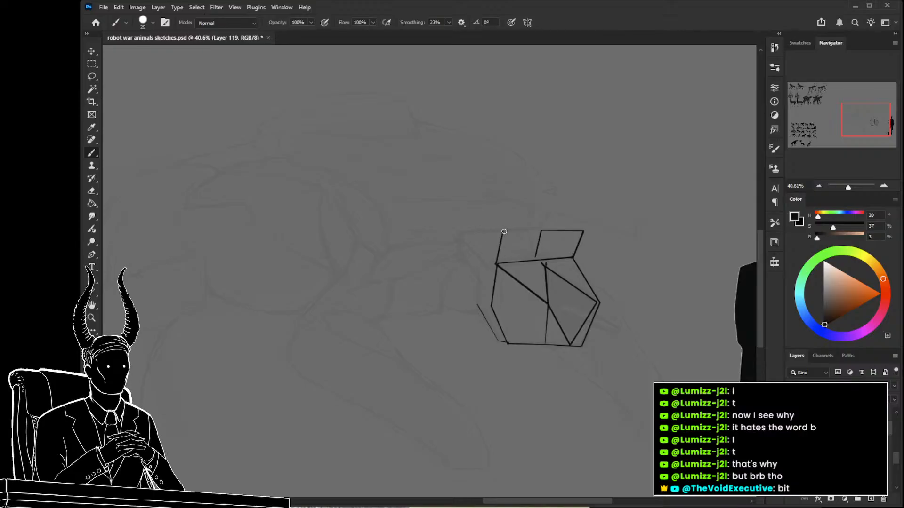
{"action": "left_click_drag", "start_coordinate": [503, 231], "coordinate": [541, 230]}
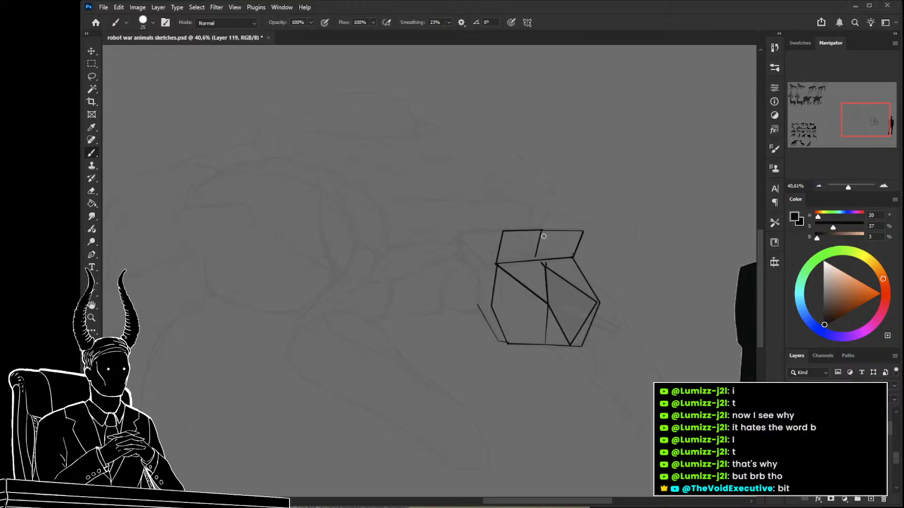
Extend the block's offset left edge upward and add a narrow slanted side panel connected to the upper edge.
{"action": "left_click", "coordinate": [489, 231]}
{"action": "left_click", "coordinate": [477, 307], "text": "shift"}
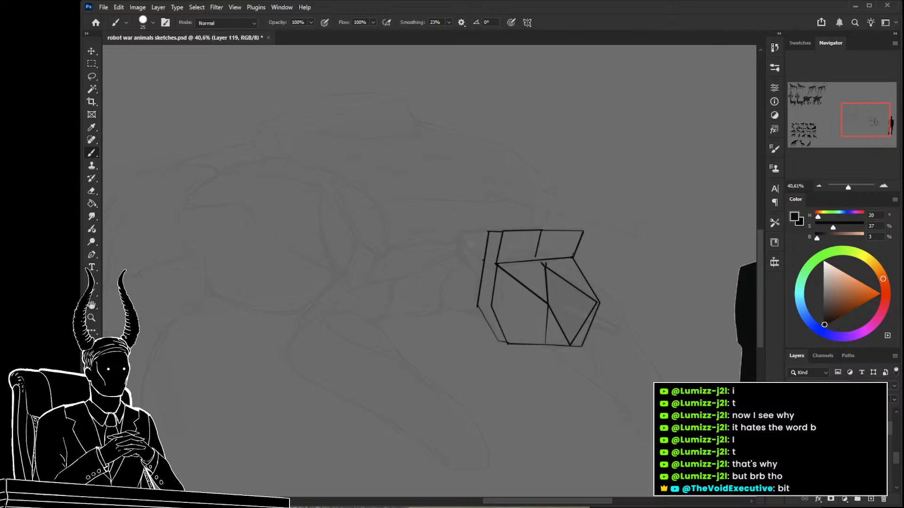
{"action": "mouse_move", "coordinate": [462, 233]}
{"action": "left_mouse_down"}
{"action": "mouse_move", "coordinate": [474, 283]}
{"action": "mouse_move", "coordinate": [456, 245]}
{"action": "mouse_move", "coordinate": [457, 233]}
{"action": "mouse_move", "coordinate": [489, 231]}
{"action": "left_mouse_up"}
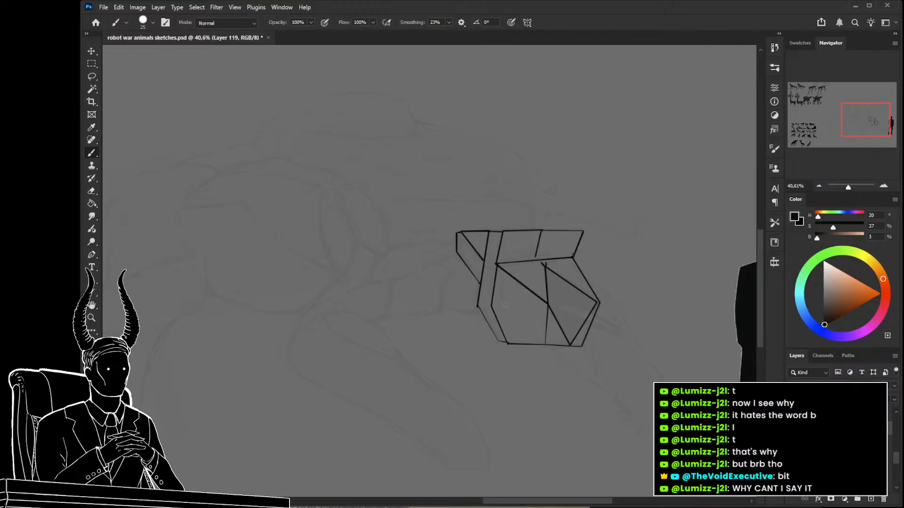
Erase the forward-slanting top panel and the surplus upright lines, keeping the side panel and the faceted block.
{"action": "key", "text": "e"}
{"action": "mouse_move", "coordinate": [500, 248]}
{"action": "left_mouse_down"}
{"action": "mouse_move", "coordinate": [504, 235]}
{"action": "mouse_move", "coordinate": [488, 237]}
{"action": "left_mouse_up"}
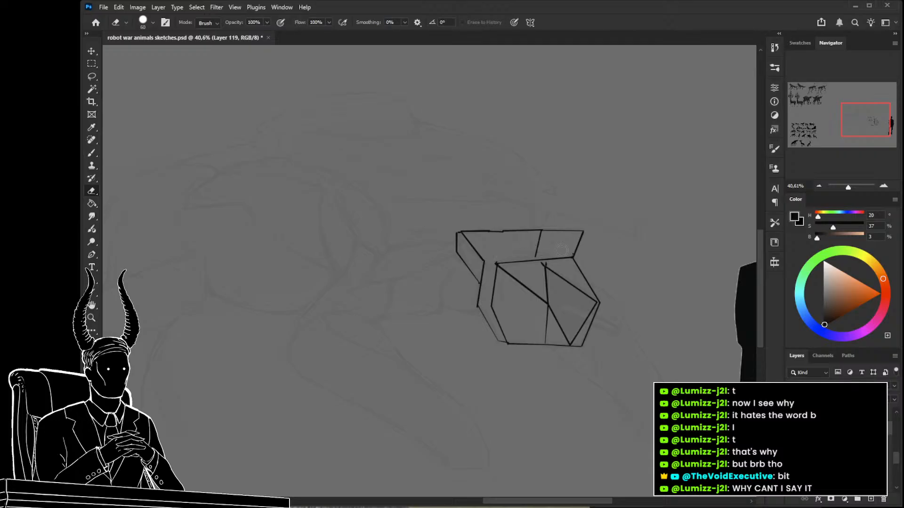
{"action": "mouse_move", "coordinate": [577, 254]}
{"action": "left_mouse_down"}
{"action": "mouse_move", "coordinate": [571, 238]}
{"action": "mouse_move", "coordinate": [480, 233]}
{"action": "left_mouse_up"}
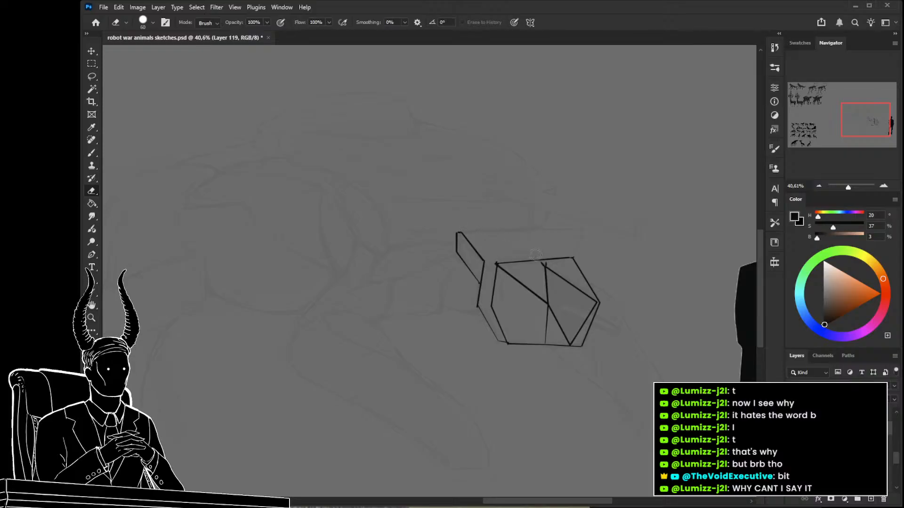
Redraw the block's top face slanting backward to the side panel, with a dividing line across it.
{"action": "key", "text": "b"}
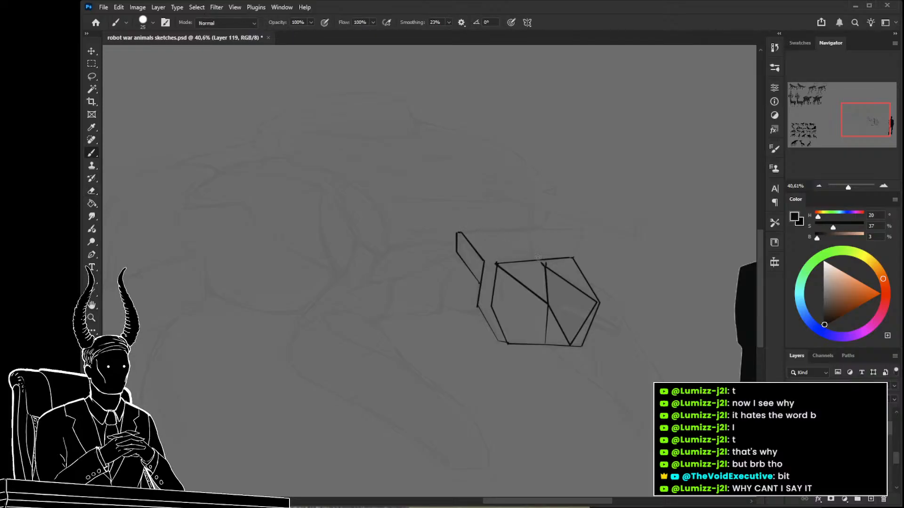
{"action": "left_click_drag", "start_coordinate": [537, 257], "coordinate": [513, 231]}
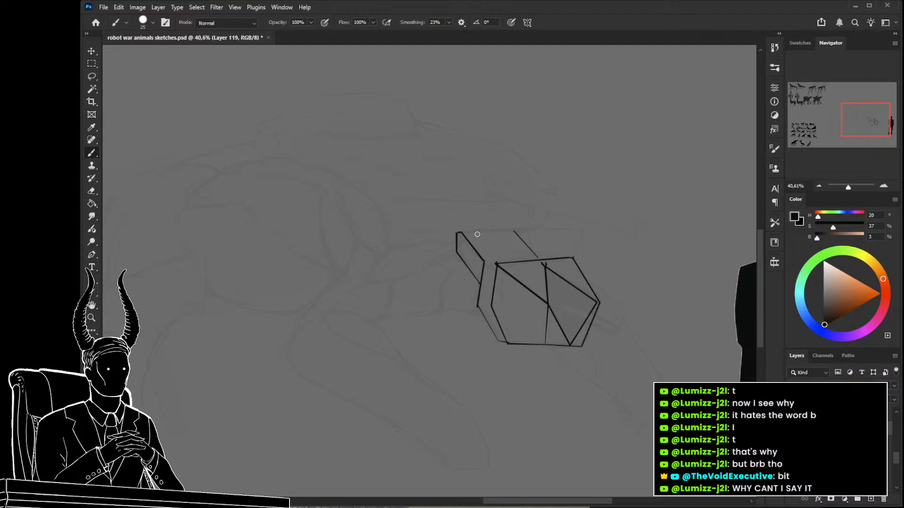
{"action": "left_click_drag", "start_coordinate": [460, 232], "coordinate": [553, 231]}
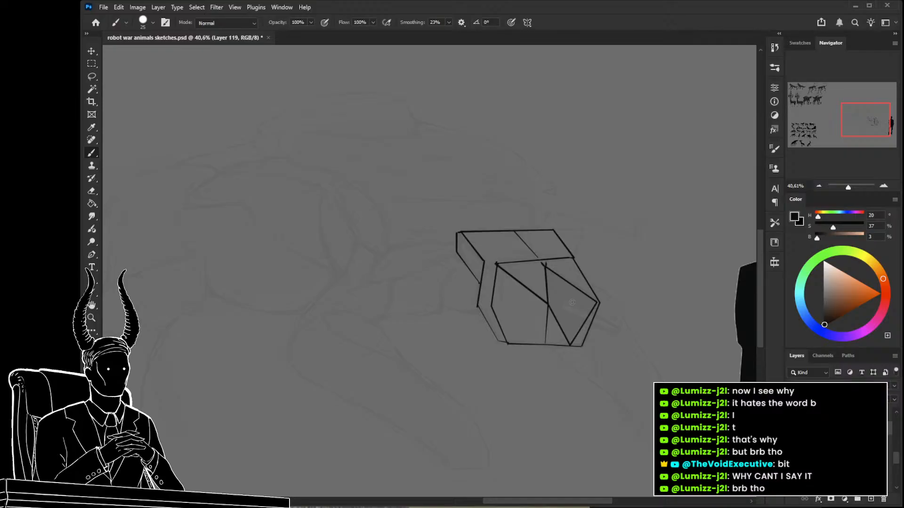
Outline the adjoining part on the left side of the faceted block, undo the last stroke, and show the whole canvas.
{"action": "mouse_move", "coordinate": [505, 316]}
{"action": "left_mouse_down"}
{"action": "mouse_move", "coordinate": [551, 323]}
{"action": "mouse_move", "coordinate": [472, 315]}
{"action": "mouse_move", "coordinate": [514, 308]}
{"action": "mouse_move", "coordinate": [507, 293]}
{"action": "mouse_move", "coordinate": [462, 369]}
{"action": "mouse_move", "coordinate": [436, 258]}
{"action": "mouse_move", "coordinate": [507, 290]}
{"action": "left_mouse_up"}
{"action": "key", "text": "z"}
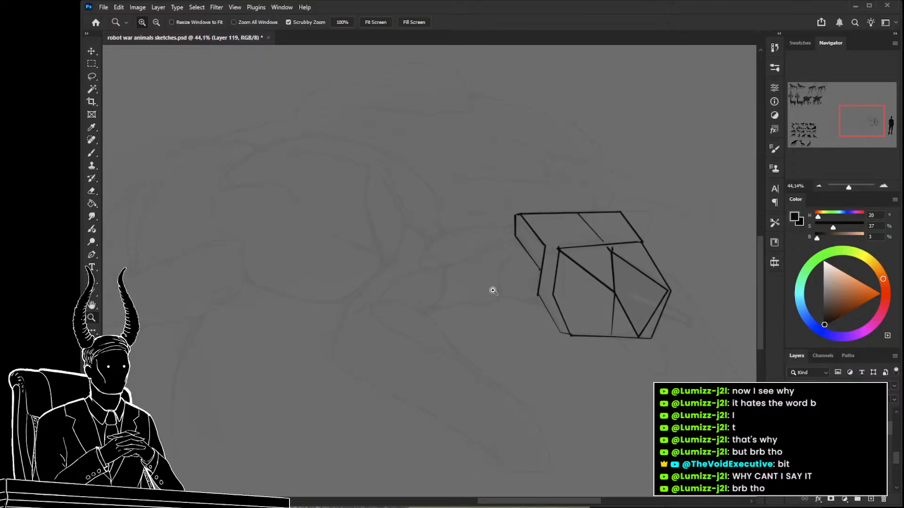
{"action": "key", "text": "b"}
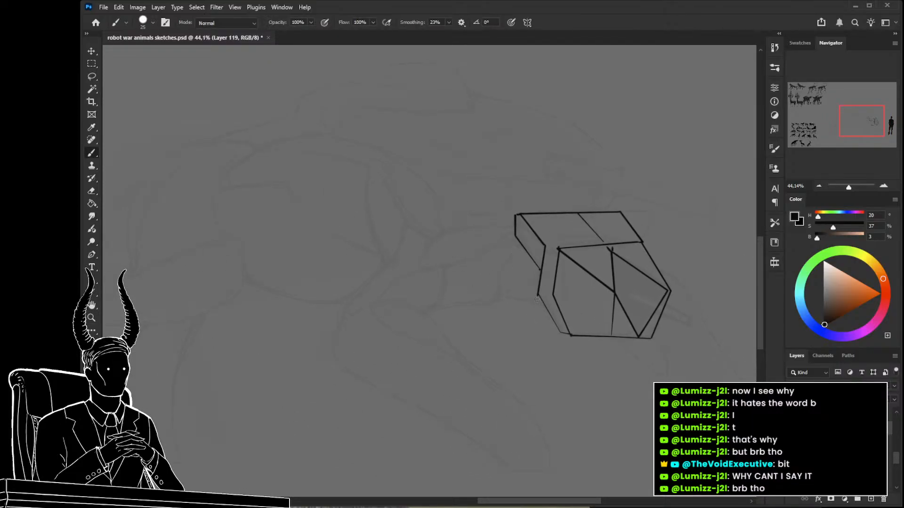
{"action": "mouse_move", "coordinate": [541, 300]}
{"action": "left_mouse_down"}
{"action": "mouse_move", "coordinate": [500, 294]}
{"action": "mouse_move", "coordinate": [500, 278]}
{"action": "mouse_move", "coordinate": [499, 290]}
{"action": "mouse_move", "coordinate": [522, 250]}
{"action": "mouse_move", "coordinate": [407, 269]}
{"action": "left_mouse_up"}
{"action": "key", "text": "ctrl+z"}
{"action": "key", "text": "z"}
{"action": "left_click_drag", "start_coordinate": [438, 273], "coordinate": [554, 282]}
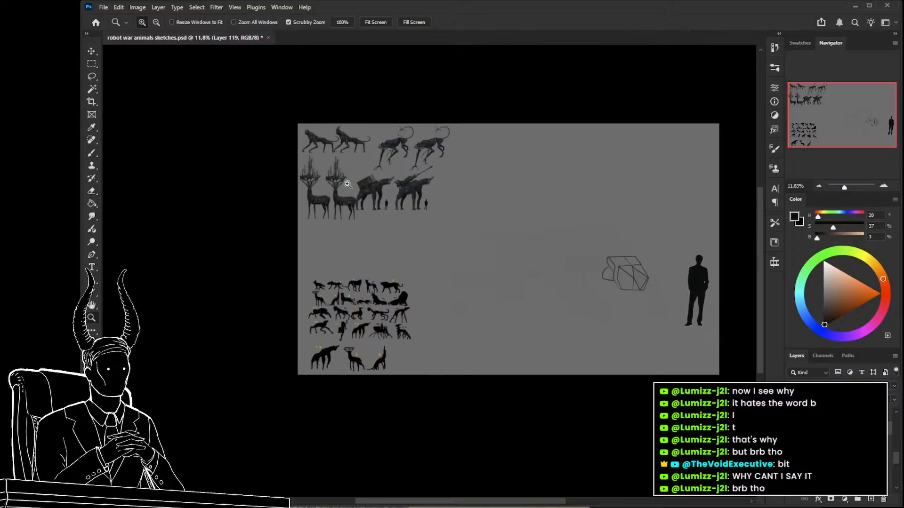
Review the finished robot animals, reduce the brush size to 10, and outline a leaf-shaped plate behind the block's side panel.
{"action": "left_click_drag", "start_coordinate": [351, 186], "coordinate": [429, 208]}
{"action": "left_click_drag", "start_coordinate": [367, 236], "coordinate": [393, 243]}
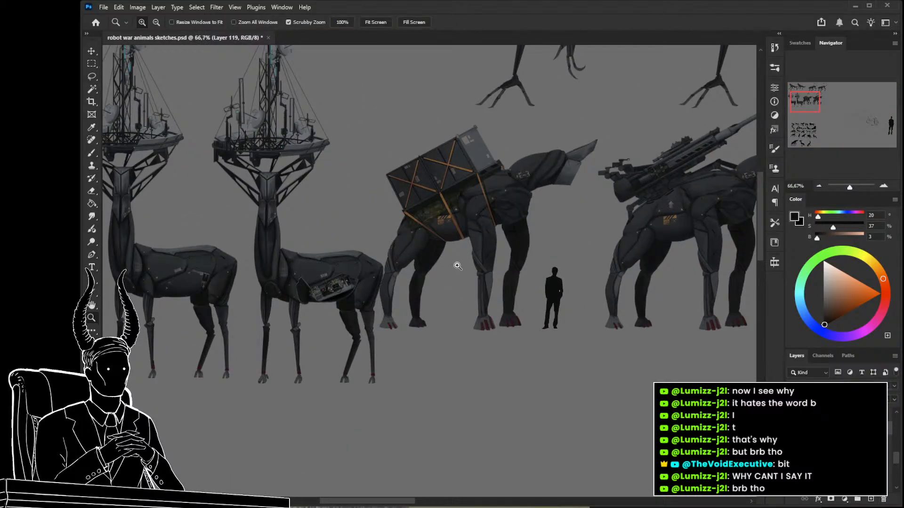
{"action": "left_click_drag", "start_coordinate": [456, 264], "coordinate": [417, 259]}
{"action": "mouse_move", "coordinate": [534, 85]}
{"action": "left_mouse_down"}
{"action": "mouse_move", "coordinate": [592, 113]}
{"action": "mouse_move", "coordinate": [498, 99]}
{"action": "left_mouse_up"}
{"action": "mouse_move", "coordinate": [644, 275]}
{"action": "left_mouse_down"}
{"action": "mouse_move", "coordinate": [450, 272]}
{"action": "mouse_move", "coordinate": [715, 286]}
{"action": "mouse_move", "coordinate": [653, 288]}
{"action": "mouse_move", "coordinate": [633, 304]}
{"action": "mouse_move", "coordinate": [587, 286]}
{"action": "mouse_move", "coordinate": [554, 234]}
{"action": "mouse_move", "coordinate": [604, 251]}
{"action": "left_mouse_up"}
{"action": "key", "text": "b"}
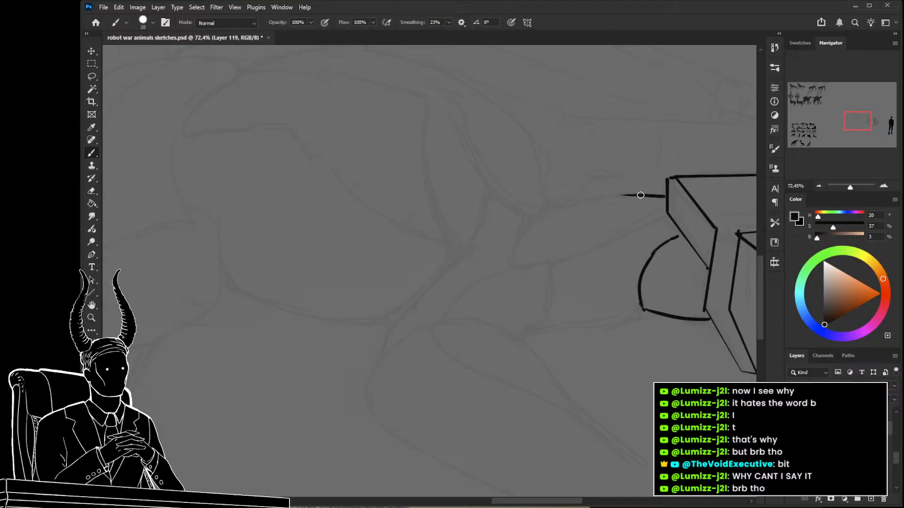
{"action": "key", "text": "bracketleft"}
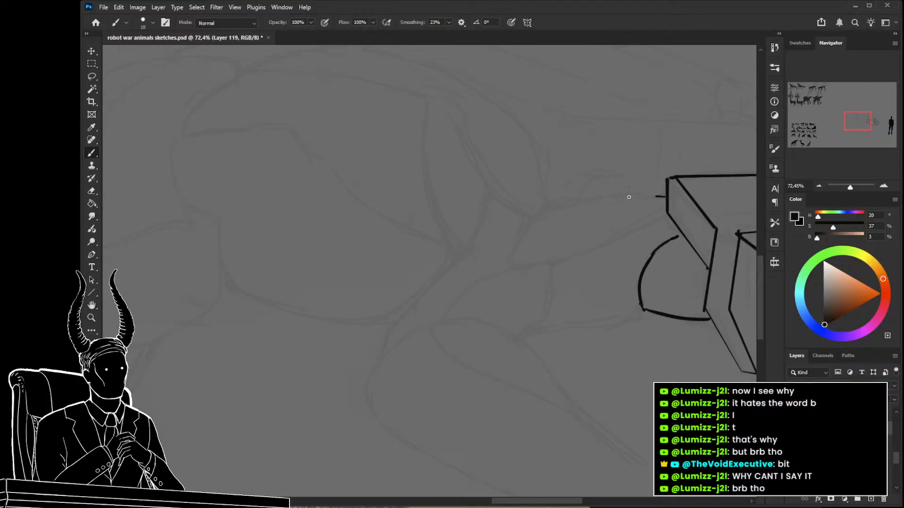
{"action": "mouse_move", "coordinate": [664, 197]}
{"action": "left_mouse_down"}
{"action": "mouse_move", "coordinate": [566, 204]}
{"action": "mouse_move", "coordinate": [581, 200]}
{"action": "mouse_move", "coordinate": [528, 228]}
{"action": "mouse_move", "coordinate": [509, 264]}
{"action": "mouse_move", "coordinate": [601, 245]}
{"action": "left_mouse_up"}
{"action": "key", "text": "ctrl+z"}
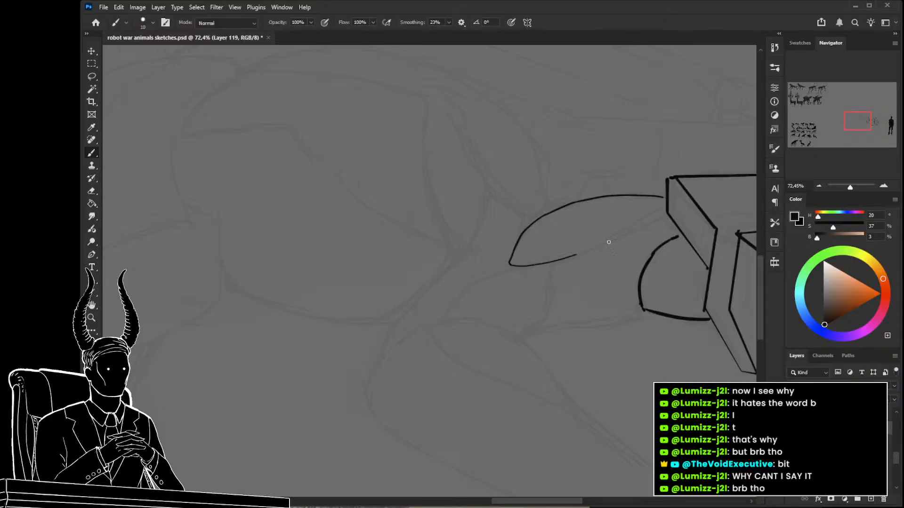
{"action": "left_click_drag", "start_coordinate": [663, 215], "coordinate": [591, 250]}
Trace the neck section below the leaf-shaped plate with a curved divider, a lower edge and the adjoining arched segment.
{"action": "mouse_move", "coordinate": [588, 289]}
{"action": "left_mouse_down"}
{"action": "mouse_move", "coordinate": [454, 252]}
{"action": "mouse_move", "coordinate": [452, 284]}
{"action": "mouse_move", "coordinate": [433, 306]}
{"action": "left_mouse_up"}
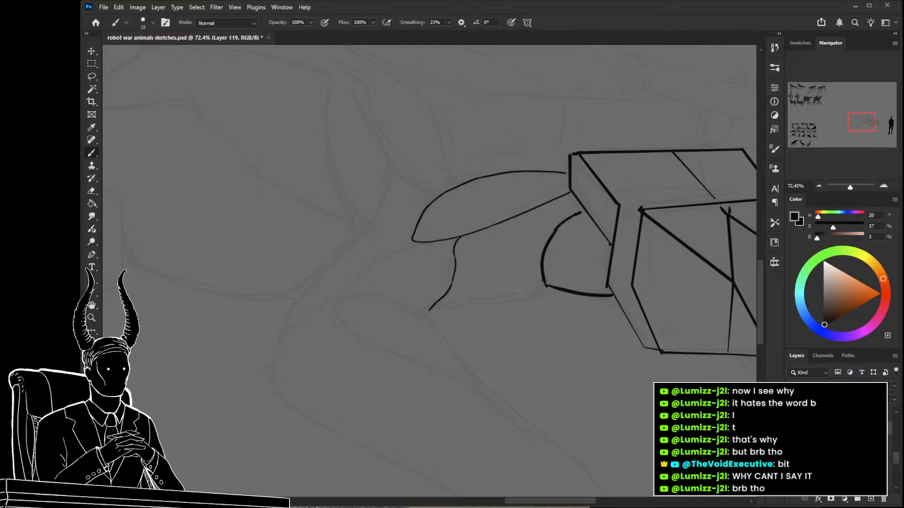
{"action": "key", "text": "ctrl+z"}
{"action": "mouse_move", "coordinate": [545, 284]}
{"action": "left_mouse_down"}
{"action": "mouse_move", "coordinate": [538, 294]}
{"action": "mouse_move", "coordinate": [429, 312]}
{"action": "left_mouse_up"}
{"action": "mouse_move", "coordinate": [418, 270]}
{"action": "left_mouse_down"}
{"action": "mouse_move", "coordinate": [442, 289]}
{"action": "mouse_move", "coordinate": [409, 271]}
{"action": "mouse_move", "coordinate": [371, 313]}
{"action": "mouse_move", "coordinate": [359, 303]}
{"action": "mouse_move", "coordinate": [483, 294]}
{"action": "mouse_move", "coordinate": [471, 283]}
{"action": "mouse_move", "coordinate": [513, 285]}
{"action": "mouse_move", "coordinate": [496, 282]}
{"action": "mouse_move", "coordinate": [535, 258]}
{"action": "left_mouse_up"}
{"action": "key", "text": "z"}
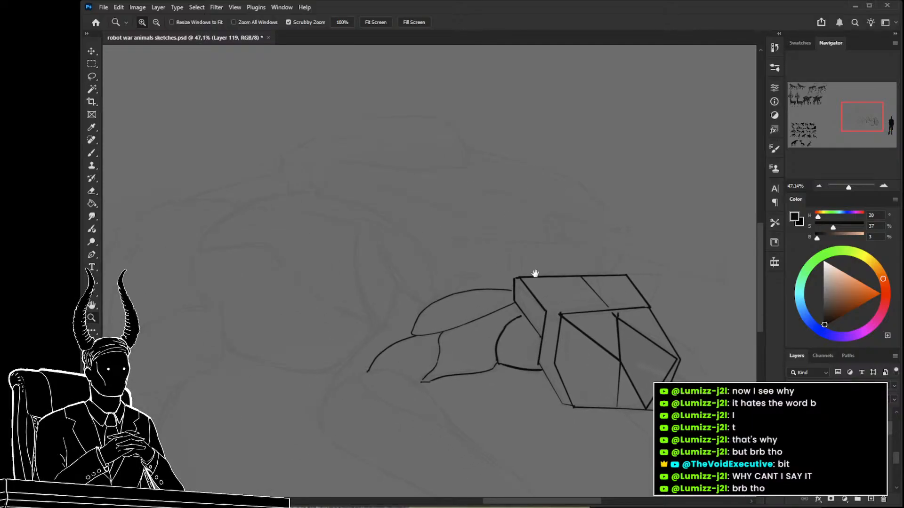
Outline a drooping rounded shoulder plate above the neck with a long curved upper edge, and add short connecting lines beneath it.
{"action": "key", "text": "b"}
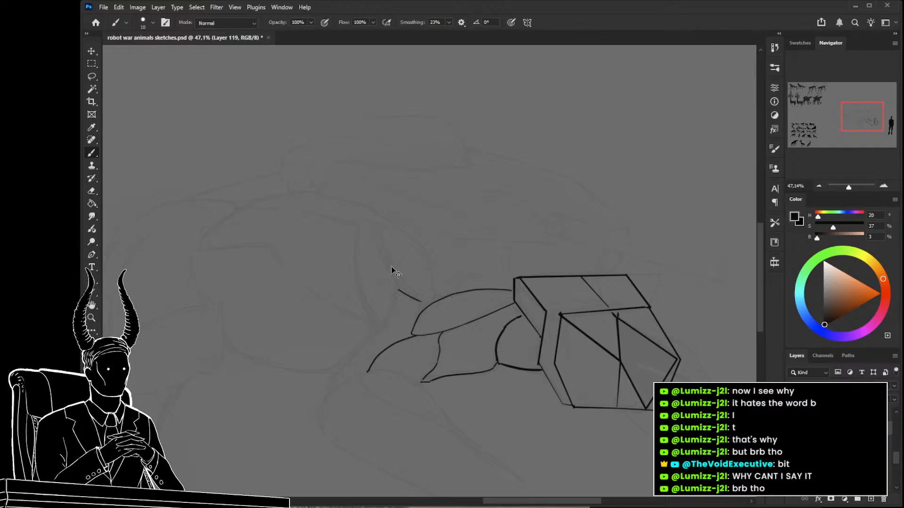
{"action": "left_click_drag", "start_coordinate": [387, 265], "coordinate": [416, 302]}
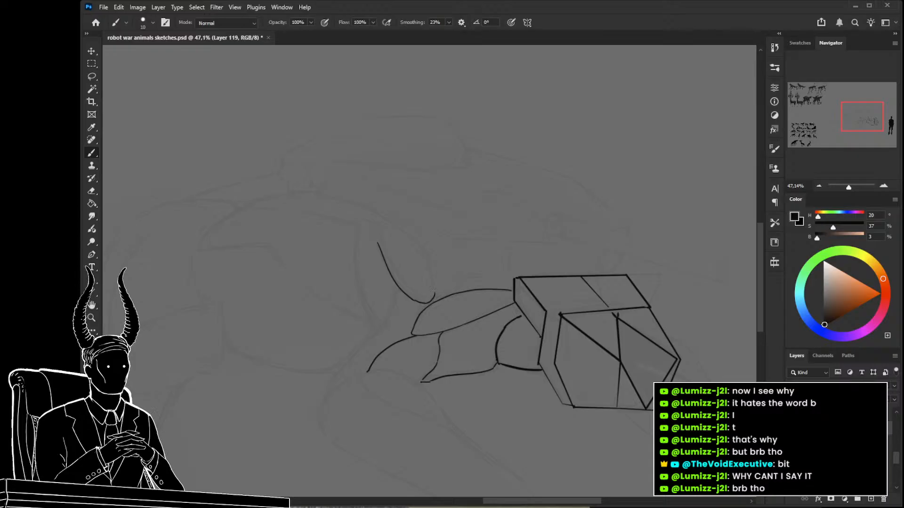
{"action": "left_click_drag", "start_coordinate": [429, 271], "coordinate": [434, 300]}
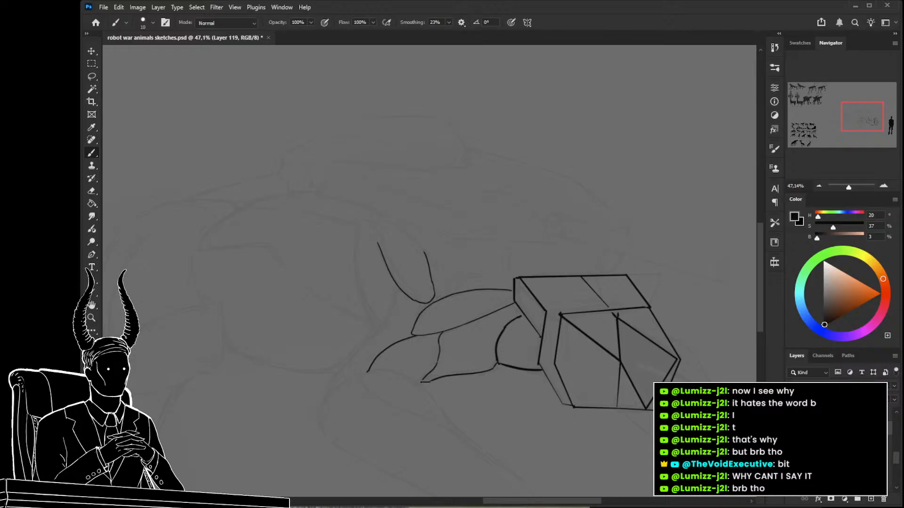
{"action": "mouse_move", "coordinate": [425, 252]}
{"action": "left_mouse_down"}
{"action": "mouse_move", "coordinate": [391, 221]}
{"action": "mouse_move", "coordinate": [332, 198]}
{"action": "left_mouse_up"}
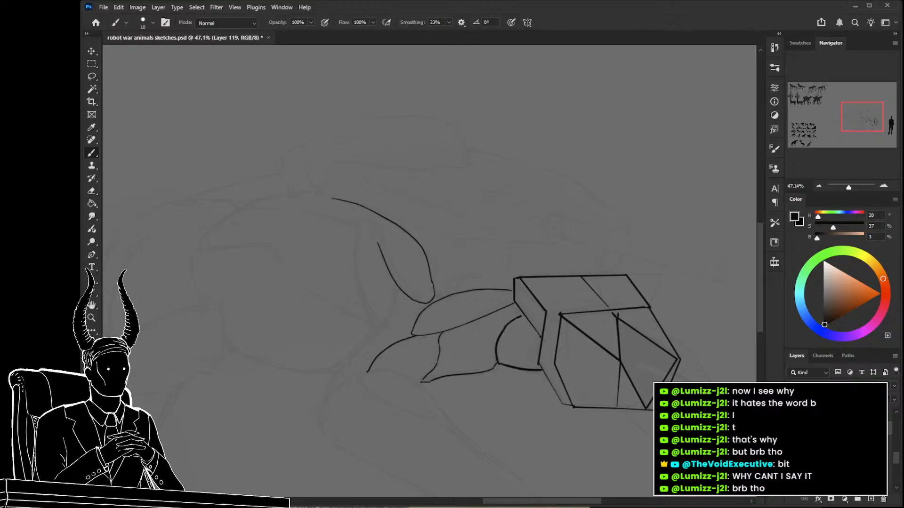
{"action": "left_click_drag", "start_coordinate": [402, 261], "coordinate": [440, 233]}
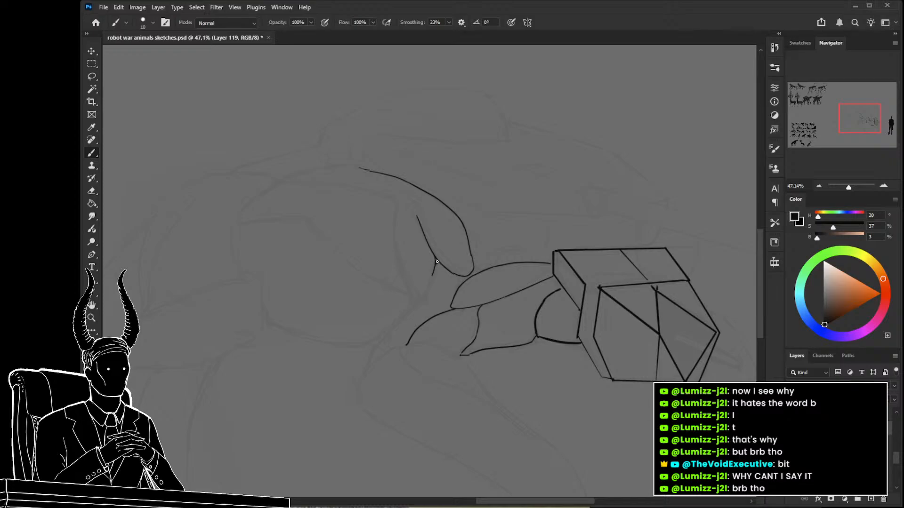
{"action": "mouse_move", "coordinate": [460, 275]}
{"action": "left_mouse_down"}
{"action": "mouse_move", "coordinate": [454, 294]}
{"action": "mouse_move", "coordinate": [432, 275]}
{"action": "mouse_move", "coordinate": [421, 298]}
{"action": "left_mouse_up"}
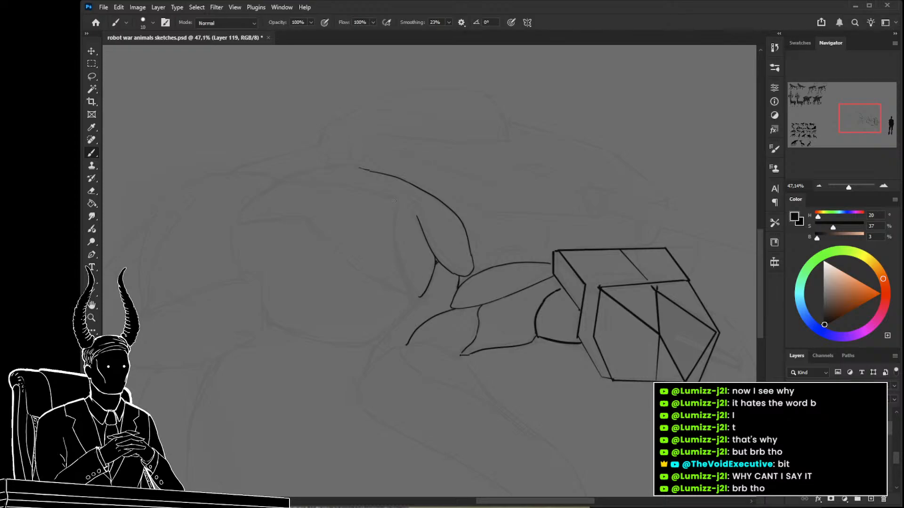
Add a narrow pointed plate beside the drooping one, and trace the front leg's long upper edge with a size 20 brush.
{"action": "mouse_move", "coordinate": [394, 230]}
{"action": "left_mouse_down"}
{"action": "mouse_move", "coordinate": [404, 276]}
{"action": "mouse_move", "coordinate": [472, 303]}
{"action": "mouse_move", "coordinate": [477, 254]}
{"action": "mouse_move", "coordinate": [438, 314]}
{"action": "mouse_move", "coordinate": [400, 259]}
{"action": "mouse_move", "coordinate": [372, 248]}
{"action": "mouse_move", "coordinate": [428, 227]}
{"action": "mouse_move", "coordinate": [471, 246]}
{"action": "mouse_move", "coordinate": [559, 326]}
{"action": "left_mouse_up"}
{"action": "key", "text": "ctrl+z"}
{"action": "mouse_move", "coordinate": [482, 261]}
{"action": "left_mouse_down"}
{"action": "mouse_move", "coordinate": [592, 364]}
{"action": "mouse_move", "coordinate": [598, 391]}
{"action": "left_mouse_up"}
{"action": "left_click_drag", "start_coordinate": [564, 337], "coordinate": [541, 316]}
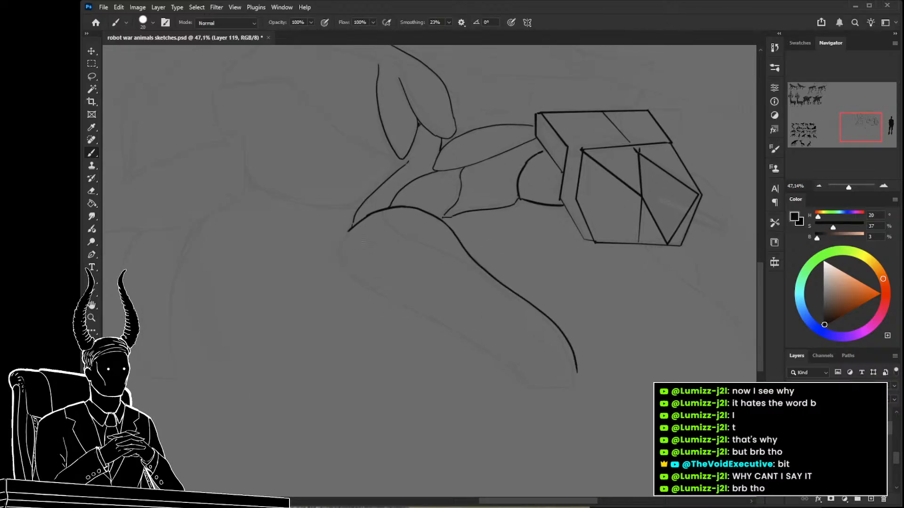
Trace the front leg's rounded back and lower edge, and close its end with a flat line.
{"action": "mouse_move", "coordinate": [348, 230]}
{"action": "left_mouse_down"}
{"action": "mouse_move", "coordinate": [339, 252]}
{"action": "mouse_move", "coordinate": [346, 268]}
{"action": "mouse_move", "coordinate": [332, 283]}
{"action": "mouse_move", "coordinate": [444, 343]}
{"action": "mouse_move", "coordinate": [539, 363]}
{"action": "left_mouse_up"}
{"action": "left_click_drag", "start_coordinate": [221, 174], "coordinate": [287, 210], "text": "ctrl"}
{"action": "mouse_move", "coordinate": [356, 288]}
{"action": "left_mouse_down"}
{"action": "mouse_move", "coordinate": [429, 444]}
{"action": "mouse_move", "coordinate": [404, 414]}
{"action": "mouse_move", "coordinate": [389, 353]}
{"action": "mouse_move", "coordinate": [318, 277]}
{"action": "mouse_move", "coordinate": [318, 200]}
{"action": "left_mouse_up"}
{"action": "left_click_drag", "start_coordinate": [595, 315], "coordinate": [535, 310]}
{"action": "left_click_drag", "start_coordinate": [535, 311], "coordinate": [477, 297]}
{"action": "key", "text": "b"}
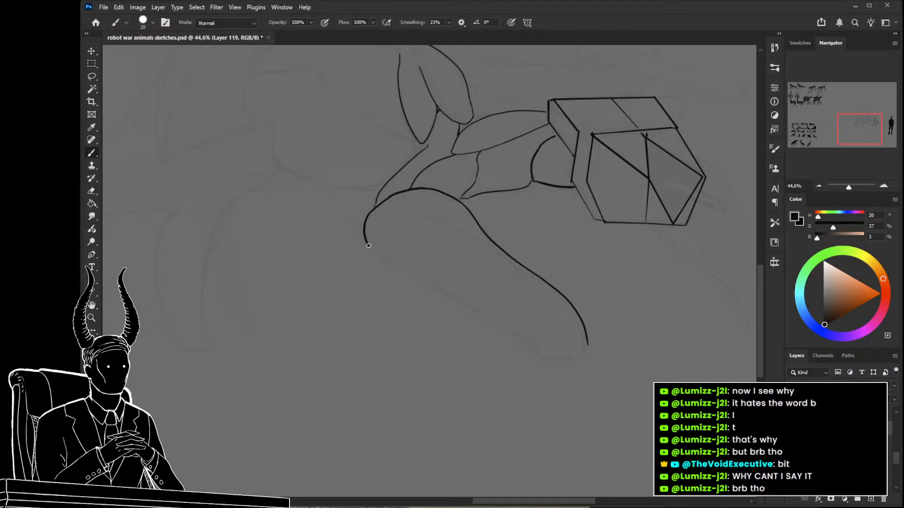
{"action": "mouse_move", "coordinate": [376, 256]}
{"action": "left_mouse_down"}
{"action": "mouse_move", "coordinate": [511, 330]}
{"action": "mouse_move", "coordinate": [542, 367]}
{"action": "mouse_move", "coordinate": [495, 375]}
{"action": "left_mouse_up"}
{"action": "mouse_move", "coordinate": [537, 339]}
{"action": "left_mouse_down"}
{"action": "mouse_move", "coordinate": [534, 364]}
{"action": "mouse_move", "coordinate": [491, 361]}
{"action": "left_mouse_up"}
{"action": "key", "text": "ctrl+z"}
{"action": "left_click_drag", "start_coordinate": [538, 323], "coordinate": [398, 366]}
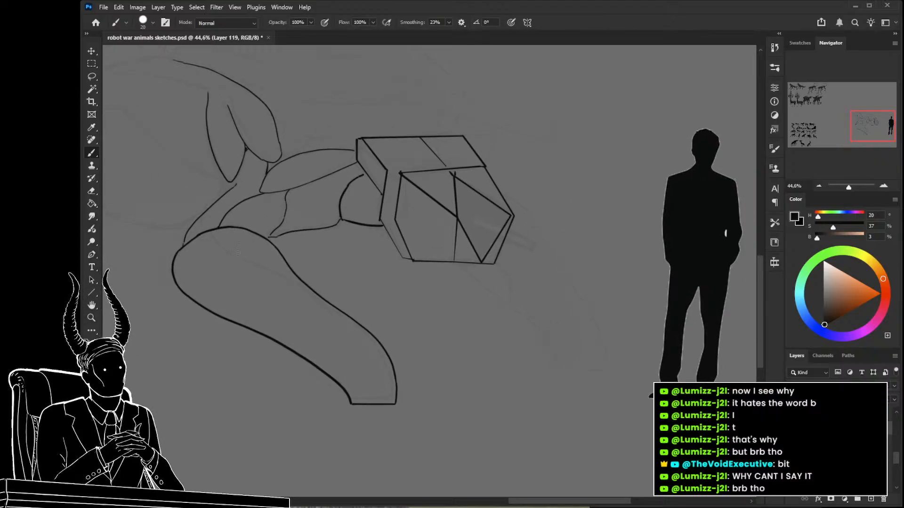
Outline the second front leg emerging from behind the faceted block, ending in a flat cut.
{"action": "left_click_drag", "start_coordinate": [272, 260], "coordinate": [343, 329]}
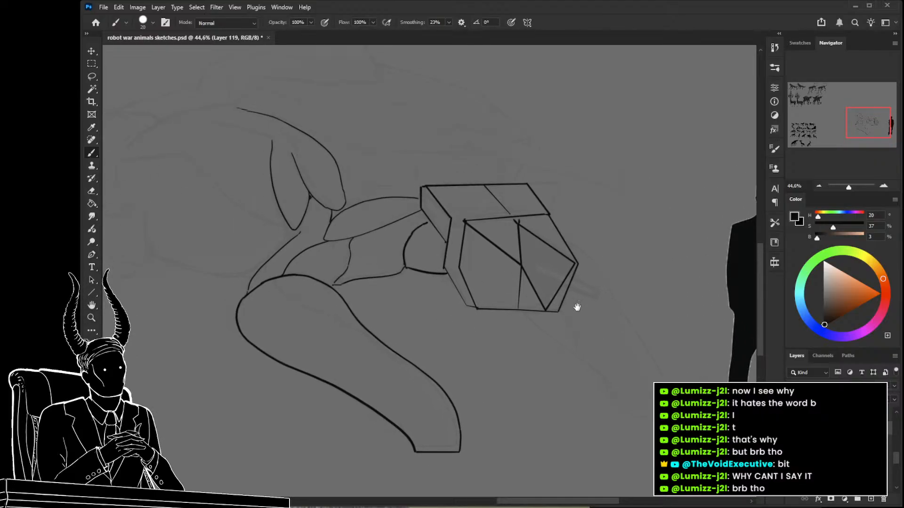
{"action": "left_click_drag", "start_coordinate": [577, 306], "coordinate": [399, 285]}
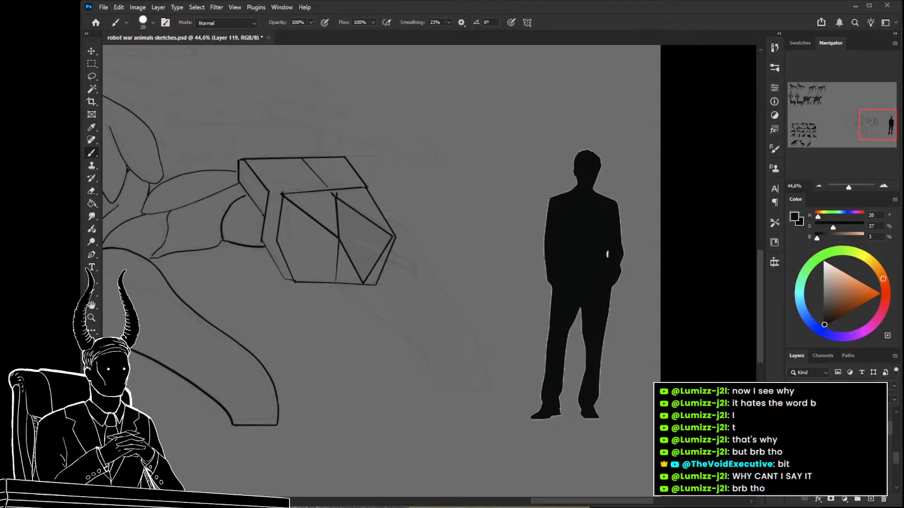
{"action": "mouse_move", "coordinate": [385, 216]}
{"action": "left_mouse_down"}
{"action": "mouse_move", "coordinate": [403, 226]}
{"action": "mouse_move", "coordinate": [464, 319]}
{"action": "mouse_move", "coordinate": [490, 390]}
{"action": "left_mouse_up"}
{"action": "mouse_move", "coordinate": [341, 283]}
{"action": "left_mouse_down"}
{"action": "mouse_move", "coordinate": [419, 347]}
{"action": "mouse_move", "coordinate": [442, 389]}
{"action": "left_mouse_up"}
{"action": "left_click", "coordinate": [490, 391], "text": "shift"}
{"action": "left_click_drag", "start_coordinate": [318, 316], "coordinate": [357, 342]}
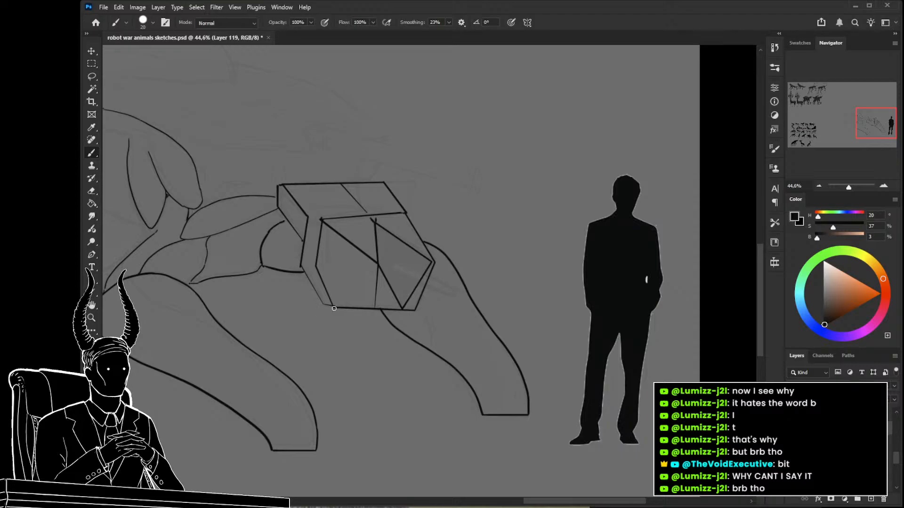
Try extending the shoulder's top contour backward with thick strokes, undo them, and reduce the brush size to 9.
{"action": "key", "text": "z"}
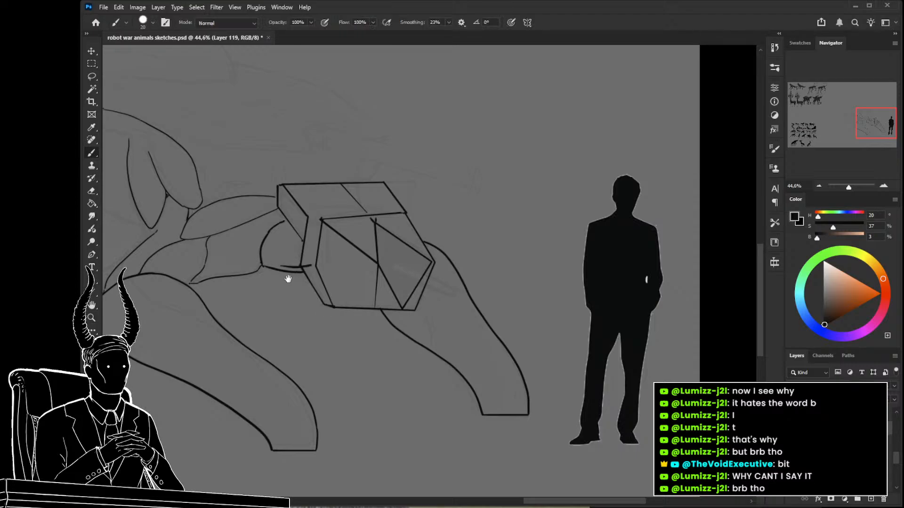
{"action": "left_click_drag", "start_coordinate": [342, 322], "coordinate": [308, 325]}
{"action": "left_click_drag", "start_coordinate": [321, 336], "coordinate": [593, 355]}
{"action": "mouse_move", "coordinate": [412, 249]}
{"action": "left_mouse_down"}
{"action": "mouse_move", "coordinate": [447, 246]}
{"action": "mouse_move", "coordinate": [430, 259]}
{"action": "left_mouse_up"}
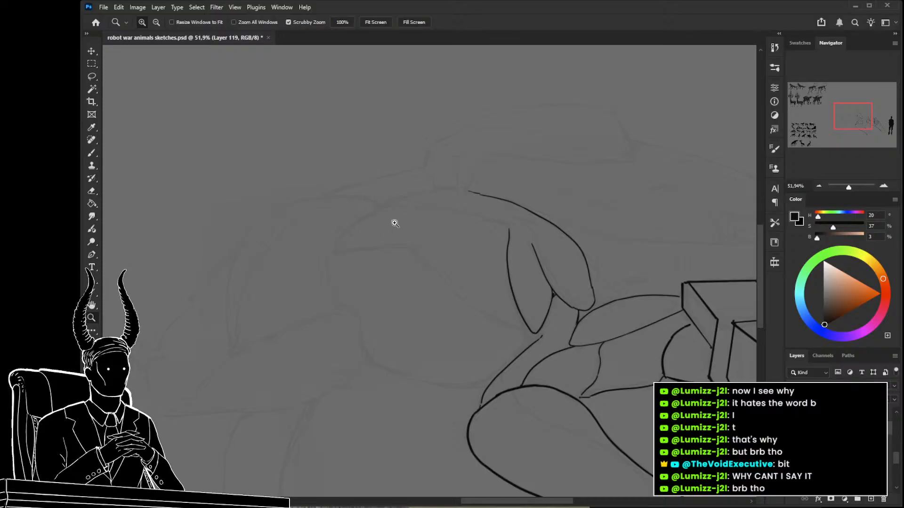
{"action": "key", "text": "b"}
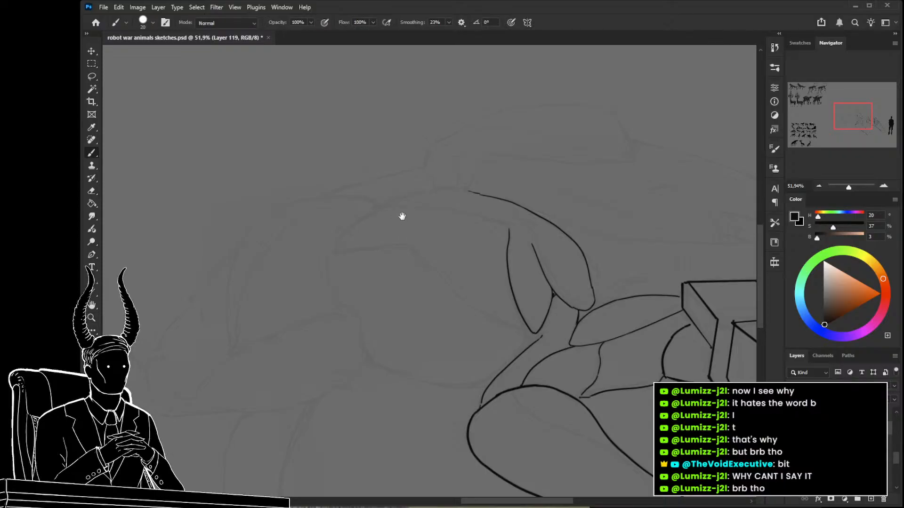
{"action": "left_click_drag", "start_coordinate": [402, 218], "coordinate": [393, 202]}
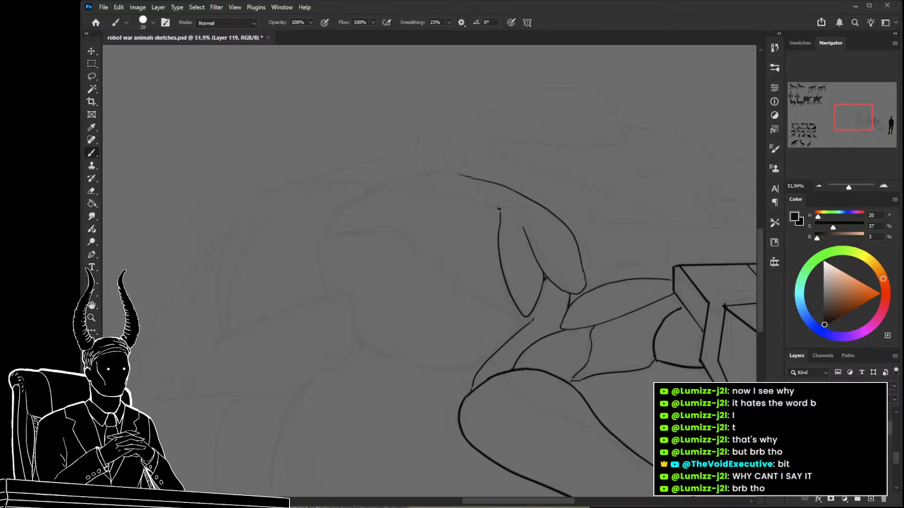
{"action": "left_click_drag", "start_coordinate": [454, 171], "coordinate": [457, 175]}
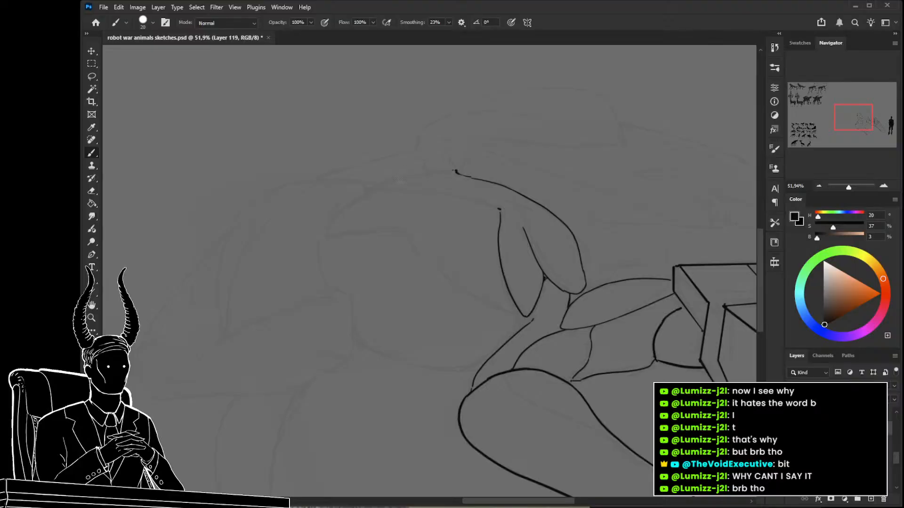
{"action": "mouse_move", "coordinate": [373, 188]}
{"action": "left_mouse_down"}
{"action": "mouse_move", "coordinate": [450, 171]}
{"action": "mouse_move", "coordinate": [372, 191]}
{"action": "left_mouse_up"}
{"action": "key", "text": "ctrl+z"}
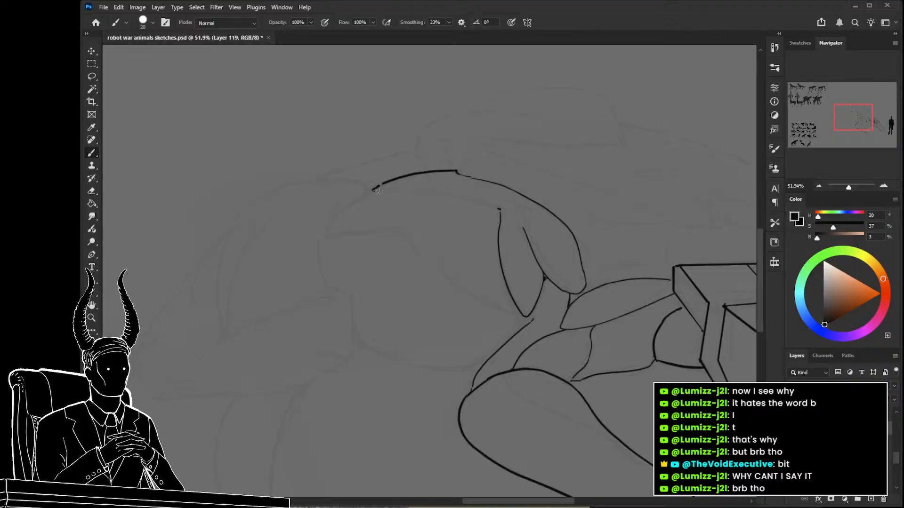
{"action": "key", "text": "bracketleft"}
{"action": "key", "text": "bracketleft"}
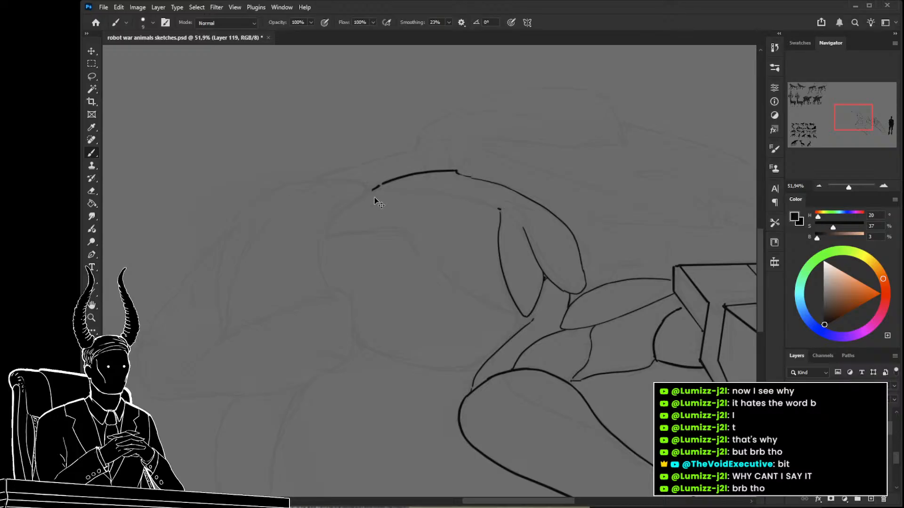
{"action": "key", "text": "ctrl+z"}
{"action": "key", "text": "ctrl+z"}
Outline the large shoulder plate with a thin arched top edge, an inner ridge line, a pointed rear tip and a curved lower edge.
{"action": "mouse_move", "coordinate": [440, 171]}
{"action": "left_mouse_down"}
{"action": "mouse_move", "coordinate": [485, 182]}
{"action": "mouse_move", "coordinate": [440, 185]}
{"action": "left_mouse_up"}
{"action": "key", "text": "ctrl+z"}
{"action": "mouse_move", "coordinate": [501, 182]}
{"action": "left_mouse_down"}
{"action": "mouse_move", "coordinate": [457, 184]}
{"action": "mouse_move", "coordinate": [416, 201]}
{"action": "left_mouse_up"}
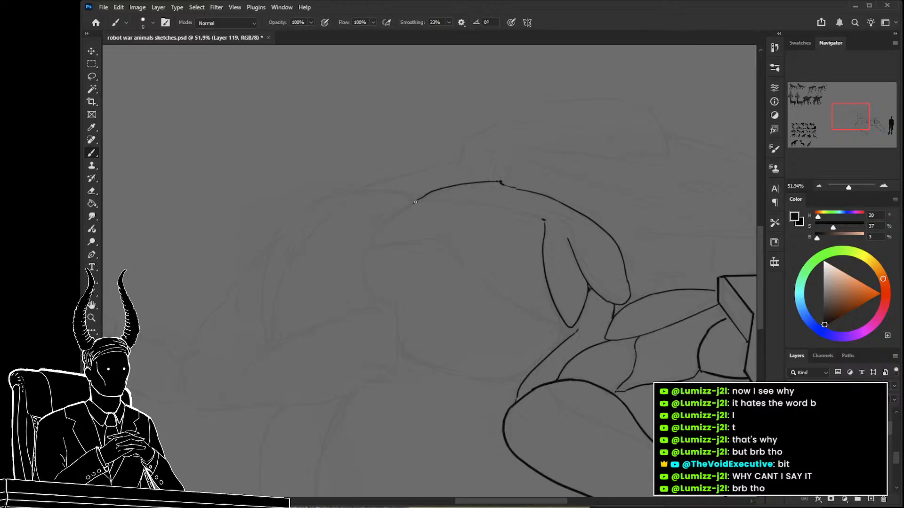
{"action": "mouse_move", "coordinate": [423, 201]}
{"action": "left_mouse_down"}
{"action": "mouse_move", "coordinate": [527, 211]}
{"action": "mouse_move", "coordinate": [543, 221]}
{"action": "left_mouse_up"}
{"action": "mouse_move", "coordinate": [383, 222]}
{"action": "left_mouse_down"}
{"action": "mouse_move", "coordinate": [371, 247]}
{"action": "mouse_move", "coordinate": [444, 245]}
{"action": "left_mouse_up"}
{"action": "key", "text": "ctrl+z"}
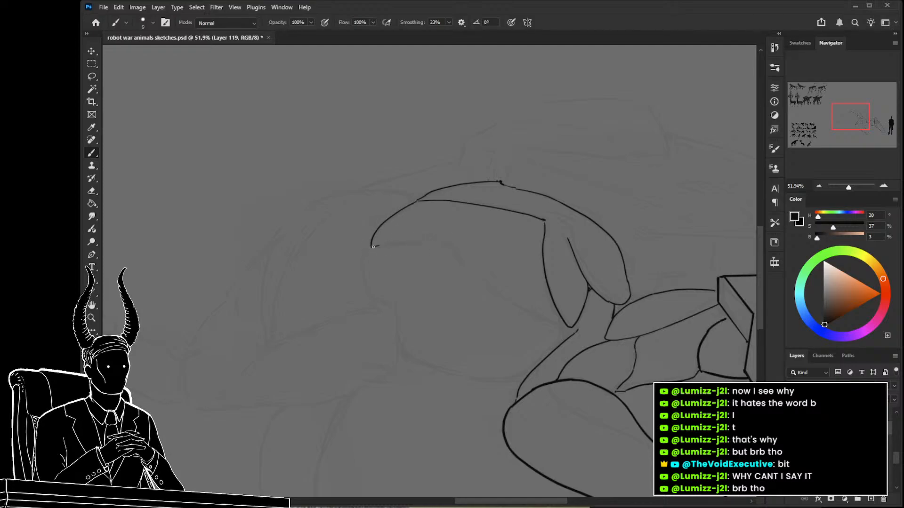
{"action": "mouse_move", "coordinate": [381, 247]}
{"action": "left_mouse_down"}
{"action": "mouse_move", "coordinate": [448, 242]}
{"action": "mouse_move", "coordinate": [496, 293]}
{"action": "mouse_move", "coordinate": [558, 323]}
{"action": "left_mouse_up"}
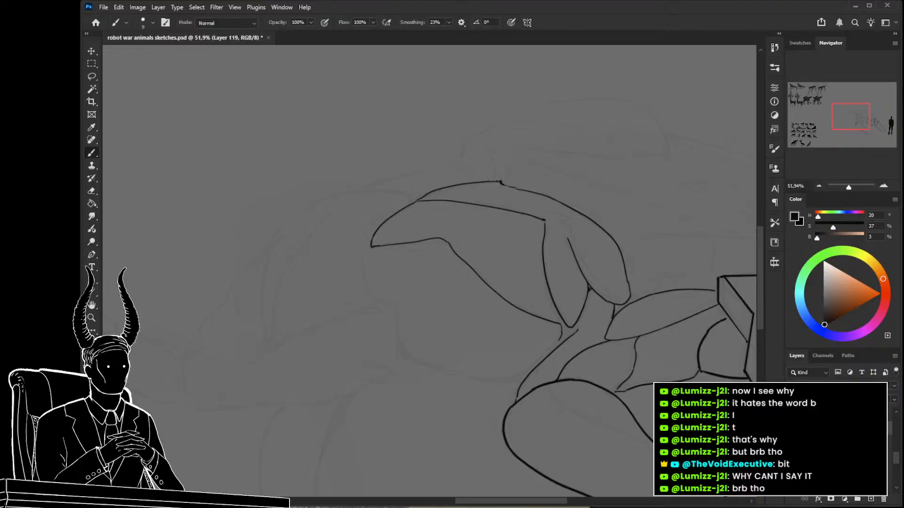
Outline a large leaf-shaped plate below and behind the shoulder plate, rounded in front and pointed at the rear.
{"action": "left_click_drag", "start_coordinate": [442, 301], "coordinate": [429, 233]}
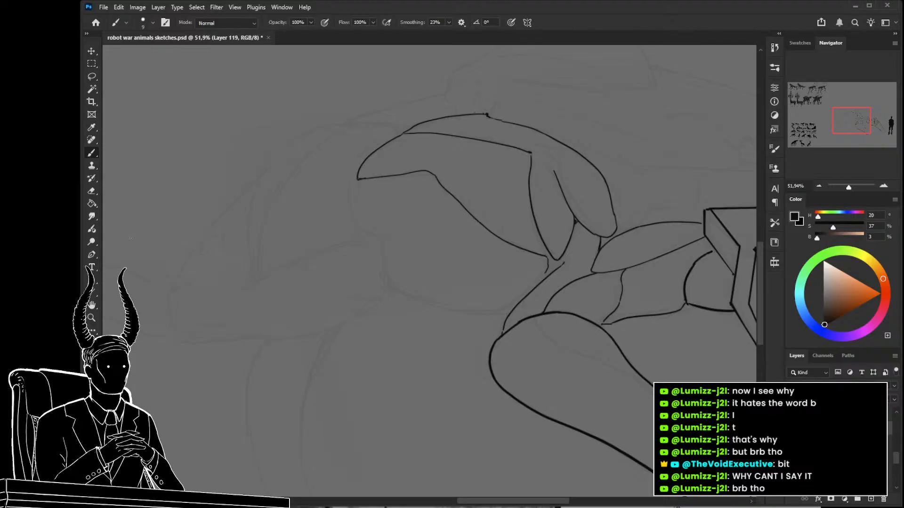
{"action": "left_click_drag", "start_coordinate": [412, 286], "coordinate": [481, 261]}
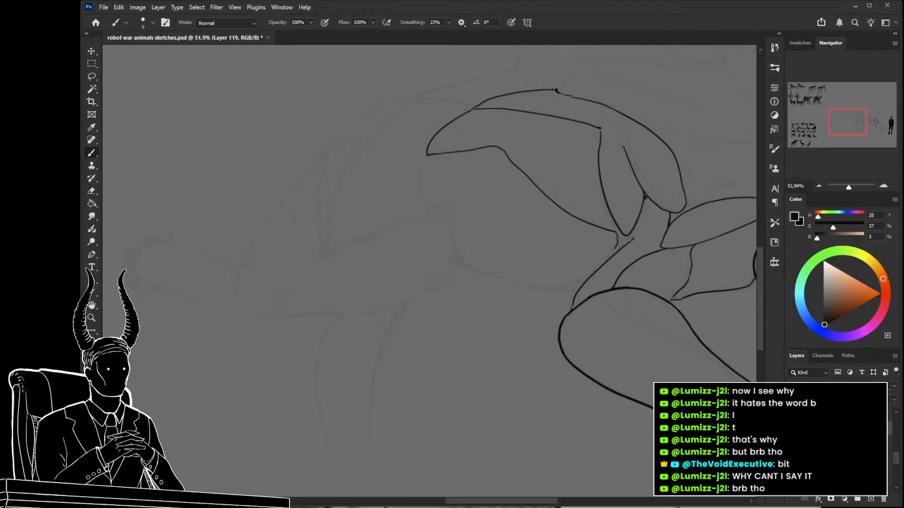
{"action": "left_click_drag", "start_coordinate": [449, 218], "coordinate": [454, 251]}
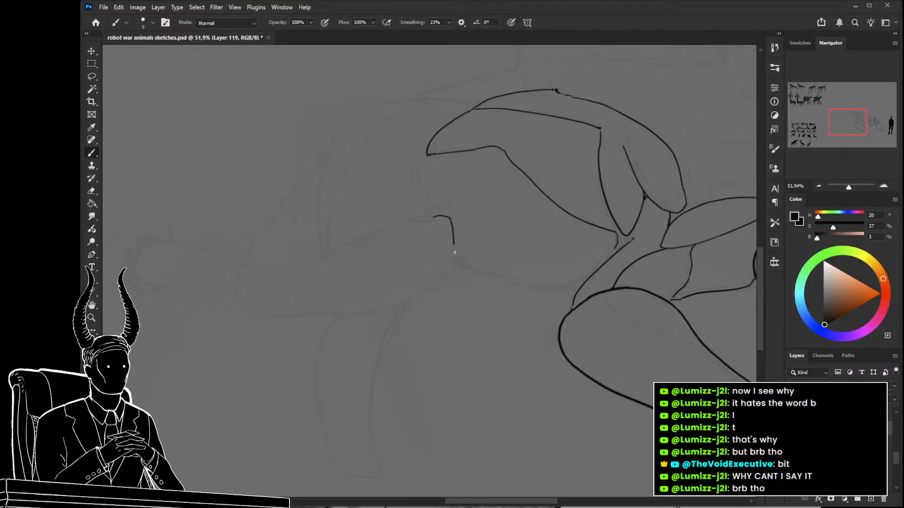
{"action": "mouse_move", "coordinate": [441, 283]}
{"action": "left_mouse_down"}
{"action": "mouse_move", "coordinate": [382, 306]}
{"action": "mouse_move", "coordinate": [284, 314]}
{"action": "left_mouse_up"}
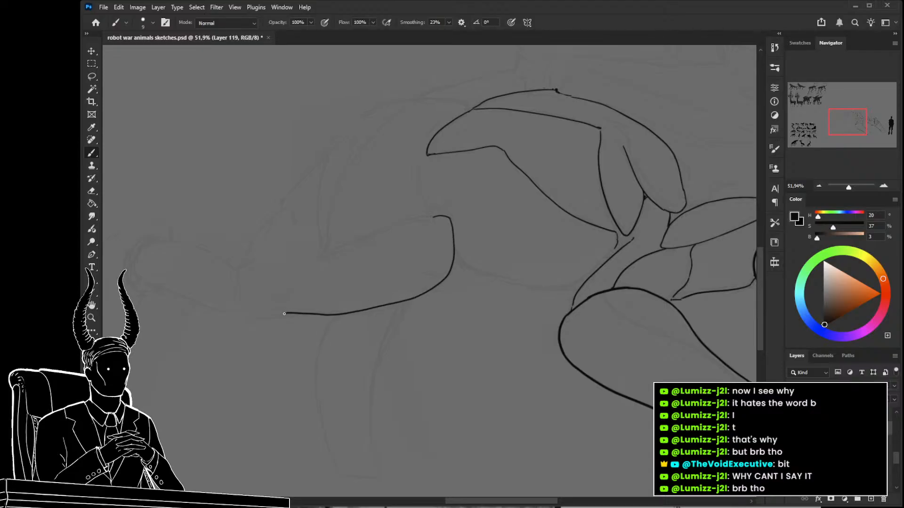
{"action": "mouse_move", "coordinate": [424, 219]}
{"action": "left_mouse_down"}
{"action": "mouse_move", "coordinate": [325, 256]}
{"action": "mouse_move", "coordinate": [278, 311]}
{"action": "left_mouse_up"}
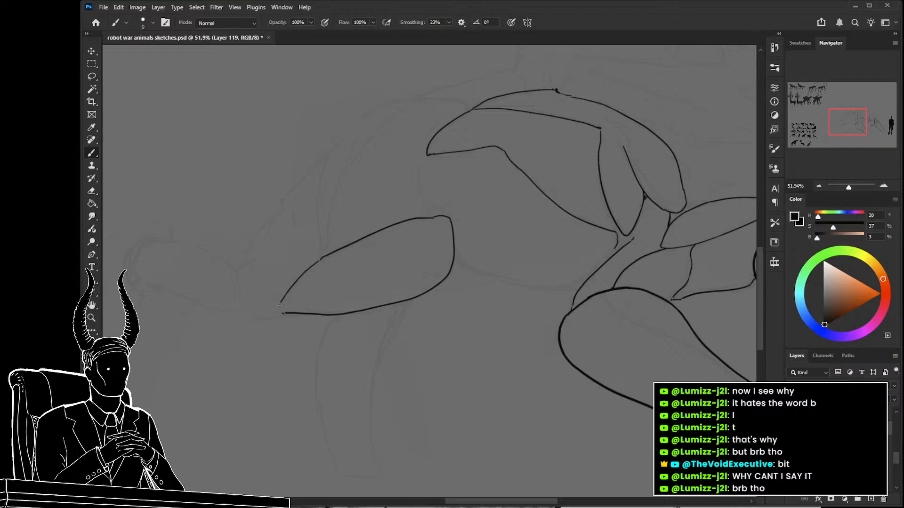
Connect the shoulder plate to the leaf-shaped plate with a short curve, and outline an arched rear body plate with an inner ridge line.
{"action": "left_click_drag", "start_coordinate": [428, 203], "coordinate": [431, 229]}
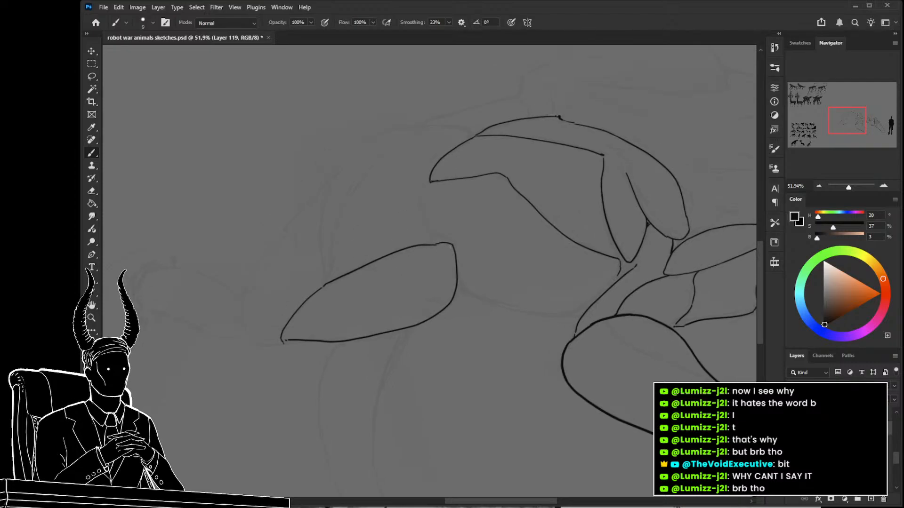
{"action": "mouse_move", "coordinate": [420, 219]}
{"action": "left_mouse_down"}
{"action": "mouse_move", "coordinate": [421, 186]}
{"action": "mouse_move", "coordinate": [491, 237]}
{"action": "left_mouse_up"}
{"action": "mouse_move", "coordinate": [533, 182]}
{"action": "left_mouse_down"}
{"action": "mouse_move", "coordinate": [445, 183]}
{"action": "mouse_move", "coordinate": [398, 218]}
{"action": "left_mouse_up"}
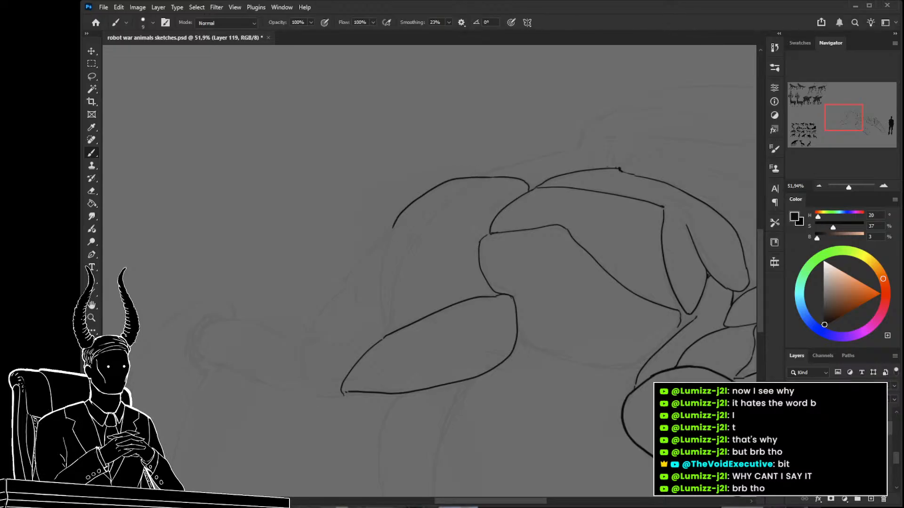
{"action": "key", "text": "ctrl+z"}
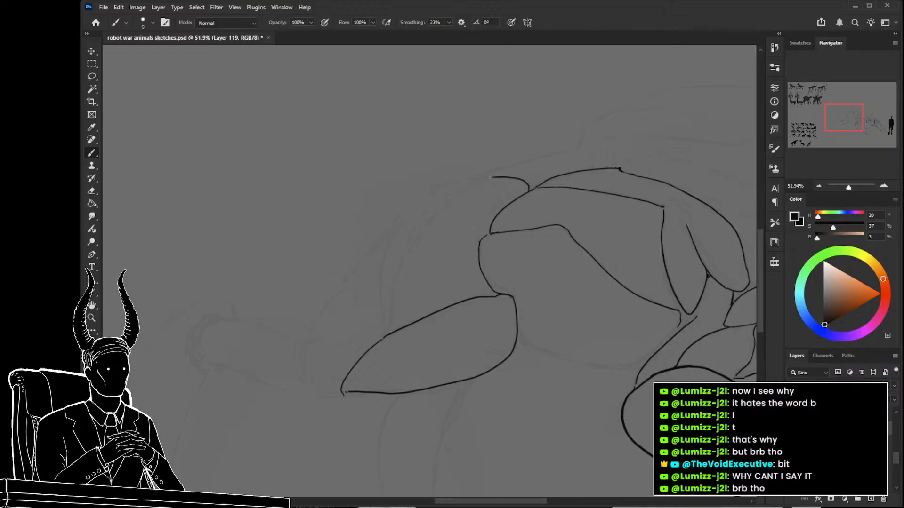
{"action": "mouse_move", "coordinate": [489, 177]}
{"action": "left_mouse_down"}
{"action": "mouse_move", "coordinate": [419, 191]}
{"action": "mouse_move", "coordinate": [403, 209]}
{"action": "mouse_move", "coordinate": [381, 271]}
{"action": "mouse_move", "coordinate": [385, 337]}
{"action": "left_mouse_up"}
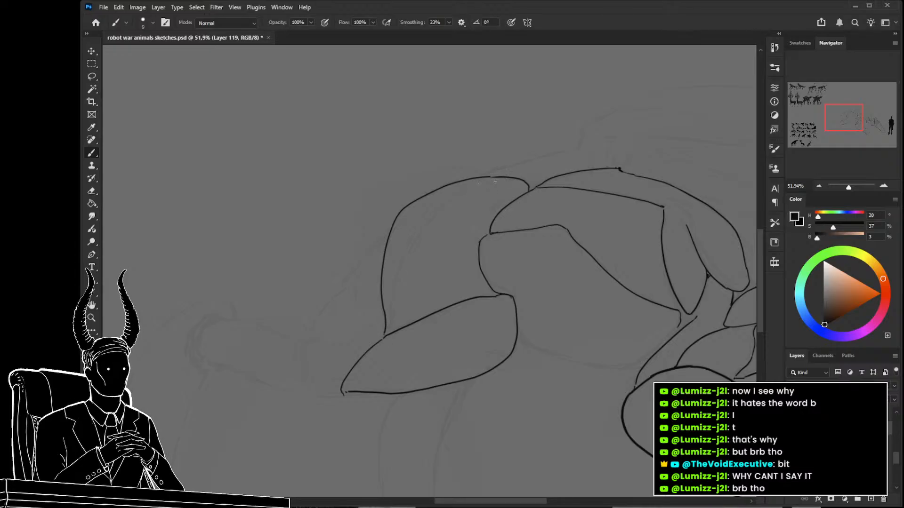
{"action": "mouse_move", "coordinate": [480, 180]}
{"action": "left_mouse_down"}
{"action": "mouse_move", "coordinate": [438, 210]}
{"action": "mouse_move", "coordinate": [397, 270]}
{"action": "mouse_move", "coordinate": [393, 320]}
{"action": "mouse_move", "coordinate": [470, 222]}
{"action": "left_mouse_up"}
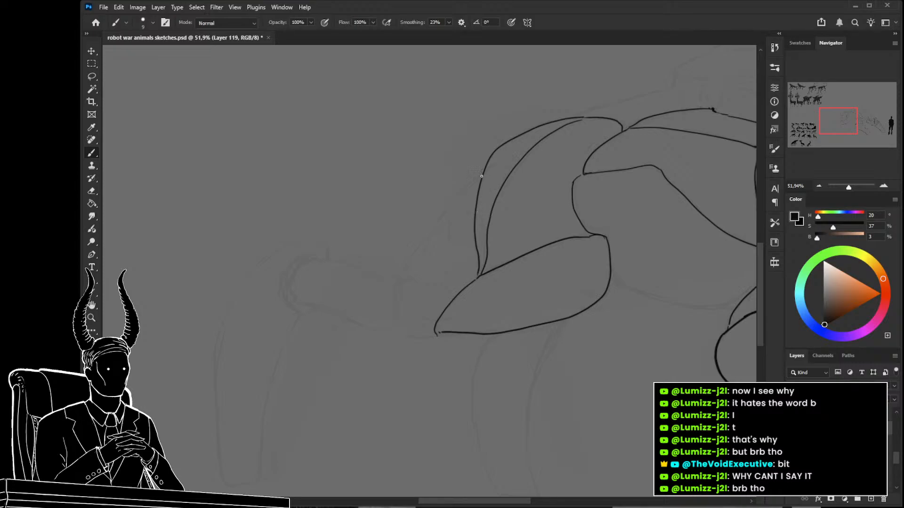
Outline a narrow wedge plate and a rounded end plate behind the arched rear body plate, closing against the leaf-shaped plate's tip.
{"action": "left_click_drag", "start_coordinate": [481, 177], "coordinate": [441, 225]}
{"action": "mouse_move", "coordinate": [400, 275]}
{"action": "left_mouse_down"}
{"action": "mouse_move", "coordinate": [444, 227]}
{"action": "mouse_move", "coordinate": [469, 270]}
{"action": "left_mouse_up"}
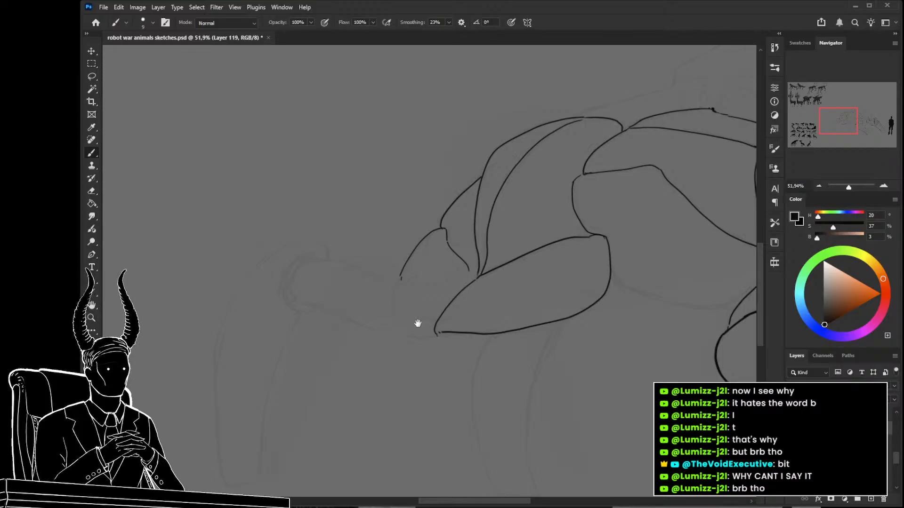
{"action": "left_click_drag", "start_coordinate": [428, 325], "coordinate": [464, 330]}
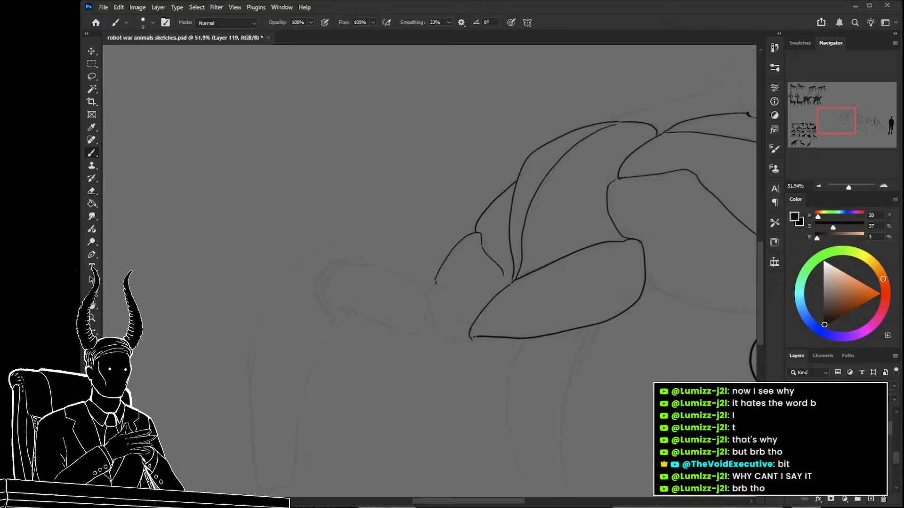
{"action": "mouse_move", "coordinate": [444, 326]}
{"action": "left_mouse_down"}
{"action": "mouse_move", "coordinate": [463, 322]}
{"action": "mouse_move", "coordinate": [476, 335]}
{"action": "left_mouse_up"}
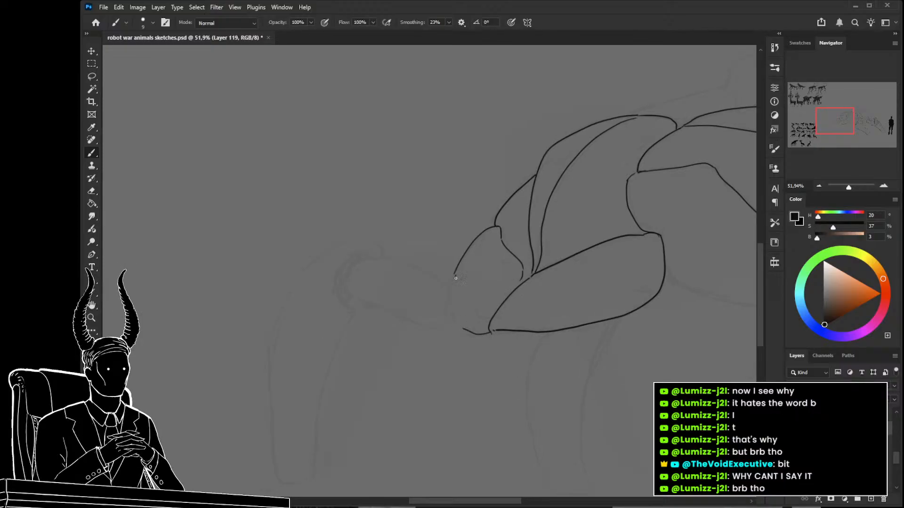
{"action": "left_click_drag", "start_coordinate": [450, 292], "coordinate": [461, 328]}
{"action": "left_click_drag", "start_coordinate": [418, 278], "coordinate": [463, 281]}
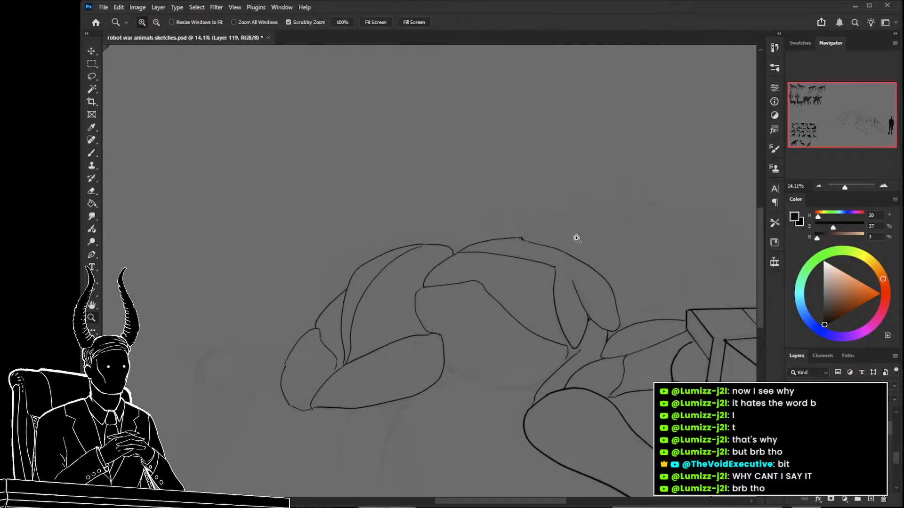
Outline the rearmost leg's horizontal tube-like upper segment and the long curved outer edge of its lower segment.
{"action": "mouse_move", "coordinate": [536, 228]}
{"action": "left_mouse_down"}
{"action": "mouse_move", "coordinate": [575, 238]}
{"action": "mouse_move", "coordinate": [558, 239]}
{"action": "left_mouse_up"}
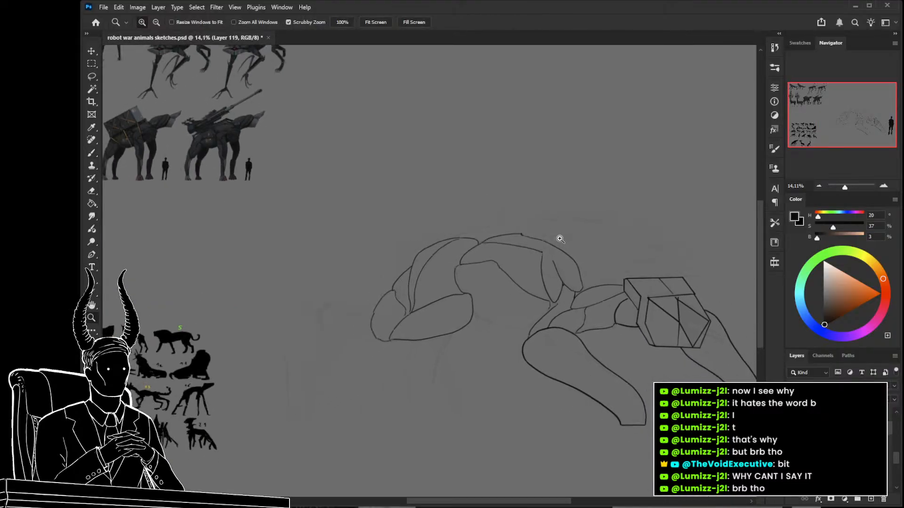
{"action": "left_click_drag", "start_coordinate": [531, 291], "coordinate": [559, 231]}
{"action": "mouse_move", "coordinate": [362, 228]}
{"action": "left_mouse_down"}
{"action": "mouse_move", "coordinate": [395, 250]}
{"action": "mouse_move", "coordinate": [454, 258]}
{"action": "left_mouse_up"}
{"action": "left_click_drag", "start_coordinate": [384, 259], "coordinate": [434, 231]}
{"action": "key", "text": "b"}
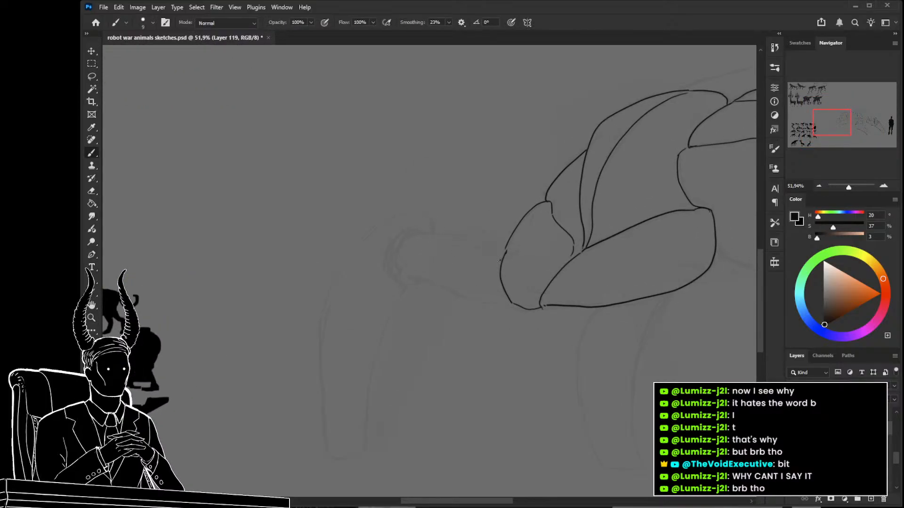
{"action": "key", "text": "ctrl+z"}
{"action": "mouse_move", "coordinate": [415, 233]}
{"action": "left_mouse_down"}
{"action": "mouse_move", "coordinate": [400, 245]}
{"action": "mouse_move", "coordinate": [397, 268]}
{"action": "mouse_move", "coordinate": [447, 288]}
{"action": "left_mouse_up"}
{"action": "mouse_move", "coordinate": [417, 251]}
{"action": "left_mouse_down"}
{"action": "mouse_move", "coordinate": [512, 229]}
{"action": "mouse_move", "coordinate": [521, 199]}
{"action": "mouse_move", "coordinate": [512, 196]}
{"action": "mouse_move", "coordinate": [526, 202]}
{"action": "mouse_move", "coordinate": [497, 194]}
{"action": "mouse_move", "coordinate": [444, 240]}
{"action": "mouse_move", "coordinate": [417, 317]}
{"action": "mouse_move", "coordinate": [422, 394]}
{"action": "left_mouse_up"}
{"action": "left_click_drag", "start_coordinate": [444, 352], "coordinate": [421, 262]}
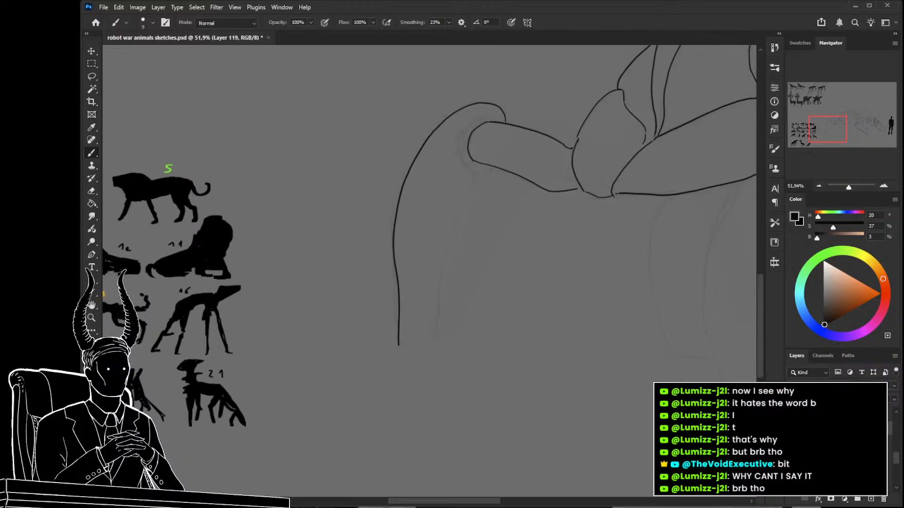
Close the rearmost leg with a curved inner edge and flat cut end, and erase and redraw its lower outer edge.
{"action": "mouse_move", "coordinate": [464, 203]}
{"action": "left_mouse_down"}
{"action": "mouse_move", "coordinate": [434, 281]}
{"action": "mouse_move", "coordinate": [426, 346]}
{"action": "left_mouse_up"}
{"action": "key", "text": "ctrl+z"}
{"action": "mouse_move", "coordinate": [486, 177]}
{"action": "left_mouse_down"}
{"action": "mouse_move", "coordinate": [447, 257]}
{"action": "mouse_move", "coordinate": [427, 343]}
{"action": "left_mouse_up"}
{"action": "key", "text": "z"}
{"action": "left_click_drag", "start_coordinate": [476, 325], "coordinate": [508, 320]}
{"action": "left_click_drag", "start_coordinate": [507, 320], "coordinate": [416, 278]}
{"action": "left_click_drag", "start_coordinate": [281, 319], "coordinate": [326, 326]}
{"action": "key", "text": "e"}
{"action": "left_click_drag", "start_coordinate": [264, 270], "coordinate": [267, 331]}
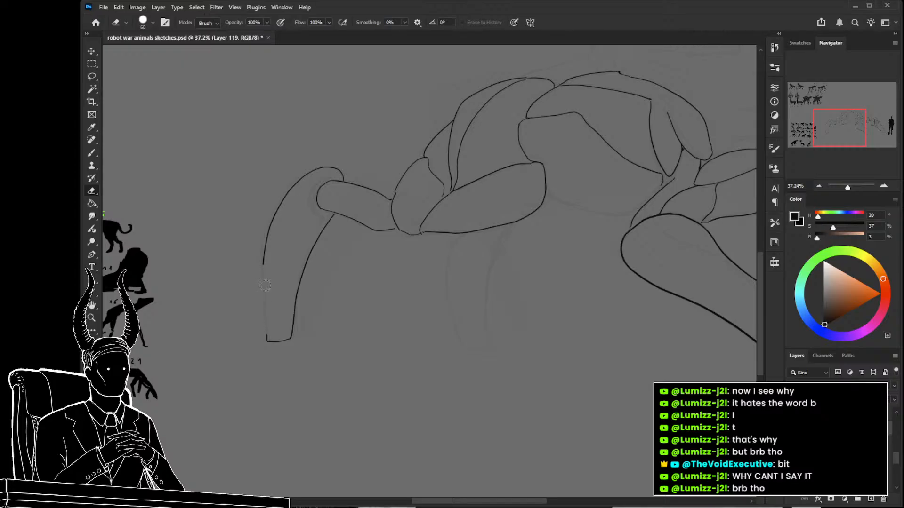
{"action": "key", "text": "b"}
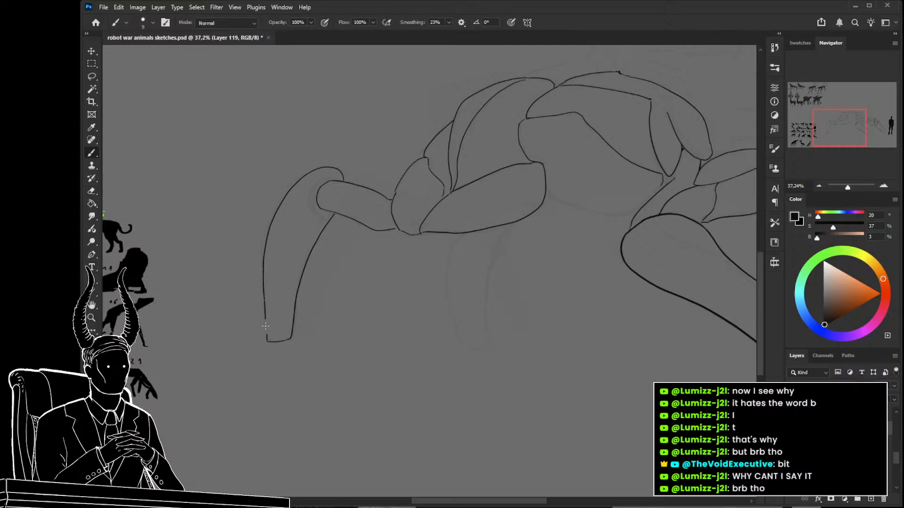
{"action": "left_click_drag", "start_coordinate": [264, 316], "coordinate": [266, 340]}
Outline the second hind leg below the leaf-shaped plate, tapering to a flat cut end.
{"action": "mouse_move", "coordinate": [508, 224]}
{"action": "left_mouse_down"}
{"action": "mouse_move", "coordinate": [493, 259]}
{"action": "mouse_move", "coordinate": [488, 348]}
{"action": "left_mouse_up"}
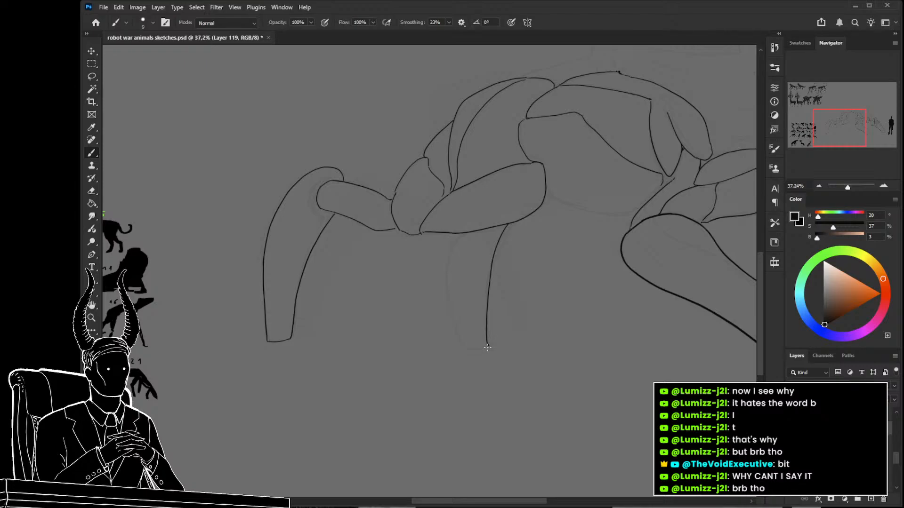
{"action": "left_click_drag", "start_coordinate": [462, 232], "coordinate": [461, 286]}
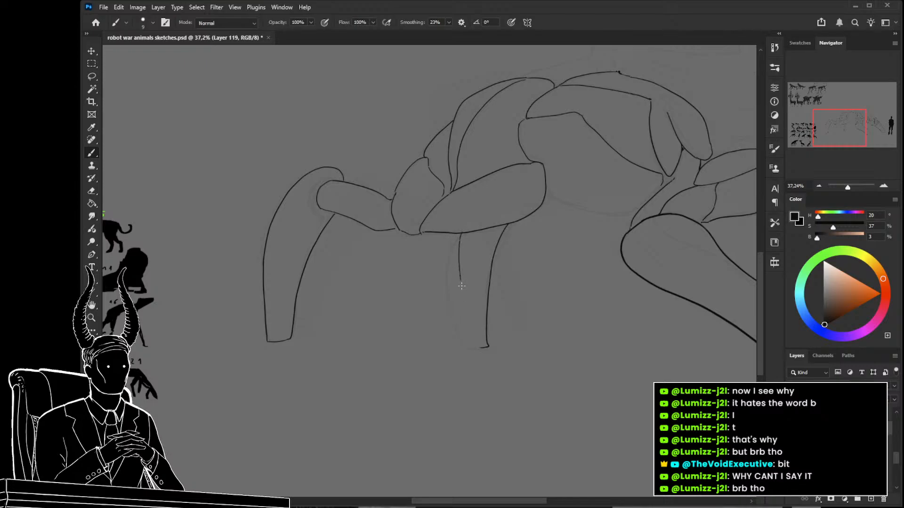
{"action": "left_click_drag", "start_coordinate": [455, 234], "coordinate": [453, 286]}
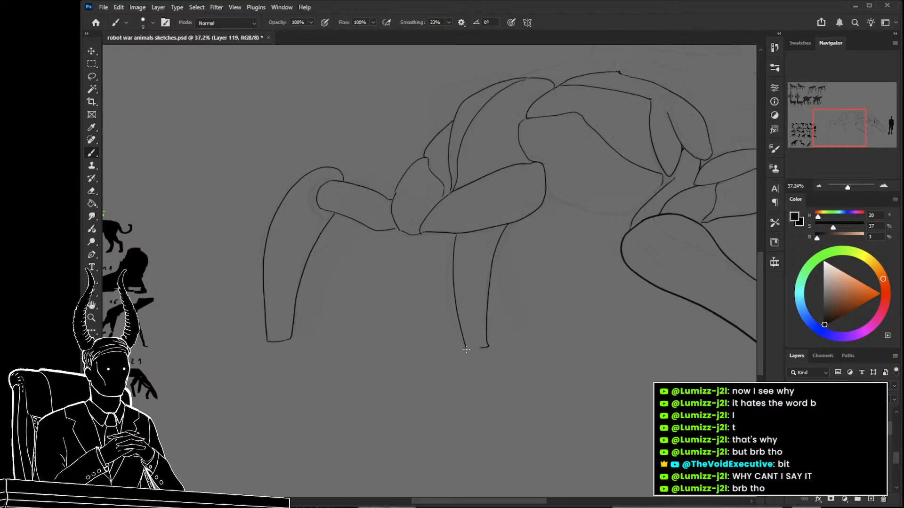
Draw the curved belly line from the leaf-shaped plate to the front leg's shoulder, and thicken the neck's crease line.
{"action": "mouse_move", "coordinate": [624, 311]}
{"action": "left_mouse_down"}
{"action": "mouse_move", "coordinate": [518, 362]}
{"action": "mouse_move", "coordinate": [482, 402]}
{"action": "left_mouse_up"}
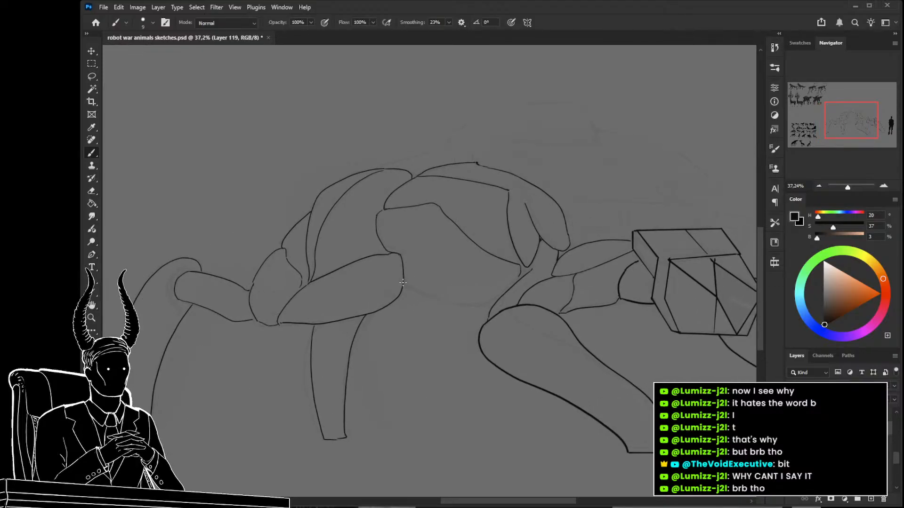
{"action": "mouse_move", "coordinate": [424, 295]}
{"action": "left_mouse_down"}
{"action": "mouse_move", "coordinate": [455, 305]}
{"action": "mouse_move", "coordinate": [452, 341]}
{"action": "mouse_move", "coordinate": [468, 346]}
{"action": "mouse_move", "coordinate": [559, 345]}
{"action": "mouse_move", "coordinate": [587, 329]}
{"action": "mouse_move", "coordinate": [580, 332]}
{"action": "left_mouse_up"}
{"action": "key", "text": "z"}
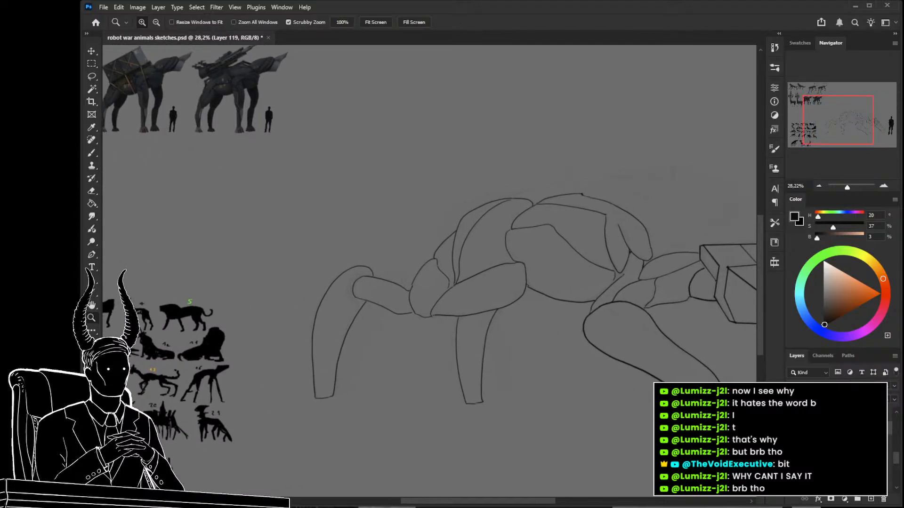
{"action": "left_click_drag", "start_coordinate": [548, 279], "coordinate": [412, 251]}
{"action": "left_click_drag", "start_coordinate": [507, 279], "coordinate": [532, 272]}
{"action": "key", "text": "b"}
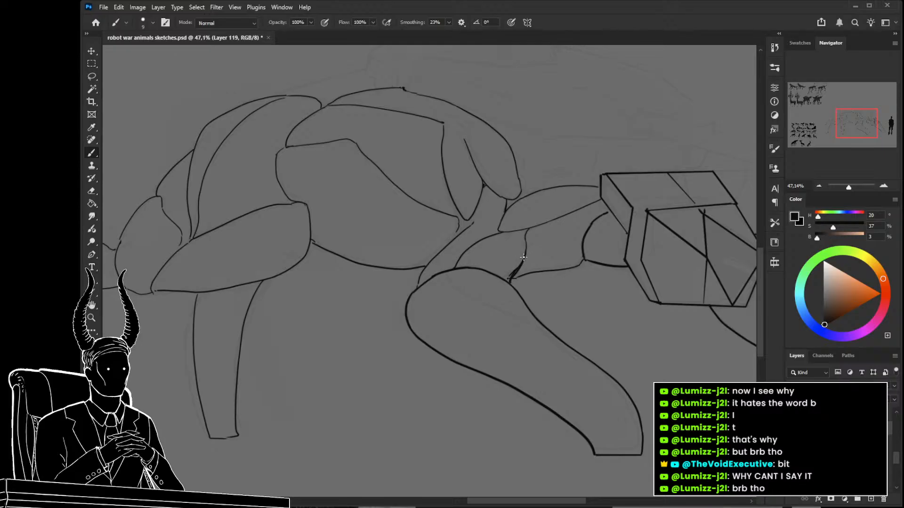
Draw a gun barrel sloping above the block head, using two straight parallel lines closed by an elliptical muzzle.
{"action": "key", "text": "z"}
{"action": "mouse_move", "coordinate": [525, 232]}
{"action": "left_mouse_down"}
{"action": "mouse_move", "coordinate": [504, 236]}
{"action": "mouse_move", "coordinate": [465, 306]}
{"action": "left_mouse_up"}
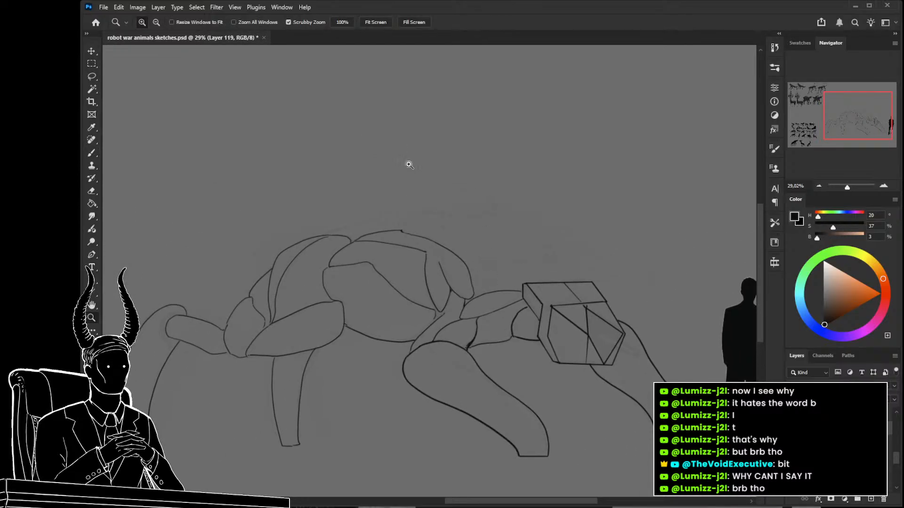
{"action": "left_click_drag", "start_coordinate": [539, 281], "coordinate": [428, 244]}
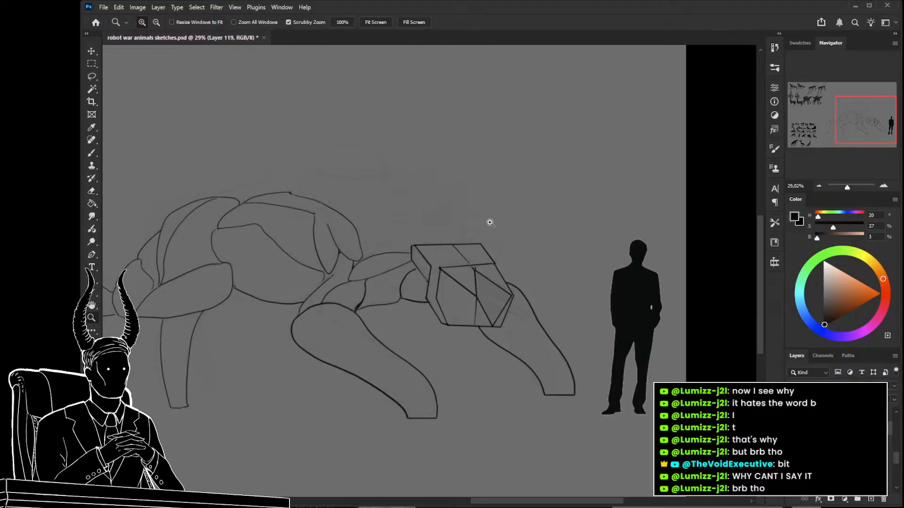
{"action": "left_click_drag", "start_coordinate": [489, 223], "coordinate": [517, 235]}
{"action": "key", "text": "b"}
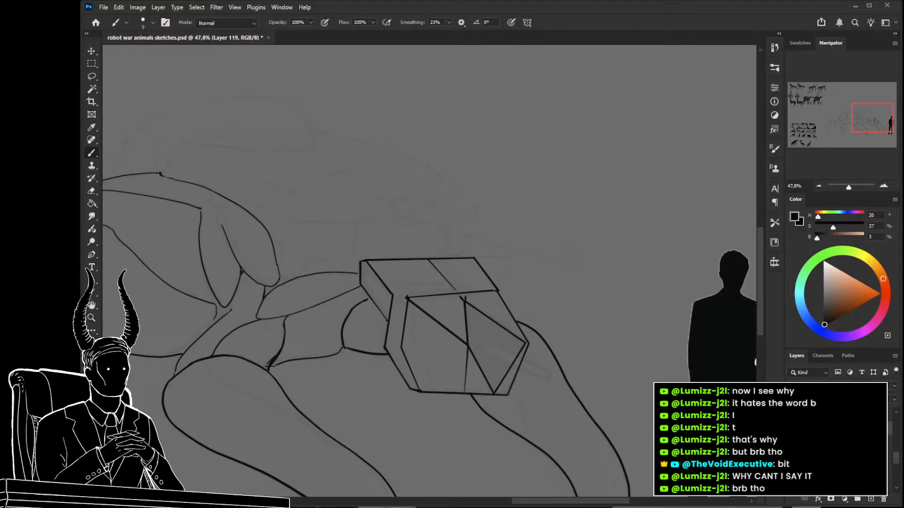
{"action": "left_click", "coordinate": [575, 243], "text": "shift"}
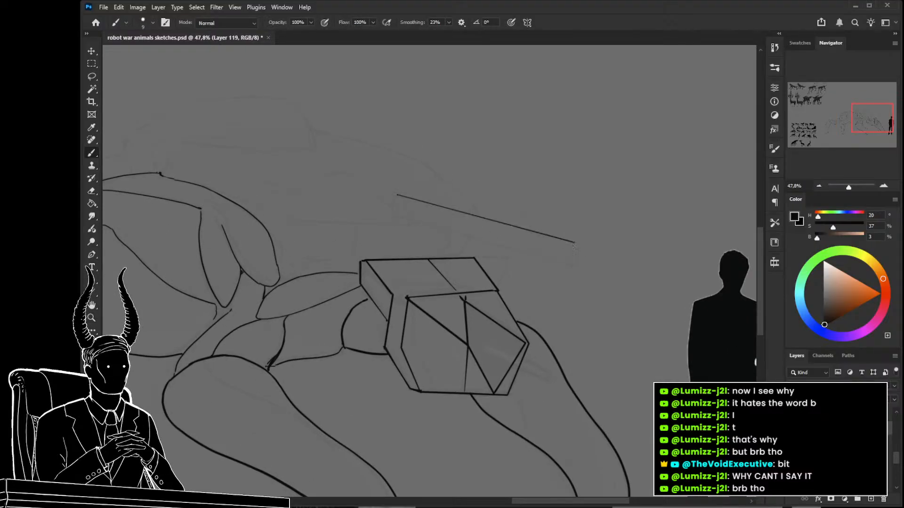
{"action": "left_click", "coordinate": [393, 216]}
{"action": "left_click", "coordinate": [571, 268], "text": "shift"}
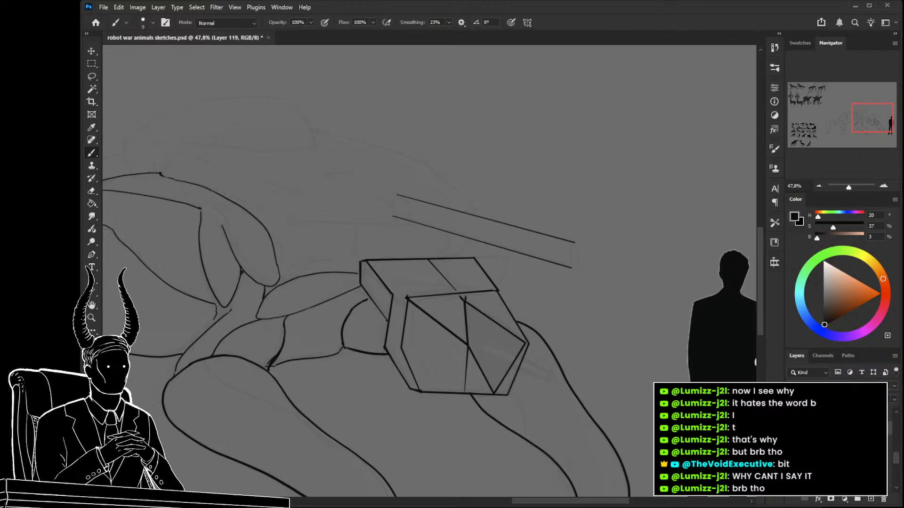
{"action": "left_click_drag", "start_coordinate": [593, 252], "coordinate": [578, 225]}
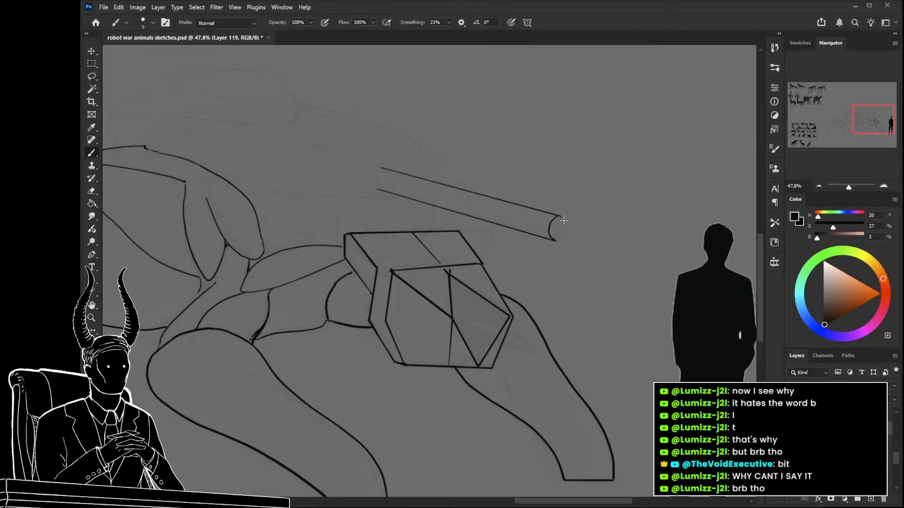
{"action": "key", "text": "ctrl+z"}
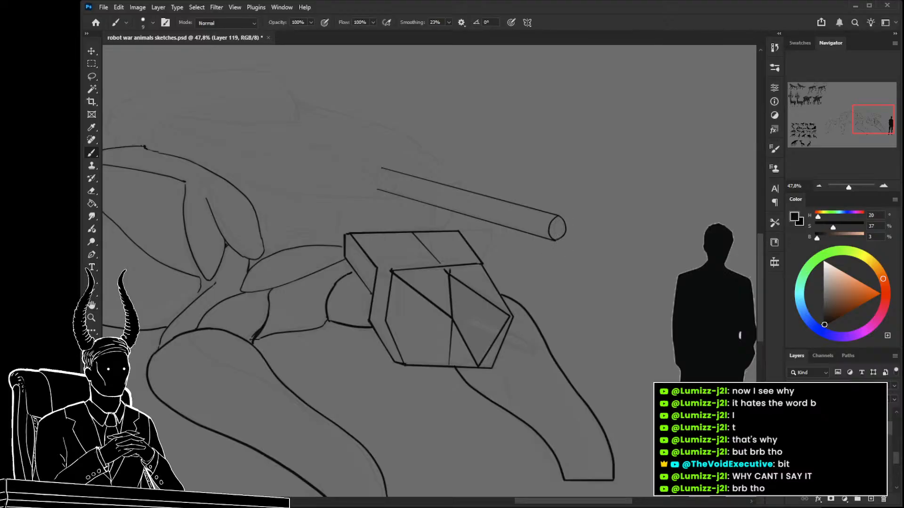
{"action": "left_click_drag", "start_coordinate": [518, 236], "coordinate": [522, 246]}
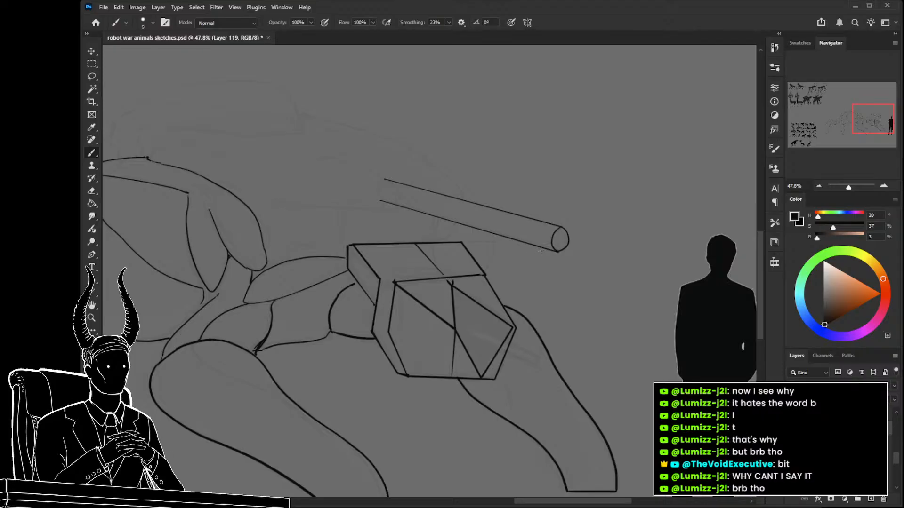
Copy the gun barrel onto a new layer, scale the copy to 57.14%, and shift it toward the muzzle.
{"action": "key", "text": "l"}
{"action": "mouse_move", "coordinate": [591, 247]}
{"action": "left_mouse_down"}
{"action": "mouse_move", "coordinate": [408, 135]}
{"action": "mouse_move", "coordinate": [335, 197]}
{"action": "mouse_move", "coordinate": [561, 259]}
{"action": "left_mouse_up"}
{"action": "key", "text": "ctrl+j"}
{"action": "key", "text": "ctrl+t"}
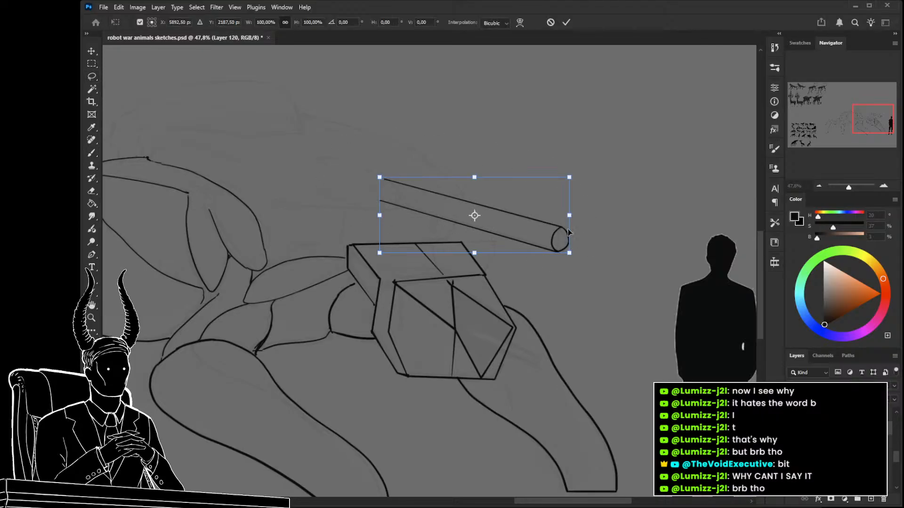
{"action": "left_click_drag", "start_coordinate": [564, 181], "coordinate": [610, 241]}
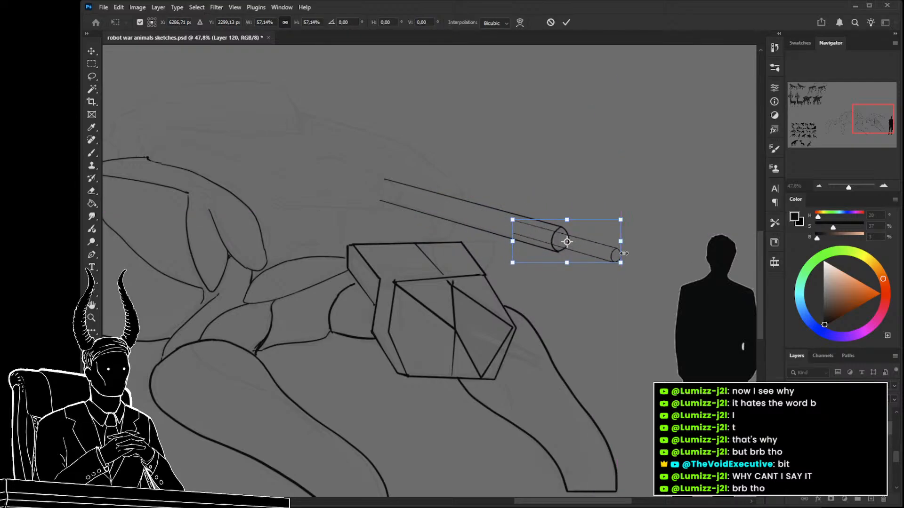
Flip the smaller barrel copy vertically, rotate it, and align it as a thinner tube extending from the muzzle.
{"action": "left_click", "coordinate": [610, 445]}
{"action": "left_click_drag", "start_coordinate": [630, 292], "coordinate": [605, 347]}
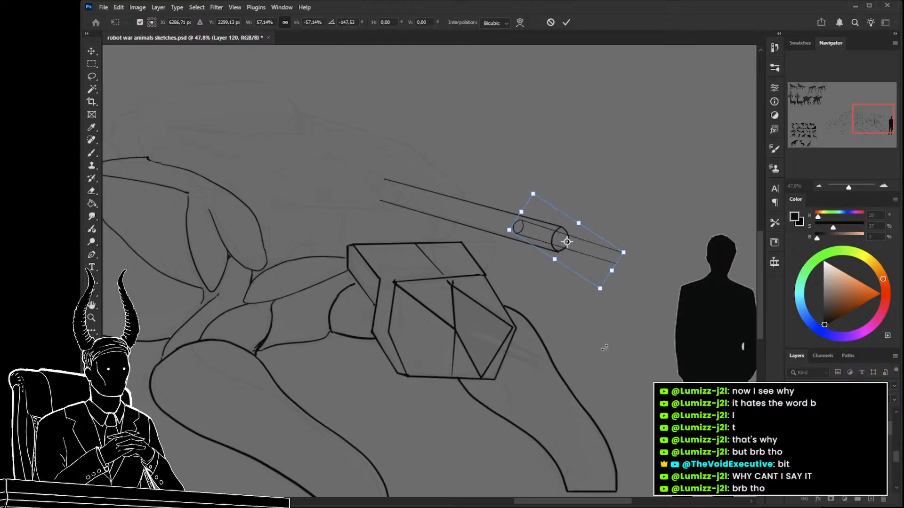
{"action": "left_click_drag", "start_coordinate": [580, 277], "coordinate": [622, 277]}
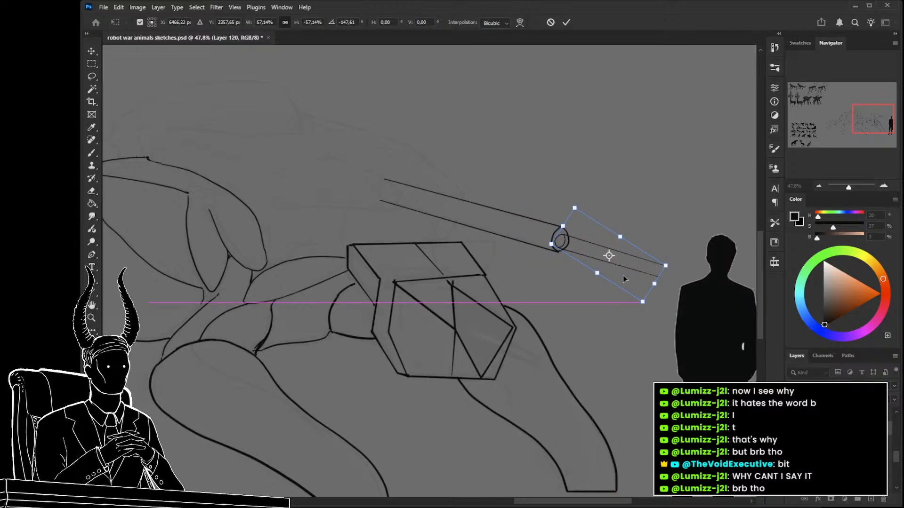
{"action": "left_click_drag", "start_coordinate": [655, 229], "coordinate": [628, 249]}
{"action": "mouse_move", "coordinate": [668, 291]}
{"action": "left_mouse_down"}
{"action": "mouse_move", "coordinate": [660, 299]}
{"action": "mouse_move", "coordinate": [665, 269]}
{"action": "left_mouse_up"}
{"action": "key", "text": "Return"}
Draw an elliptical end on the thinner tube and erase the line ends extending beyond it.
{"action": "key", "text": "l"}
{"action": "key", "text": "b"}
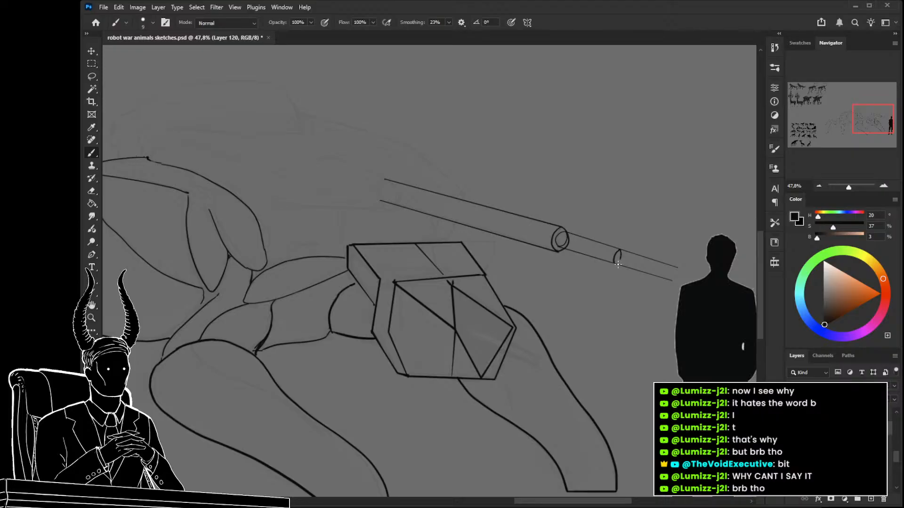
{"action": "key", "text": "e"}
{"action": "left_click_drag", "start_coordinate": [677, 268], "coordinate": [626, 249]}
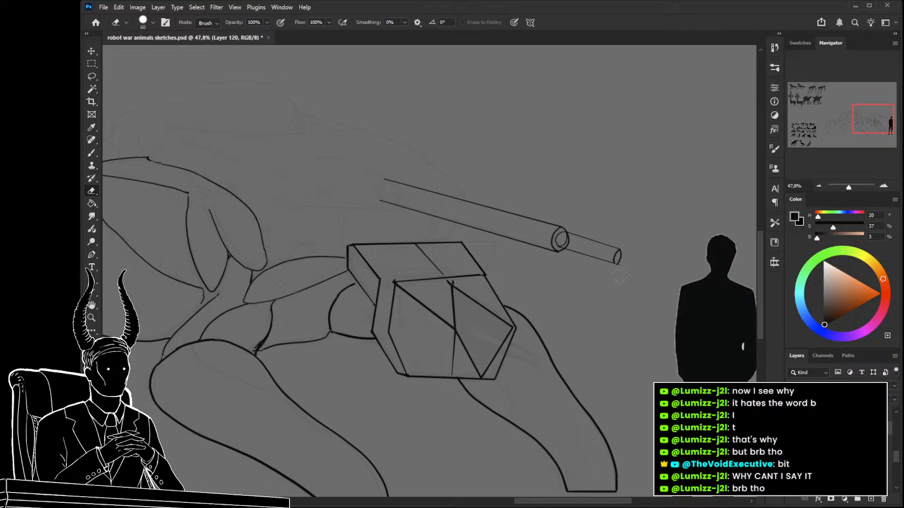
Skew the thinner tube slightly and nudge it into line with the large barrel's muzzle.
{"action": "key", "text": "ctrl+t"}
{"action": "left_click_drag", "start_coordinate": [630, 256], "coordinate": [617, 248]}
{"action": "key", "text": "Right"}
{"action": "key", "text": "Right"}
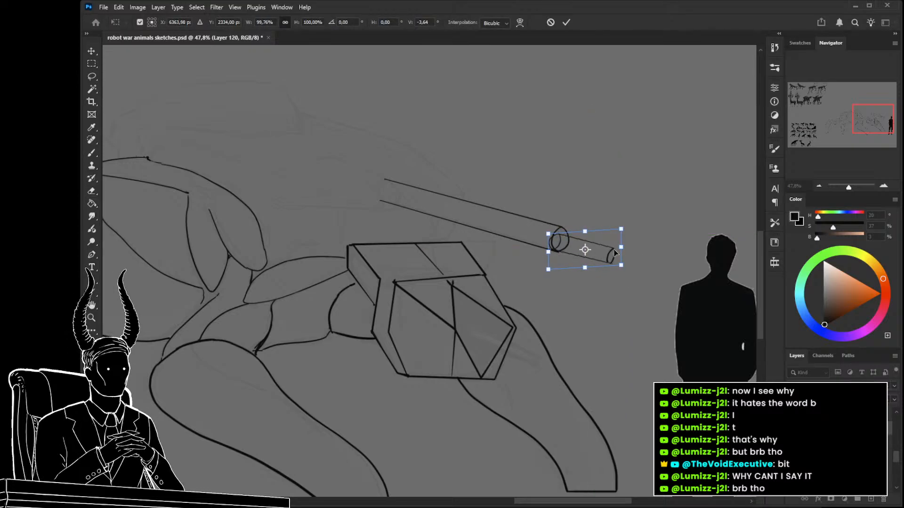
{"action": "key", "text": "Up"}
{"action": "key", "text": "Right"}
{"action": "key", "text": "Right"}
{"action": "key", "text": "Right"}
{"action": "key", "text": "Right"}
{"action": "key", "text": "Right"}
{"action": "key", "text": "Right"}
{"action": "key", "text": "Right"}
{"action": "key", "text": "Right"}
{"action": "key", "text": "Right"}
{"action": "key", "text": "Right"}
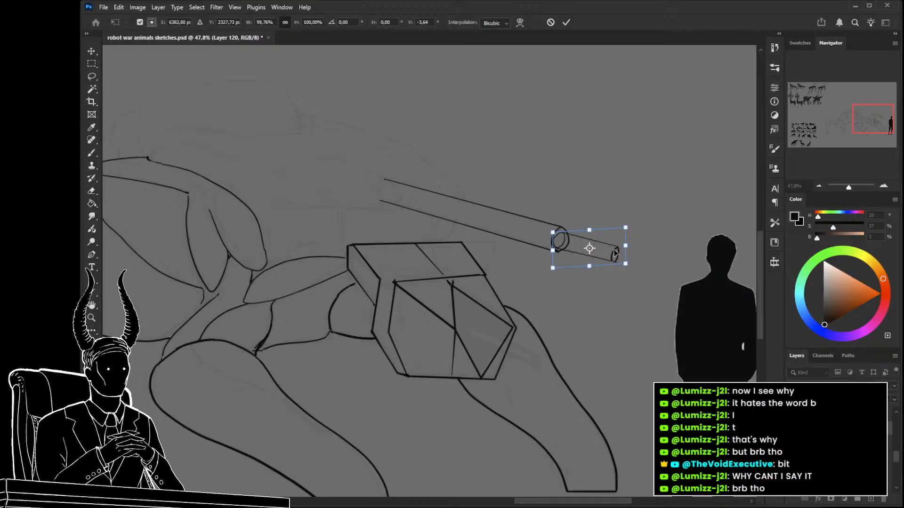
{"action": "key", "text": "Up"}
{"action": "key", "text": "Up"}
{"action": "key", "text": "Return"}
{"action": "key", "text": "e"}
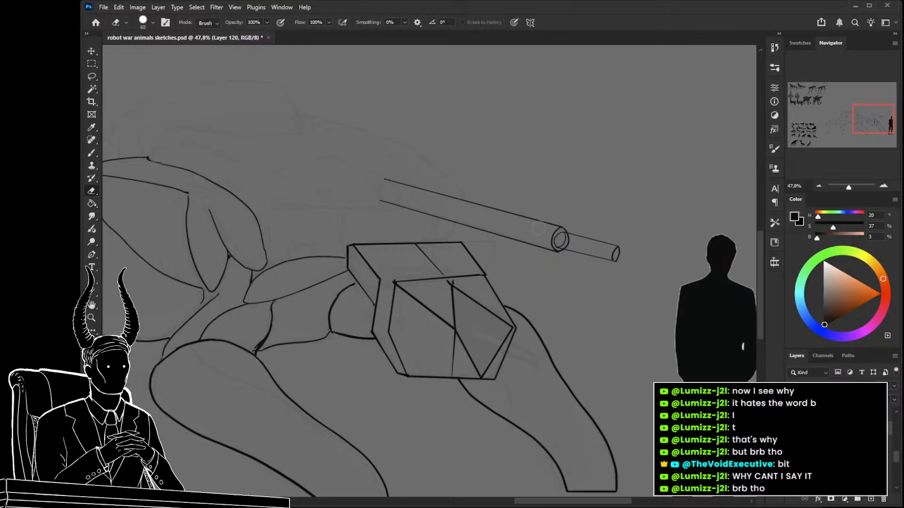
Select the large barrel on its layer and transform it to 85.76% width and 91.91% height.
{"action": "left_click", "coordinate": [838, 443]}
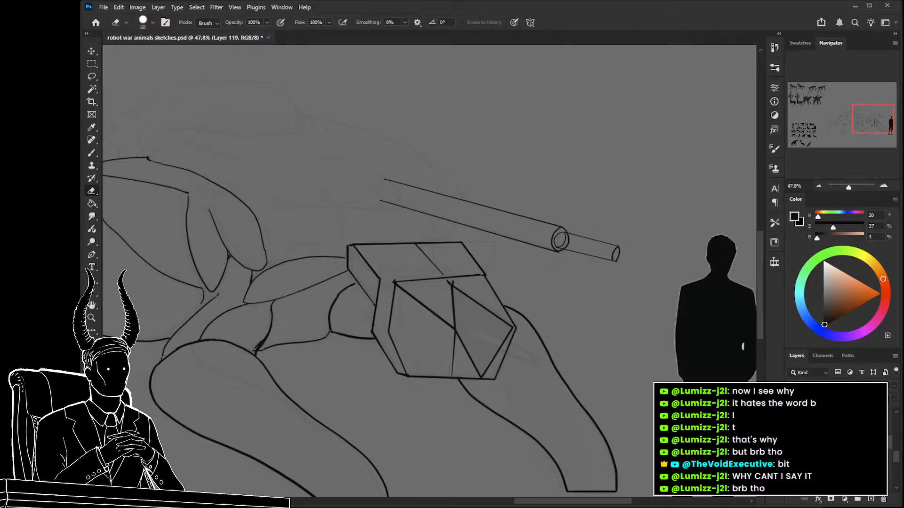
{"action": "key", "text": "l"}
{"action": "mouse_move", "coordinate": [579, 282]}
{"action": "left_mouse_down"}
{"action": "mouse_move", "coordinate": [573, 201]}
{"action": "mouse_move", "coordinate": [403, 179]}
{"action": "mouse_move", "coordinate": [409, 226]}
{"action": "mouse_move", "coordinate": [606, 289]}
{"action": "left_mouse_up"}
{"action": "key", "text": "ctrl+t"}
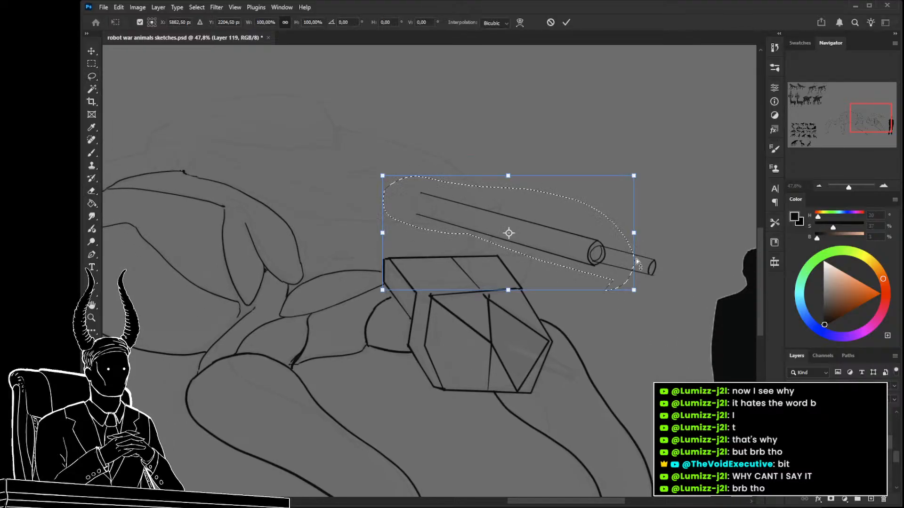
{"action": "left_click_drag", "start_coordinate": [635, 238], "coordinate": [607, 226]}
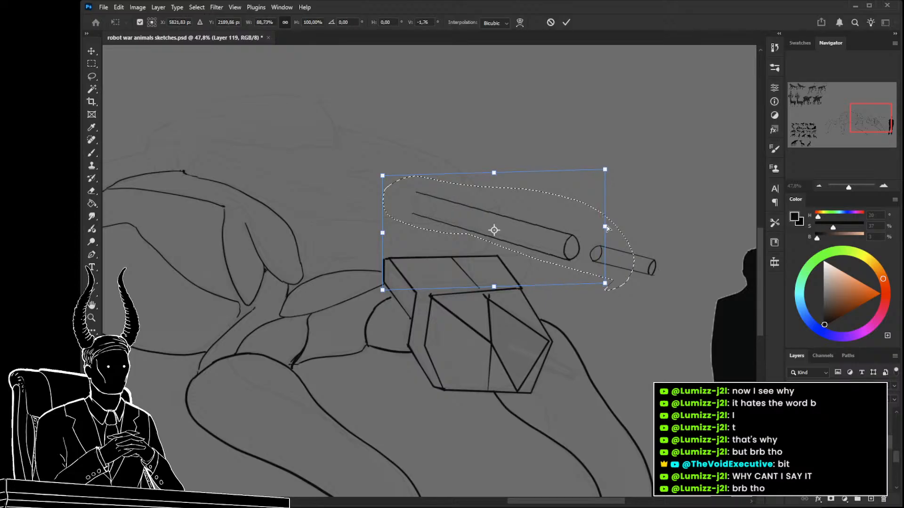
{"action": "left_click_drag", "start_coordinate": [606, 169], "coordinate": [604, 178]}
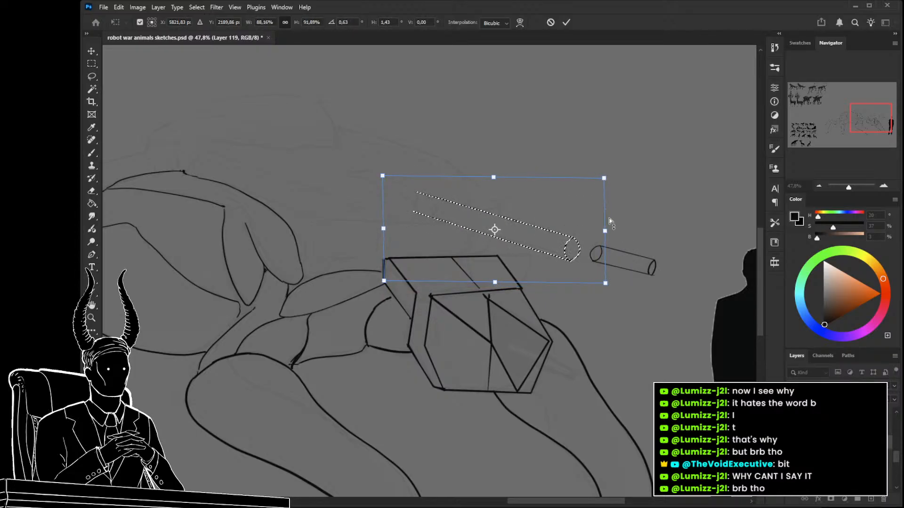
{"action": "key", "text": "Return"}
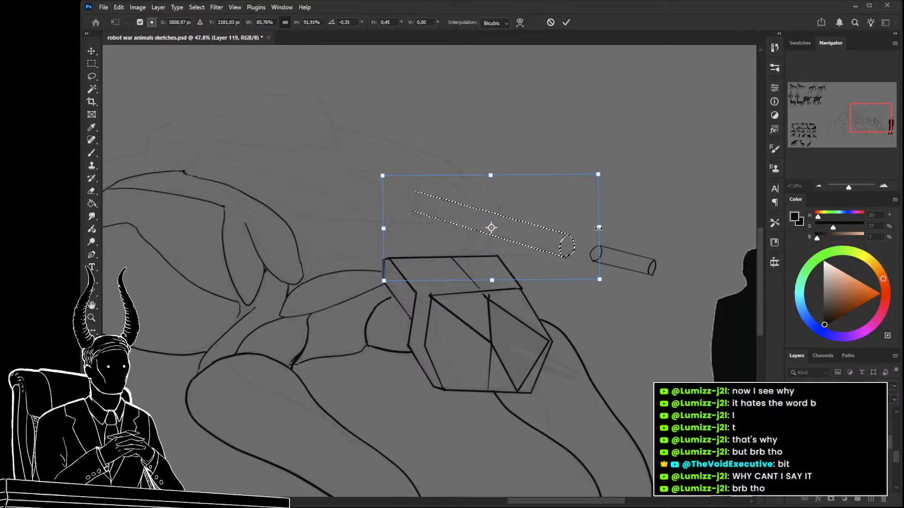
{"action": "key", "text": "ctrl+d"}
Remove the separate thinner tube in front of the large barrel's muzzle.
{"action": "left_click", "coordinate": [595, 262], "text": "ctrl"}
{"action": "key", "text": "ctrl+t"}
{"action": "mouse_move", "coordinate": [629, 266]}
{"action": "left_mouse_down"}
{"action": "mouse_move", "coordinate": [598, 258]}
{"action": "mouse_move", "coordinate": [643, 260]}
{"action": "mouse_move", "coordinate": [638, 245]}
{"action": "mouse_move", "coordinate": [624, 269]}
{"action": "left_mouse_up"}
{"action": "key", "text": "Return"}
{"action": "key", "text": "Delete"}
Erase the front half of the large barrel's muzzle ellipse and draw a second curve inside the remaining rim.
{"action": "key", "text": "z"}
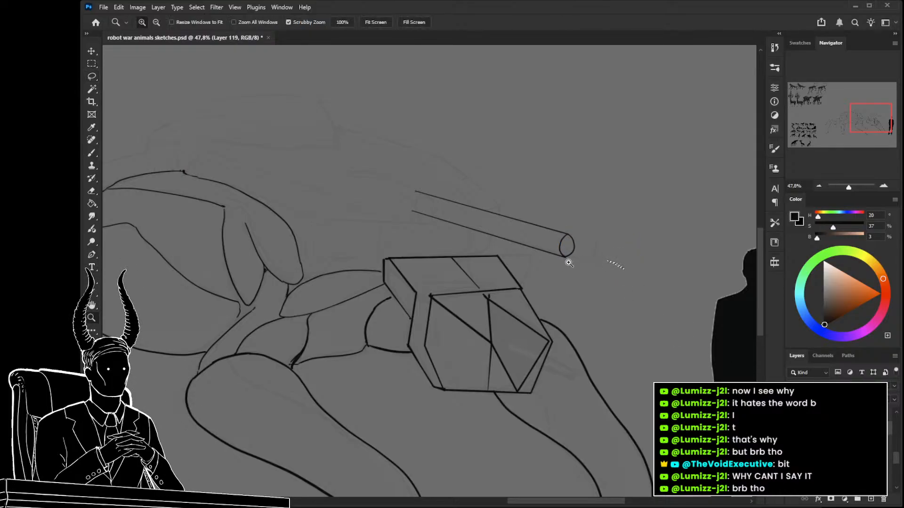
{"action": "left_click_drag", "start_coordinate": [572, 260], "coordinate": [603, 260]}
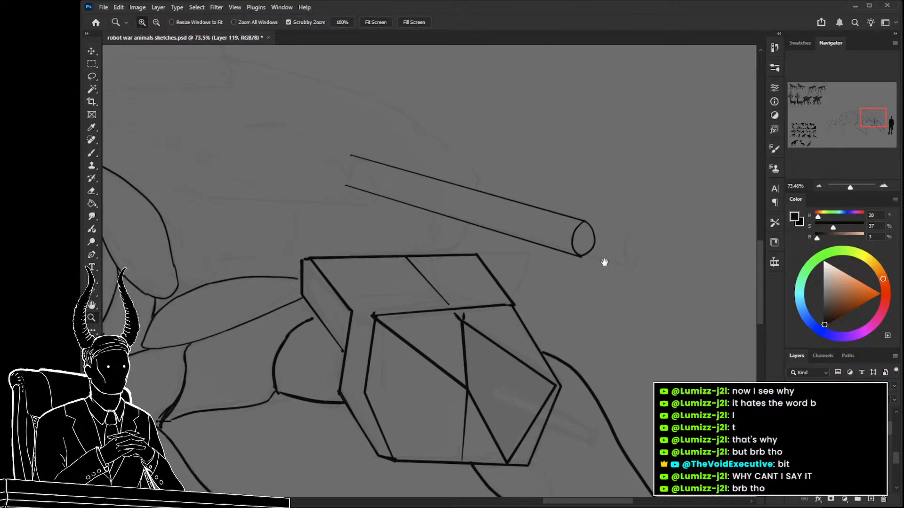
{"action": "key", "text": "b"}
{"action": "key", "text": "e"}
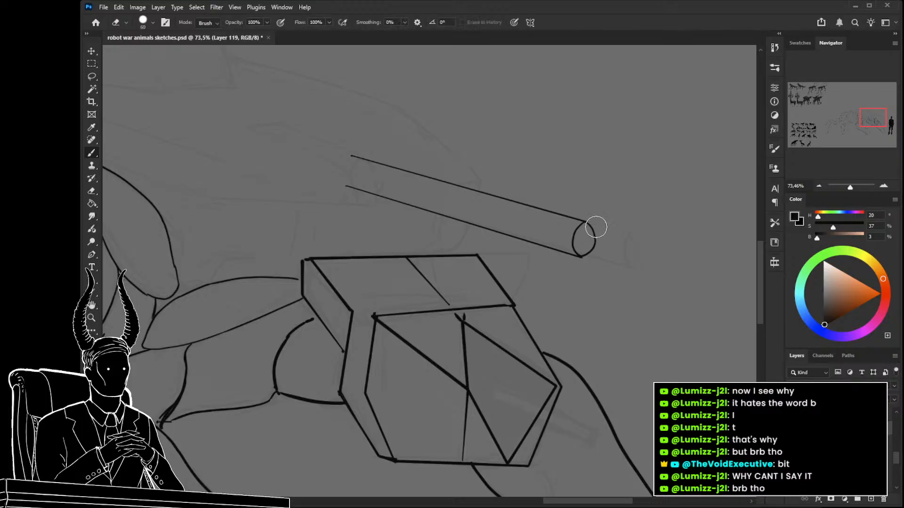
{"action": "left_click", "coordinate": [588, 257]}
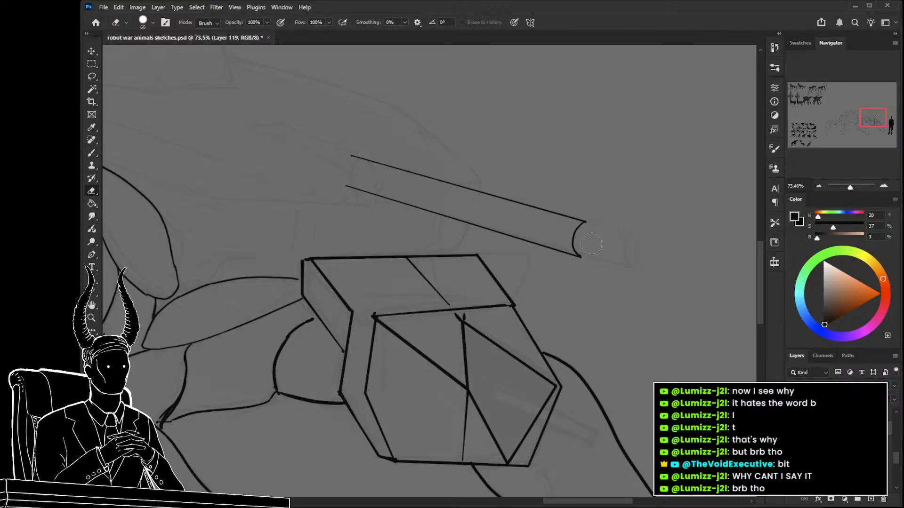
{"action": "key", "text": "b"}
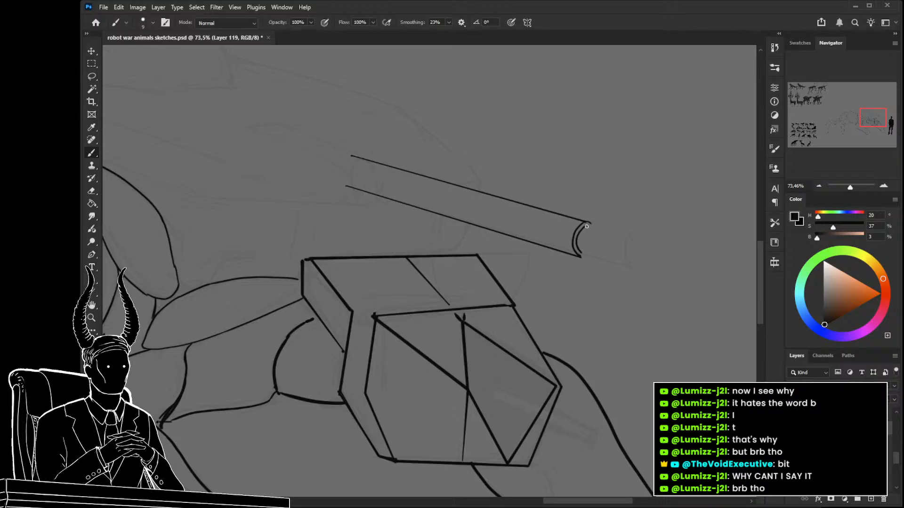
Draw two straight parallel lines forward from the rim as a thinner tube and close the rim's lower edge.
{"action": "left_click", "coordinate": [673, 255], "text": "shift"}
{"action": "key", "text": "ctrl+z"}
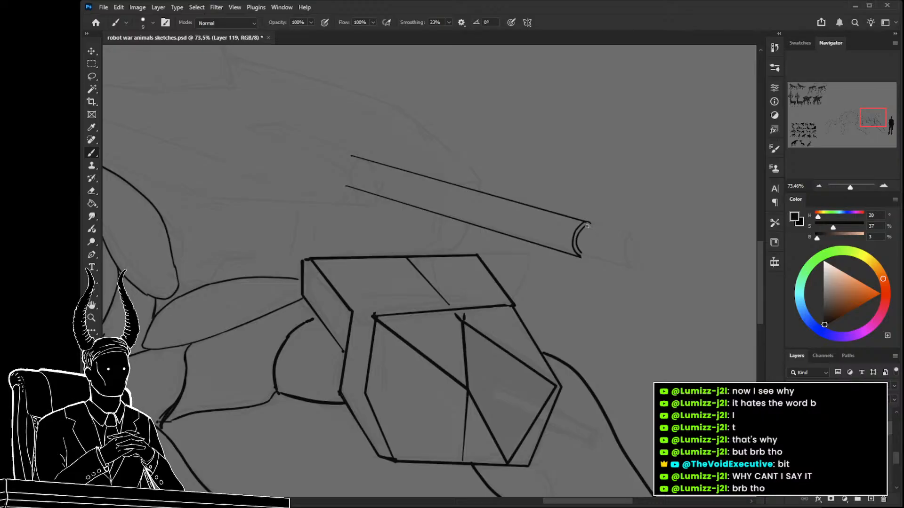
{"action": "left_click", "coordinate": [694, 255], "text": "shift"}
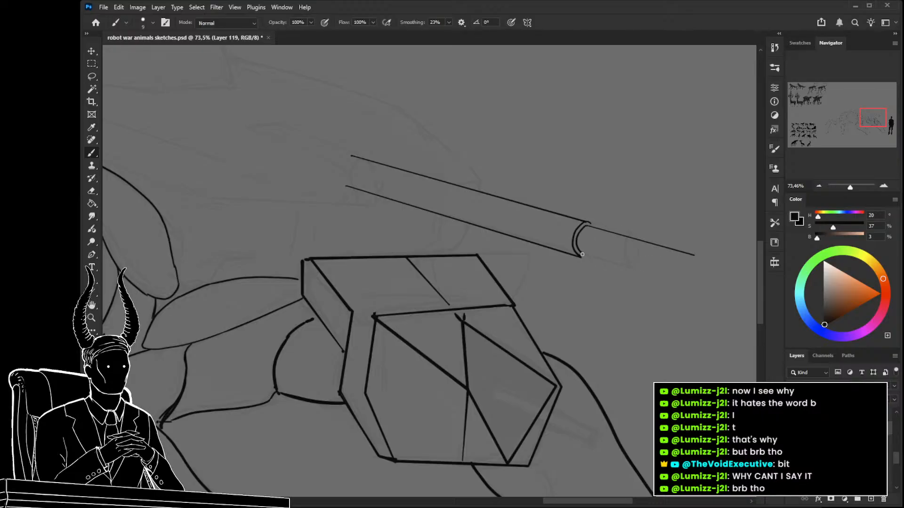
{"action": "left_click", "coordinate": [689, 281], "text": "shift"}
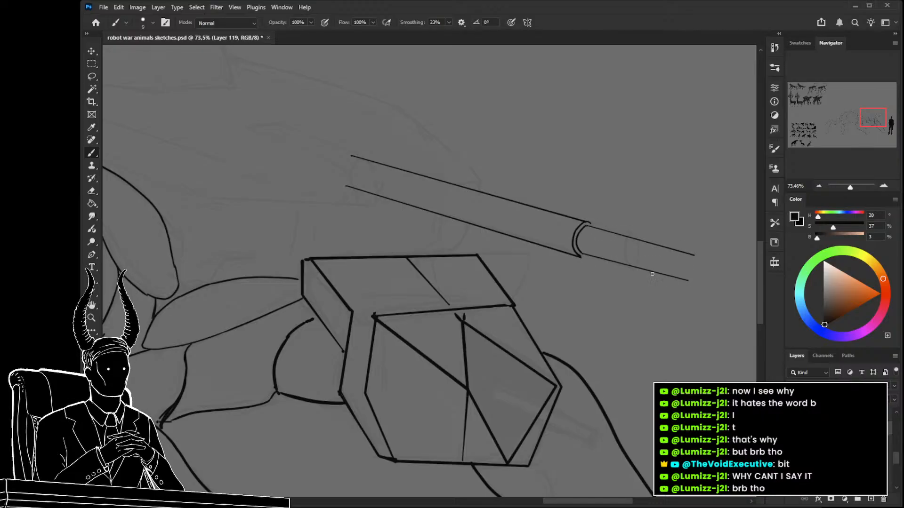
{"action": "left_click_drag", "start_coordinate": [580, 258], "coordinate": [585, 257]}
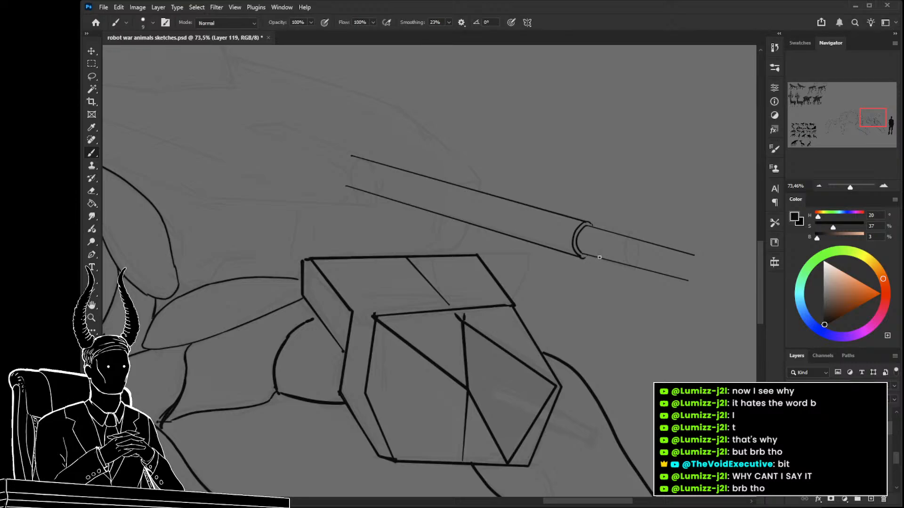
Close the thinner tube with an elliptical muzzle containing a smaller inner ellipse.
{"action": "left_click_drag", "start_coordinate": [696, 264], "coordinate": [640, 242]}
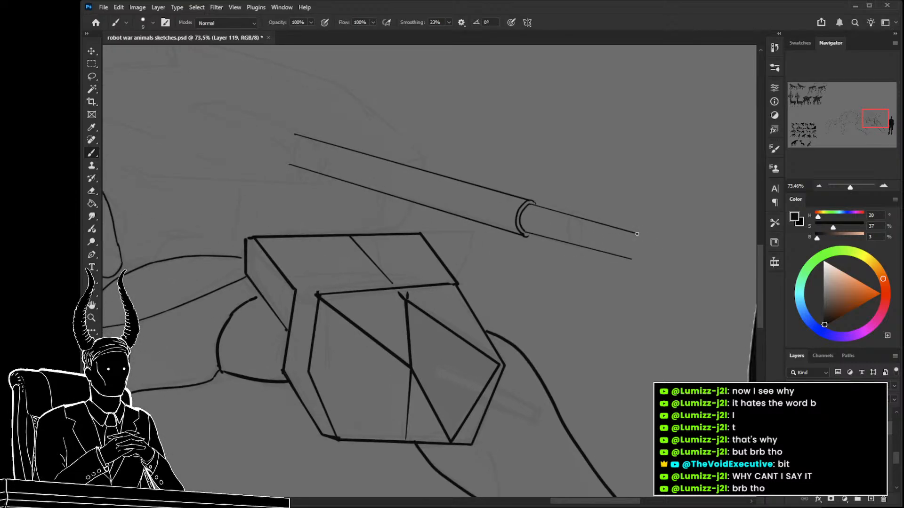
{"action": "key", "text": "ctrl+z"}
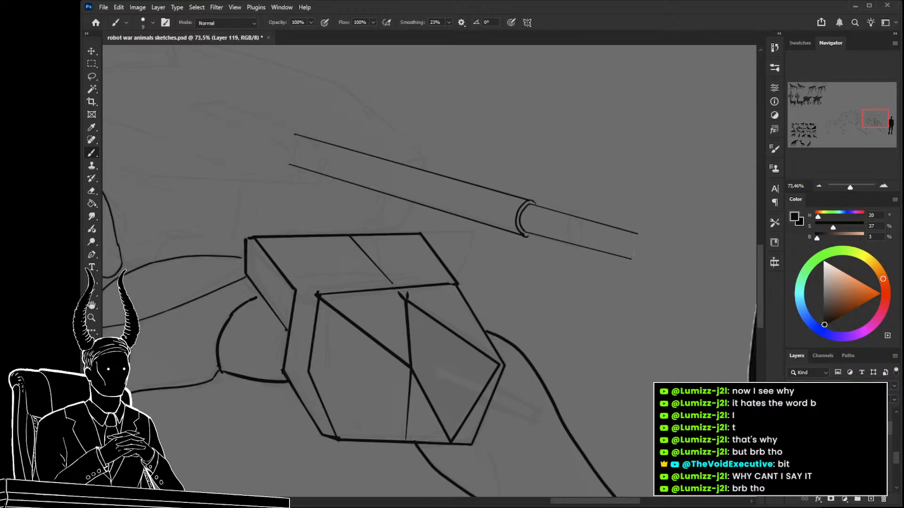
{"action": "left_click_drag", "start_coordinate": [631, 258], "coordinate": [638, 234]}
{"action": "left_click_drag", "start_coordinate": [641, 250], "coordinate": [639, 240]}
{"action": "mouse_move", "coordinate": [630, 260]}
{"action": "left_mouse_down"}
{"action": "mouse_move", "coordinate": [584, 274]}
{"action": "mouse_move", "coordinate": [636, 271]}
{"action": "mouse_move", "coordinate": [673, 284]}
{"action": "left_mouse_up"}
{"action": "key", "text": "z"}
{"action": "left_click_drag", "start_coordinate": [673, 284], "coordinate": [626, 291]}
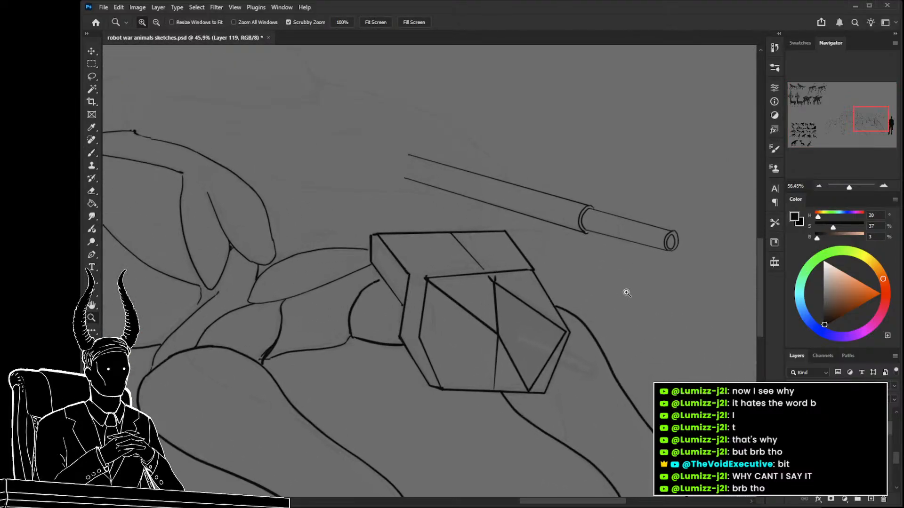
{"action": "key", "text": "b"}
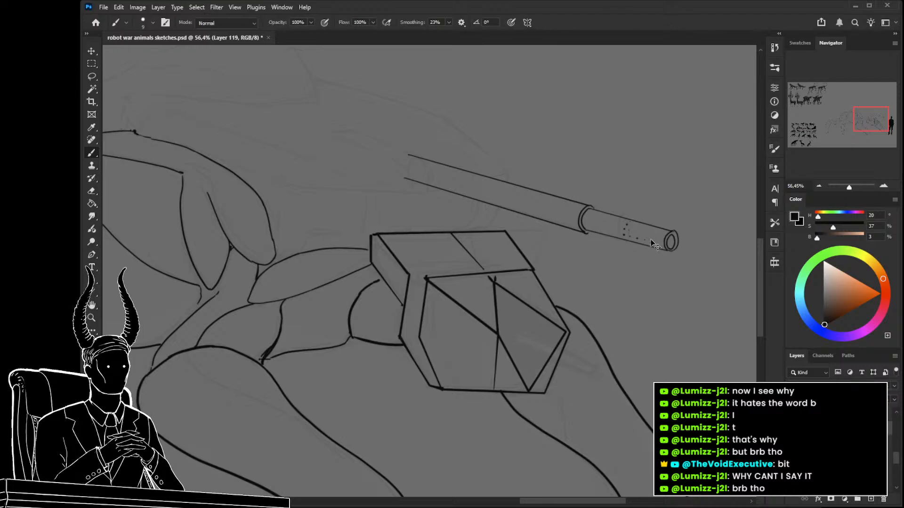
{"action": "key", "text": "ctrl+z"}
{"action": "mouse_move", "coordinate": [672, 232]}
{"action": "left_mouse_down"}
{"action": "mouse_move", "coordinate": [690, 264]}
{"action": "mouse_move", "coordinate": [503, 242]}
{"action": "left_mouse_up"}
{"action": "key", "text": "ctrl+z"}
Examine the gun-carrying quadruped in the finished reference designs for barrel details.
{"action": "left_click_drag", "start_coordinate": [344, 181], "coordinate": [427, 199]}
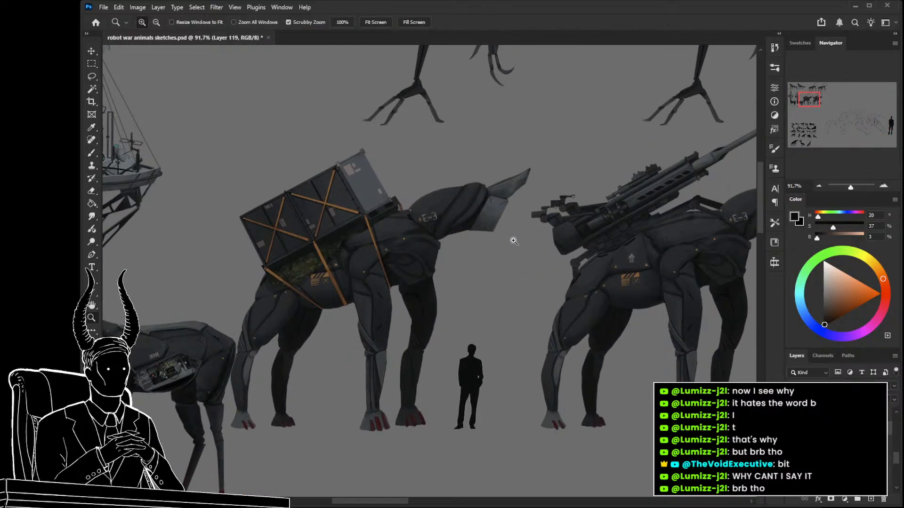
{"action": "left_click_drag", "start_coordinate": [529, 250], "coordinate": [437, 264]}
{"action": "left_click_drag", "start_coordinate": [702, 341], "coordinate": [460, 289]}
{"action": "left_click_drag", "start_coordinate": [660, 301], "coordinate": [709, 318]}
{"action": "mouse_move", "coordinate": [606, 285]}
{"action": "left_mouse_down"}
{"action": "mouse_move", "coordinate": [575, 276]}
{"action": "mouse_move", "coordinate": [611, 294]}
{"action": "mouse_move", "coordinate": [556, 267]}
{"action": "left_mouse_up"}
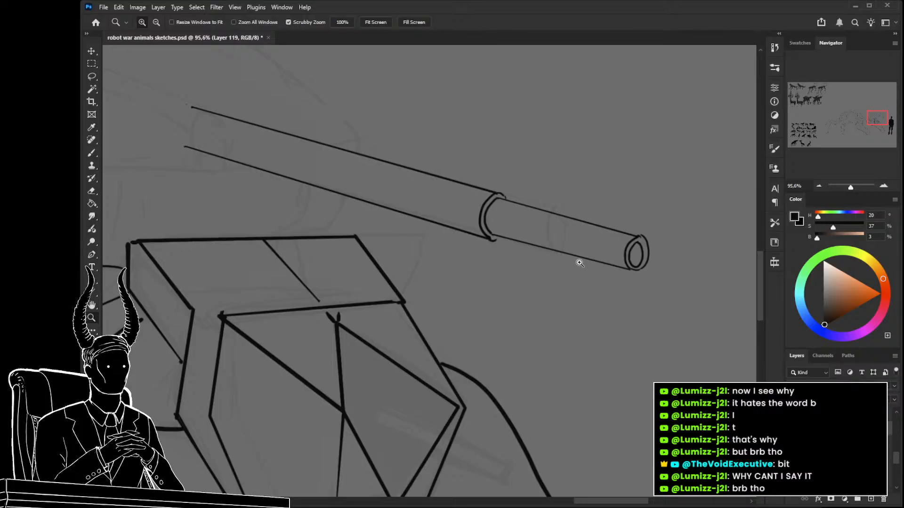
Try a curved ring line across the thinner tube on a new layer, and discard that layer.
{"action": "key", "text": "b"}
{"action": "left_click", "coordinate": [870, 499]}
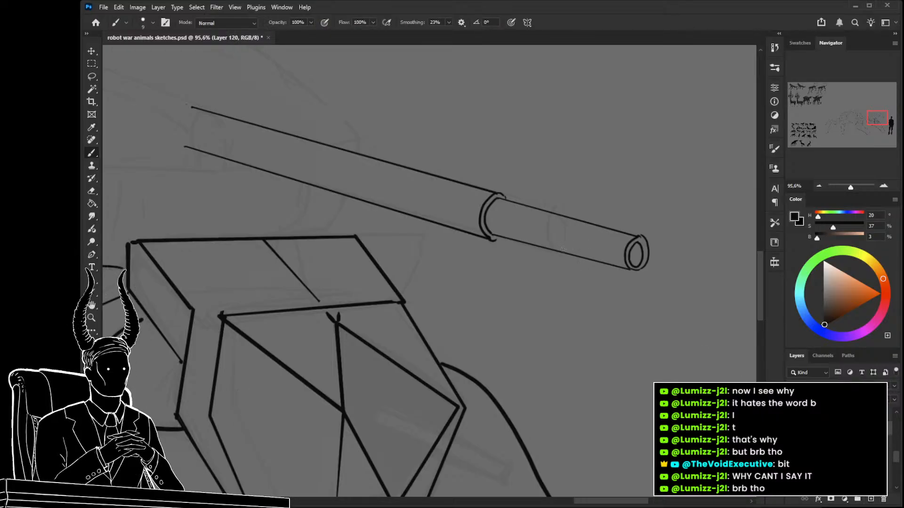
{"action": "left_click_drag", "start_coordinate": [562, 251], "coordinate": [575, 221]}
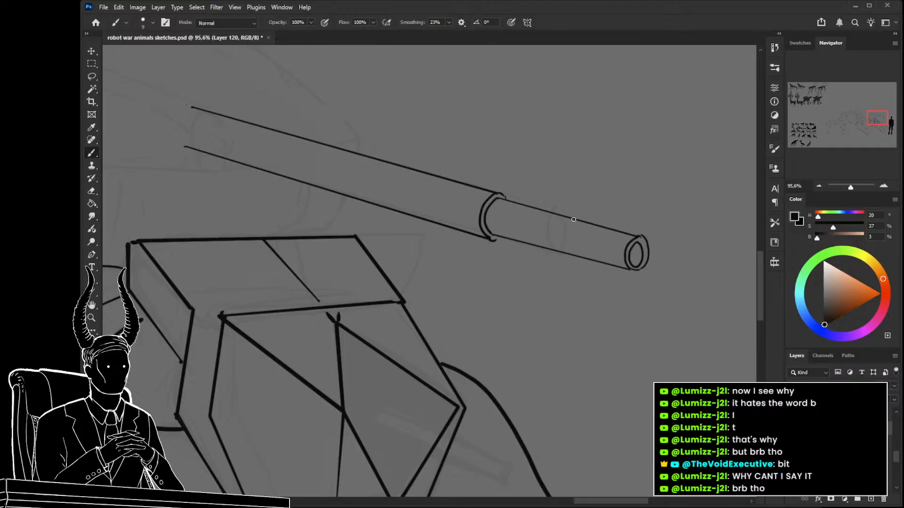
{"action": "key", "text": "z"}
{"action": "left_click_drag", "start_coordinate": [594, 234], "coordinate": [560, 235]}
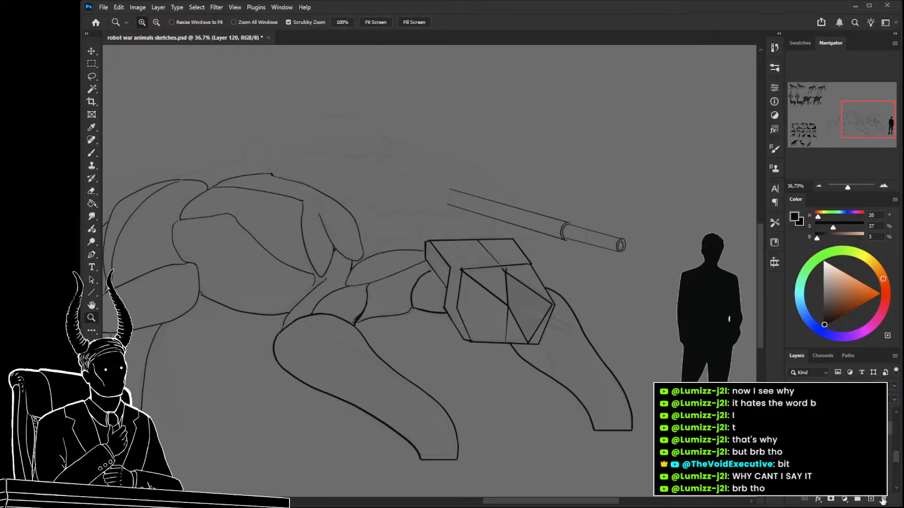
{"action": "key", "text": "alt+bracketleft"}
Select the thinner front section of the barrel and adjust it with a free transform.
{"action": "left_click_drag", "start_coordinate": [398, 216], "coordinate": [507, 275]}
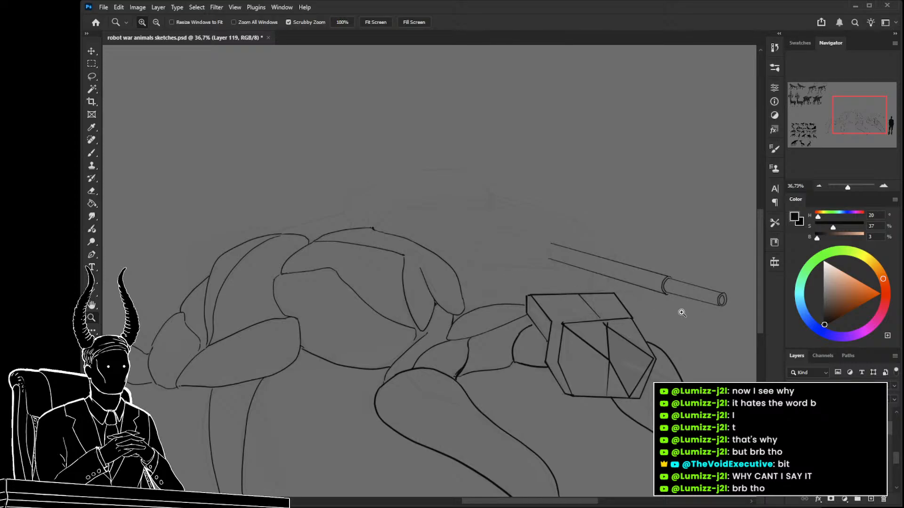
{"action": "key", "text": "l"}
{"action": "mouse_move", "coordinate": [713, 318]}
{"action": "left_mouse_down"}
{"action": "mouse_move", "coordinate": [742, 309]}
{"action": "mouse_move", "coordinate": [707, 281]}
{"action": "mouse_move", "coordinate": [666, 281]}
{"action": "mouse_move", "coordinate": [684, 308]}
{"action": "mouse_move", "coordinate": [748, 304]}
{"action": "left_mouse_up"}
{"action": "key", "text": "ctrl+t"}
{"action": "key", "text": "Return"}
{"action": "key", "text": "ctrl+d"}
{"action": "left_click_drag", "start_coordinate": [510, 239], "coordinate": [544, 244]}
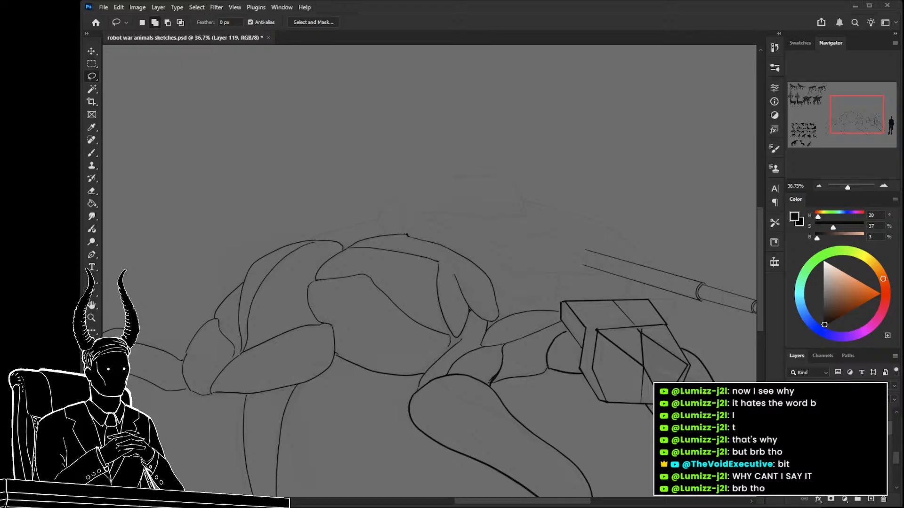
{"action": "mouse_move", "coordinate": [575, 258]}
{"action": "left_mouse_down"}
{"action": "mouse_move", "coordinate": [588, 246]}
{"action": "mouse_move", "coordinate": [574, 251]}
{"action": "left_mouse_up"}
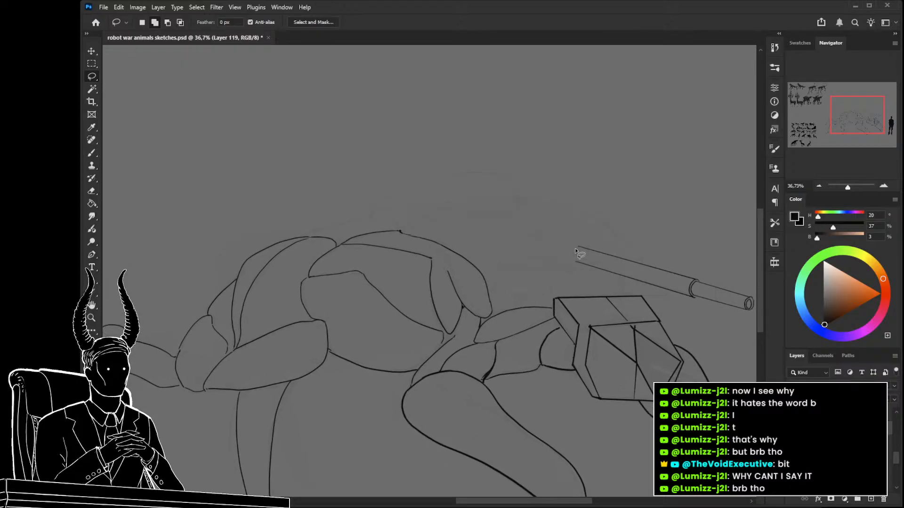
{"action": "key", "text": "b"}
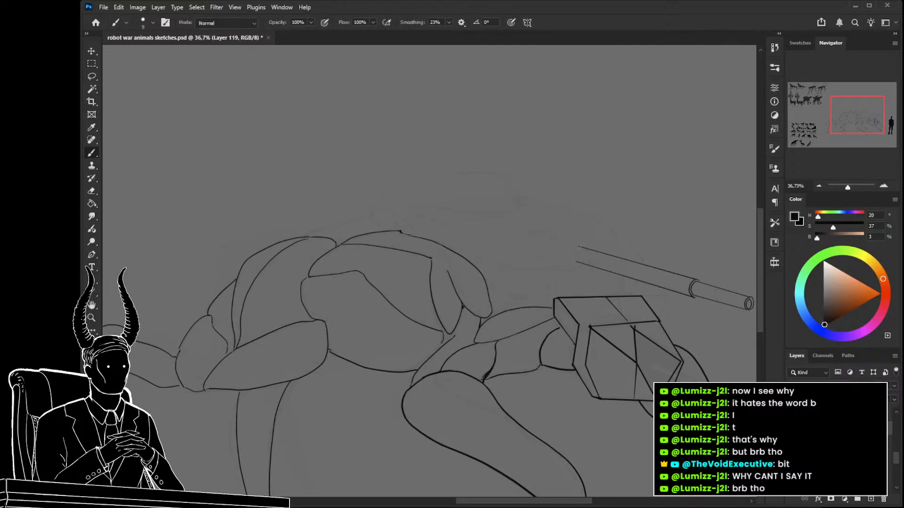
{"action": "key", "text": "ctrl+z"}
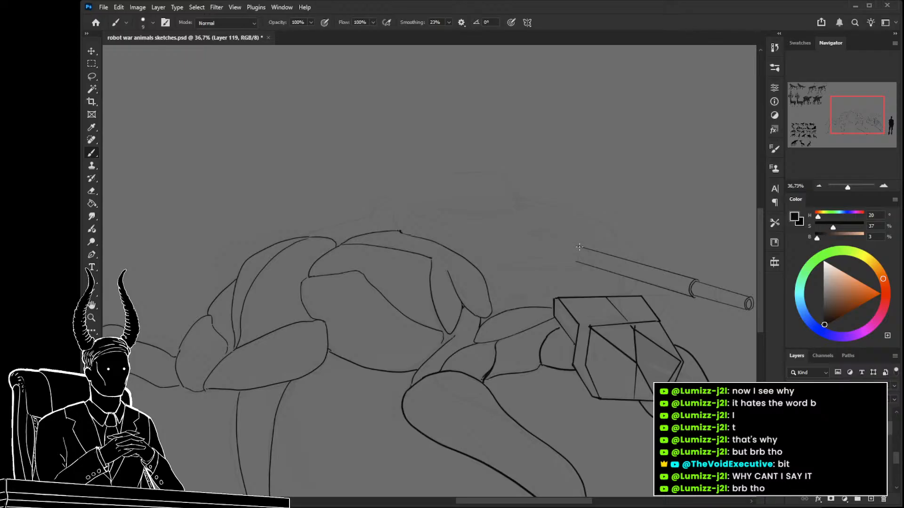
{"action": "left_click_drag", "start_coordinate": [574, 243], "coordinate": [613, 254]}
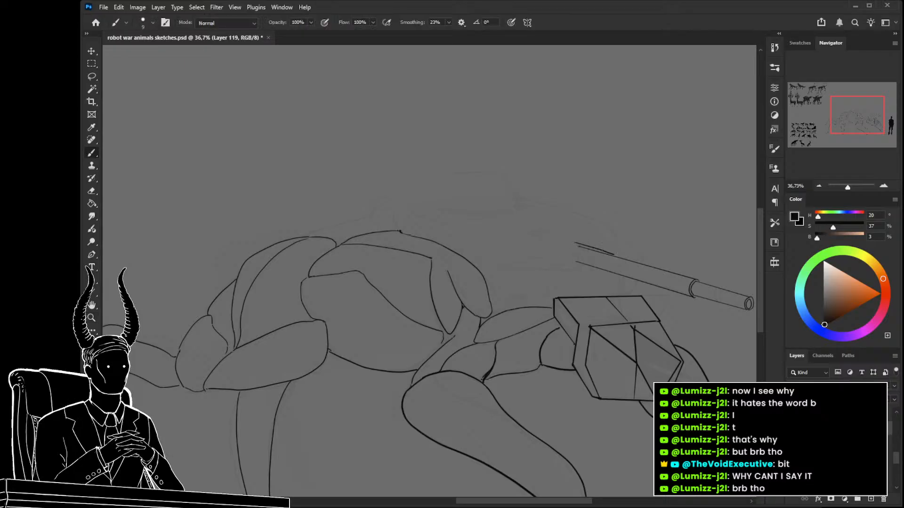
Extend the barrel's upper line rearward and outline a narrow four-sided slot around the barrel's rear end with straight strokes.
{"action": "scroll", "coordinate": [592, 240], "scroll_direction": "up", "scroll_amount": 3, "text": "alt"}
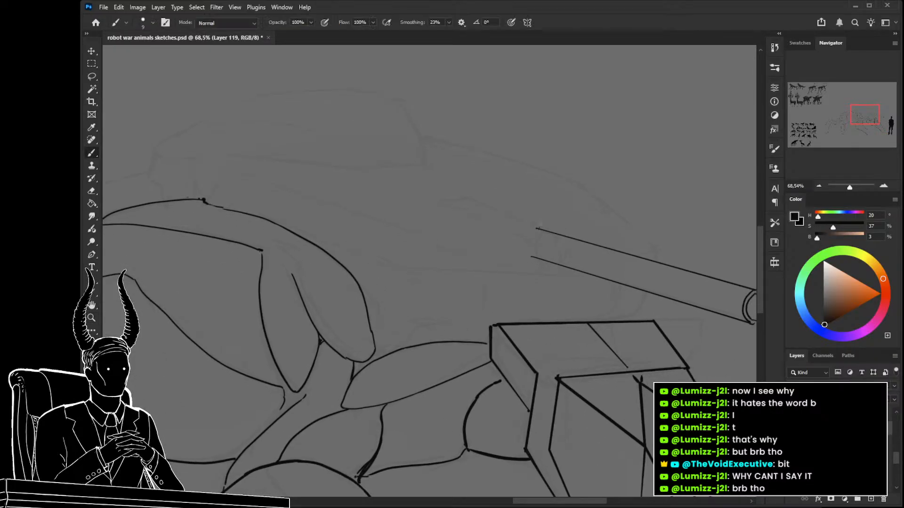
{"action": "left_click", "coordinate": [497, 218], "text": "shift"}
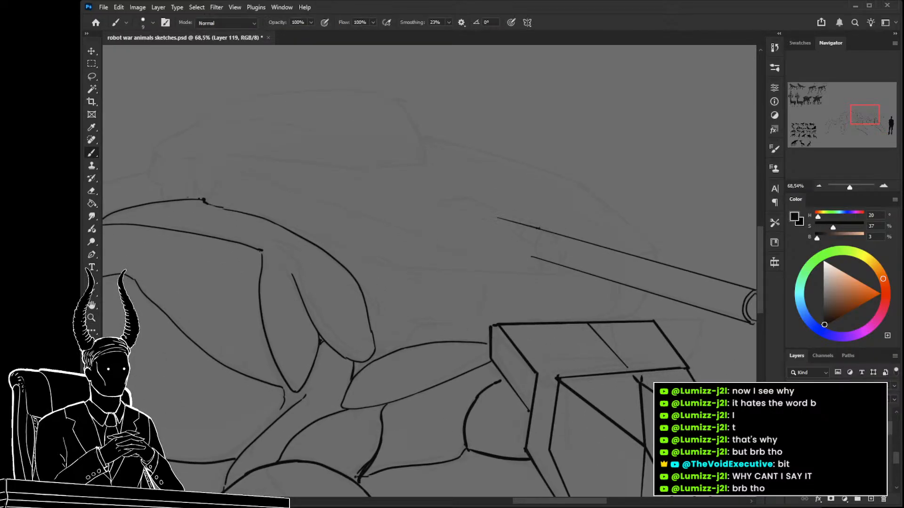
{"action": "left_click", "coordinate": [470, 198], "text": "shift"}
{"action": "left_click", "coordinate": [435, 197], "text": "shift"}
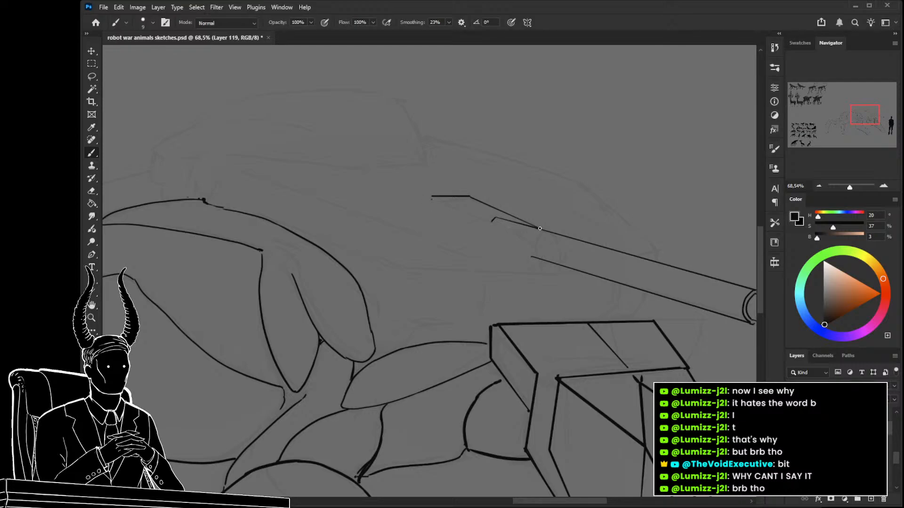
{"action": "left_click_drag", "start_coordinate": [536, 228], "coordinate": [505, 227]}
{"action": "left_click", "coordinate": [431, 198], "text": "shift"}
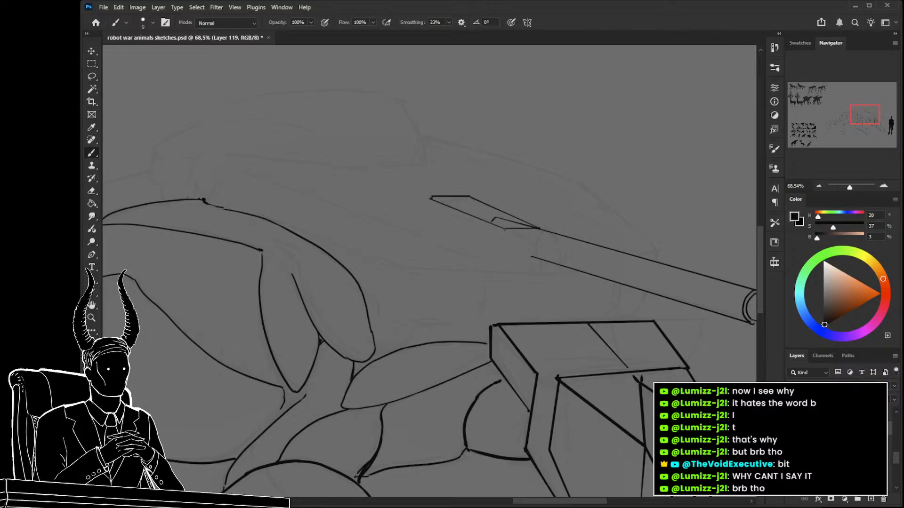
Draw a slanted edge and short vertical corner at the barrel's rear end, and erase the overlapping line inside the slot.
{"action": "left_click_drag", "start_coordinate": [505, 230], "coordinate": [530, 253]}
{"action": "key", "text": "ctrl+z"}
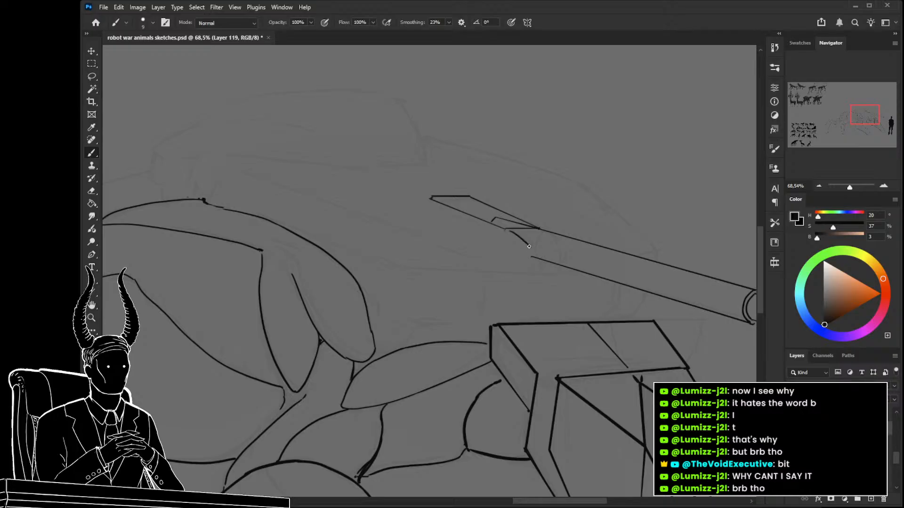
{"action": "key", "text": "ctrl+z"}
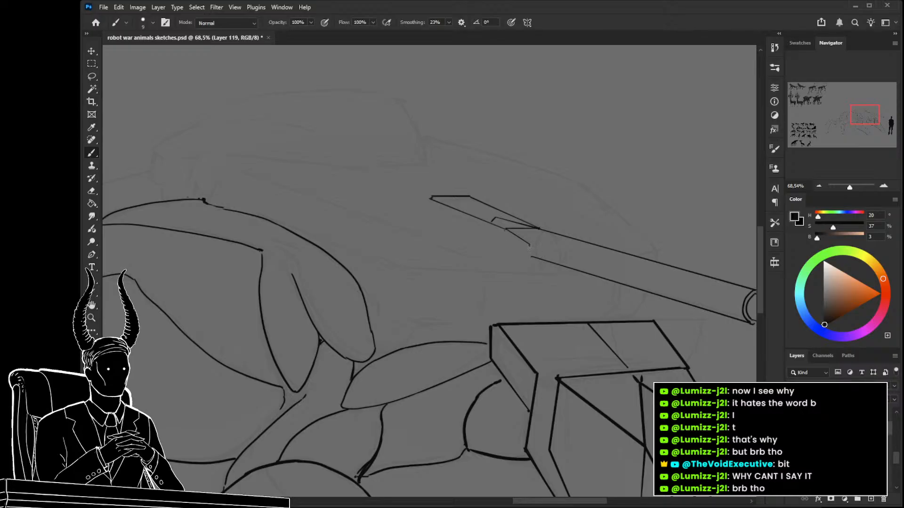
{"action": "left_click_drag", "start_coordinate": [530, 246], "coordinate": [531, 270]}
{"action": "key", "text": "e"}
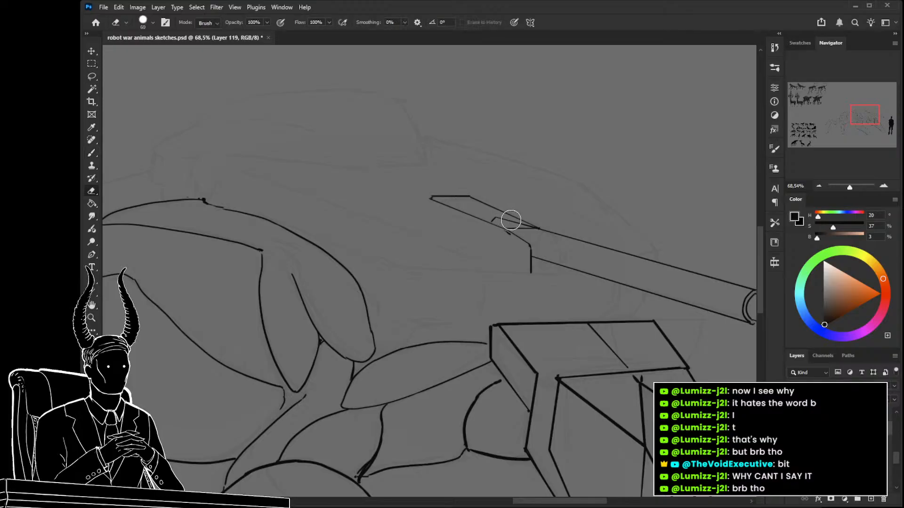
{"action": "key", "text": "bracketleft"}
{"action": "key", "text": "b"}
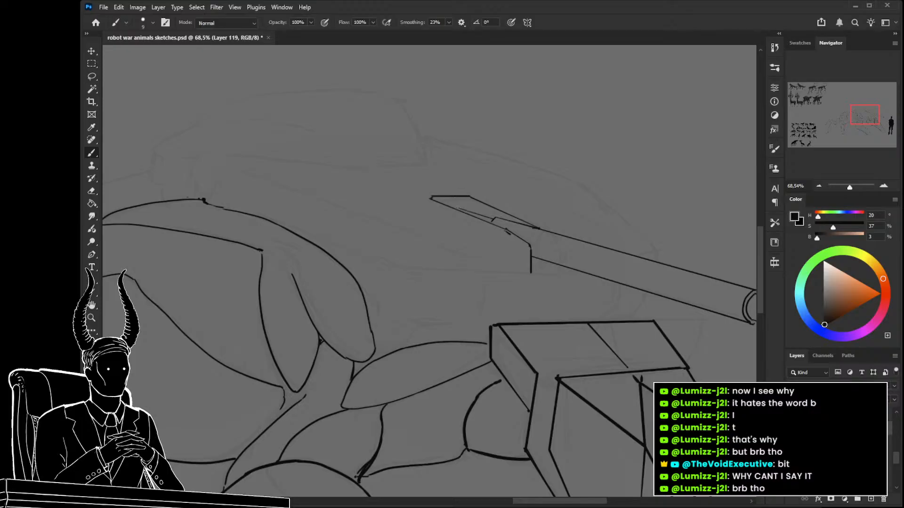
{"action": "key", "text": "z"}
{"action": "left_click_drag", "start_coordinate": [454, 228], "coordinate": [398, 229]}
{"action": "mouse_move", "coordinate": [454, 228]}
{"action": "left_mouse_down"}
{"action": "mouse_move", "coordinate": [518, 259]}
{"action": "mouse_move", "coordinate": [522, 292]}
{"action": "mouse_move", "coordinate": [496, 287]}
{"action": "mouse_move", "coordinate": [504, 288]}
{"action": "left_mouse_up"}
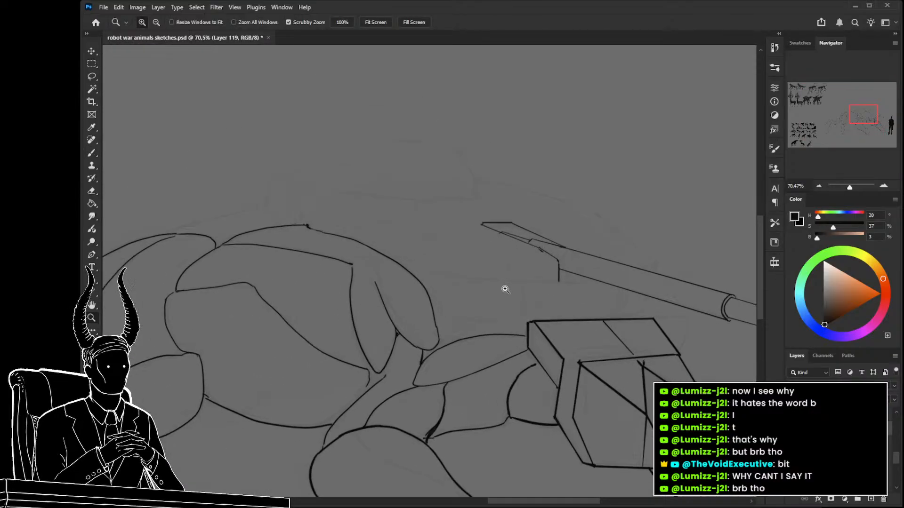
{"action": "left_click_drag", "start_coordinate": [447, 232], "coordinate": [478, 258]}
{"action": "key", "text": "b"}
{"action": "mouse_move", "coordinate": [426, 199]}
{"action": "left_mouse_down"}
{"action": "mouse_move", "coordinate": [489, 199]}
{"action": "mouse_move", "coordinate": [524, 230]}
{"action": "mouse_move", "coordinate": [535, 259]}
{"action": "mouse_move", "coordinate": [459, 239]}
{"action": "left_mouse_up"}
Draw the four-sided front face of a raised turret box above and behind the barrel, with a slanted edge above it.
{"action": "key", "text": "z"}
{"action": "mouse_move", "coordinate": [287, 203]}
{"action": "left_mouse_down"}
{"action": "mouse_move", "coordinate": [395, 208]}
{"action": "mouse_move", "coordinate": [309, 204]}
{"action": "left_mouse_up"}
{"action": "mouse_move", "coordinate": [554, 260]}
{"action": "left_mouse_down"}
{"action": "mouse_move", "coordinate": [458, 238]}
{"action": "mouse_move", "coordinate": [593, 260]}
{"action": "left_mouse_up"}
{"action": "key", "text": "b"}
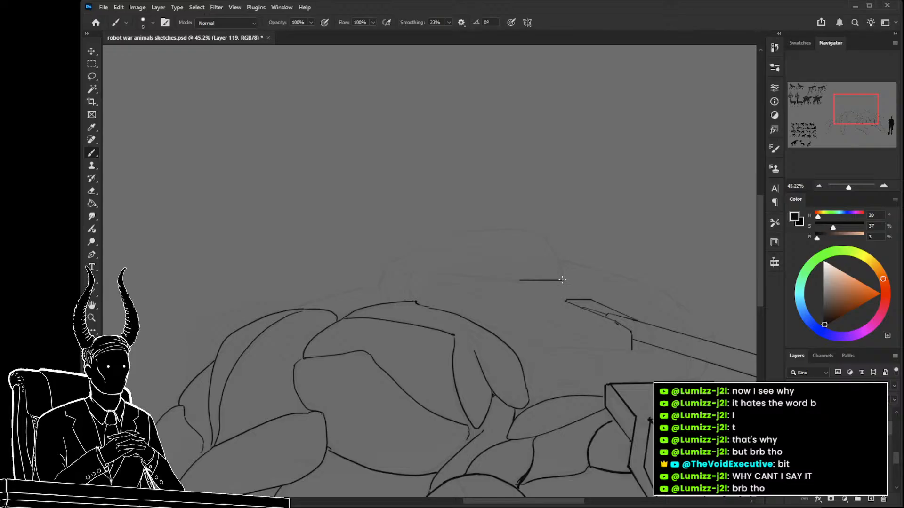
{"action": "left_click_drag", "start_coordinate": [562, 278], "coordinate": [554, 248]}
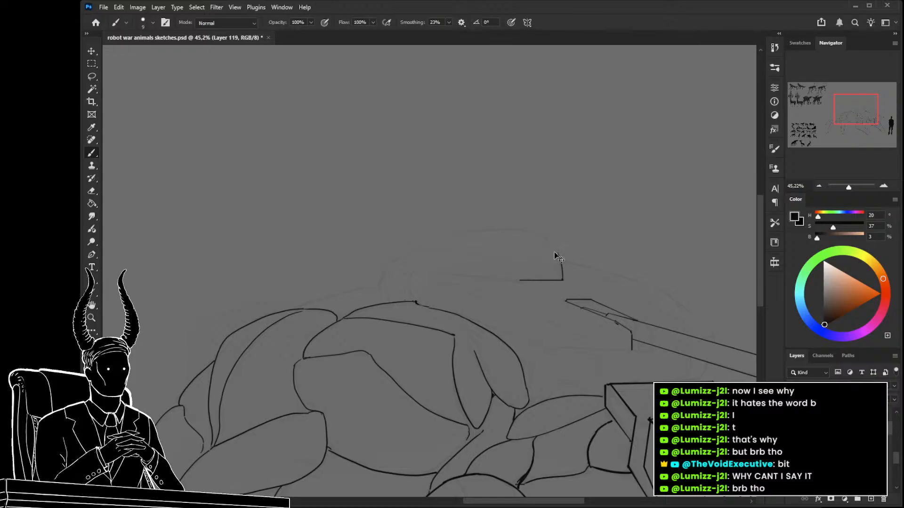
{"action": "key", "text": "ctrl+z"}
{"action": "mouse_move", "coordinate": [539, 231]}
{"action": "left_mouse_down"}
{"action": "mouse_move", "coordinate": [558, 252]}
{"action": "mouse_move", "coordinate": [505, 252]}
{"action": "mouse_move", "coordinate": [519, 281]}
{"action": "left_mouse_up"}
Draw the turret's flat roofline sloping down to a short vertical rear edge, and connect the roof to the box's front face.
{"action": "left_click_drag", "start_coordinate": [539, 232], "coordinate": [446, 232]}
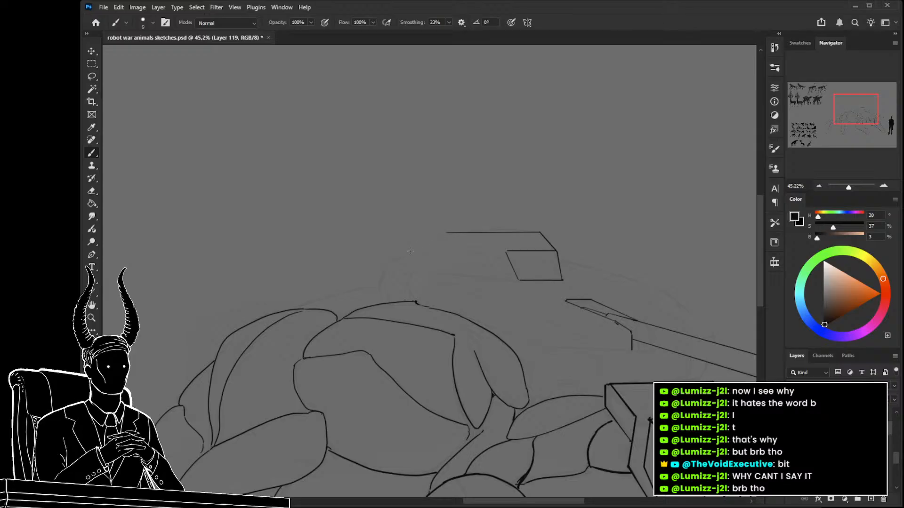
{"action": "left_click", "coordinate": [399, 257], "text": "shift"}
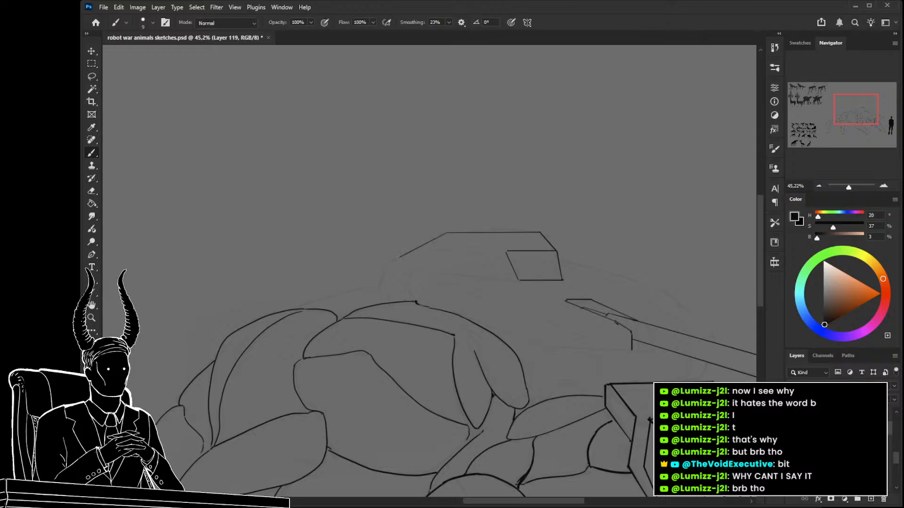
{"action": "key", "text": "ctrl+z"}
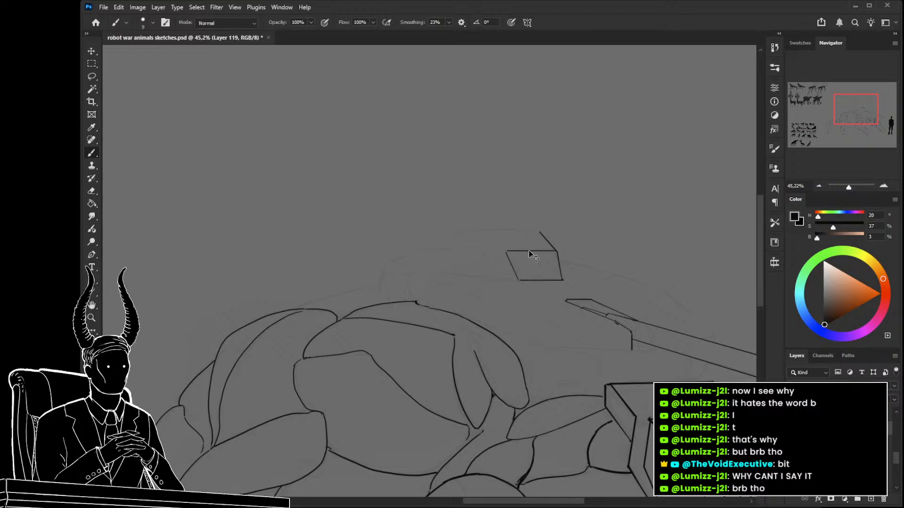
{"action": "key", "text": "ctrl+shift+z"}
{"action": "key", "text": "ctrl+shift+z"}
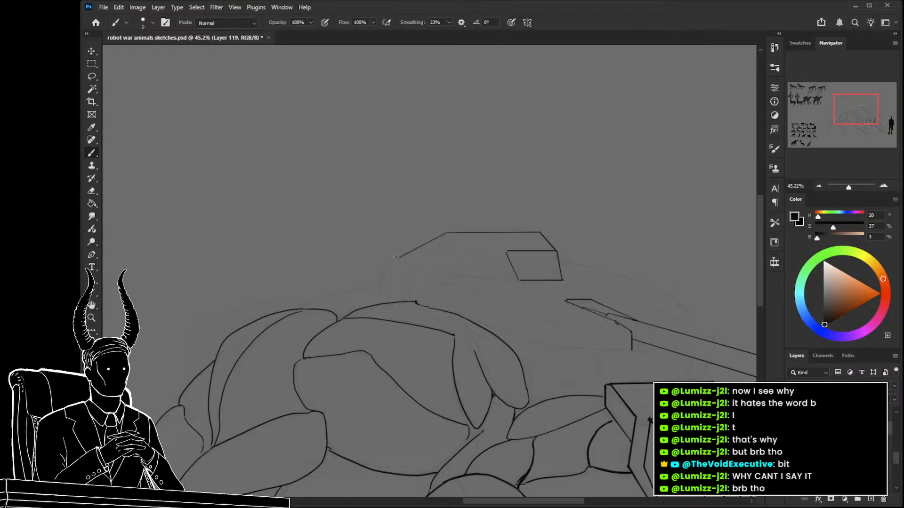
{"action": "key", "text": "ctrl+z"}
{"action": "left_click", "coordinate": [382, 269], "text": "shift"}
{"action": "left_click_drag", "start_coordinate": [380, 281], "coordinate": [381, 291]}
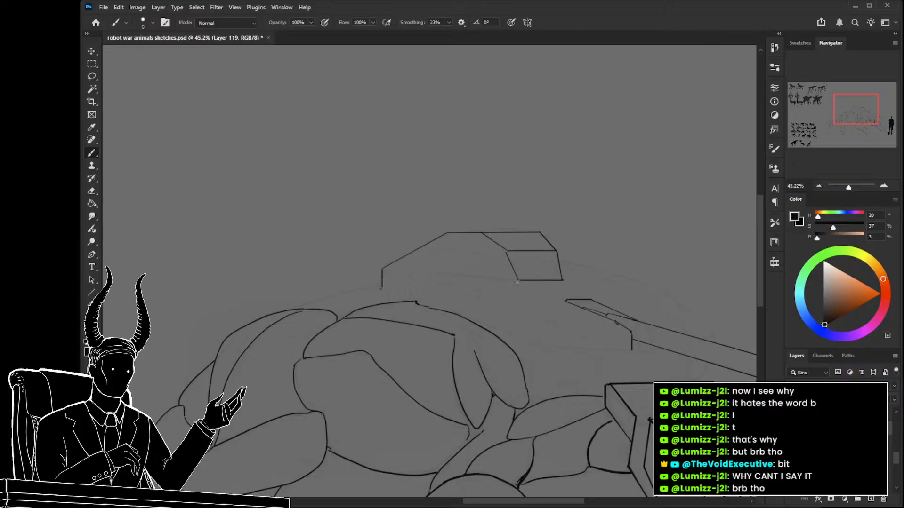
Add the turret's horizontal front edge beside the barrel, trying and removing straight side edges that run back to the rear corner.
{"action": "left_click_drag", "start_coordinate": [518, 280], "coordinate": [418, 268]}
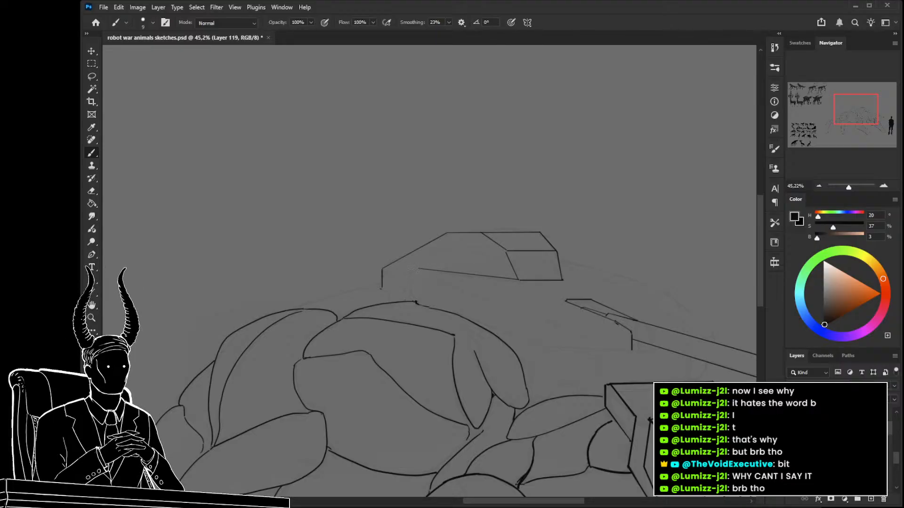
{"action": "key", "text": "ctrl+z"}
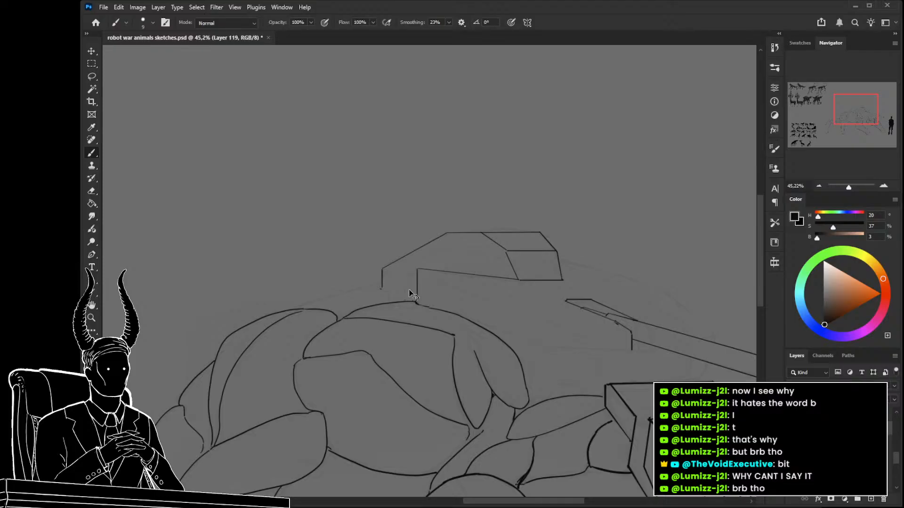
{"action": "key", "text": "ctrl+z"}
{"action": "mouse_move", "coordinate": [575, 333]}
{"action": "left_mouse_down"}
{"action": "mouse_move", "coordinate": [573, 347]}
{"action": "mouse_move", "coordinate": [382, 270]}
{"action": "left_mouse_up"}
{"action": "key", "text": "ctrl+z"}
{"action": "left_click_drag", "start_coordinate": [445, 292], "coordinate": [399, 288]}
{"action": "key", "text": "ctrl+z"}
{"action": "key", "text": "z"}
{"action": "mouse_move", "coordinate": [473, 289]}
{"action": "left_mouse_down"}
{"action": "mouse_move", "coordinate": [376, 264]}
{"action": "mouse_move", "coordinate": [562, 300]}
{"action": "left_mouse_up"}
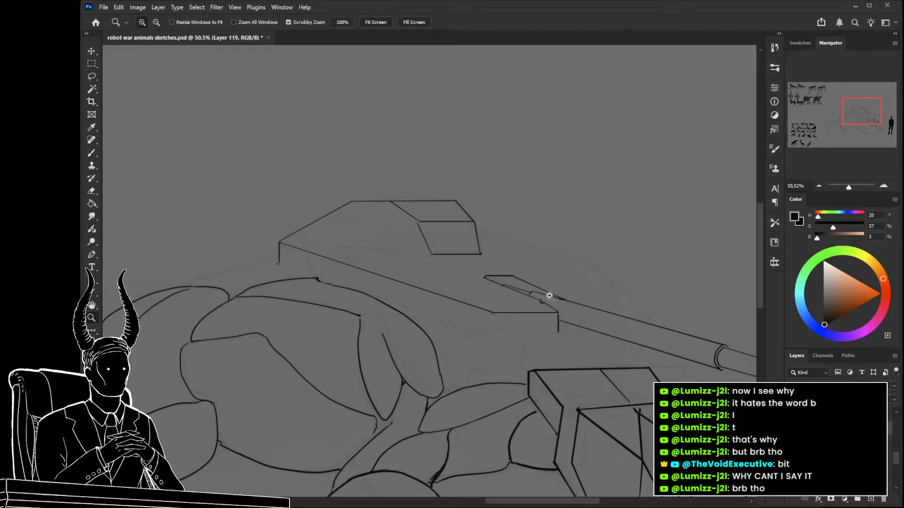
{"action": "key", "text": "ctrl+z"}
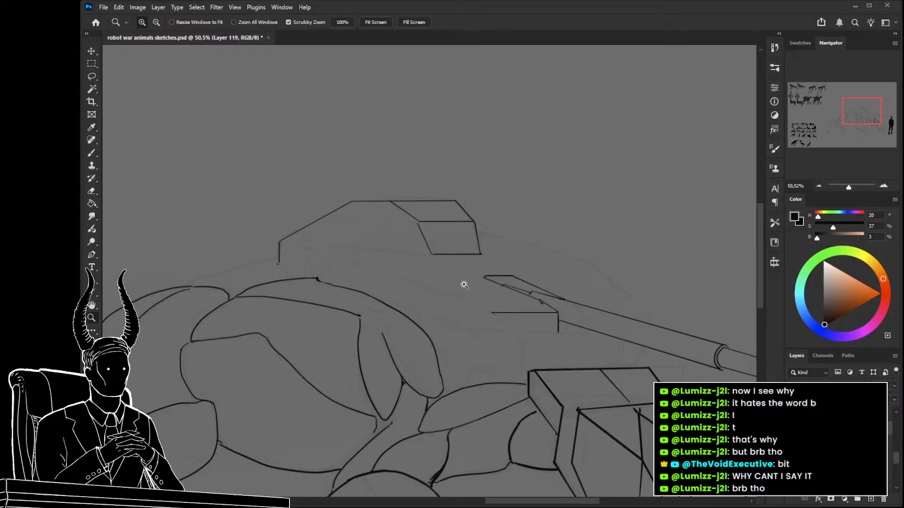
Draw the turret's near side as a bent edge from the front edge back to the rear corner, with a crease across the deck.
{"action": "key", "text": "b"}
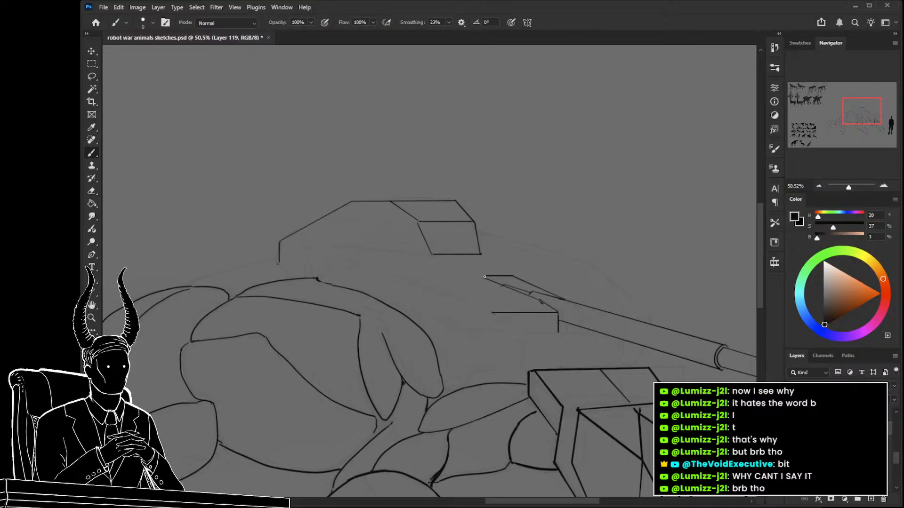
{"action": "left_click_drag", "start_coordinate": [419, 277], "coordinate": [493, 312]}
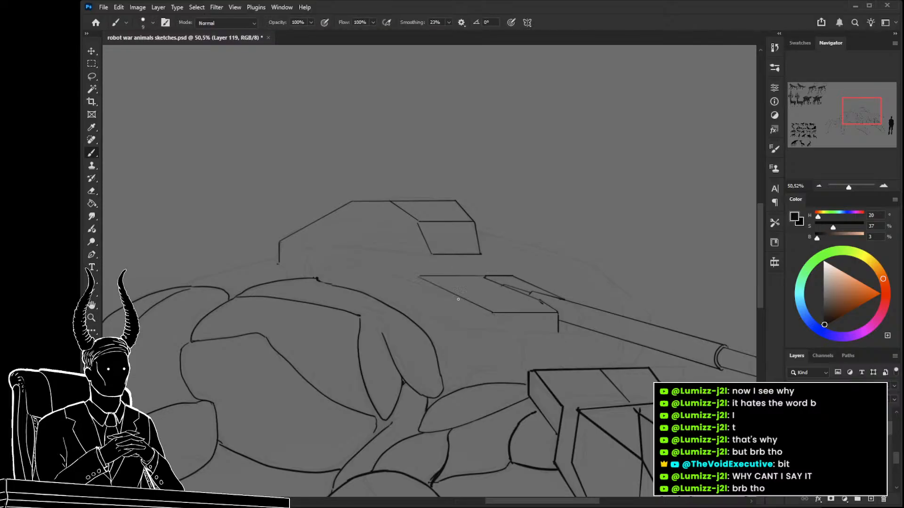
{"action": "left_click_drag", "start_coordinate": [280, 242], "coordinate": [419, 277]}
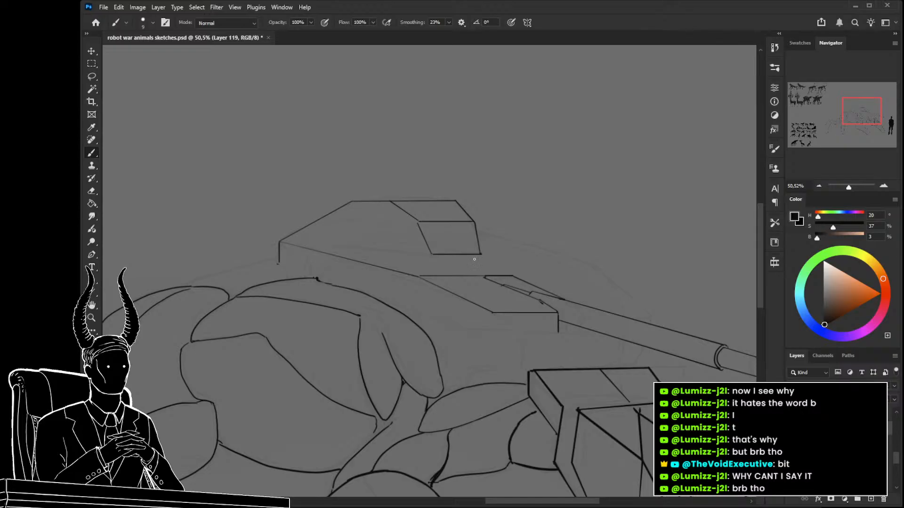
Extend the deck crease past the barrel and close the turret's far side with a slanted front corner and a rear-running edge.
{"action": "left_click_drag", "start_coordinate": [511, 276], "coordinate": [553, 276]}
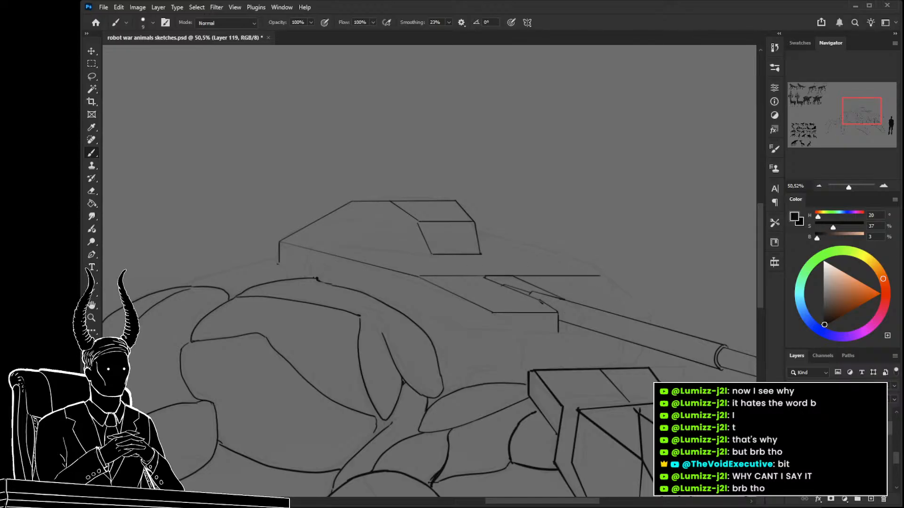
{"action": "mouse_move", "coordinate": [600, 277]}
{"action": "left_mouse_down"}
{"action": "mouse_move", "coordinate": [649, 313]}
{"action": "mouse_move", "coordinate": [628, 314]}
{"action": "left_mouse_up"}
{"action": "key", "text": "z"}
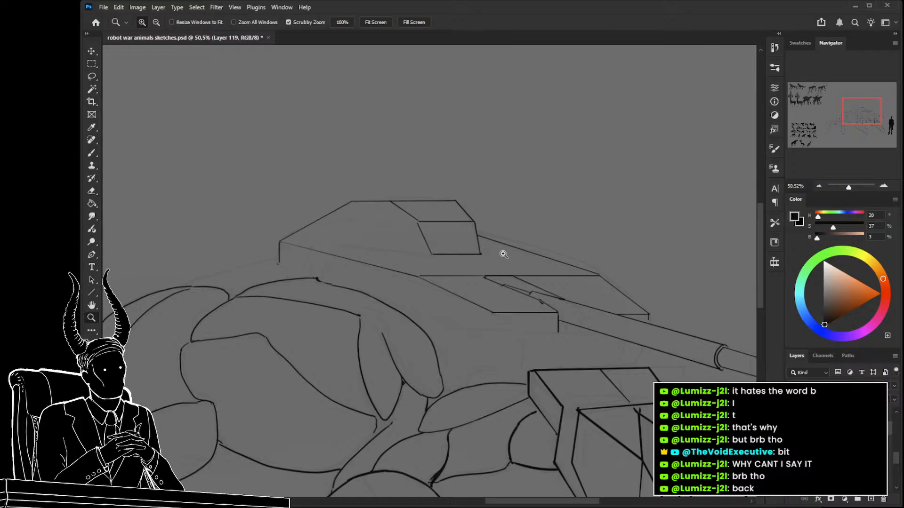
{"action": "mouse_move", "coordinate": [532, 332]}
{"action": "left_mouse_down"}
{"action": "mouse_move", "coordinate": [490, 331]}
{"action": "mouse_move", "coordinate": [515, 335]}
{"action": "mouse_move", "coordinate": [518, 308]}
{"action": "mouse_move", "coordinate": [575, 301]}
{"action": "left_mouse_up"}
{"action": "left_click_drag", "start_coordinate": [522, 208], "coordinate": [478, 210]}
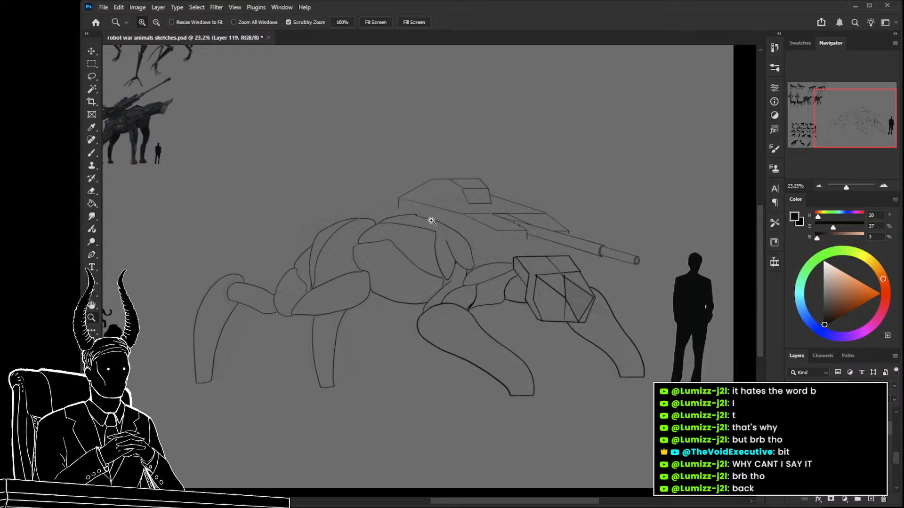
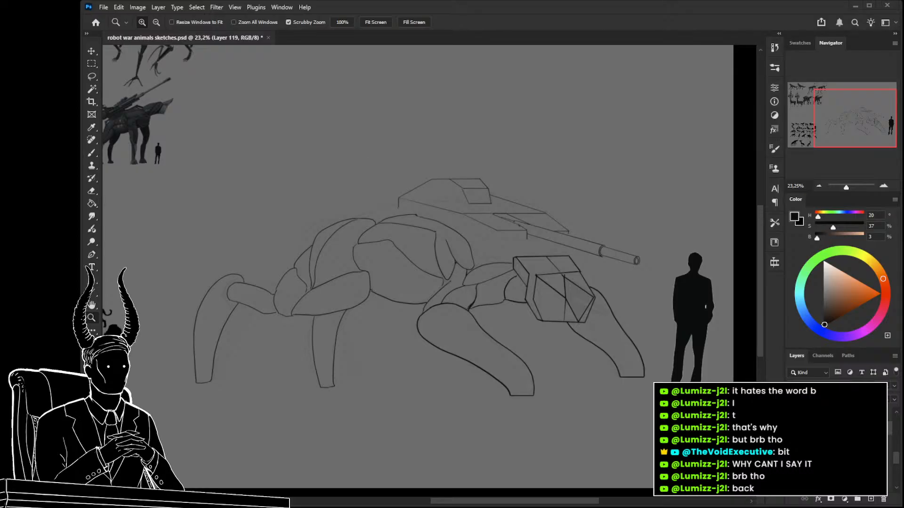
Draw a short horizontal edge beneath the barrel mount and a vertical edge running down from the turret's near front corner.
{"action": "key", "text": "alt"}
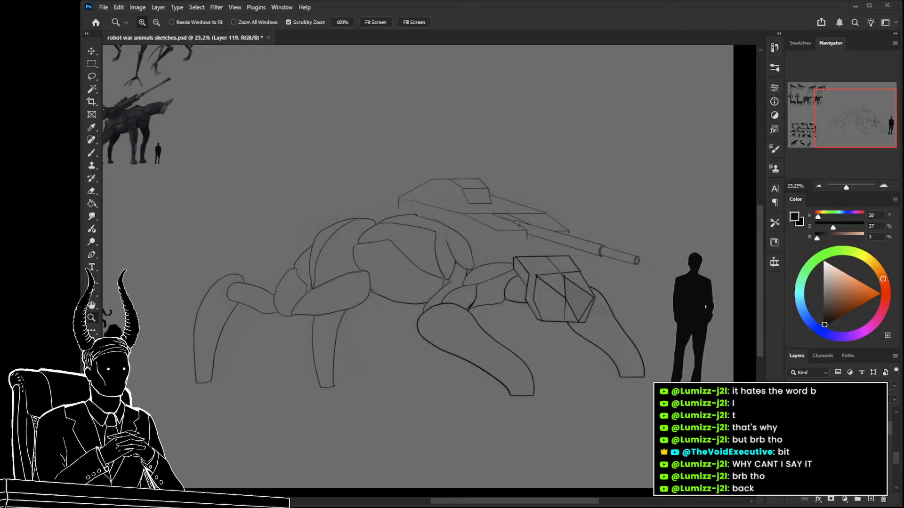
{"action": "left_click_drag", "start_coordinate": [534, 234], "coordinate": [580, 230]}
{"action": "key", "text": "b"}
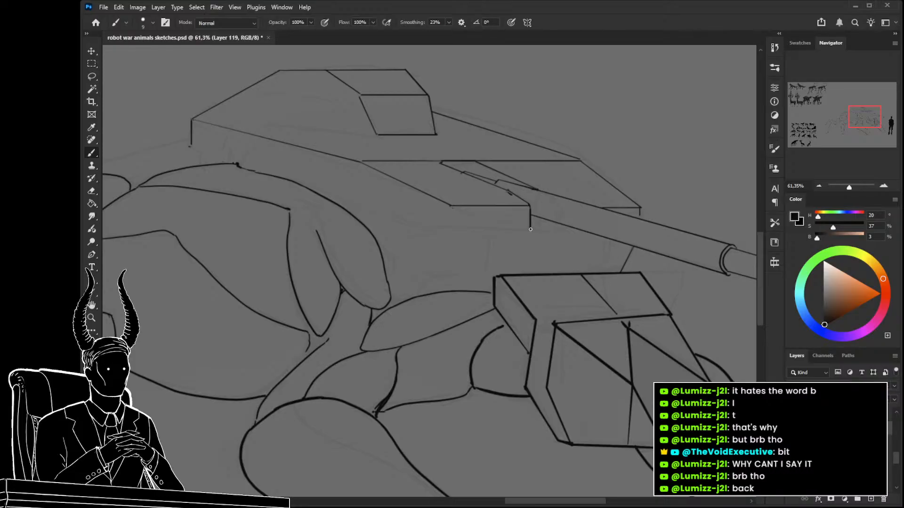
{"action": "left_click_drag", "start_coordinate": [530, 231], "coordinate": [560, 227]}
{"action": "left_click_drag", "start_coordinate": [449, 206], "coordinate": [449, 230]}
{"action": "left_click", "coordinate": [438, 291], "text": "shift"}
{"action": "left_click_drag", "start_coordinate": [440, 295], "coordinate": [512, 374]}
{"action": "left_click_drag", "start_coordinate": [489, 334], "coordinate": [420, 325]}
{"action": "left_click_drag", "start_coordinate": [431, 335], "coordinate": [534, 336]}
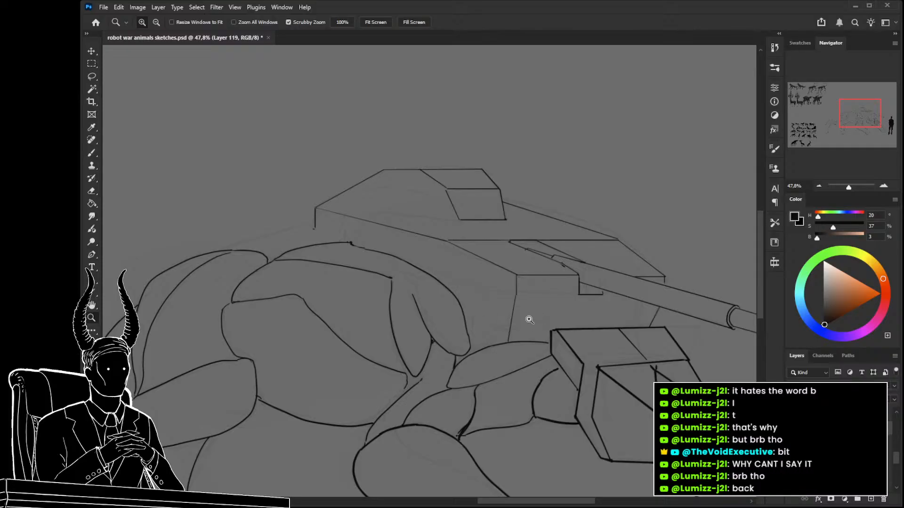
Round off the turret's roof peak and its upper rear corner.
{"action": "left_click_drag", "start_coordinate": [484, 323], "coordinate": [409, 308]}
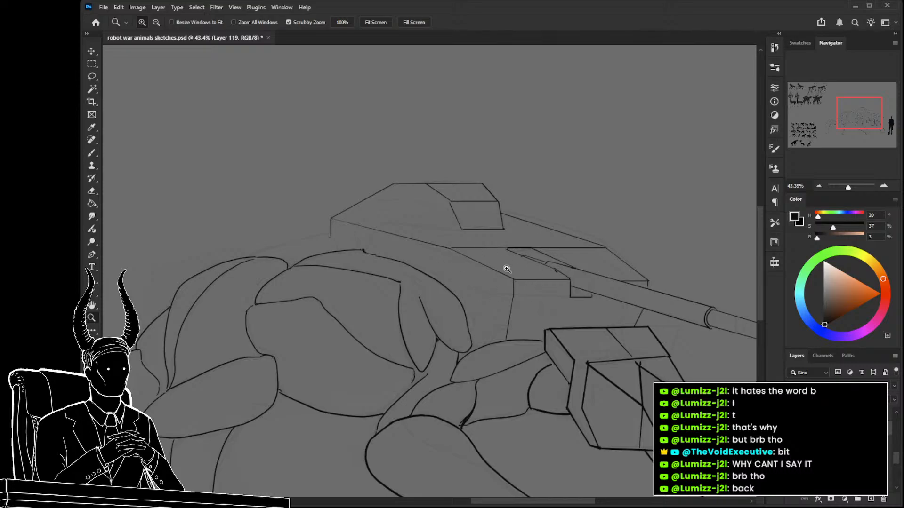
{"action": "left_click_drag", "start_coordinate": [442, 306], "coordinate": [385, 312]}
{"action": "left_click_drag", "start_coordinate": [441, 362], "coordinate": [322, 233]}
{"action": "left_click_drag", "start_coordinate": [565, 242], "coordinate": [522, 241]}
{"action": "left_click_drag", "start_coordinate": [399, 177], "coordinate": [455, 212]}
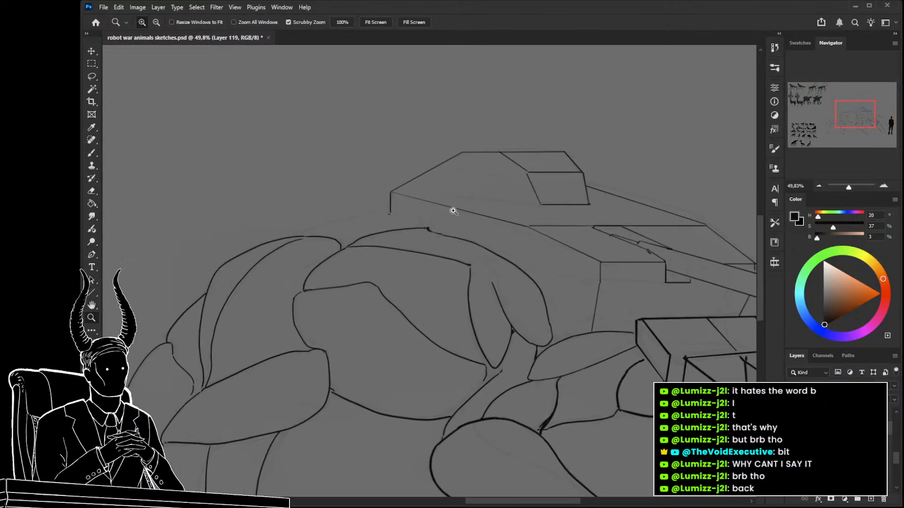
{"action": "mouse_move", "coordinate": [449, 181]}
{"action": "left_mouse_down"}
{"action": "mouse_move", "coordinate": [465, 160]}
{"action": "mouse_move", "coordinate": [461, 145]}
{"action": "mouse_move", "coordinate": [486, 142]}
{"action": "left_mouse_up"}
{"action": "key", "text": "b"}
{"action": "key", "text": "e"}
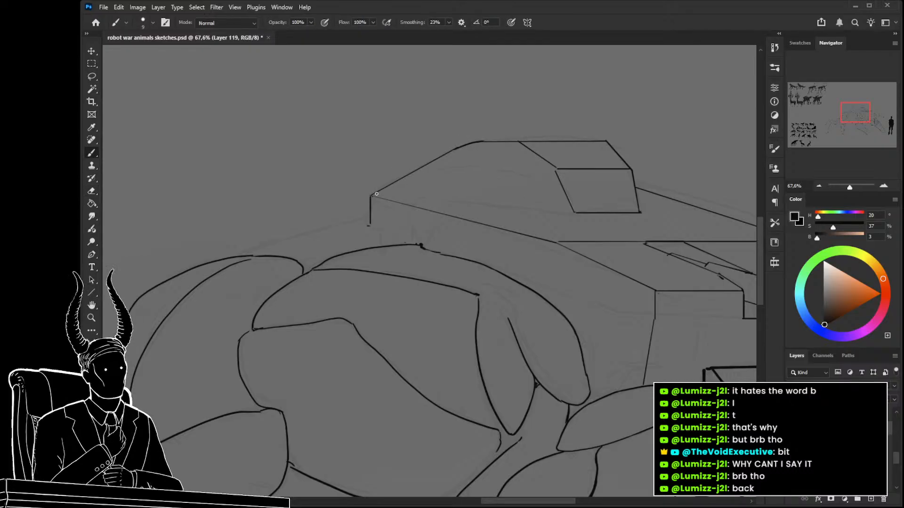
{"action": "left_click", "coordinate": [370, 197]}
{"action": "key", "text": "b"}
Erase the sharp joints along the turret's near deck edges and redraw the far side's corners rounded.
{"action": "key", "text": "z"}
{"action": "mouse_move", "coordinate": [382, 206]}
{"action": "left_mouse_down"}
{"action": "mouse_move", "coordinate": [350, 208]}
{"action": "mouse_move", "coordinate": [392, 210]}
{"action": "mouse_move", "coordinate": [375, 216]}
{"action": "mouse_move", "coordinate": [386, 219]}
{"action": "mouse_move", "coordinate": [485, 214]}
{"action": "mouse_move", "coordinate": [475, 218]}
{"action": "mouse_move", "coordinate": [508, 233]}
{"action": "left_mouse_up"}
{"action": "key", "text": "e"}
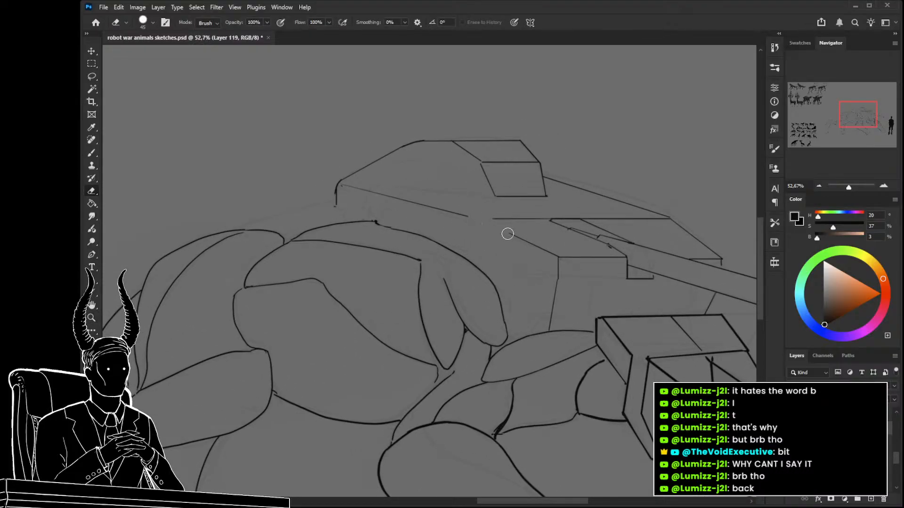
{"action": "left_click_drag", "start_coordinate": [562, 257], "coordinate": [562, 262]}
{"action": "key", "text": "b"}
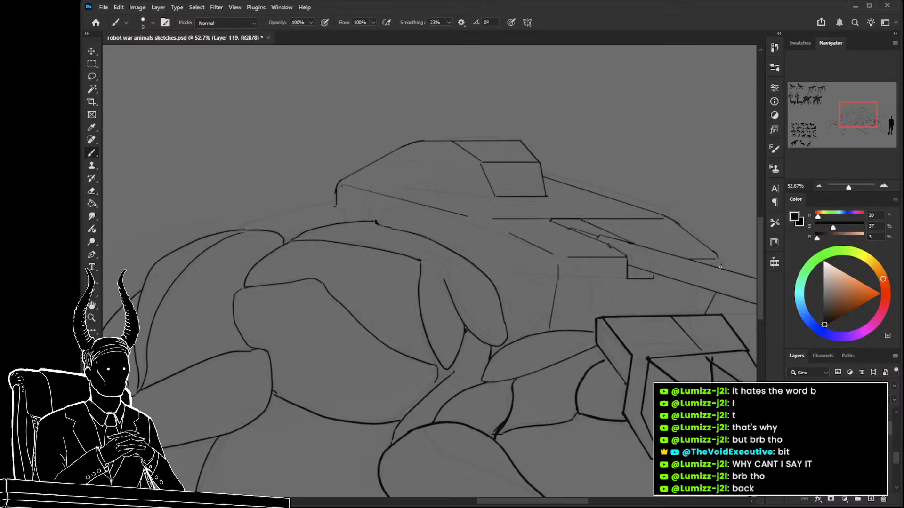
{"action": "left_click_drag", "start_coordinate": [485, 181], "coordinate": [476, 207]}
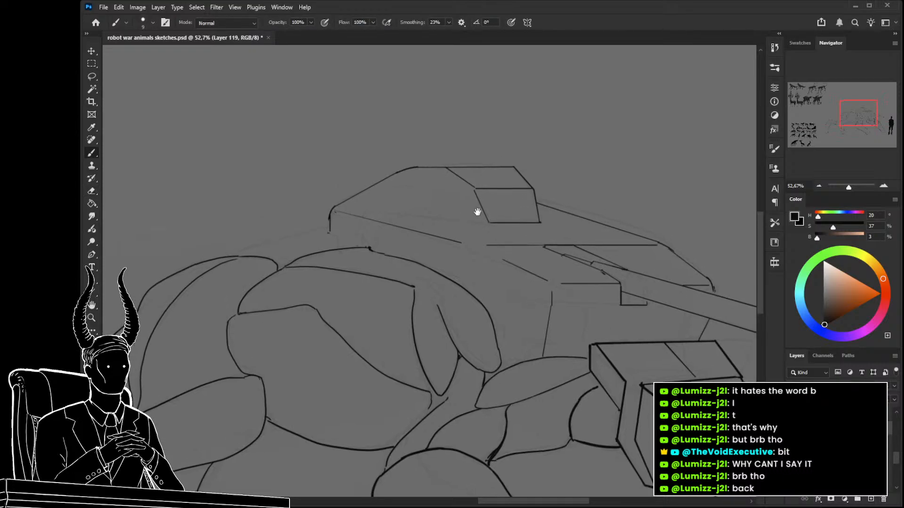
Soften the corners of the box on the turret roof by erasing the sharp joints and redrawing them.
{"action": "key", "text": "e"}
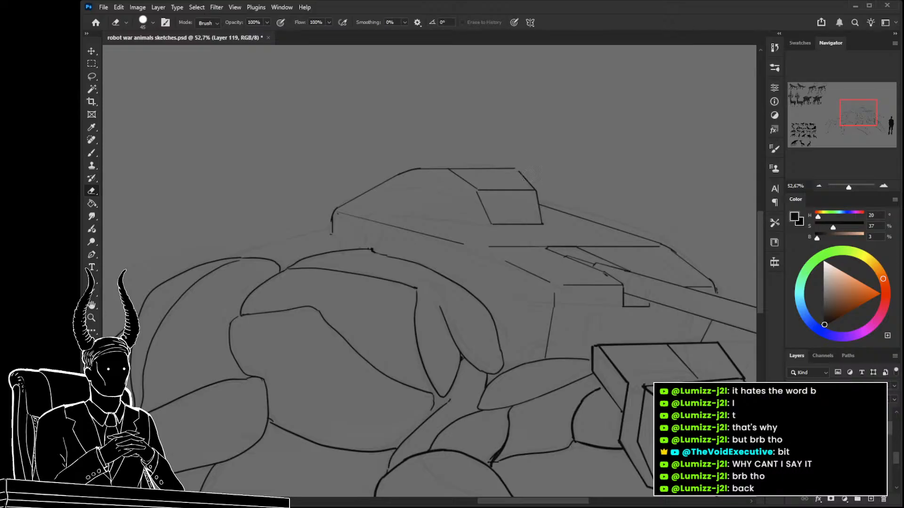
{"action": "key", "text": "b"}
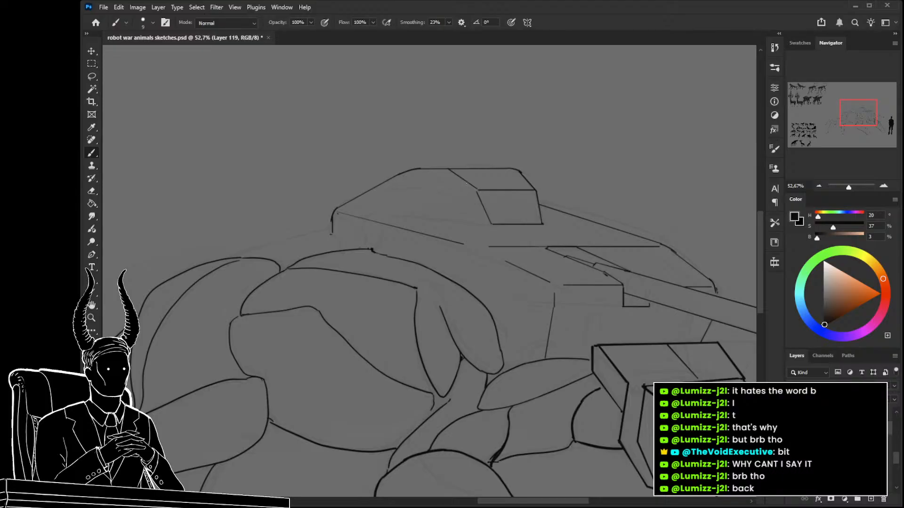
{"action": "key", "text": "e"}
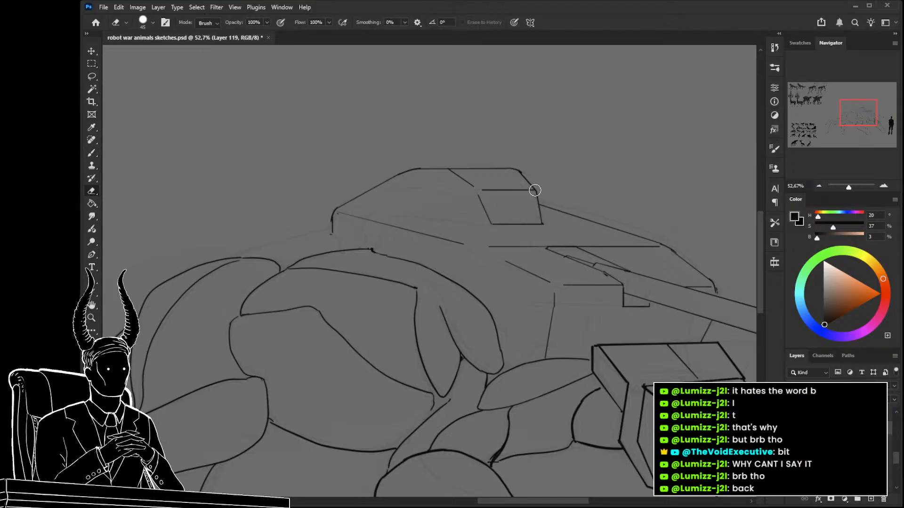
{"action": "key", "text": "b"}
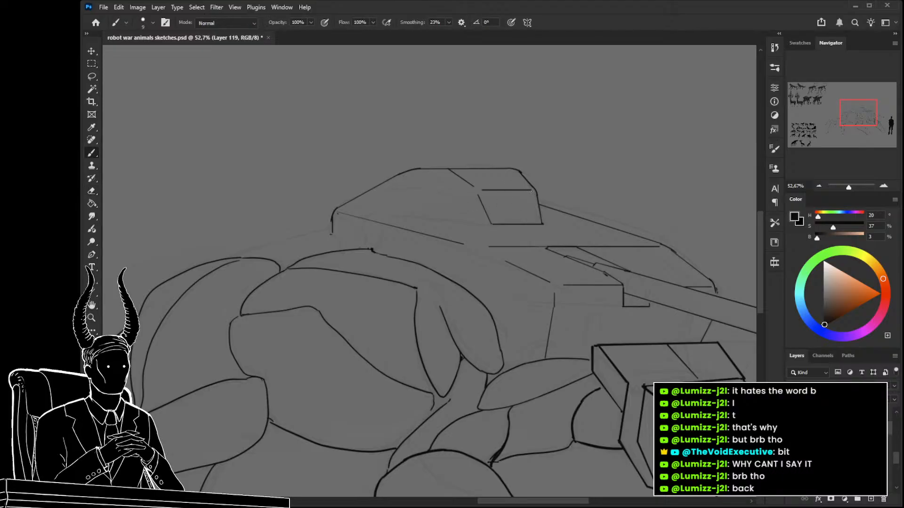
{"action": "left_click_drag", "start_coordinate": [474, 185], "coordinate": [481, 191]}
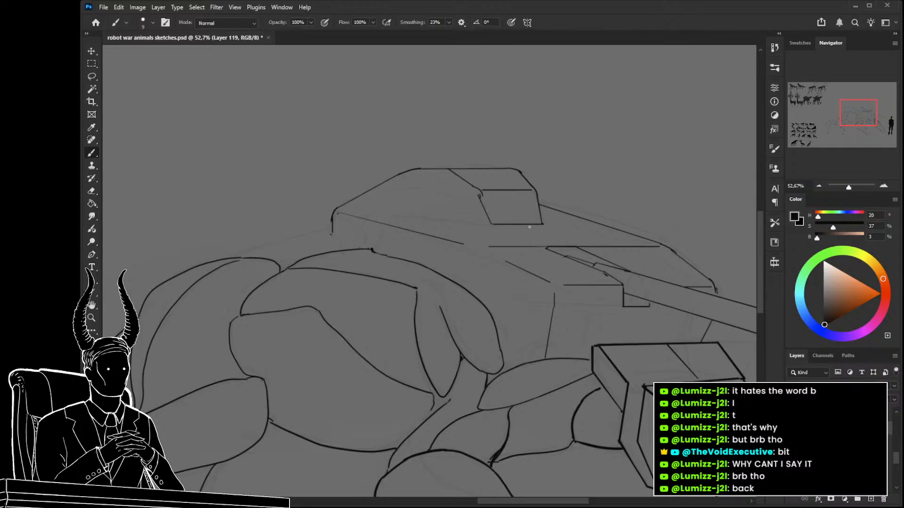
Erase most of the vertical edge beneath the turret's near front corner.
{"action": "left_click_drag", "start_coordinate": [529, 254], "coordinate": [462, 217]}
{"action": "left_click_drag", "start_coordinate": [462, 217], "coordinate": [432, 198]}
{"action": "left_click_drag", "start_coordinate": [473, 223], "coordinate": [532, 234]}
{"action": "key", "text": "e"}
{"action": "left_click_drag", "start_coordinate": [605, 222], "coordinate": [601, 237]}
{"action": "key", "text": "b"}
{"action": "key", "text": "ctrl+z"}
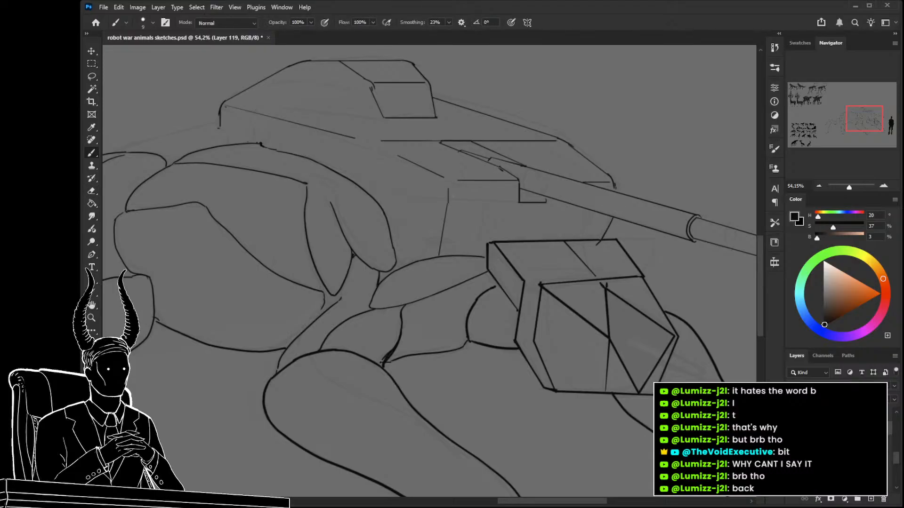
{"action": "key", "text": "e"}
{"action": "left_click_drag", "start_coordinate": [449, 192], "coordinate": [436, 265]}
{"action": "key", "text": "b"}
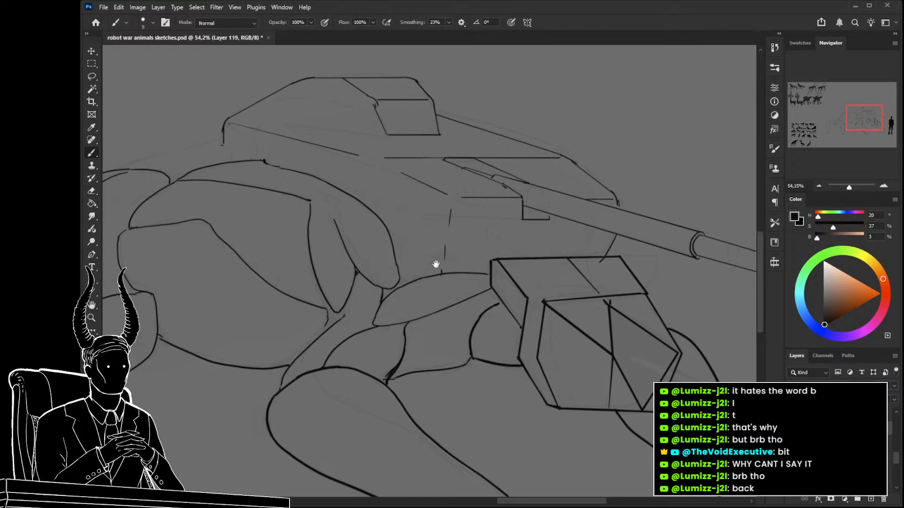
{"action": "key", "text": "ctrl+z"}
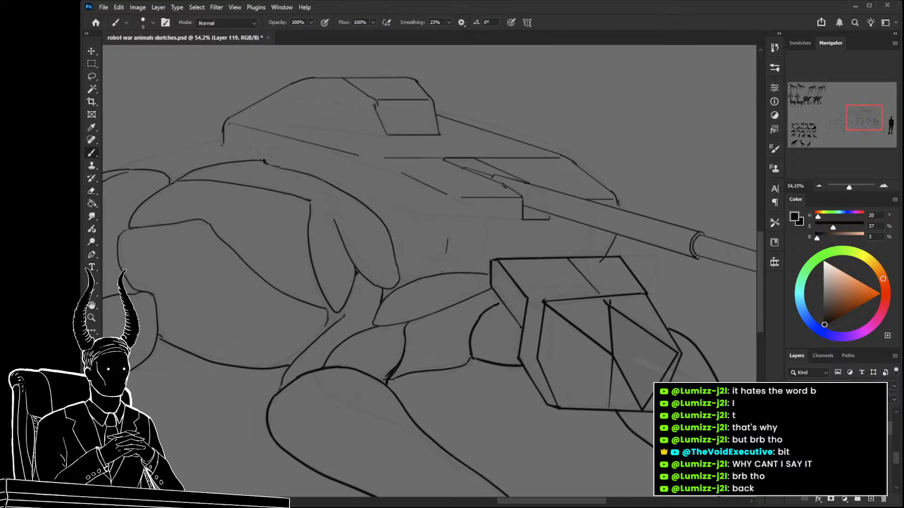
Draw the body contour from the shell down to the front leg and two humped shoulder plates behind the head.
{"action": "left_click_drag", "start_coordinate": [391, 237], "coordinate": [425, 275]}
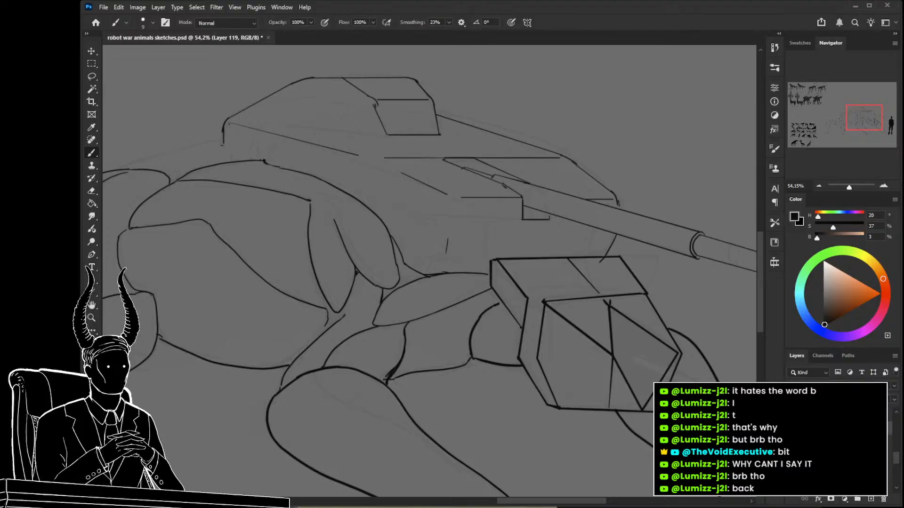
{"action": "left_click_drag", "start_coordinate": [417, 249], "coordinate": [440, 247]}
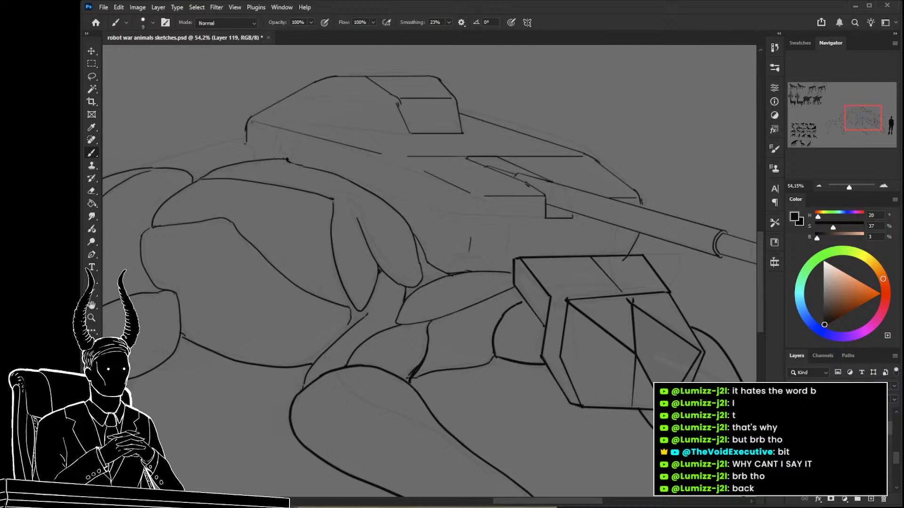
{"action": "mouse_move", "coordinate": [574, 253]}
{"action": "left_mouse_down"}
{"action": "mouse_move", "coordinate": [560, 236]}
{"action": "mouse_move", "coordinate": [529, 236]}
{"action": "mouse_move", "coordinate": [451, 272]}
{"action": "left_mouse_up"}
{"action": "mouse_move", "coordinate": [571, 240]}
{"action": "left_mouse_down"}
{"action": "mouse_move", "coordinate": [593, 235]}
{"action": "mouse_move", "coordinate": [629, 250]}
{"action": "left_mouse_up"}
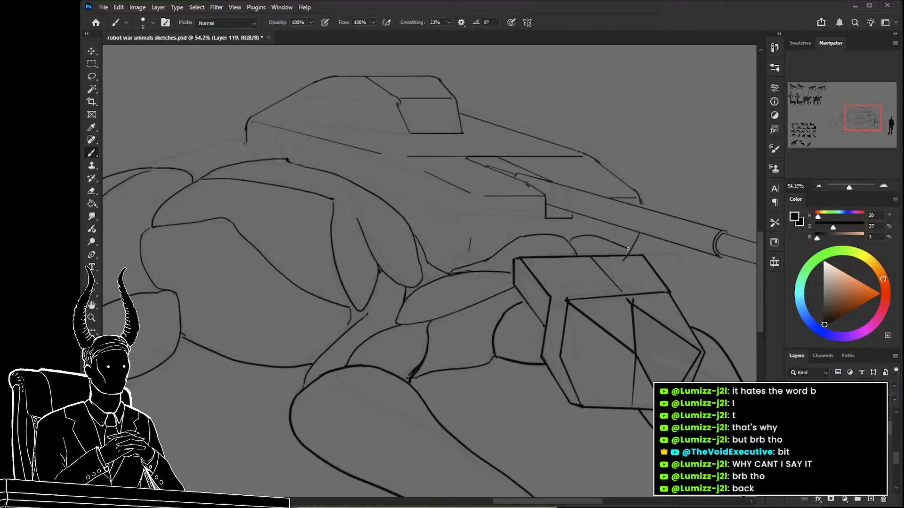
{"action": "key", "text": "e"}
Erase the leftover vertical stroke and draw two curved support edges from the turret's near front corner to the body.
{"action": "key", "text": "z"}
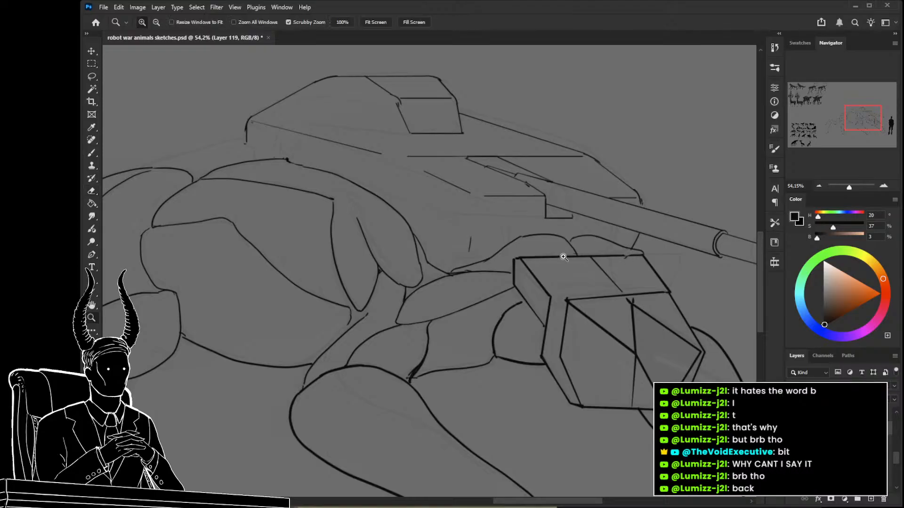
{"action": "left_click_drag", "start_coordinate": [578, 283], "coordinate": [600, 289]}
{"action": "mouse_move", "coordinate": [599, 289]}
{"action": "left_mouse_down"}
{"action": "mouse_move", "coordinate": [541, 287]}
{"action": "mouse_move", "coordinate": [567, 305]}
{"action": "left_mouse_up"}
{"action": "mouse_move", "coordinate": [568, 305]}
{"action": "left_mouse_down"}
{"action": "mouse_move", "coordinate": [538, 261]}
{"action": "mouse_move", "coordinate": [535, 228]}
{"action": "left_mouse_up"}
{"action": "key", "text": "e"}
{"action": "key", "text": "b"}
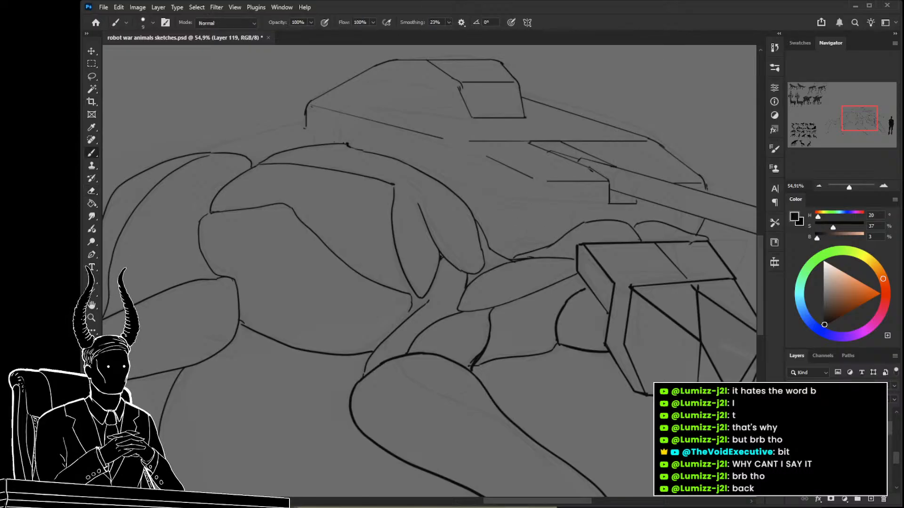
{"action": "mouse_move", "coordinate": [532, 178]}
{"action": "left_mouse_down"}
{"action": "mouse_move", "coordinate": [553, 195]}
{"action": "mouse_move", "coordinate": [549, 184]}
{"action": "mouse_move", "coordinate": [541, 251]}
{"action": "left_mouse_up"}
{"action": "key", "text": "ctrl+z"}
{"action": "key", "text": "ctrl+z"}
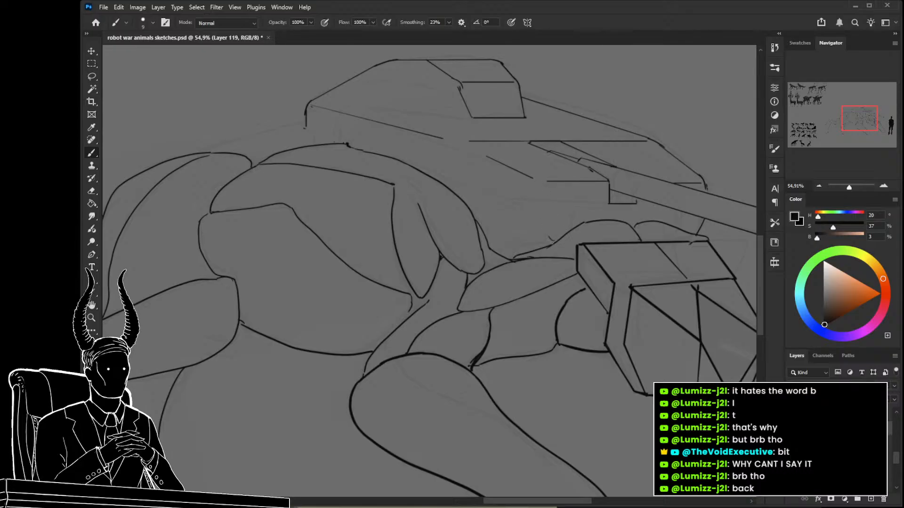
{"action": "left_click_drag", "start_coordinate": [549, 183], "coordinate": [548, 220]}
{"action": "mouse_move", "coordinate": [533, 178]}
{"action": "left_mouse_down"}
{"action": "mouse_move", "coordinate": [521, 225]}
{"action": "mouse_move", "coordinate": [488, 251]}
{"action": "left_mouse_up"}
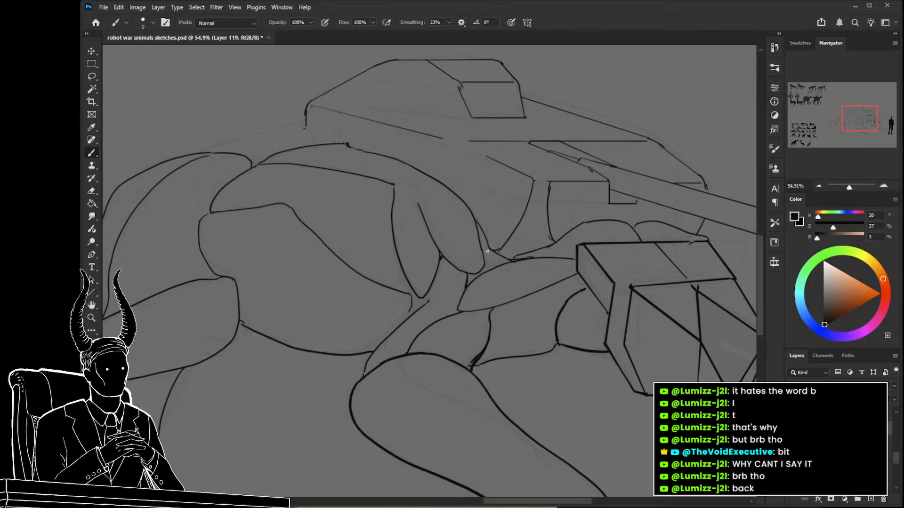
Try a horizontal crease across the turret support and curved lines under the turret beside it.
{"action": "left_click_drag", "start_coordinate": [528, 207], "coordinate": [575, 206]}
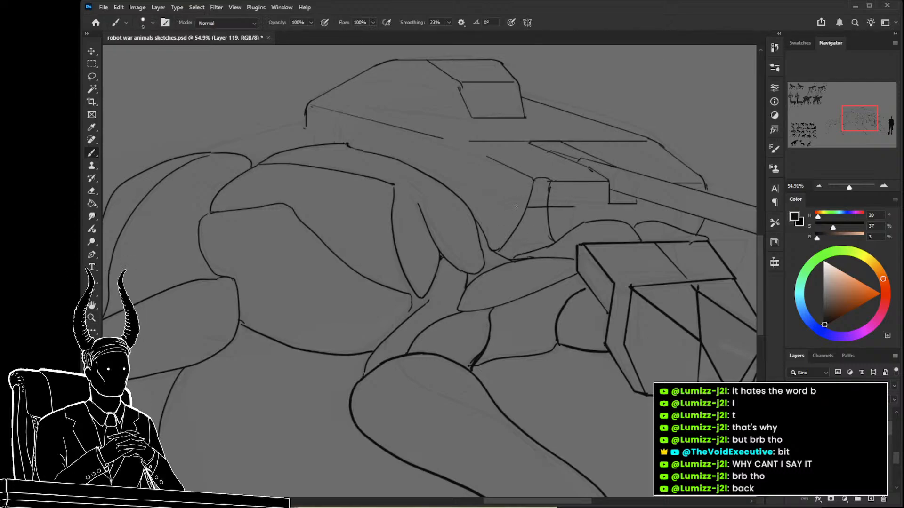
{"action": "key", "text": "ctrl+z"}
{"action": "key", "text": "z"}
{"action": "mouse_move", "coordinate": [531, 259]}
{"action": "left_mouse_down"}
{"action": "mouse_move", "coordinate": [475, 248]}
{"action": "mouse_move", "coordinate": [499, 260]}
{"action": "mouse_move", "coordinate": [511, 292]}
{"action": "mouse_move", "coordinate": [559, 283]}
{"action": "left_mouse_up"}
{"action": "key", "text": "b"}
{"action": "mouse_move", "coordinate": [572, 246]}
{"action": "left_mouse_down"}
{"action": "mouse_move", "coordinate": [551, 249]}
{"action": "mouse_move", "coordinate": [548, 265]}
{"action": "mouse_move", "coordinate": [567, 274]}
{"action": "left_mouse_up"}
{"action": "key", "text": "ctrl+z"}
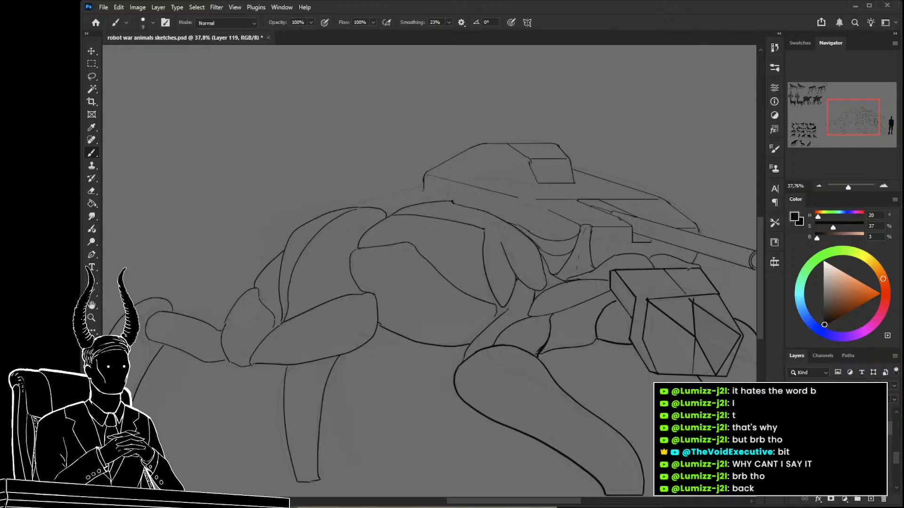
Draw the far back plate's curved contour from behind the shell up to the turret's rear edge.
{"action": "left_click_drag", "start_coordinate": [363, 206], "coordinate": [407, 187]}
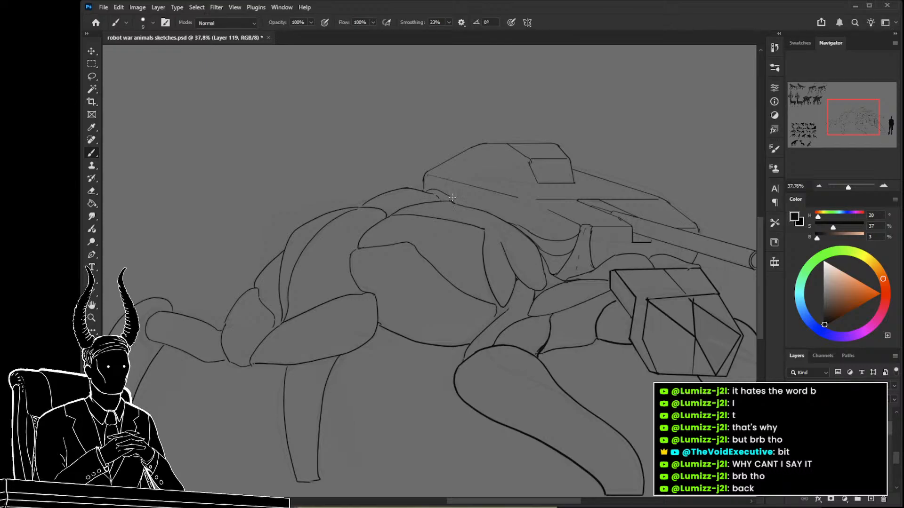
{"action": "left_click_drag", "start_coordinate": [452, 198], "coordinate": [455, 200]}
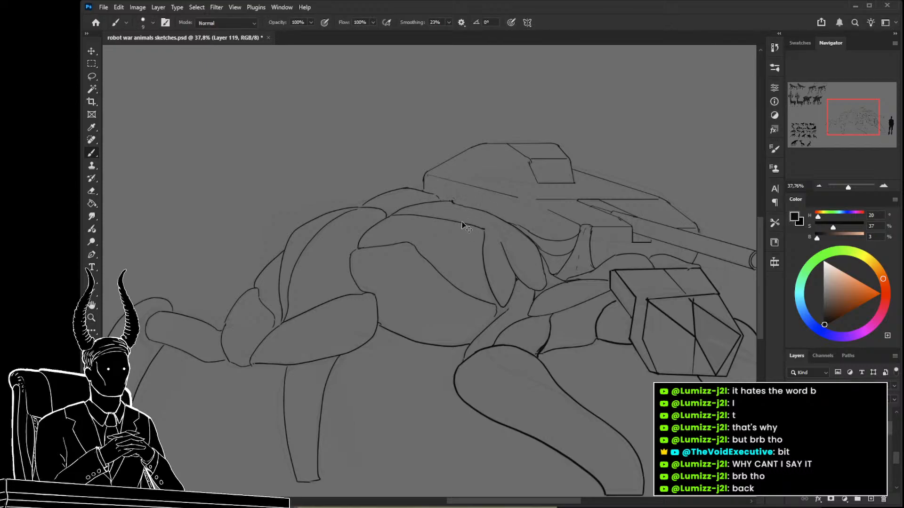
Replace the arcs under the turret with one rounded plate curving from the shell down toward the front leg.
{"action": "key", "text": "e"}
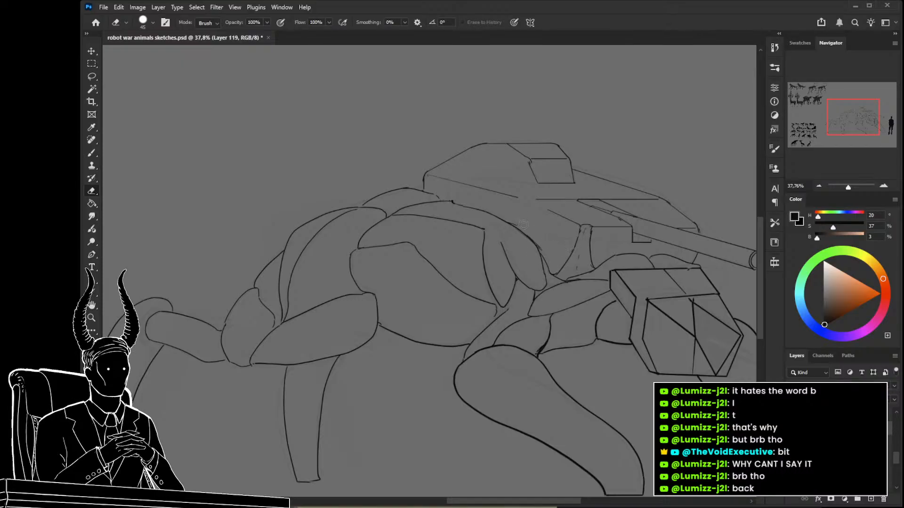
{"action": "key", "text": "b"}
{"action": "mouse_move", "coordinate": [576, 245]}
{"action": "left_mouse_down"}
{"action": "mouse_move", "coordinate": [558, 273]}
{"action": "mouse_move", "coordinate": [468, 264]}
{"action": "mouse_move", "coordinate": [518, 275]}
{"action": "mouse_move", "coordinate": [539, 292]}
{"action": "mouse_move", "coordinate": [507, 300]}
{"action": "mouse_move", "coordinate": [534, 291]}
{"action": "mouse_move", "coordinate": [564, 303]}
{"action": "left_mouse_up"}
{"action": "key", "text": "z"}
{"action": "key", "text": "space"}
Erase the upright support strokes below the turret's near front corner.
{"action": "key", "text": "e"}
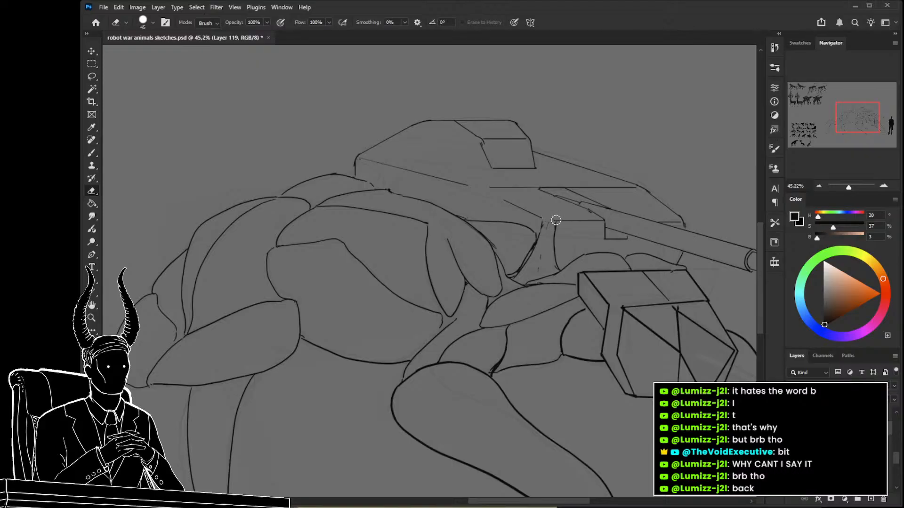
{"action": "left_click_drag", "start_coordinate": [555, 245], "coordinate": [553, 259]}
{"action": "left_click_drag", "start_coordinate": [543, 224], "coordinate": [538, 269]}
Reconnect the turret's near front corner and draw a thin support edge down from it alongside the rounded plate.
{"action": "key", "text": "b"}
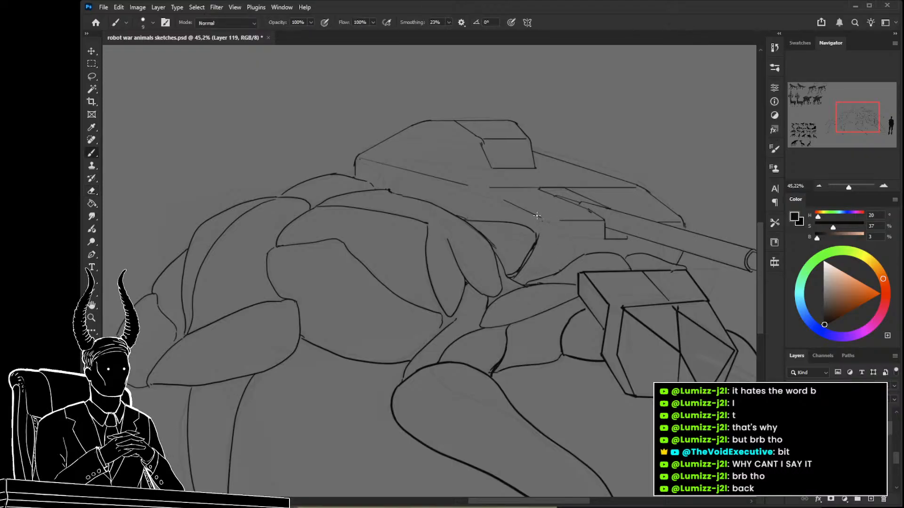
{"action": "left_click_drag", "start_coordinate": [541, 219], "coordinate": [561, 222]}
{"action": "left_click_drag", "start_coordinate": [522, 286], "coordinate": [490, 293]}
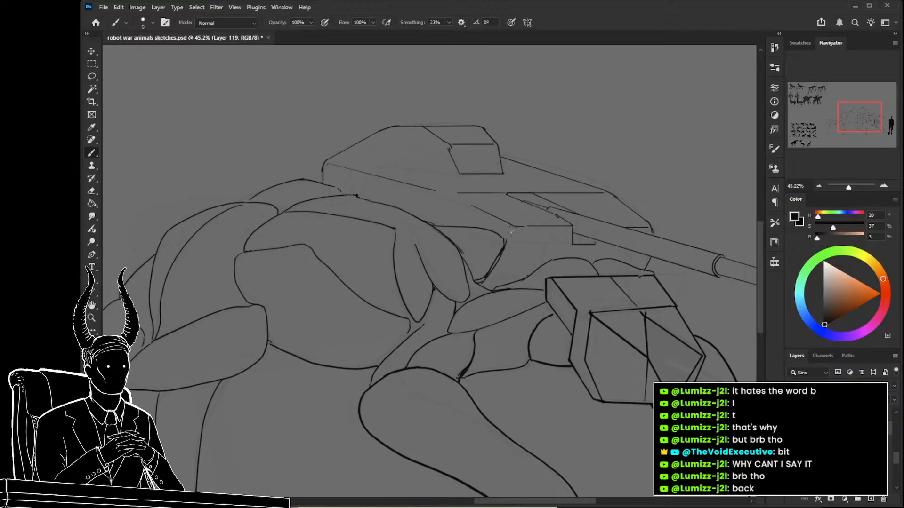
{"action": "left_click_drag", "start_coordinate": [511, 229], "coordinate": [514, 243]}
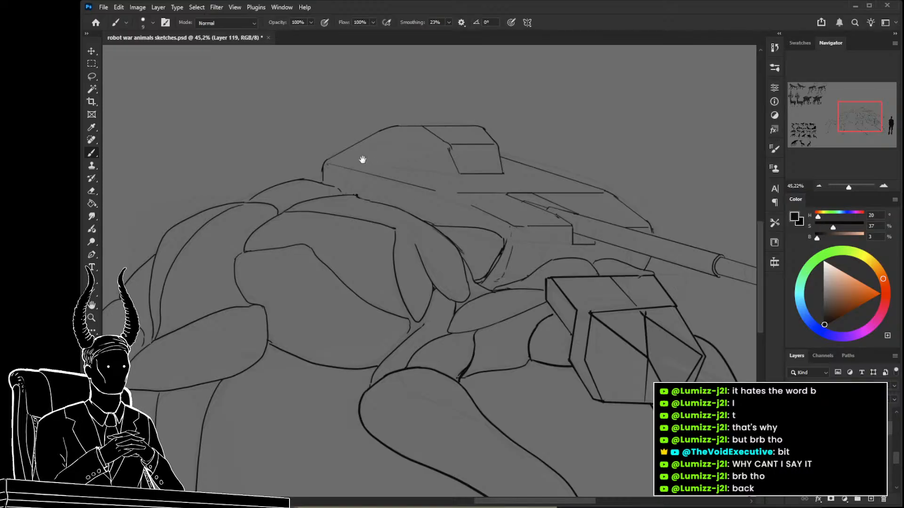
Erase the turret's upper rear corner and redraw it as a wider curve down to the back plate.
{"action": "key", "text": "e"}
{"action": "left_click_drag", "start_coordinate": [324, 166], "coordinate": [326, 171]}
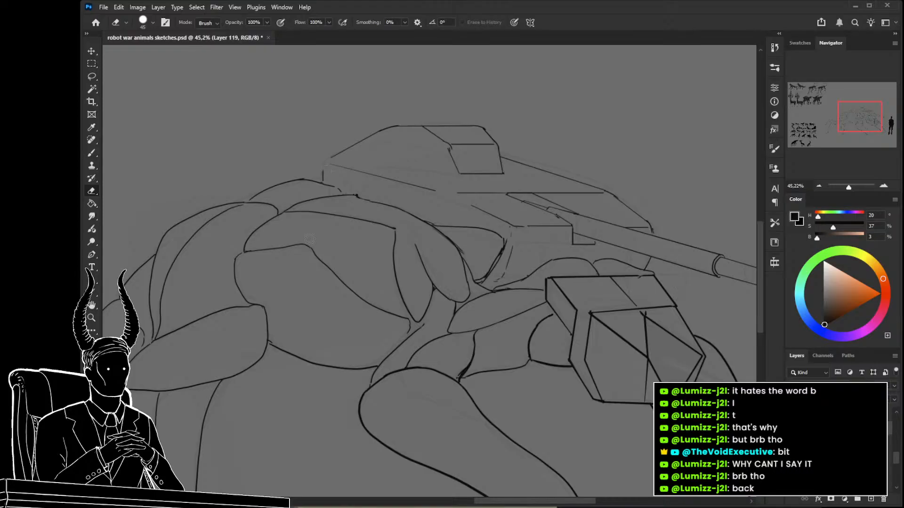
{"action": "key", "text": "b"}
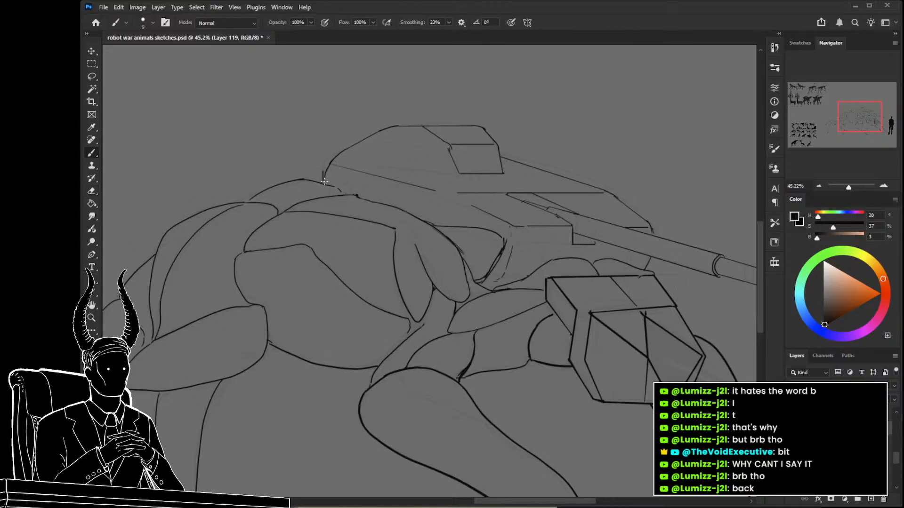
Save the drawing.
{"action": "left_click_drag", "start_coordinate": [370, 207], "coordinate": [404, 233]}
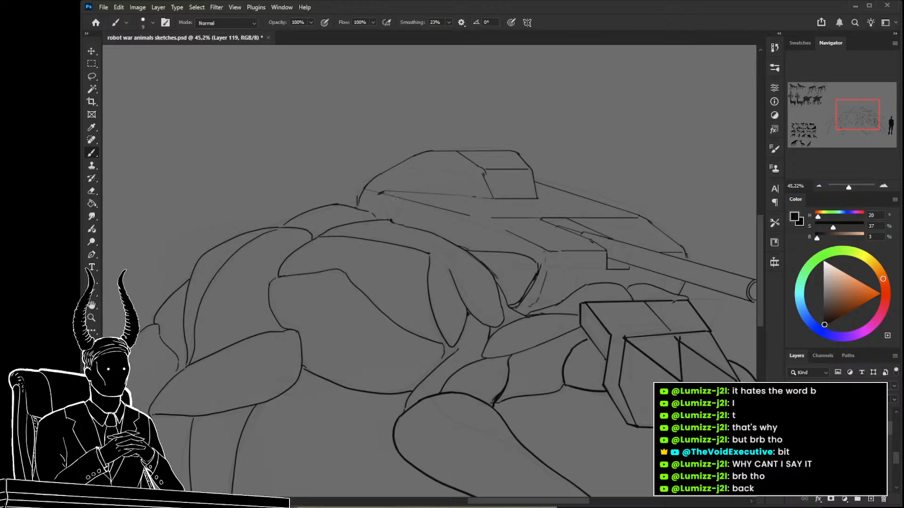
{"action": "key", "text": "z"}
{"action": "mouse_move", "coordinate": [398, 209]}
{"action": "left_mouse_down"}
{"action": "mouse_move", "coordinate": [341, 213]}
{"action": "mouse_move", "coordinate": [372, 237]}
{"action": "left_mouse_up"}
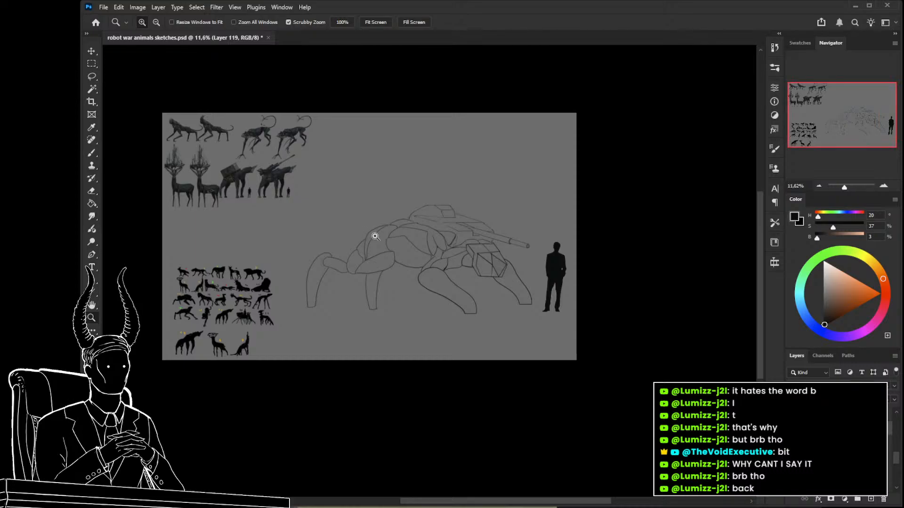
{"action": "key", "text": "ctrl+s"}
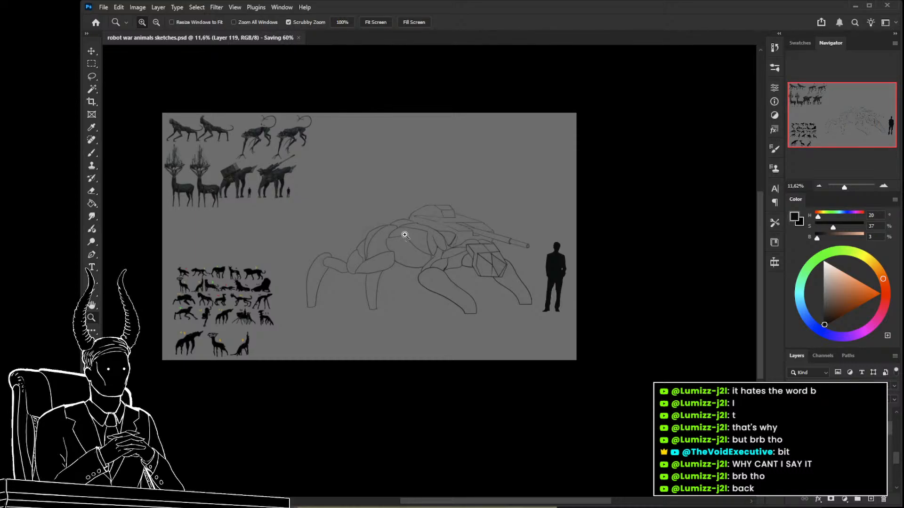
Examine the turret and barrel linework up close and against the whole creature.
{"action": "mouse_move", "coordinate": [456, 219]}
{"action": "left_mouse_down"}
{"action": "mouse_move", "coordinate": [502, 236]}
{"action": "mouse_move", "coordinate": [504, 246]}
{"action": "mouse_move", "coordinate": [463, 245]}
{"action": "mouse_move", "coordinate": [538, 246]}
{"action": "left_mouse_up"}
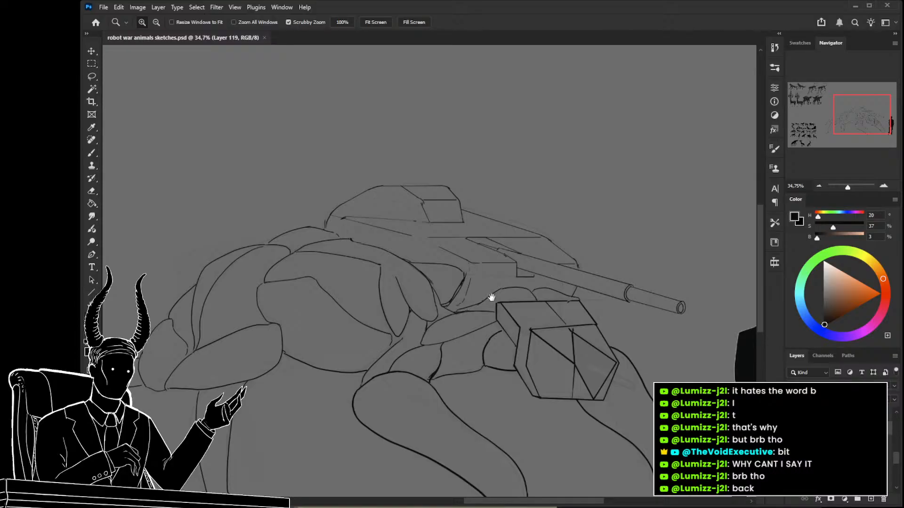
{"action": "left_click_drag", "start_coordinate": [482, 303], "coordinate": [578, 245]}
{"action": "left_click_drag", "start_coordinate": [526, 257], "coordinate": [495, 262]}
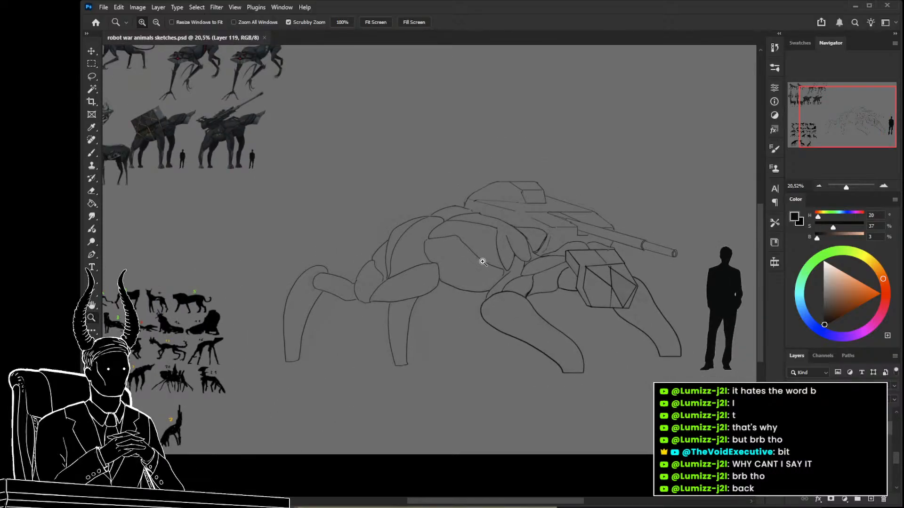
{"action": "left_click_drag", "start_coordinate": [557, 208], "coordinate": [587, 232]}
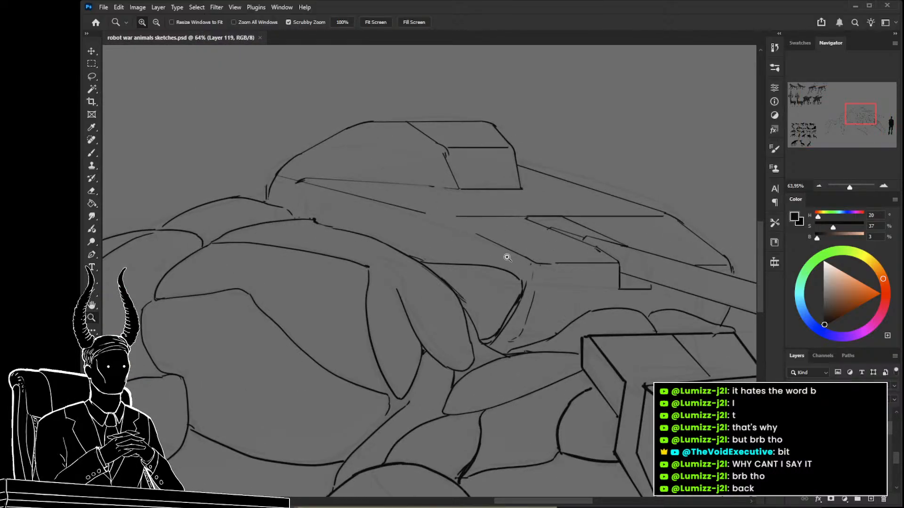
{"action": "left_click_drag", "start_coordinate": [515, 255], "coordinate": [492, 255]}
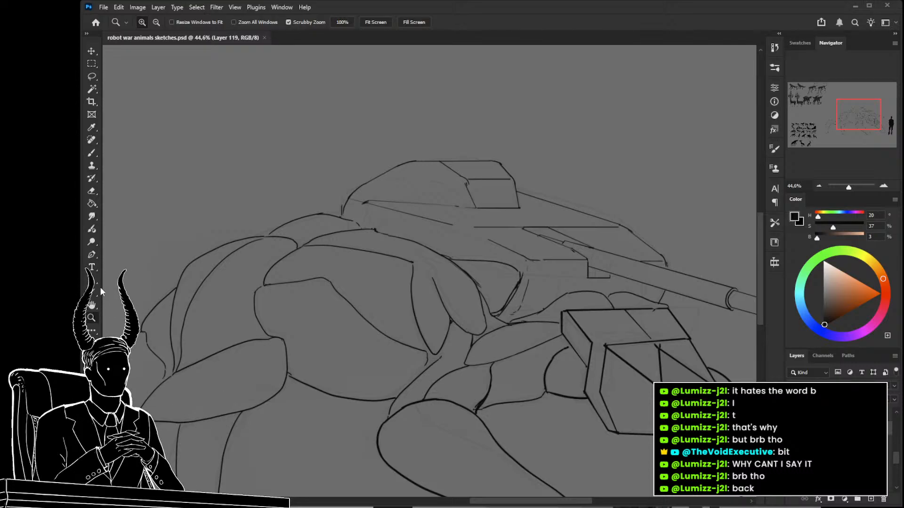
{"action": "mouse_move", "coordinate": [519, 247]}
{"action": "left_mouse_down"}
{"action": "mouse_move", "coordinate": [506, 242]}
{"action": "mouse_move", "coordinate": [522, 256]}
{"action": "left_mouse_up"}
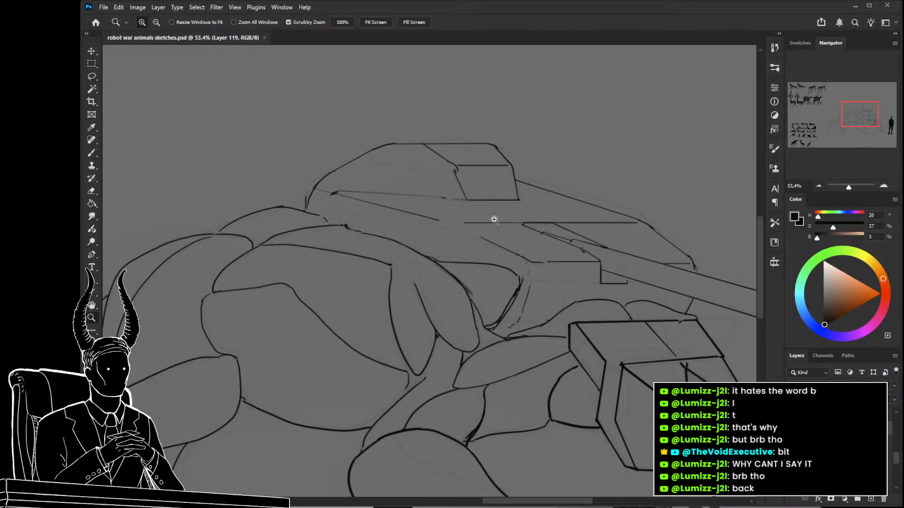
{"action": "left_click_drag", "start_coordinate": [496, 221], "coordinate": [475, 213]}
Draw thin parallel lines just below the turret's front and upper edges, and erase a gap in the upper edge.
{"action": "key", "text": "b"}
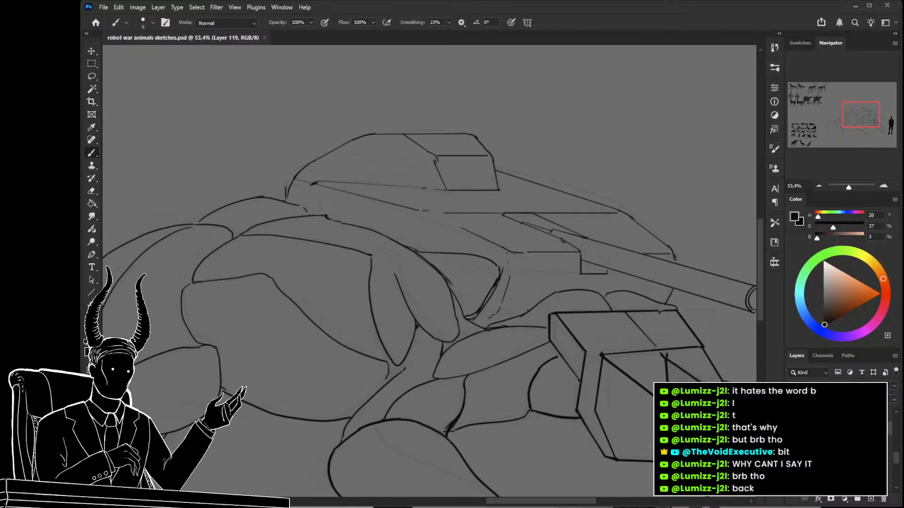
{"action": "left_click_drag", "start_coordinate": [428, 217], "coordinate": [460, 229]}
{"action": "mouse_move", "coordinate": [503, 254]}
{"action": "left_mouse_down"}
{"action": "mouse_move", "coordinate": [552, 233]}
{"action": "mouse_move", "coordinate": [491, 235]}
{"action": "mouse_move", "coordinate": [555, 239]}
{"action": "left_mouse_up"}
{"action": "key", "text": "e"}
{"action": "key", "text": "b"}
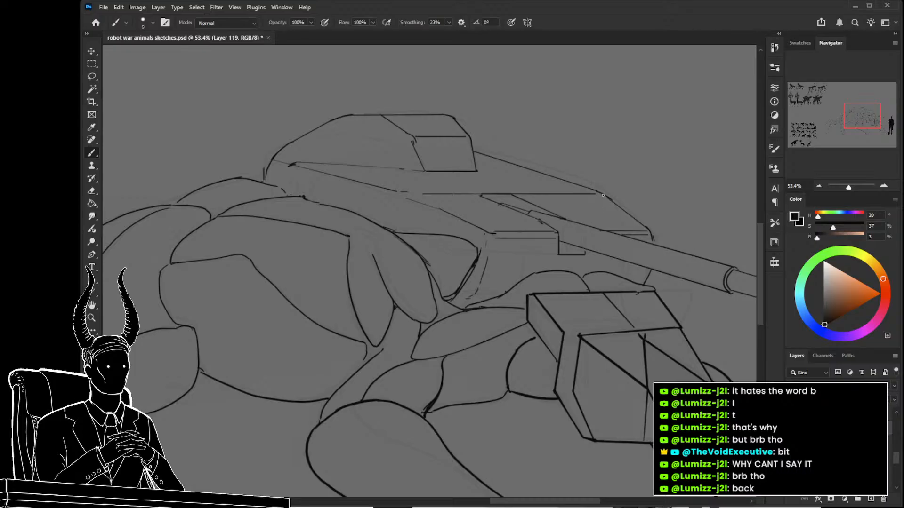
{"action": "key", "text": "e"}
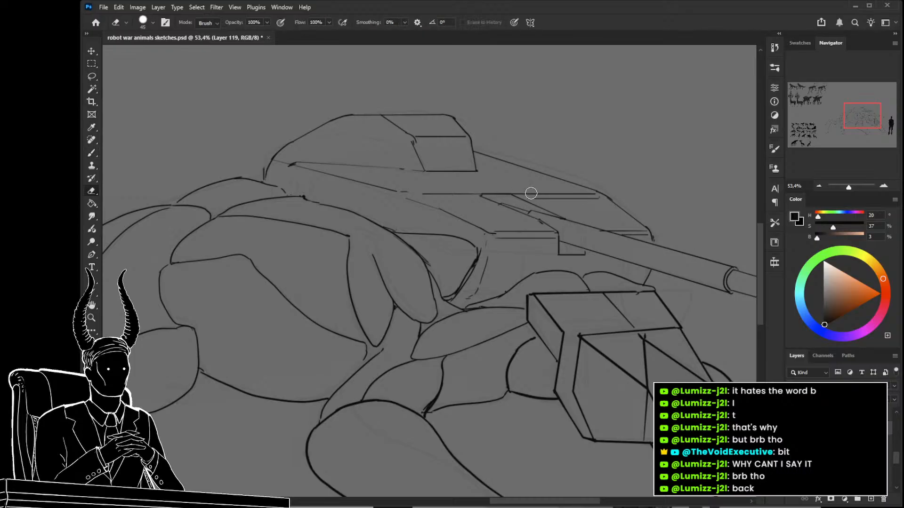
{"action": "left_click_drag", "start_coordinate": [535, 193], "coordinate": [516, 193]}
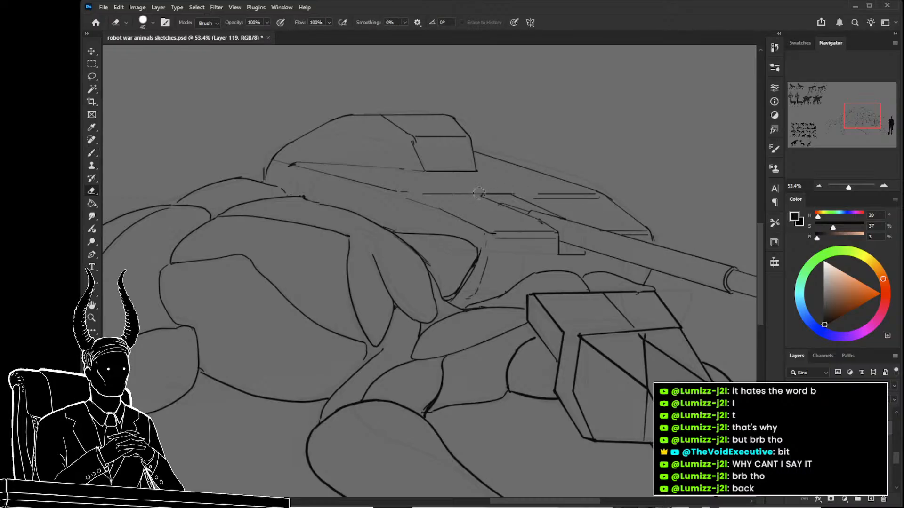
Add thin parallel lines below the raised hatch's upper edge and the turret's middle edge, and erase small gaps around the hatch corners.
{"action": "key", "text": "z"}
{"action": "mouse_move", "coordinate": [473, 212]}
{"action": "left_mouse_down"}
{"action": "mouse_move", "coordinate": [412, 205]}
{"action": "mouse_move", "coordinate": [514, 221]}
{"action": "mouse_move", "coordinate": [501, 238]}
{"action": "left_mouse_up"}
{"action": "key", "text": "b"}
{"action": "left_click_drag", "start_coordinate": [486, 174], "coordinate": [514, 174]}
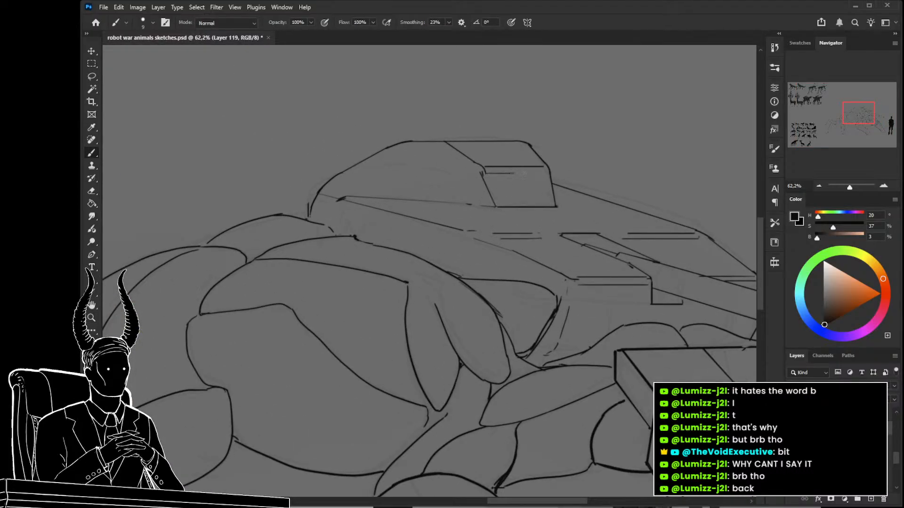
{"action": "key", "text": "e"}
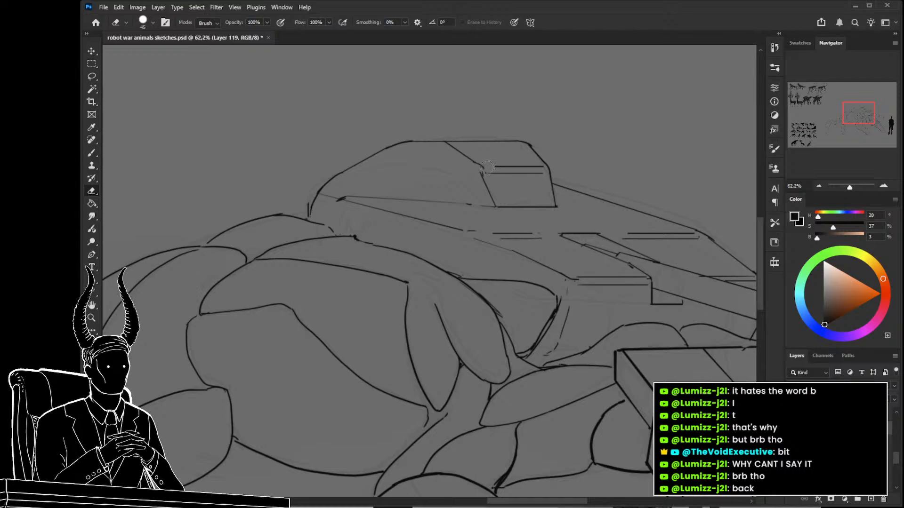
{"action": "left_click", "coordinate": [449, 144]}
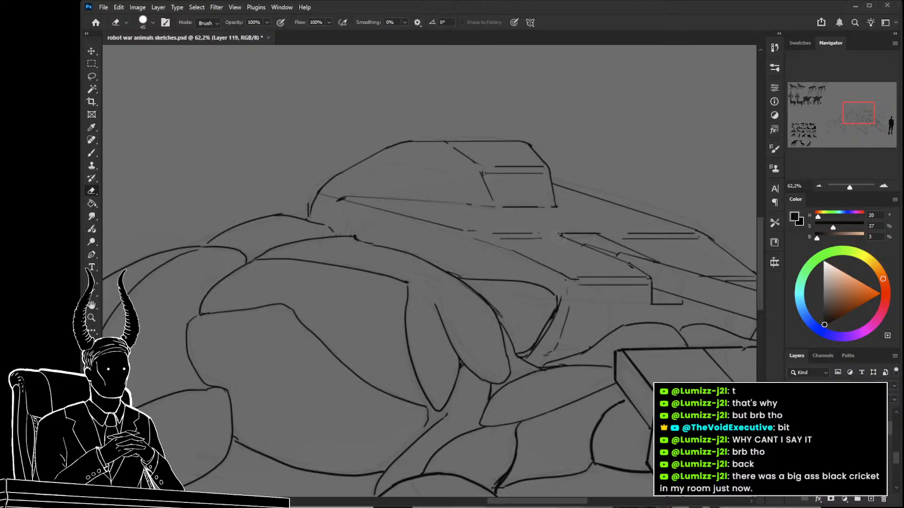
Erase the stray stroke overshooting the head's upper back edge below the gun barrel.
{"action": "key", "text": "z"}
{"action": "mouse_move", "coordinate": [533, 240]}
{"action": "left_mouse_down"}
{"action": "mouse_move", "coordinate": [472, 238]}
{"action": "mouse_move", "coordinate": [559, 242]}
{"action": "mouse_move", "coordinate": [544, 265]}
{"action": "mouse_move", "coordinate": [581, 278]}
{"action": "mouse_move", "coordinate": [569, 304]}
{"action": "mouse_move", "coordinate": [537, 313]}
{"action": "mouse_move", "coordinate": [545, 306]}
{"action": "mouse_move", "coordinate": [467, 264]}
{"action": "mouse_move", "coordinate": [549, 274]}
{"action": "left_mouse_up"}
{"action": "mouse_move", "coordinate": [489, 273]}
{"action": "left_mouse_down"}
{"action": "mouse_move", "coordinate": [463, 273]}
{"action": "mouse_move", "coordinate": [471, 270]}
{"action": "left_mouse_up"}
{"action": "key", "text": "b"}
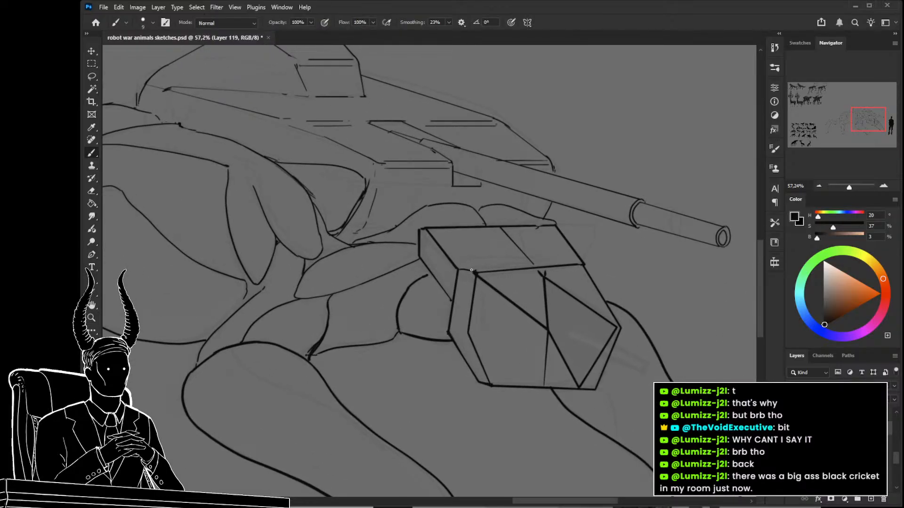
{"action": "key", "text": "z"}
{"action": "left_click_drag", "start_coordinate": [471, 270], "coordinate": [550, 279]}
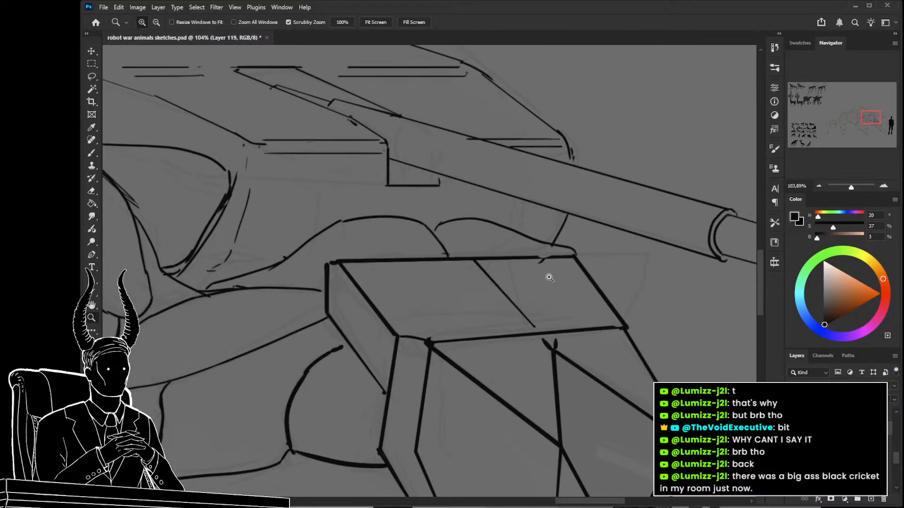
{"action": "key", "text": "e"}
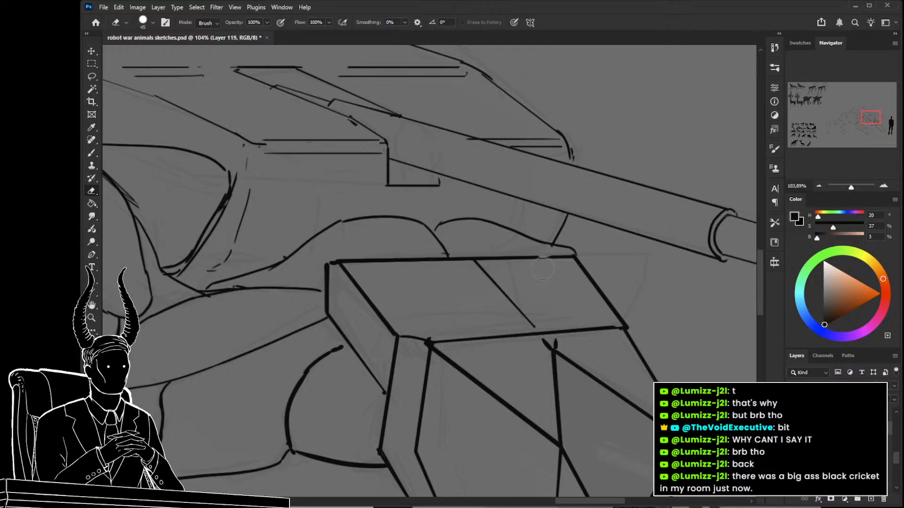
Examine the rear legs' linework and the creature's overall proportions beside the human silhouette.
{"action": "key", "text": "z"}
{"action": "mouse_move", "coordinate": [503, 314]}
{"action": "left_mouse_down"}
{"action": "mouse_move", "coordinate": [426, 320]}
{"action": "mouse_move", "coordinate": [468, 290]}
{"action": "mouse_move", "coordinate": [518, 316]}
{"action": "left_mouse_up"}
{"action": "left_click_drag", "start_coordinate": [485, 363], "coordinate": [504, 379]}
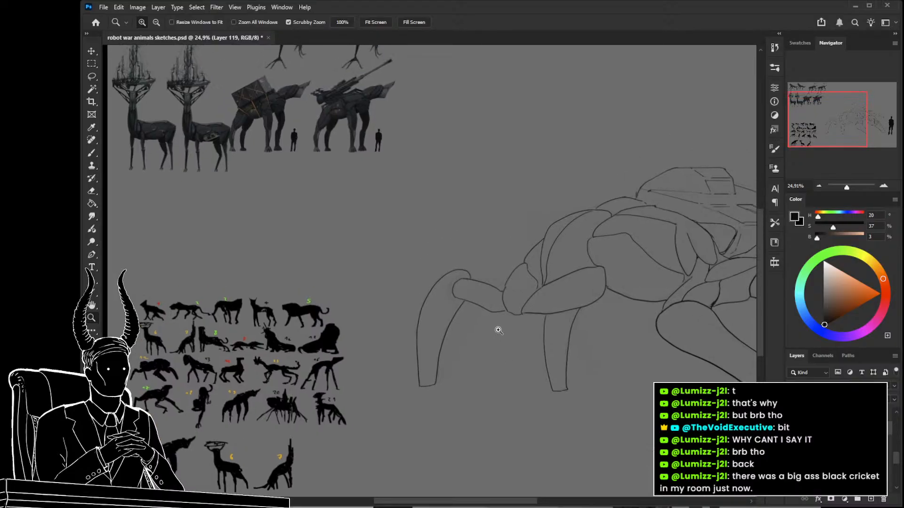
{"action": "left_click_drag", "start_coordinate": [497, 329], "coordinate": [515, 329]}
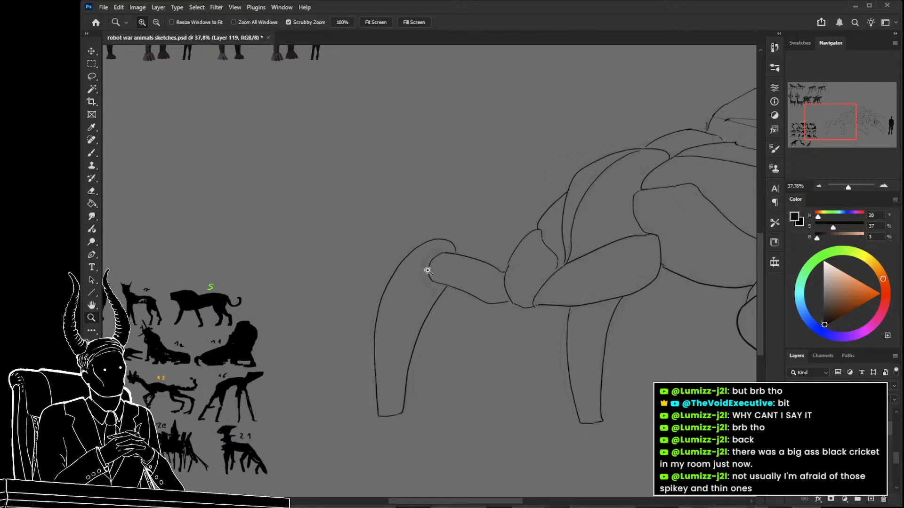
{"action": "left_click_drag", "start_coordinate": [510, 258], "coordinate": [470, 256]}
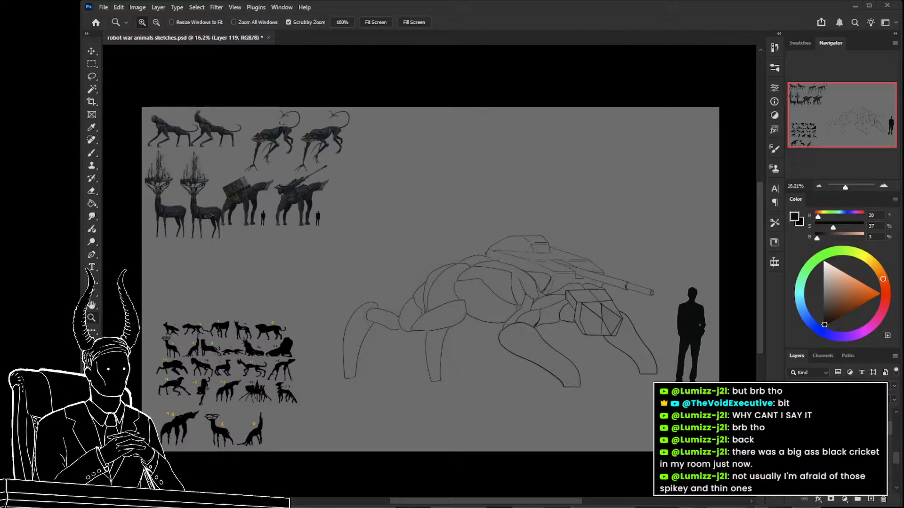
Paste the centipede photo as a new layer and move it above the creature's back.
{"action": "key", "text": "ctrl+v"}
{"action": "left_click_drag", "start_coordinate": [454, 264], "coordinate": [492, 294]}
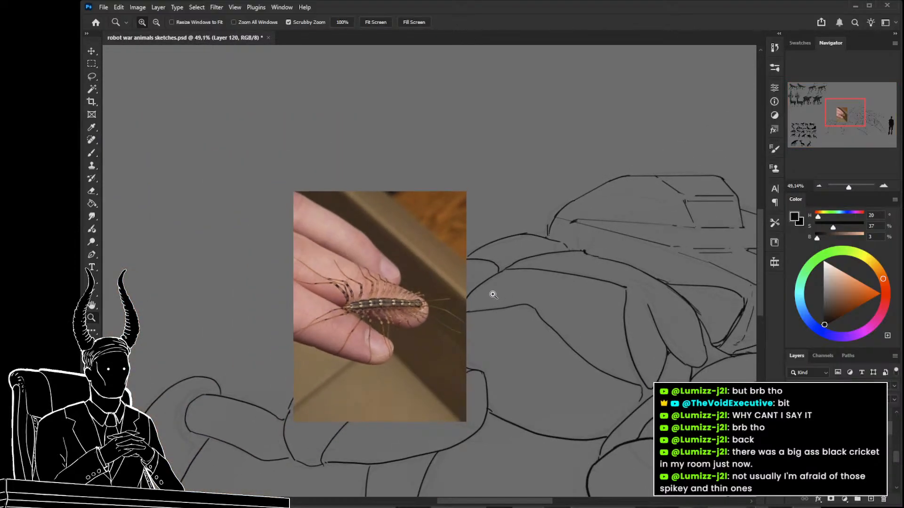
{"action": "left_click", "coordinate": [792, 442]}
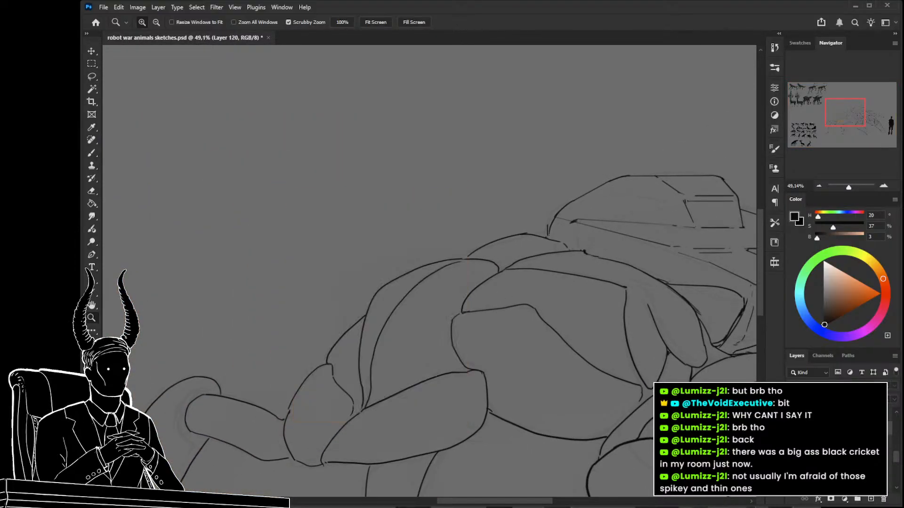
{"action": "left_click", "coordinate": [793, 442]}
{"action": "key", "text": "ctrl+t"}
{"action": "left_click_drag", "start_coordinate": [448, 382], "coordinate": [499, 385]}
{"action": "key", "text": "Return"}
Look over the pasted centipede photo and delete its layer.
{"action": "key", "text": "z"}
{"action": "left_click_drag", "start_coordinate": [518, 273], "coordinate": [498, 309]}
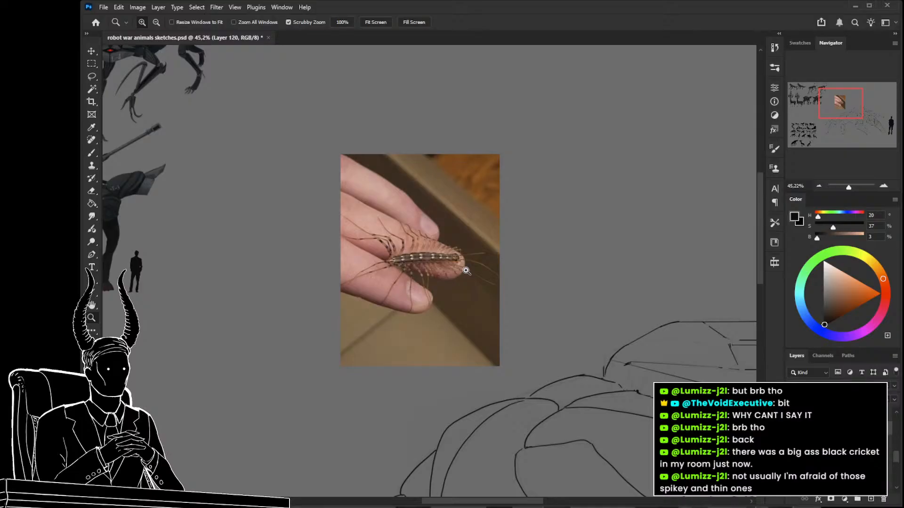
{"action": "left_click_drag", "start_coordinate": [531, 349], "coordinate": [585, 350]}
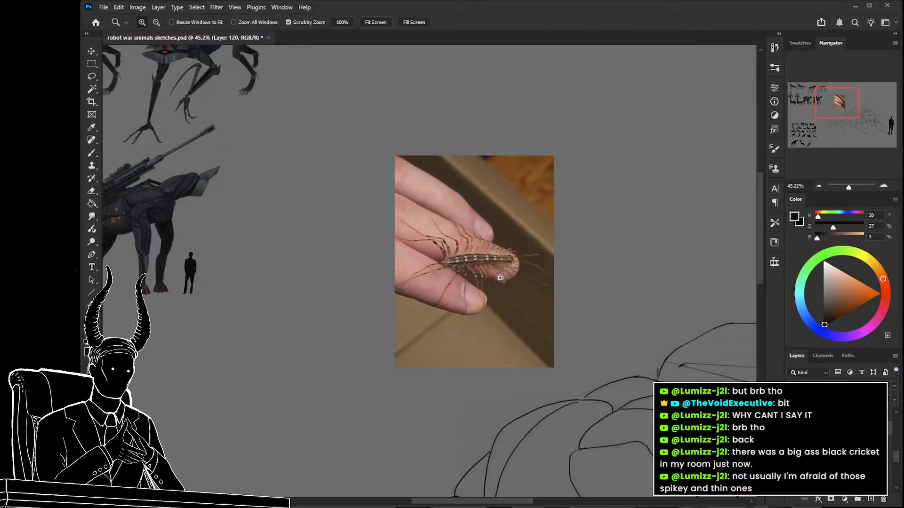
{"action": "left_click", "coordinate": [883, 499]}
Compare the creature's rear legs with the finished robot animal renders and the silhouette sheet.
{"action": "left_click_drag", "start_coordinate": [495, 384], "coordinate": [493, 163]}
{"action": "left_click_drag", "start_coordinate": [492, 264], "coordinate": [393, 280]}
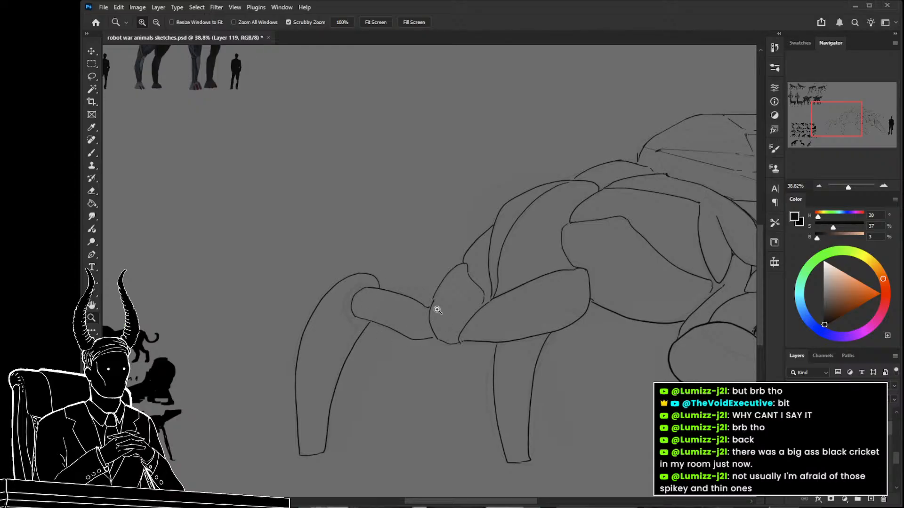
{"action": "left_click_drag", "start_coordinate": [436, 308], "coordinate": [395, 306]}
{"action": "left_click_drag", "start_coordinate": [278, 211], "coordinate": [376, 203]}
{"action": "mouse_move", "coordinate": [383, 93]}
{"action": "left_mouse_down"}
{"action": "mouse_move", "coordinate": [410, 97]}
{"action": "mouse_move", "coordinate": [399, 98]}
{"action": "left_mouse_up"}
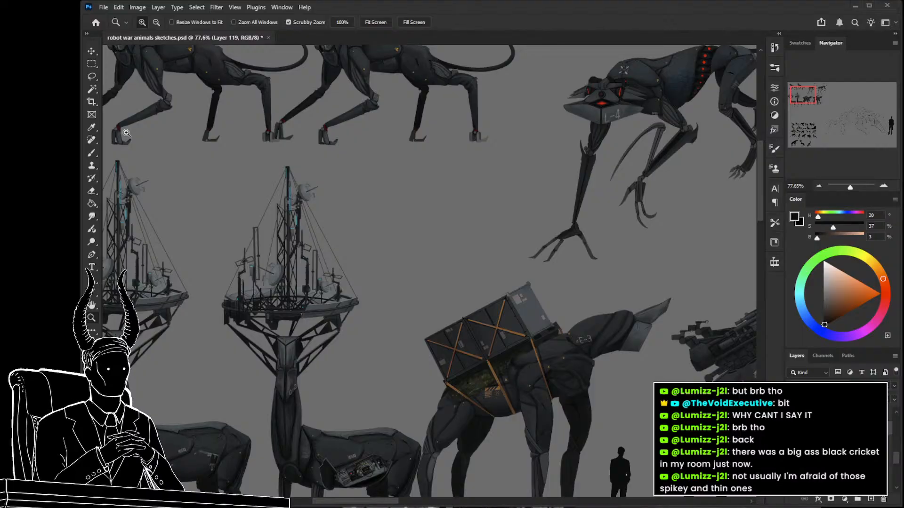
{"action": "left_click_drag", "start_coordinate": [619, 324], "coordinate": [556, 320]}
{"action": "left_click_drag", "start_coordinate": [577, 347], "coordinate": [388, 244]}
{"action": "left_click_drag", "start_coordinate": [498, 356], "coordinate": [406, 193]}
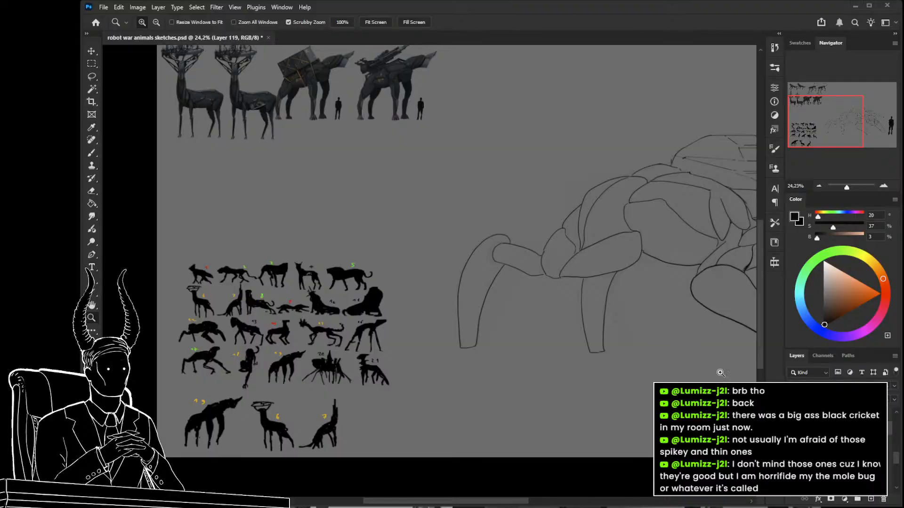
Paste the mole cricket photo above the creature, look it over and remove it.
{"action": "mouse_move", "coordinate": [549, 161]}
{"action": "left_mouse_down"}
{"action": "mouse_move", "coordinate": [368, 349]}
{"action": "mouse_move", "coordinate": [465, 336]}
{"action": "mouse_move", "coordinate": [439, 346]}
{"action": "left_mouse_up"}
{"action": "key", "text": "ctrl+v"}
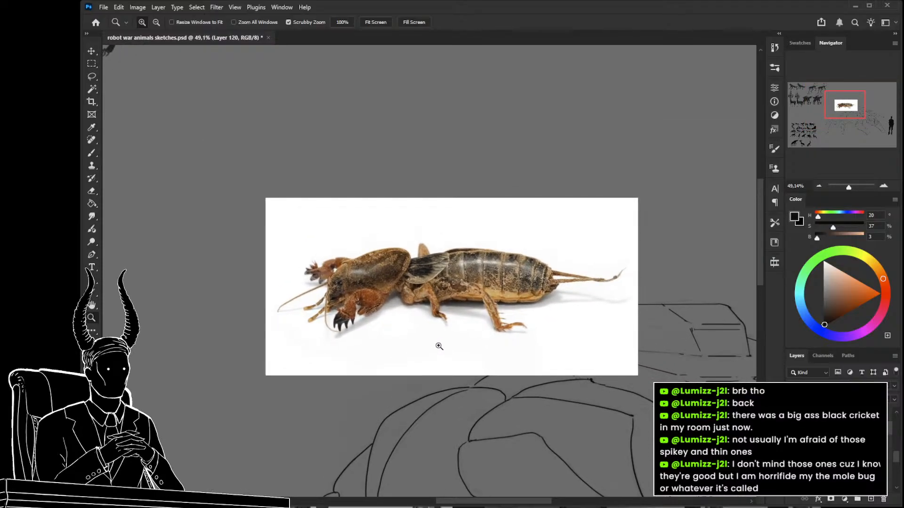
{"action": "key", "text": "alt"}
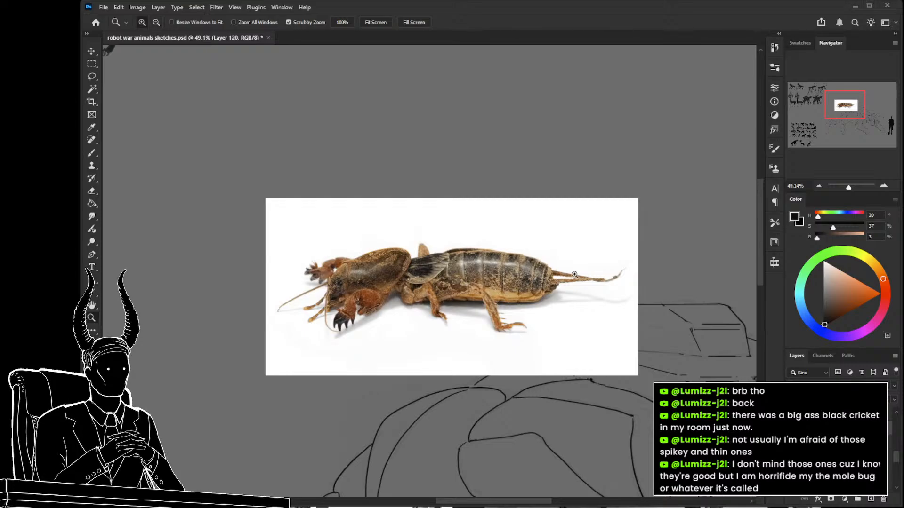
{"action": "key", "text": "Delete"}
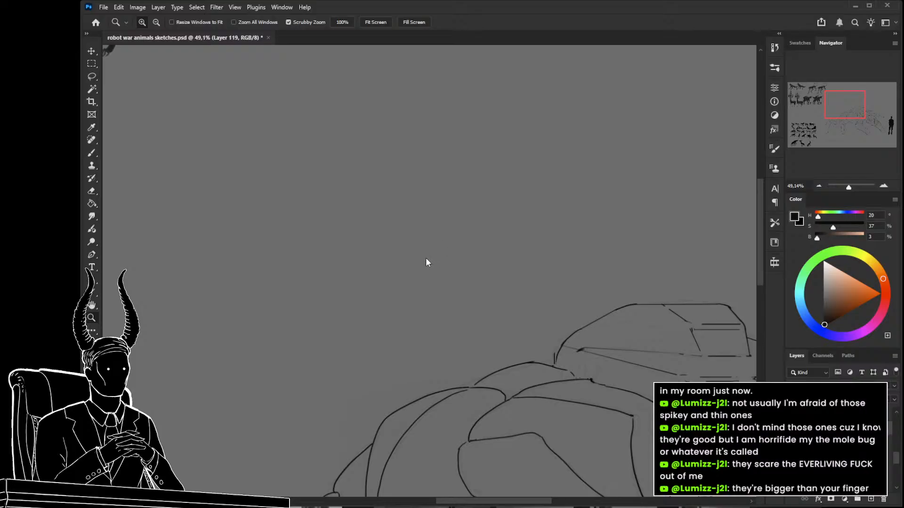
Select the rough sketch layer.
{"action": "left_click", "coordinate": [843, 442]}
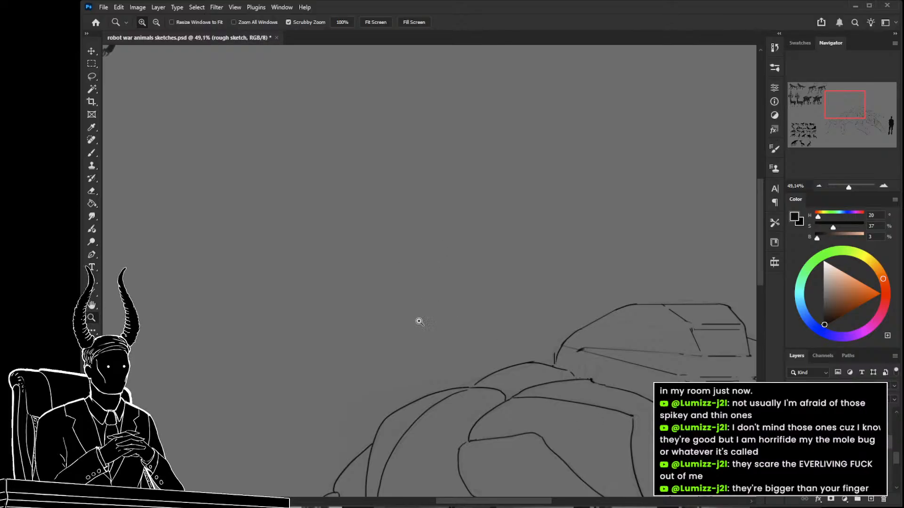
{"action": "left_click_drag", "start_coordinate": [418, 320], "coordinate": [394, 319]}
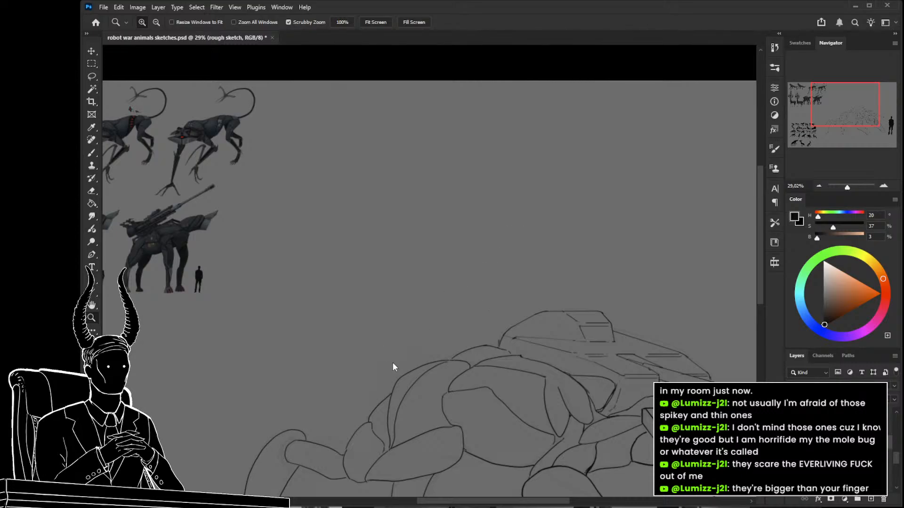
{"action": "left_click", "coordinate": [838, 457]}
{"action": "left_click", "coordinate": [838, 443]}
{"action": "mouse_move", "coordinate": [534, 289]}
{"action": "left_mouse_down"}
{"action": "mouse_move", "coordinate": [493, 291]}
{"action": "mouse_move", "coordinate": [517, 297]}
{"action": "left_mouse_up"}
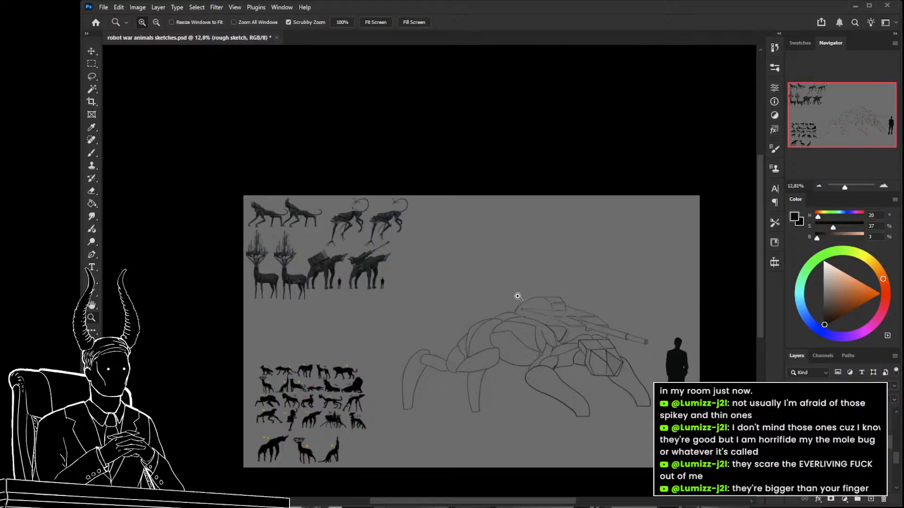
{"action": "key", "text": "ctrl+plus"}
{"action": "key", "text": "ctrl+plus"}
{"action": "key", "text": "ctrl+plus"}
{"action": "key", "text": "ctrl+plus"}
{"action": "key", "text": "ctrl+plus"}
{"action": "key", "text": "ctrl+plus"}
{"action": "key", "text": "ctrl+plus"}
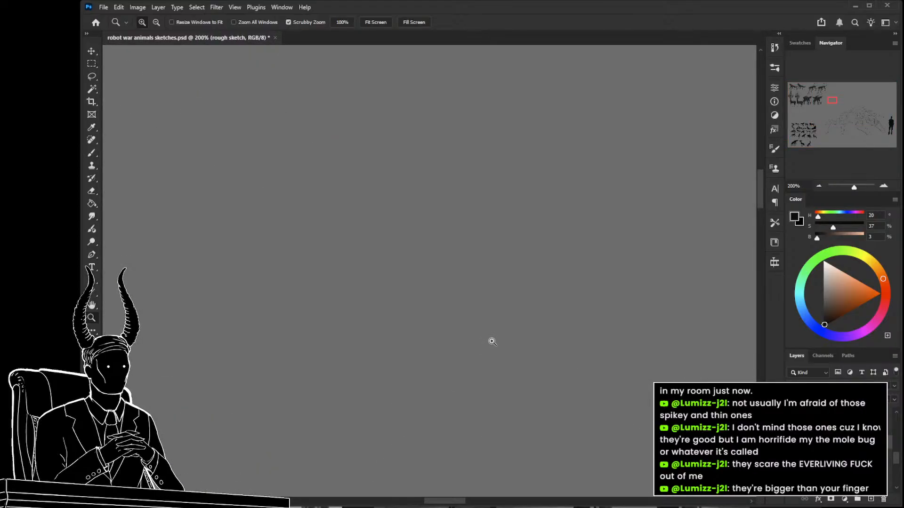
Hide and show the clean lines to compare the far rear leg with the rough sketch underneath.
{"action": "mouse_move", "coordinate": [568, 439]}
{"action": "left_mouse_down"}
{"action": "mouse_move", "coordinate": [530, 416]}
{"action": "mouse_move", "coordinate": [455, 271]}
{"action": "mouse_move", "coordinate": [547, 317]}
{"action": "mouse_move", "coordinate": [446, 313]}
{"action": "mouse_move", "coordinate": [536, 312]}
{"action": "mouse_move", "coordinate": [518, 327]}
{"action": "mouse_move", "coordinate": [519, 343]}
{"action": "mouse_move", "coordinate": [474, 317]}
{"action": "mouse_move", "coordinate": [468, 286]}
{"action": "left_mouse_up"}
{"action": "key", "text": "e"}
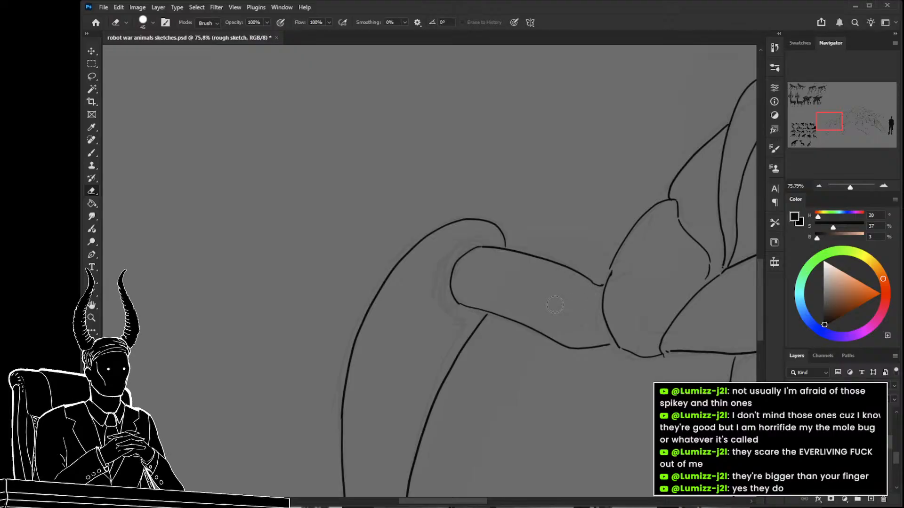
{"action": "key", "text": "b"}
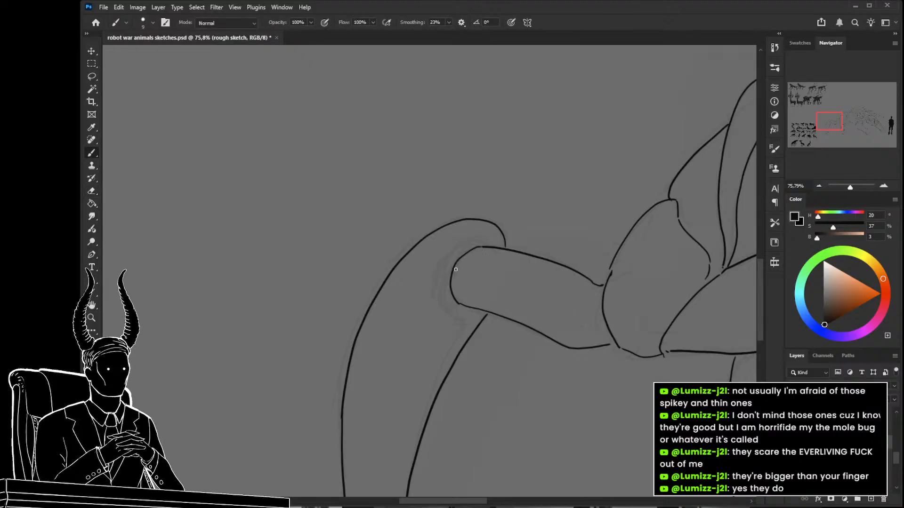
{"action": "key", "text": "ctrl+comma"}
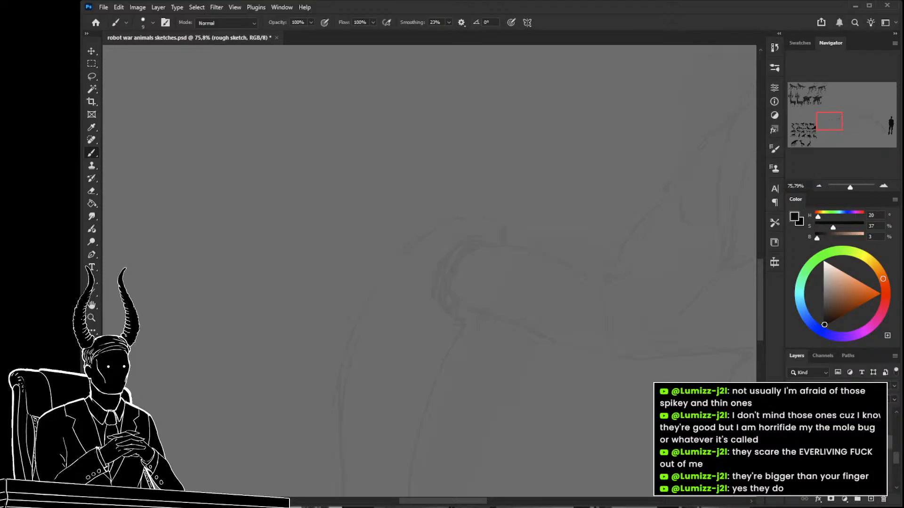
{"action": "key", "text": "ctrl+comma"}
Examine the limb details on the finished robot animal renders and the silhouette sheet, ending at the creature's rear leg.
{"action": "left_click_drag", "start_coordinate": [459, 259], "coordinate": [378, 317]}
{"action": "left_click_drag", "start_coordinate": [370, 211], "coordinate": [512, 434]}
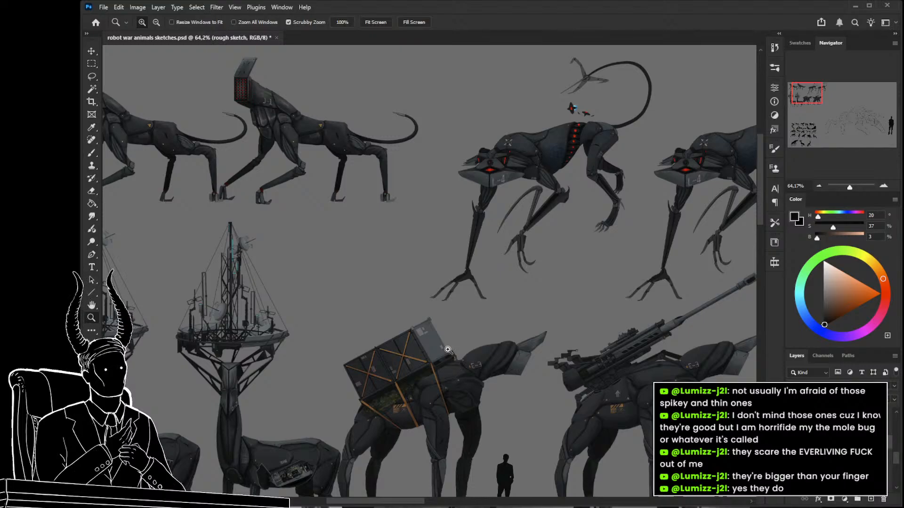
{"action": "scroll", "coordinate": [452, 348], "scroll_direction": "down", "scroll_amount": 5}
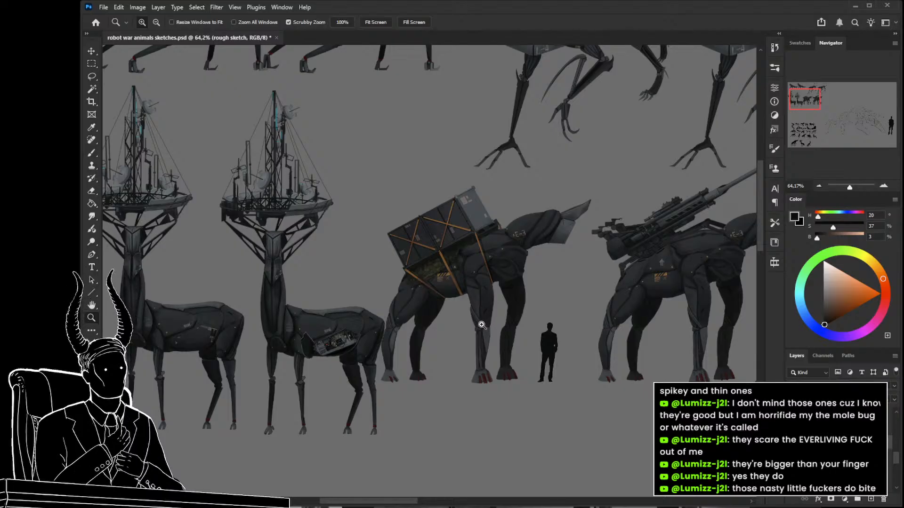
{"action": "left_click_drag", "start_coordinate": [477, 324], "coordinate": [452, 327]}
{"action": "left_click_drag", "start_coordinate": [382, 404], "coordinate": [356, 237]}
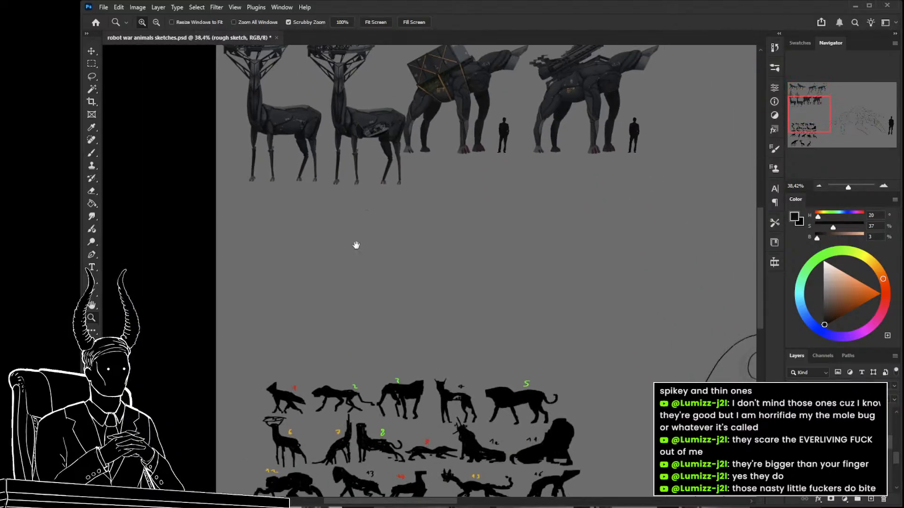
{"action": "left_click_drag", "start_coordinate": [380, 286], "coordinate": [445, 472]}
{"action": "mouse_move", "coordinate": [336, 326]}
{"action": "left_mouse_down"}
{"action": "mouse_move", "coordinate": [376, 342]}
{"action": "mouse_move", "coordinate": [345, 347]}
{"action": "left_mouse_up"}
{"action": "left_click_drag", "start_coordinate": [412, 392], "coordinate": [353, 251]}
{"action": "left_click_drag", "start_coordinate": [524, 383], "coordinate": [325, 323]}
{"action": "left_click_drag", "start_coordinate": [391, 282], "coordinate": [438, 292]}
On Layer 119, draw flowing cable lines along the upper side of the rear leg's upper segment and tidy their outer end.
{"action": "key", "text": "b"}
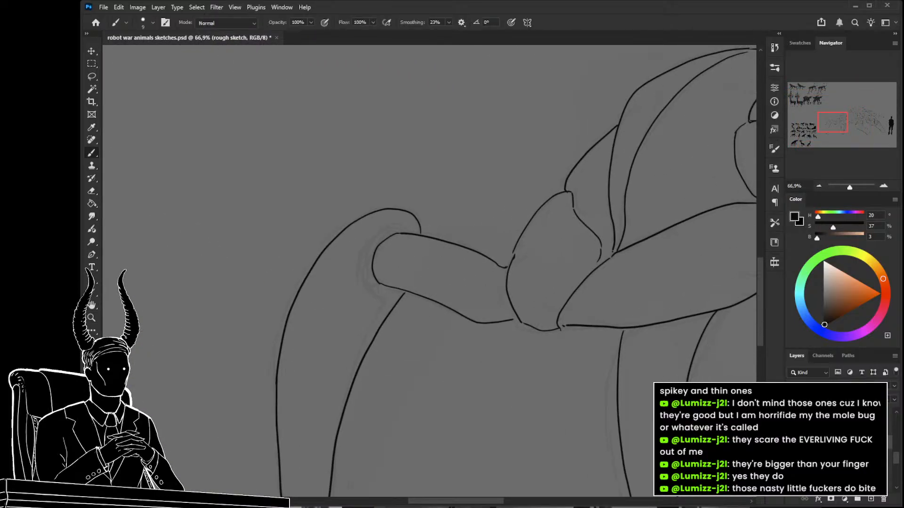
{"action": "left_click", "coordinate": [507, 276], "text": "ctrl"}
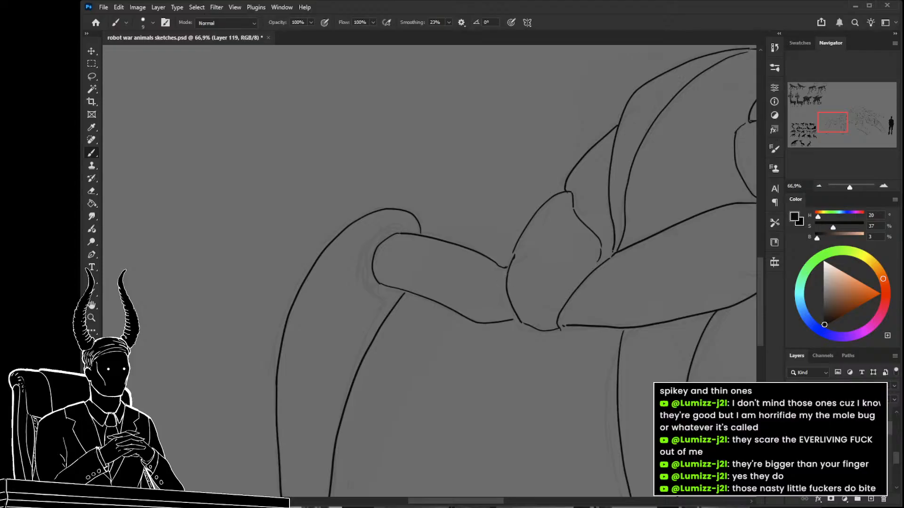
{"action": "left_click_drag", "start_coordinate": [500, 279], "coordinate": [462, 257]}
{"action": "left_click_drag", "start_coordinate": [412, 238], "coordinate": [390, 239]}
{"action": "left_click_drag", "start_coordinate": [501, 283], "coordinate": [465, 276]}
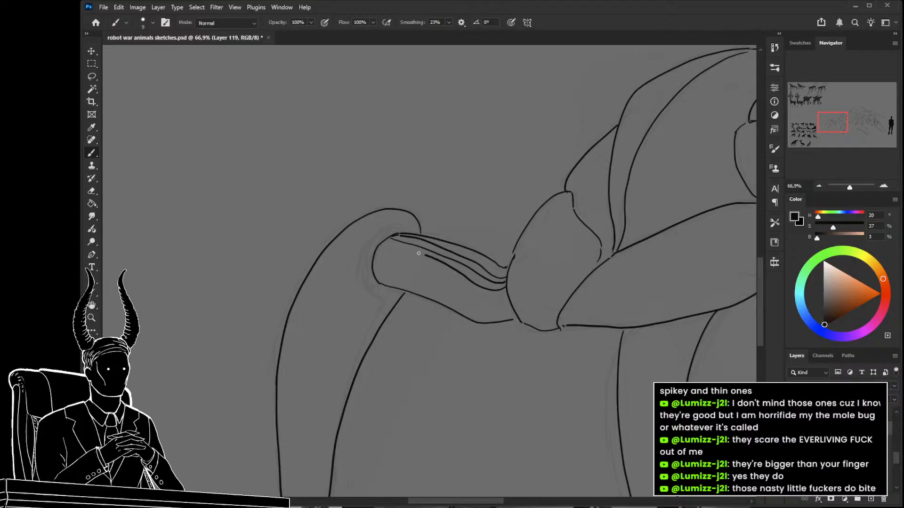
{"action": "mouse_move", "coordinate": [393, 245]}
{"action": "left_mouse_down"}
{"action": "mouse_move", "coordinate": [383, 243]}
{"action": "mouse_move", "coordinate": [373, 264]}
{"action": "left_mouse_up"}
{"action": "key", "text": "e"}
{"action": "left_click_drag", "start_coordinate": [375, 301], "coordinate": [368, 286]}
{"action": "key", "text": "b"}
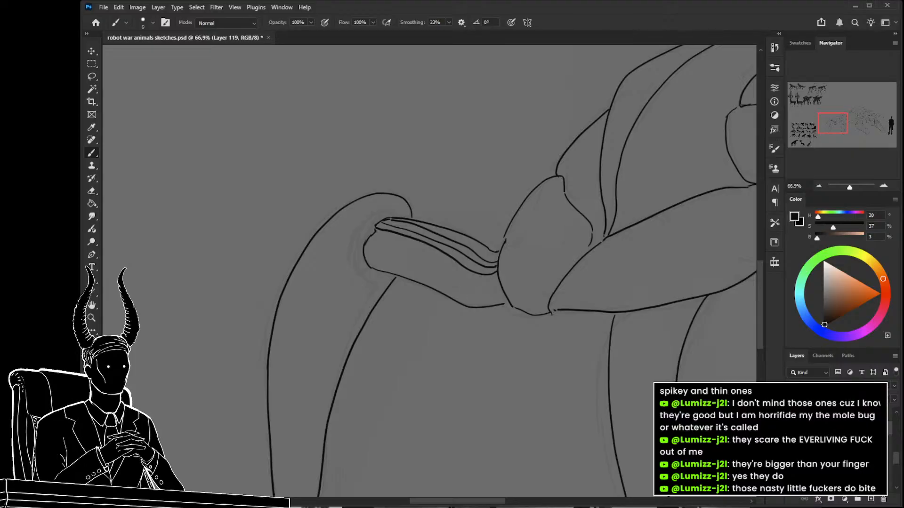
Draw a round pivot at the body end of the rear leg's upper segment and erase the outline overlapping it.
{"action": "mouse_move", "coordinate": [454, 289]}
{"action": "left_mouse_down"}
{"action": "mouse_move", "coordinate": [469, 275]}
{"action": "mouse_move", "coordinate": [483, 288]}
{"action": "left_mouse_up"}
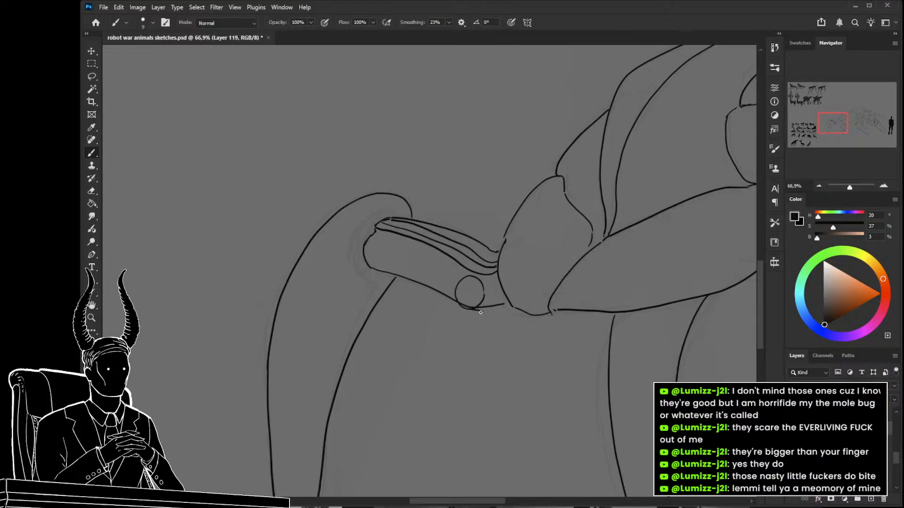
{"action": "key", "text": "z"}
{"action": "mouse_move", "coordinate": [490, 343]}
{"action": "left_mouse_down"}
{"action": "mouse_move", "coordinate": [444, 338]}
{"action": "mouse_move", "coordinate": [423, 323]}
{"action": "mouse_move", "coordinate": [489, 346]}
{"action": "mouse_move", "coordinate": [487, 327]}
{"action": "mouse_move", "coordinate": [456, 309]}
{"action": "left_mouse_up"}
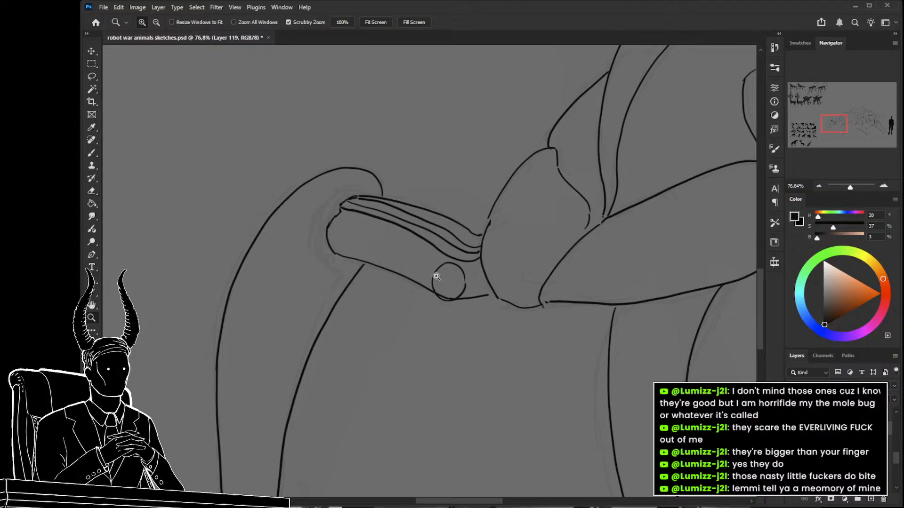
{"action": "key", "text": "b"}
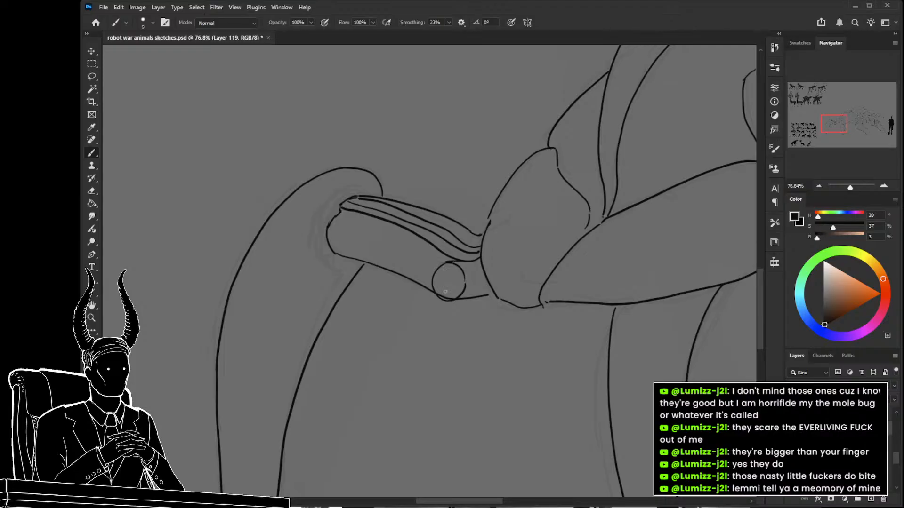
{"action": "key", "text": "e"}
{"action": "left_click_drag", "start_coordinate": [453, 295], "coordinate": [482, 289]}
Add a narrow slot inside the round pivot and a small connecting bracket between it and the hip plate.
{"action": "key", "text": "b"}
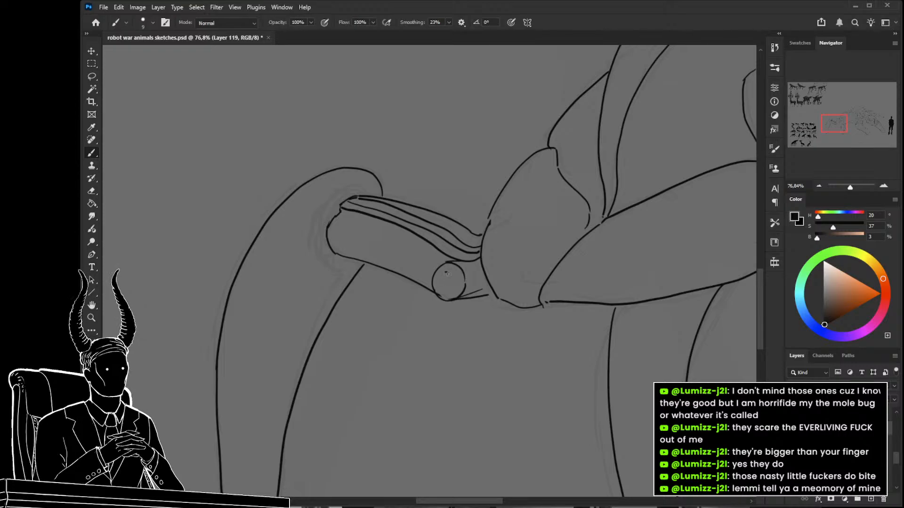
{"action": "left_click_drag", "start_coordinate": [447, 273], "coordinate": [446, 295]}
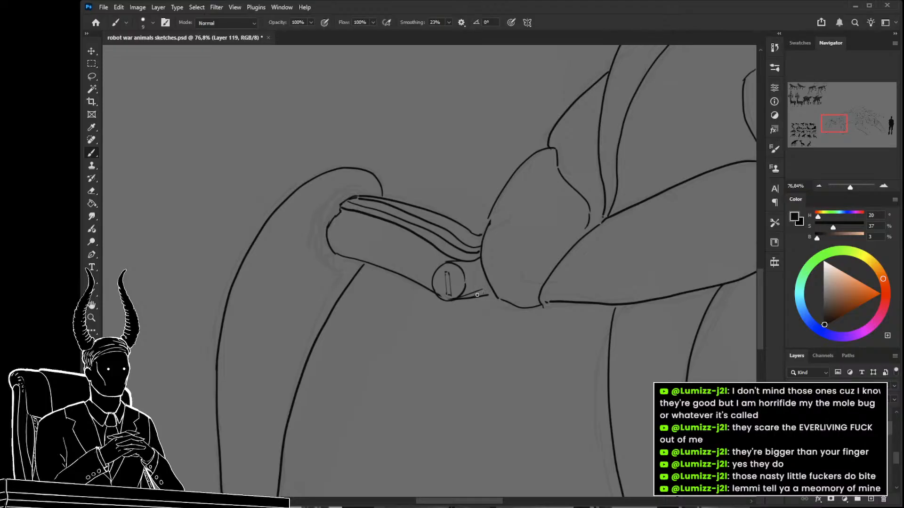
{"action": "mouse_move", "coordinate": [463, 296]}
{"action": "left_mouse_down"}
{"action": "mouse_move", "coordinate": [487, 288]}
{"action": "mouse_move", "coordinate": [473, 288]}
{"action": "mouse_move", "coordinate": [485, 269]}
{"action": "left_mouse_up"}
{"action": "key", "text": "e"}
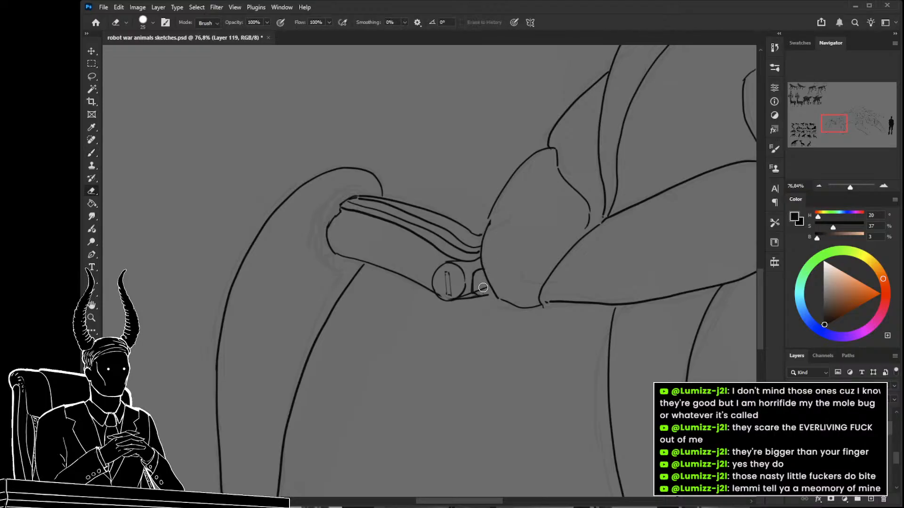
Erase the lower outline of the rear leg's upper segment between the round pivot and the knee.
{"action": "key", "text": "z"}
{"action": "mouse_move", "coordinate": [486, 303]}
{"action": "left_mouse_down"}
{"action": "mouse_move", "coordinate": [428, 313]}
{"action": "mouse_move", "coordinate": [474, 320]}
{"action": "mouse_move", "coordinate": [395, 271]}
{"action": "left_mouse_up"}
{"action": "key", "text": "e"}
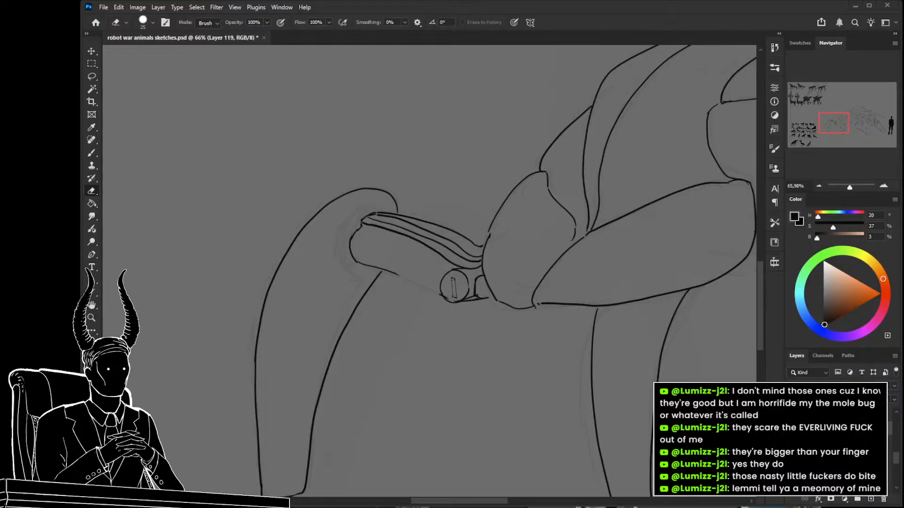
Draw a small bracket block at the knee and a ridged collar around the socket where the upper segment enters.
{"action": "key", "text": "z"}
{"action": "left_click_drag", "start_coordinate": [448, 288], "coordinate": [466, 278]}
{"action": "left_click_drag", "start_coordinate": [394, 234], "coordinate": [409, 248]}
{"action": "key", "text": "b"}
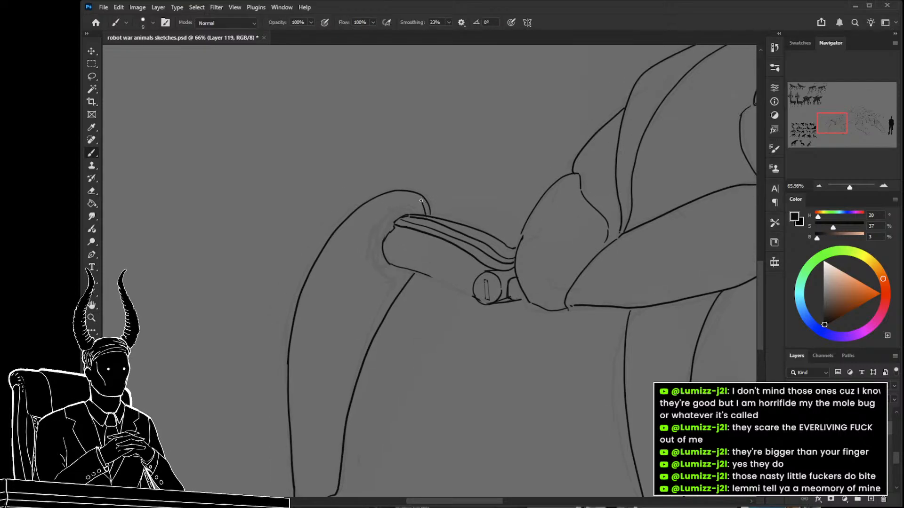
{"action": "mouse_move", "coordinate": [392, 201]}
{"action": "left_mouse_down"}
{"action": "mouse_move", "coordinate": [396, 227]}
{"action": "mouse_move", "coordinate": [391, 203]}
{"action": "mouse_move", "coordinate": [389, 228]}
{"action": "mouse_move", "coordinate": [394, 209]}
{"action": "left_mouse_up"}
{"action": "mouse_move", "coordinate": [421, 201]}
{"action": "left_mouse_down"}
{"action": "mouse_move", "coordinate": [429, 218]}
{"action": "mouse_move", "coordinate": [387, 218]}
{"action": "mouse_move", "coordinate": [380, 238]}
{"action": "left_mouse_up"}
{"action": "left_click_drag", "start_coordinate": [397, 273], "coordinate": [402, 271]}
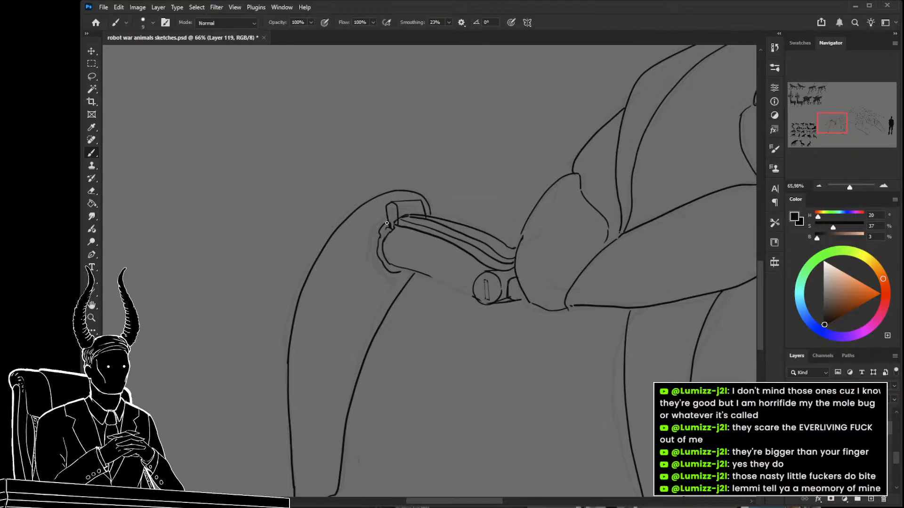
{"action": "left_click_drag", "start_coordinate": [379, 218], "coordinate": [375, 262]}
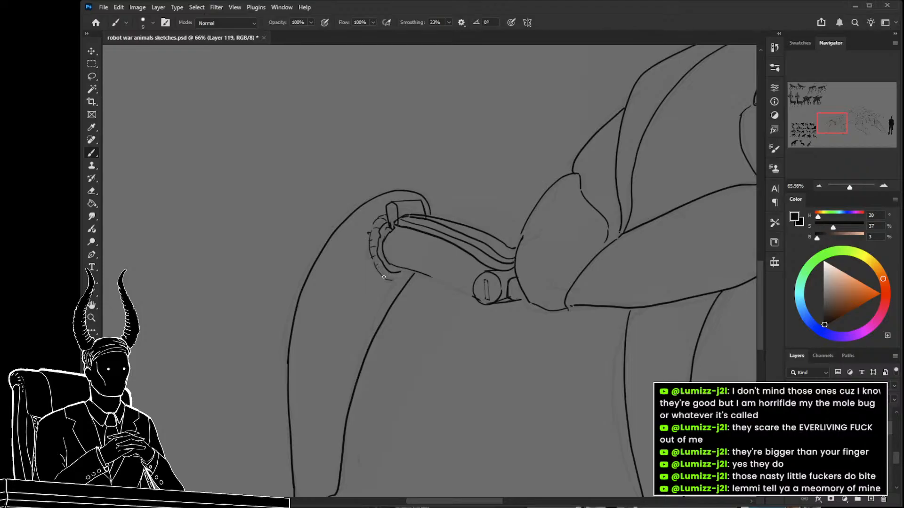
{"action": "mouse_move", "coordinate": [389, 279]}
{"action": "left_mouse_down"}
{"action": "mouse_move", "coordinate": [395, 270]}
{"action": "mouse_move", "coordinate": [386, 292]}
{"action": "mouse_move", "coordinate": [359, 293]}
{"action": "mouse_move", "coordinate": [458, 311]}
{"action": "mouse_move", "coordinate": [430, 290]}
{"action": "left_mouse_up"}
Erase the leftover lower contour and draw straight edges turning the upper leg segment into a cylinder.
{"action": "key", "text": "z"}
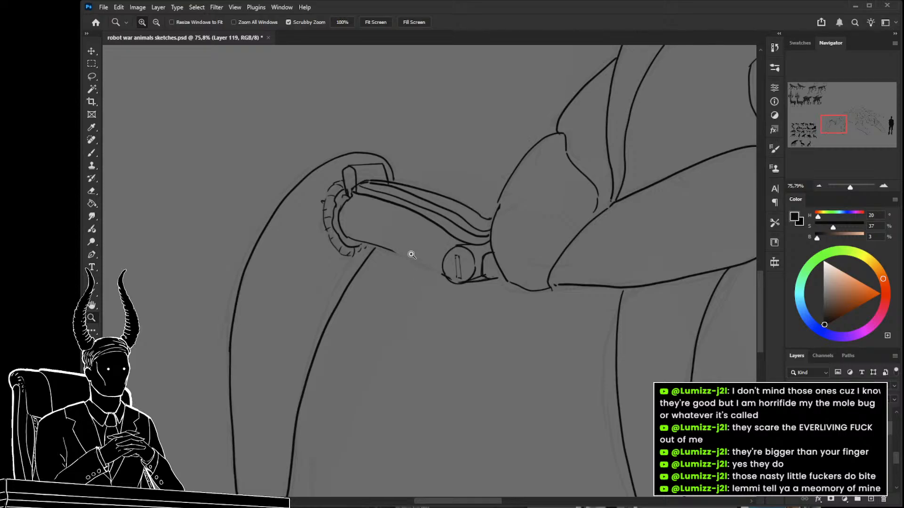
{"action": "key", "text": "e"}
{"action": "left_click_drag", "start_coordinate": [392, 249], "coordinate": [355, 242]}
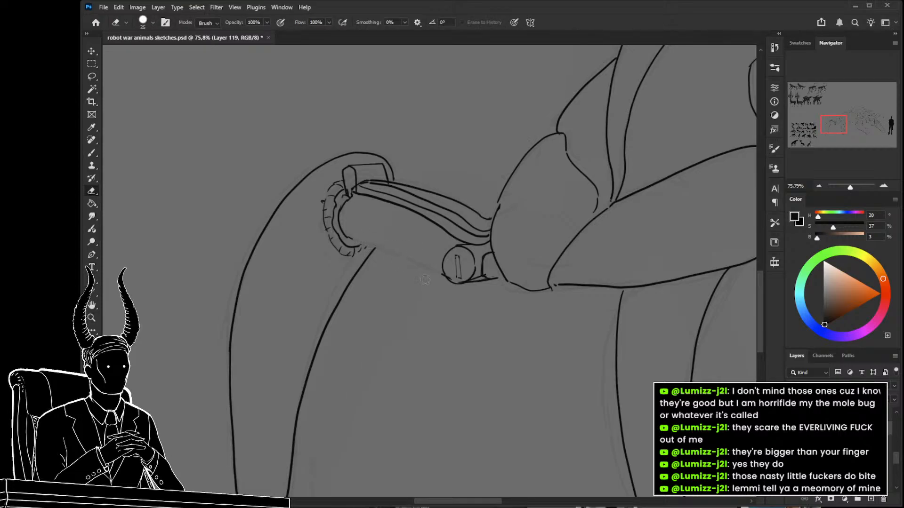
{"action": "key", "text": "b"}
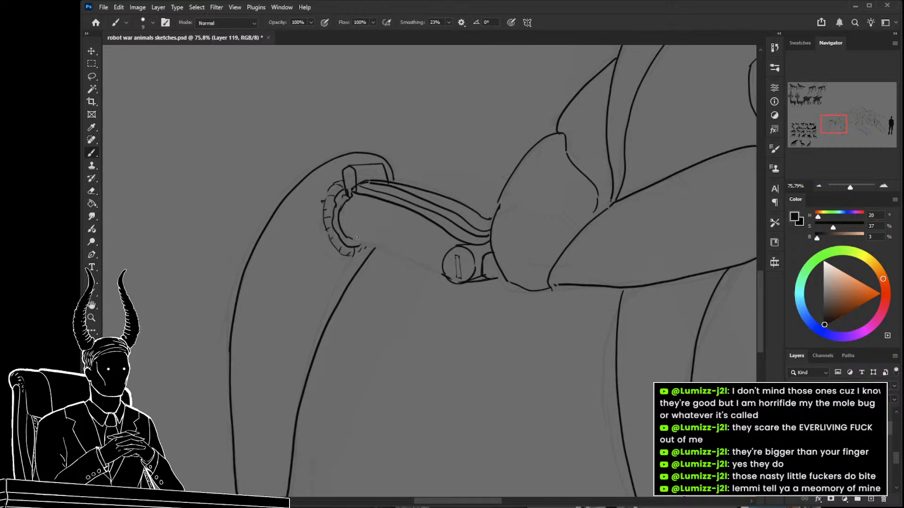
{"action": "left_click_drag", "start_coordinate": [445, 276], "coordinate": [349, 237]}
{"action": "left_click", "coordinate": [347, 203], "text": "shift"}
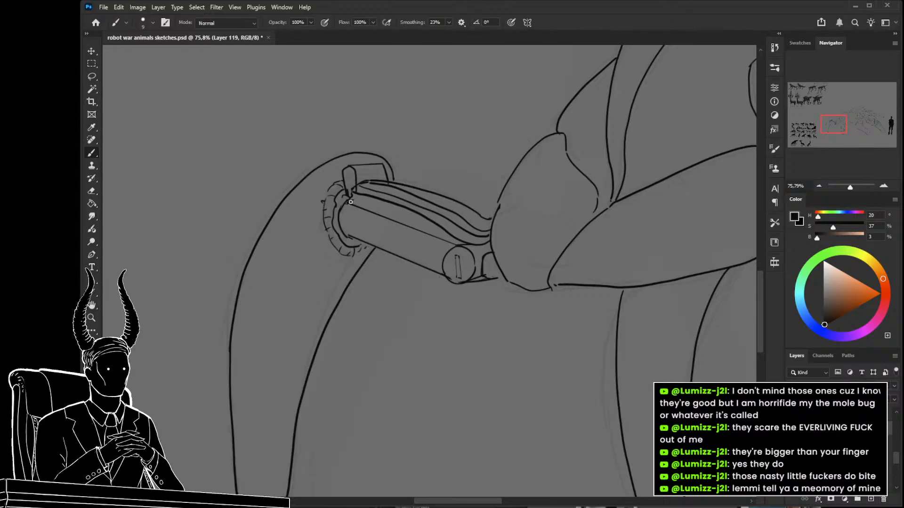
Draw thin parallel rod lines above the cables, running from the knee bracket to the hip plate.
{"action": "key", "text": "ctrl+space"}
{"action": "left_click_drag", "start_coordinate": [378, 204], "coordinate": [363, 213]}
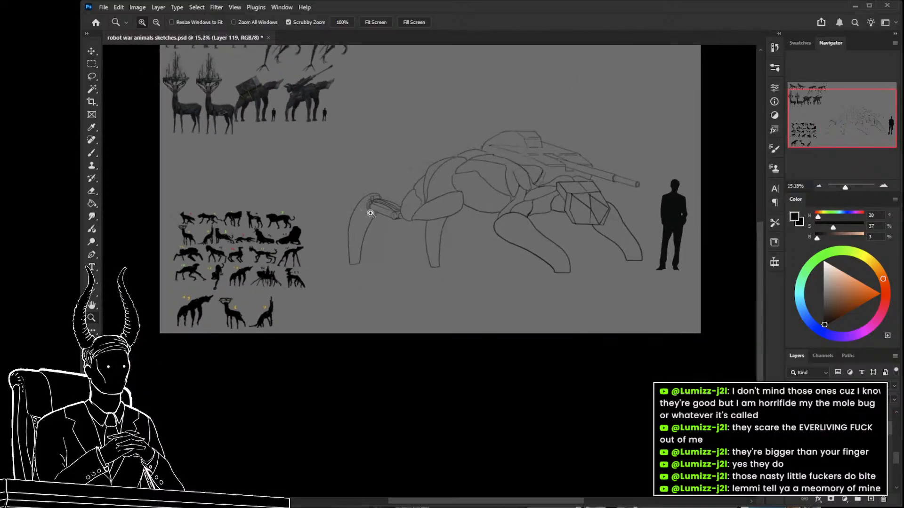
{"action": "left_click_drag", "start_coordinate": [414, 226], "coordinate": [452, 246]}
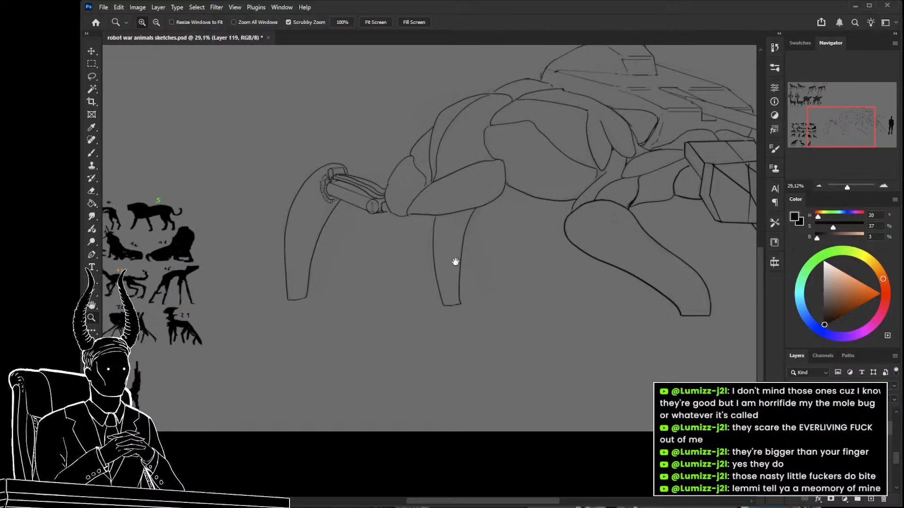
{"action": "mouse_move", "coordinate": [369, 220]}
{"action": "left_mouse_down"}
{"action": "mouse_move", "coordinate": [408, 267]}
{"action": "mouse_move", "coordinate": [383, 242]}
{"action": "mouse_move", "coordinate": [392, 247]}
{"action": "left_mouse_up"}
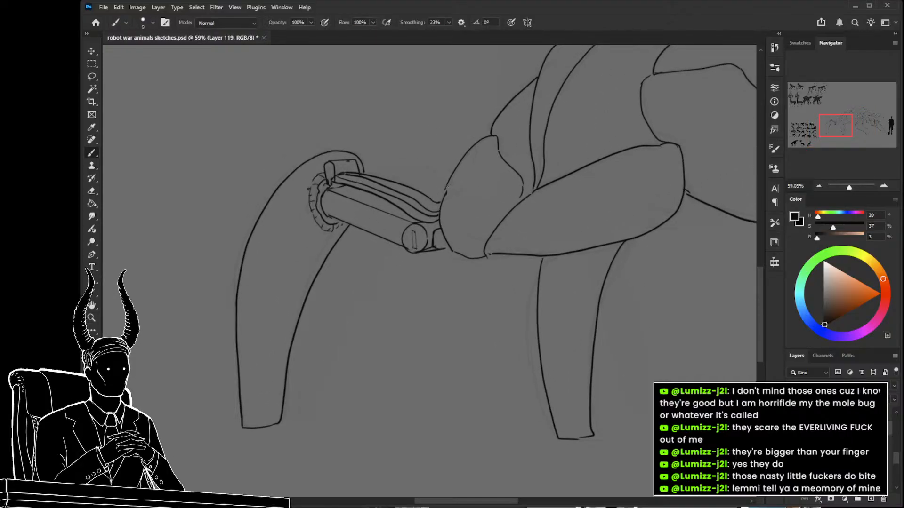
{"action": "left_click_drag", "start_coordinate": [370, 165], "coordinate": [450, 184]}
{"action": "left_click_drag", "start_coordinate": [363, 163], "coordinate": [440, 182]}
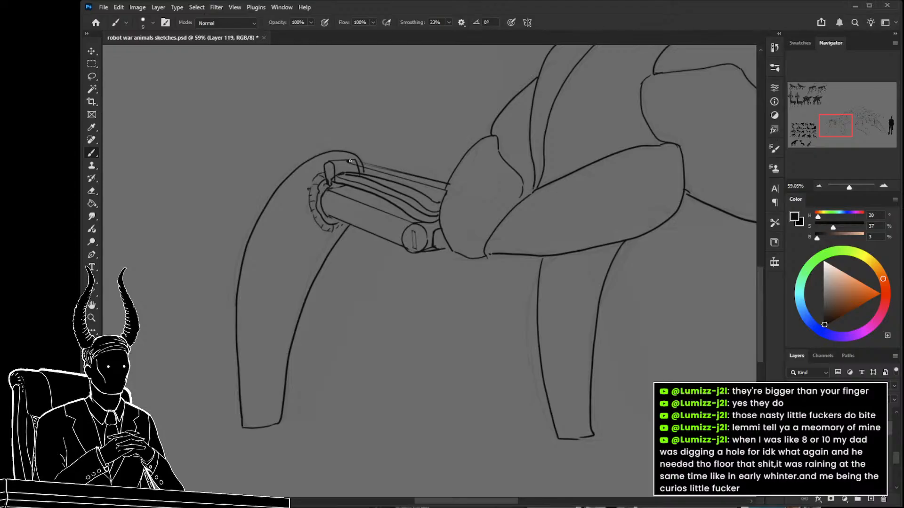
Clean up the thin rod's ends and strengthen its lines where it meets the knee bracket and hip plate.
{"action": "key", "text": "z"}
{"action": "left_click_drag", "start_coordinate": [356, 163], "coordinate": [367, 172]}
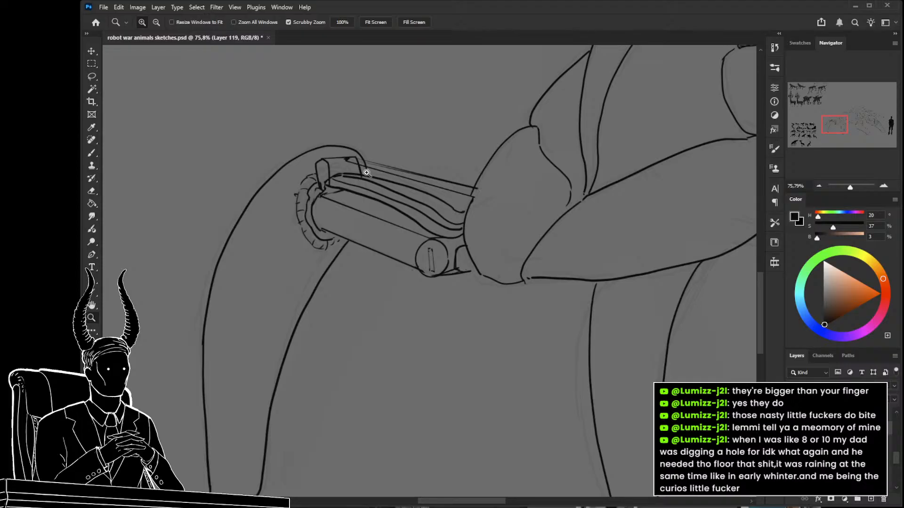
{"action": "left_click_drag", "start_coordinate": [357, 164], "coordinate": [363, 185]}
{"action": "key", "text": "e"}
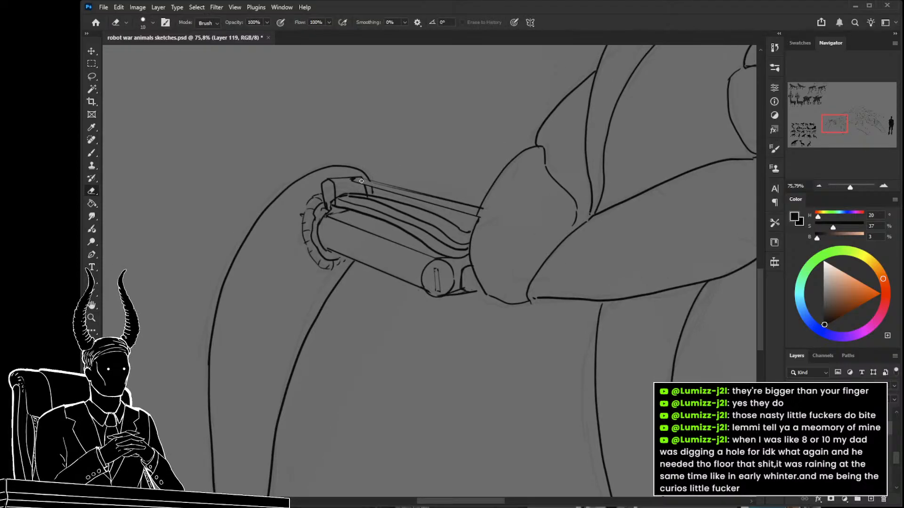
{"action": "key", "text": "z"}
{"action": "mouse_move", "coordinate": [406, 197]}
{"action": "left_mouse_down"}
{"action": "mouse_move", "coordinate": [355, 193]}
{"action": "mouse_move", "coordinate": [409, 202]}
{"action": "left_mouse_up"}
{"action": "key", "text": "e"}
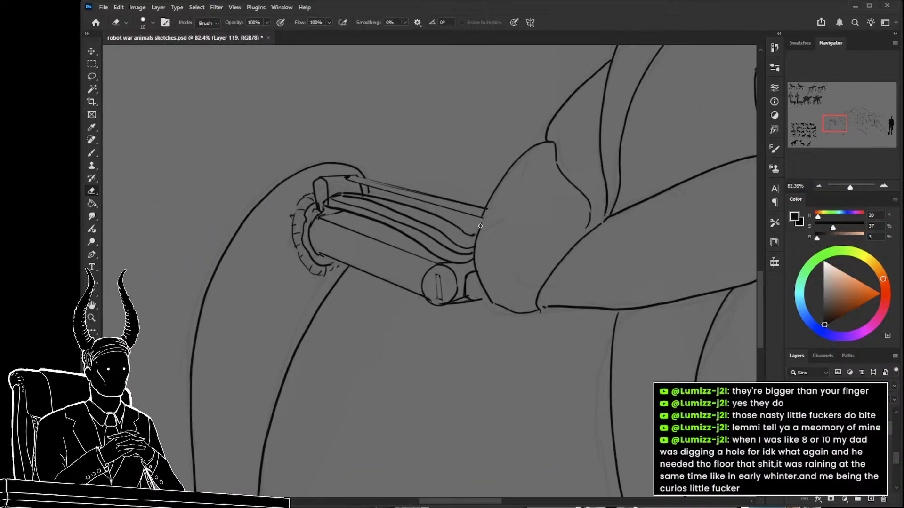
{"action": "key", "text": "z"}
{"action": "left_click_drag", "start_coordinate": [478, 246], "coordinate": [482, 245]}
{"action": "key", "text": "b"}
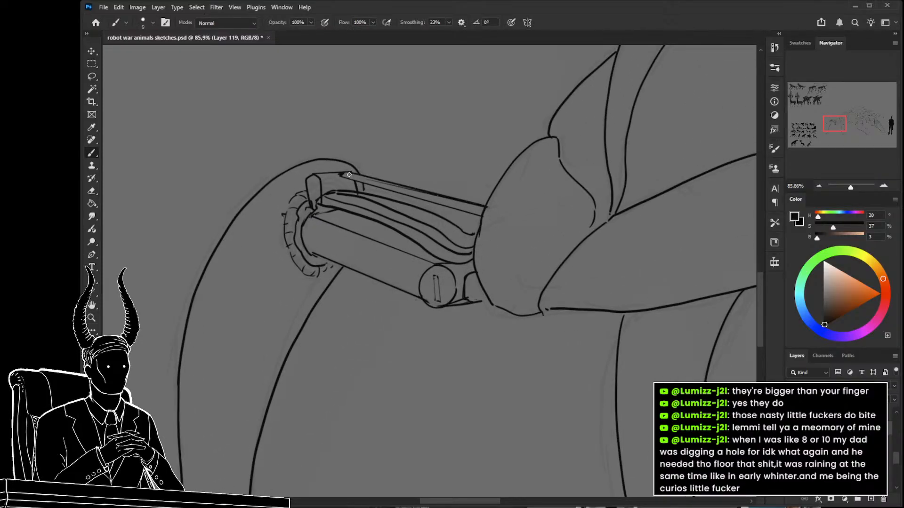
Save the sketch document.
{"action": "key", "text": "z"}
{"action": "left_click_drag", "start_coordinate": [375, 197], "coordinate": [331, 196]}
{"action": "mouse_move", "coordinate": [415, 255]}
{"action": "left_mouse_down"}
{"action": "mouse_move", "coordinate": [375, 242]}
{"action": "mouse_move", "coordinate": [447, 287]}
{"action": "mouse_move", "coordinate": [447, 299]}
{"action": "left_mouse_up"}
{"action": "key", "text": "ctrl+s"}
Draw an angular panel seam across the rear lower leg below the knee, with parallel strut lines up to the collar.
{"action": "mouse_move", "coordinate": [513, 166]}
{"action": "left_mouse_down"}
{"action": "mouse_move", "coordinate": [537, 164]}
{"action": "mouse_move", "coordinate": [515, 166]}
{"action": "mouse_move", "coordinate": [460, 204]}
{"action": "left_mouse_up"}
{"action": "left_click_drag", "start_coordinate": [436, 253], "coordinate": [498, 247]}
{"action": "mouse_move", "coordinate": [305, 260]}
{"action": "left_mouse_down"}
{"action": "mouse_move", "coordinate": [358, 274]}
{"action": "mouse_move", "coordinate": [401, 247]}
{"action": "mouse_move", "coordinate": [390, 263]}
{"action": "mouse_move", "coordinate": [359, 249]}
{"action": "mouse_move", "coordinate": [329, 261]}
{"action": "left_mouse_up"}
{"action": "key", "text": "b"}
{"action": "key", "text": "ctrl+z"}
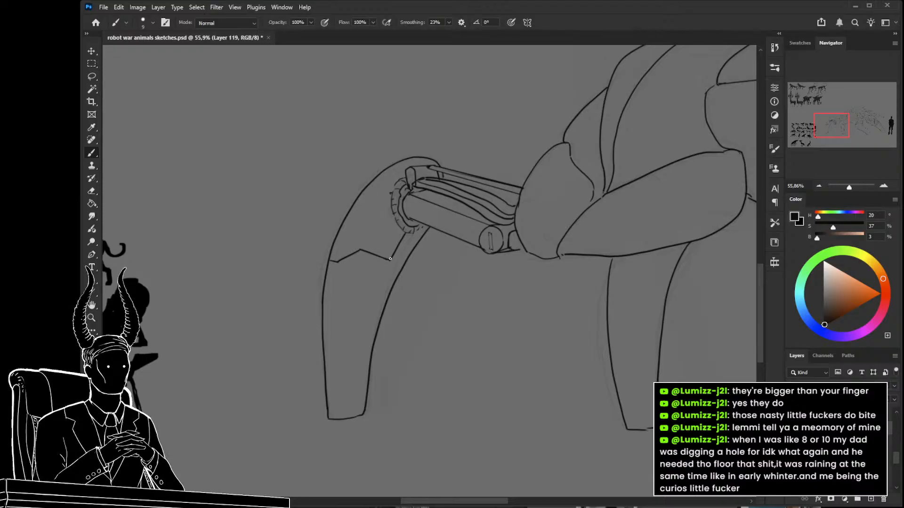
{"action": "left_click_drag", "start_coordinate": [399, 259], "coordinate": [411, 236]}
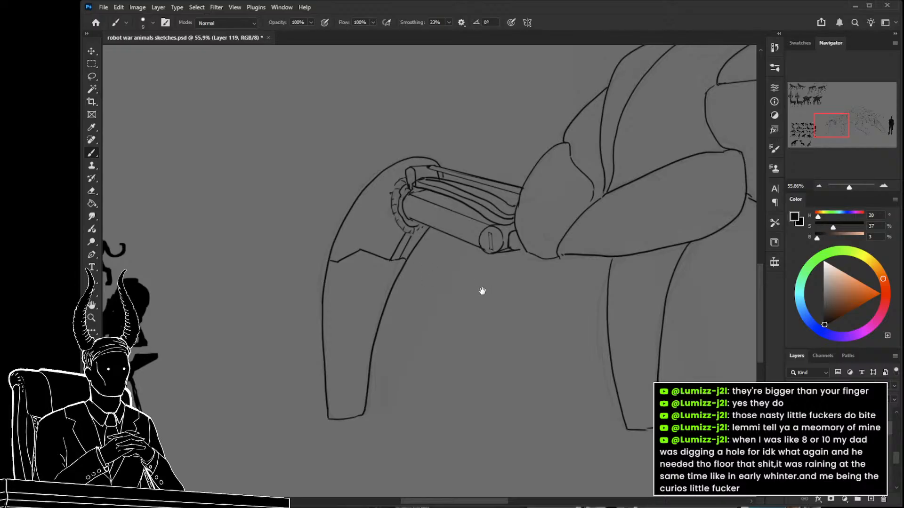
Draw an angular panel seam with parallel strut lines across the top of the second lower leg, just below the thigh plate.
{"action": "left_click_drag", "start_coordinate": [485, 292], "coordinate": [457, 291]}
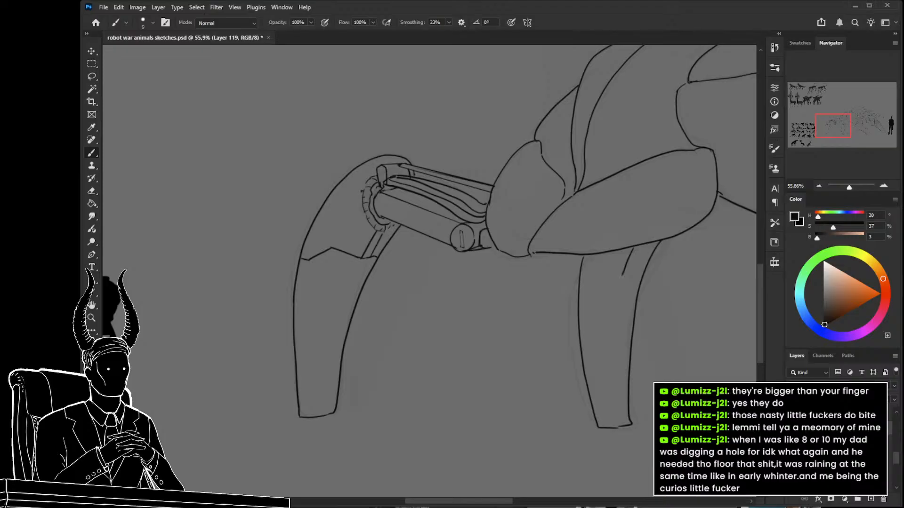
{"action": "left_click_drag", "start_coordinate": [623, 276], "coordinate": [589, 268]}
{"action": "key", "text": "ctrl+z"}
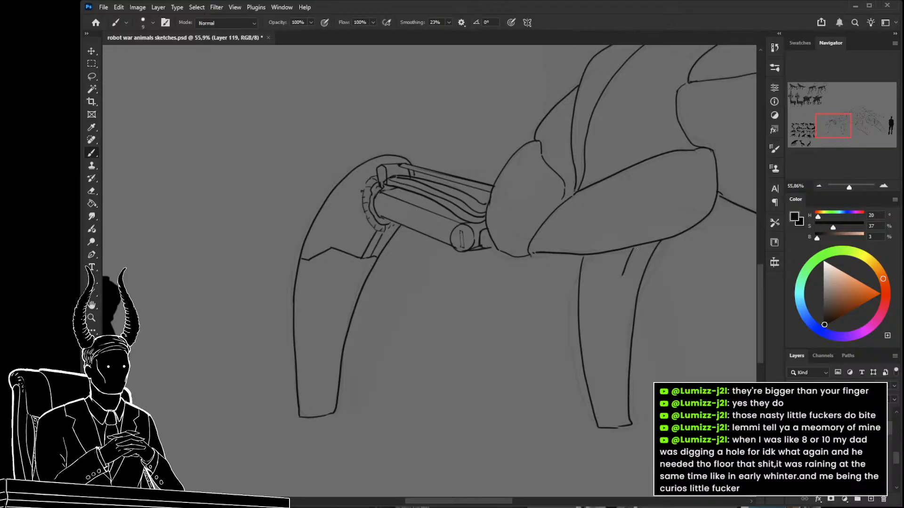
{"action": "mouse_move", "coordinate": [636, 249]}
{"action": "left_mouse_down"}
{"action": "mouse_move", "coordinate": [625, 275]}
{"action": "mouse_move", "coordinate": [640, 276]}
{"action": "mouse_move", "coordinate": [590, 267]}
{"action": "left_mouse_up"}
{"action": "key", "text": "ctrl+z"}
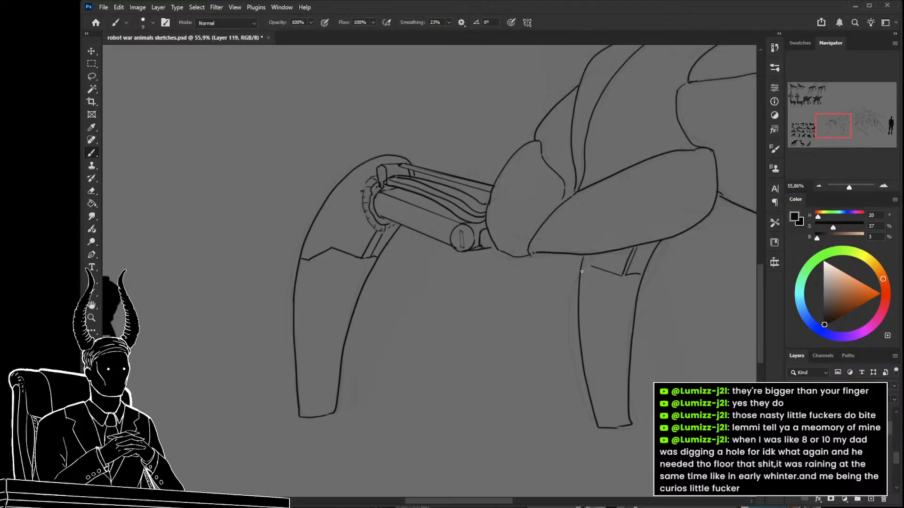
Draw a long curved panel seam down the rearmost lower leg, running from below the angular seam to the foot.
{"action": "left_click_drag", "start_coordinate": [477, 325], "coordinate": [520, 301]}
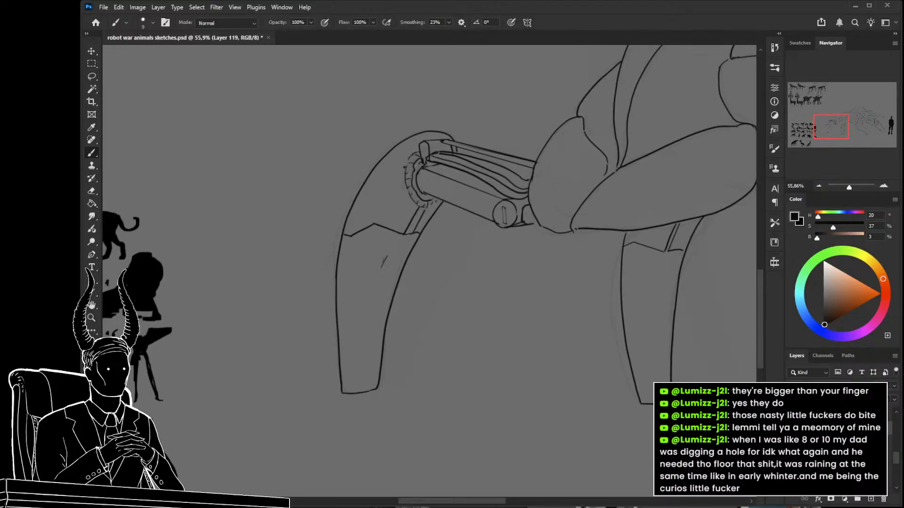
{"action": "left_click_drag", "start_coordinate": [381, 267], "coordinate": [372, 304]}
{"action": "left_click_drag", "start_coordinate": [371, 306], "coordinate": [361, 379]}
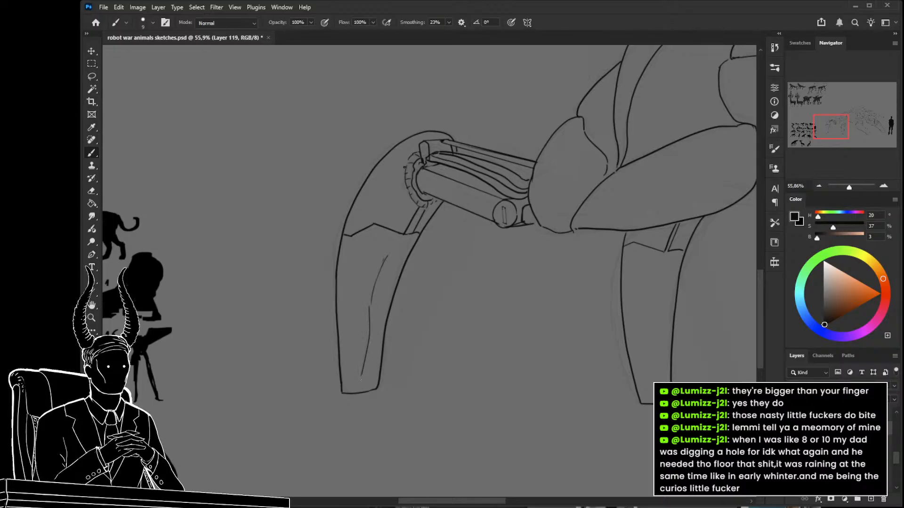
{"action": "left_click_drag", "start_coordinate": [371, 315], "coordinate": [367, 397]}
{"action": "key", "text": "ctrl+z"}
{"action": "left_click_drag", "start_coordinate": [370, 317], "coordinate": [364, 376]}
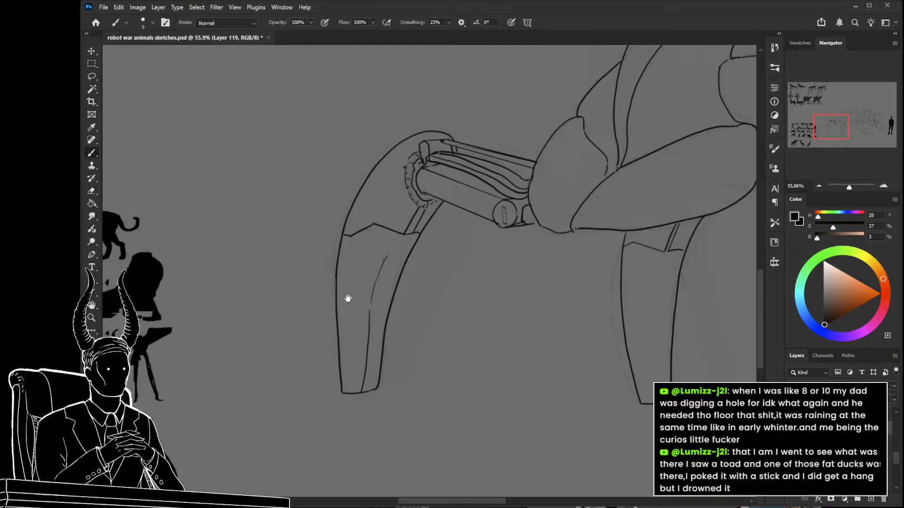
Add a second angular seam across the rearmost lower leg and an inset panel outline along its outer edge.
{"action": "left_click_drag", "start_coordinate": [347, 297], "coordinate": [366, 308]}
{"action": "left_click_drag", "start_coordinate": [403, 272], "coordinate": [357, 272]}
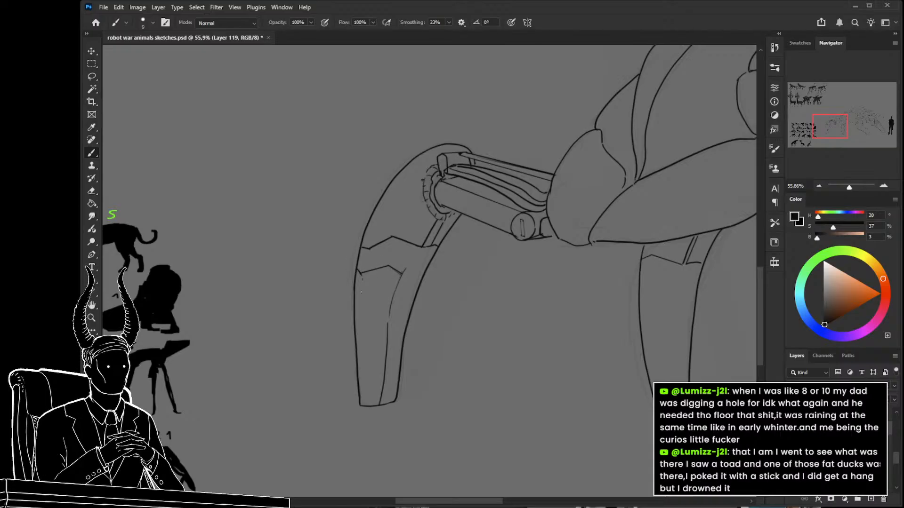
{"action": "mouse_move", "coordinate": [363, 280]}
{"action": "left_mouse_down"}
{"action": "mouse_move", "coordinate": [355, 324]}
{"action": "mouse_move", "coordinate": [361, 274]}
{"action": "mouse_move", "coordinate": [383, 311]}
{"action": "left_mouse_up"}
{"action": "key", "text": "ctrl+z"}
Draw a long vertical panel seam down the second lower leg, with short seam marks beside it.
{"action": "key", "text": "z"}
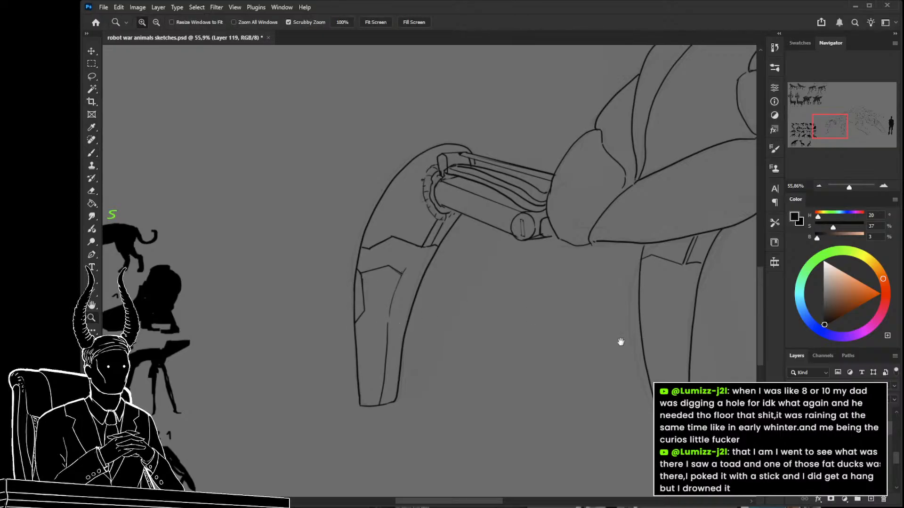
{"action": "left_click_drag", "start_coordinate": [614, 317], "coordinate": [577, 293]}
{"action": "key", "text": "b"}
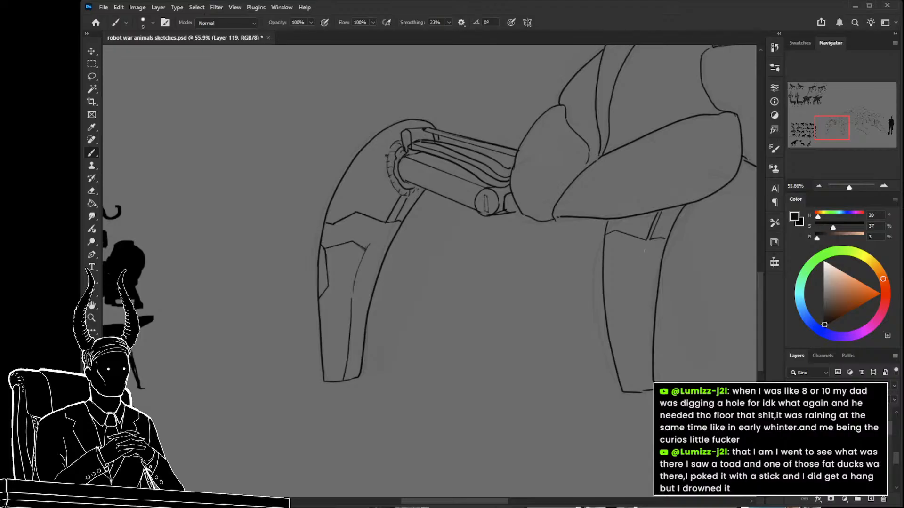
{"action": "left_click_drag", "start_coordinate": [645, 252], "coordinate": [637, 388]}
{"action": "key", "text": "ctrl+z"}
{"action": "key", "text": "ctrl+z"}
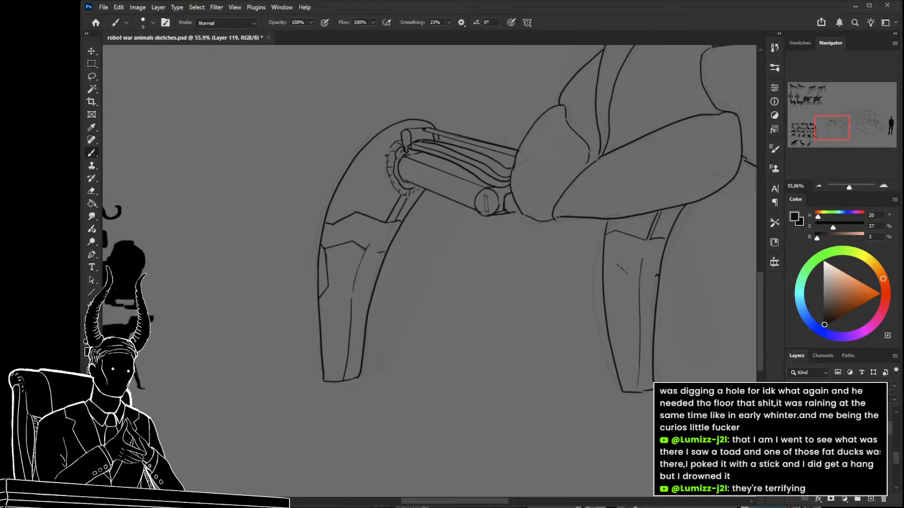
{"action": "left_click_drag", "start_coordinate": [618, 264], "coordinate": [627, 274]}
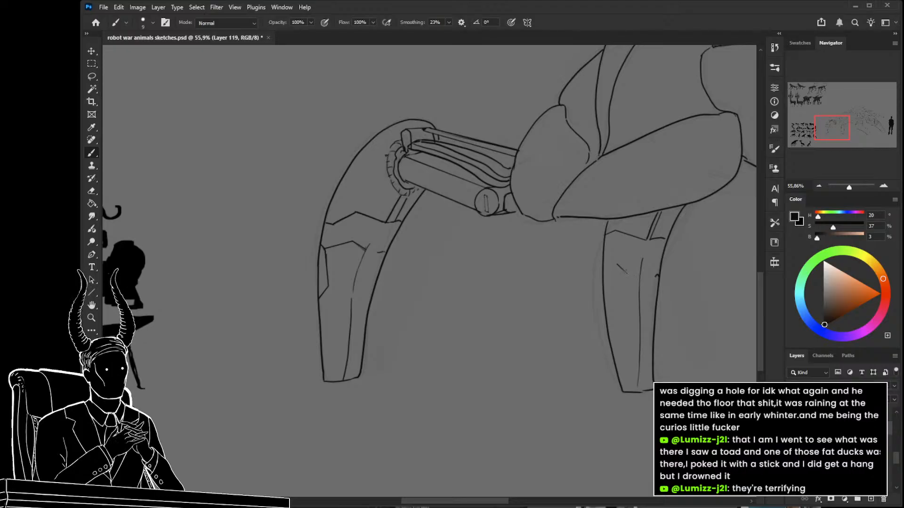
Complete the peaked seam on the second lower leg and outline an inset panel along its outer edge.
{"action": "key", "text": "z"}
{"action": "left_click_drag", "start_coordinate": [567, 313], "coordinate": [494, 372]}
{"action": "left_click", "coordinate": [591, 284]}
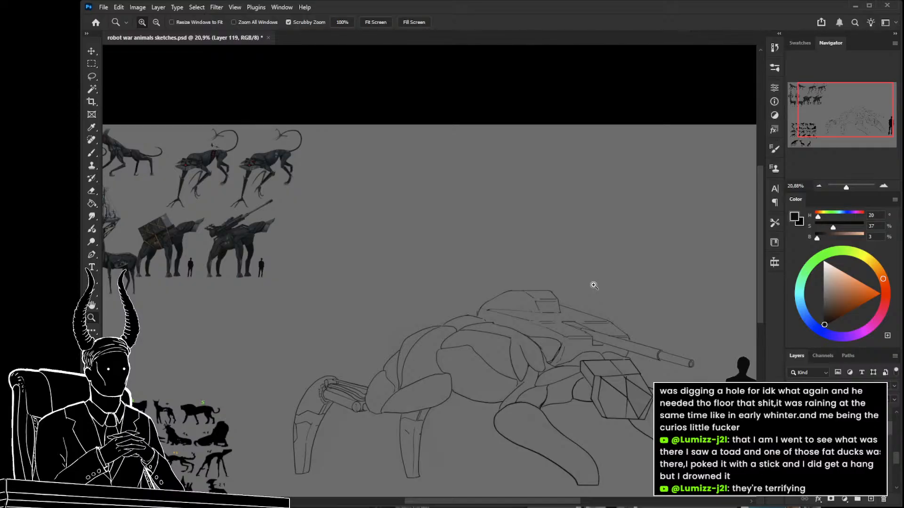
{"action": "mouse_move", "coordinate": [406, 415]}
{"action": "left_mouse_down"}
{"action": "mouse_move", "coordinate": [452, 265]}
{"action": "mouse_move", "coordinate": [507, 287]}
{"action": "mouse_move", "coordinate": [545, 287]}
{"action": "mouse_move", "coordinate": [555, 267]}
{"action": "mouse_move", "coordinate": [572, 265]}
{"action": "left_mouse_up"}
{"action": "key", "text": "b"}
{"action": "key", "text": "e"}
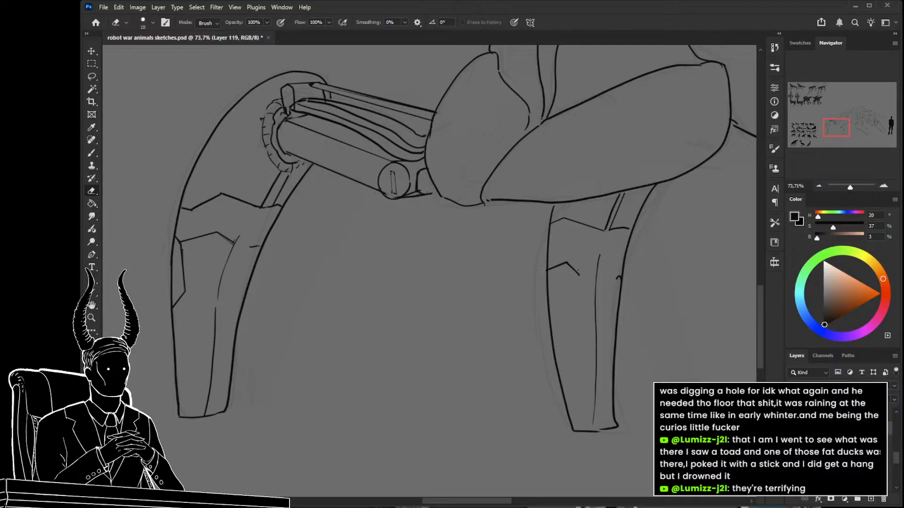
{"action": "scroll", "coordinate": [541, 278], "scroll_direction": "down", "scroll_amount": 1}
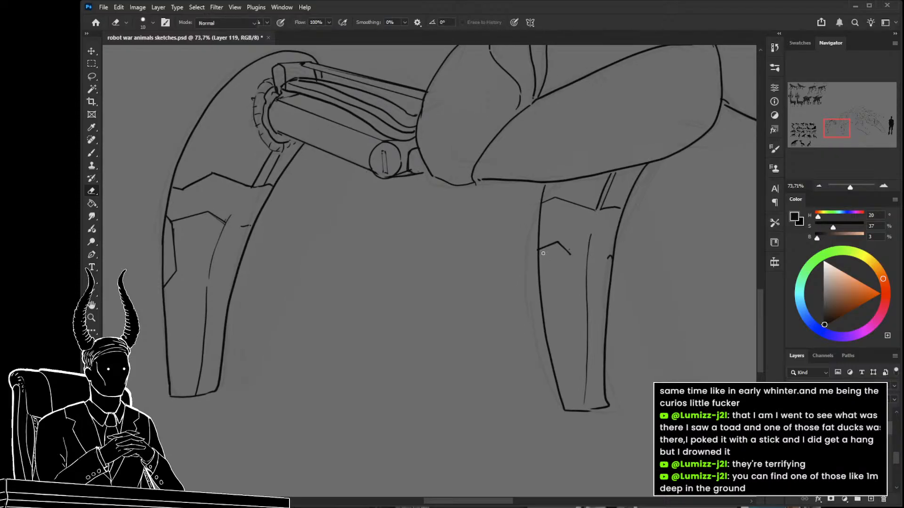
{"action": "key", "text": "b"}
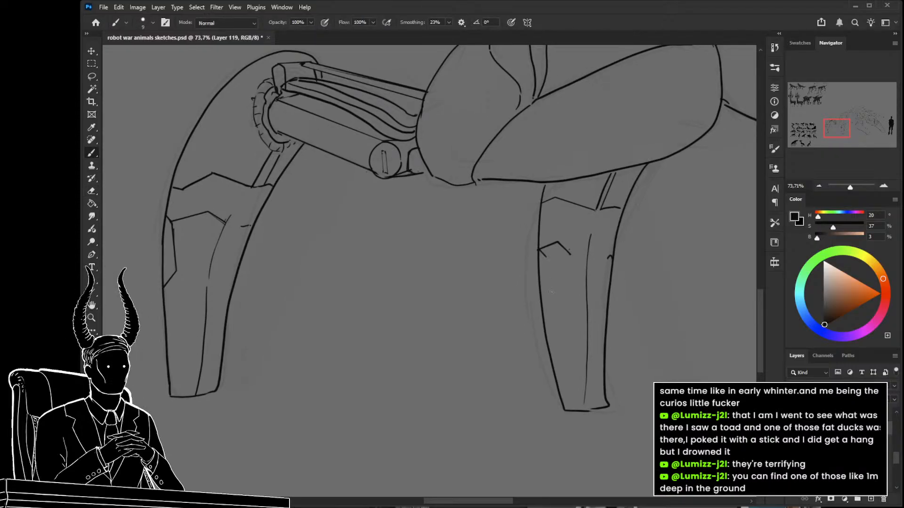
{"action": "mouse_move", "coordinate": [539, 250]}
{"action": "left_mouse_down"}
{"action": "mouse_move", "coordinate": [551, 304]}
{"action": "mouse_move", "coordinate": [484, 302]}
{"action": "left_mouse_up"}
Paste the photo of two spiders on a ceiling as a layer, view it up close, and delete it.
{"action": "key", "text": "z"}
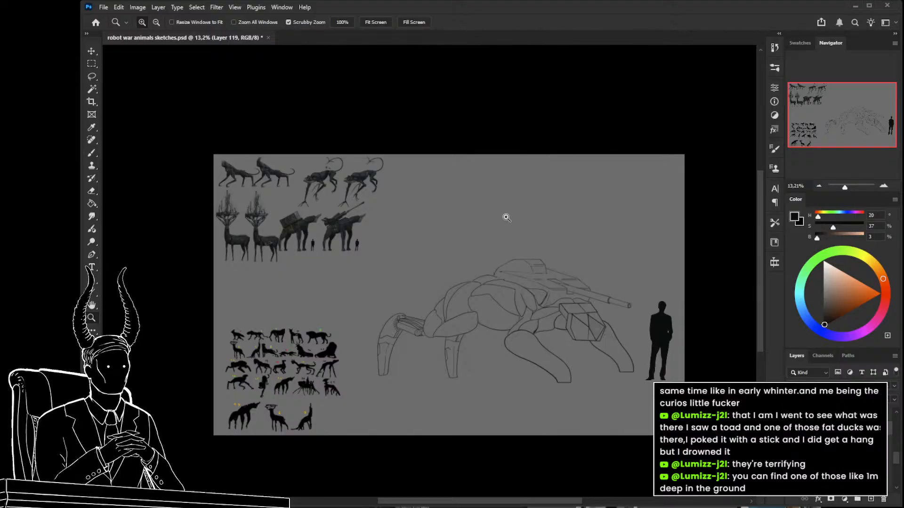
{"action": "key", "text": "ctrl+v"}
{"action": "left_click_drag", "start_coordinate": [464, 267], "coordinate": [567, 270]}
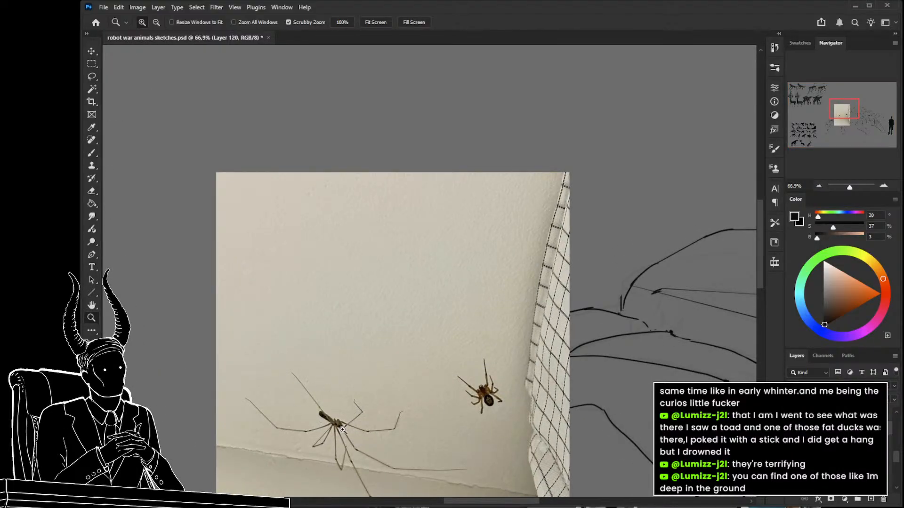
{"action": "left_click_drag", "start_coordinate": [356, 363], "coordinate": [345, 363]}
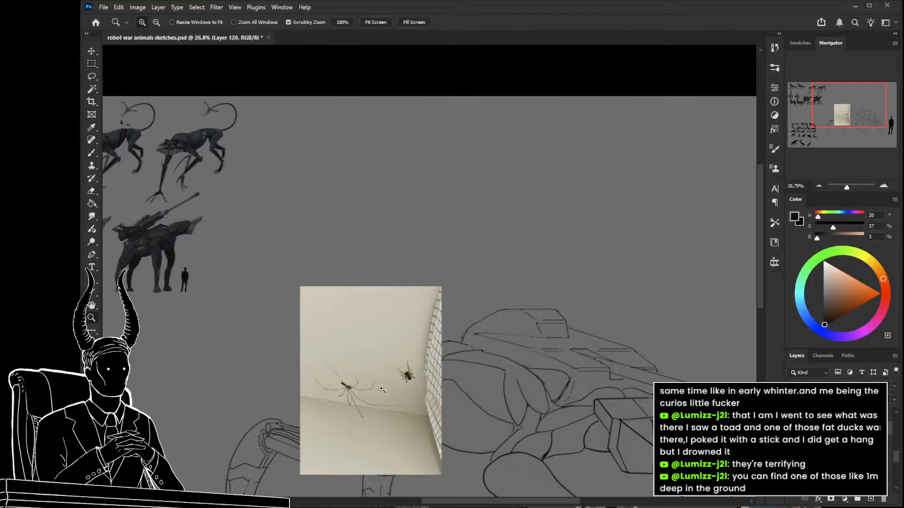
{"action": "left_click_drag", "start_coordinate": [465, 376], "coordinate": [506, 321]}
{"action": "key", "text": "Delete"}
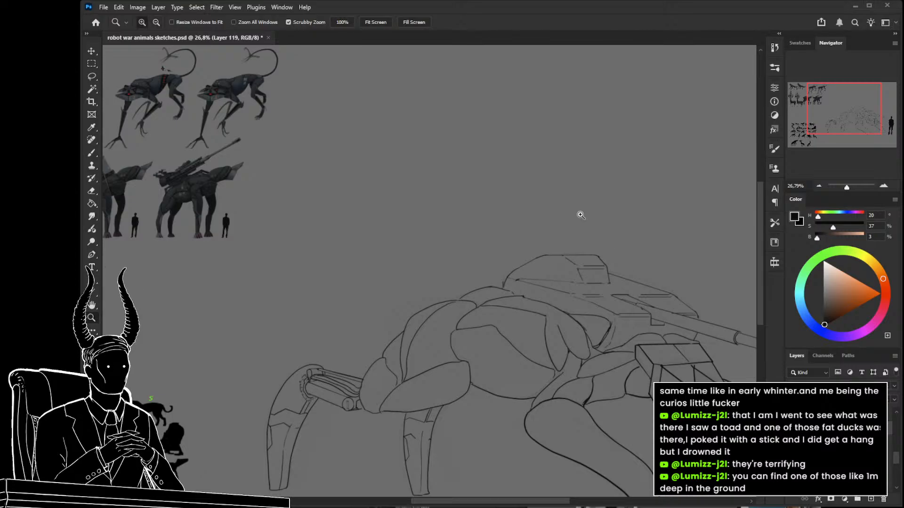
Paste the photo of a large spider on wood over the sketch, view it, and delete it.
{"action": "key", "text": "ctrl+v"}
{"action": "mouse_move", "coordinate": [526, 303]}
{"action": "left_mouse_down"}
{"action": "mouse_move", "coordinate": [486, 298]}
{"action": "mouse_move", "coordinate": [559, 309]}
{"action": "mouse_move", "coordinate": [552, 292]}
{"action": "mouse_move", "coordinate": [531, 287]}
{"action": "left_mouse_up"}
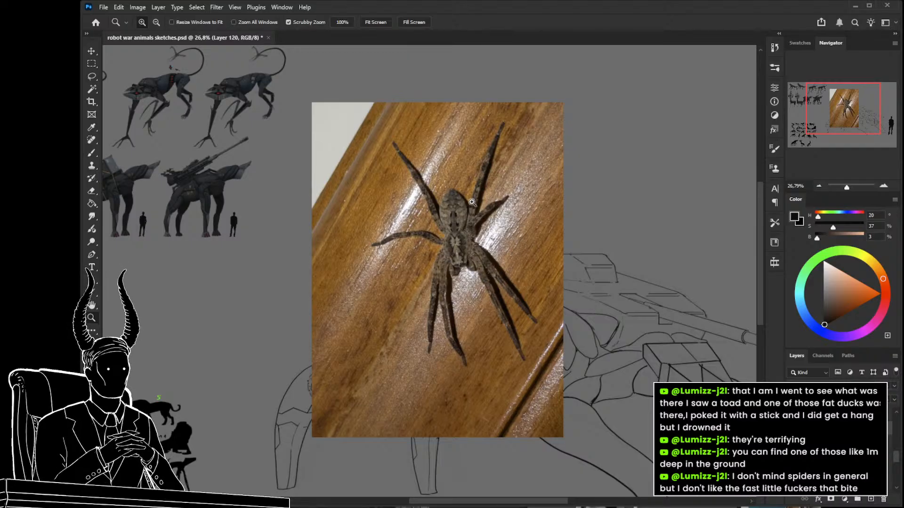
{"action": "key", "text": "Delete"}
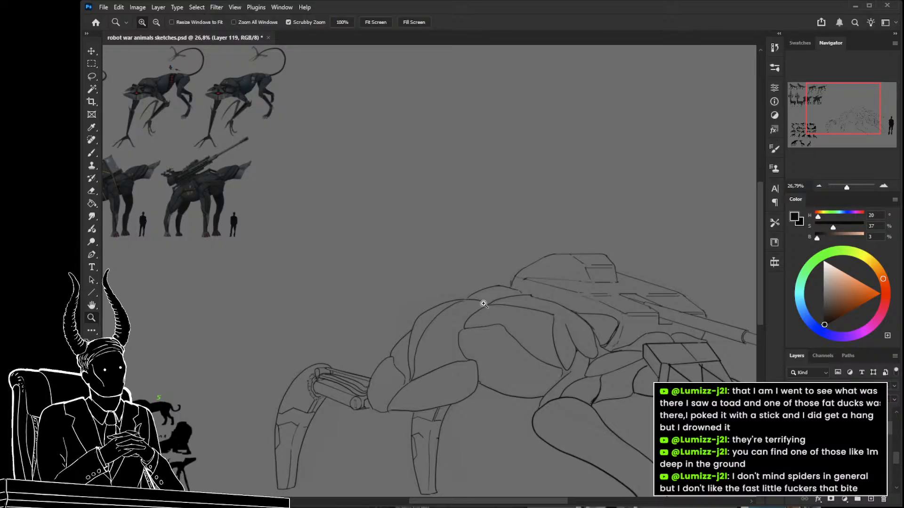
Draw a small gun barrel with two parallel lines and an oval muzzle protruding from the front facet of the robot's head.
{"action": "scroll", "coordinate": [563, 276], "scroll_direction": "down", "scroll_amount": 3}
{"action": "scroll", "coordinate": [563, 276], "scroll_direction": "left", "scroll_amount": 1}
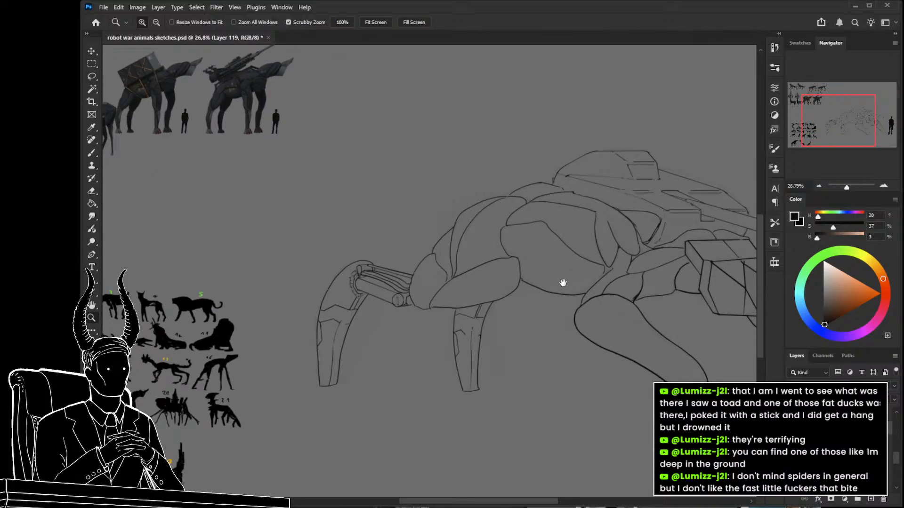
{"action": "left_click_drag", "start_coordinate": [564, 313], "coordinate": [642, 322]}
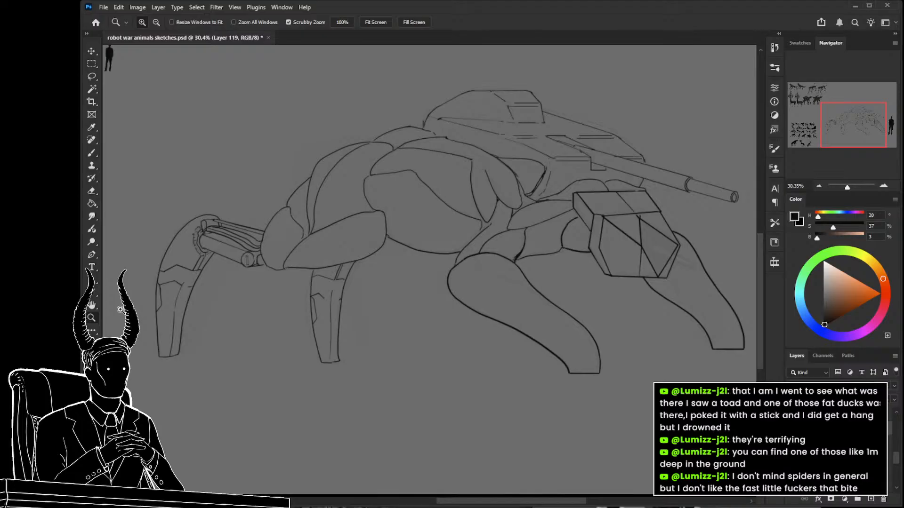
{"action": "mouse_move", "coordinate": [500, 313]}
{"action": "left_mouse_down"}
{"action": "mouse_move", "coordinate": [522, 315]}
{"action": "mouse_move", "coordinate": [504, 296]}
{"action": "left_mouse_up"}
{"action": "key", "text": "b"}
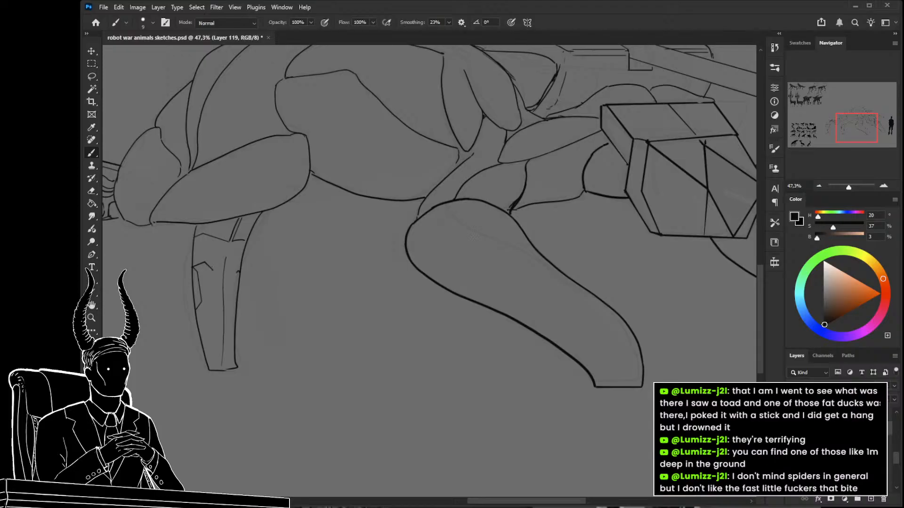
{"action": "left_click_drag", "start_coordinate": [581, 333], "coordinate": [385, 316]}
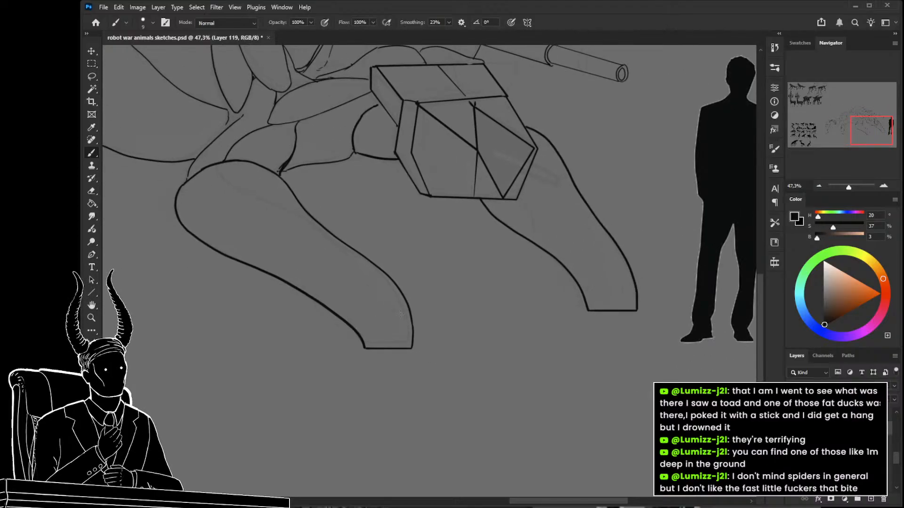
{"action": "left_click_drag", "start_coordinate": [515, 264], "coordinate": [447, 347]}
{"action": "key", "text": "z"}
{"action": "mouse_move", "coordinate": [438, 253]}
{"action": "left_mouse_down"}
{"action": "mouse_move", "coordinate": [466, 255]}
{"action": "mouse_move", "coordinate": [442, 254]}
{"action": "mouse_move", "coordinate": [440, 241]}
{"action": "left_mouse_up"}
{"action": "key", "text": "b"}
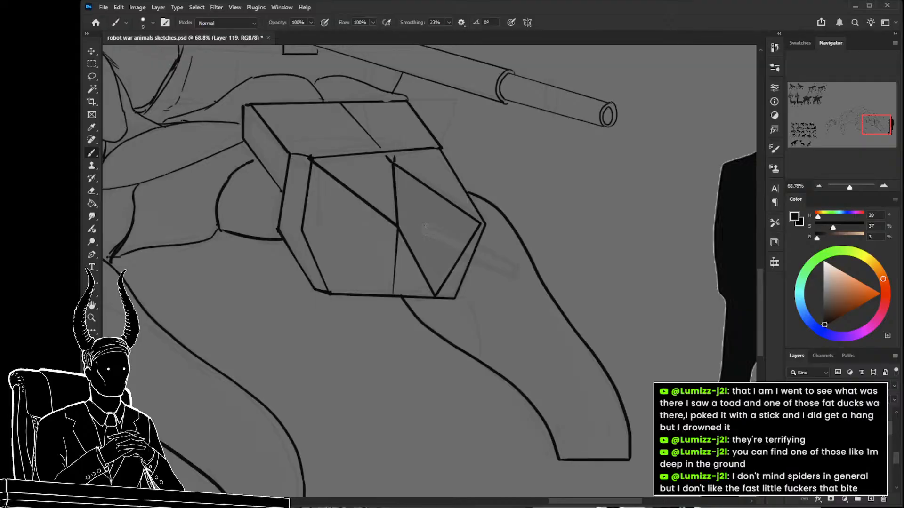
{"action": "left_click_drag", "start_coordinate": [425, 226], "coordinate": [520, 266]}
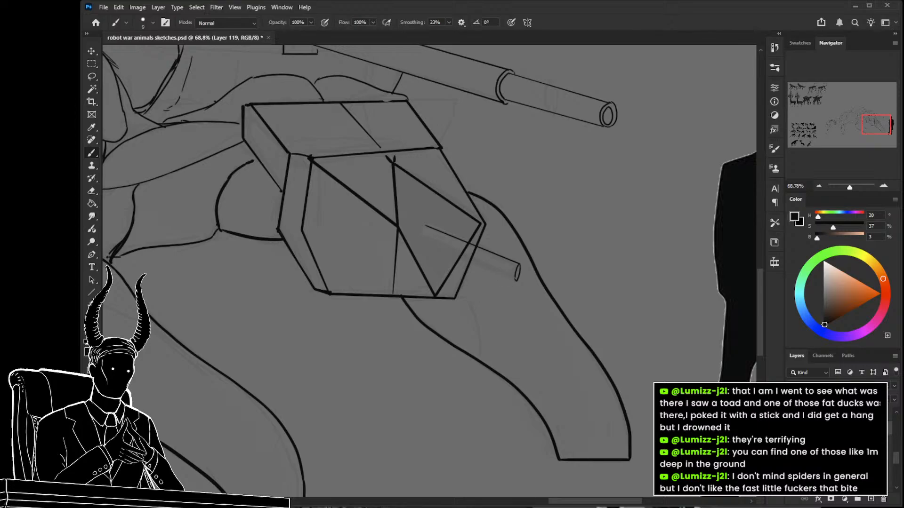
{"action": "left_click_drag", "start_coordinate": [422, 239], "coordinate": [517, 279]}
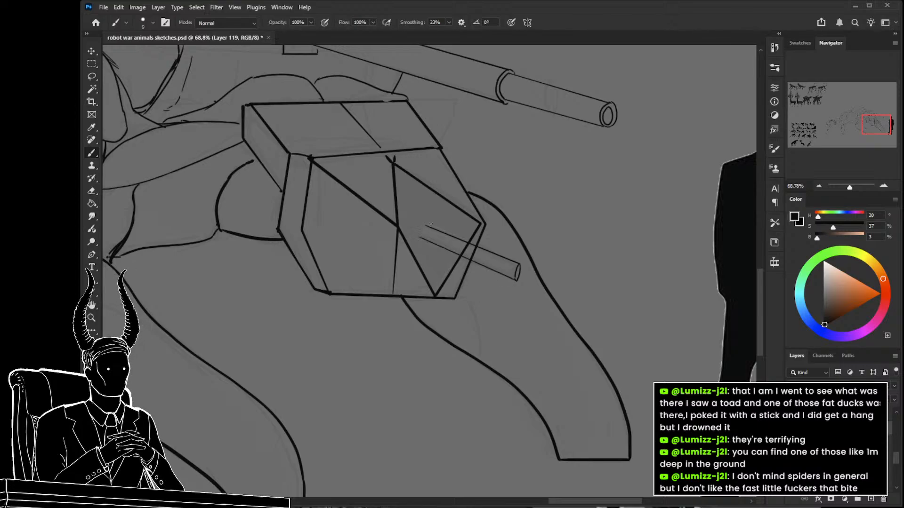
{"action": "key", "text": "ctrl+z"}
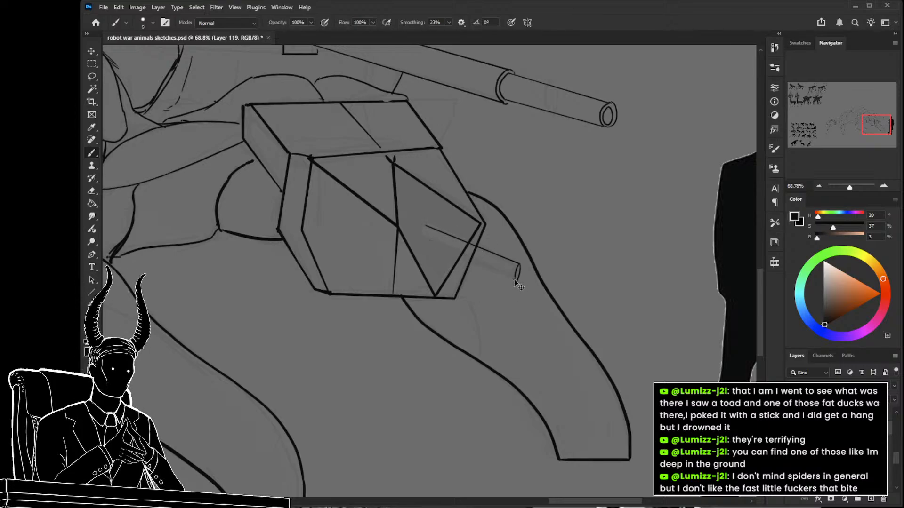
{"action": "left_click_drag", "start_coordinate": [515, 280], "coordinate": [420, 242]}
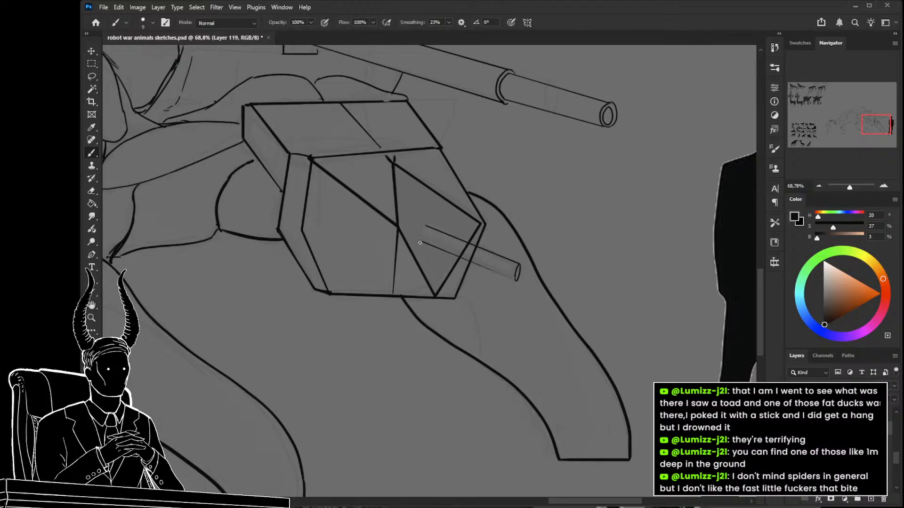
{"action": "mouse_move", "coordinate": [517, 266]}
{"action": "left_mouse_down"}
{"action": "mouse_move", "coordinate": [433, 230]}
{"action": "mouse_move", "coordinate": [476, 255]}
{"action": "left_mouse_up"}
{"action": "left_click_drag", "start_coordinate": [446, 246], "coordinate": [440, 248]}
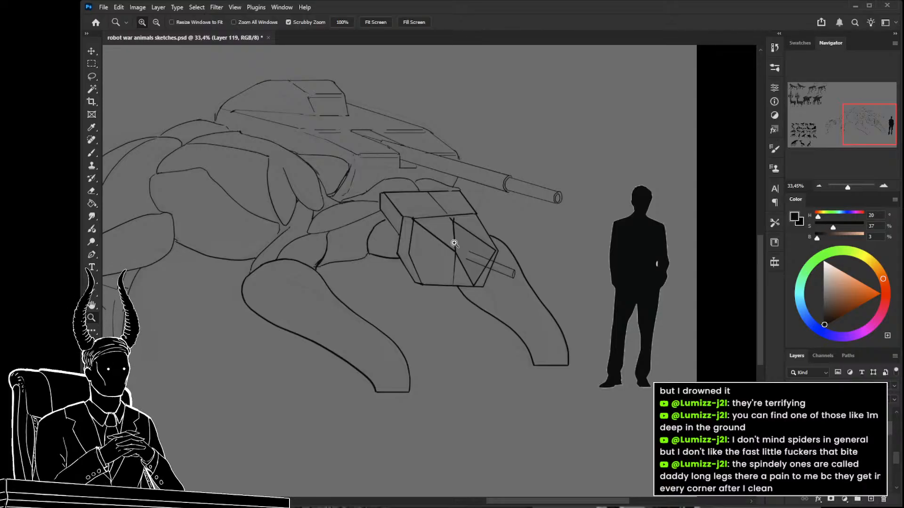
Erase the head's facet lines crossing the small gun barrel with a larger eraser, and draw the barrel's rounded rear end.
{"action": "left_click_drag", "start_coordinate": [476, 262], "coordinate": [494, 258]}
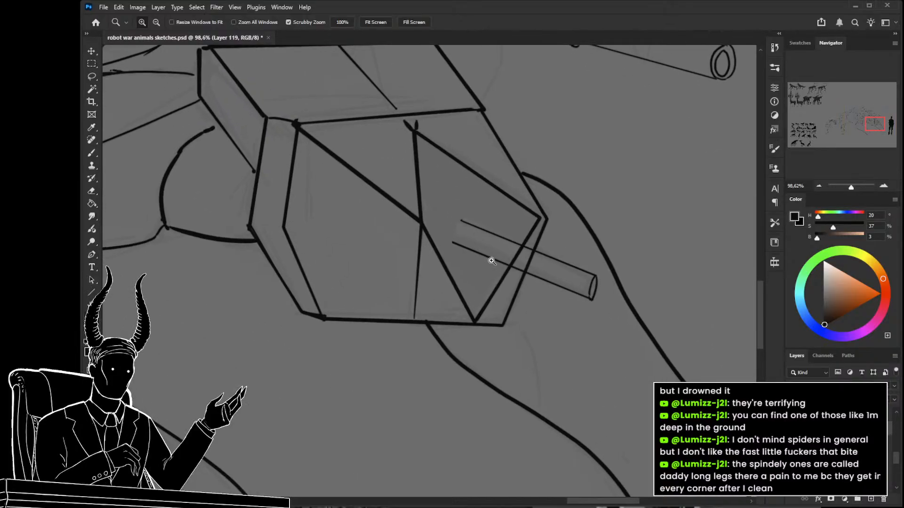
{"action": "key", "text": "e"}
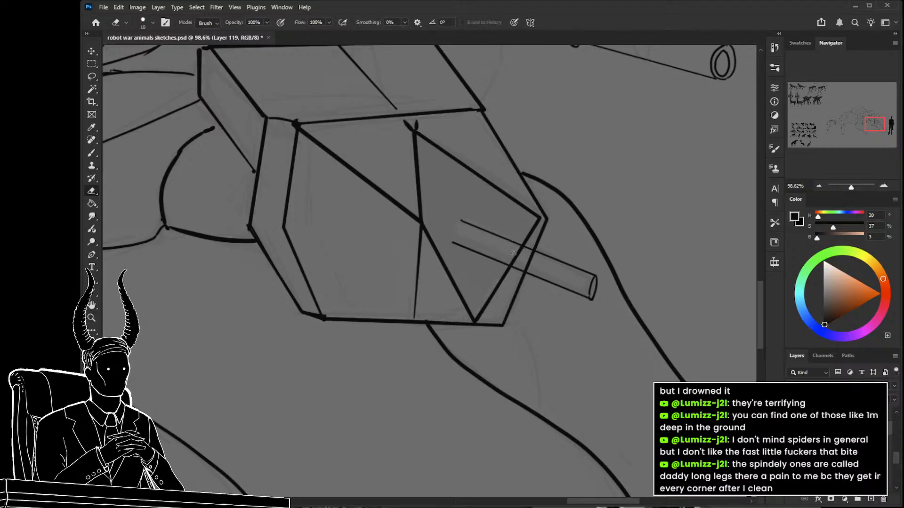
{"action": "key", "text": "bracketright"}
{"action": "key", "text": "bracketright"}
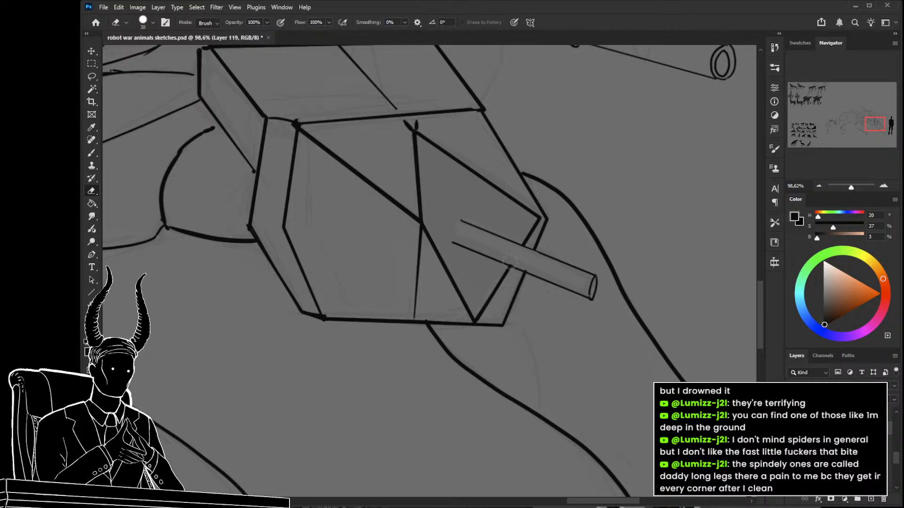
{"action": "key", "text": "b"}
{"action": "mouse_move", "coordinate": [458, 218]}
{"action": "left_mouse_down"}
{"action": "mouse_move", "coordinate": [484, 237]}
{"action": "mouse_move", "coordinate": [478, 261]}
{"action": "left_mouse_up"}
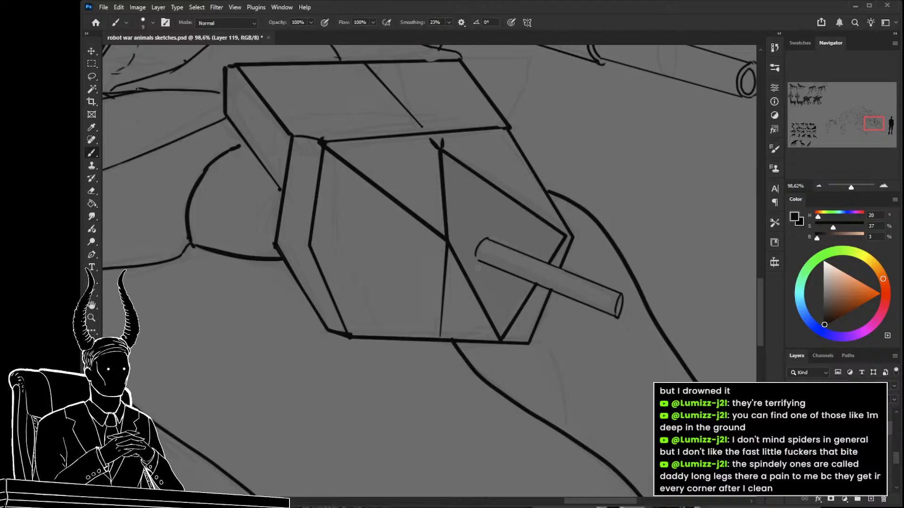
Remove the small gun barrel's rounded rear end and extend its two lines back to the edges of the head's front facet.
{"action": "left_click_drag", "start_coordinate": [465, 250], "coordinate": [488, 258]}
{"action": "key", "text": "e"}
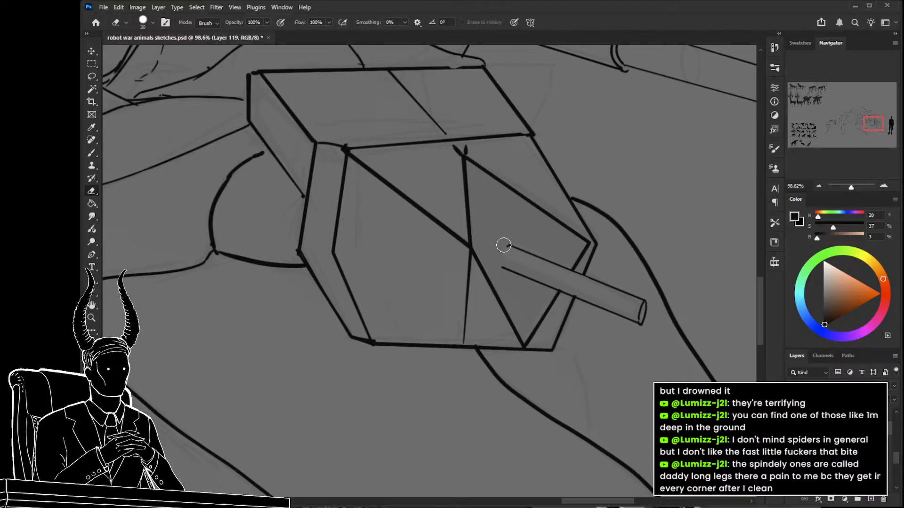
{"action": "key", "text": "b"}
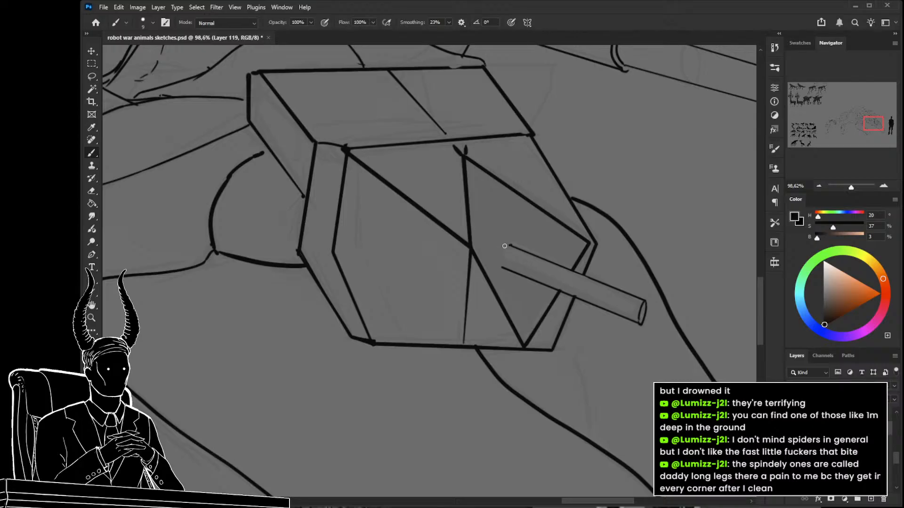
{"action": "left_click_drag", "start_coordinate": [474, 229], "coordinate": [510, 246]}
{"action": "key", "text": "ctrl+z"}
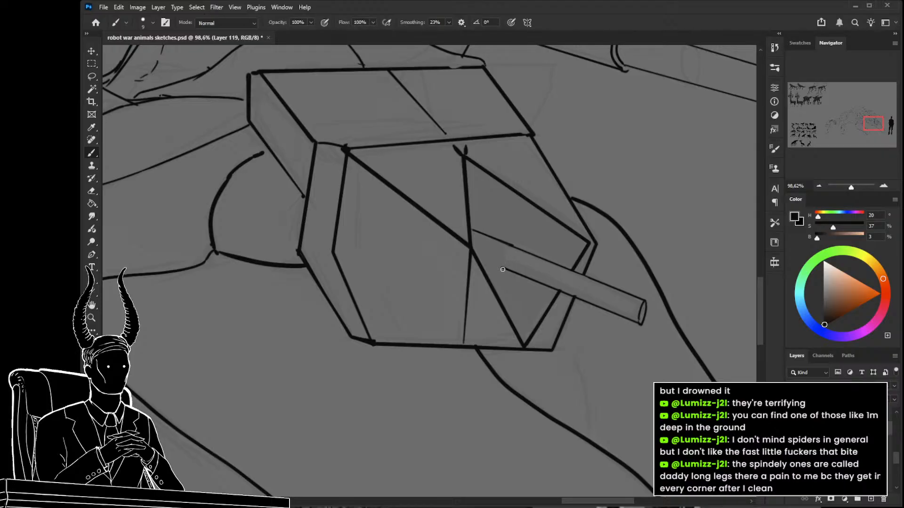
{"action": "mouse_move", "coordinate": [473, 257]}
{"action": "left_mouse_down"}
{"action": "mouse_move", "coordinate": [508, 270]}
{"action": "mouse_move", "coordinate": [440, 271]}
{"action": "mouse_move", "coordinate": [507, 298]}
{"action": "left_mouse_up"}
Examine the finished robot animal designs on the sheet and compare them with the new armored robot sketch.
{"action": "key", "text": "z"}
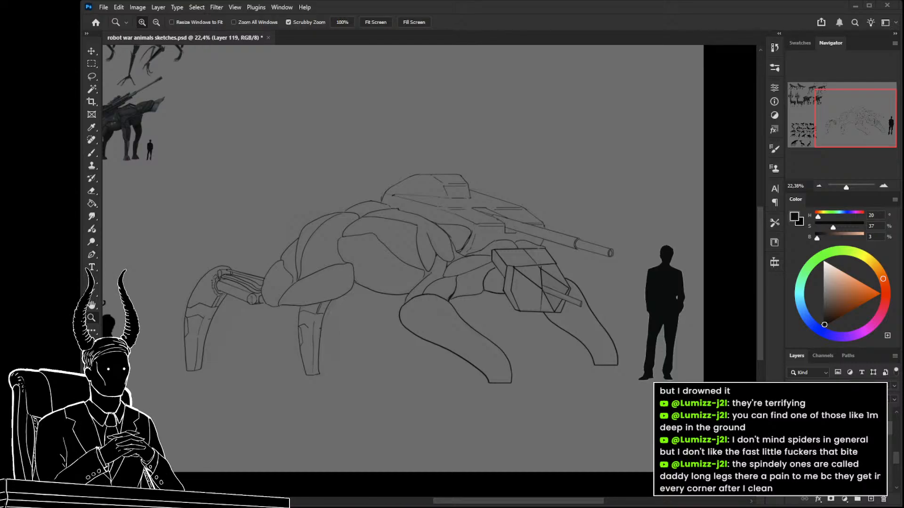
{"action": "left_click_drag", "start_coordinate": [293, 183], "coordinate": [544, 323]}
{"action": "left_click_drag", "start_coordinate": [214, 161], "coordinate": [396, 297]}
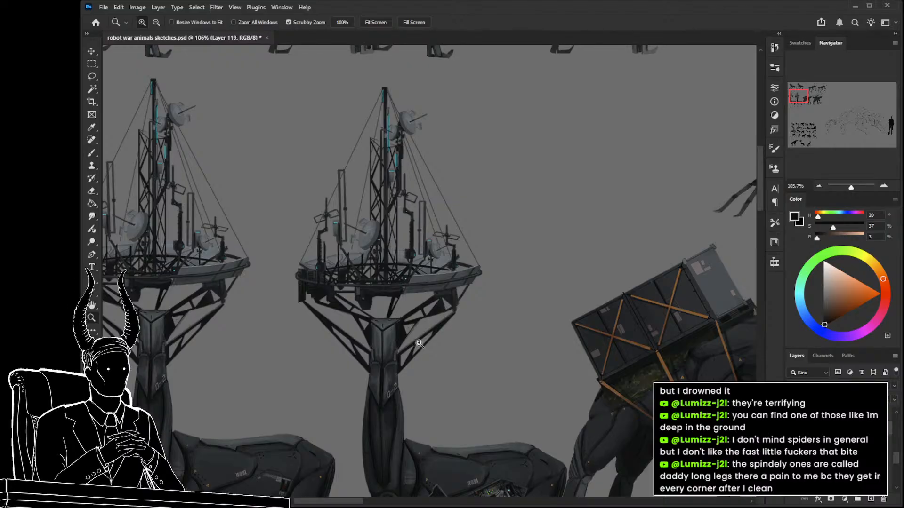
{"action": "left_click_drag", "start_coordinate": [452, 347], "coordinate": [423, 349]}
{"action": "left_click_drag", "start_coordinate": [706, 349], "coordinate": [537, 357]}
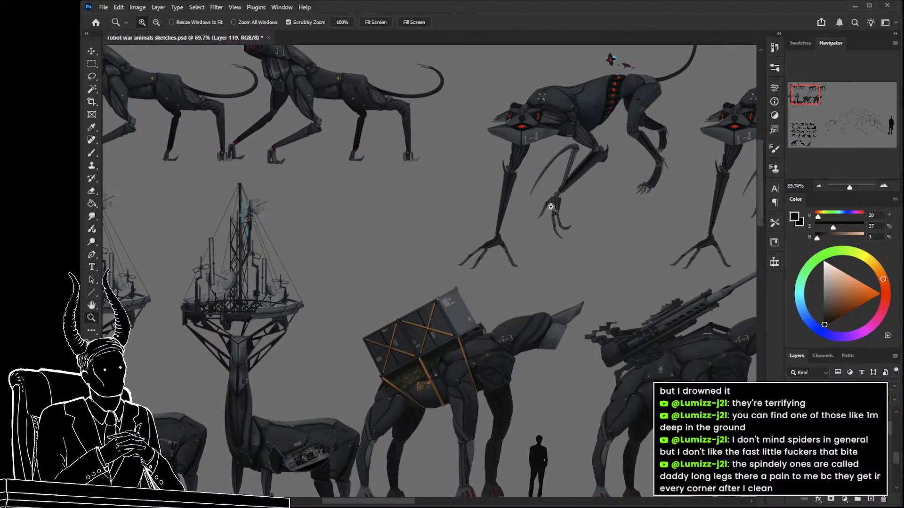
{"action": "left_click_drag", "start_coordinate": [550, 208], "coordinate": [400, 235]}
{"action": "left_click_drag", "start_coordinate": [611, 307], "coordinate": [346, 232]}
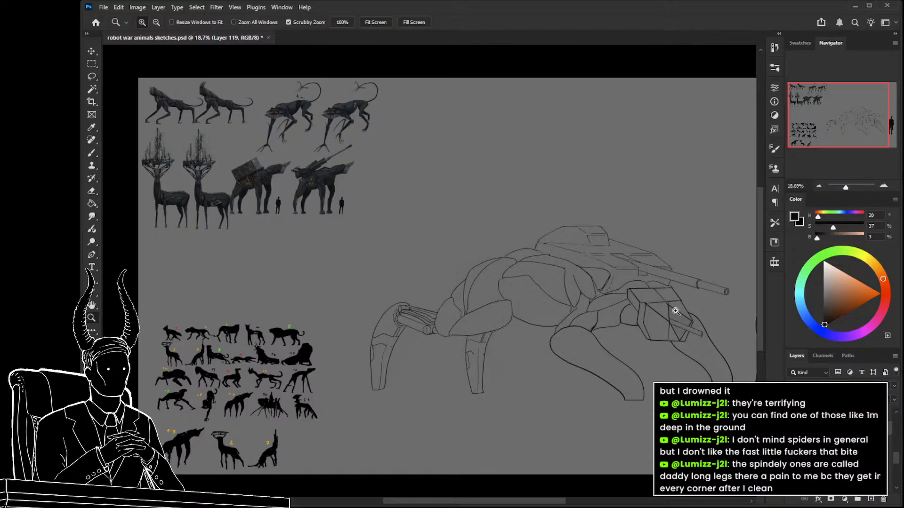
{"action": "mouse_move", "coordinate": [651, 313]}
{"action": "left_mouse_down"}
{"action": "mouse_move", "coordinate": [692, 323]}
{"action": "mouse_move", "coordinate": [512, 274]}
{"action": "left_mouse_up"}
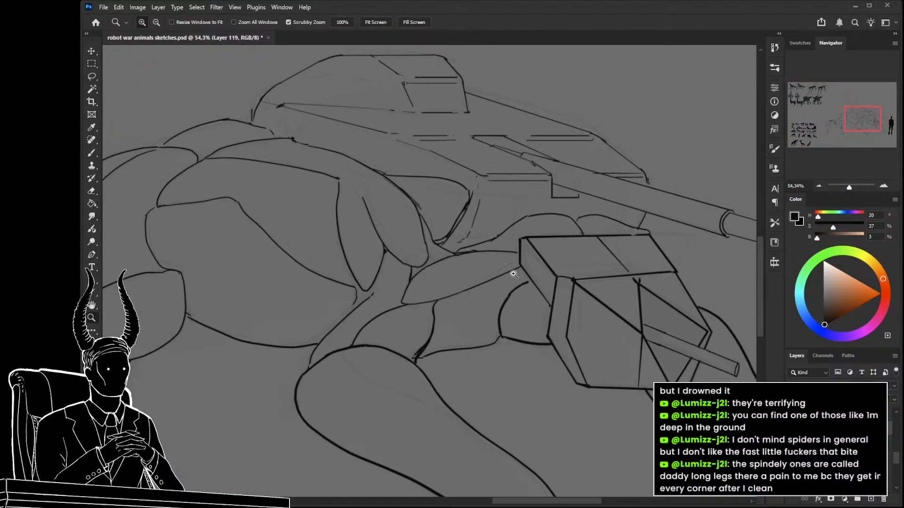
{"action": "left_click_drag", "start_coordinate": [552, 313], "coordinate": [485, 271]}
Save the sketch document, switch to the browser, and toggle playback of the New Game Announcement video on YouTube.
{"action": "key", "text": "ctrl+s"}
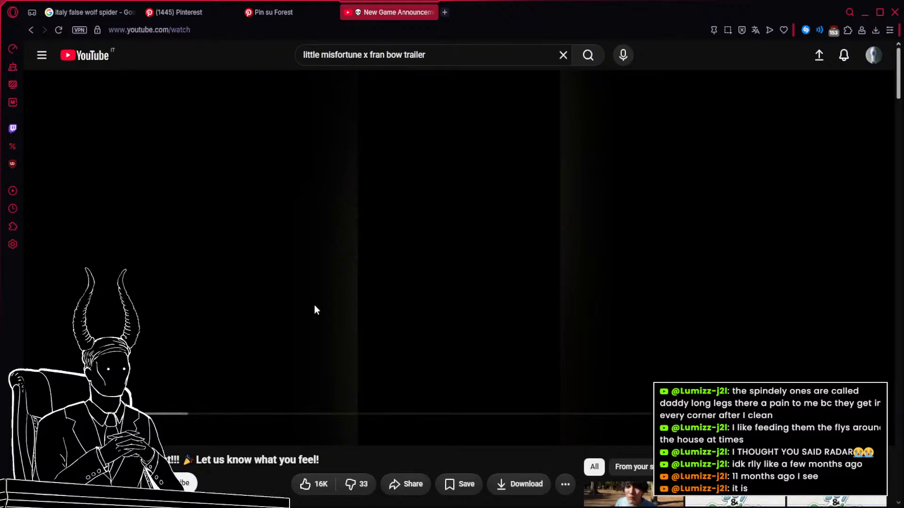
{"action": "left_click", "coordinate": [314, 305]}
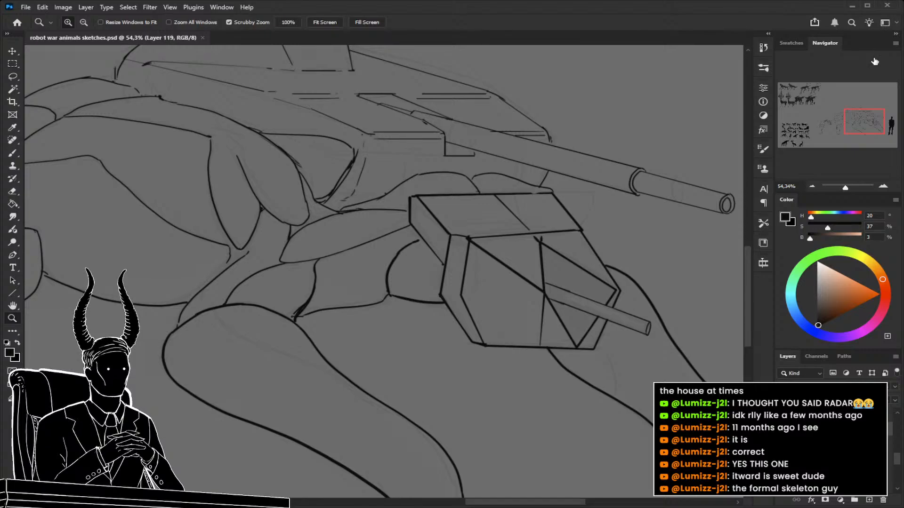
Close the small gap in the body's back outline just below the rear of the turret with a short brush stroke.
{"action": "scroll", "coordinate": [540, 296], "scroll_direction": "down", "scroll_amount": 5}
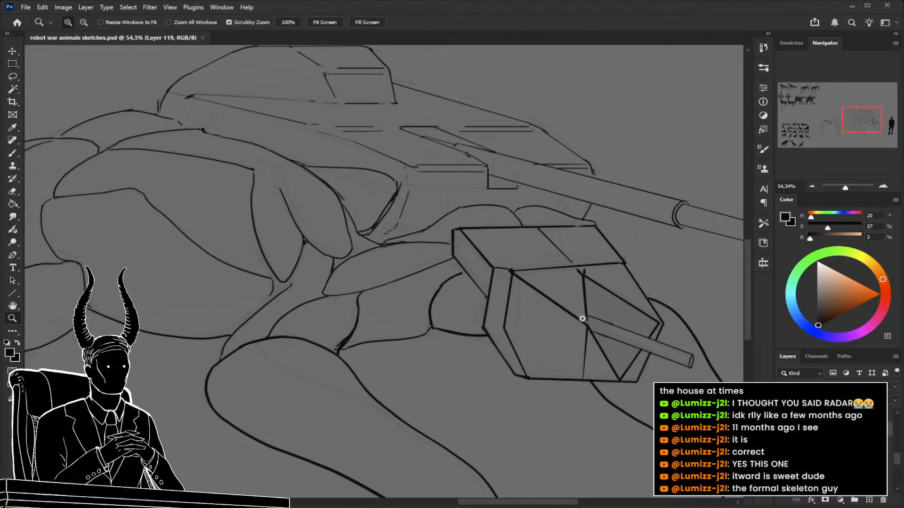
{"action": "left_click_drag", "start_coordinate": [411, 214], "coordinate": [468, 228]}
{"action": "left_click_drag", "start_coordinate": [497, 265], "coordinate": [476, 297]}
{"action": "mouse_move", "coordinate": [309, 228]}
{"action": "left_mouse_down"}
{"action": "mouse_move", "coordinate": [345, 234]}
{"action": "mouse_move", "coordinate": [305, 236]}
{"action": "left_mouse_up"}
{"action": "key", "text": "b"}
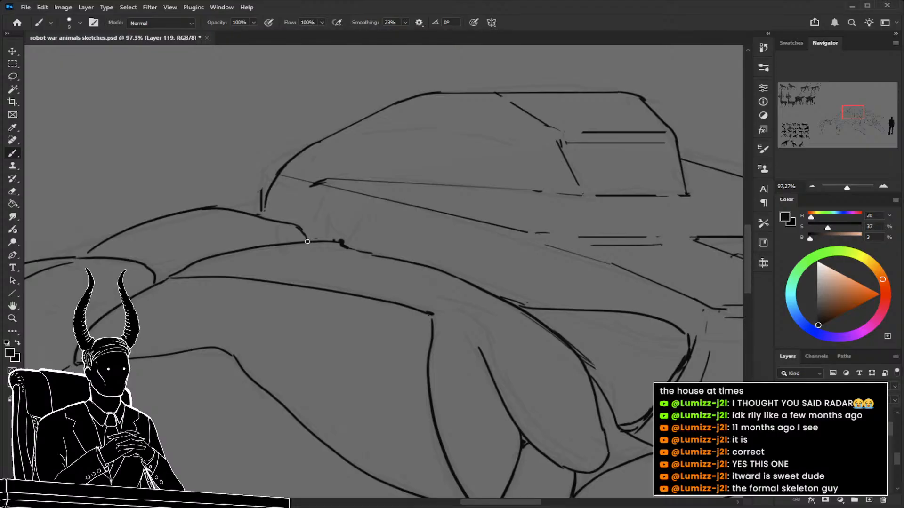
Try an inner panel outline on the far front leg, running from just above the foot up along both sides.
{"action": "key", "text": "z"}
{"action": "left_click_drag", "start_coordinate": [389, 253], "coordinate": [367, 250]}
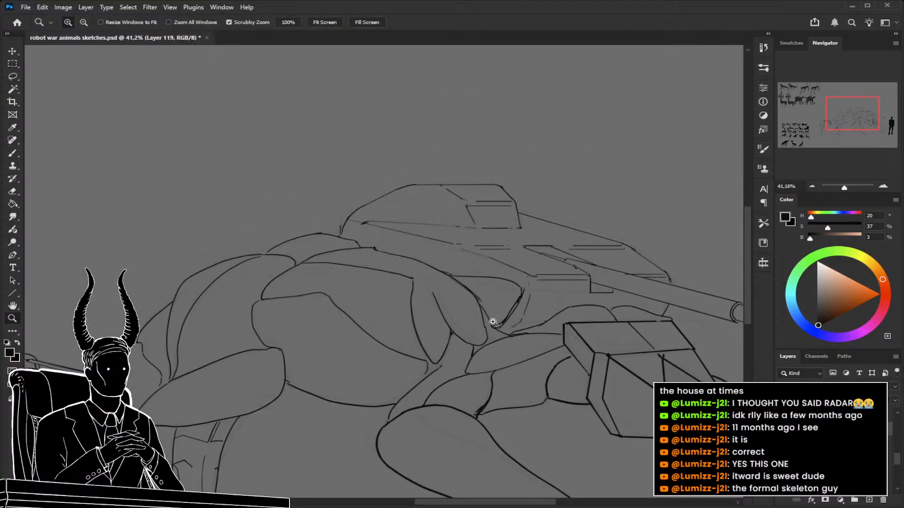
{"action": "left_click_drag", "start_coordinate": [550, 303], "coordinate": [561, 306]}
{"action": "left_click_drag", "start_coordinate": [561, 306], "coordinate": [442, 296]}
{"action": "left_click_drag", "start_coordinate": [582, 360], "coordinate": [497, 286]}
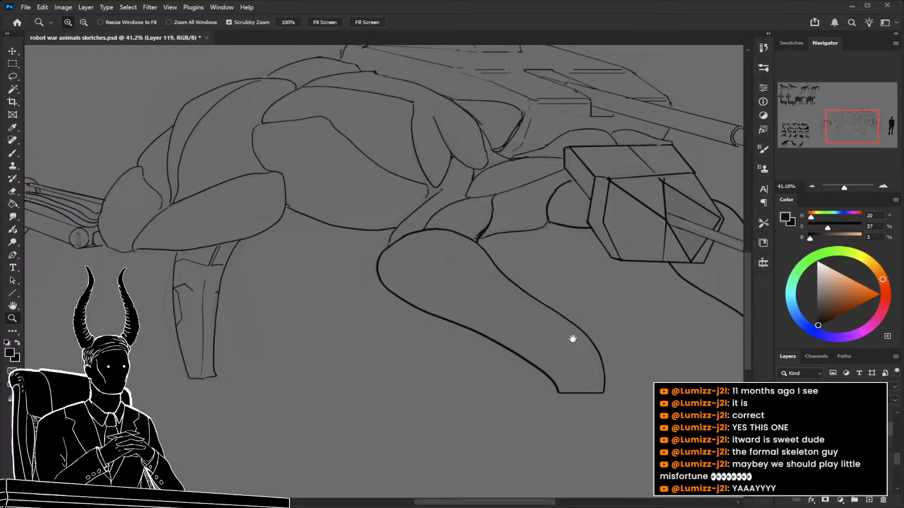
{"action": "left_click_drag", "start_coordinate": [573, 339], "coordinate": [408, 318]}
{"action": "key", "text": "b"}
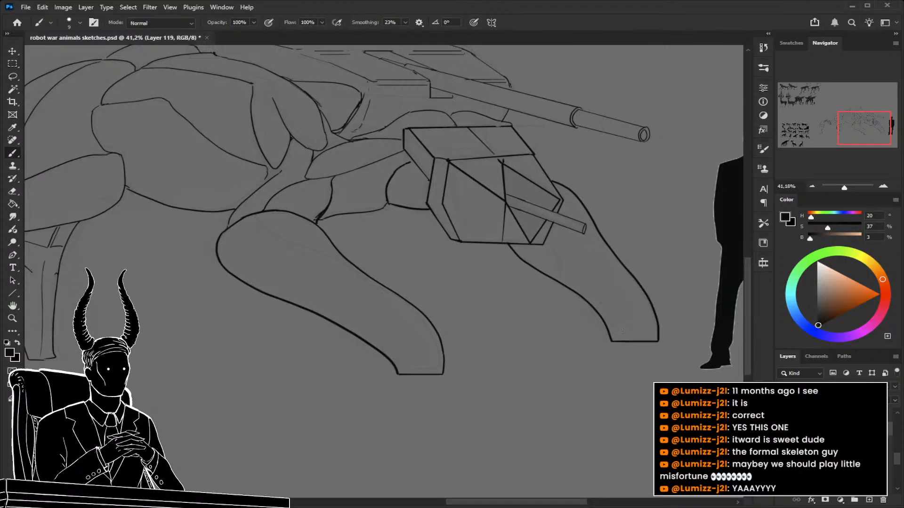
{"action": "left_click_drag", "start_coordinate": [615, 338], "coordinate": [643, 338]}
{"action": "left_click_drag", "start_coordinate": [615, 326], "coordinate": [630, 325]}
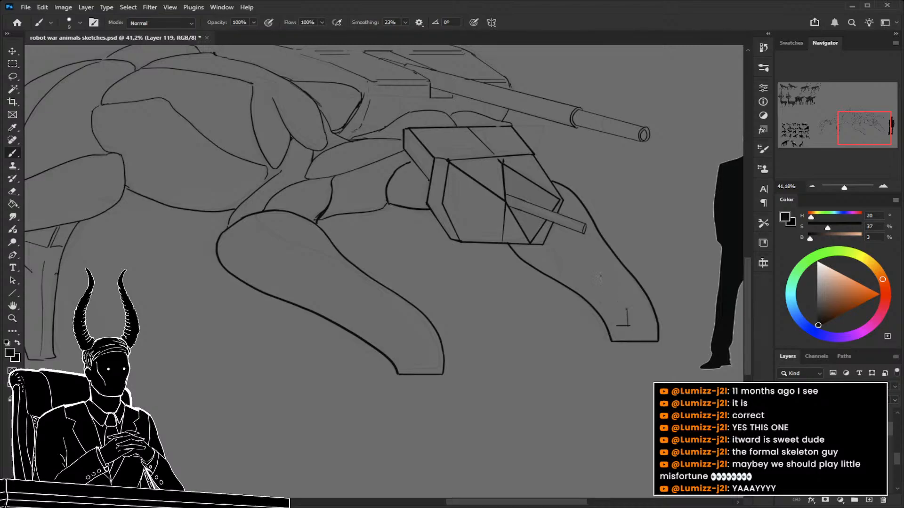
{"action": "left_click_drag", "start_coordinate": [627, 326], "coordinate": [628, 310]}
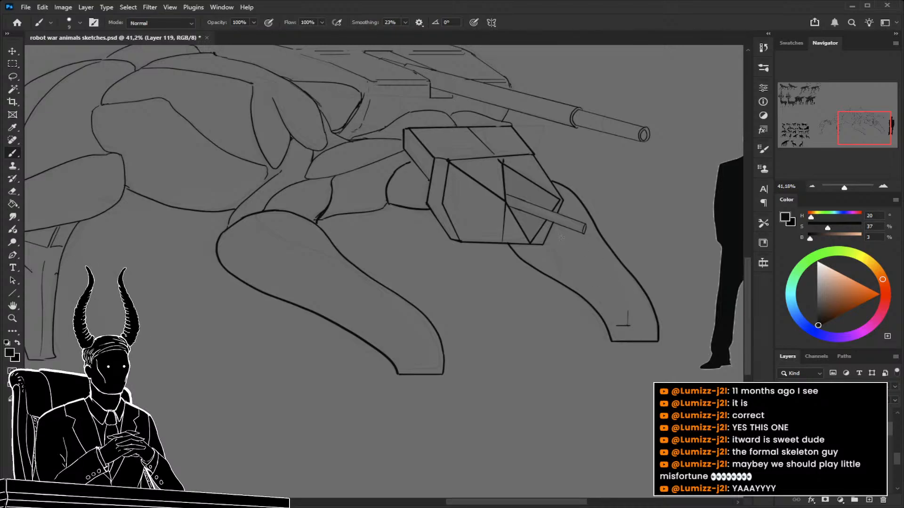
{"action": "left_click_drag", "start_coordinate": [627, 311], "coordinate": [551, 229]}
{"action": "mouse_move", "coordinate": [586, 289]}
{"action": "left_mouse_down"}
{"action": "mouse_move", "coordinate": [610, 318]}
{"action": "mouse_move", "coordinate": [556, 272]}
{"action": "left_mouse_up"}
{"action": "key", "text": "ctrl+z"}
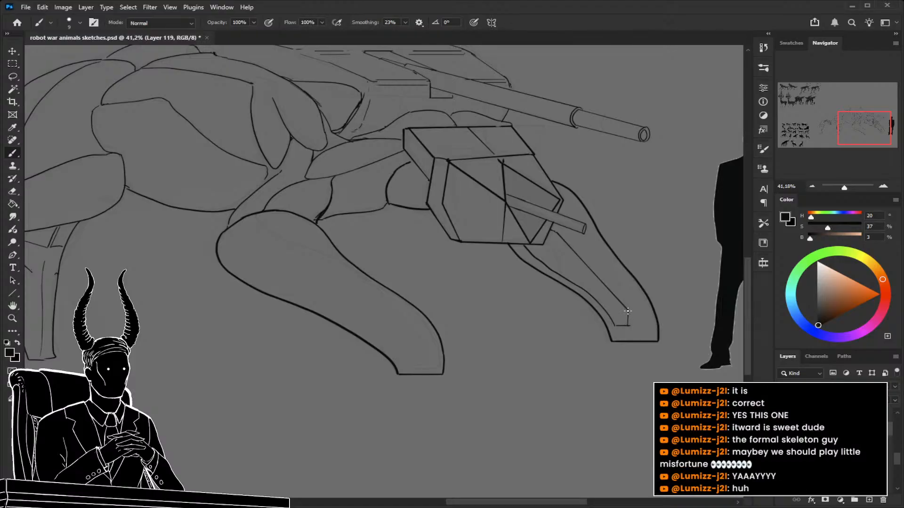
Erase the upper stretch of the far front leg's inner panel line with a slightly larger eraser and redraw it more smoothly.
{"action": "key", "text": "e"}
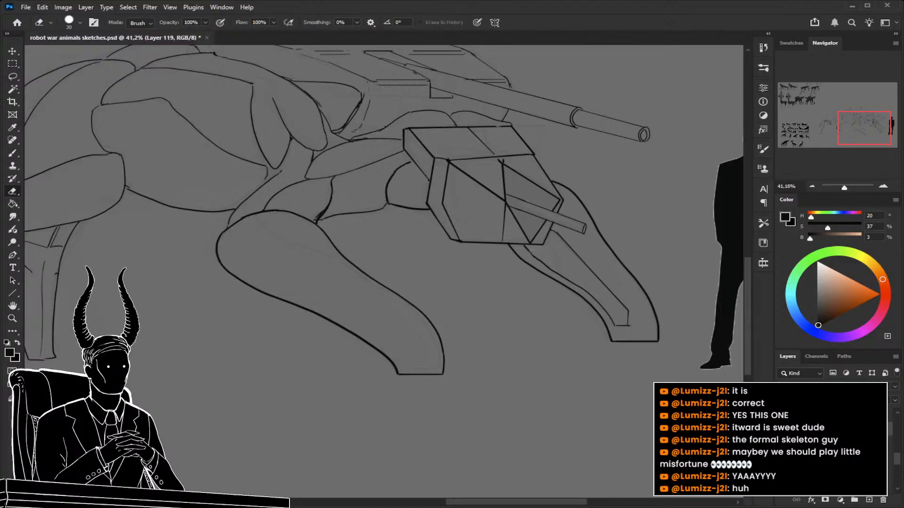
{"action": "key", "text": "bracketright"}
{"action": "mouse_move", "coordinate": [534, 255]}
{"action": "left_mouse_down"}
{"action": "mouse_move", "coordinate": [574, 279]}
{"action": "mouse_move", "coordinate": [556, 272]}
{"action": "left_mouse_up"}
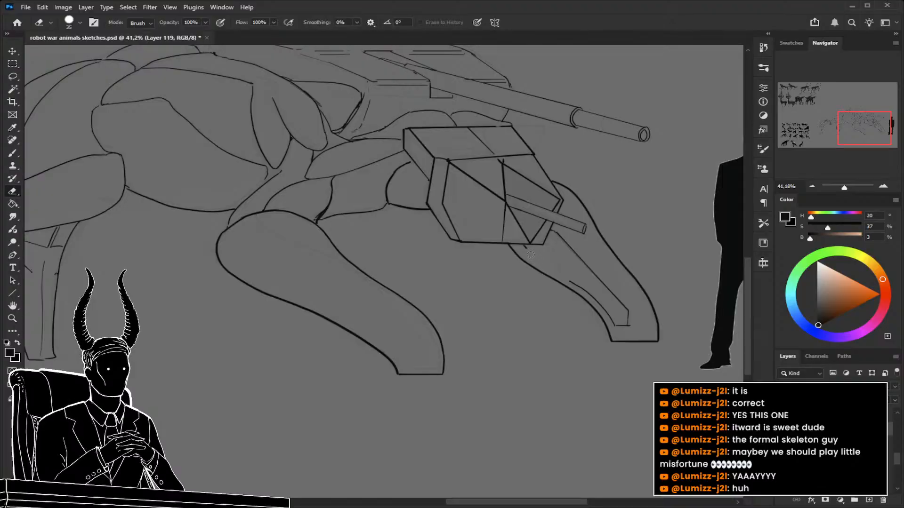
{"action": "key", "text": "b"}
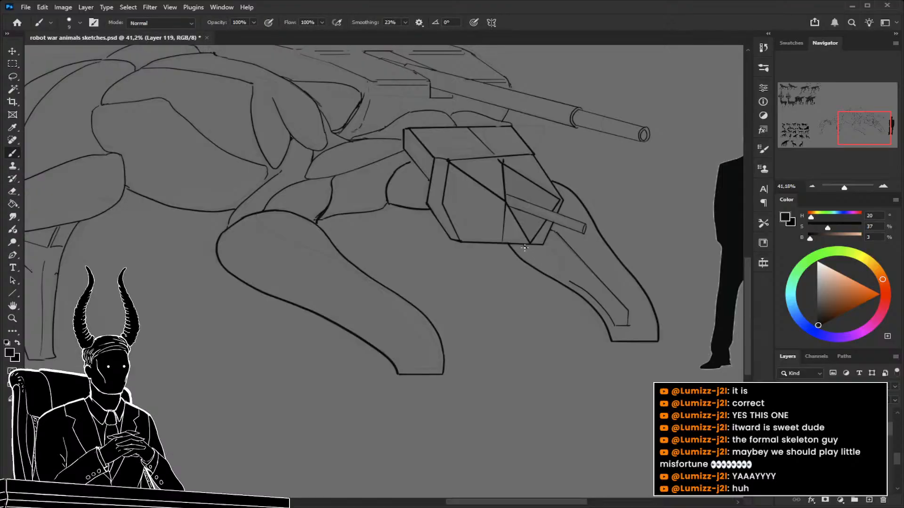
{"action": "mouse_move", "coordinate": [552, 273]}
{"action": "left_mouse_down"}
{"action": "mouse_move", "coordinate": [571, 282]}
{"action": "mouse_move", "coordinate": [562, 276]}
{"action": "left_mouse_up"}
{"action": "key", "text": "ctrl+z"}
{"action": "key", "text": "ctrl+z"}
{"action": "left_click_drag", "start_coordinate": [524, 246], "coordinate": [568, 281]}
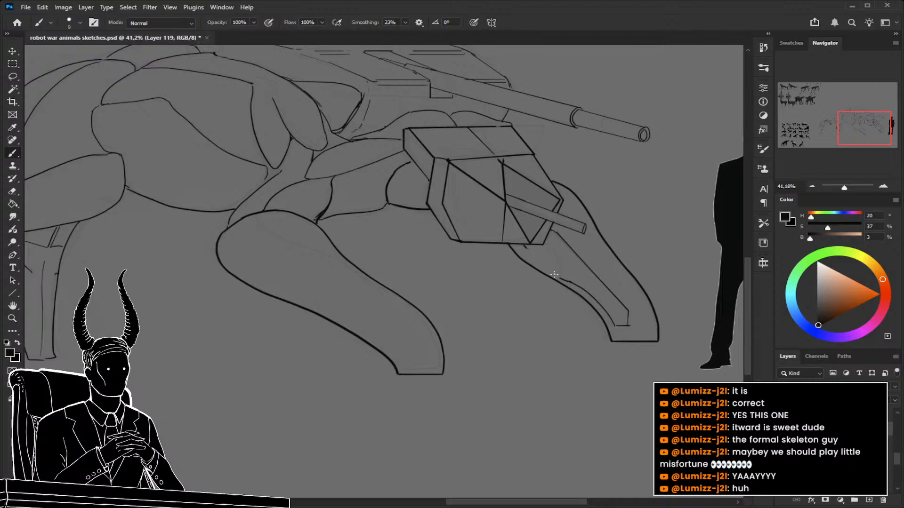
{"action": "left_click_drag", "start_coordinate": [548, 262], "coordinate": [567, 268]}
{"action": "scroll", "coordinate": [563, 270], "scroll_direction": "up", "scroll_amount": 3}
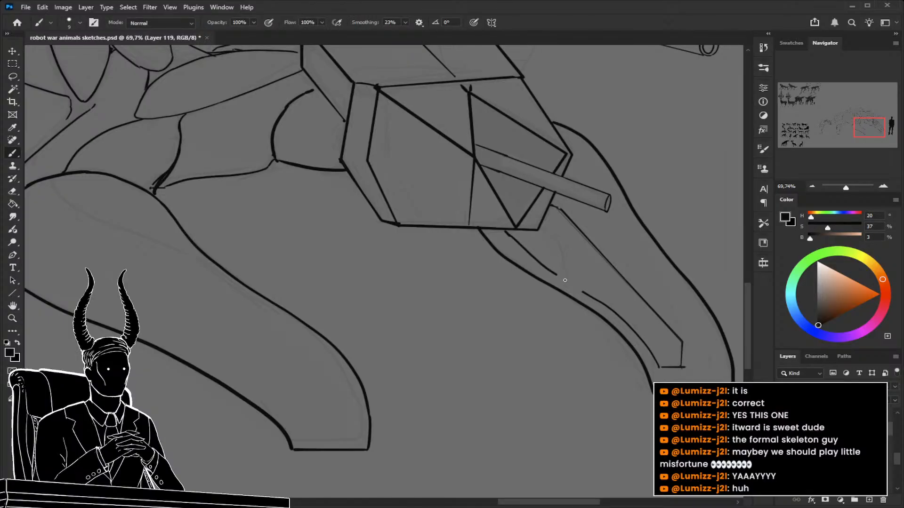
{"action": "left_click_drag", "start_coordinate": [585, 293], "coordinate": [542, 267]}
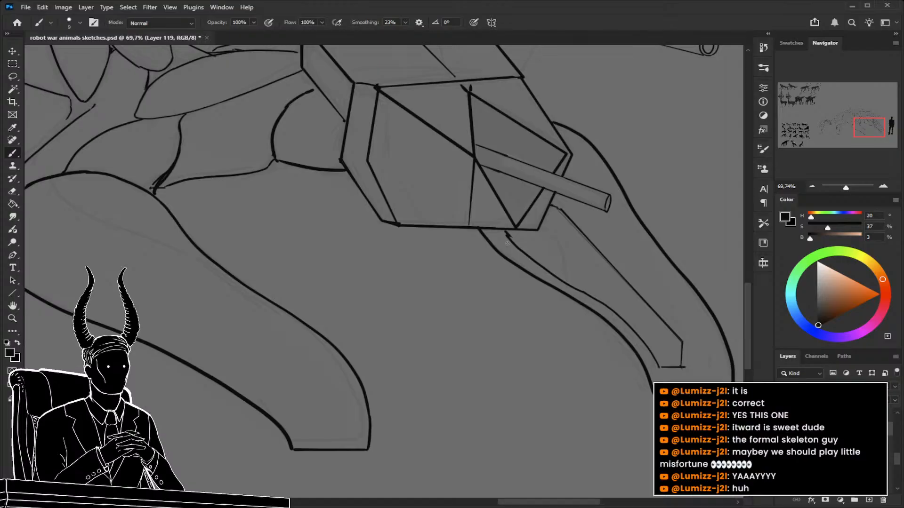
Draw a thin curved seam just inside the upper rounded end of the near front leg.
{"action": "key", "text": "z"}
{"action": "left_click_drag", "start_coordinate": [593, 353], "coordinate": [579, 374]}
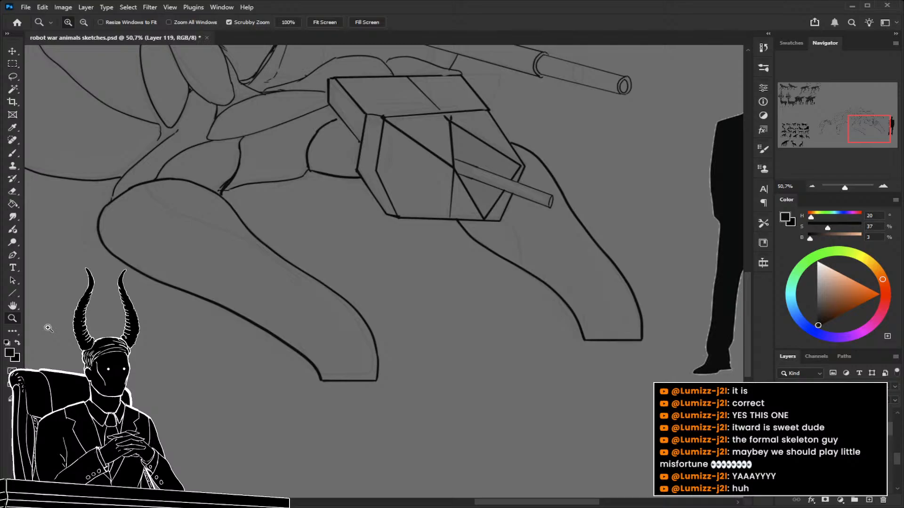
{"action": "left_click_drag", "start_coordinate": [480, 315], "coordinate": [513, 308]}
{"action": "left_click_drag", "start_coordinate": [394, 250], "coordinate": [494, 264]}
{"action": "key", "text": "b"}
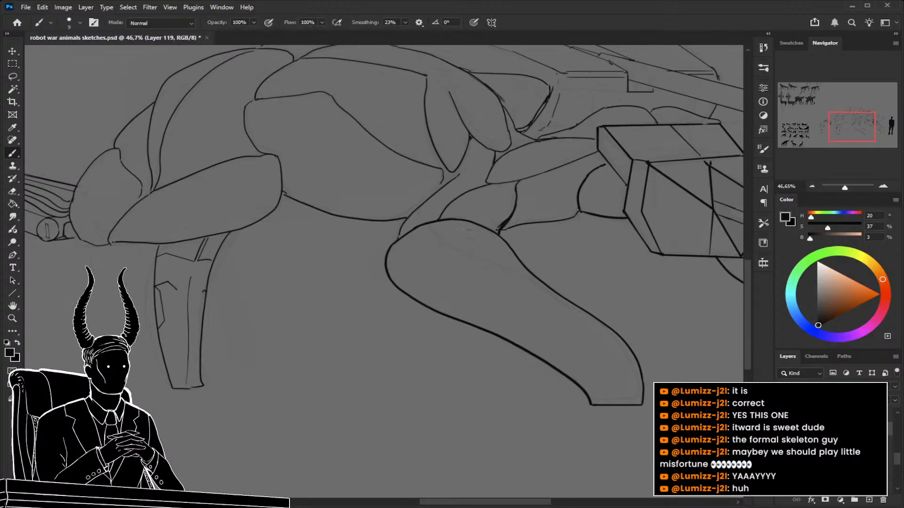
{"action": "left_click_drag", "start_coordinate": [471, 229], "coordinate": [389, 254]}
{"action": "left_click_drag", "start_coordinate": [435, 227], "coordinate": [505, 245]}
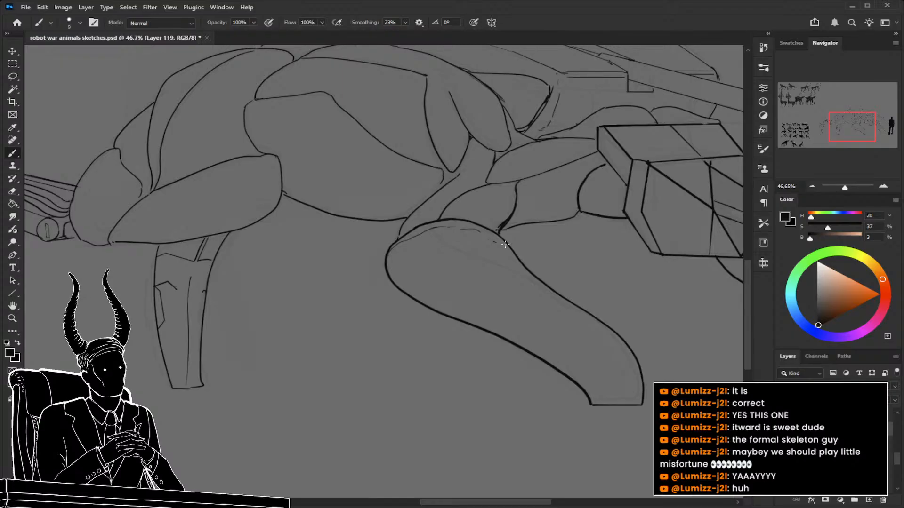
{"action": "left_click_drag", "start_coordinate": [523, 310], "coordinate": [505, 288]}
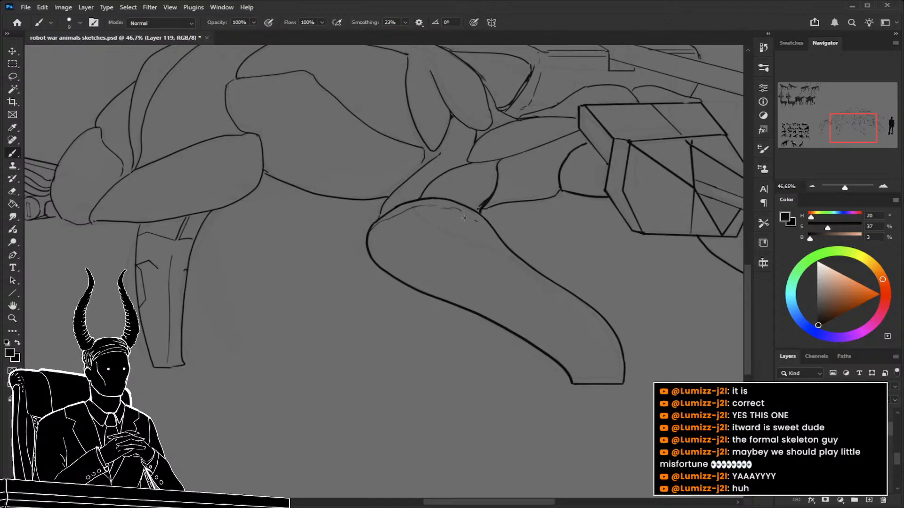
Draw an angular panel seam on the near front leg's upper part and a matching one on the far front leg.
{"action": "left_click_drag", "start_coordinate": [469, 216], "coordinate": [455, 220]}
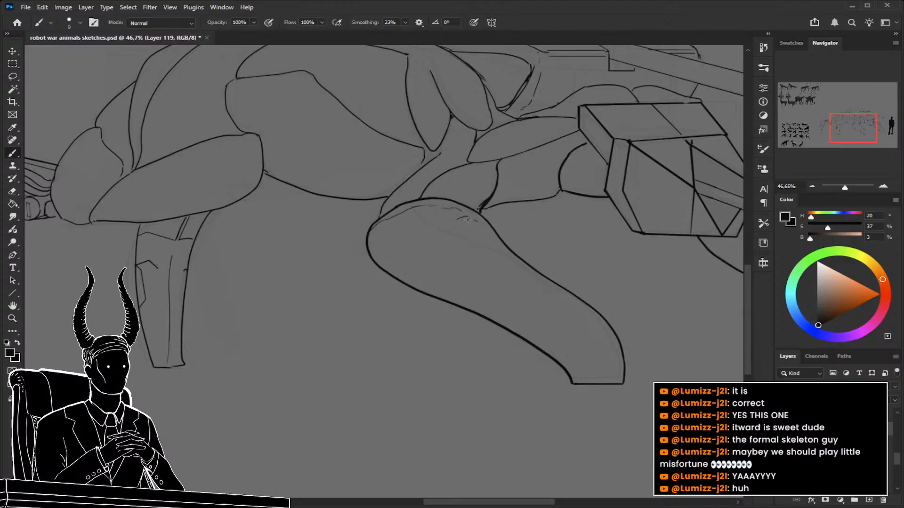
{"action": "key", "text": "ctrl+z"}
{"action": "mouse_move", "coordinate": [468, 217]}
{"action": "left_mouse_down"}
{"action": "mouse_move", "coordinate": [458, 228]}
{"action": "mouse_move", "coordinate": [499, 278]}
{"action": "mouse_move", "coordinate": [558, 289]}
{"action": "left_mouse_up"}
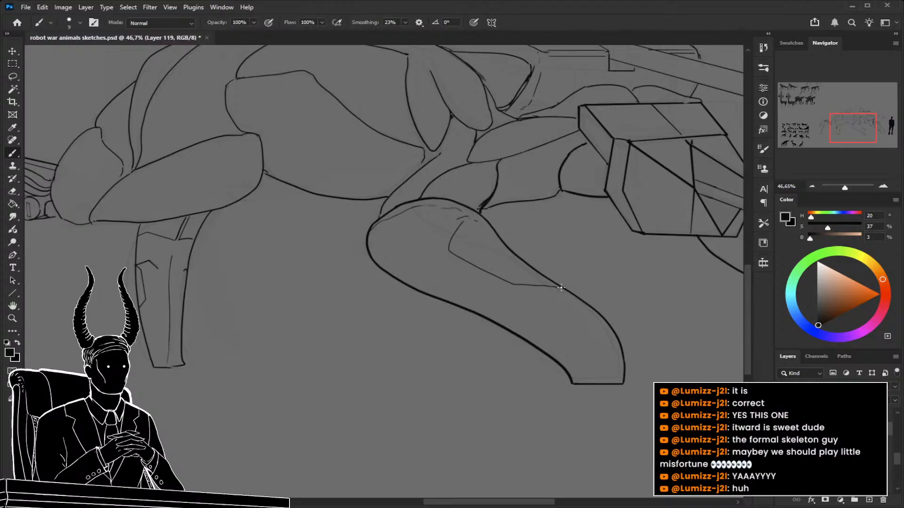
{"action": "left_click_drag", "start_coordinate": [628, 304], "coordinate": [471, 308]}
{"action": "left_click_drag", "start_coordinate": [622, 258], "coordinate": [634, 299]}
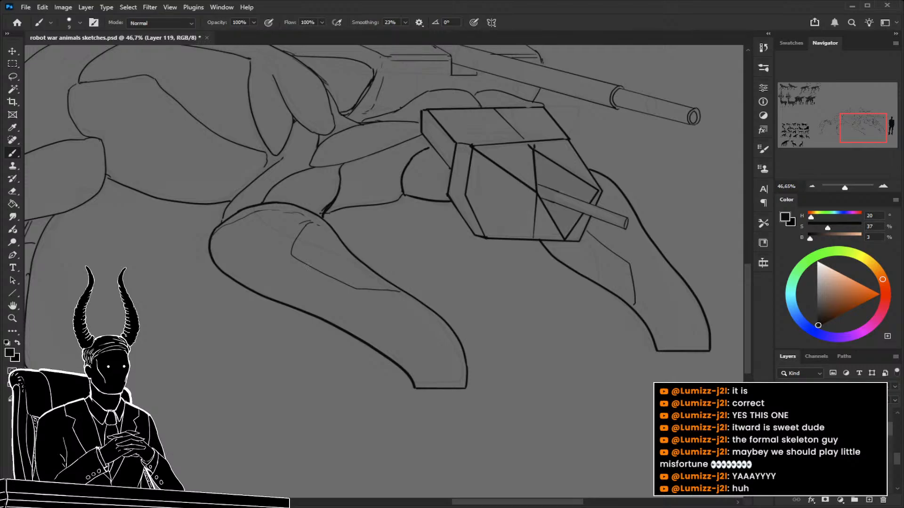
Select the far front leg's lines below and beside the head with a lasso outline.
{"action": "key", "text": "z"}
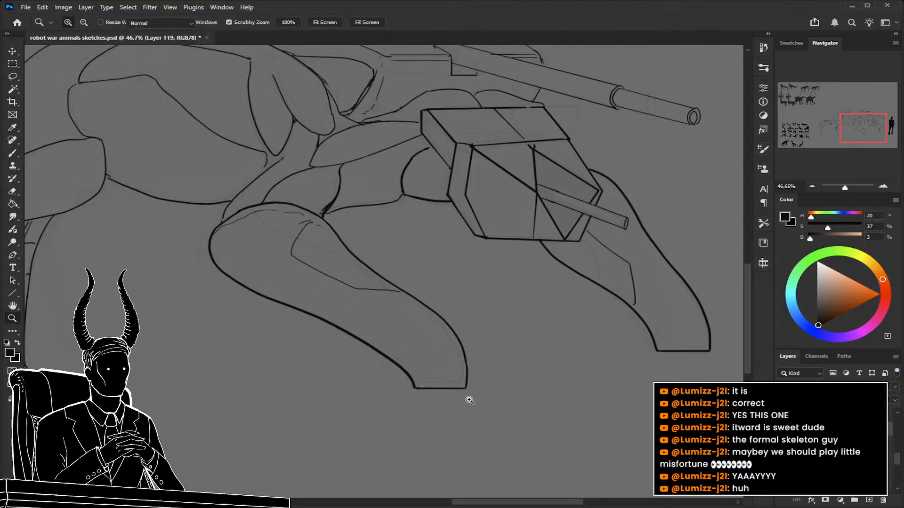
{"action": "left_click_drag", "start_coordinate": [466, 407], "coordinate": [427, 403]}
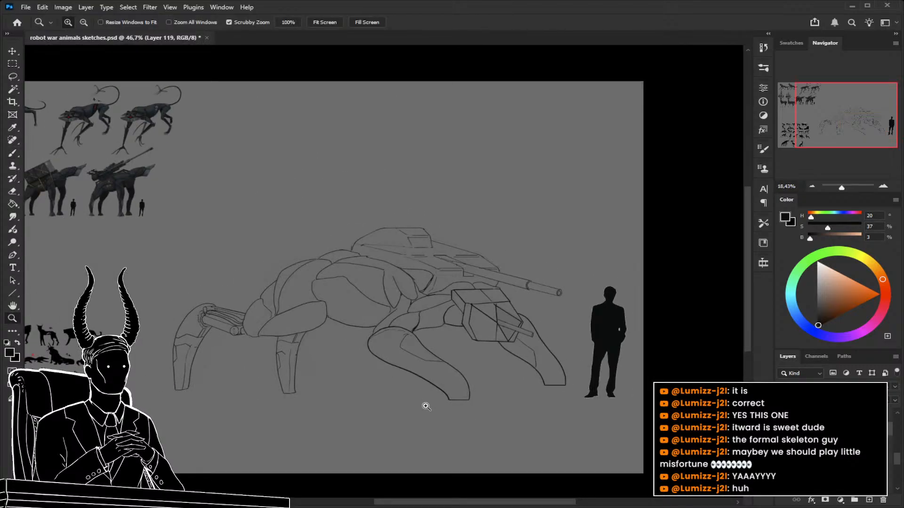
{"action": "mouse_move", "coordinate": [518, 396]}
{"action": "left_mouse_down"}
{"action": "mouse_move", "coordinate": [572, 399]}
{"action": "mouse_move", "coordinate": [447, 379]}
{"action": "mouse_move", "coordinate": [553, 363]}
{"action": "mouse_move", "coordinate": [550, 396]}
{"action": "left_mouse_up"}
{"action": "key", "text": "l"}
{"action": "left_click_drag", "start_coordinate": [466, 254], "coordinate": [529, 350]}
{"action": "mouse_move", "coordinate": [534, 205]}
{"action": "left_mouse_down"}
{"action": "mouse_move", "coordinate": [502, 176]}
{"action": "mouse_move", "coordinate": [466, 181]}
{"action": "left_mouse_up"}
{"action": "mouse_move", "coordinate": [503, 240]}
{"action": "left_mouse_down"}
{"action": "mouse_move", "coordinate": [538, 289]}
{"action": "mouse_move", "coordinate": [463, 284]}
{"action": "mouse_move", "coordinate": [454, 310]}
{"action": "mouse_move", "coordinate": [404, 311]}
{"action": "mouse_move", "coordinate": [391, 303]}
{"action": "mouse_move", "coordinate": [404, 394]}
{"action": "mouse_move", "coordinate": [607, 488]}
{"action": "mouse_move", "coordinate": [678, 447]}
{"action": "left_mouse_up"}
{"action": "left_click_drag", "start_coordinate": [678, 454], "coordinate": [650, 283]}
Stretch the selected far front leg lines to about 104% height with a horizontal skew of about -3.4°, and deselect.
{"action": "key", "text": "z"}
{"action": "left_click_drag", "start_coordinate": [644, 339], "coordinate": [601, 365]}
{"action": "key", "text": "ctrl+t"}
{"action": "left_click_drag", "start_coordinate": [548, 336], "coordinate": [560, 367]}
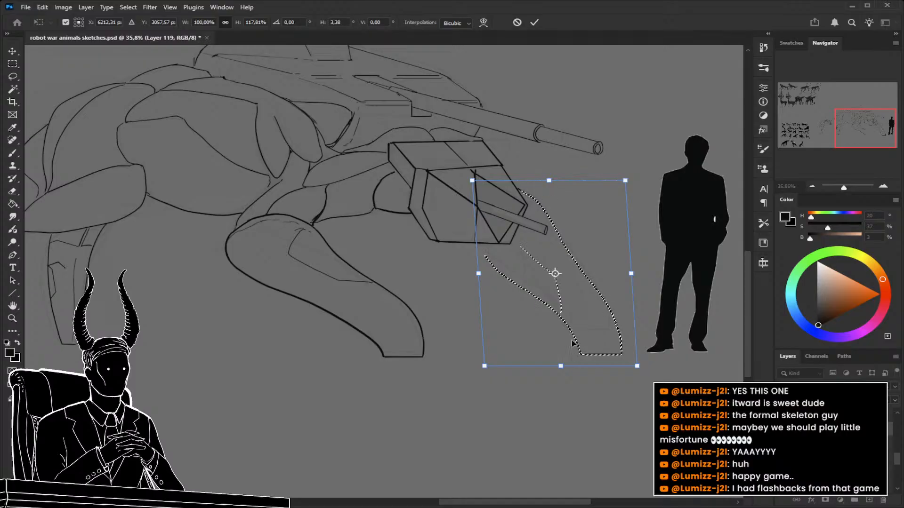
{"action": "left_click_drag", "start_coordinate": [554, 185], "coordinate": [568, 205]}
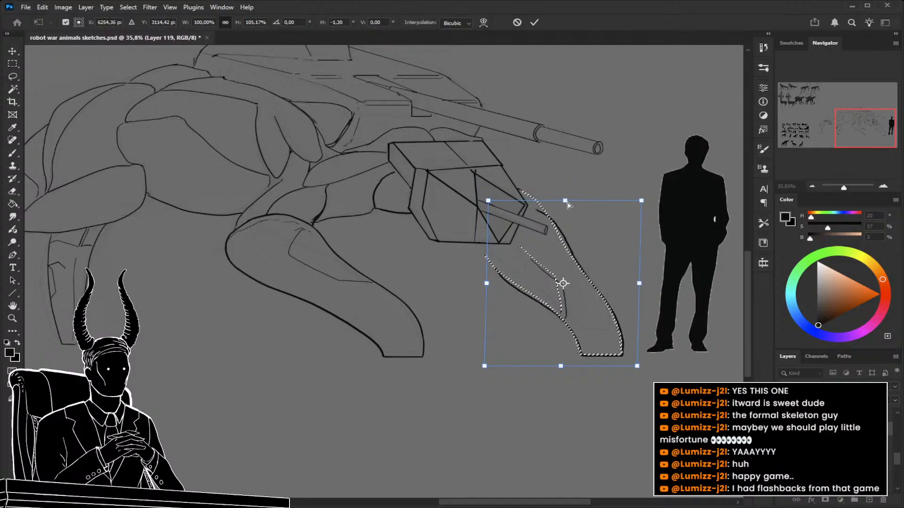
{"action": "left_click_drag", "start_coordinate": [561, 367], "coordinate": [554, 368]}
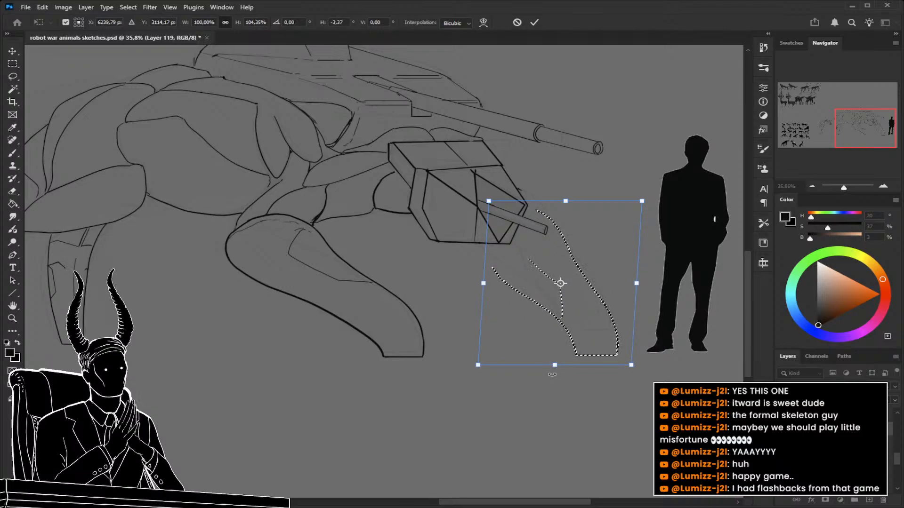
{"action": "key", "text": "Return"}
{"action": "key", "text": "ctrl+d"}
Erase the leftover stub beside the head and redraw the far front leg's outer, inner and panel lines up to the head.
{"action": "key", "text": "z"}
{"action": "mouse_move", "coordinate": [502, 225]}
{"action": "left_mouse_down"}
{"action": "mouse_move", "coordinate": [543, 232]}
{"action": "mouse_move", "coordinate": [539, 276]}
{"action": "left_mouse_up"}
{"action": "key", "text": "e"}
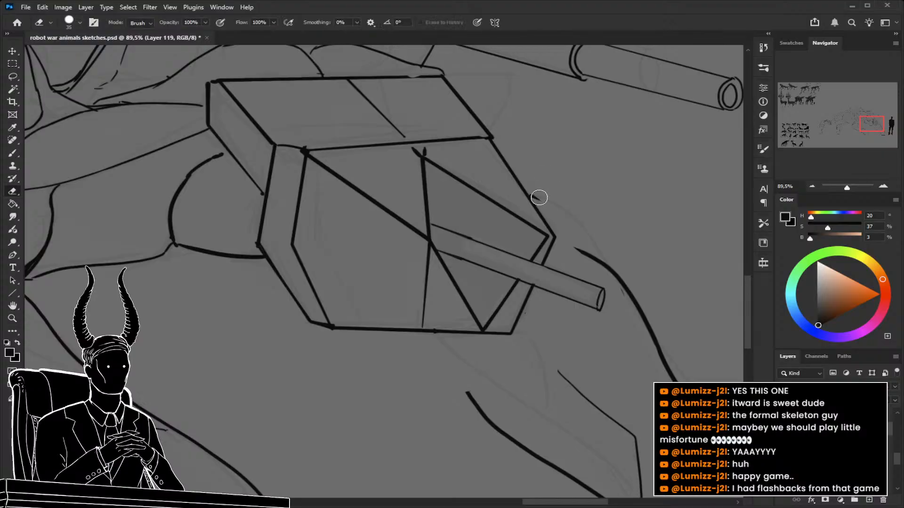
{"action": "left_click_drag", "start_coordinate": [567, 250], "coordinate": [553, 214]}
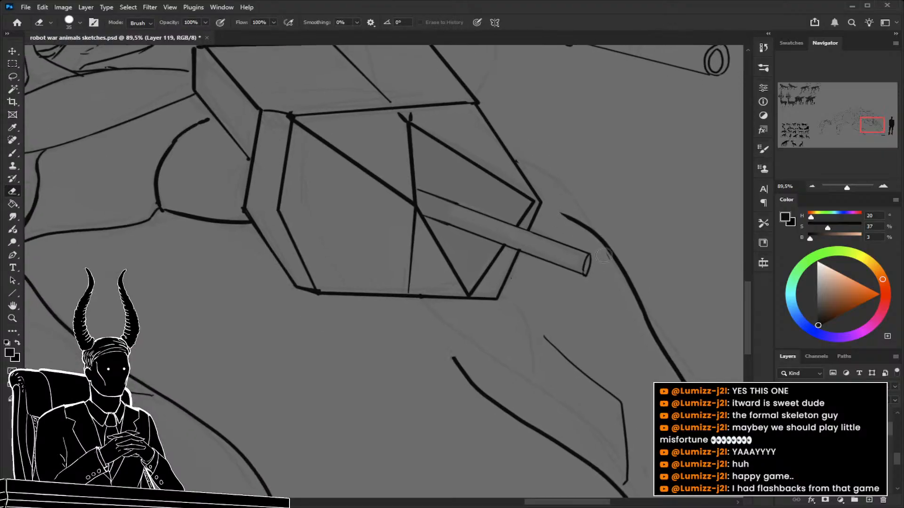
{"action": "key", "text": "b"}
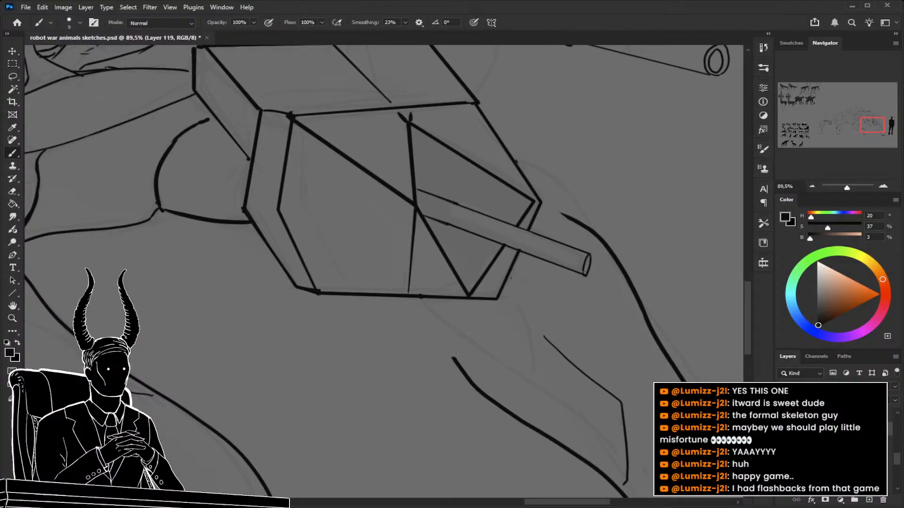
{"action": "mouse_move", "coordinate": [455, 362]}
{"action": "left_mouse_down"}
{"action": "mouse_move", "coordinate": [434, 297]}
{"action": "mouse_move", "coordinate": [469, 384]}
{"action": "mouse_move", "coordinate": [450, 347]}
{"action": "left_mouse_up"}
{"action": "left_click_drag", "start_coordinate": [544, 337], "coordinate": [510, 300]}
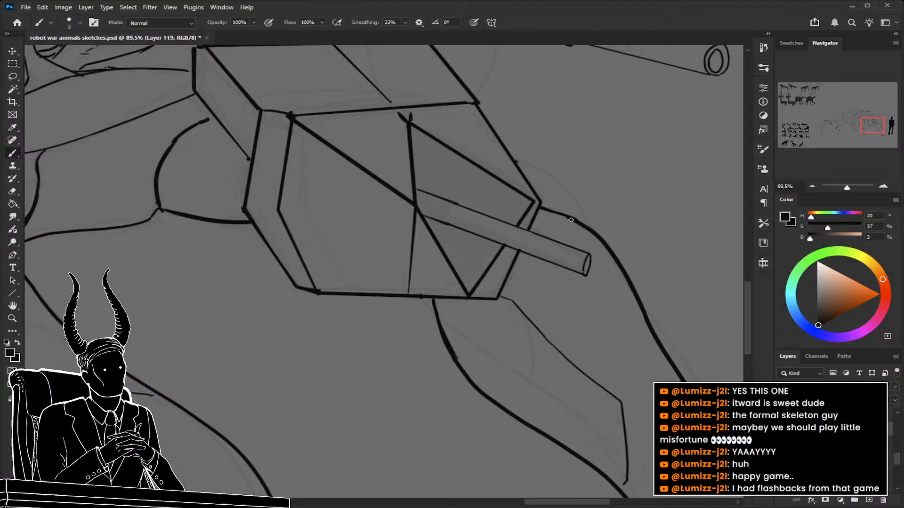
{"action": "left_click_drag", "start_coordinate": [586, 225], "coordinate": [533, 229]}
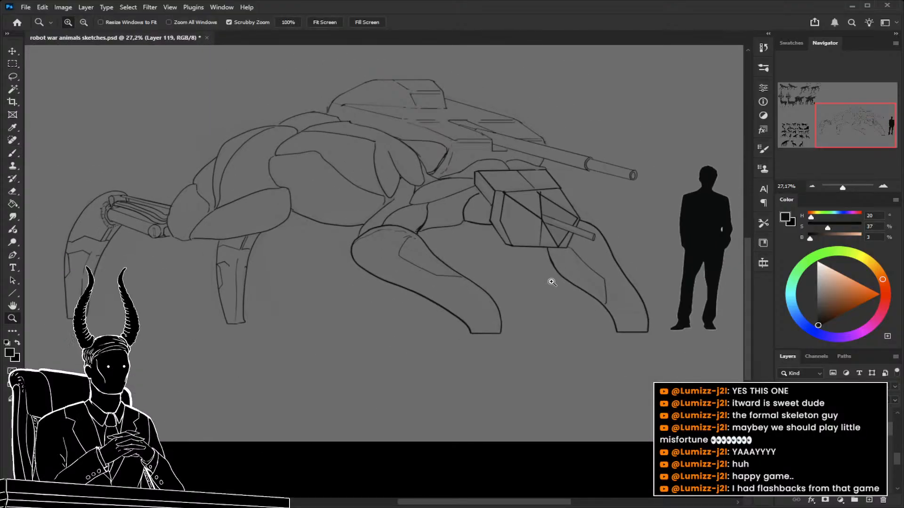
Close the small outline gaps at the lower tip of the shoulder panel and where the belly meets the rear thigh.
{"action": "left_click_drag", "start_coordinate": [527, 328], "coordinate": [539, 339]}
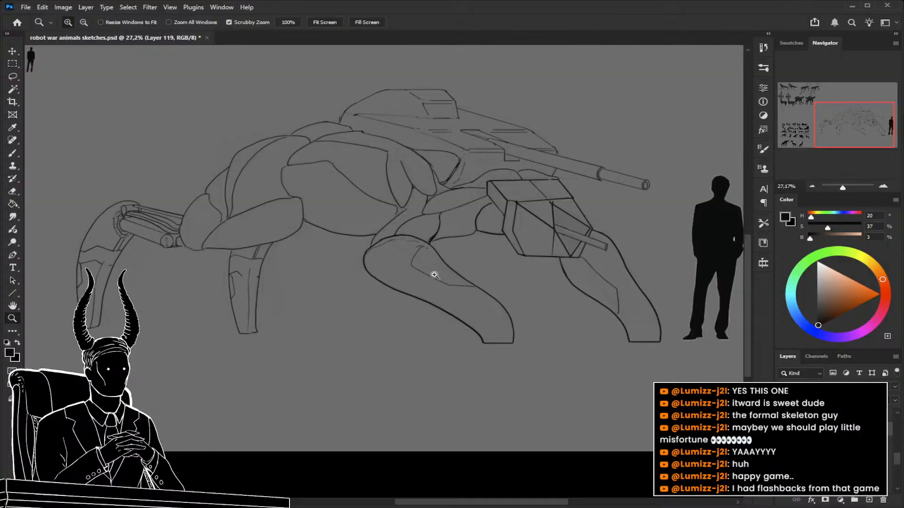
{"action": "mouse_move", "coordinate": [547, 297]}
{"action": "left_mouse_down"}
{"action": "mouse_move", "coordinate": [515, 297]}
{"action": "mouse_move", "coordinate": [602, 336]}
{"action": "left_mouse_up"}
{"action": "left_click_drag", "start_coordinate": [523, 257], "coordinate": [578, 277]}
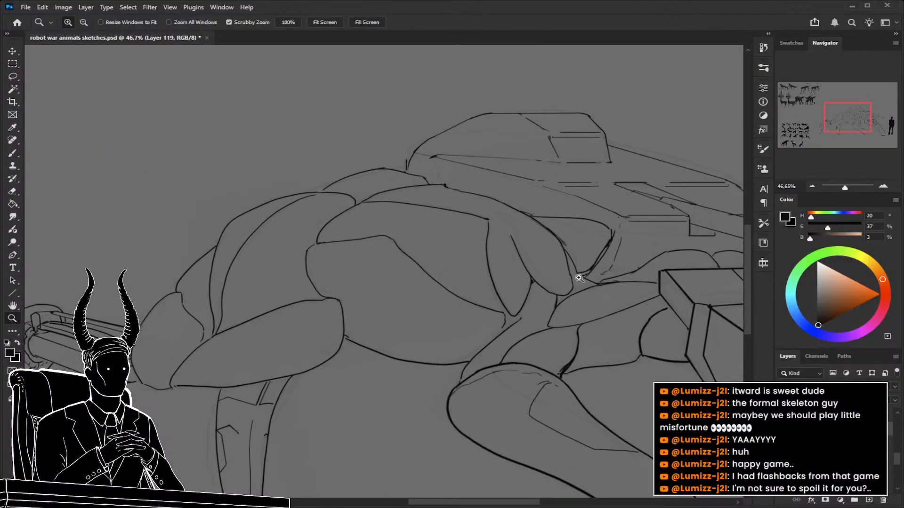
{"action": "mouse_move", "coordinate": [475, 345]}
{"action": "left_mouse_down"}
{"action": "mouse_move", "coordinate": [470, 280]}
{"action": "mouse_move", "coordinate": [504, 294]}
{"action": "left_mouse_up"}
{"action": "key", "text": "b"}
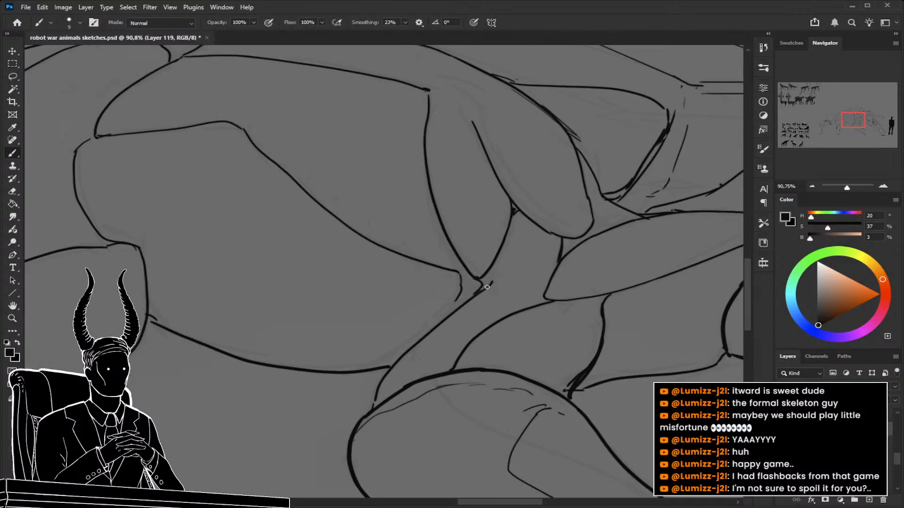
{"action": "left_click_drag", "start_coordinate": [246, 328], "coordinate": [355, 311]}
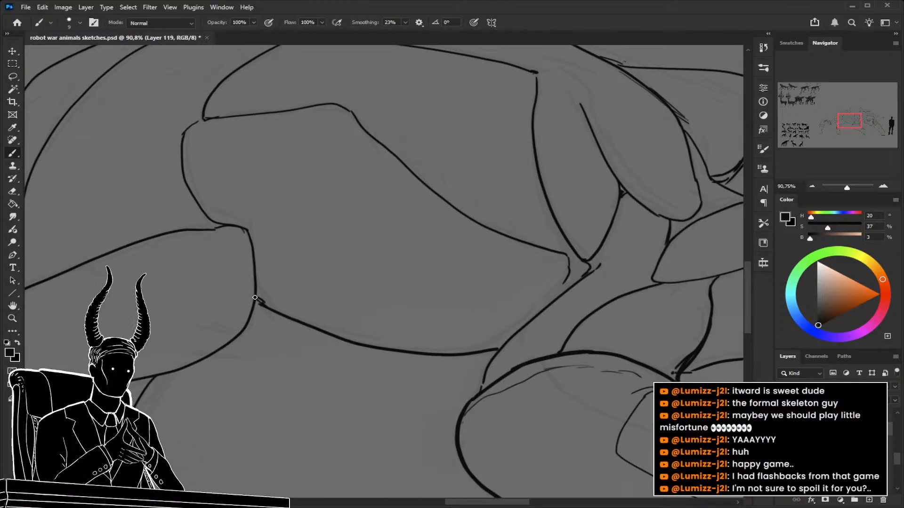
{"action": "key", "text": "z"}
{"action": "left_click_drag", "start_coordinate": [388, 309], "coordinate": [323, 314]}
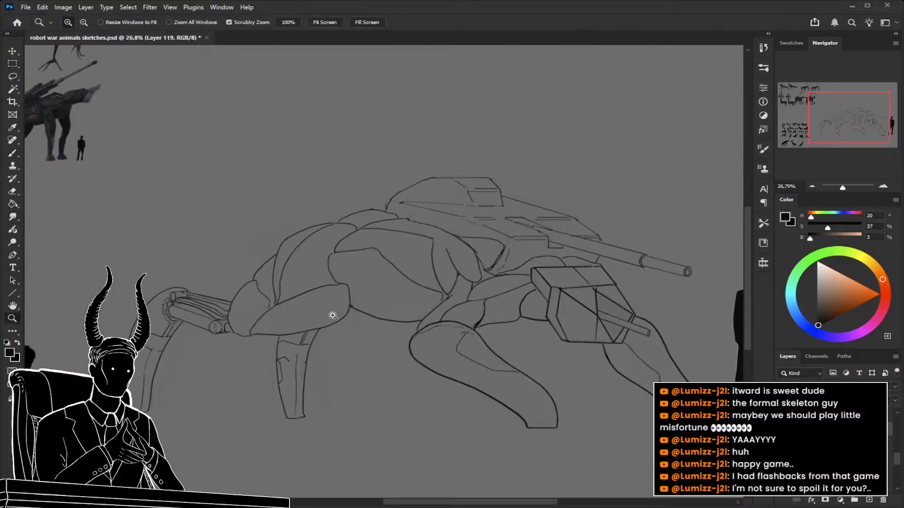
Touch up the line joint where the turret gun's thin front barrel meets the thicker sleeve.
{"action": "left_click_drag", "start_coordinate": [577, 301], "coordinate": [547, 335]}
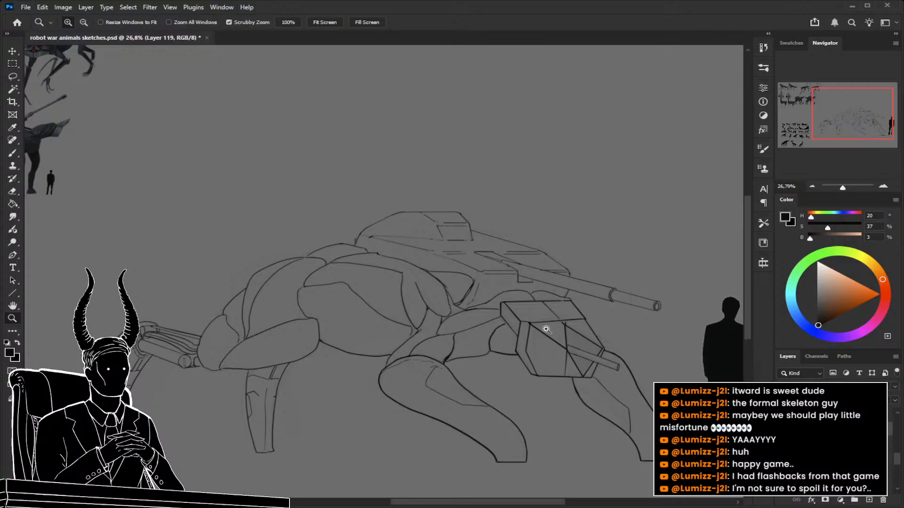
{"action": "mouse_move", "coordinate": [603, 282]}
{"action": "left_mouse_down"}
{"action": "mouse_move", "coordinate": [679, 319]}
{"action": "mouse_move", "coordinate": [679, 329]}
{"action": "left_mouse_up"}
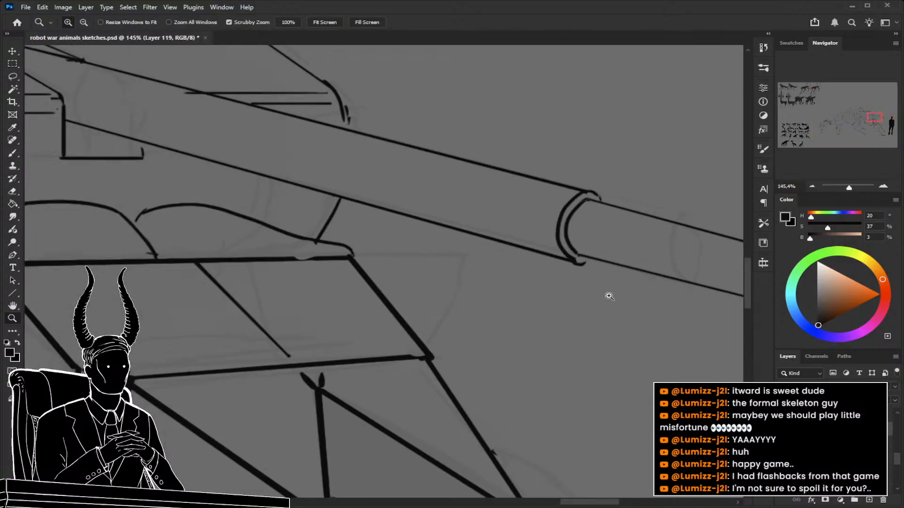
{"action": "key", "text": "b"}
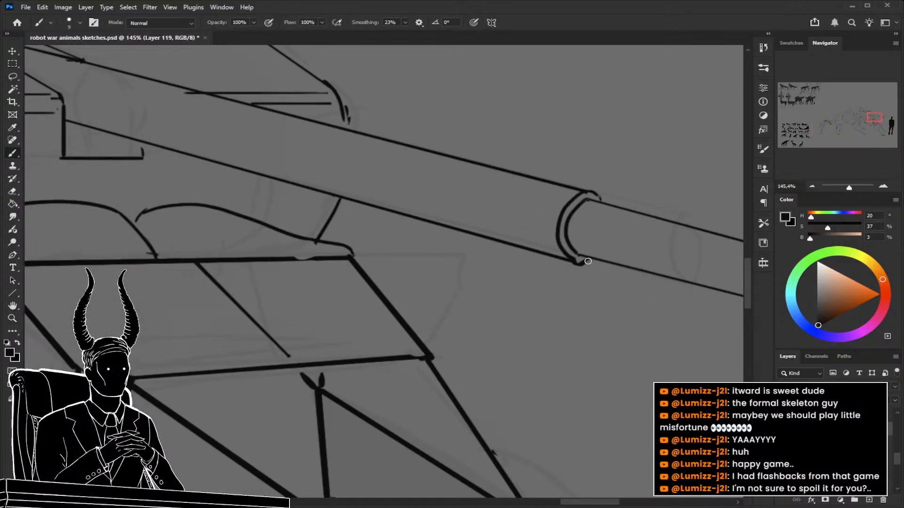
{"action": "key", "text": "z"}
{"action": "left_click_drag", "start_coordinate": [583, 292], "coordinate": [448, 262]}
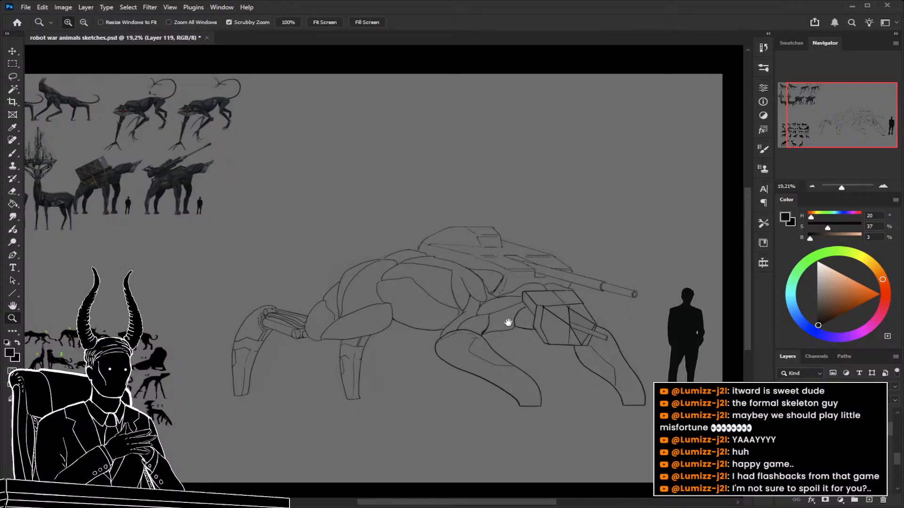
Select the rearmost leg's lines with a lasso outline, leaving out the round ribbed joint and its pistons.
{"action": "left_click_drag", "start_coordinate": [508, 323], "coordinate": [510, 296]}
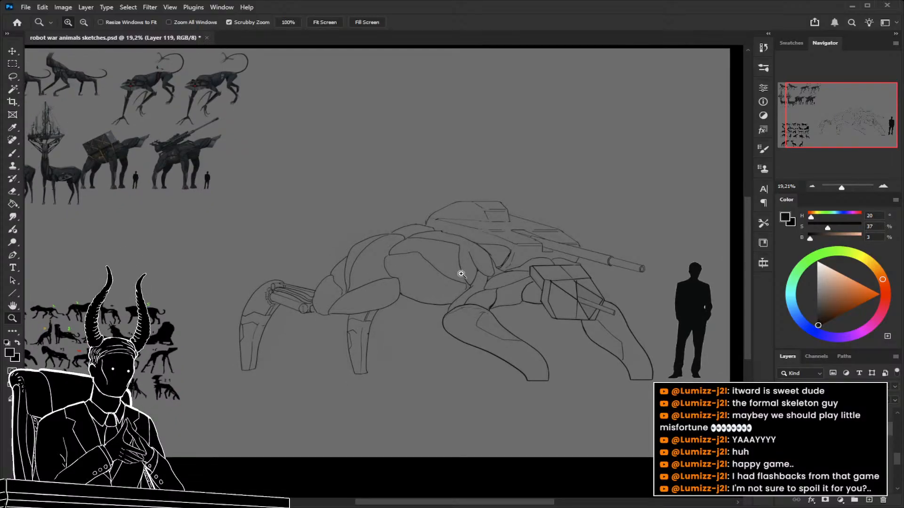
{"action": "left_click_drag", "start_coordinate": [445, 345], "coordinate": [475, 342]}
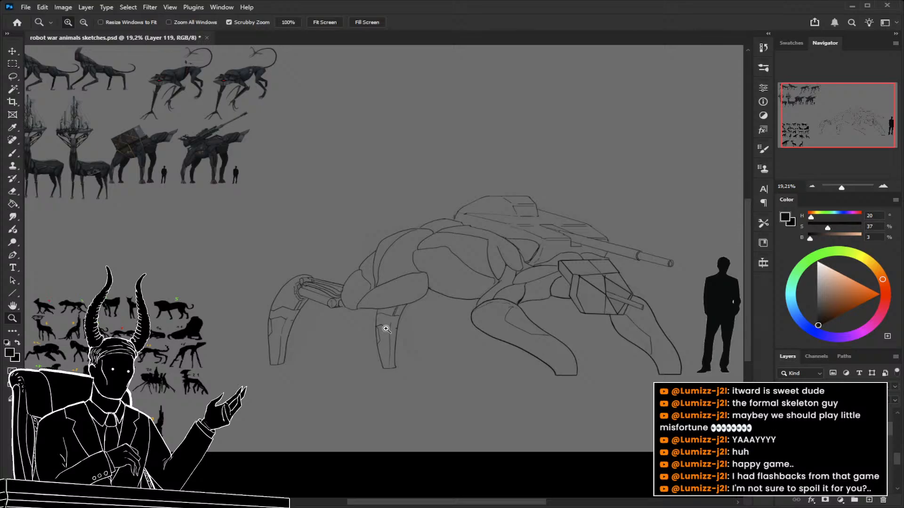
{"action": "left_click_drag", "start_coordinate": [639, 308], "coordinate": [610, 287]}
{"action": "mouse_move", "coordinate": [326, 316]}
{"action": "left_mouse_down"}
{"action": "mouse_move", "coordinate": [343, 325]}
{"action": "mouse_move", "coordinate": [389, 301]}
{"action": "mouse_move", "coordinate": [369, 283]}
{"action": "mouse_move", "coordinate": [438, 303]}
{"action": "left_mouse_up"}
{"action": "key", "text": "l"}
{"action": "mouse_move", "coordinate": [432, 146]}
{"action": "left_mouse_down"}
{"action": "mouse_move", "coordinate": [407, 139]}
{"action": "mouse_move", "coordinate": [371, 163]}
{"action": "mouse_move", "coordinate": [370, 205]}
{"action": "mouse_move", "coordinate": [428, 231]}
{"action": "mouse_move", "coordinate": [405, 438]}
{"action": "mouse_move", "coordinate": [358, 115]}
{"action": "mouse_move", "coordinate": [466, 100]}
{"action": "left_mouse_up"}
Stretch the selected rearmost leg downward to about 103.7% of its height, and deselect.
{"action": "scroll", "coordinate": [366, 287], "scroll_direction": "down", "scroll_amount": 3}
{"action": "key", "text": "ctrl+t"}
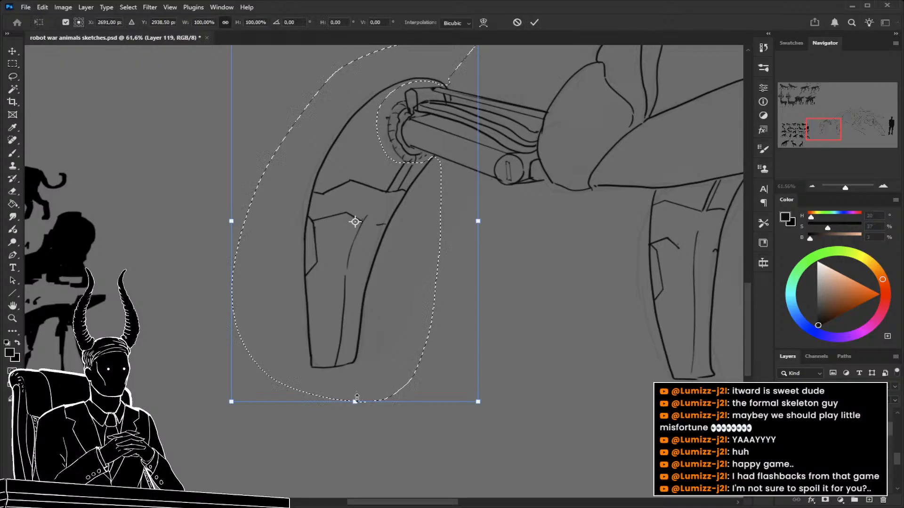
{"action": "left_click_drag", "start_coordinate": [354, 403], "coordinate": [355, 419]}
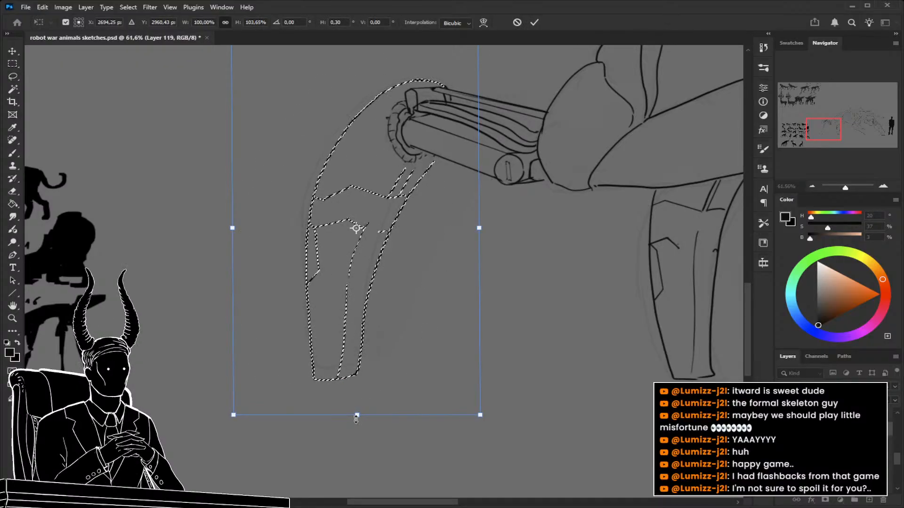
{"action": "key", "text": "Return"}
{"action": "key", "text": "ctrl+d"}
Redraw the top of the rearmost leg's inner edge so it reaches the piston cylinder below the round joint.
{"action": "left_click_drag", "start_coordinate": [484, 290], "coordinate": [484, 374]}
{"action": "left_click_drag", "start_coordinate": [418, 272], "coordinate": [461, 284]}
{"action": "key", "text": "ctrl+d"}
{"action": "key", "text": "b"}
{"action": "scroll", "coordinate": [384, 273], "scroll_direction": "up", "scroll_amount": 4}
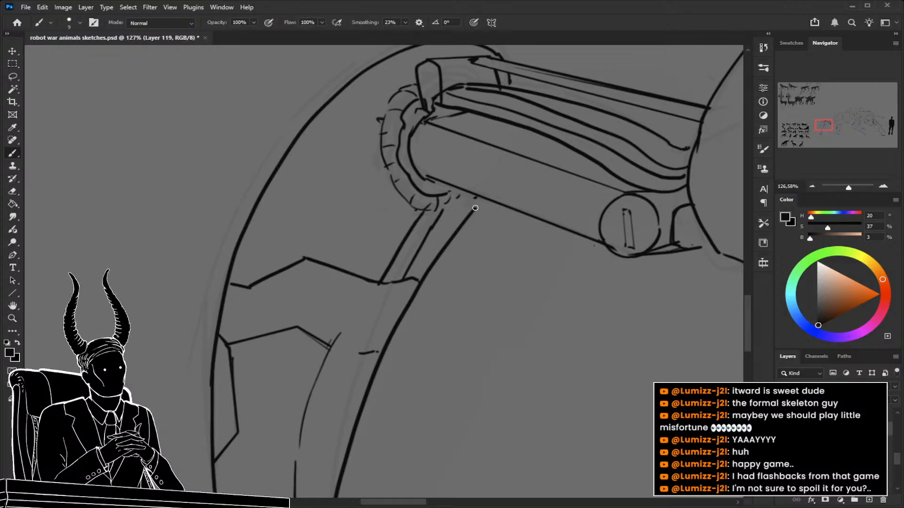
{"action": "key", "text": "z"}
{"action": "mouse_move", "coordinate": [468, 319]}
{"action": "left_mouse_down"}
{"action": "mouse_move", "coordinate": [369, 321]}
{"action": "mouse_move", "coordinate": [390, 329]}
{"action": "mouse_move", "coordinate": [379, 329]}
{"action": "left_mouse_up"}
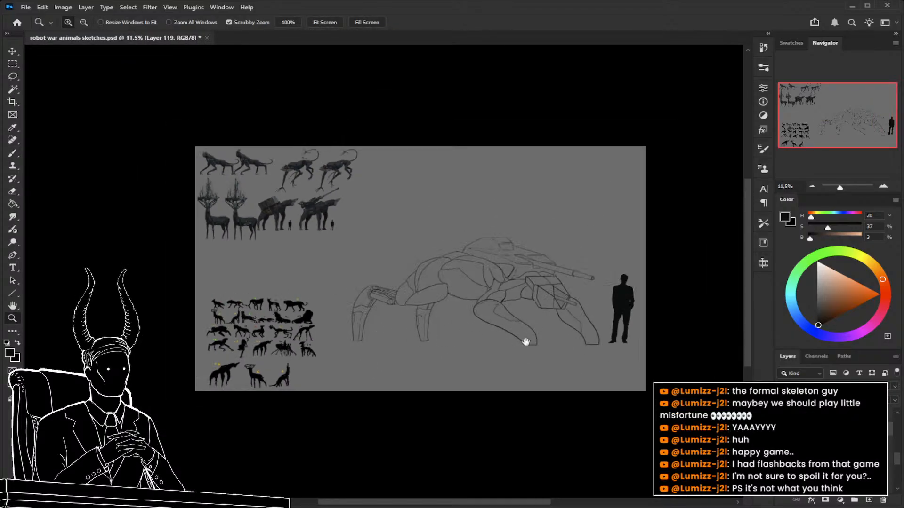
{"action": "left_click_drag", "start_coordinate": [528, 341], "coordinate": [478, 326]}
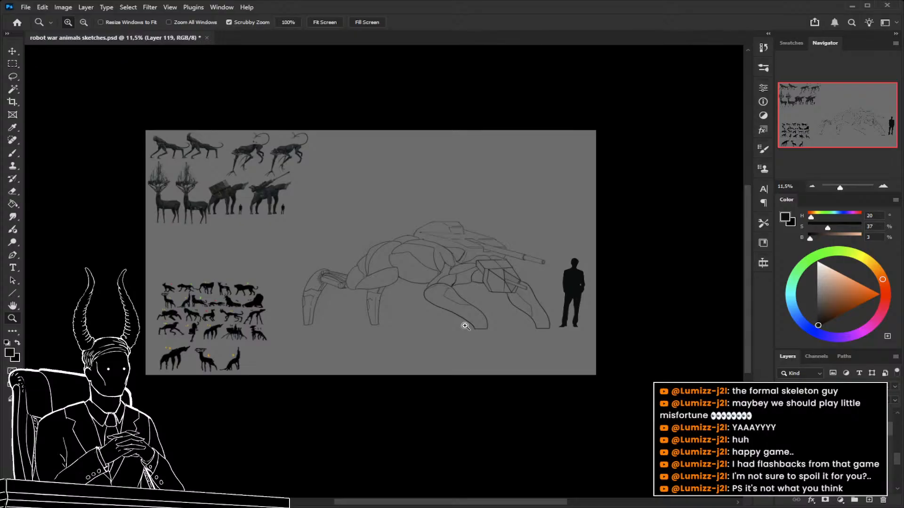
{"action": "left_click_drag", "start_coordinate": [478, 276], "coordinate": [544, 302]}
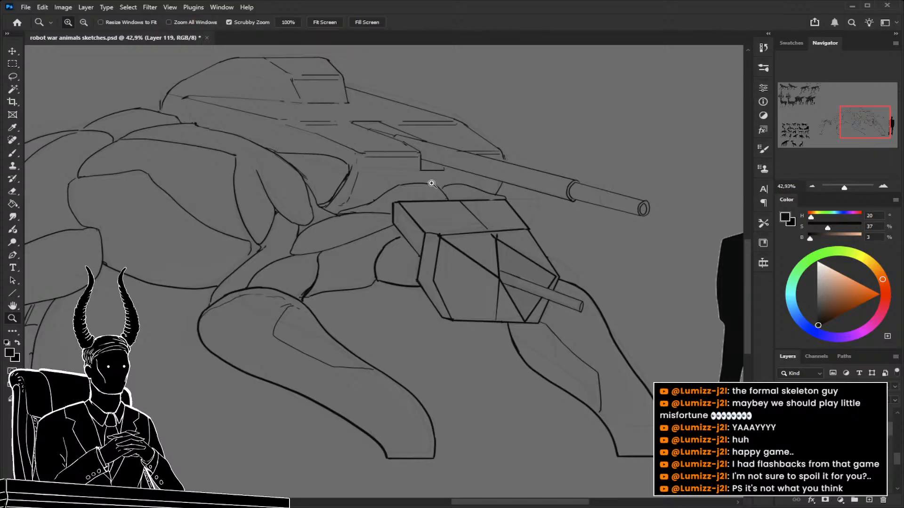
{"action": "mouse_move", "coordinate": [456, 196]}
{"action": "left_mouse_down"}
{"action": "mouse_move", "coordinate": [424, 198]}
{"action": "mouse_move", "coordinate": [463, 212]}
{"action": "left_mouse_up"}
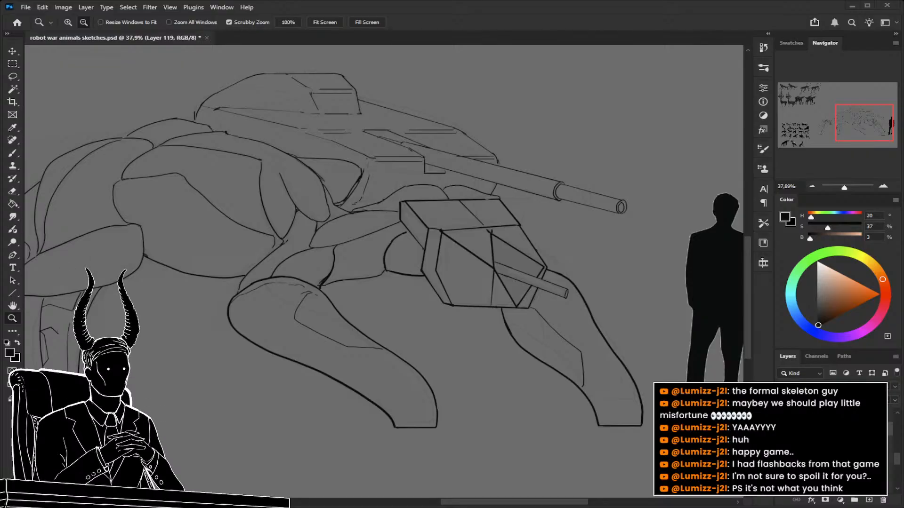
Erase the top panel and rear side edges of the creature's boxy head with a larger eraser.
{"action": "left_click_drag", "start_coordinate": [476, 240], "coordinate": [492, 244]}
{"action": "key", "text": "e"}
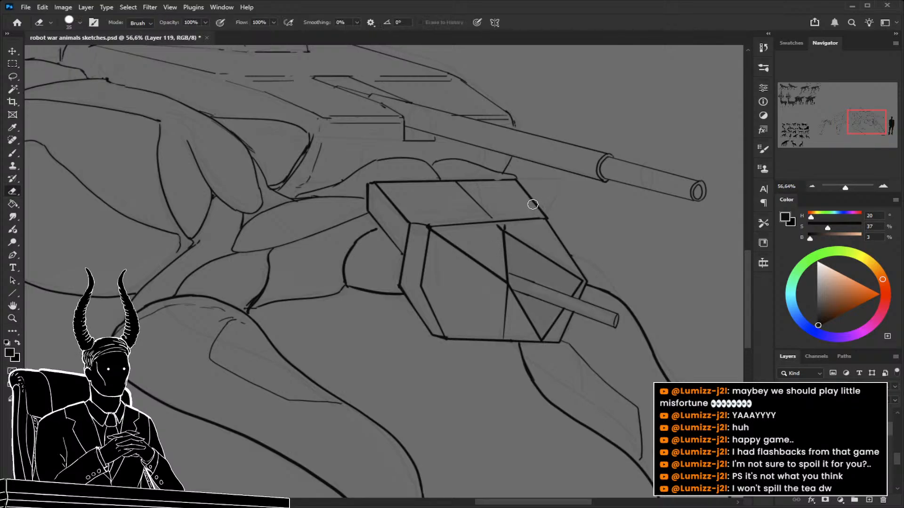
{"action": "key", "text": "bracketright"}
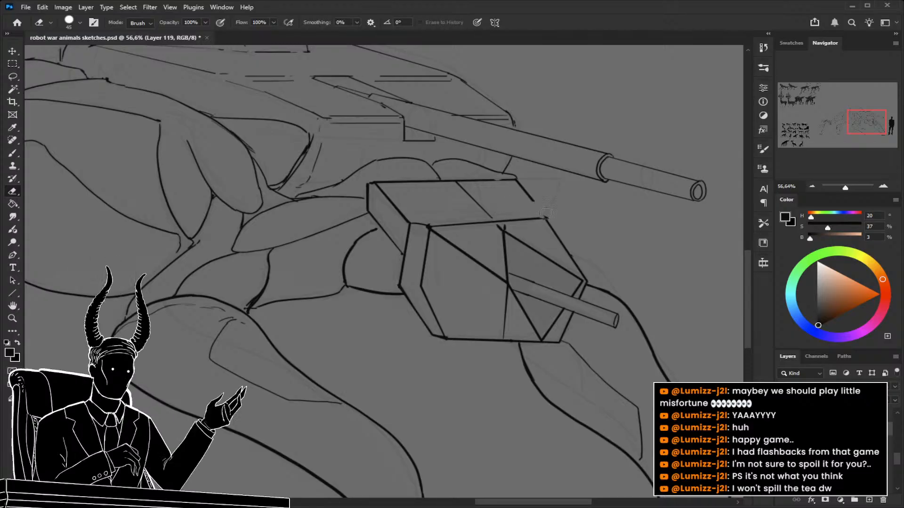
{"action": "mouse_move", "coordinate": [481, 181]}
{"action": "left_mouse_down"}
{"action": "mouse_move", "coordinate": [372, 185]}
{"action": "mouse_move", "coordinate": [367, 208]}
{"action": "mouse_move", "coordinate": [394, 250]}
{"action": "mouse_move", "coordinate": [403, 227]}
{"action": "mouse_move", "coordinate": [384, 175]}
{"action": "mouse_move", "coordinate": [441, 186]}
{"action": "mouse_move", "coordinate": [492, 217]}
{"action": "left_mouse_up"}
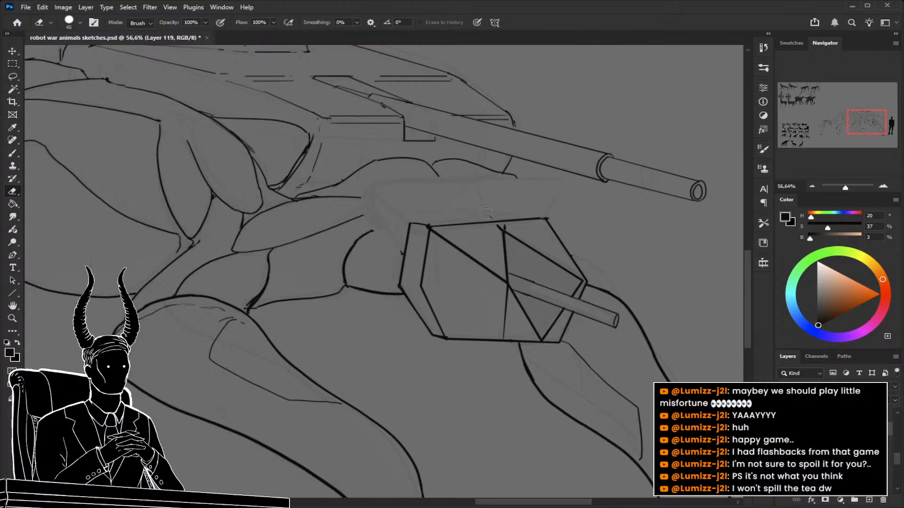
Draw a thin upper rim along the top edge of the head's faceted front plate.
{"action": "key", "text": "b"}
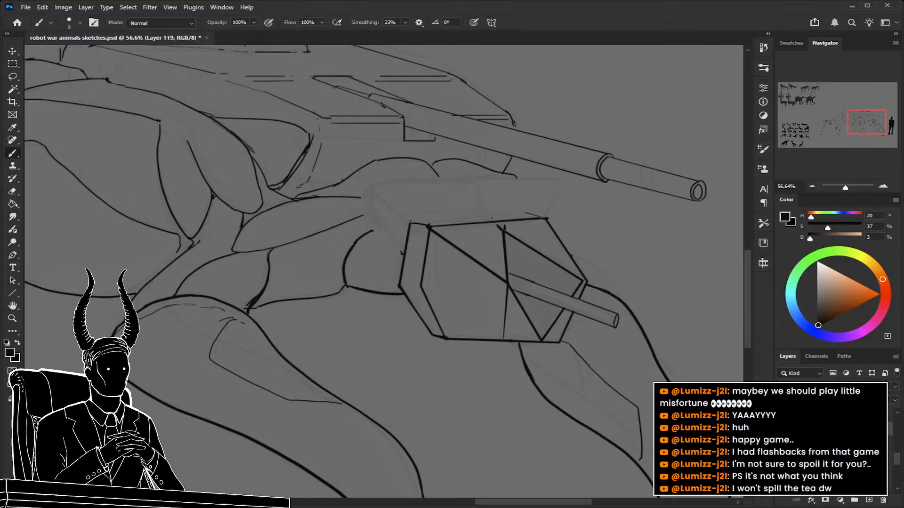
{"action": "mouse_move", "coordinate": [410, 222]}
{"action": "left_mouse_down"}
{"action": "mouse_move", "coordinate": [527, 211]}
{"action": "mouse_move", "coordinate": [546, 219]}
{"action": "mouse_move", "coordinate": [496, 208]}
{"action": "mouse_move", "coordinate": [551, 218]}
{"action": "left_mouse_up"}
{"action": "key", "text": "z"}
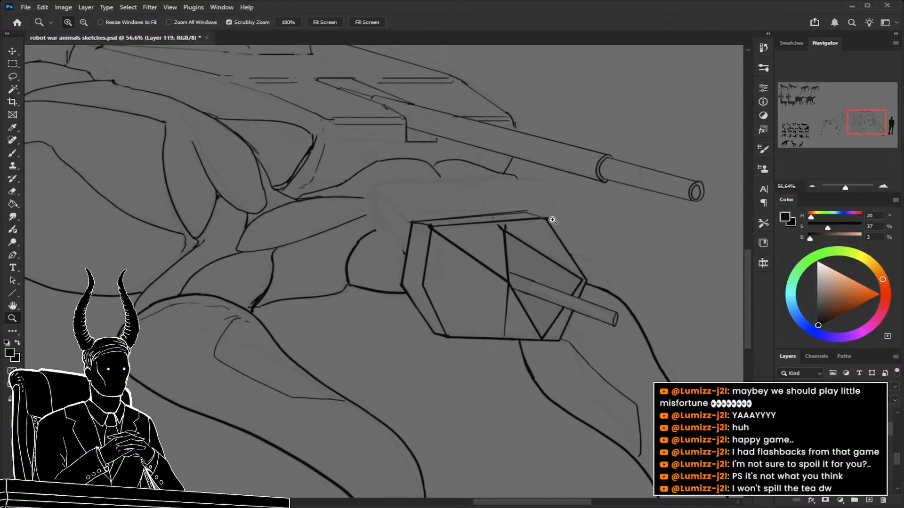
{"action": "key", "text": "b"}
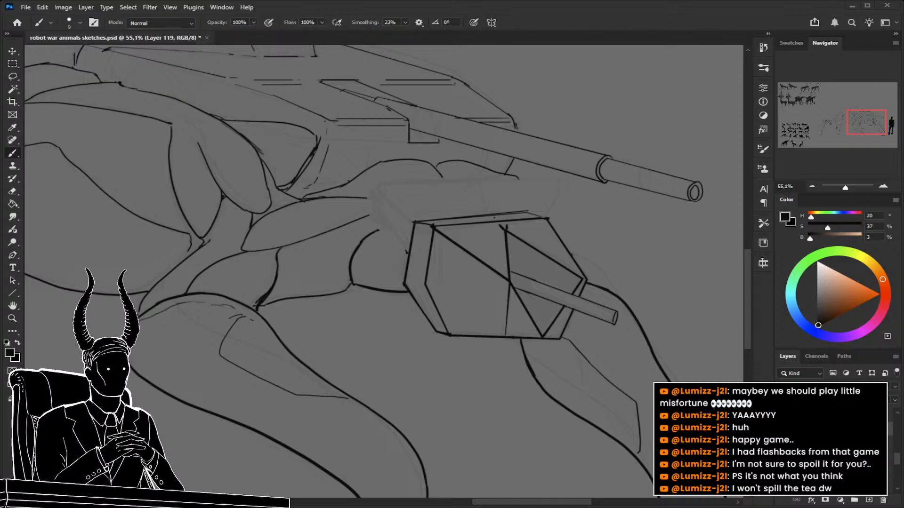
{"action": "left_click_drag", "start_coordinate": [408, 210], "coordinate": [422, 212]}
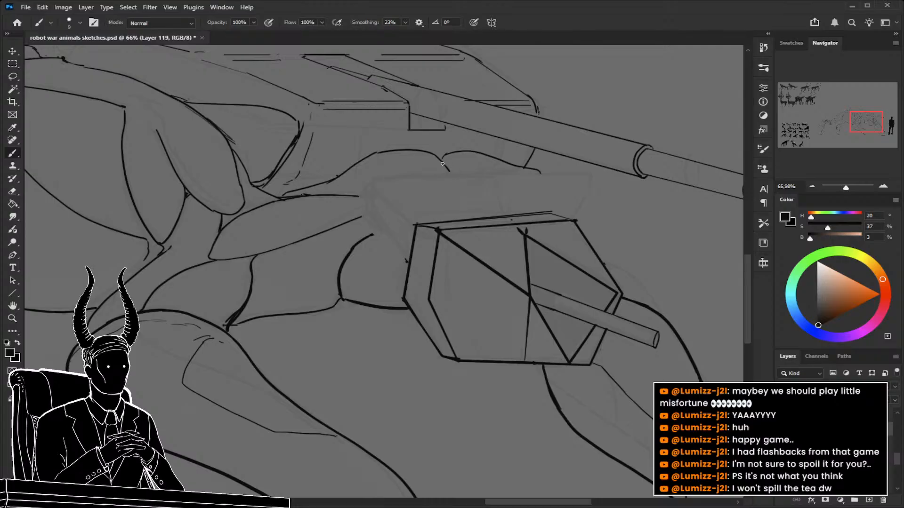
Extend the neck muscle contours forward over the top of the head with curved brush strokes.
{"action": "left_click_drag", "start_coordinate": [442, 163], "coordinate": [465, 194]}
{"action": "left_click_drag", "start_coordinate": [352, 195], "coordinate": [464, 193]}
{"action": "left_click_drag", "start_coordinate": [366, 216], "coordinate": [459, 198]}
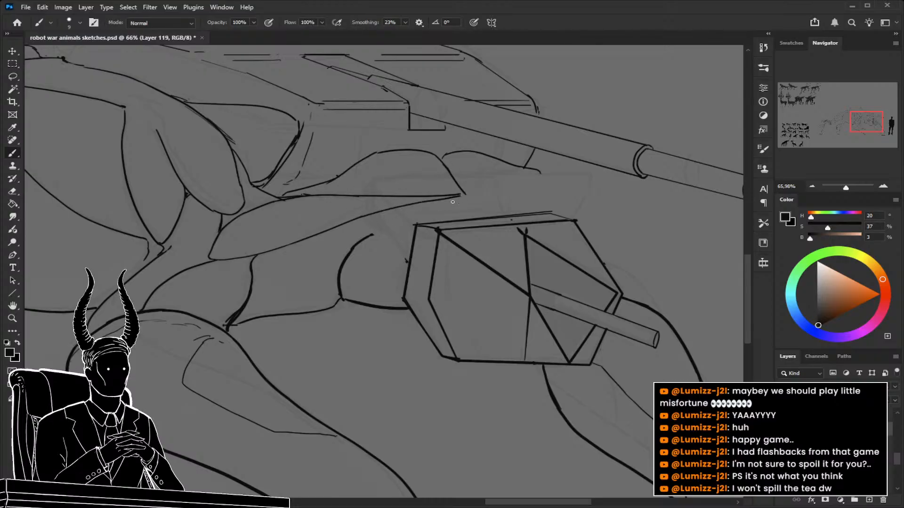
{"action": "mouse_move", "coordinate": [370, 237]}
{"action": "left_mouse_down"}
{"action": "mouse_move", "coordinate": [453, 199]}
{"action": "mouse_move", "coordinate": [477, 215]}
{"action": "left_mouse_up"}
{"action": "left_click_drag", "start_coordinate": [469, 194], "coordinate": [537, 190]}
{"action": "mouse_move", "coordinate": [471, 197]}
{"action": "left_mouse_down"}
{"action": "mouse_move", "coordinate": [545, 198]}
{"action": "mouse_move", "coordinate": [538, 187]}
{"action": "mouse_move", "coordinate": [541, 197]}
{"action": "mouse_move", "coordinate": [479, 197]}
{"action": "mouse_move", "coordinate": [554, 207]}
{"action": "mouse_move", "coordinate": [483, 204]}
{"action": "mouse_move", "coordinate": [541, 233]}
{"action": "left_mouse_up"}
Draw curved lines linking the rounded joint behind the head to the neck muscles.
{"action": "key", "text": "z"}
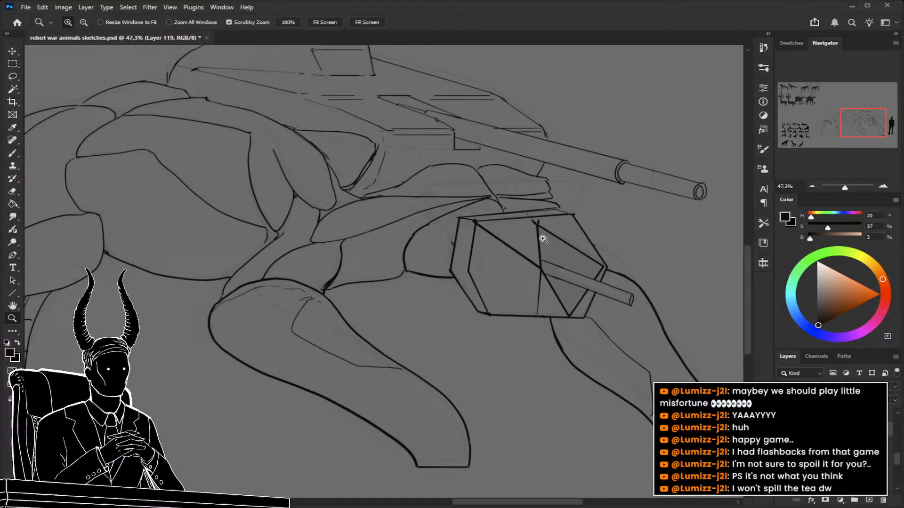
{"action": "left_click_drag", "start_coordinate": [431, 252], "coordinate": [490, 244]}
{"action": "key", "text": "b"}
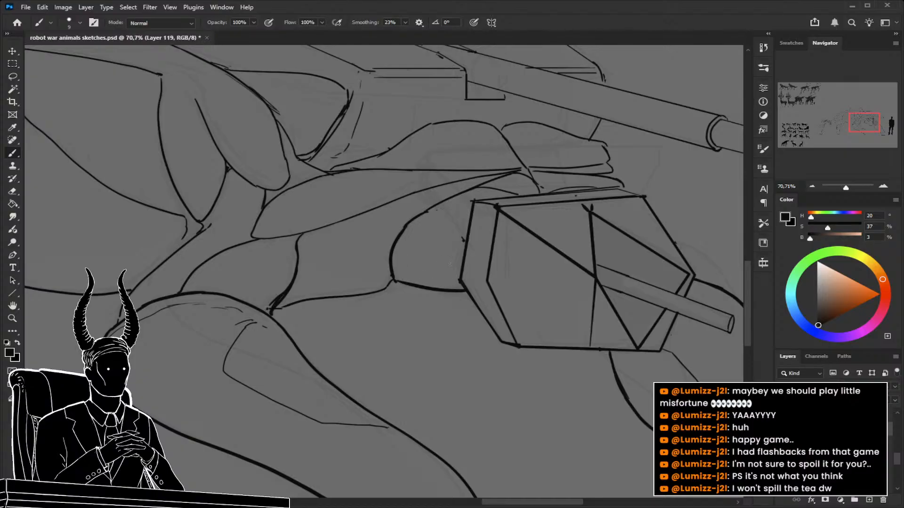
{"action": "mouse_move", "coordinate": [459, 274]}
{"action": "left_mouse_down"}
{"action": "mouse_move", "coordinate": [429, 268]}
{"action": "mouse_move", "coordinate": [395, 241]}
{"action": "left_mouse_up"}
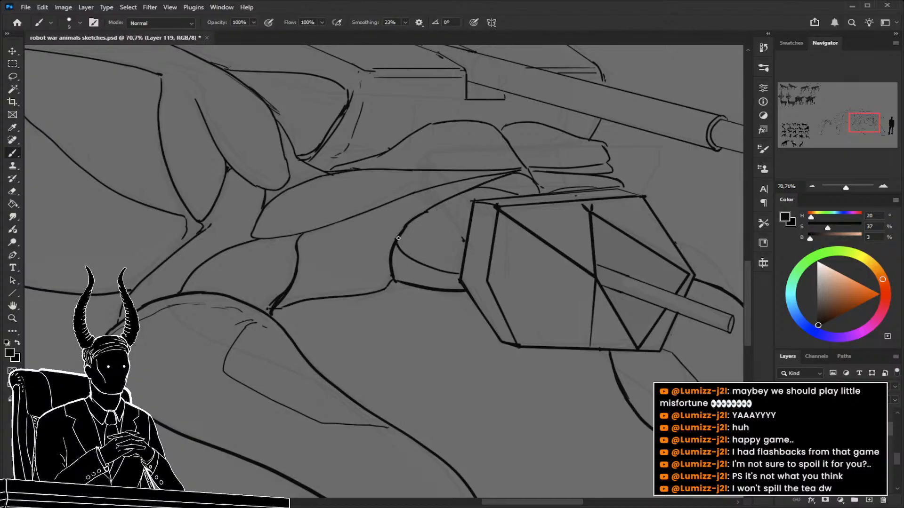
{"action": "mouse_move", "coordinate": [447, 261]}
{"action": "left_mouse_down"}
{"action": "mouse_move", "coordinate": [462, 264]}
{"action": "mouse_move", "coordinate": [398, 263]}
{"action": "left_mouse_up"}
Hide the line art, adjust the opacity of the rough silhouette layer, and show the lines over it again.
{"action": "key", "text": "z"}
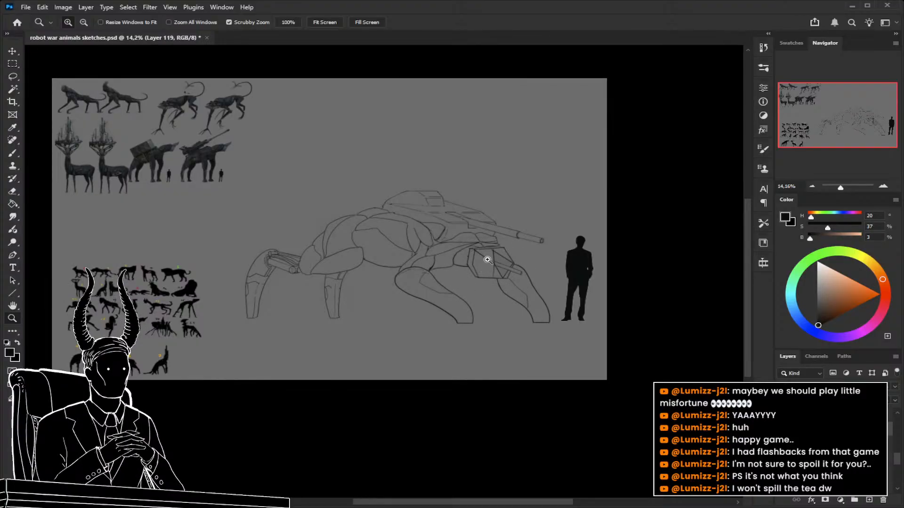
{"action": "left_click_drag", "start_coordinate": [489, 260], "coordinate": [530, 283]}
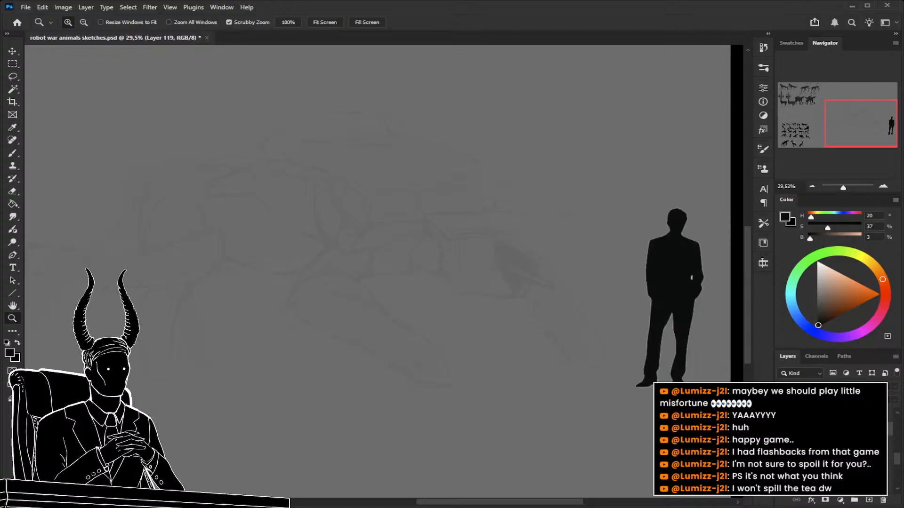
{"action": "left_click", "coordinate": [784, 428]}
{"action": "left_click", "coordinate": [831, 456]}
{"action": "left_click_drag", "start_coordinate": [856, 387], "coordinate": [867, 386]}
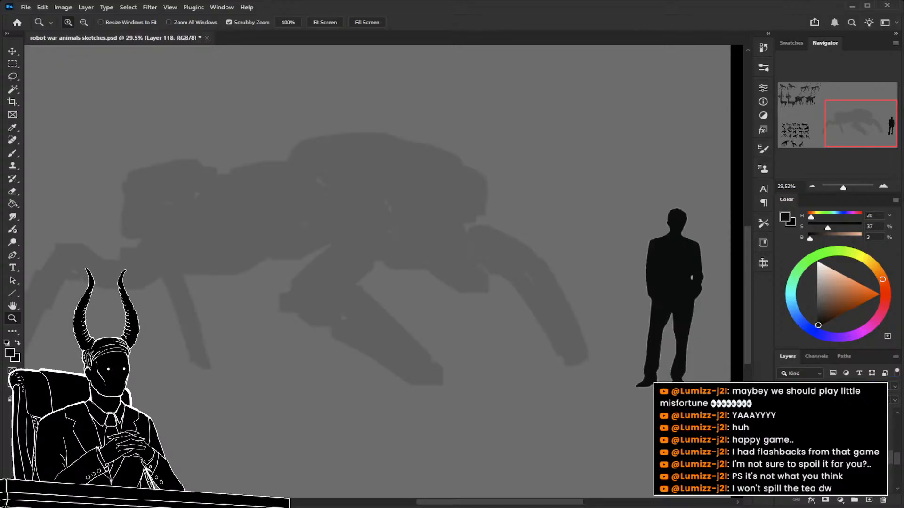
{"action": "left_click", "coordinate": [784, 428]}
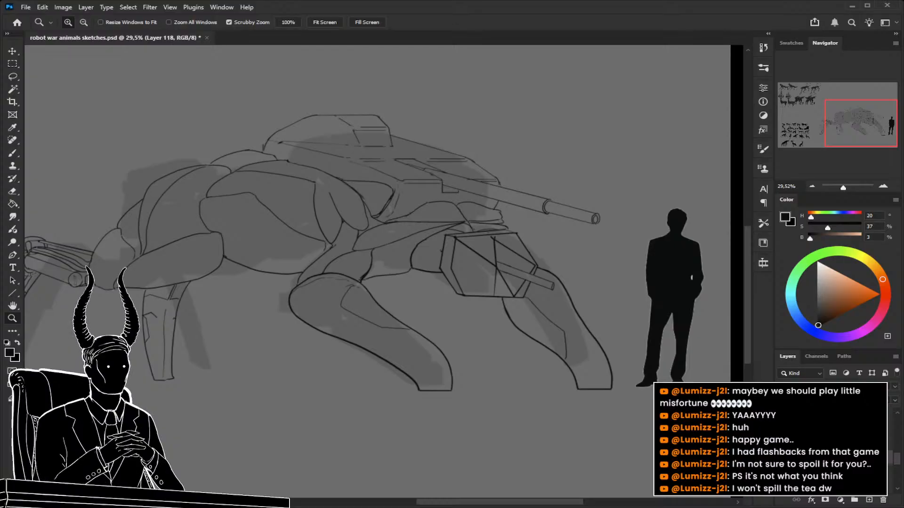
{"action": "left_click", "coordinate": [784, 429]}
{"action": "left_click", "coordinate": [783, 428]}
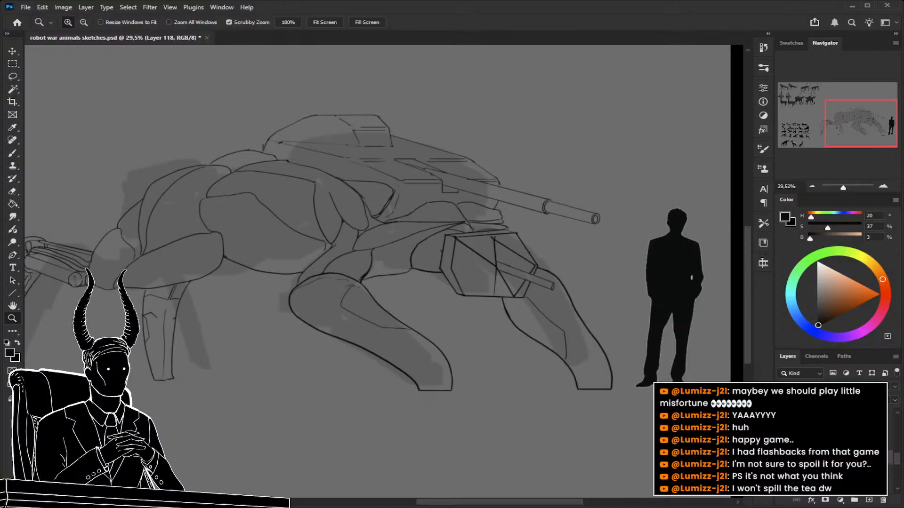
Examine the finished robot animals and compare the tank creature's line art with its underlying silhouette.
{"action": "mouse_move", "coordinate": [466, 283]}
{"action": "left_mouse_down"}
{"action": "mouse_move", "coordinate": [495, 296]}
{"action": "mouse_move", "coordinate": [450, 289]}
{"action": "left_mouse_up"}
{"action": "mouse_move", "coordinate": [236, 203]}
{"action": "left_mouse_down"}
{"action": "mouse_move", "coordinate": [522, 370]}
{"action": "mouse_move", "coordinate": [280, 251]}
{"action": "left_mouse_up"}
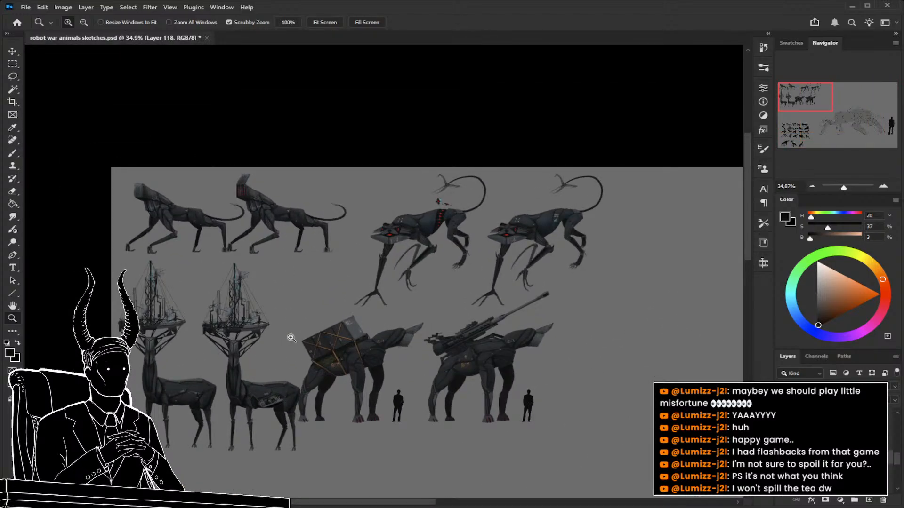
{"action": "mouse_move", "coordinate": [257, 202]}
{"action": "left_mouse_down"}
{"action": "mouse_move", "coordinate": [287, 206]}
{"action": "mouse_move", "coordinate": [528, 329]}
{"action": "mouse_move", "coordinate": [403, 268]}
{"action": "mouse_move", "coordinate": [492, 316]}
{"action": "left_mouse_up"}
{"action": "left_click", "coordinate": [782, 447]}
{"action": "left_click", "coordinate": [782, 447]}
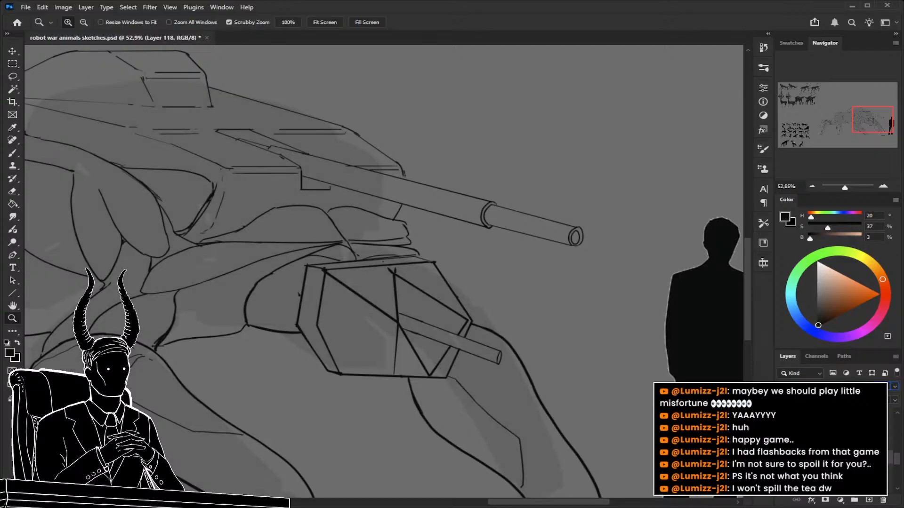
Select the line art layer and erase the rear edges of the faceted head with an enlarged eraser.
{"action": "left_click", "coordinate": [828, 430]}
{"action": "mouse_move", "coordinate": [338, 314]}
{"action": "left_mouse_down"}
{"action": "mouse_move", "coordinate": [391, 285]}
{"action": "mouse_move", "coordinate": [365, 290]}
{"action": "mouse_move", "coordinate": [396, 298]}
{"action": "mouse_move", "coordinate": [337, 259]}
{"action": "mouse_move", "coordinate": [367, 244]}
{"action": "mouse_move", "coordinate": [363, 236]}
{"action": "mouse_move", "coordinate": [360, 256]}
{"action": "mouse_move", "coordinate": [341, 261]}
{"action": "mouse_move", "coordinate": [343, 284]}
{"action": "mouse_move", "coordinate": [377, 335]}
{"action": "mouse_move", "coordinate": [352, 287]}
{"action": "left_mouse_up"}
{"action": "key", "text": "e"}
{"action": "key", "text": "bracketright"}
{"action": "key", "text": "bracketright"}
{"action": "key", "text": "bracketright"}
Draw a rounded contour on the rear of the head, redoing its lower curve, and start an inner arc.
{"action": "key", "text": "b"}
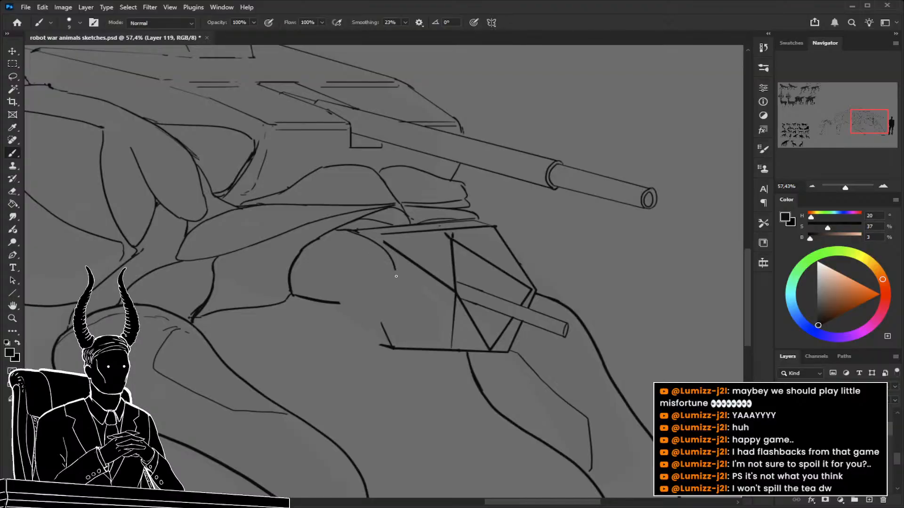
{"action": "left_click_drag", "start_coordinate": [395, 275], "coordinate": [394, 295]}
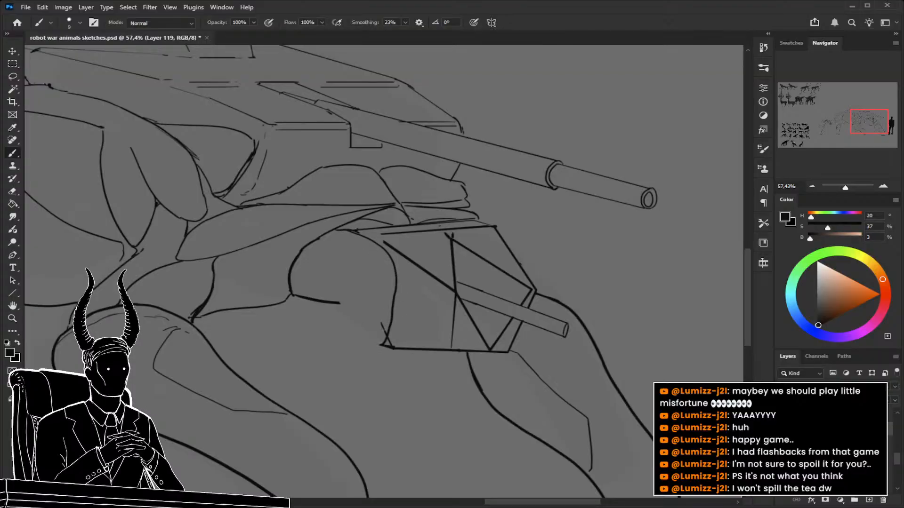
{"action": "key", "text": "ctrl+z"}
{"action": "mouse_move", "coordinate": [394, 279]}
{"action": "left_mouse_down"}
{"action": "mouse_move", "coordinate": [382, 349]}
{"action": "mouse_move", "coordinate": [365, 343]}
{"action": "mouse_move", "coordinate": [355, 325]}
{"action": "left_mouse_up"}
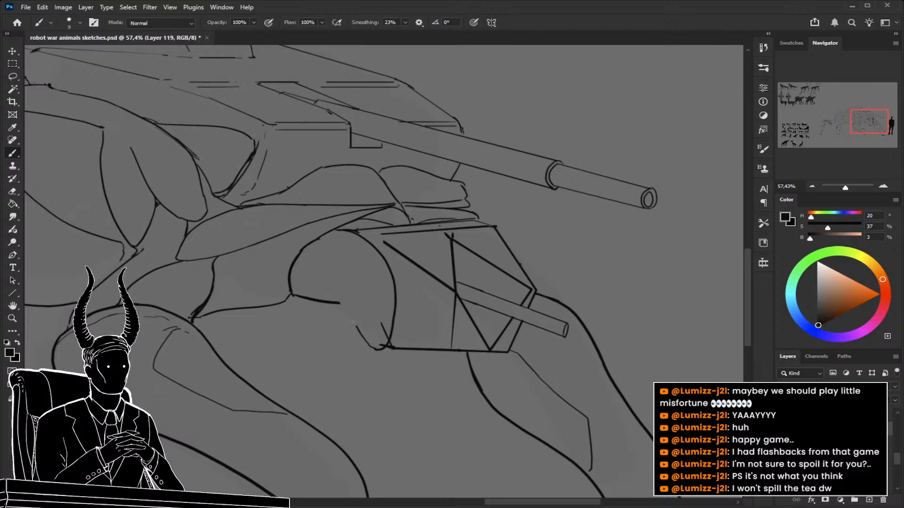
{"action": "left_click_drag", "start_coordinate": [324, 259], "coordinate": [332, 294]}
Erase the old lower joint line and the stray stroke at the head's lower rear corner.
{"action": "key", "text": "z"}
{"action": "mouse_move", "coordinate": [358, 242]}
{"action": "left_mouse_down"}
{"action": "mouse_move", "coordinate": [299, 254]}
{"action": "mouse_move", "coordinate": [347, 273]}
{"action": "mouse_move", "coordinate": [354, 283]}
{"action": "mouse_move", "coordinate": [337, 282]}
{"action": "mouse_move", "coordinate": [365, 295]}
{"action": "left_mouse_up"}
{"action": "key", "text": "e"}
{"action": "left_click_drag", "start_coordinate": [379, 335], "coordinate": [382, 346]}
{"action": "left_click_drag", "start_coordinate": [333, 313], "coordinate": [308, 320]}
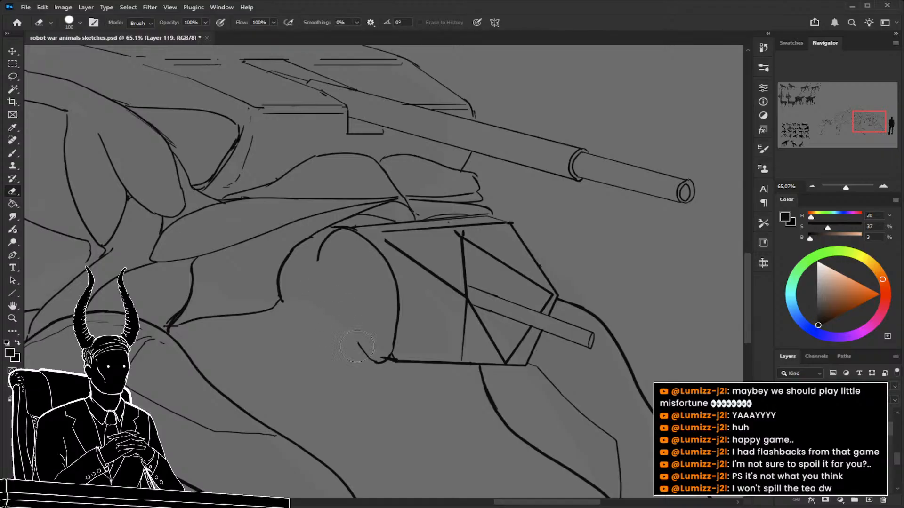
{"action": "left_click_drag", "start_coordinate": [354, 340], "coordinate": [362, 349]}
Draw the curved lower edge of the rounded head section and complete its inner rear arc.
{"action": "key", "text": "b"}
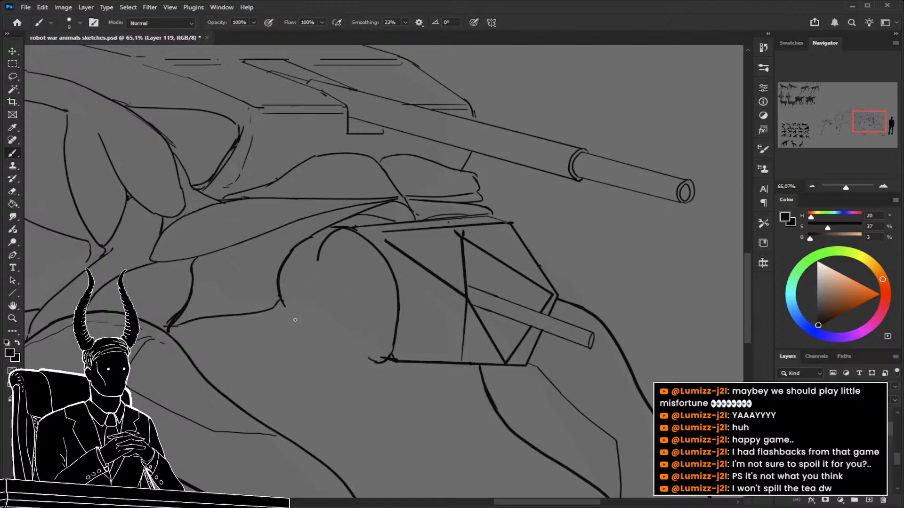
{"action": "left_click_drag", "start_coordinate": [281, 301], "coordinate": [362, 352]}
{"action": "mouse_move", "coordinate": [327, 306]}
{"action": "left_mouse_down"}
{"action": "mouse_move", "coordinate": [363, 354]}
{"action": "mouse_move", "coordinate": [313, 307]}
{"action": "mouse_move", "coordinate": [357, 327]}
{"action": "mouse_move", "coordinate": [347, 316]}
{"action": "left_mouse_up"}
Erase the lower part of the head's front arc and redraw it as an S-curve meeting the bottom edge.
{"action": "key", "text": "z"}
{"action": "key", "text": "e"}
{"action": "left_click_drag", "start_coordinate": [379, 274], "coordinate": [376, 323]}
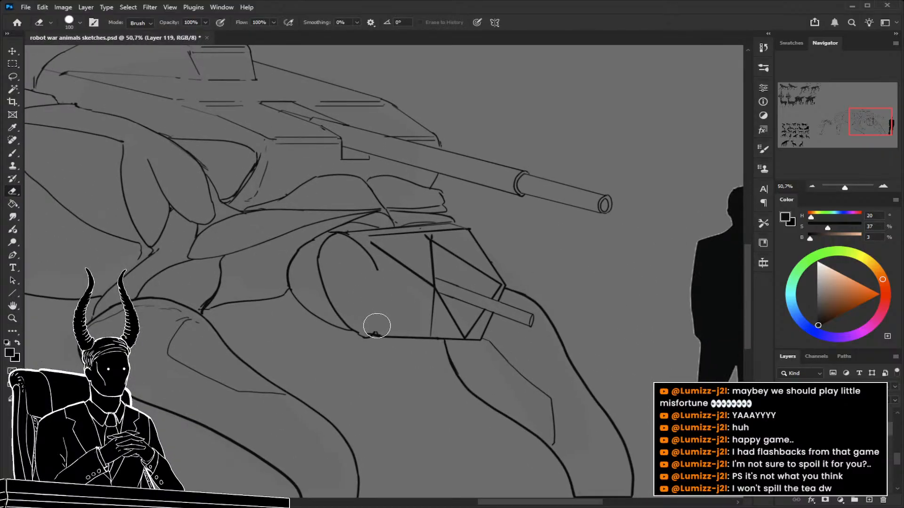
{"action": "key", "text": "b"}
{"action": "mouse_move", "coordinate": [376, 269]}
{"action": "left_mouse_down"}
{"action": "mouse_move", "coordinate": [384, 298]}
{"action": "mouse_move", "coordinate": [421, 337]}
{"action": "mouse_move", "coordinate": [372, 335]}
{"action": "mouse_move", "coordinate": [410, 343]}
{"action": "left_mouse_up"}
Clear the leftover bottom edge beneath the rounded head section and draw a curved underside instead.
{"action": "key", "text": "e"}
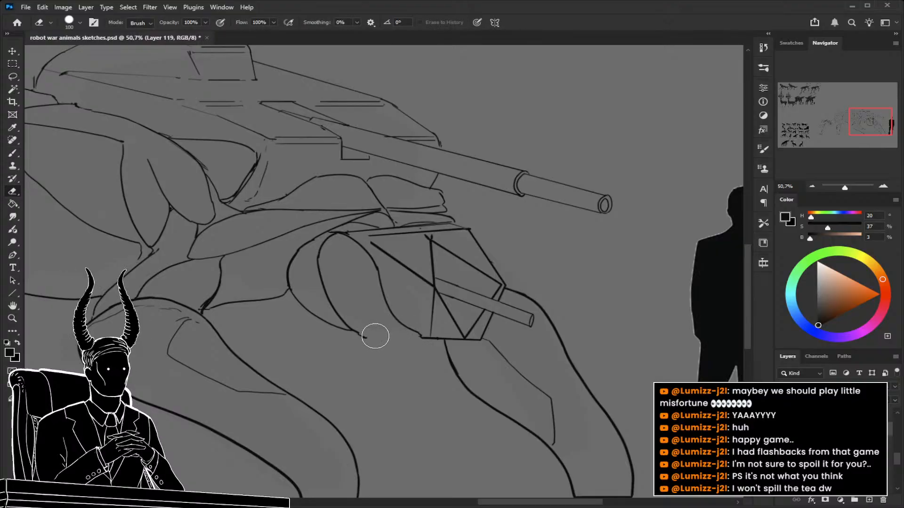
{"action": "key", "text": "b"}
{"action": "mouse_move", "coordinate": [354, 331]}
{"action": "left_mouse_down"}
{"action": "mouse_move", "coordinate": [425, 340]}
{"action": "mouse_move", "coordinate": [380, 355]}
{"action": "left_mouse_up"}
{"action": "key", "text": "z"}
{"action": "mouse_move", "coordinate": [432, 336]}
{"action": "left_mouse_down"}
{"action": "mouse_move", "coordinate": [447, 323]}
{"action": "mouse_move", "coordinate": [476, 329]}
{"action": "mouse_move", "coordinate": [440, 297]}
{"action": "mouse_move", "coordinate": [437, 272]}
{"action": "left_mouse_up"}
{"action": "key", "text": "b"}
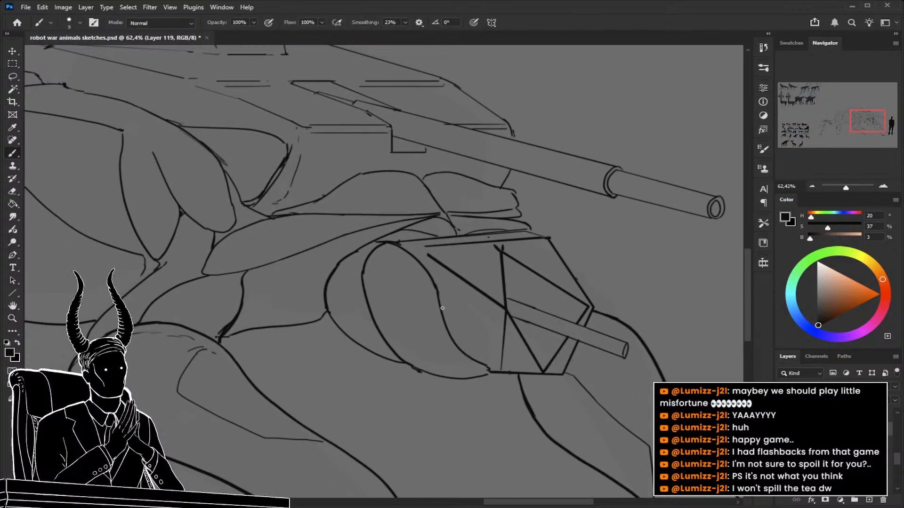
{"action": "key", "text": "z"}
{"action": "mouse_move", "coordinate": [394, 245]}
{"action": "left_mouse_down"}
{"action": "mouse_move", "coordinate": [313, 242]}
{"action": "mouse_move", "coordinate": [331, 256]}
{"action": "left_mouse_up"}
{"action": "left_click_drag", "start_coordinate": [393, 250], "coordinate": [437, 289]}
{"action": "key", "text": "b"}
{"action": "mouse_move", "coordinate": [382, 206]}
{"action": "left_mouse_down"}
{"action": "mouse_move", "coordinate": [365, 229]}
{"action": "mouse_move", "coordinate": [366, 252]}
{"action": "left_mouse_up"}
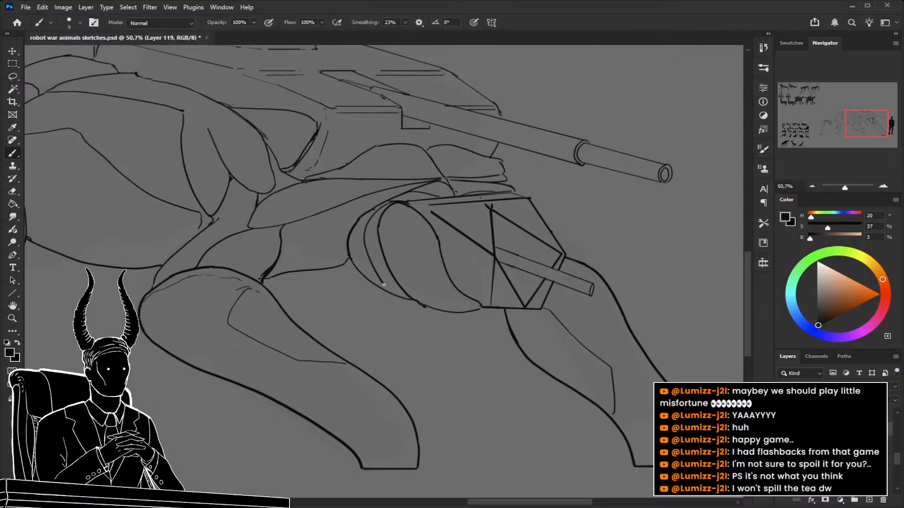
{"action": "key", "text": "ctrl+z"}
{"action": "left_click_drag", "start_coordinate": [385, 206], "coordinate": [345, 250]}
{"action": "key", "text": "ctrl+z"}
Erase the bulging rear outline of the head and redraw it as a straighter edge joining the neck.
{"action": "key", "text": "e"}
{"action": "key", "text": "b"}
{"action": "left_click_drag", "start_coordinate": [384, 212], "coordinate": [343, 265]}
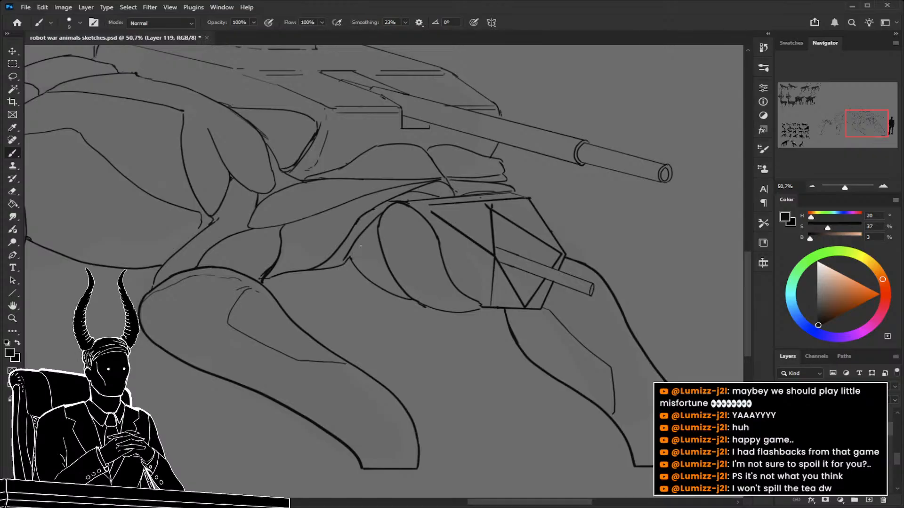
Check the whole creature at reduced zoom and save the document.
{"action": "key", "text": "z"}
{"action": "left_click_drag", "start_coordinate": [446, 311], "coordinate": [394, 314]}
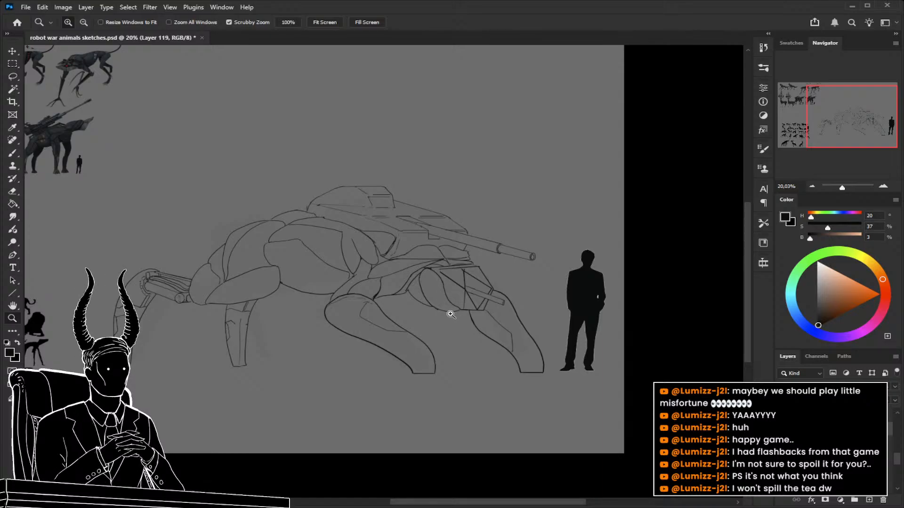
{"action": "mouse_move", "coordinate": [444, 313]}
{"action": "left_mouse_down"}
{"action": "mouse_move", "coordinate": [403, 316]}
{"action": "mouse_move", "coordinate": [473, 322]}
{"action": "mouse_move", "coordinate": [447, 337]}
{"action": "mouse_move", "coordinate": [486, 324]}
{"action": "left_mouse_up"}
{"action": "key", "text": "ctrl+s"}
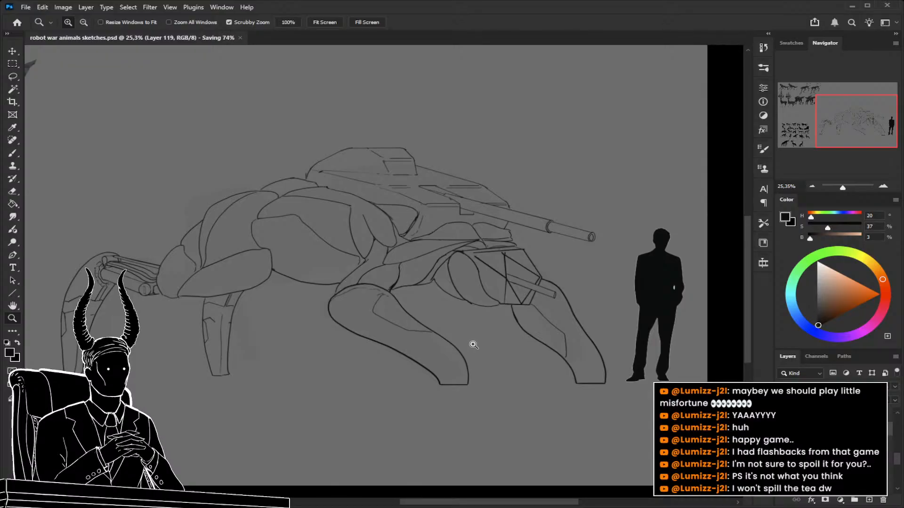
Lasso the near front leg, transform it so its foot reaches slightly lower, and deselect it.
{"action": "left_click_drag", "start_coordinate": [468, 343], "coordinate": [426, 353]}
{"action": "mouse_move", "coordinate": [267, 251]}
{"action": "left_mouse_down"}
{"action": "mouse_move", "coordinate": [341, 270]}
{"action": "mouse_move", "coordinate": [285, 278]}
{"action": "left_mouse_up"}
{"action": "left_click_drag", "start_coordinate": [430, 341], "coordinate": [300, 295]}
{"action": "left_click_drag", "start_coordinate": [472, 360], "coordinate": [382, 322]}
{"action": "mouse_move", "coordinate": [462, 336]}
{"action": "left_mouse_down"}
{"action": "mouse_move", "coordinate": [504, 348]}
{"action": "mouse_move", "coordinate": [571, 334]}
{"action": "mouse_move", "coordinate": [443, 239]}
{"action": "mouse_move", "coordinate": [400, 239]}
{"action": "mouse_move", "coordinate": [389, 246]}
{"action": "mouse_move", "coordinate": [430, 354]}
{"action": "mouse_move", "coordinate": [466, 378]}
{"action": "left_mouse_up"}
{"action": "key", "text": "l"}
{"action": "key", "text": "ctrl+t"}
{"action": "key", "text": "Return"}
{"action": "key", "text": "ctrl+d"}
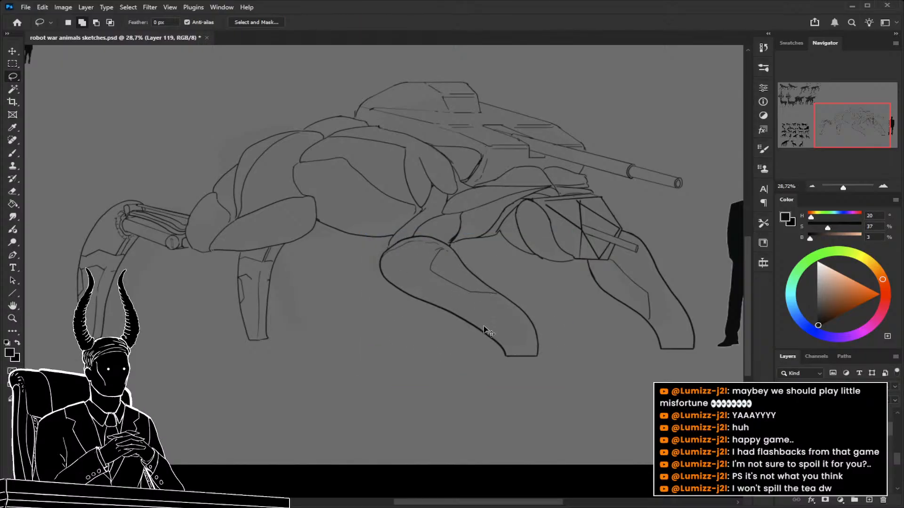
Select another layer in the stack and add a new empty layer.
{"action": "key", "text": "ctrl+space"}
{"action": "left_click_drag", "start_coordinate": [487, 331], "coordinate": [458, 326]}
{"action": "mouse_move", "coordinate": [502, 292]}
{"action": "left_mouse_down"}
{"action": "mouse_move", "coordinate": [539, 296]}
{"action": "mouse_move", "coordinate": [490, 315]}
{"action": "left_mouse_up"}
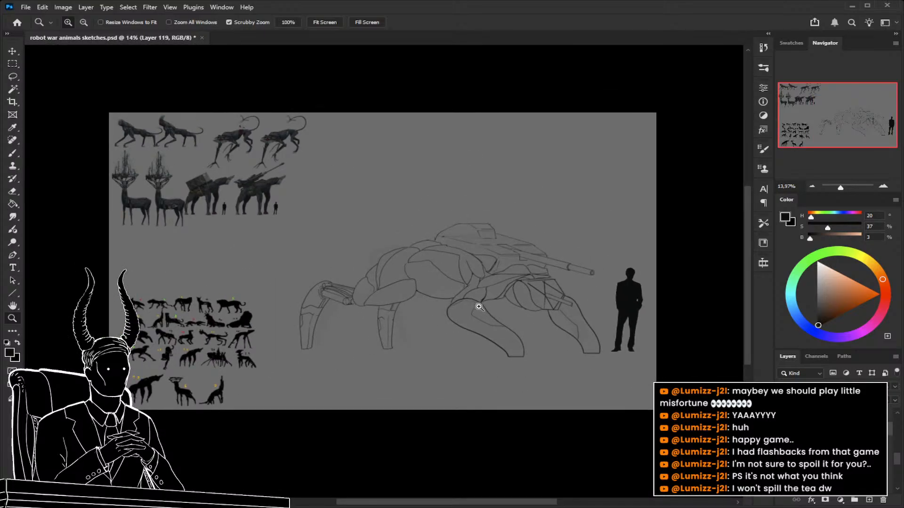
{"action": "left_click_drag", "start_coordinate": [512, 296], "coordinate": [520, 306]}
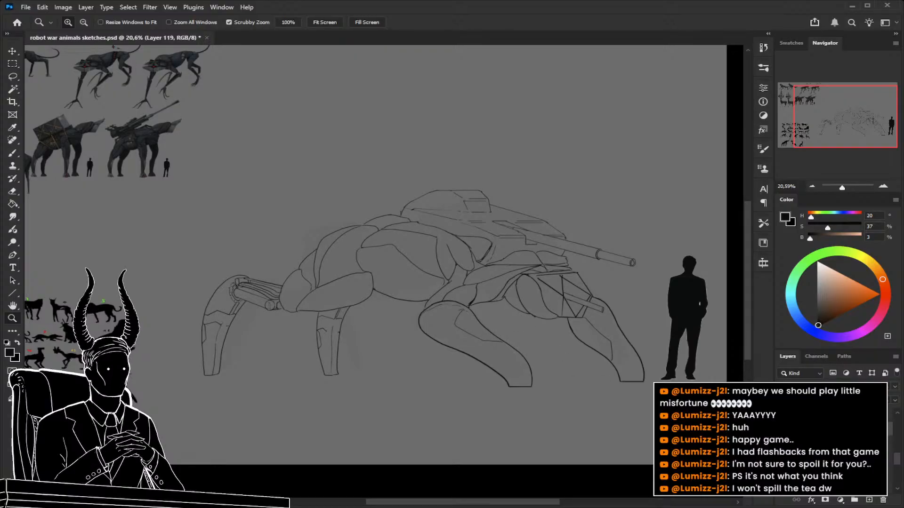
{"action": "left_click", "coordinate": [834, 443]}
{"action": "left_click", "coordinate": [869, 500]}
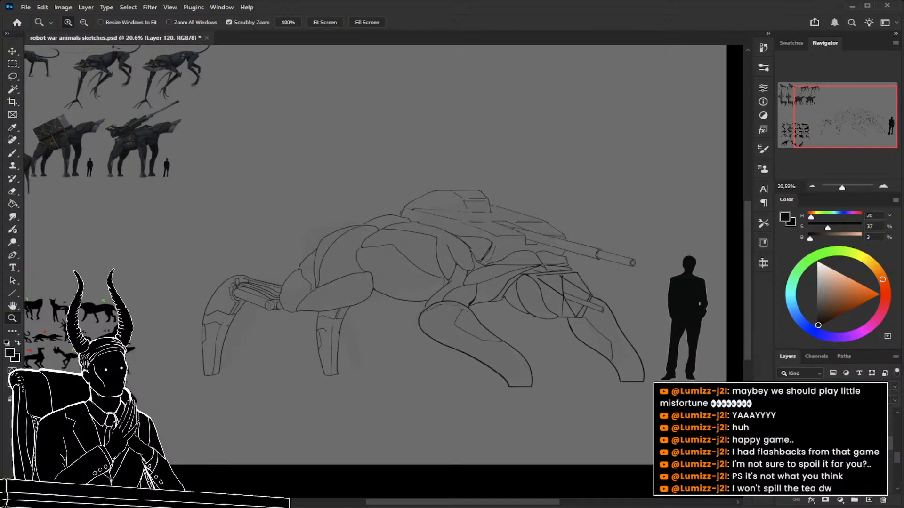
{"action": "left_click_drag", "start_coordinate": [330, 204], "coordinate": [462, 242]}
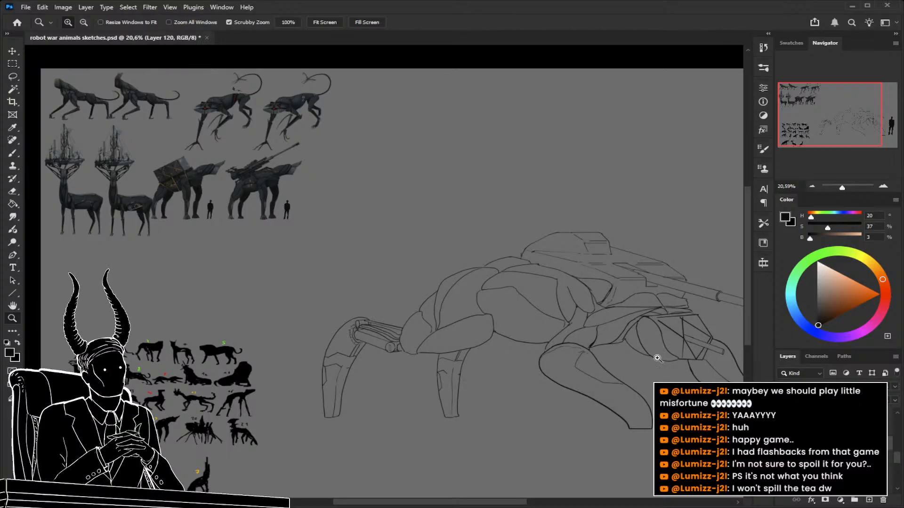
Sample a dark blue-grey (H 195, S 15, B 20) from the finished creature paintings as the foreground colour.
{"action": "left_click_drag", "start_coordinate": [317, 247], "coordinate": [386, 276]}
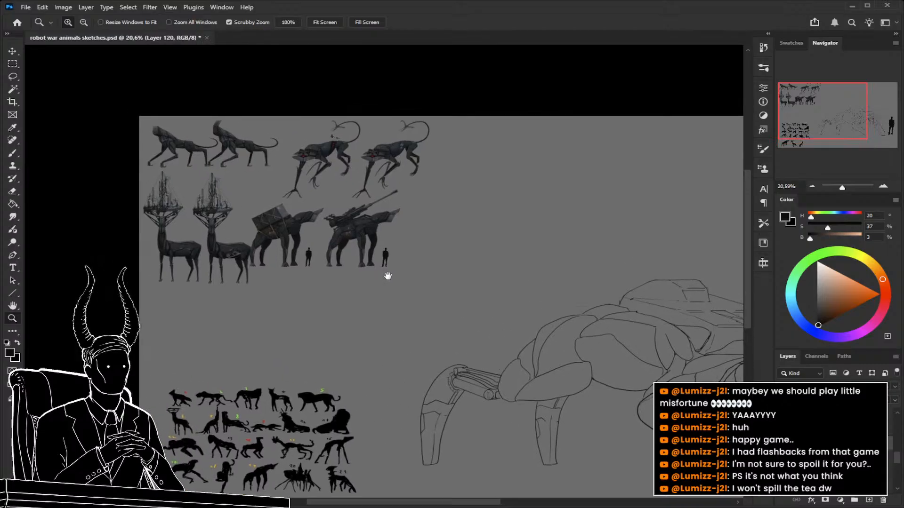
{"action": "mouse_move", "coordinate": [239, 265]}
{"action": "left_mouse_down"}
{"action": "mouse_move", "coordinate": [319, 286]}
{"action": "mouse_move", "coordinate": [237, 288]}
{"action": "left_mouse_up"}
{"action": "key", "text": "l"}
{"action": "key", "text": "b"}
{"action": "left_click", "coordinate": [197, 193], "text": "alt"}
{"action": "mouse_move", "coordinate": [407, 354]}
{"action": "left_mouse_down"}
{"action": "mouse_move", "coordinate": [338, 312]}
{"action": "mouse_move", "coordinate": [433, 324]}
{"action": "mouse_move", "coordinate": [432, 348]}
{"action": "left_mouse_up"}
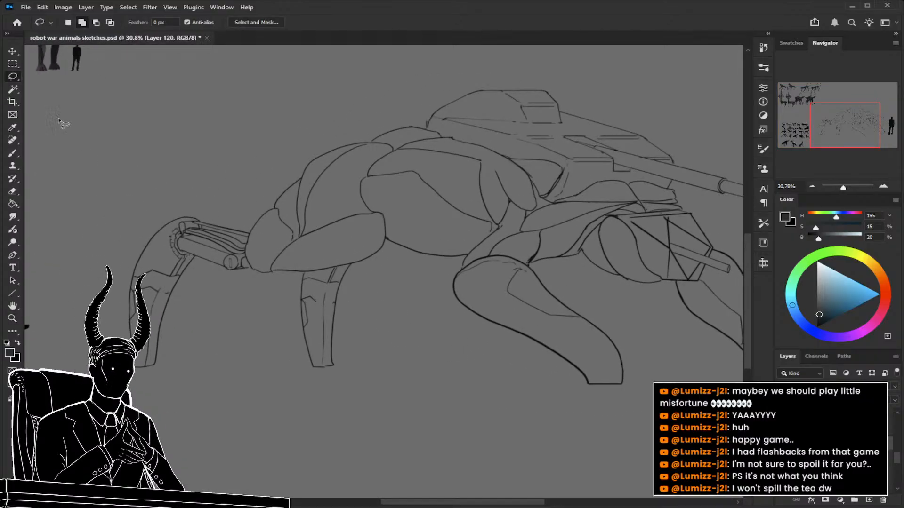
{"action": "left_click", "coordinate": [13, 78]}
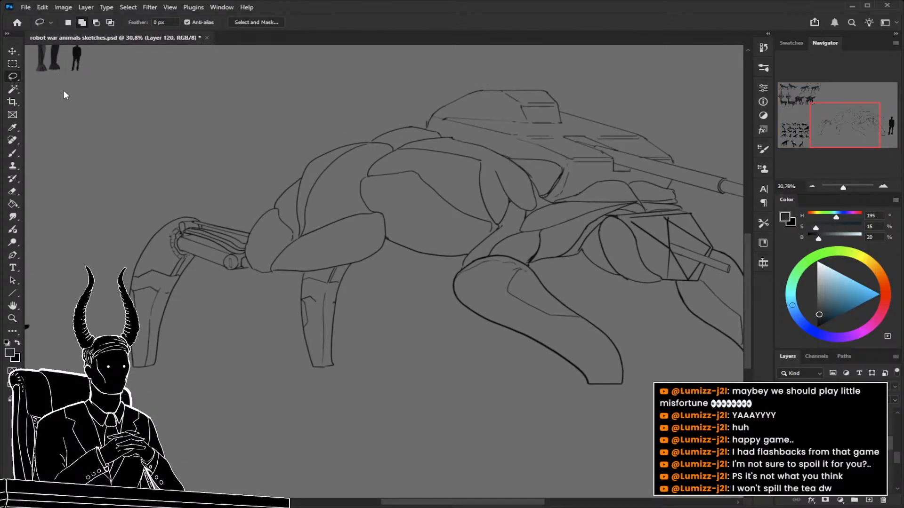
{"action": "key", "text": "shift+l"}
{"action": "key", "text": "shift+l"}
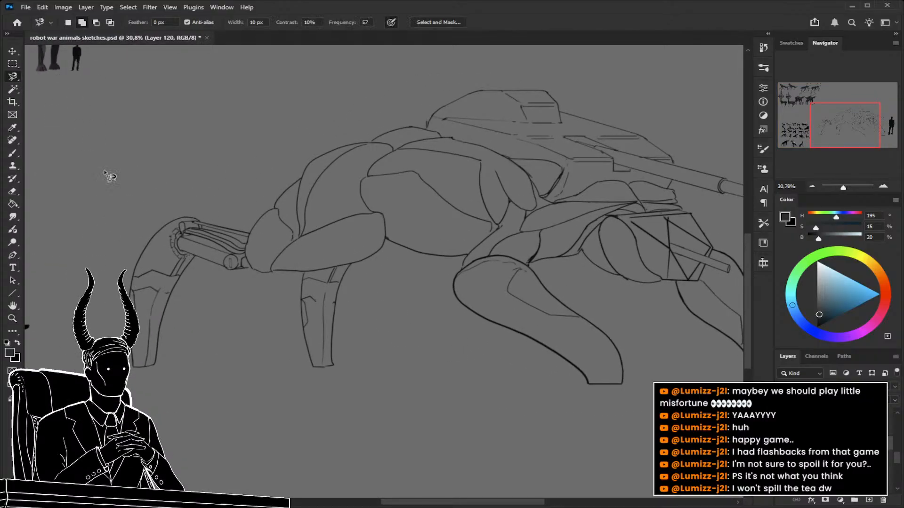
{"action": "left_click", "coordinate": [156, 362]}
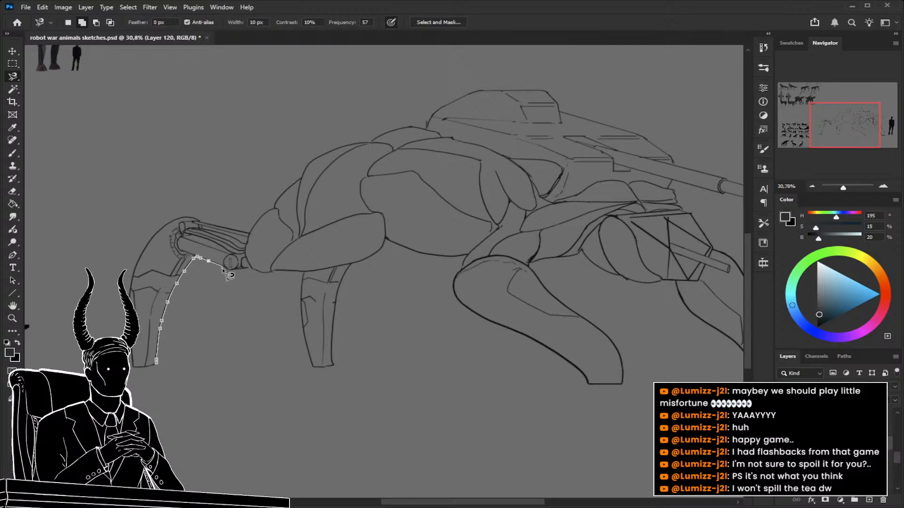
{"action": "left_click", "coordinate": [273, 275], "text": "ctrl"}
{"action": "key", "text": "ctrl+d"}
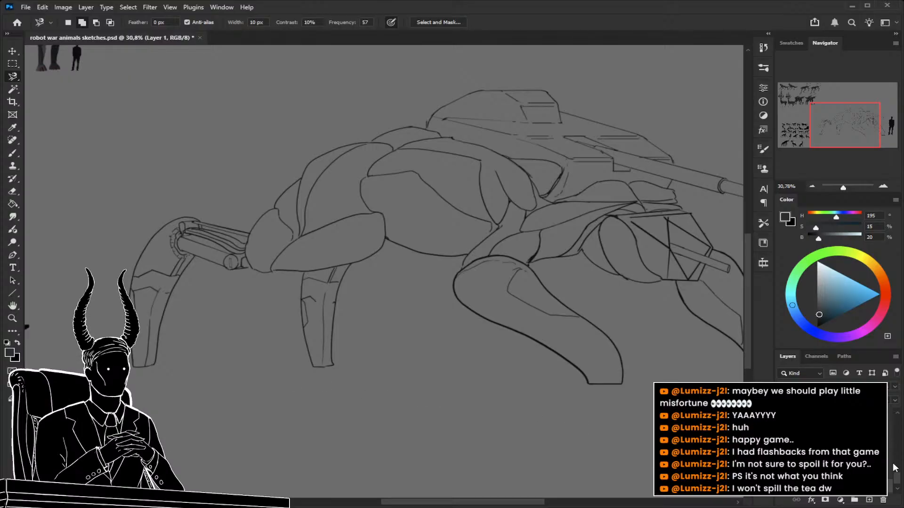
Rename the line-art layer "sketch refined" and the empty layer "color basic".
{"action": "left_click_drag", "start_coordinate": [896, 479], "coordinate": [897, 459]}
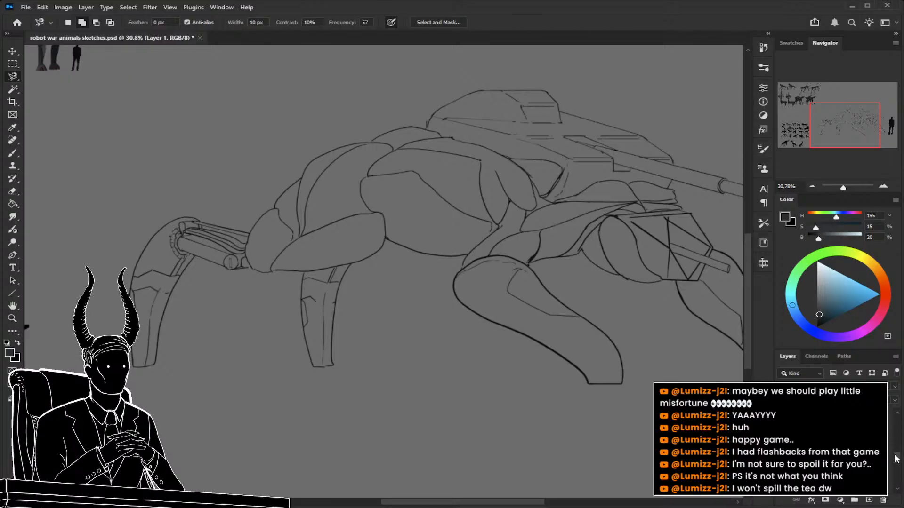
{"action": "left_click", "coordinate": [783, 430]}
{"action": "left_click", "coordinate": [783, 429]}
{"action": "left_click", "coordinate": [838, 430]}
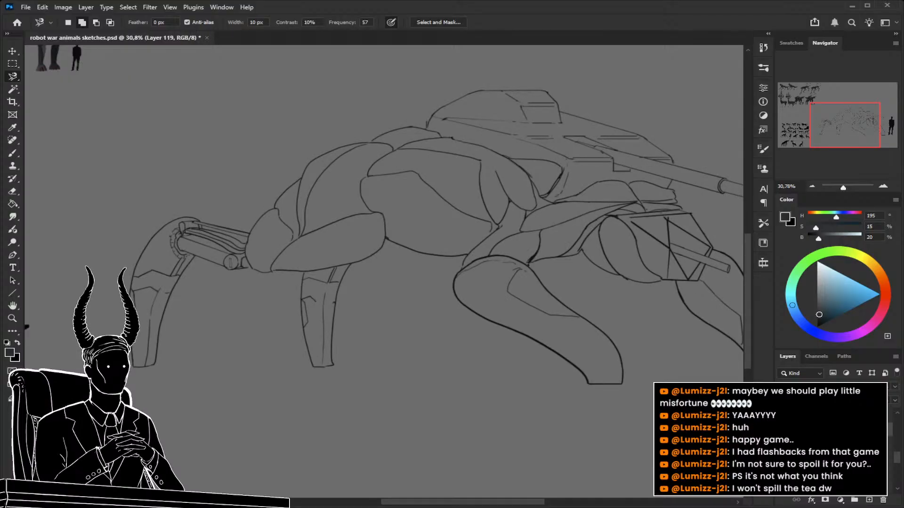
{"action": "left_click", "coordinate": [837, 442]}
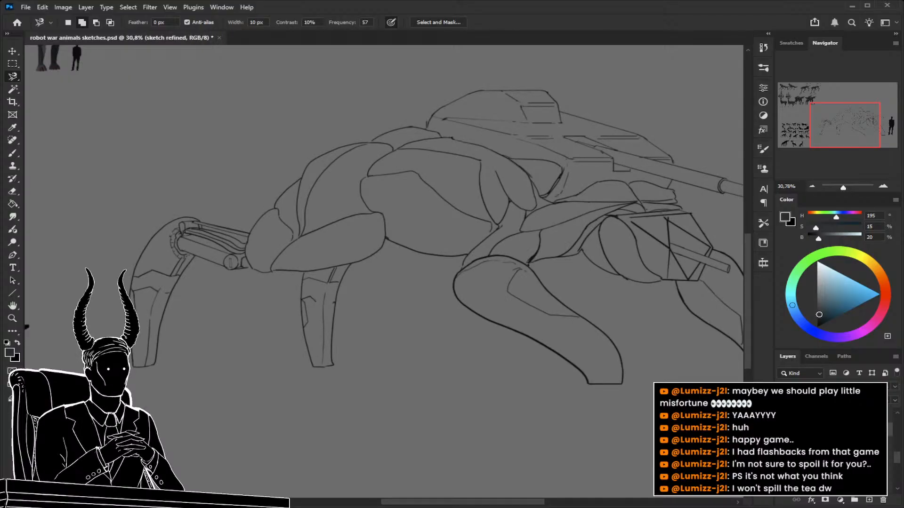
{"action": "left_click", "coordinate": [869, 500]}
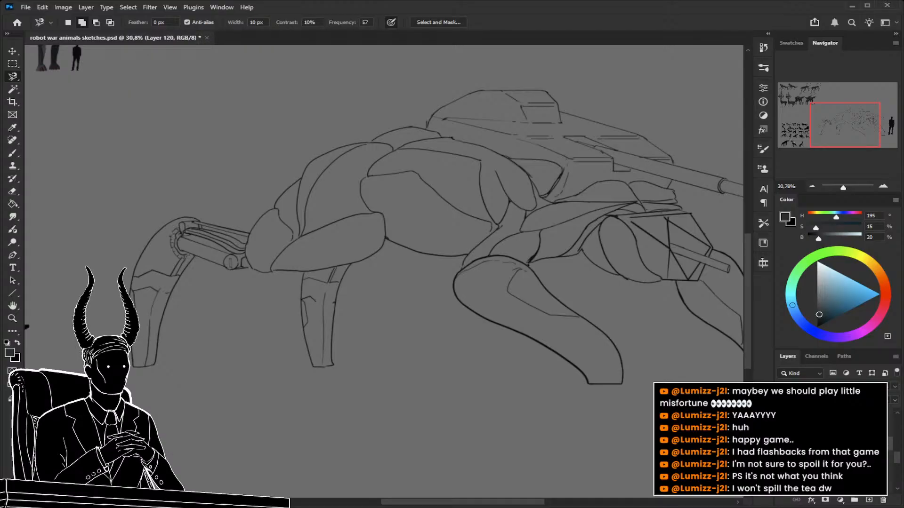
{"action": "key", "text": "Return"}
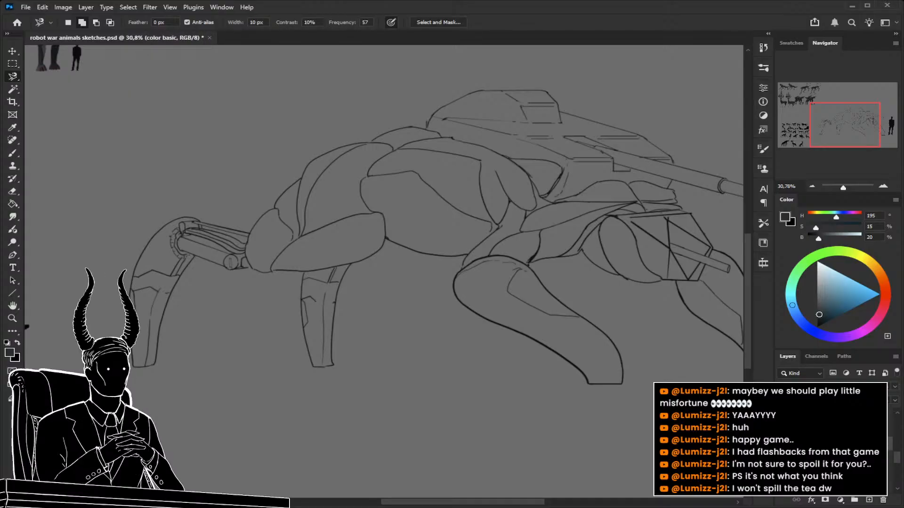
{"action": "key", "text": "z"}
{"action": "left_click_drag", "start_coordinate": [226, 286], "coordinate": [260, 295]}
{"action": "left_click", "coordinate": [305, 242], "text": "ctrl"}
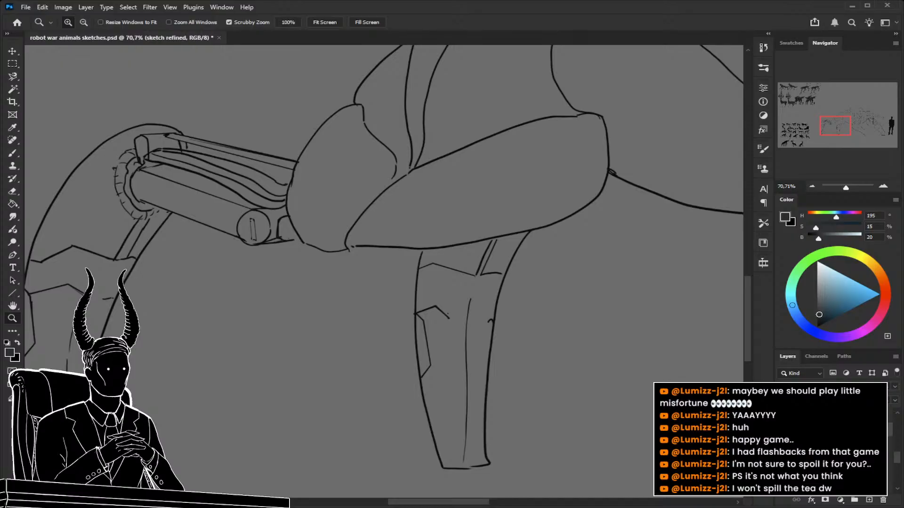
{"action": "key", "text": "b"}
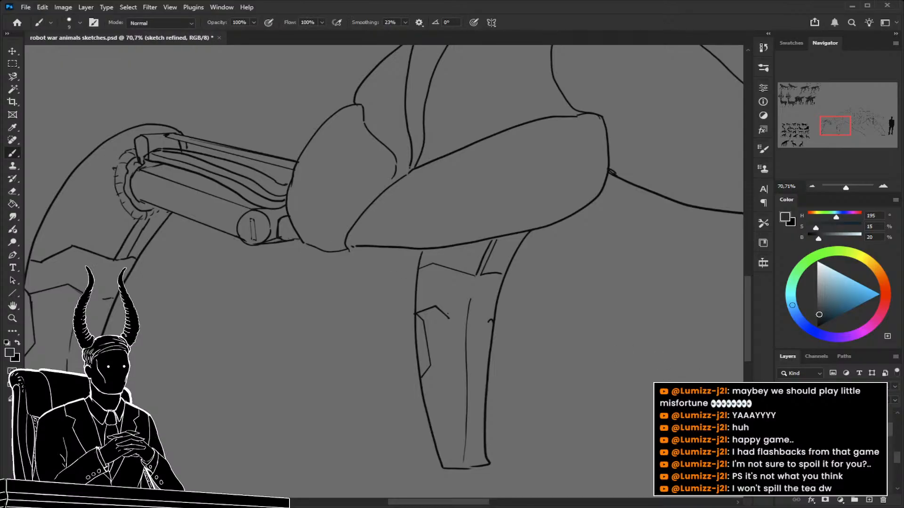
{"action": "key", "text": "ctrl+z"}
{"action": "key", "text": "z"}
{"action": "mouse_move", "coordinate": [376, 351]}
{"action": "left_mouse_down"}
{"action": "mouse_move", "coordinate": [316, 351]}
{"action": "mouse_move", "coordinate": [326, 353]}
{"action": "left_mouse_up"}
Trace the creature's entire outer contour with the Magnetic Lasso, starting and closing at the rear foot, to select its silhouette.
{"action": "key", "text": "l"}
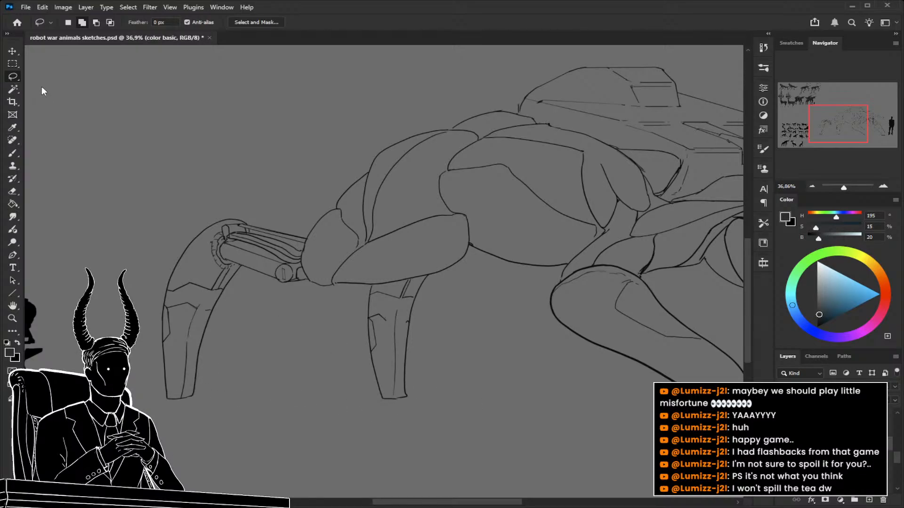
{"action": "key", "text": "shift+l"}
{"action": "key", "text": "shift+l"}
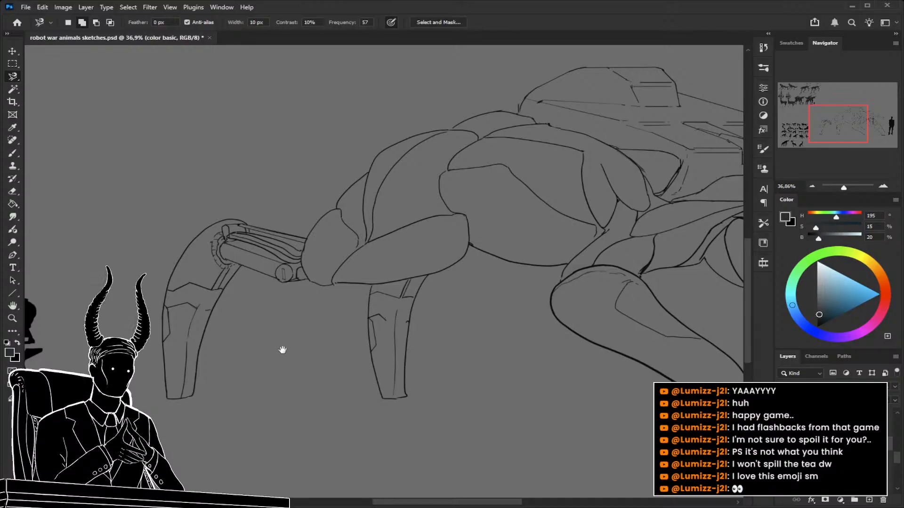
{"action": "left_click_drag", "start_coordinate": [172, 374], "coordinate": [218, 365]}
{"action": "key", "text": "z"}
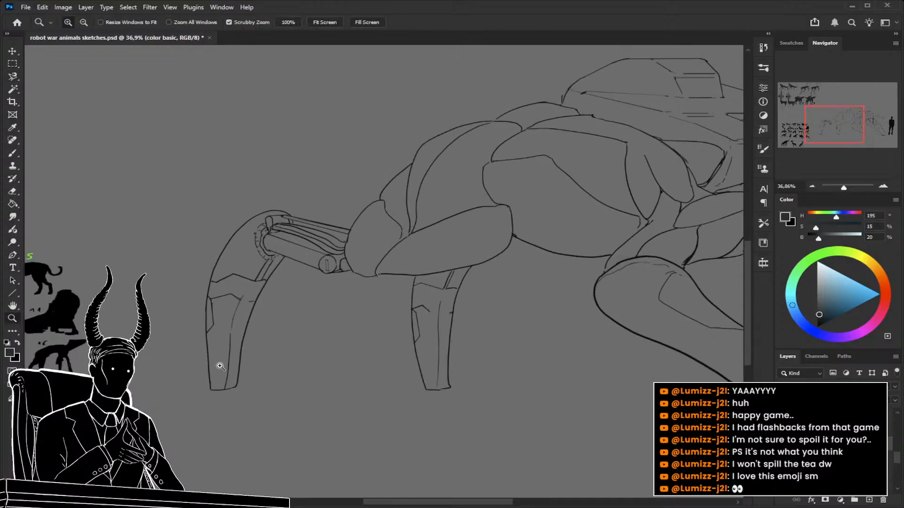
{"action": "key", "text": "l"}
{"action": "left_click", "coordinate": [238, 386]}
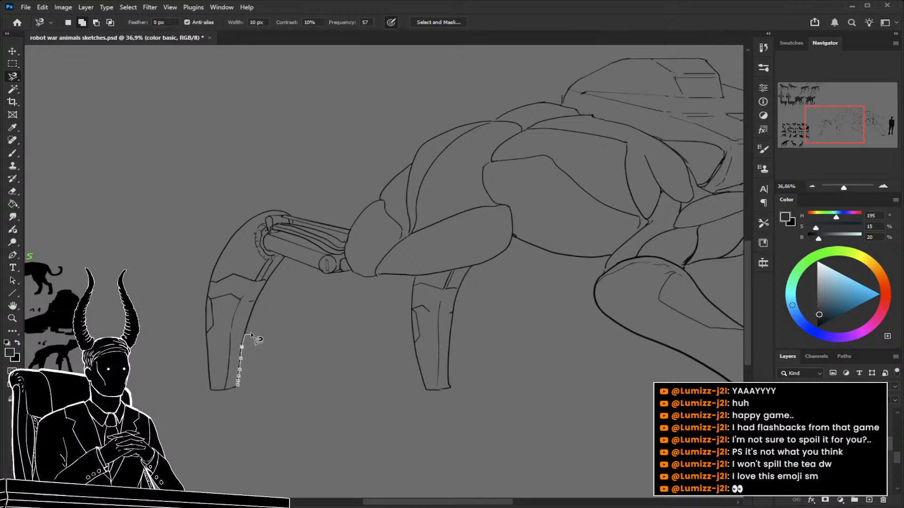
{"action": "left_click", "coordinate": [284, 258]}
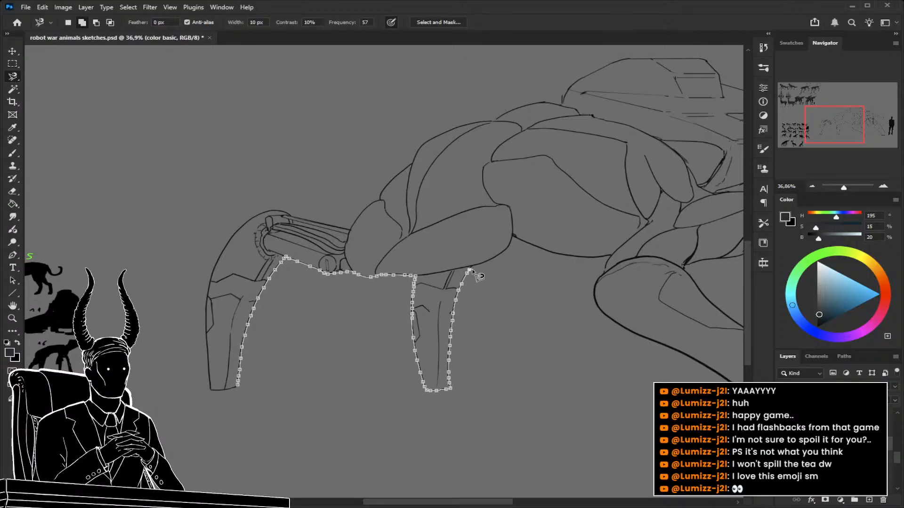
{"action": "left_click_drag", "start_coordinate": [494, 238], "coordinate": [138, 236]}
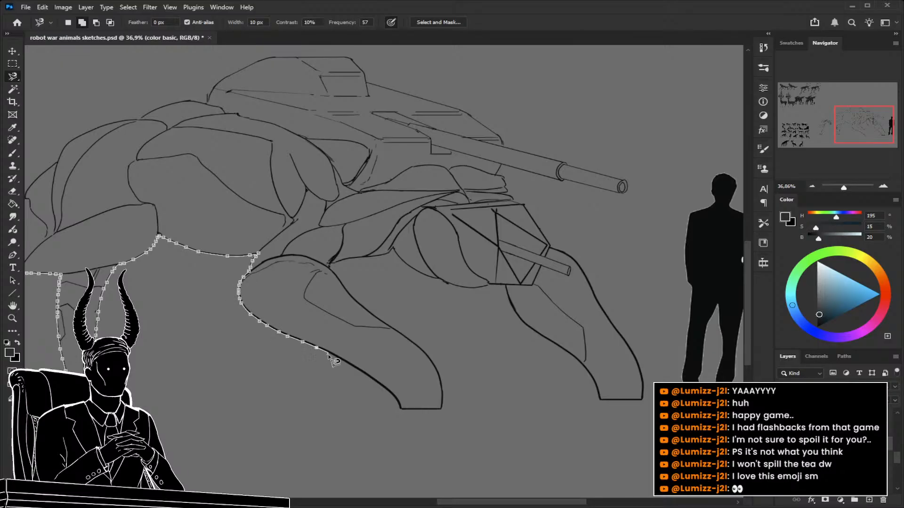
{"action": "mouse_move", "coordinate": [391, 401]}
{"action": "left_mouse_down"}
{"action": "mouse_move", "coordinate": [405, 417]}
{"action": "mouse_move", "coordinate": [446, 412]}
{"action": "mouse_move", "coordinate": [440, 362]}
{"action": "mouse_move", "coordinate": [365, 308]}
{"action": "mouse_move", "coordinate": [329, 264]}
{"action": "mouse_move", "coordinate": [396, 252]}
{"action": "mouse_move", "coordinate": [424, 280]}
{"action": "mouse_move", "coordinate": [506, 290]}
{"action": "mouse_move", "coordinate": [526, 325]}
{"action": "mouse_move", "coordinate": [584, 367]}
{"action": "mouse_move", "coordinate": [598, 402]}
{"action": "mouse_move", "coordinate": [648, 406]}
{"action": "mouse_move", "coordinate": [641, 355]}
{"action": "mouse_move", "coordinate": [577, 257]}
{"action": "mouse_move", "coordinate": [553, 243]}
{"action": "mouse_move", "coordinate": [532, 205]}
{"action": "mouse_move", "coordinate": [506, 194]}
{"action": "mouse_move", "coordinate": [499, 169]}
{"action": "mouse_move", "coordinate": [574, 188]}
{"action": "mouse_move", "coordinate": [506, 186]}
{"action": "mouse_move", "coordinate": [501, 168]}
{"action": "mouse_move", "coordinate": [625, 197]}
{"action": "mouse_move", "coordinate": [490, 349]}
{"action": "mouse_move", "coordinate": [370, 303]}
{"action": "mouse_move", "coordinate": [348, 271]}
{"action": "mouse_move", "coordinate": [243, 246]}
{"action": "mouse_move", "coordinate": [553, 323]}
{"action": "mouse_move", "coordinate": [528, 301]}
{"action": "mouse_move", "coordinate": [447, 299]}
{"action": "mouse_move", "coordinate": [389, 344]}
{"action": "mouse_move", "coordinate": [293, 371]}
{"action": "mouse_move", "coordinate": [214, 444]}
{"action": "mouse_move", "coordinate": [237, 421]}
{"action": "mouse_move", "coordinate": [501, 268]}
{"action": "mouse_move", "coordinate": [476, 298]}
{"action": "mouse_move", "coordinate": [371, 290]}
{"action": "mouse_move", "coordinate": [341, 324]}
{"action": "mouse_move", "coordinate": [324, 399]}
{"action": "left_mouse_up"}
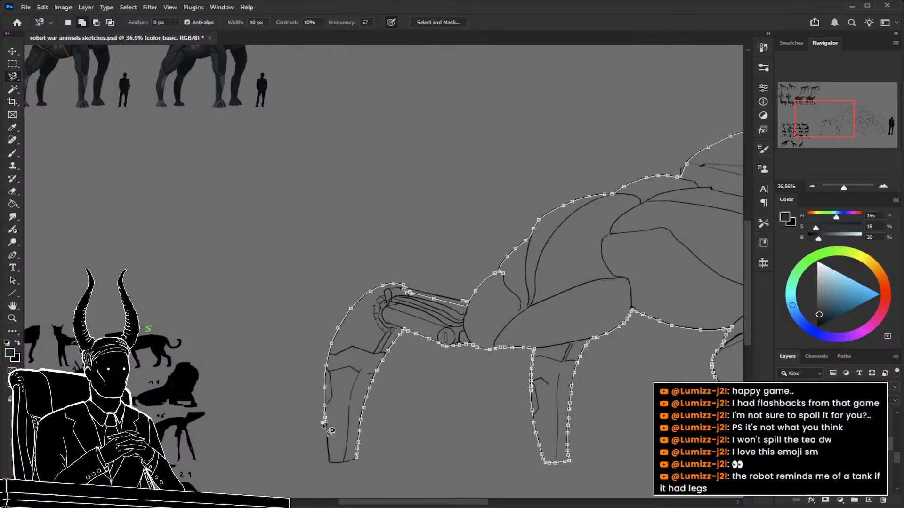
{"action": "mouse_move", "coordinate": [325, 428]}
{"action": "left_mouse_down"}
{"action": "mouse_move", "coordinate": [330, 462]}
{"action": "mouse_move", "coordinate": [359, 464]}
{"action": "left_mouse_up"}
{"action": "left_click", "coordinate": [362, 467]}
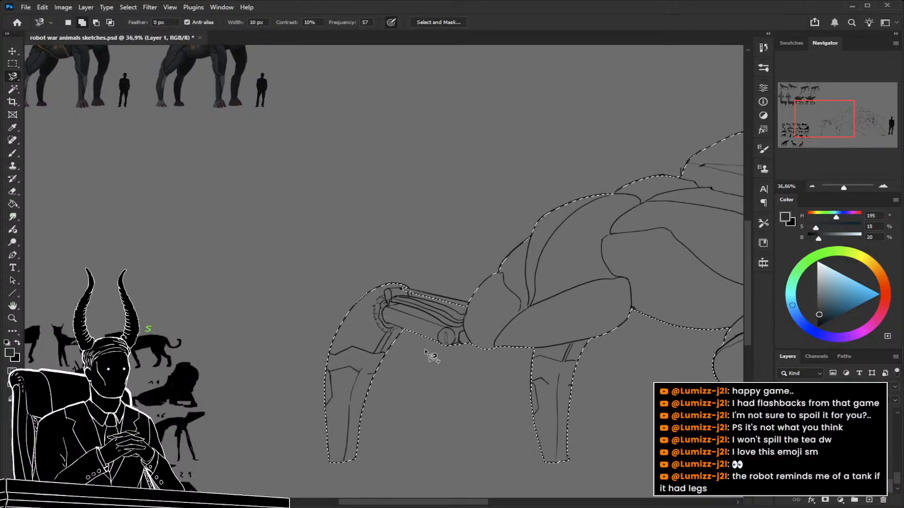
Try to add the missed strip above the rear leg's pistons to the silhouette selection.
{"action": "key", "text": "z"}
{"action": "left_click_drag", "start_coordinate": [414, 288], "coordinate": [468, 299]}
{"action": "key", "text": "l"}
{"action": "left_click", "coordinate": [514, 305]}
{"action": "double_click", "coordinate": [444, 293]}
Extend the silhouette selection with the Magnetic Lasso to include the strip along the upper edge of the rear leg's pistons.
{"action": "key", "text": "z"}
{"action": "mouse_move", "coordinate": [443, 306]}
{"action": "left_mouse_down"}
{"action": "mouse_move", "coordinate": [321, 262]}
{"action": "mouse_move", "coordinate": [329, 239]}
{"action": "mouse_move", "coordinate": [337, 240]}
{"action": "left_mouse_up"}
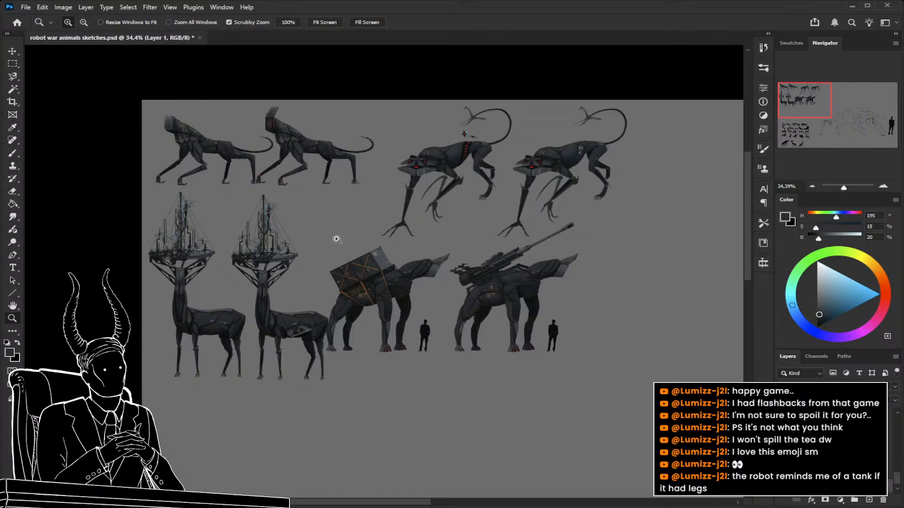
{"action": "left_click_drag", "start_coordinate": [402, 295], "coordinate": [309, 288]}
{"action": "left_click_drag", "start_coordinate": [563, 348], "coordinate": [633, 349]}
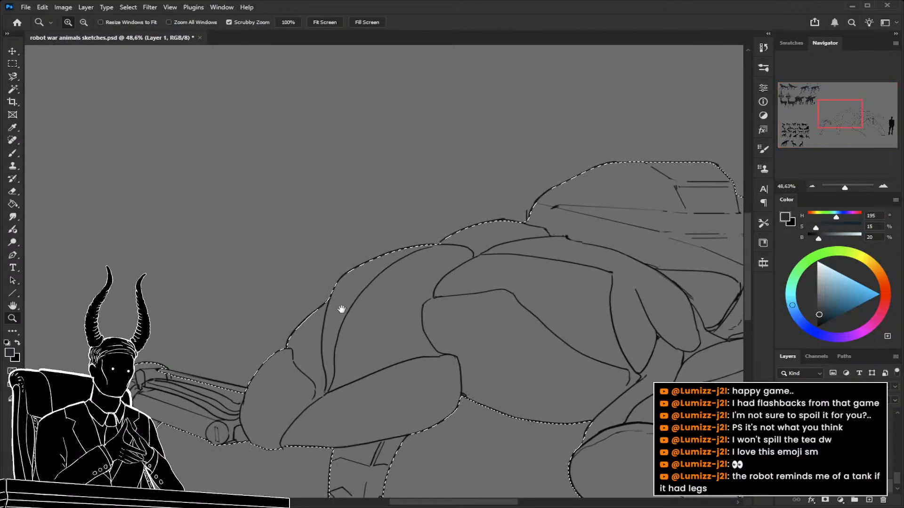
{"action": "left_click_drag", "start_coordinate": [303, 328], "coordinate": [433, 293]}
{"action": "left_click_drag", "start_coordinate": [300, 330], "coordinate": [317, 331]}
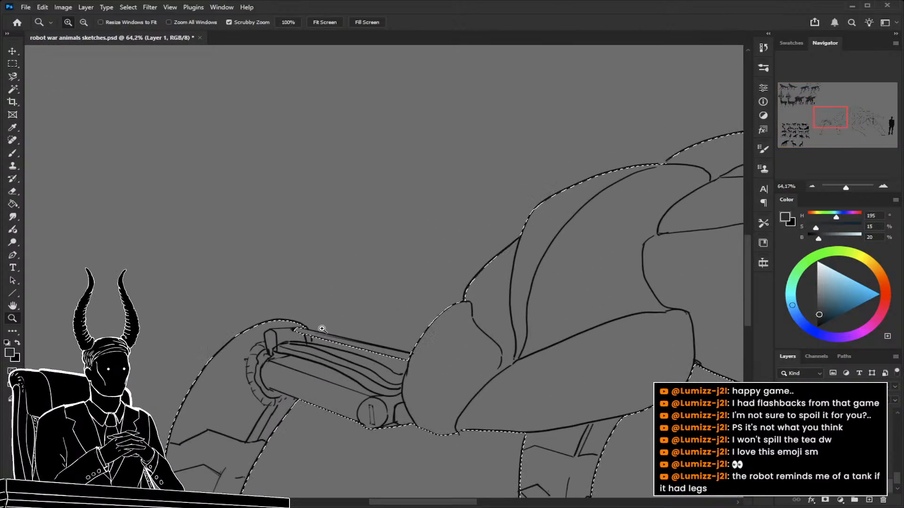
{"action": "key", "text": "l"}
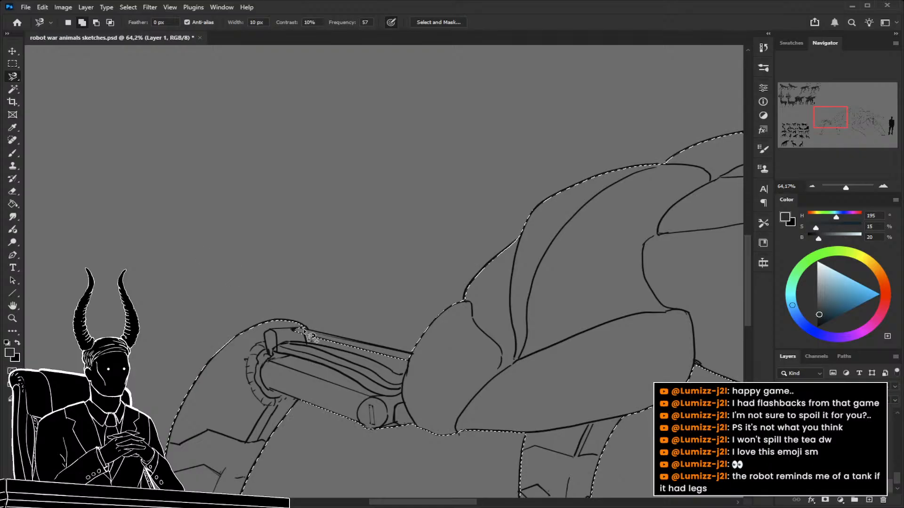
{"action": "left_click", "coordinate": [305, 328]}
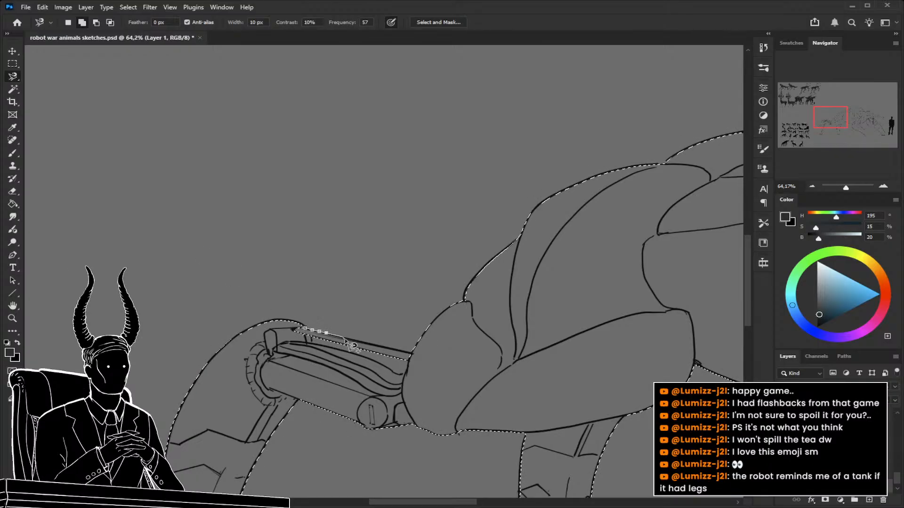
{"action": "left_click", "coordinate": [415, 354]}
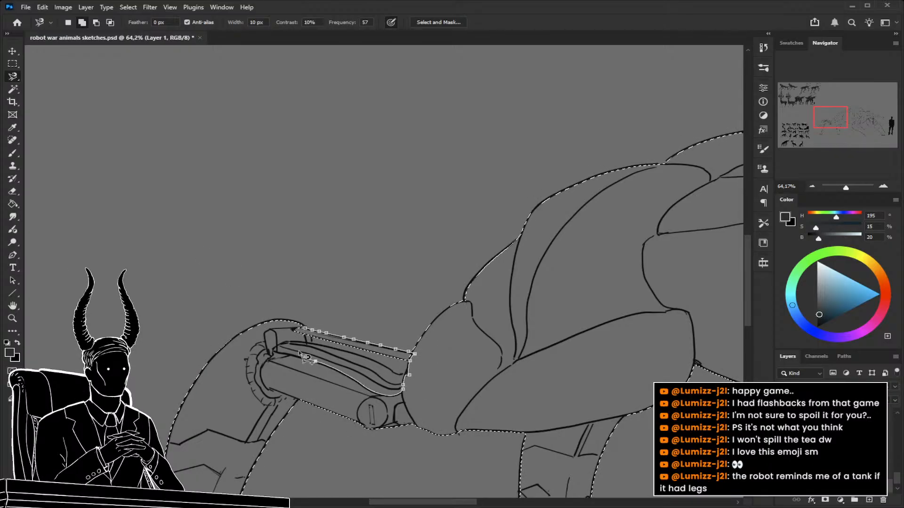
{"action": "double_click", "coordinate": [291, 329]}
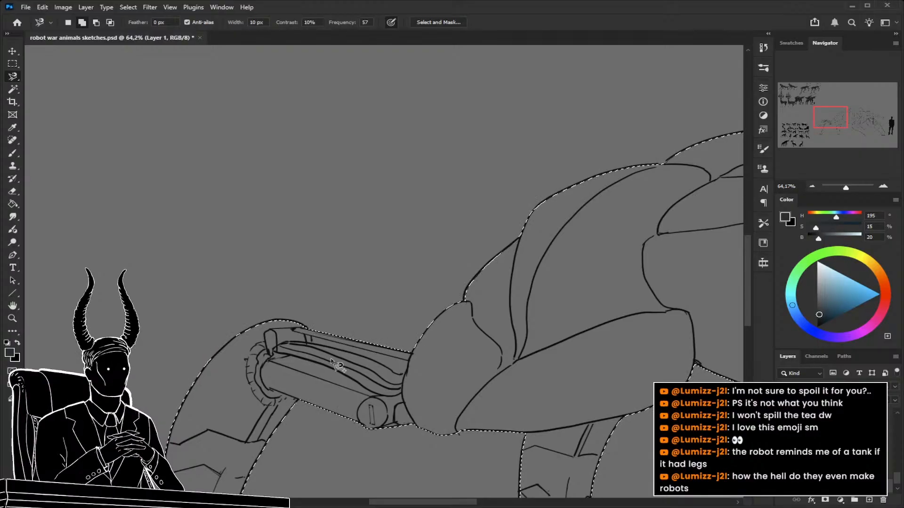
Fill the selected silhouette with the dark blue-grey foreground colour on the "color basic" layer and deselect it.
{"action": "key", "text": "z"}
{"action": "left_click_drag", "start_coordinate": [332, 358], "coordinate": [268, 324]}
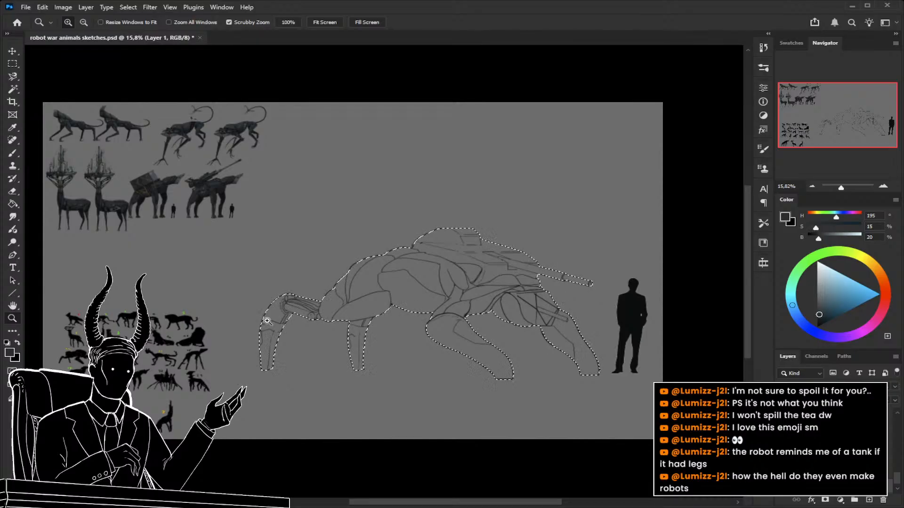
{"action": "left_click_drag", "start_coordinate": [420, 364], "coordinate": [379, 353]}
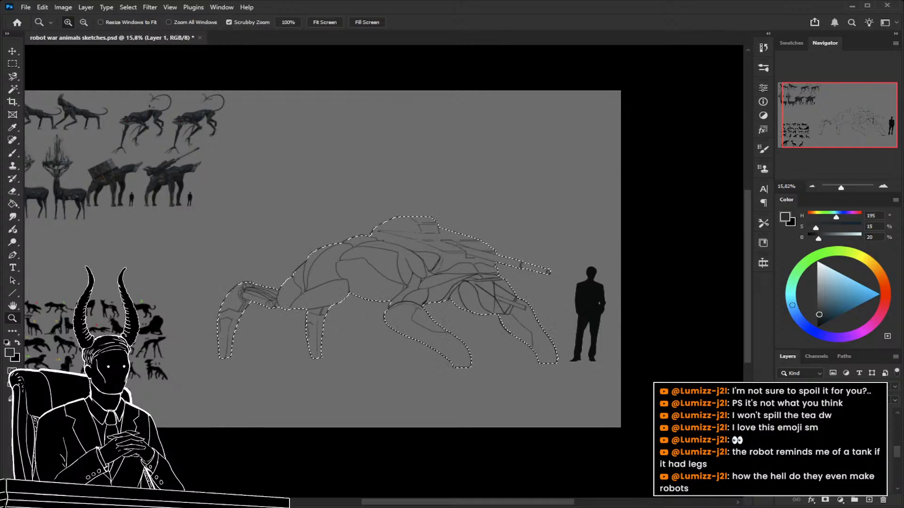
{"action": "left_click", "coordinate": [843, 473]}
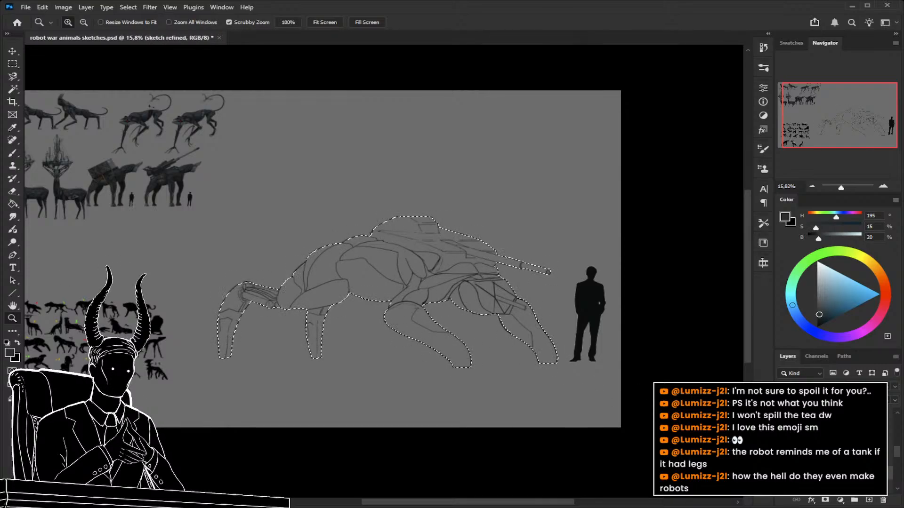
{"action": "left_click", "coordinate": [823, 487]}
{"action": "key", "text": "alt+BackSpace"}
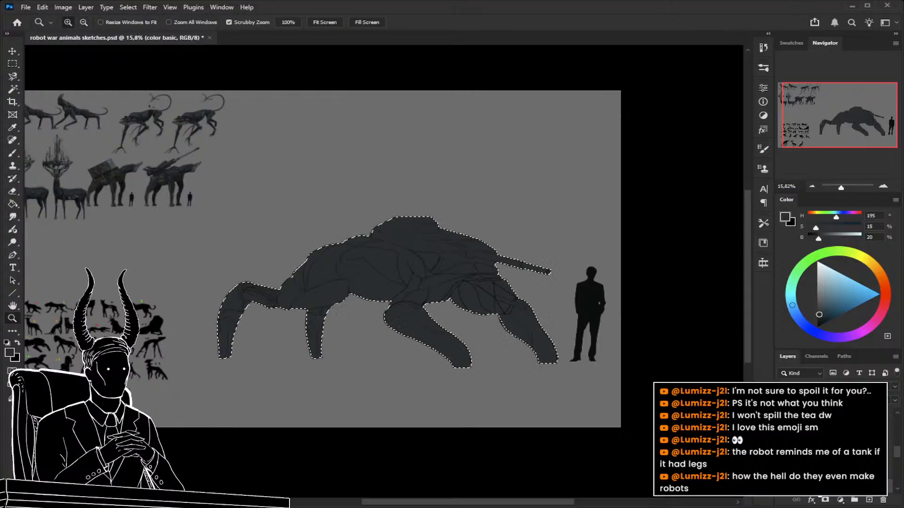
{"action": "key", "text": "ctrl+d"}
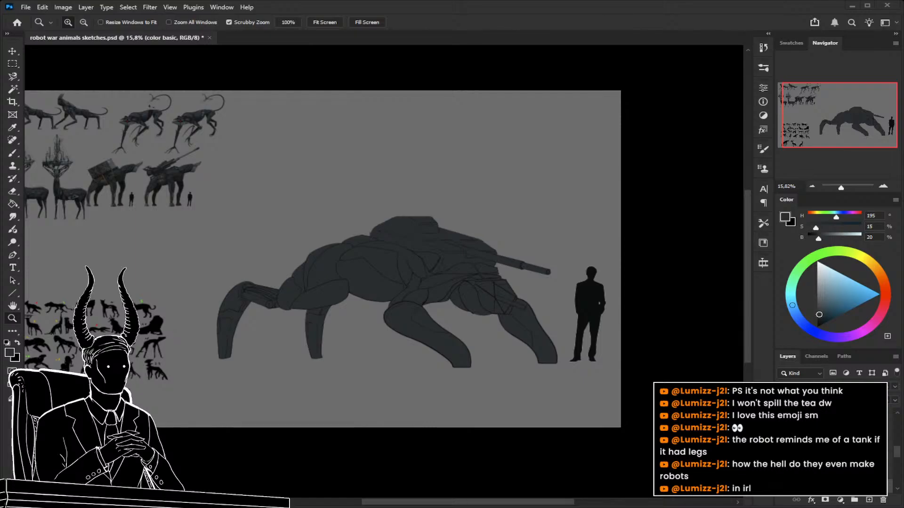
Paste the robot-dog reference photo into the document and place it in the empty area above the creature's back.
{"action": "key", "text": "ctrl+v"}
{"action": "mouse_move", "coordinate": [322, 254]}
{"action": "left_mouse_down"}
{"action": "mouse_move", "coordinate": [337, 250]}
{"action": "mouse_move", "coordinate": [324, 267]}
{"action": "mouse_move", "coordinate": [358, 163]}
{"action": "mouse_move", "coordinate": [428, 175]}
{"action": "left_mouse_up"}
{"action": "key", "text": "ctrl+t"}
{"action": "key", "text": "Return"}
{"action": "key", "text": "z"}
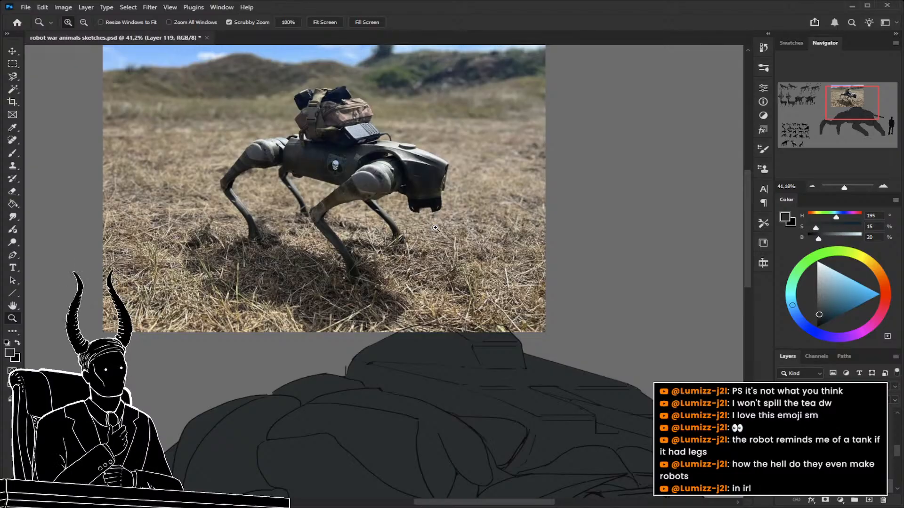
{"action": "left_click_drag", "start_coordinate": [439, 235], "coordinate": [407, 238]}
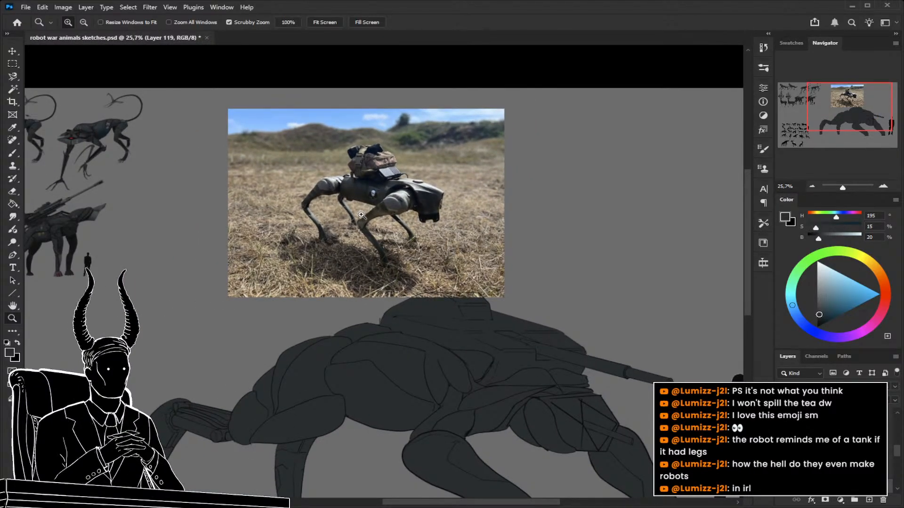
Examine the robot dog's leg joints and body in the reference photo, and delete the photo's layer.
{"action": "left_click_drag", "start_coordinate": [421, 207], "coordinate": [440, 214]}
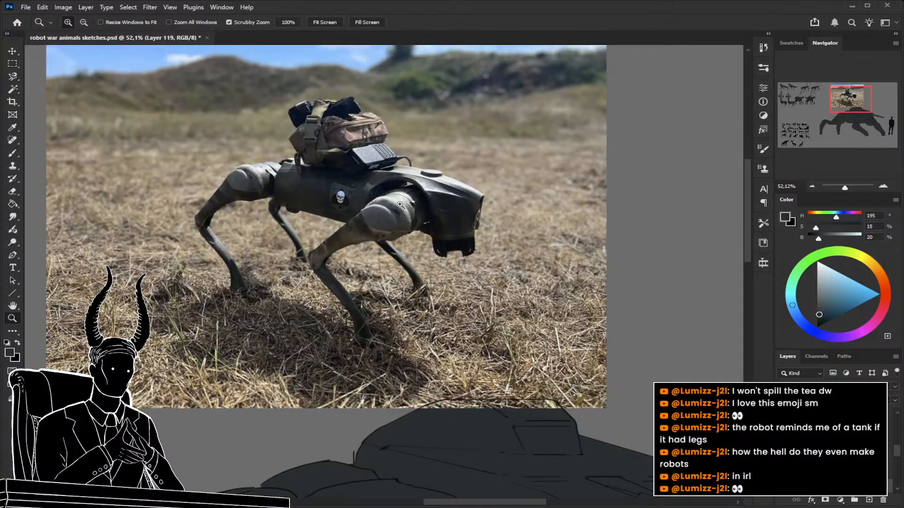
{"action": "scroll", "coordinate": [400, 204], "scroll_direction": "down", "scroll_amount": 4}
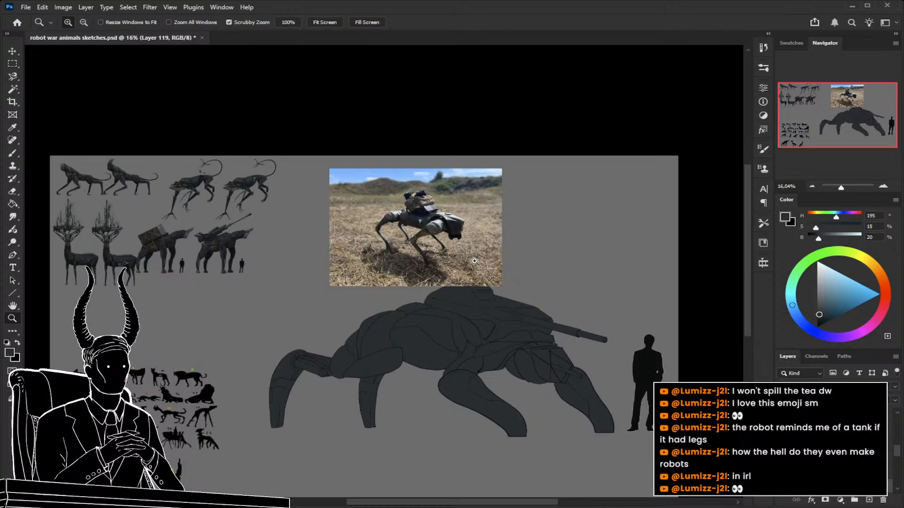
{"action": "left_click_drag", "start_coordinate": [445, 213], "coordinate": [510, 233]}
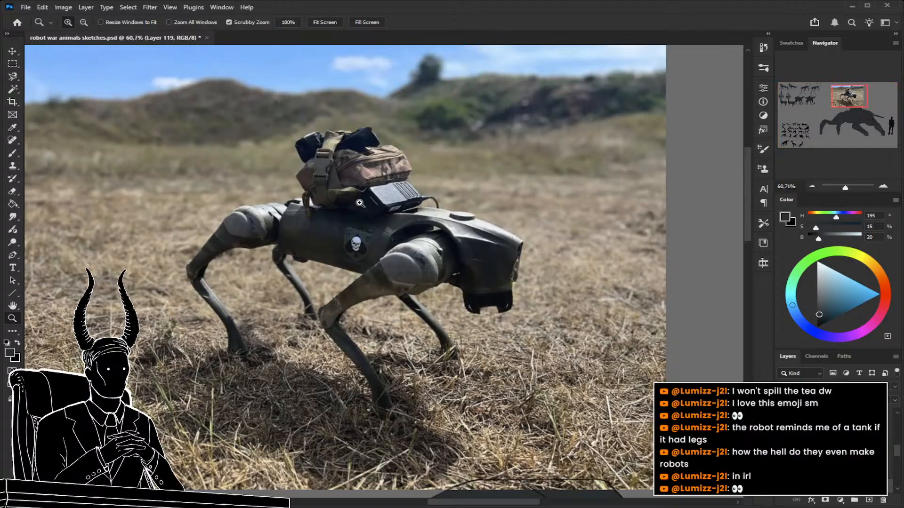
{"action": "left_click", "coordinate": [883, 500]}
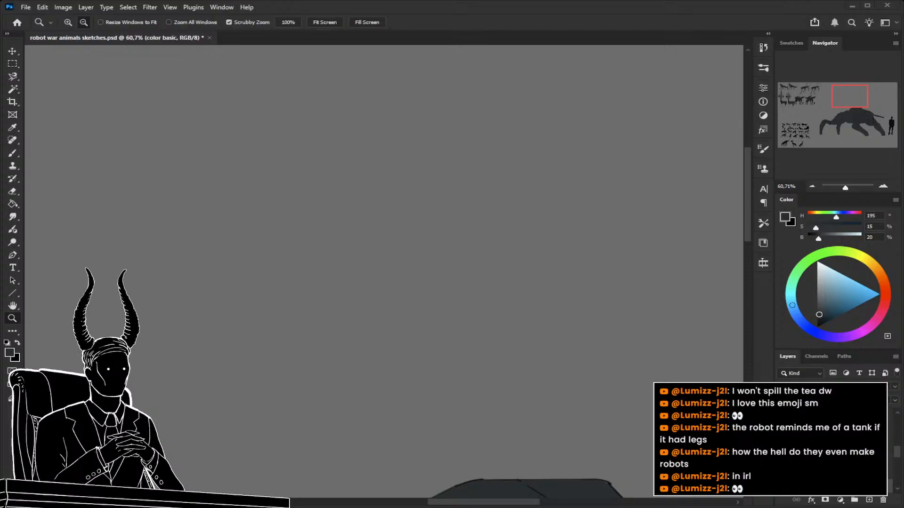
Paste the photo of the armed six-wheeled ground robot above the creature, examine it as reference, and delete its layer.
{"action": "key", "text": "ctrl+v"}
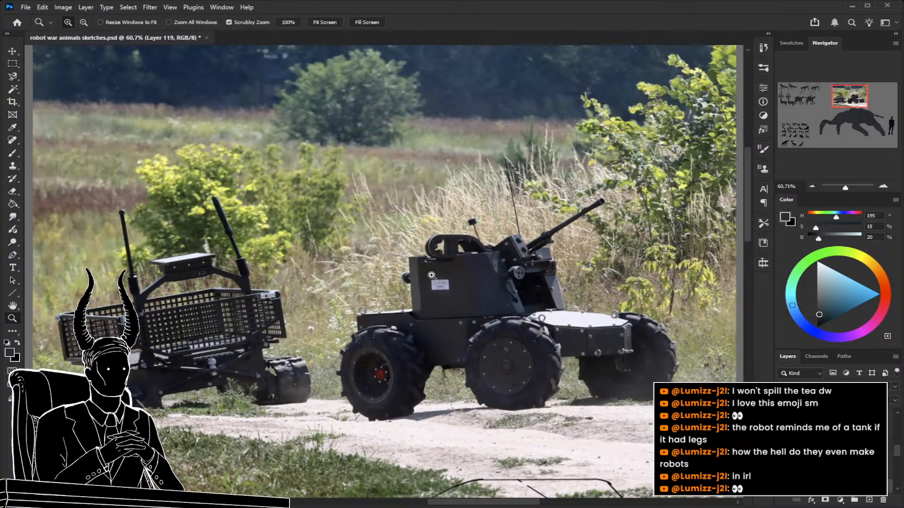
{"action": "left_click_drag", "start_coordinate": [433, 275], "coordinate": [411, 276]}
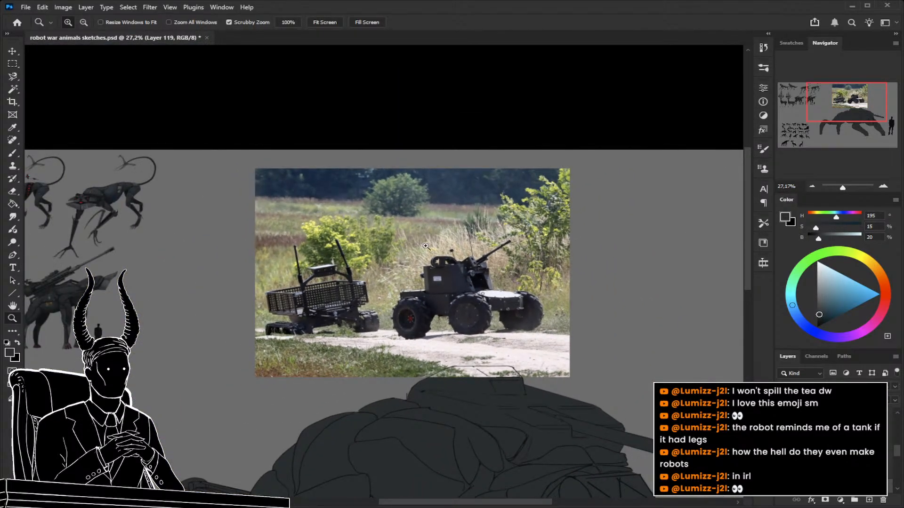
{"action": "left_click_drag", "start_coordinate": [485, 292], "coordinate": [443, 284]}
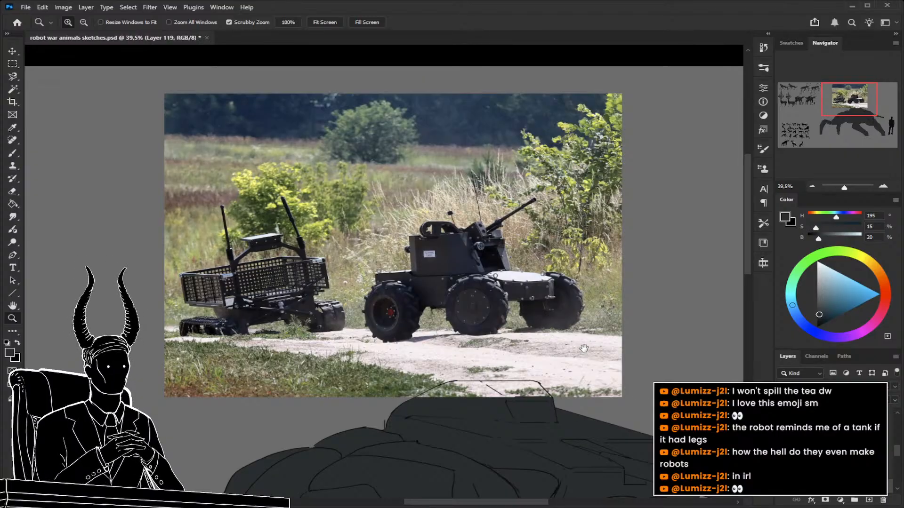
{"action": "left_click_drag", "start_coordinate": [586, 348], "coordinate": [559, 338]}
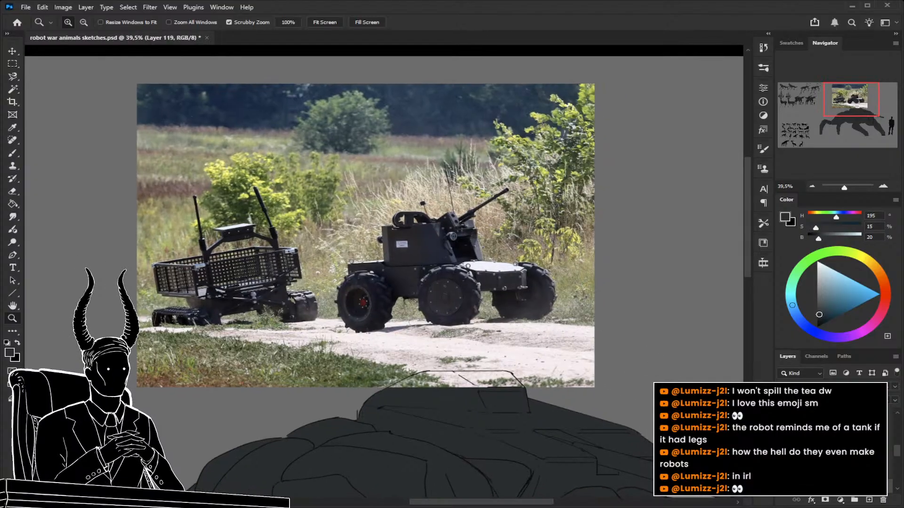
{"action": "left_click", "coordinate": [883, 501]}
Duplicate the "color basic" layer and ready a larger brush for shading on the copy.
{"action": "mouse_move", "coordinate": [506, 283]}
{"action": "left_mouse_down"}
{"action": "mouse_move", "coordinate": [477, 307]}
{"action": "mouse_move", "coordinate": [453, 299]}
{"action": "mouse_move", "coordinate": [493, 306]}
{"action": "mouse_move", "coordinate": [484, 327]}
{"action": "mouse_move", "coordinate": [541, 333]}
{"action": "left_mouse_up"}
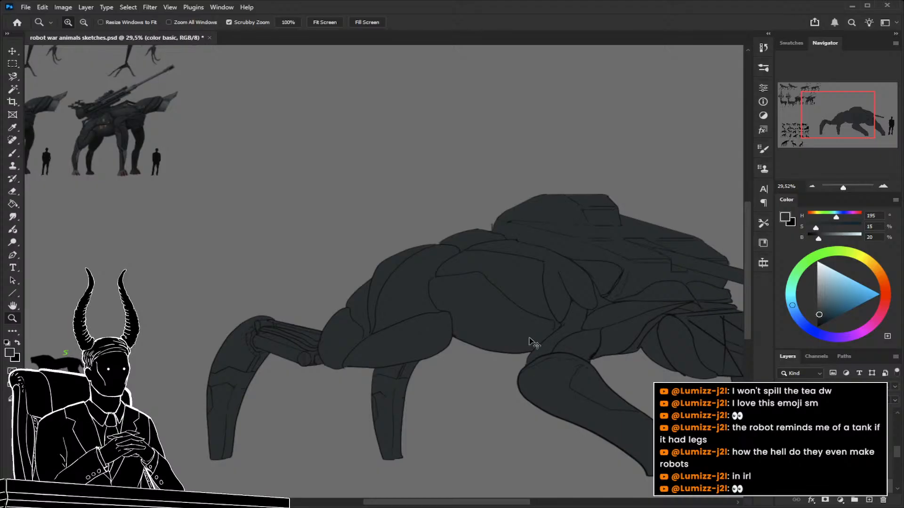
{"action": "key", "text": "ctrl+j"}
{"action": "key", "text": "b"}
{"action": "key", "text": "bracketright"}
{"action": "key", "text": "bracketright"}
{"action": "key", "text": "bracketright"}
{"action": "key", "text": "bracketright"}
{"action": "key", "text": "bracketright"}
{"action": "key", "text": "bracketright"}
{"action": "key", "text": "bracketright"}
{"action": "key", "text": "bracketright"}
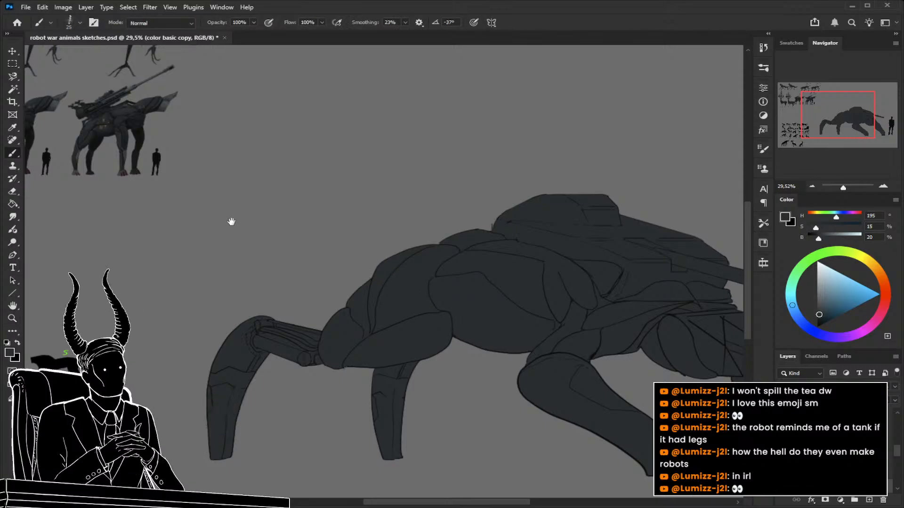
Sample the near-black shade (H 210, S 11, B 7) from the far front leg of the finished crate-carrying beast.
{"action": "left_click_drag", "start_coordinate": [222, 216], "coordinate": [469, 316]}
{"action": "key", "text": "z"}
{"action": "left_click_drag", "start_coordinate": [286, 233], "coordinate": [349, 241]}
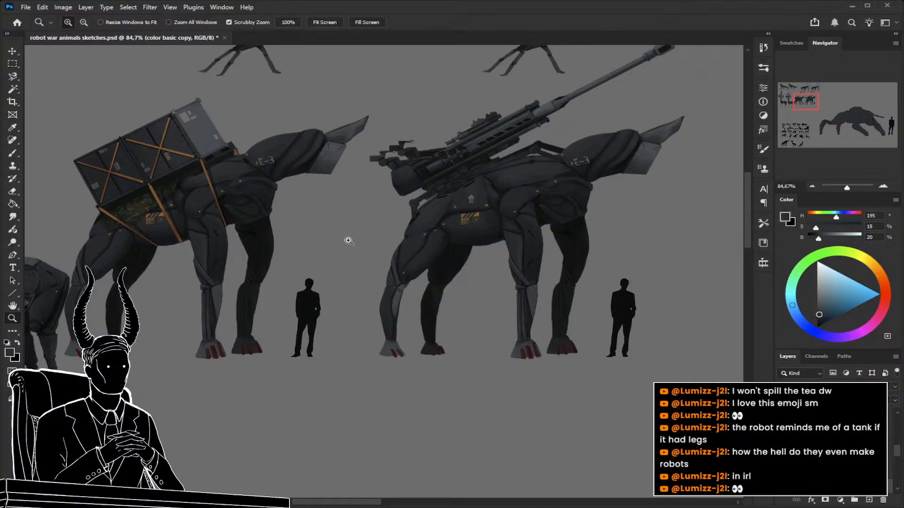
{"action": "left_click", "coordinate": [263, 243]}
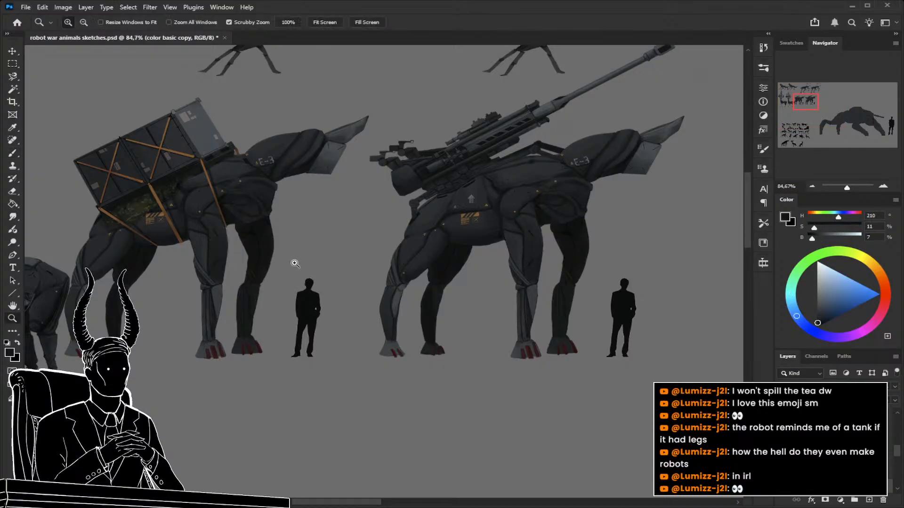
{"action": "left_click_drag", "start_coordinate": [294, 264], "coordinate": [226, 279]}
{"action": "left_click_drag", "start_coordinate": [462, 340], "coordinate": [273, 239]}
{"action": "mouse_move", "coordinate": [460, 276]}
{"action": "left_mouse_down"}
{"action": "mouse_move", "coordinate": [444, 273]}
{"action": "mouse_move", "coordinate": [485, 288]}
{"action": "mouse_move", "coordinate": [455, 302]}
{"action": "mouse_move", "coordinate": [464, 303]}
{"action": "left_mouse_up"}
Brush a near-black shadow into the fold above and behind the creature's head on the "color basic copy" layer.
{"action": "key", "text": "b"}
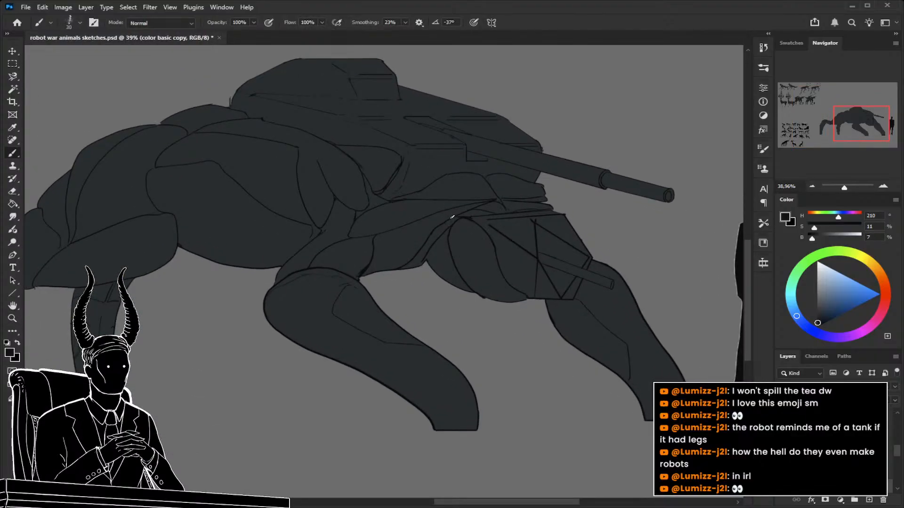
{"action": "key", "text": "bracketright"}
{"action": "key", "text": "bracketright"}
{"action": "key", "text": "bracketright"}
{"action": "key", "text": "bracketright"}
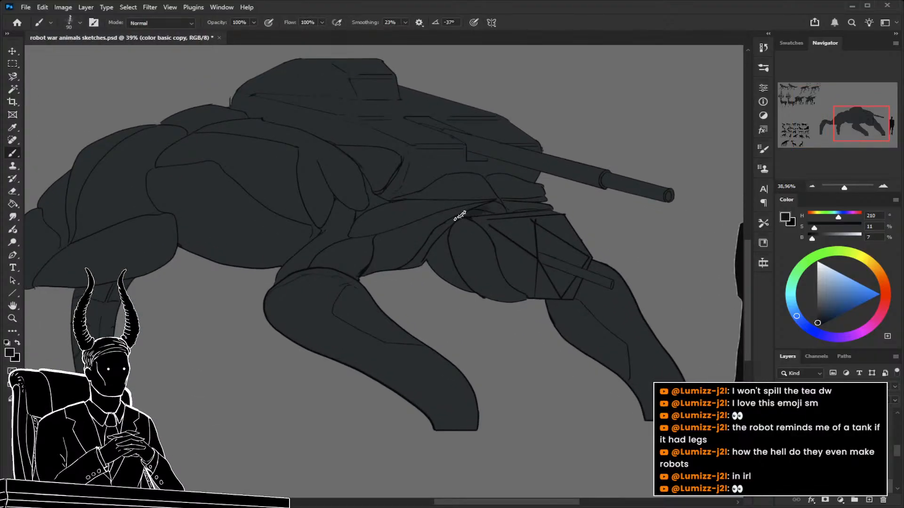
{"action": "key", "text": "bracketleft"}
{"action": "key", "text": "bracketleft"}
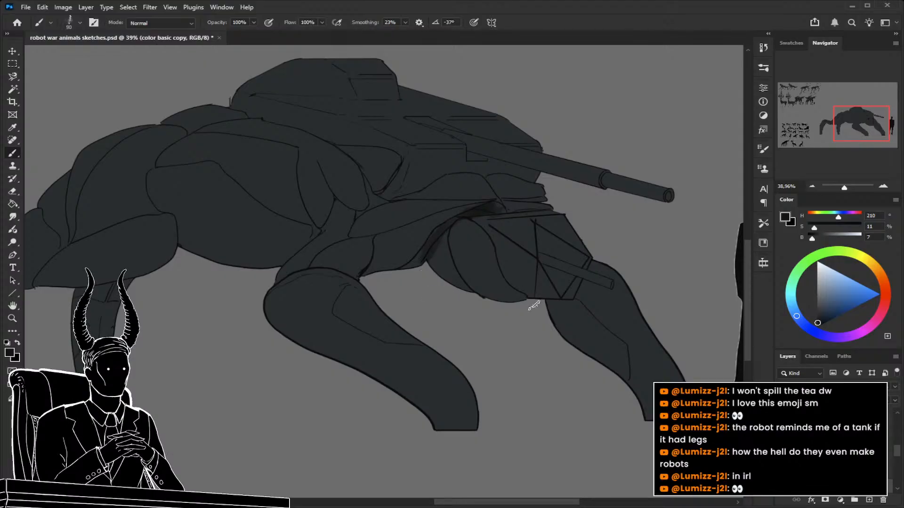
Darken the far front leg below the head with near-black strokes, enlarging the brush from 150 to 250 px.
{"action": "key", "text": "bracketright"}
{"action": "key", "text": "bracketright"}
{"action": "key", "text": "bracketright"}
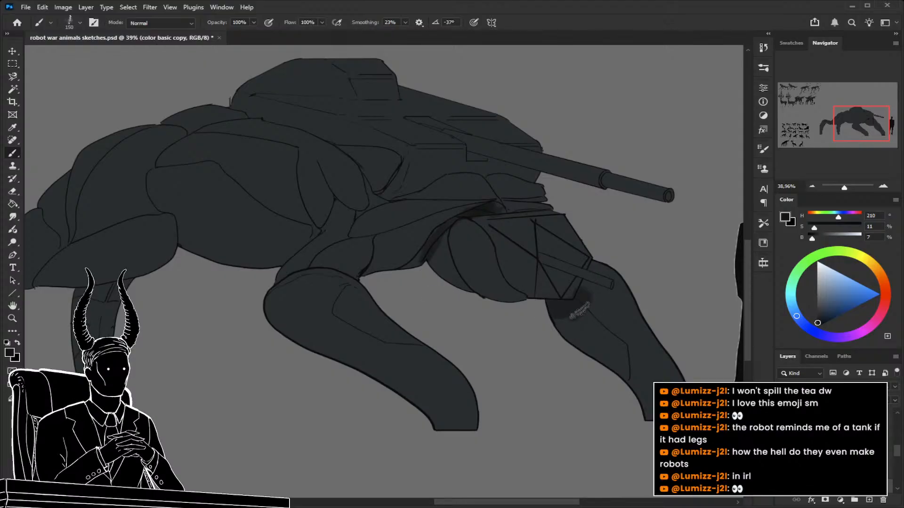
{"action": "mouse_move", "coordinate": [585, 305]}
{"action": "left_mouse_down"}
{"action": "mouse_move", "coordinate": [603, 260]}
{"action": "mouse_move", "coordinate": [639, 326]}
{"action": "mouse_move", "coordinate": [615, 358]}
{"action": "left_mouse_up"}
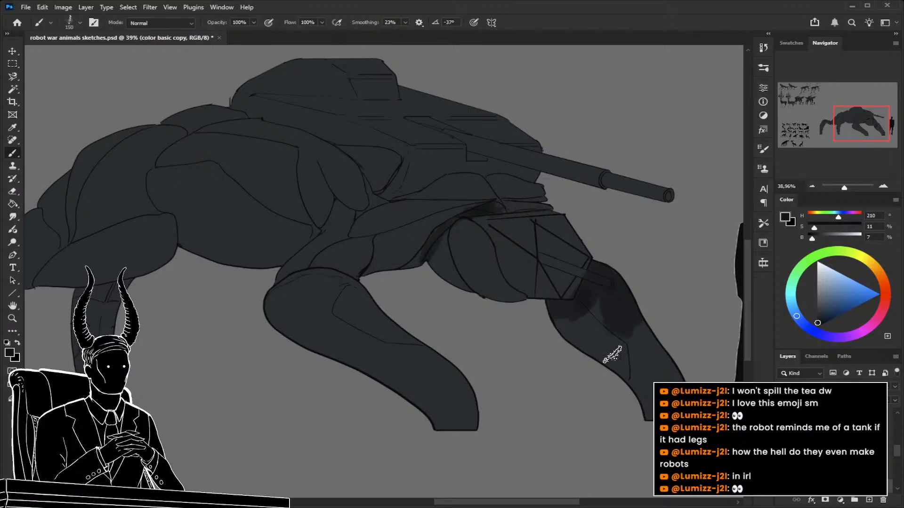
{"action": "key", "text": "bracketright"}
{"action": "key", "text": "bracketright"}
{"action": "key", "text": "bracketright"}
{"action": "left_click_drag", "start_coordinate": [626, 320], "coordinate": [664, 372]}
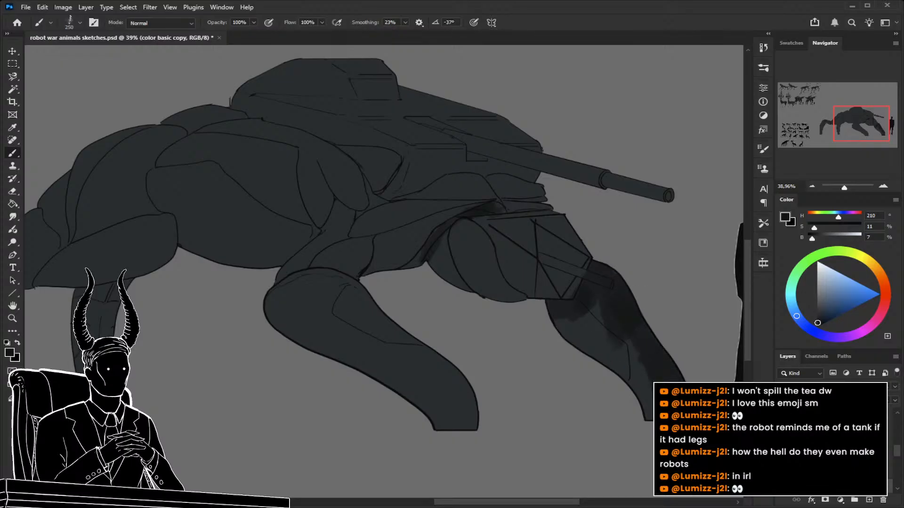
{"action": "left_click", "coordinate": [870, 500]}
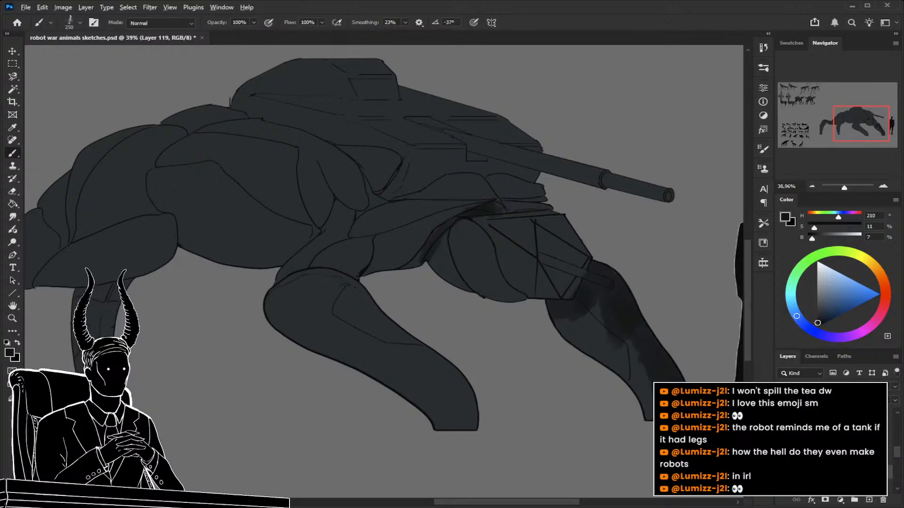
{"action": "key", "text": "ctrl+z"}
{"action": "mouse_move", "coordinate": [582, 293]}
{"action": "left_mouse_down"}
{"action": "mouse_move", "coordinate": [594, 317]}
{"action": "mouse_move", "coordinate": [612, 320]}
{"action": "mouse_move", "coordinate": [654, 390]}
{"action": "mouse_move", "coordinate": [655, 376]}
{"action": "mouse_move", "coordinate": [622, 396]}
{"action": "left_mouse_up"}
Darken the far rear leg below the body with the same near-black shade and check the whole silhouette.
{"action": "left_click_drag", "start_coordinate": [168, 341], "coordinate": [392, 338]}
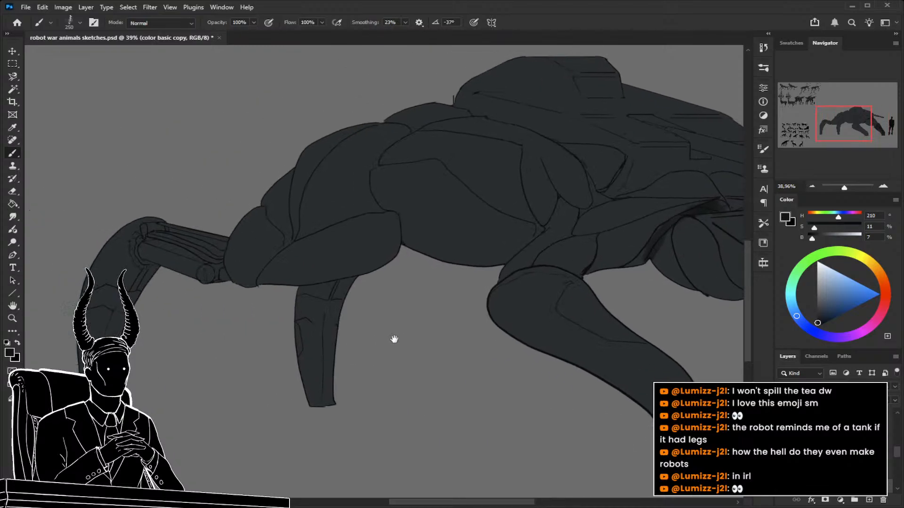
{"action": "mouse_move", "coordinate": [351, 297]}
{"action": "left_mouse_down"}
{"action": "mouse_move", "coordinate": [317, 348]}
{"action": "mouse_move", "coordinate": [320, 405]}
{"action": "left_mouse_up"}
{"action": "key", "text": "z"}
{"action": "scroll", "coordinate": [389, 381], "scroll_direction": "down", "scroll_amount": 3}
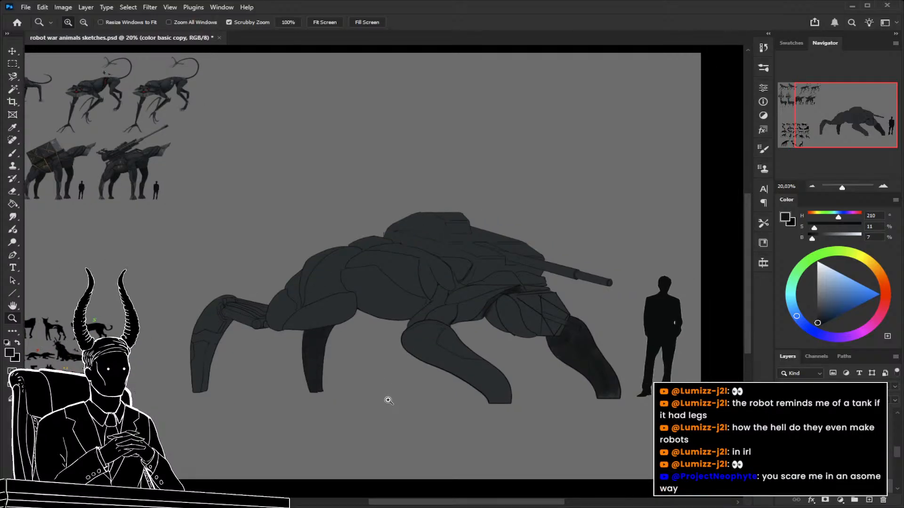
{"action": "scroll", "coordinate": [358, 360], "scroll_direction": "left", "scroll_amount": 2}
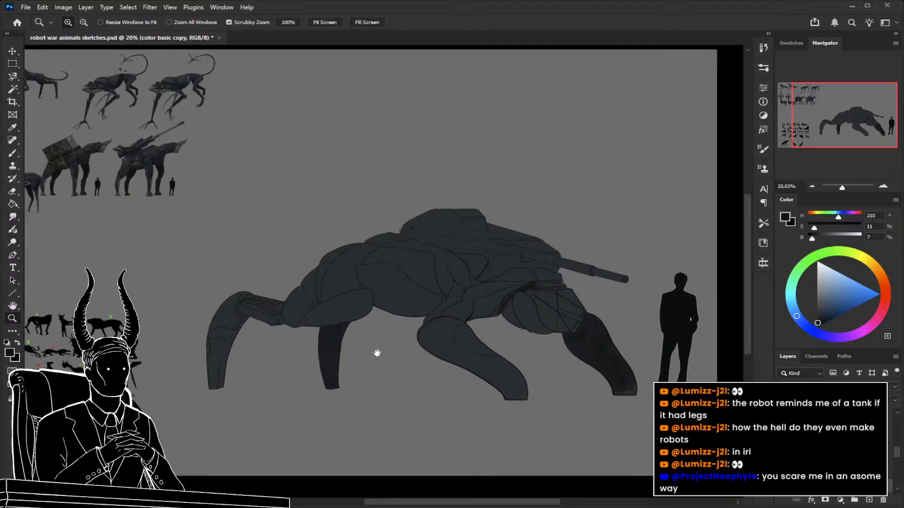
Erase the base colour from the narrow gap under the rear leg's upper strut on "color basic copy" with a 10 px eraser.
{"action": "left_click", "coordinate": [391, 313]}
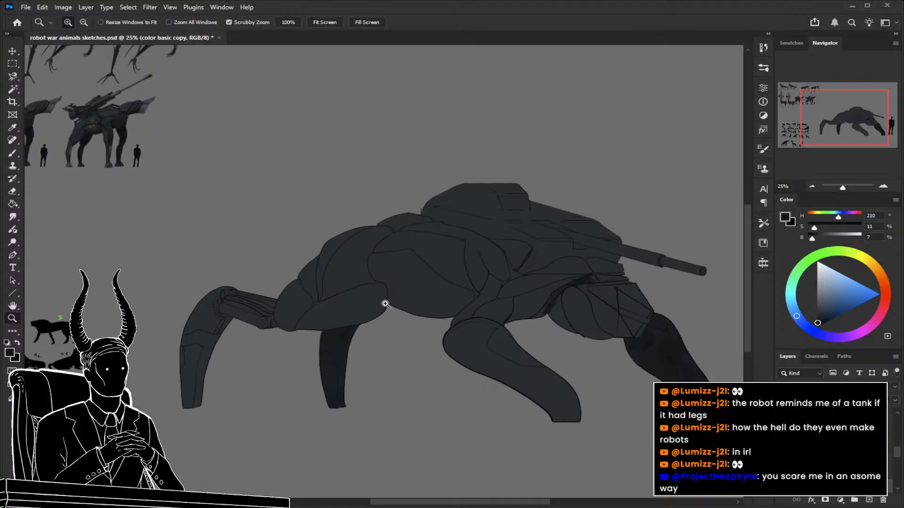
{"action": "scroll", "coordinate": [405, 291], "scroll_direction": "down", "scroll_amount": 1}
{"action": "left_click_drag", "start_coordinate": [345, 272], "coordinate": [482, 322]}
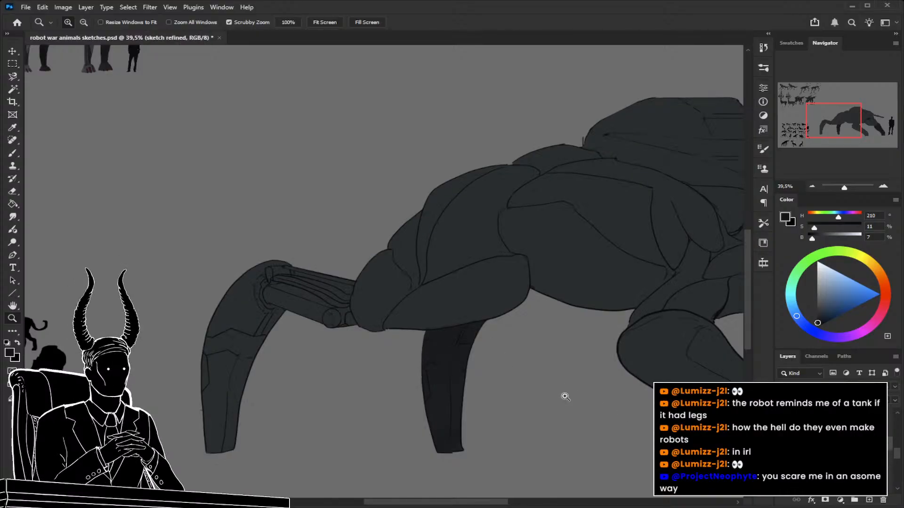
{"action": "left_click_drag", "start_coordinate": [299, 283], "coordinate": [354, 299]}
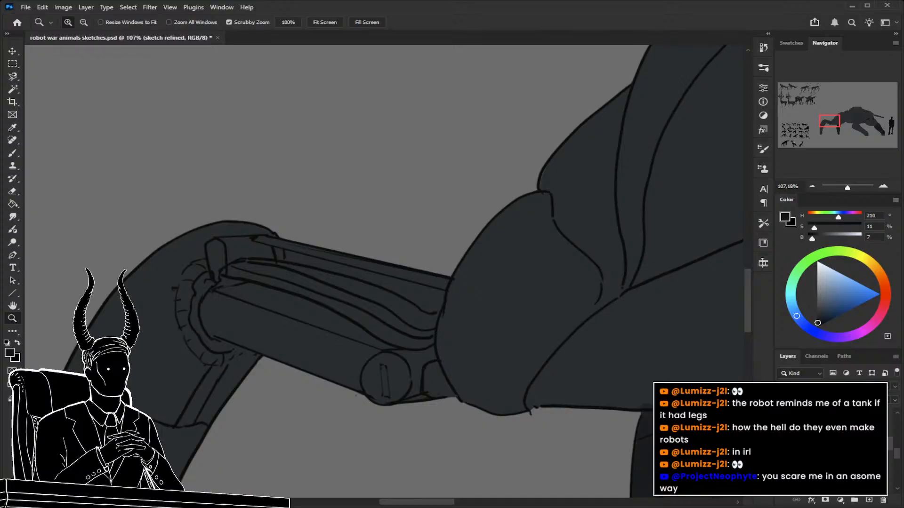
{"action": "left_click", "coordinate": [833, 472]}
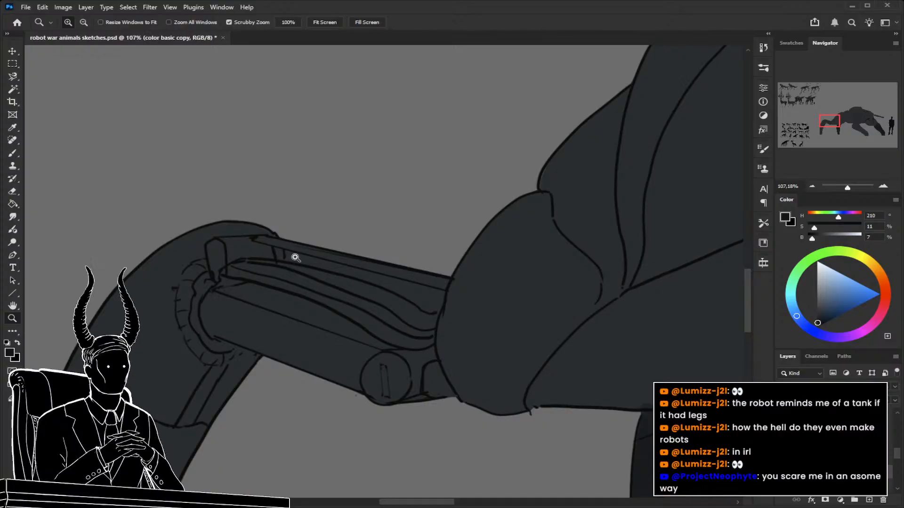
{"action": "key", "text": "e"}
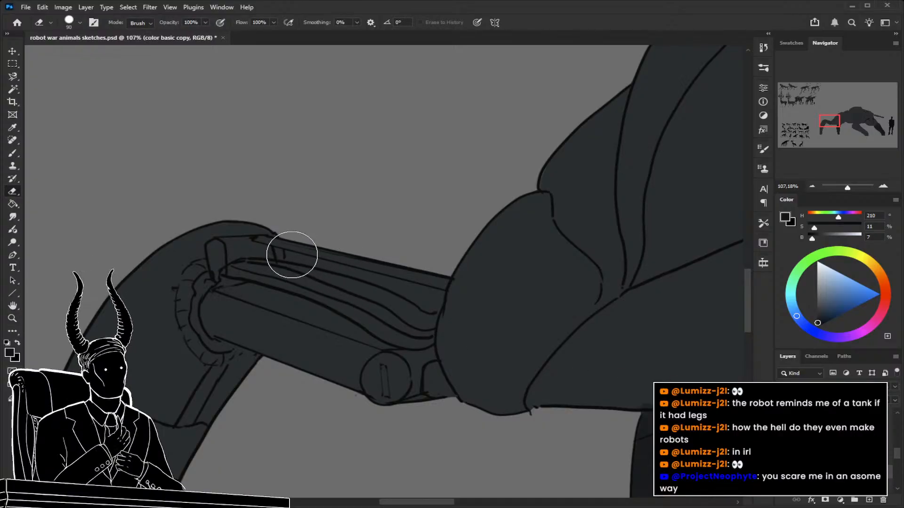
{"action": "key", "text": "bracketleft"}
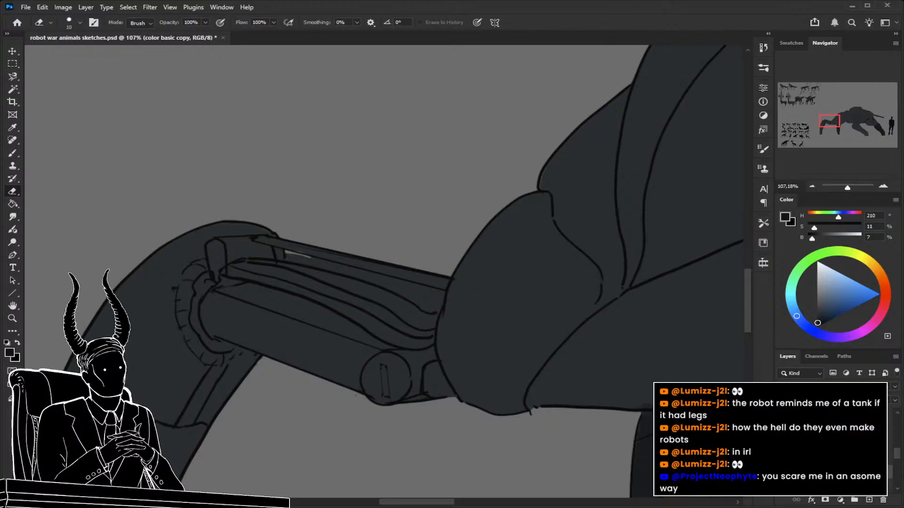
Touch up the edges of the strut gap with an 8 px brush, sampling the dark blue-grey base colour (H 195, S 15, B 20).
{"action": "key", "text": "b"}
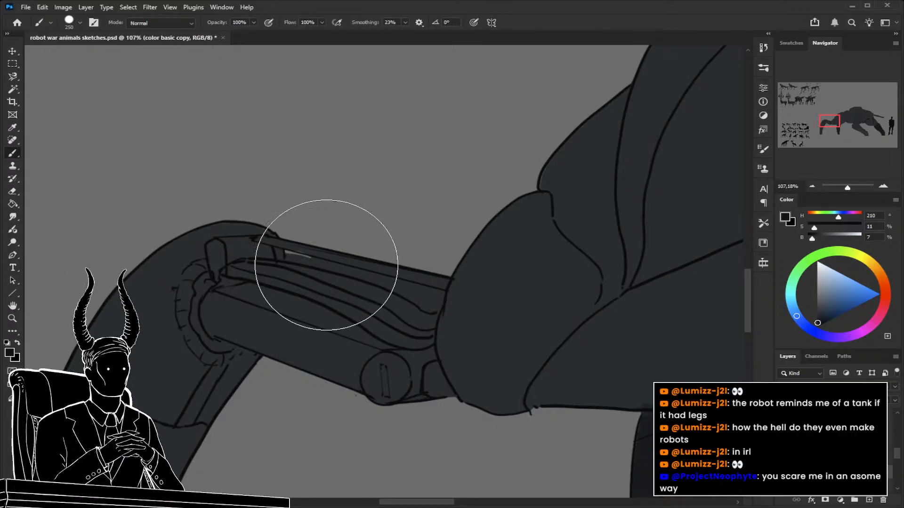
{"action": "left_click", "coordinate": [289, 243], "text": "alt"}
{"action": "key", "text": "bracketleft"}
{"action": "key", "text": "bracketleft"}
{"action": "key", "text": "bracketleft"}
{"action": "key", "text": "bracketleft"}
{"action": "key", "text": "bracketleft"}
{"action": "key", "text": "bracketleft"}
{"action": "key", "text": "bracketleft"}
{"action": "key", "text": "bracketleft"}
{"action": "key", "text": "bracketleft"}
{"action": "key", "text": "bracketleft"}
{"action": "key", "text": "bracketleft"}
{"action": "key", "text": "bracketleft"}
{"action": "key", "text": "bracketleft"}
{"action": "key", "text": "bracketleft"}
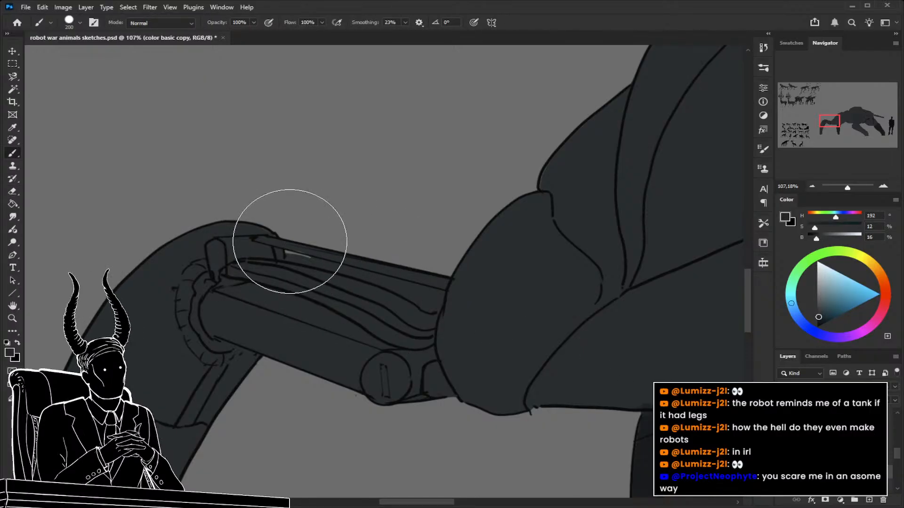
{"action": "key", "text": "bracketleft"}
{"action": "key", "text": "bracketleft"}
{"action": "key", "text": "bracketleft"}
{"action": "key", "text": "bracketleft"}
{"action": "key", "text": "bracketleft"}
{"action": "key", "text": "bracketleft"}
{"action": "key", "text": "bracketleft"}
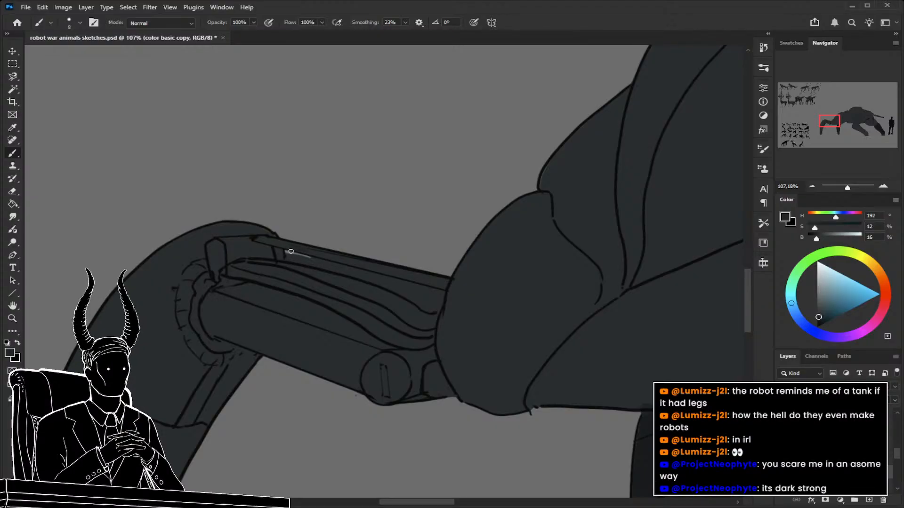
{"action": "left_click", "coordinate": [323, 259], "text": "alt"}
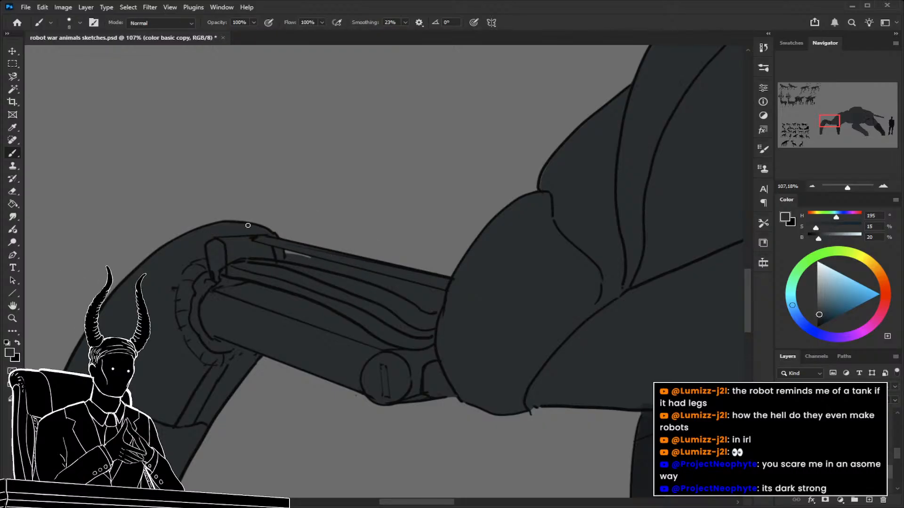
Compare the creature with the finished robot animal designs on the sheet, examining their colours and shading.
{"action": "key", "text": "z"}
{"action": "left_click_drag", "start_coordinate": [309, 221], "coordinate": [258, 243]}
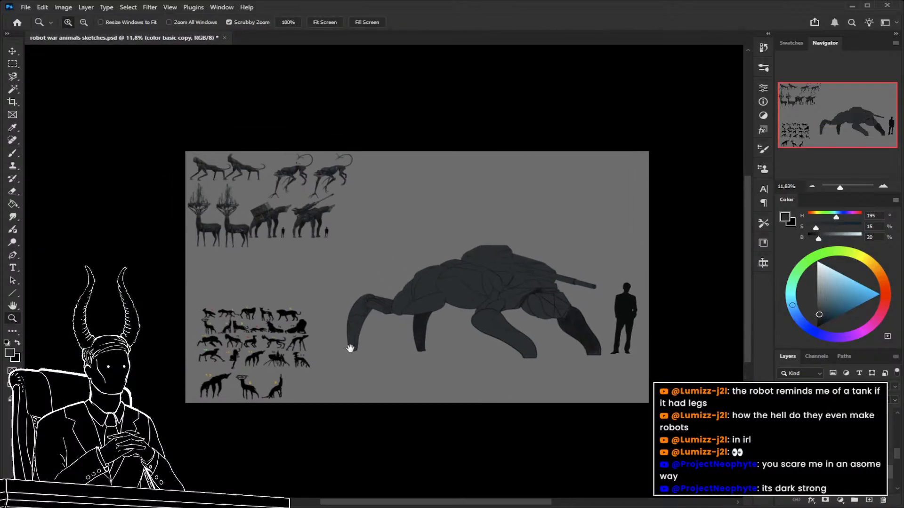
{"action": "left_click_drag", "start_coordinate": [277, 212], "coordinate": [346, 235]}
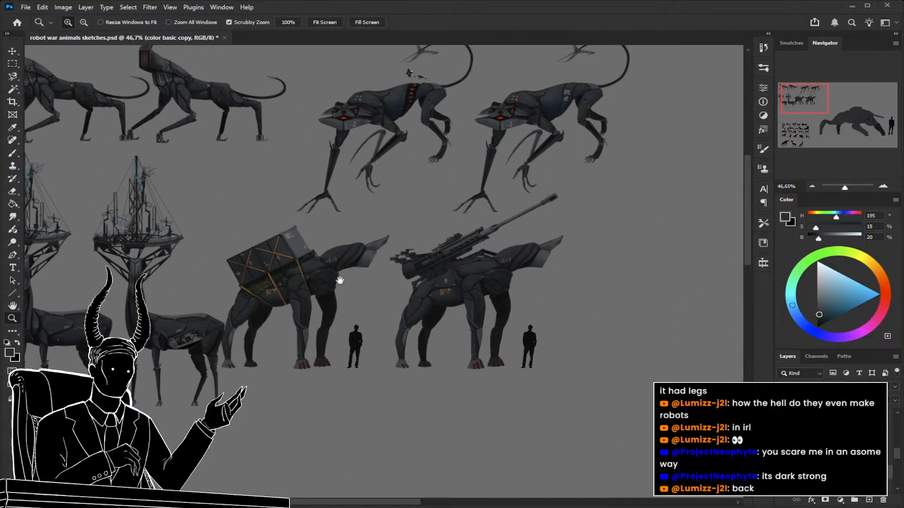
{"action": "left_click_drag", "start_coordinate": [332, 282], "coordinate": [368, 253]}
{"action": "left_click_drag", "start_coordinate": [325, 280], "coordinate": [372, 326]}
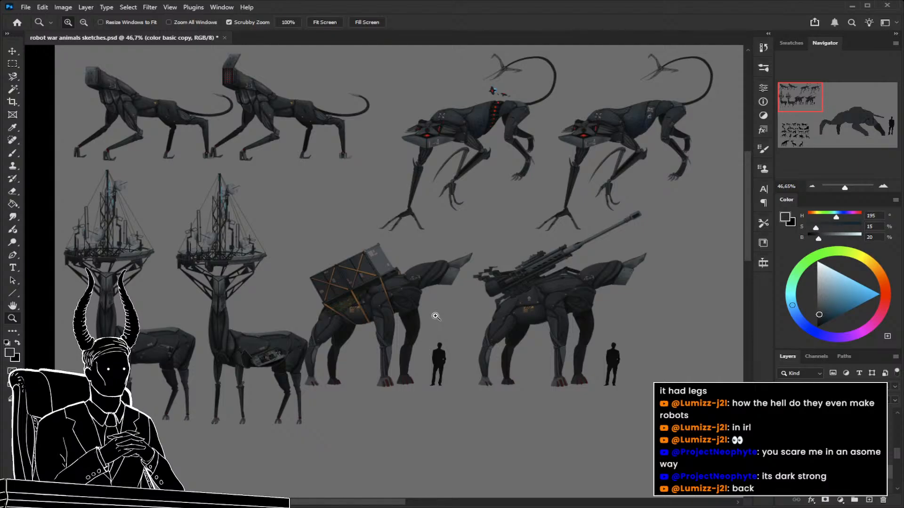
Examine the finished feline, deer, frog-like and load-carrying robots up close for detailing, and check the whole creature again.
{"action": "left_click_drag", "start_coordinate": [431, 333], "coordinate": [478, 395]}
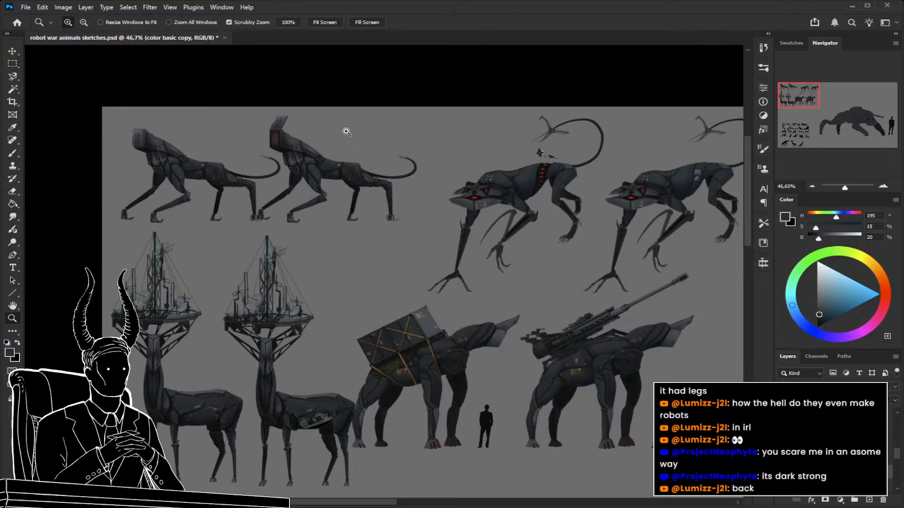
{"action": "left_click_drag", "start_coordinate": [342, 372], "coordinate": [306, 284]}
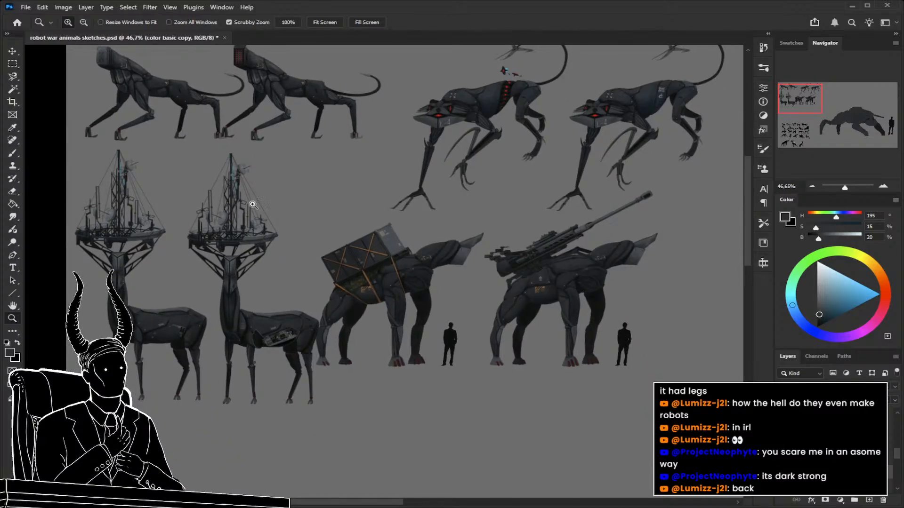
{"action": "left_click_drag", "start_coordinate": [222, 311], "coordinate": [243, 220]}
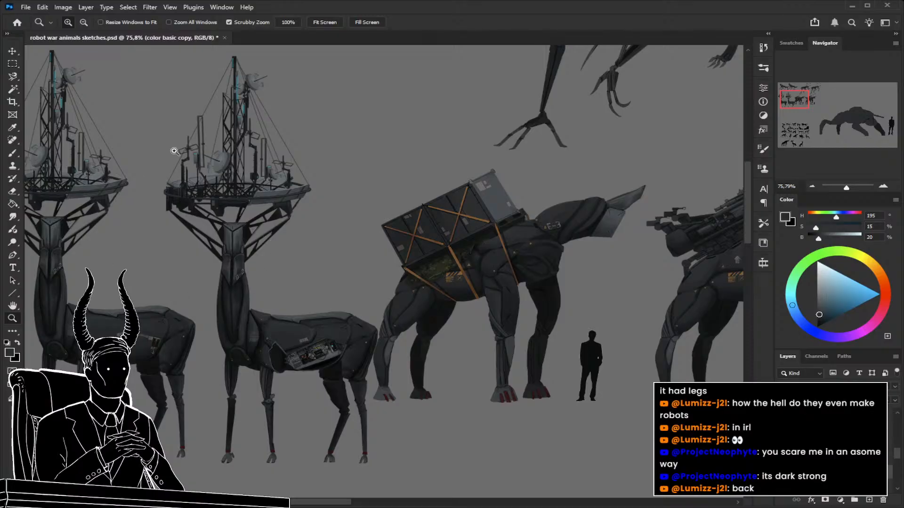
{"action": "left_click_drag", "start_coordinate": [241, 267], "coordinate": [236, 270]}
{"action": "left_click_drag", "start_coordinate": [378, 204], "coordinate": [154, 421]}
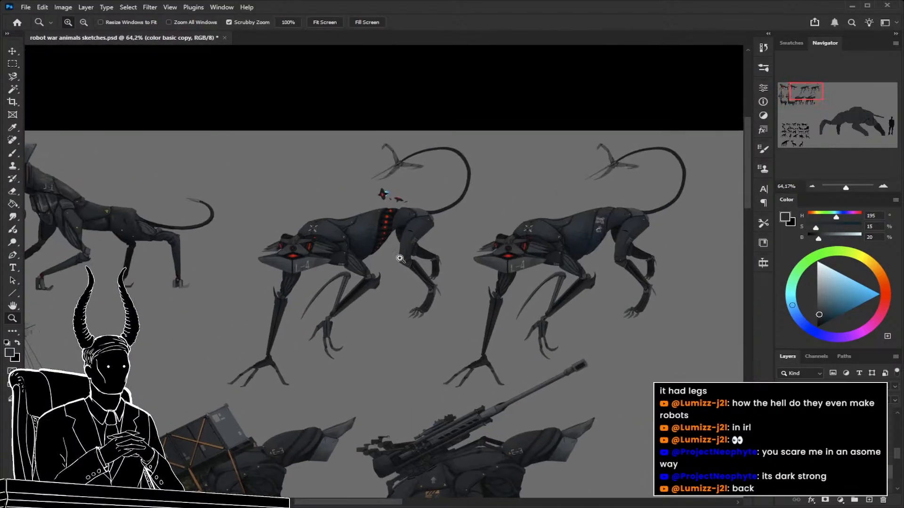
{"action": "scroll", "coordinate": [472, 267], "scroll_direction": "down", "scroll_amount": 5}
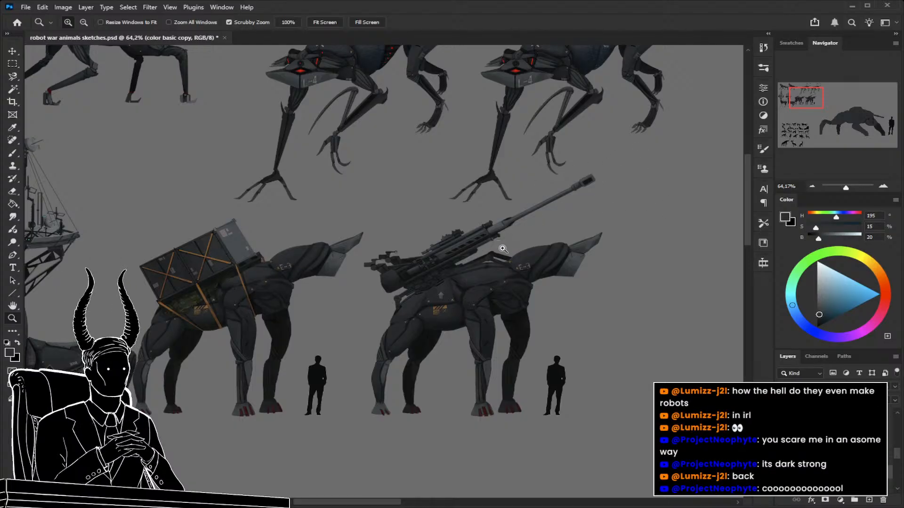
{"action": "left_click_drag", "start_coordinate": [521, 258], "coordinate": [479, 274]}
{"action": "left_click_drag", "start_coordinate": [582, 345], "coordinate": [266, 280]}
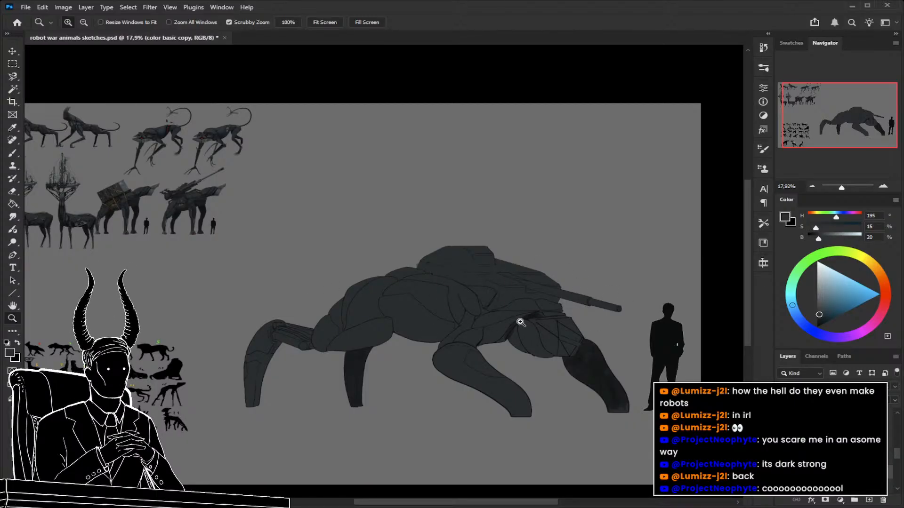
Scale the human silhouette beside the creature down to 52.74%, keeping its feet on the ground line.
{"action": "key", "text": "v"}
{"action": "left_click", "coordinate": [671, 348]}
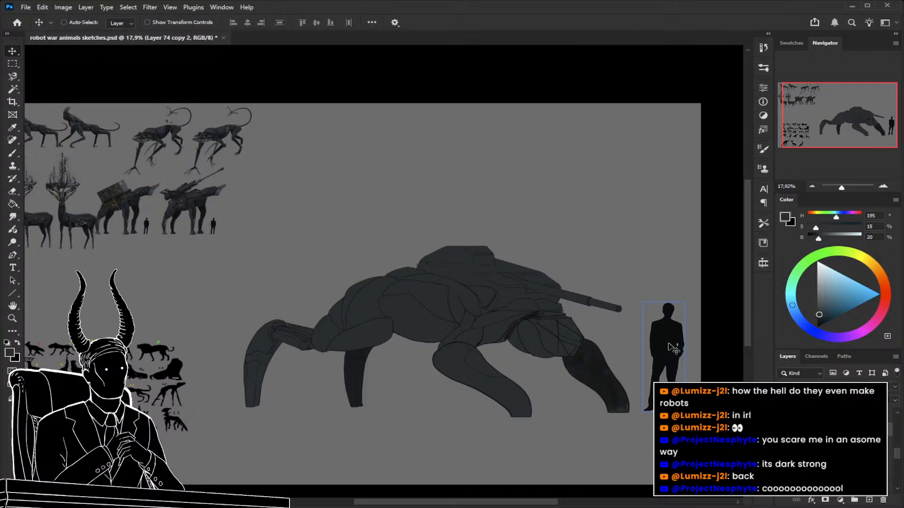
{"action": "key", "text": "ctrl+t"}
{"action": "left_click_drag", "start_coordinate": [664, 302], "coordinate": [665, 317]}
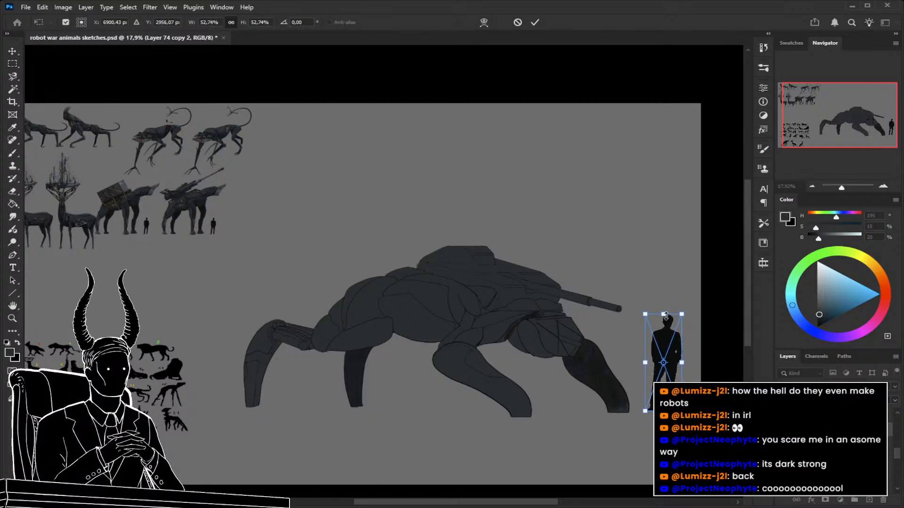
{"action": "key", "text": "Return"}
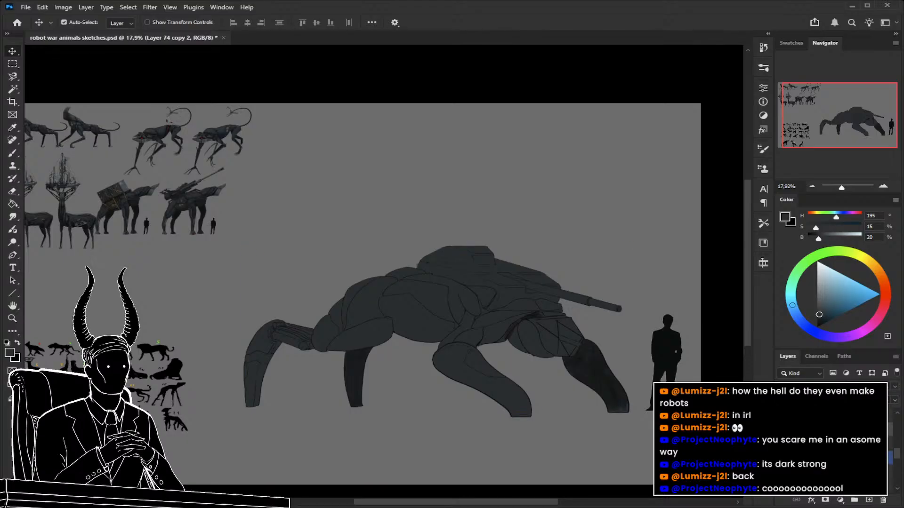
Return to "color basic copy" and erase more base colour between the rear leg's upper strut and cables with a 10 px eraser.
{"action": "left_click", "coordinate": [782, 458]}
{"action": "left_click", "coordinate": [782, 458]}
{"action": "left_click", "coordinate": [828, 457]}
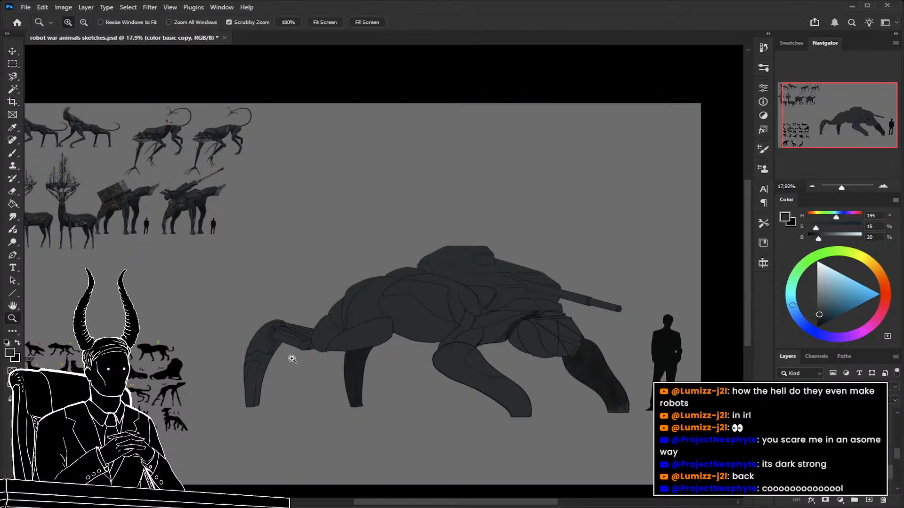
{"action": "scroll", "coordinate": [292, 357], "scroll_direction": "up", "scroll_amount": 3}
{"action": "key", "text": "b"}
{"action": "key", "text": "bracketright"}
{"action": "key", "text": "bracketright"}
{"action": "key", "text": "bracketright"}
{"action": "key", "text": "bracketright"}
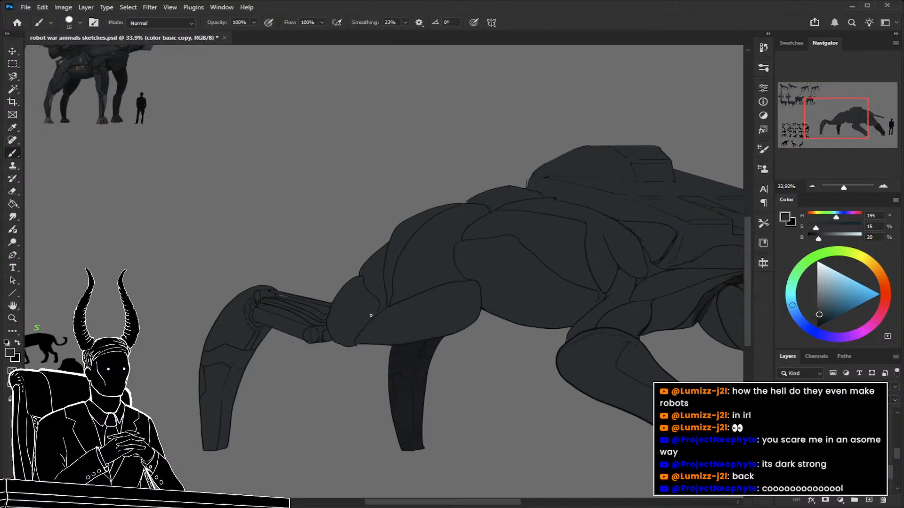
{"action": "key", "text": "e"}
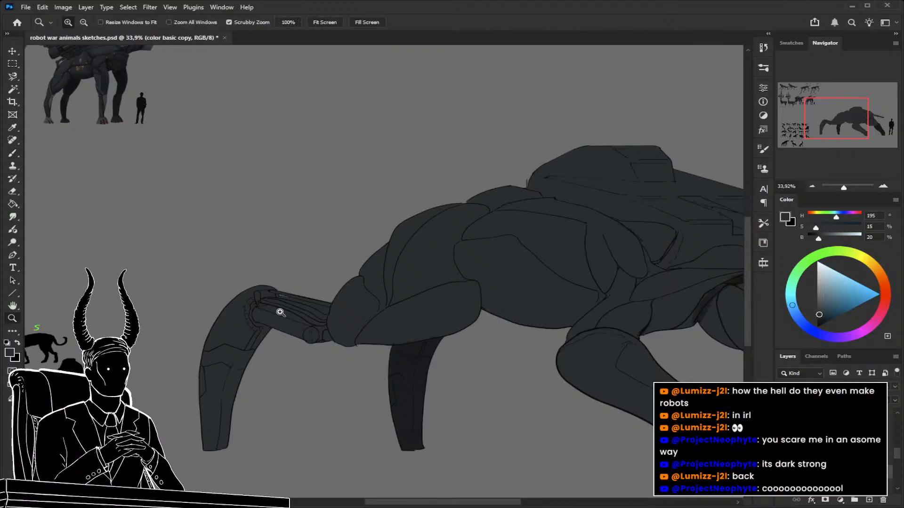
{"action": "scroll", "coordinate": [278, 306], "scroll_direction": "up", "scroll_amount": 5}
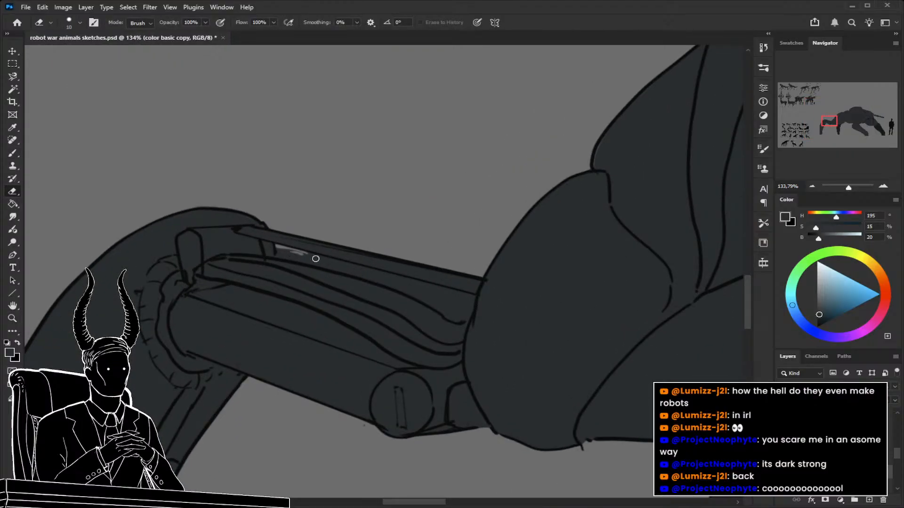
{"action": "left_click", "coordinate": [475, 295], "text": "shift"}
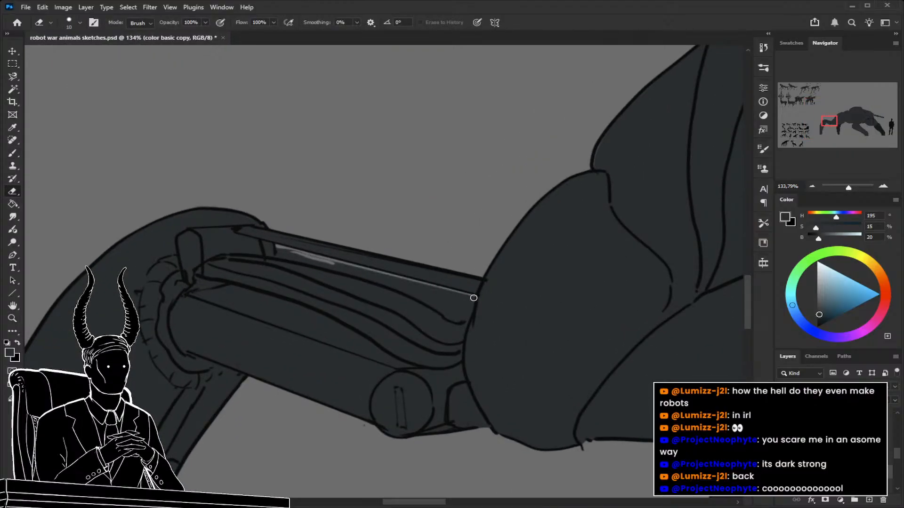
{"action": "mouse_move", "coordinate": [280, 256]}
{"action": "left_mouse_down"}
{"action": "mouse_move", "coordinate": [324, 265]}
{"action": "mouse_move", "coordinate": [277, 249]}
{"action": "mouse_move", "coordinate": [381, 284]}
{"action": "mouse_move", "coordinate": [353, 273]}
{"action": "mouse_move", "coordinate": [405, 288]}
{"action": "mouse_move", "coordinate": [343, 267]}
{"action": "mouse_move", "coordinate": [470, 296]}
{"action": "mouse_move", "coordinate": [468, 308]}
{"action": "mouse_move", "coordinate": [474, 296]}
{"action": "mouse_move", "coordinate": [459, 319]}
{"action": "mouse_move", "coordinate": [388, 280]}
{"action": "mouse_move", "coordinate": [463, 303]}
{"action": "mouse_move", "coordinate": [455, 295]}
{"action": "mouse_move", "coordinate": [464, 313]}
{"action": "mouse_move", "coordinate": [358, 314]}
{"action": "mouse_move", "coordinate": [421, 389]}
{"action": "left_mouse_up"}
Sample the far rear leg's near-black (H 210, S 13, B 12) and shade the junction of shoulder, neck and turret at 70 to 90 px.
{"action": "key", "text": "z"}
{"action": "left_click_drag", "start_coordinate": [318, 278], "coordinate": [369, 276]}
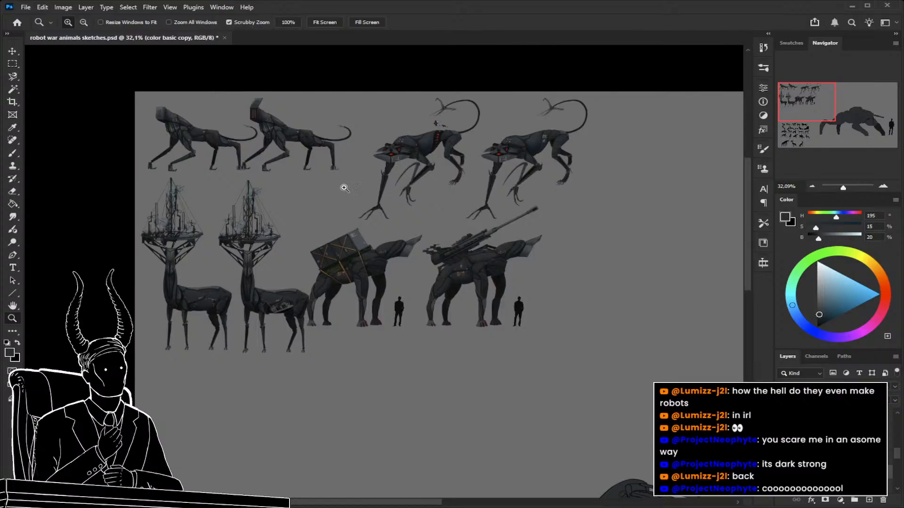
{"action": "left_click_drag", "start_coordinate": [483, 346], "coordinate": [378, 257]}
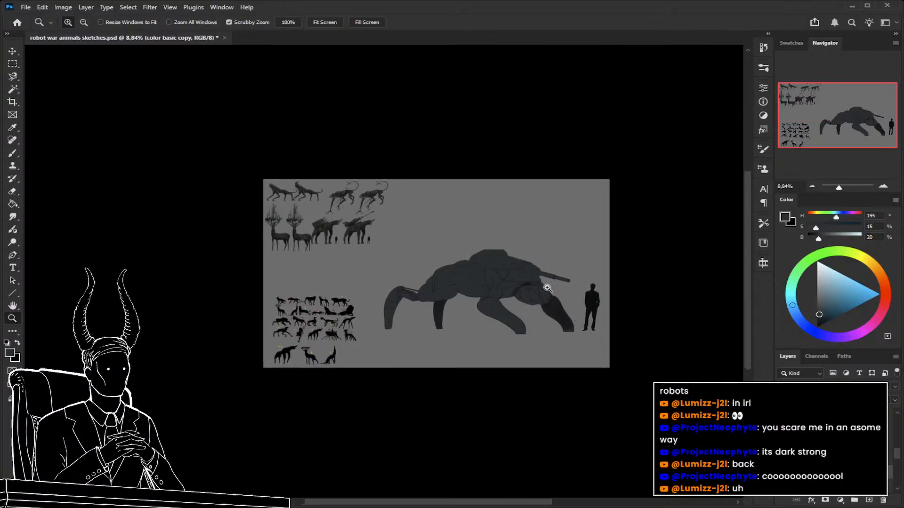
{"action": "left_click_drag", "start_coordinate": [502, 289], "coordinate": [560, 317]}
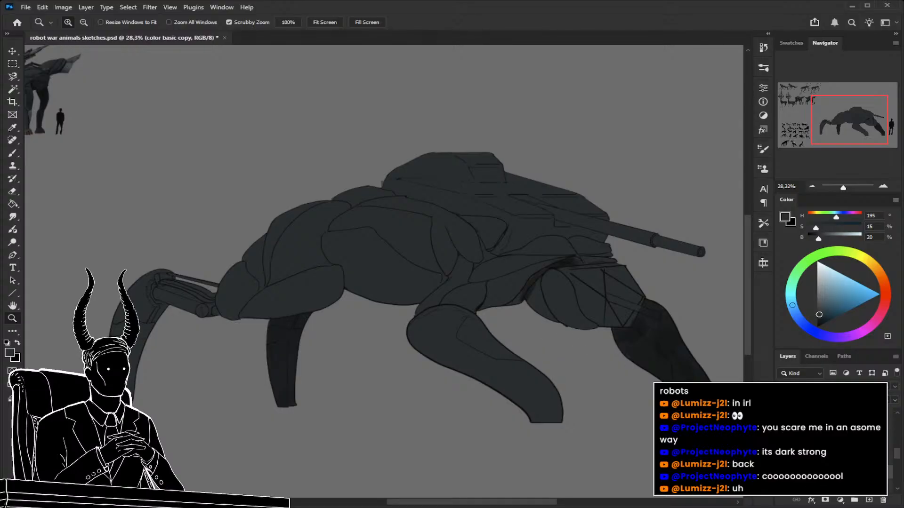
{"action": "key", "text": "b"}
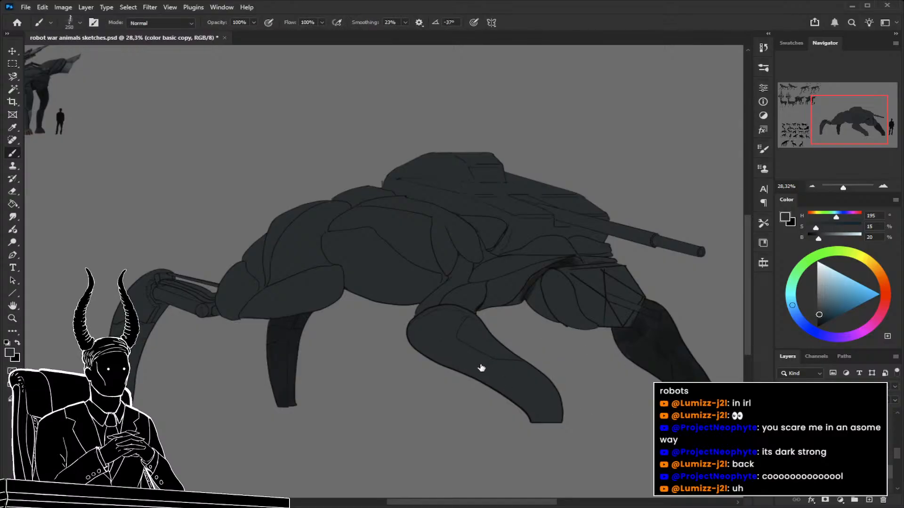
{"action": "left_click_drag", "start_coordinate": [394, 387], "coordinate": [427, 380]}
{"action": "left_click", "coordinate": [323, 323], "text": "alt"}
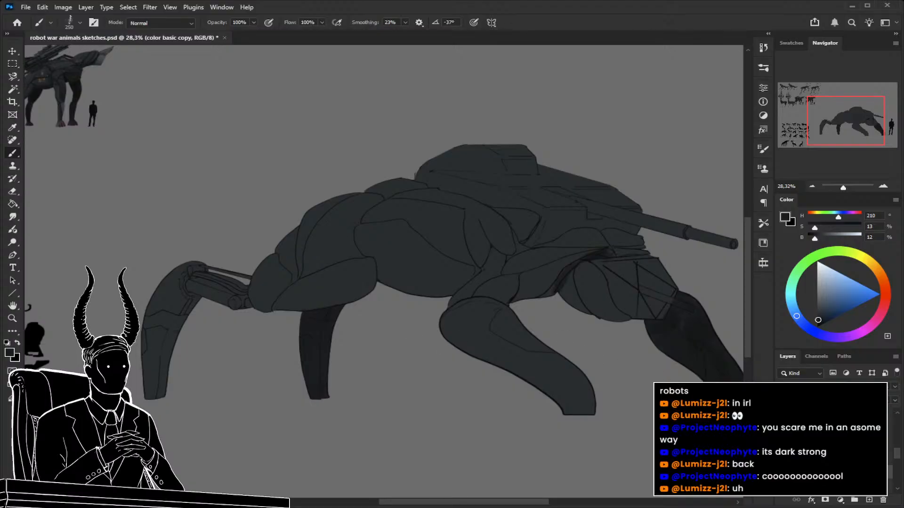
{"action": "mouse_move", "coordinate": [483, 291]}
{"action": "left_mouse_down"}
{"action": "mouse_move", "coordinate": [346, 289]}
{"action": "mouse_move", "coordinate": [388, 295]}
{"action": "left_mouse_up"}
{"action": "key", "text": "bracketleft"}
{"action": "key", "text": "bracketleft"}
{"action": "key", "text": "bracketleft"}
{"action": "key", "text": "bracketleft"}
{"action": "key", "text": "bracketleft"}
{"action": "key", "text": "bracketleft"}
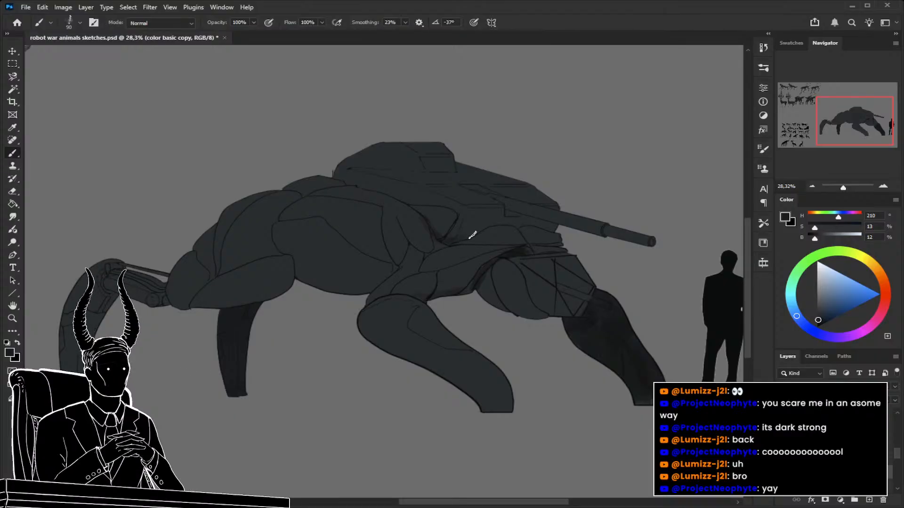
{"action": "key", "text": "bracketleft"}
{"action": "key", "text": "bracketleft"}
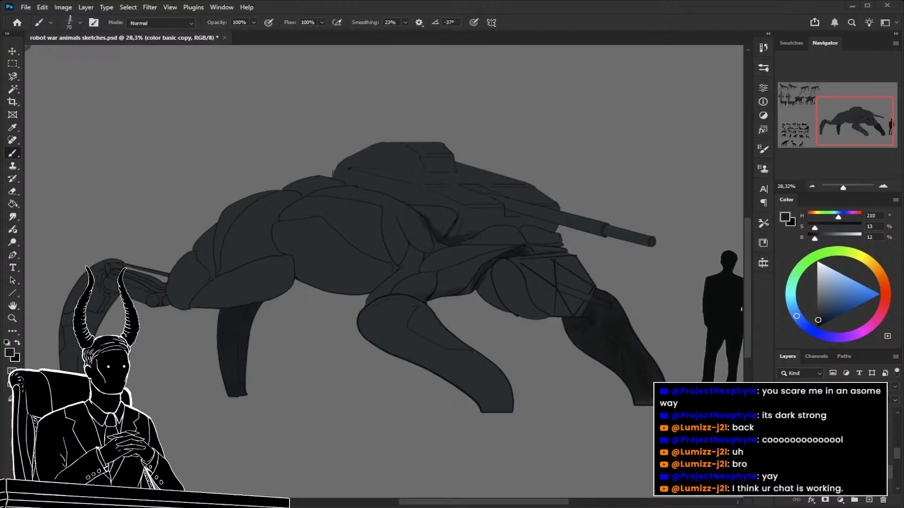
Shade the upper flank panel's seams, the shoulder plates and the crease above the front leg with a 45 to 60 px brush.
{"action": "left_click_drag", "start_coordinate": [432, 284], "coordinate": [486, 283]}
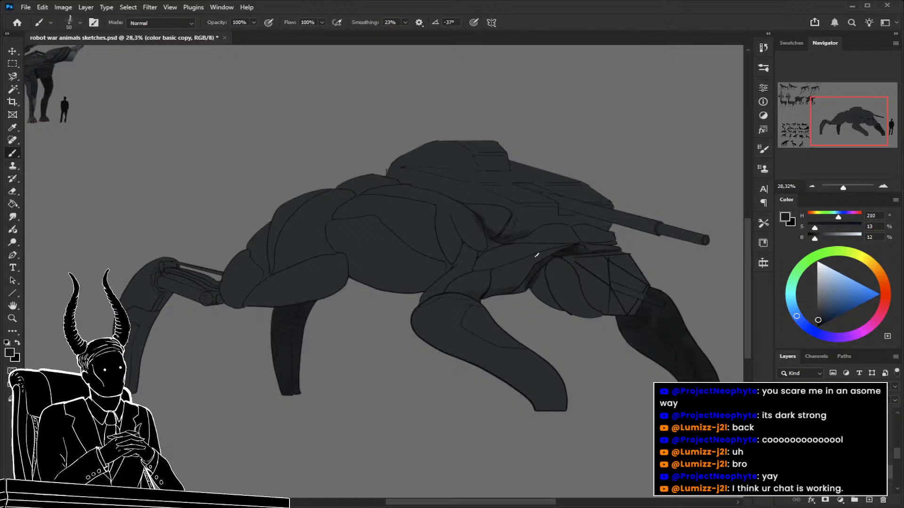
{"action": "left_click_drag", "start_coordinate": [375, 216], "coordinate": [409, 239]}
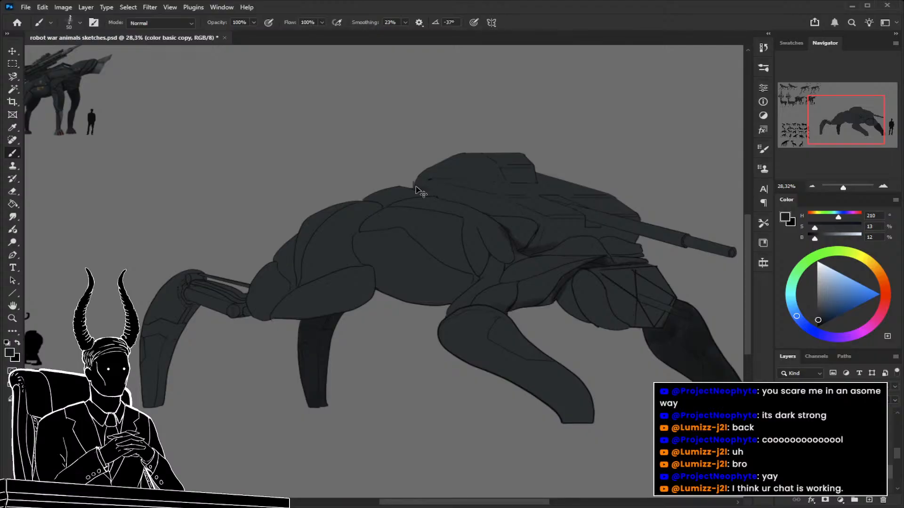
{"action": "key", "text": "bracketright"}
{"action": "key", "text": "bracketright"}
{"action": "key", "text": "bracketleft"}
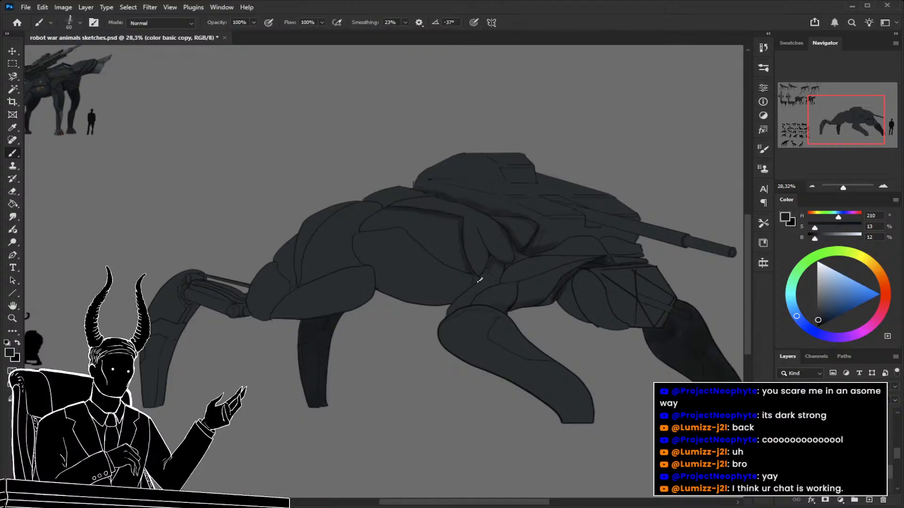
{"action": "key", "text": "bracketleft"}
{"action": "key", "text": "bracketleft"}
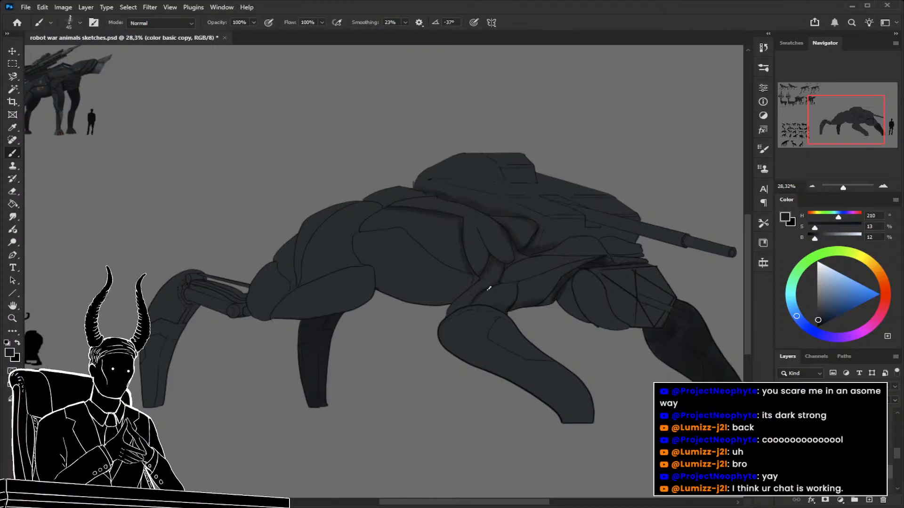
Darken the belly's underside between the rear thigh and the front leg with a 175 px brush.
{"action": "key", "text": "bracketright"}
{"action": "key", "text": "bracketright"}
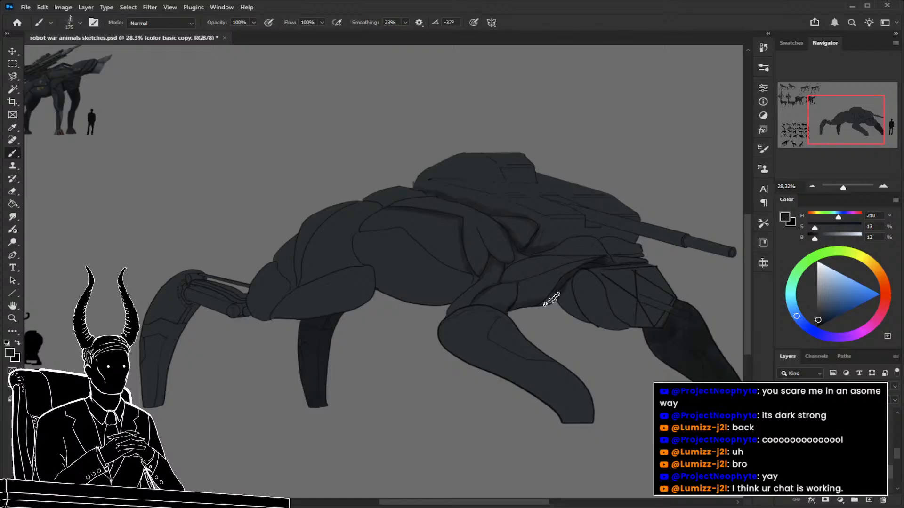
{"action": "left_click_drag", "start_coordinate": [504, 309], "coordinate": [485, 308]}
{"action": "key", "text": "bracketright"}
{"action": "key", "text": "bracketright"}
{"action": "key", "text": "bracketright"}
{"action": "key", "text": "bracketright"}
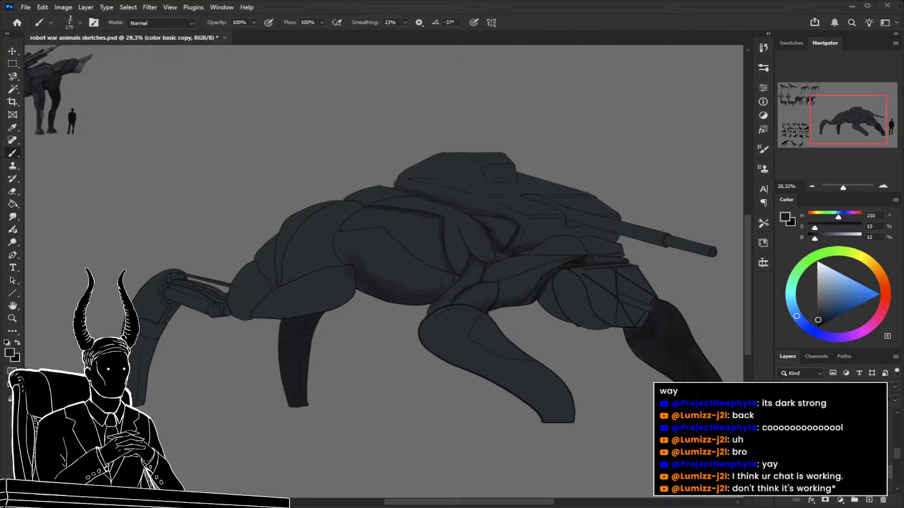
{"action": "mouse_move", "coordinate": [310, 330]}
{"action": "left_mouse_down"}
{"action": "mouse_move", "coordinate": [384, 329]}
{"action": "mouse_move", "coordinate": [346, 329]}
{"action": "mouse_move", "coordinate": [359, 329]}
{"action": "left_mouse_up"}
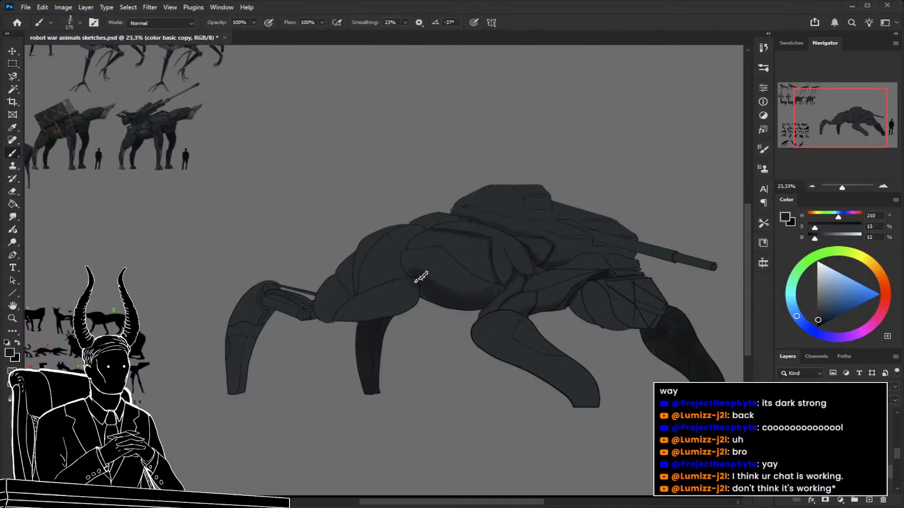
Shade along the seams of the rump and the diagonal flank plate with a 50 to 60 px brush.
{"action": "left_click_drag", "start_coordinate": [396, 303], "coordinate": [435, 297]}
{"action": "key", "text": "bracketleft"}
{"action": "key", "text": "bracketleft"}
{"action": "key", "text": "bracketleft"}
{"action": "key", "text": "bracketleft"}
{"action": "key", "text": "bracketleft"}
{"action": "key", "text": "bracketleft"}
{"action": "key", "text": "bracketleft"}
{"action": "key", "text": "bracketleft"}
{"action": "key", "text": "bracketleft"}
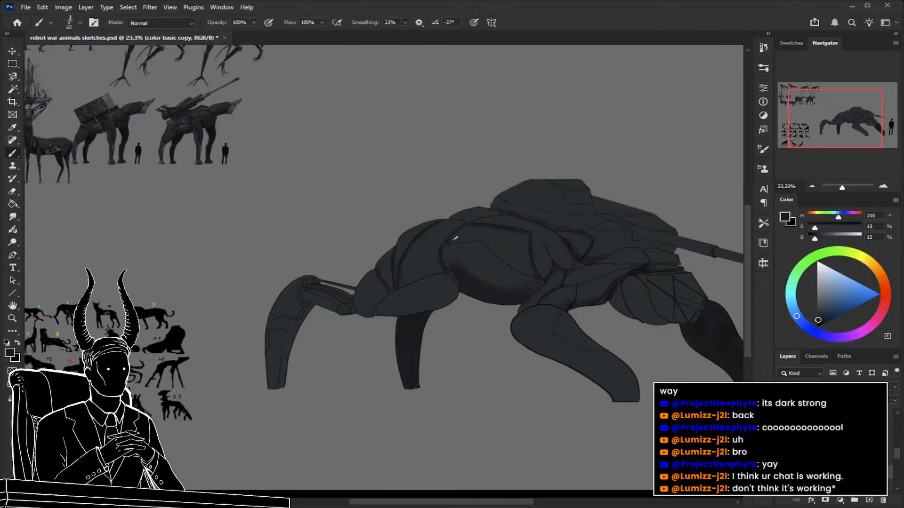
{"action": "left_click_drag", "start_coordinate": [459, 244], "coordinate": [491, 255]}
{"action": "left_click_drag", "start_coordinate": [521, 267], "coordinate": [394, 270]}
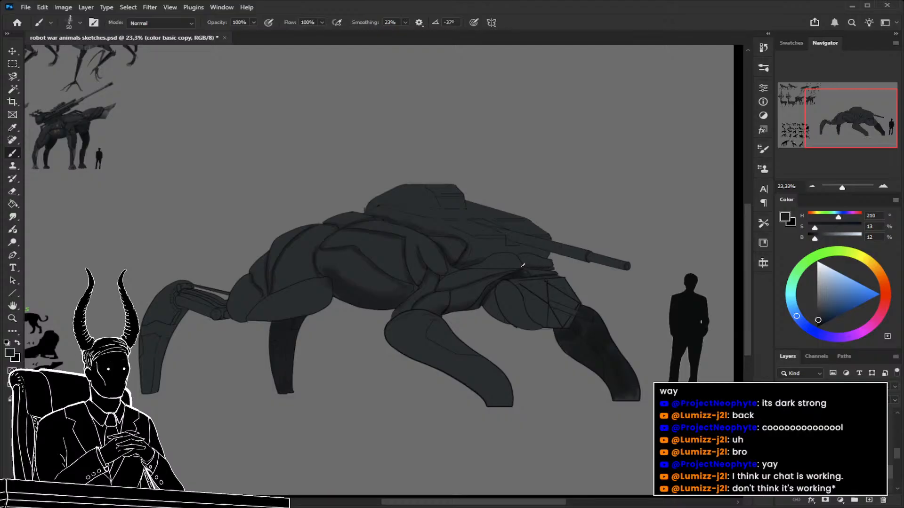
Shade the recess between the turret and neck and the back of the head, varying the brush between 70 and 150 px.
{"action": "left_click_drag", "start_coordinate": [474, 290], "coordinate": [408, 296]}
{"action": "key", "text": "bracketleft"}
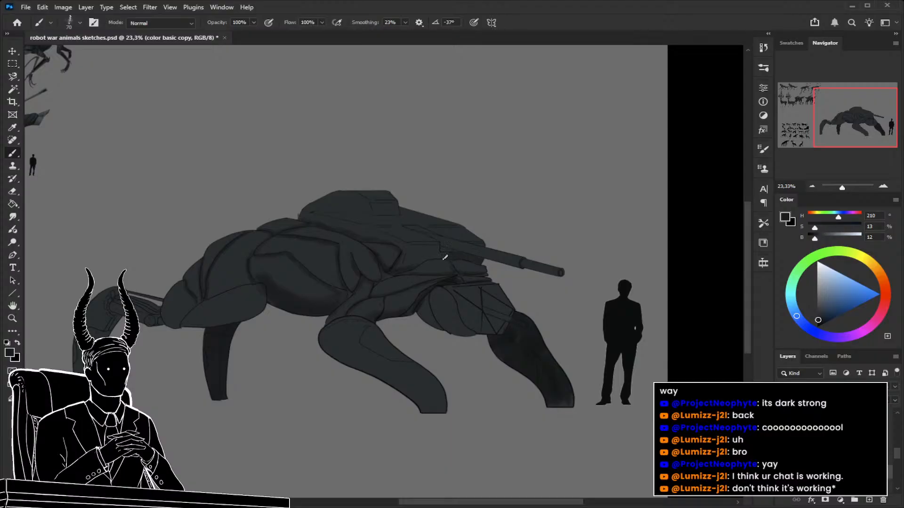
{"action": "key", "text": "bracketright"}
{"action": "key", "text": "bracketright"}
{"action": "key", "text": "bracketright"}
{"action": "key", "text": "bracketright"}
{"action": "key", "text": "bracketright"}
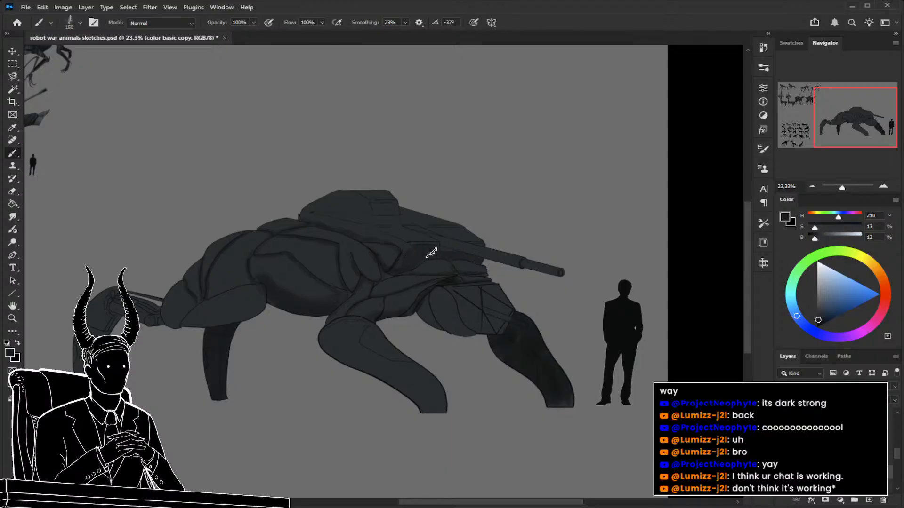
{"action": "left_click_drag", "start_coordinate": [432, 296], "coordinate": [436, 271]}
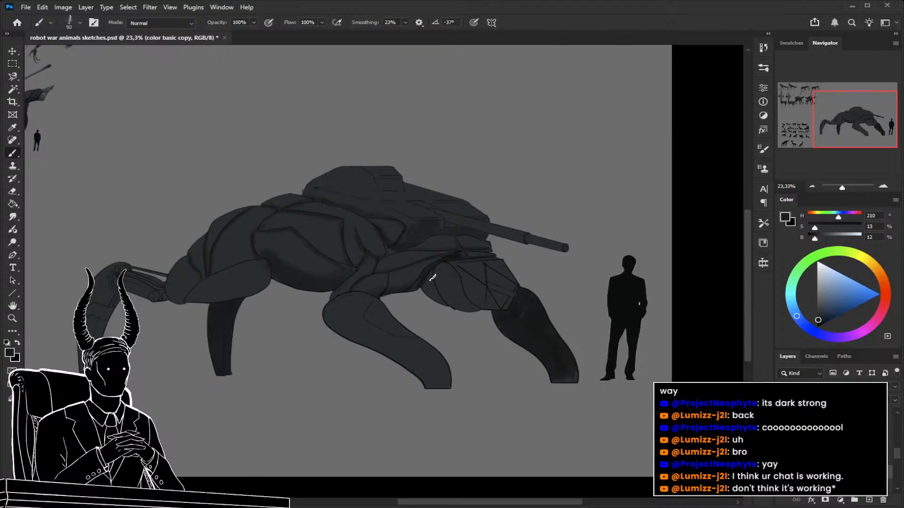
{"action": "key", "text": "bracketleft"}
{"action": "left_click_drag", "start_coordinate": [448, 331], "coordinate": [515, 345]}
Add a new layer above the colour copy and compare the finished robot animals with the tank animal.
{"action": "key", "text": "ctrl+alt+shift+n"}
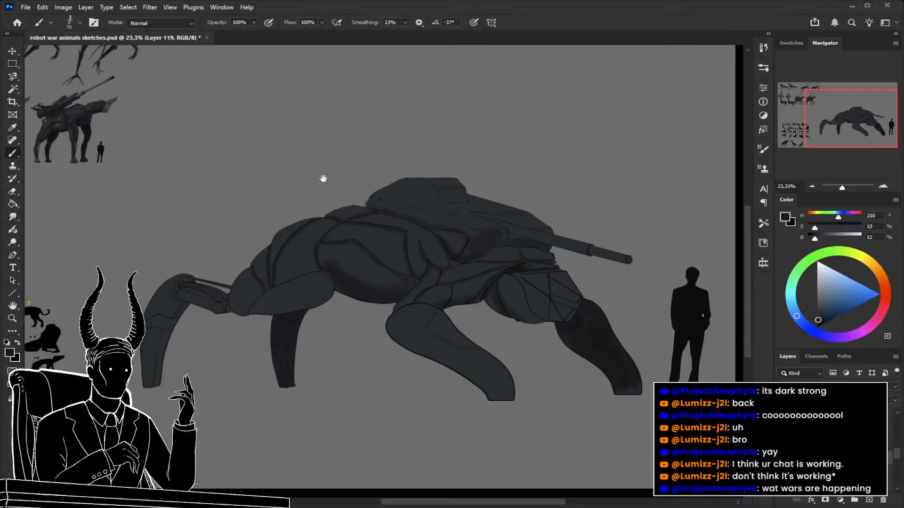
{"action": "left_click_drag", "start_coordinate": [354, 187], "coordinate": [622, 289]}
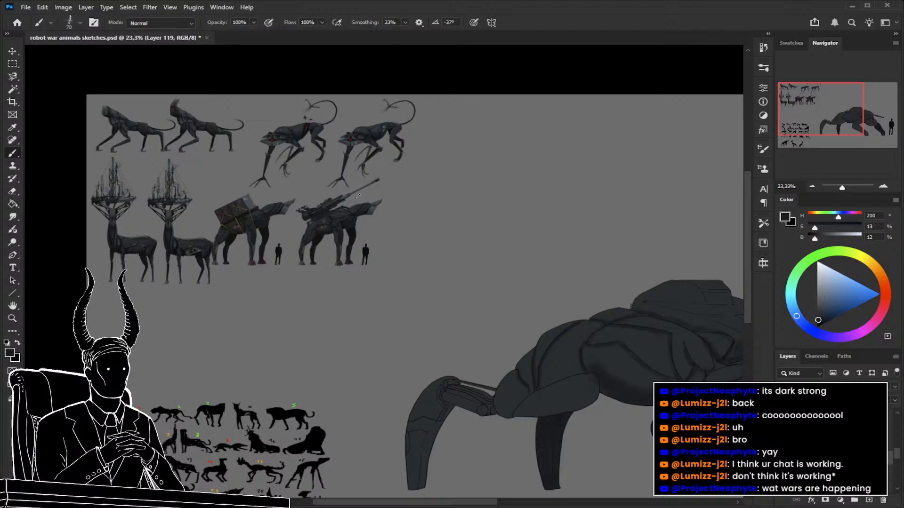
{"action": "key", "text": "z"}
{"action": "mouse_move", "coordinate": [370, 207]}
{"action": "left_mouse_down"}
{"action": "mouse_move", "coordinate": [450, 235]}
{"action": "mouse_move", "coordinate": [391, 250]}
{"action": "mouse_move", "coordinate": [484, 320]}
{"action": "left_mouse_up"}
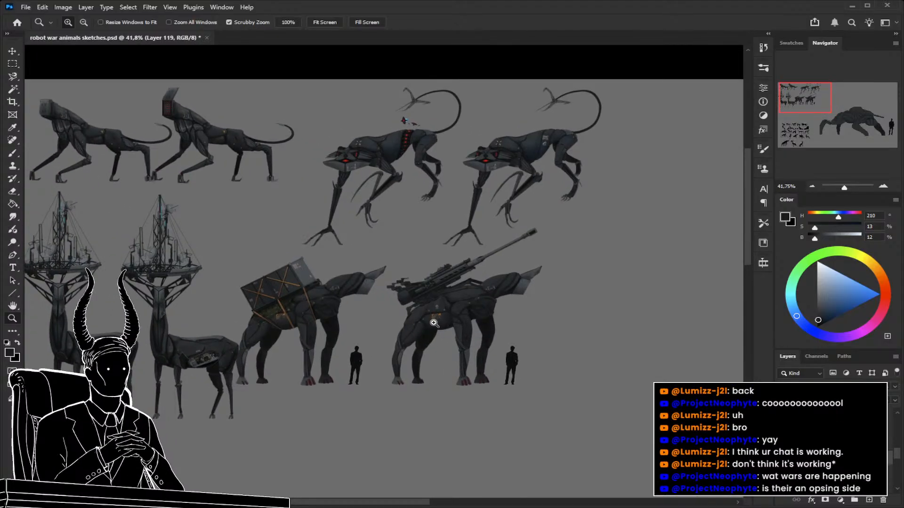
{"action": "left_click_drag", "start_coordinate": [118, 290], "coordinate": [175, 325]}
{"action": "left_click_drag", "start_coordinate": [276, 314], "coordinate": [255, 316]}
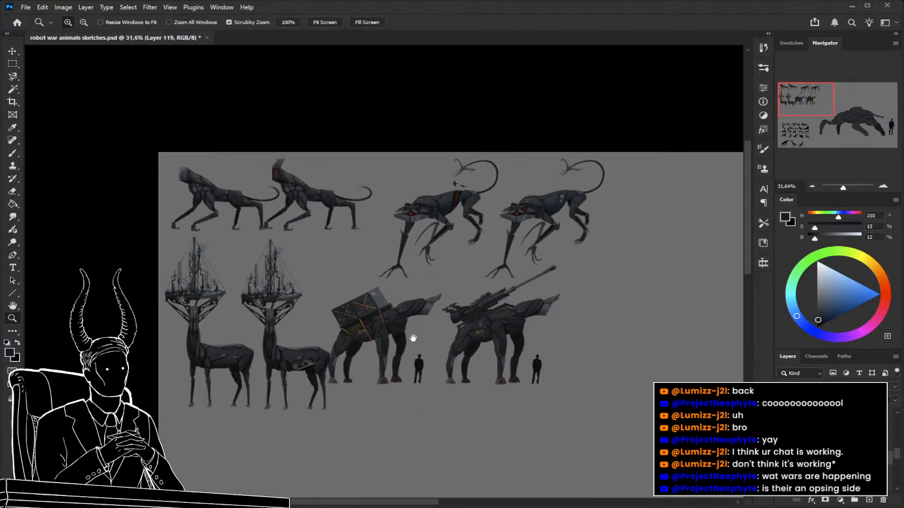
{"action": "left_click_drag", "start_coordinate": [408, 338], "coordinate": [100, 285]}
{"action": "left_click_drag", "start_coordinate": [393, 301], "coordinate": [375, 306]}
{"action": "left_click_drag", "start_coordinate": [396, 337], "coordinate": [298, 276]}
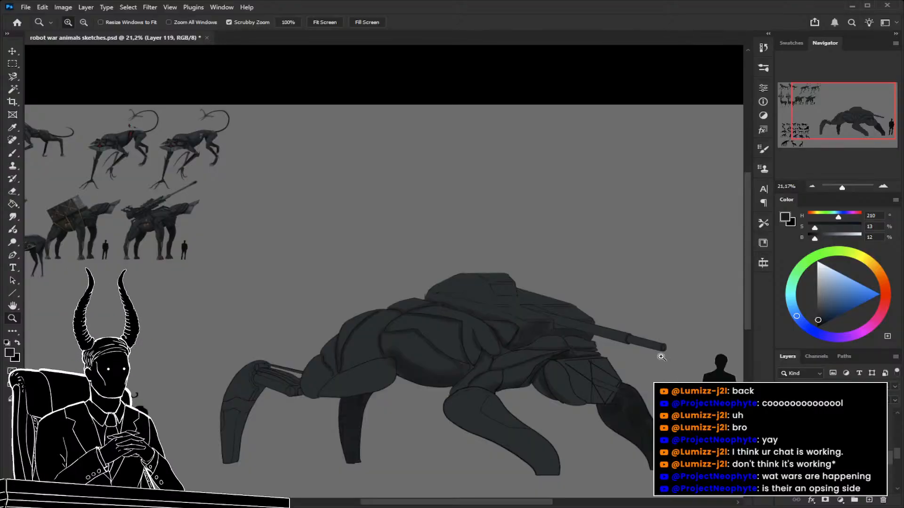
Paste the photo of a four-legged military robot as a reference, examine it closely and remove it.
{"action": "key", "text": "ctrl+v"}
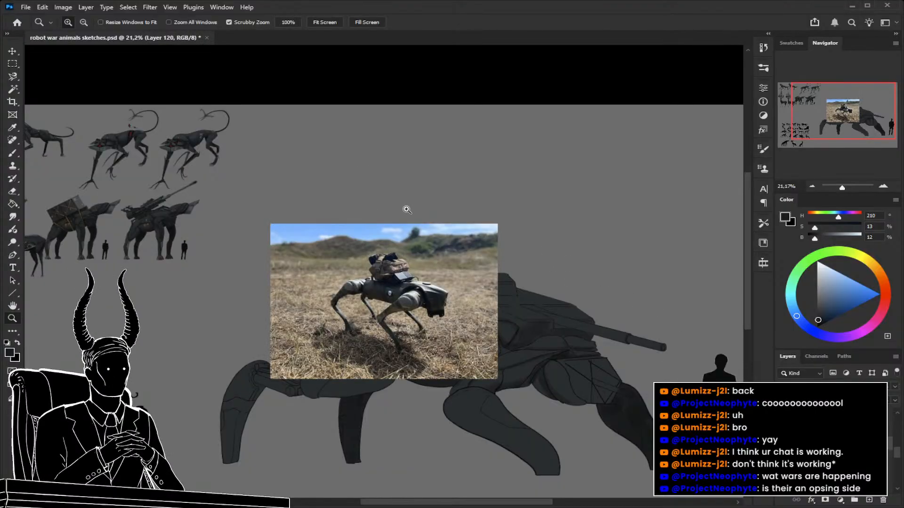
{"action": "left_click_drag", "start_coordinate": [495, 285], "coordinate": [530, 292]}
{"action": "left_click_drag", "start_coordinate": [541, 330], "coordinate": [583, 303]}
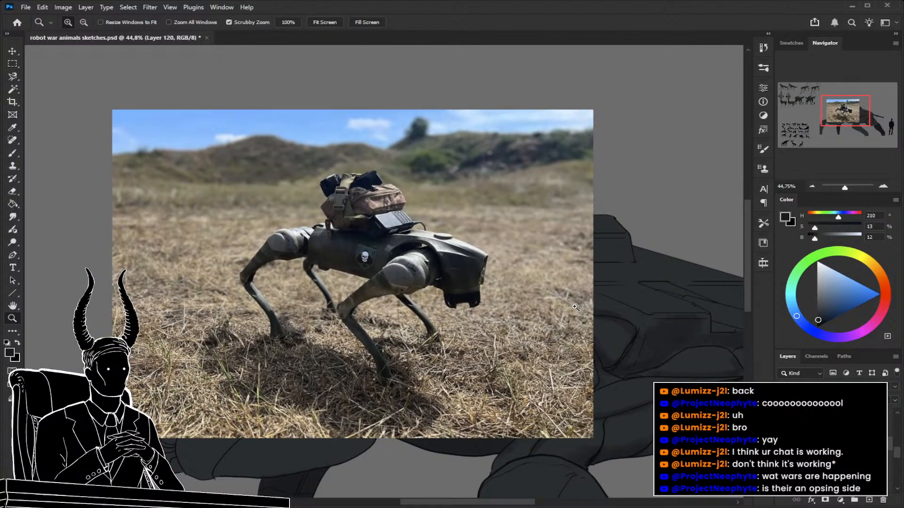
{"action": "left_click_drag", "start_coordinate": [567, 285], "coordinate": [527, 285]}
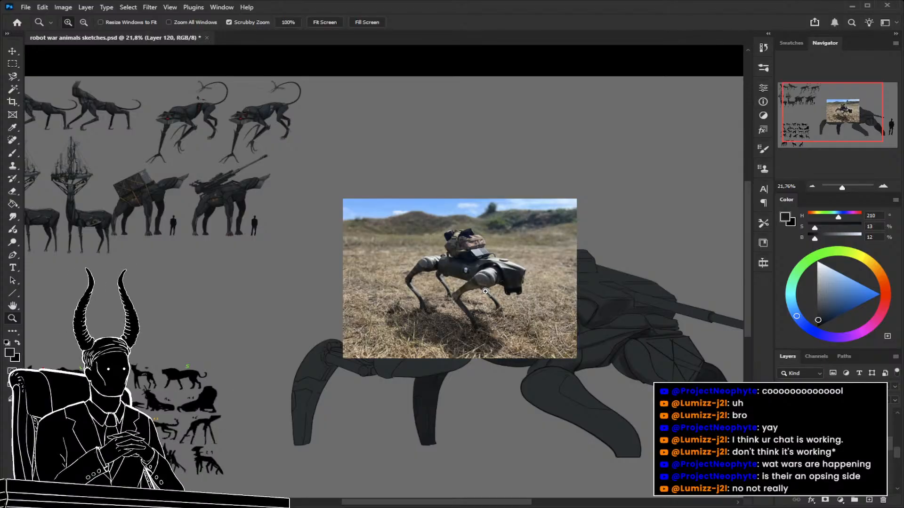
{"action": "left_click_drag", "start_coordinate": [461, 283], "coordinate": [531, 277]}
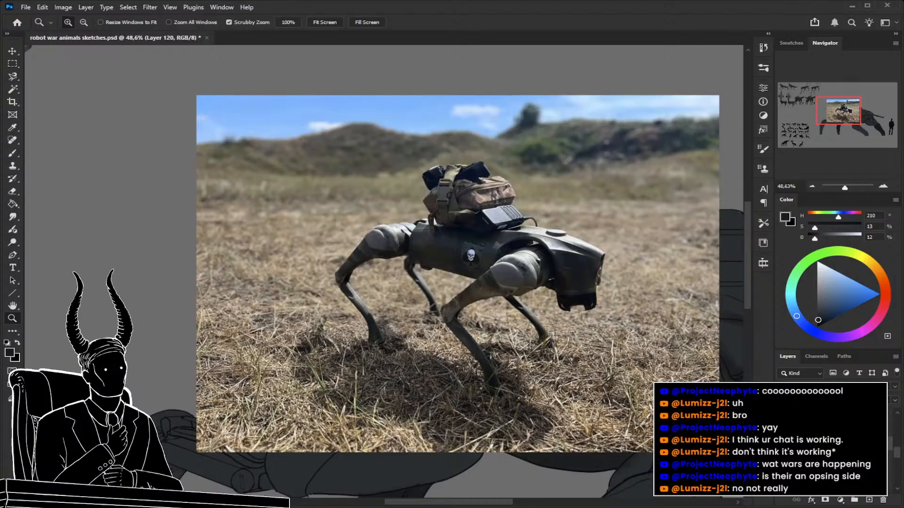
{"action": "left_click", "coordinate": [882, 501]}
{"action": "mouse_move", "coordinate": [451, 298]}
{"action": "left_mouse_down"}
{"action": "mouse_move", "coordinate": [397, 295]}
{"action": "mouse_move", "coordinate": [492, 298]}
{"action": "mouse_move", "coordinate": [524, 337]}
{"action": "mouse_move", "coordinate": [504, 317]}
{"action": "left_mouse_up"}
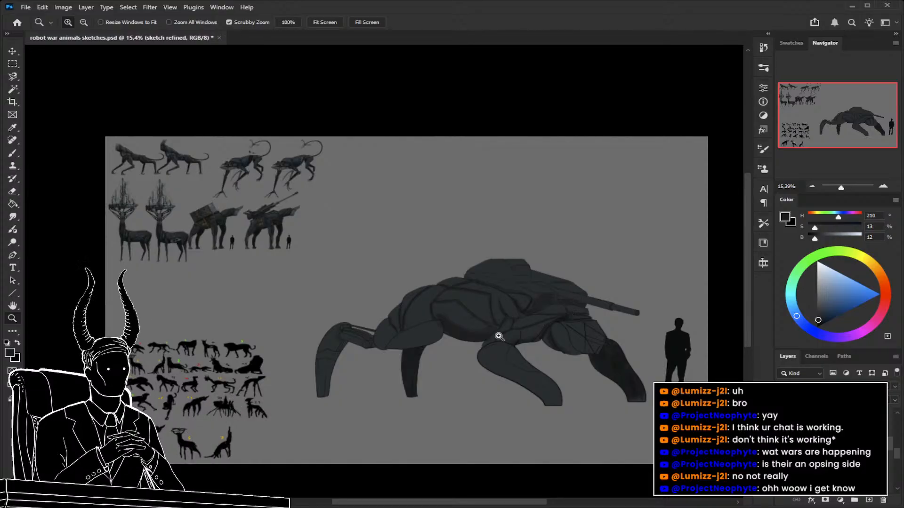
Paste the sheet of military vehicles as a reference, examine it closely and remove it.
{"action": "left_click_drag", "start_coordinate": [368, 279], "coordinate": [451, 323]}
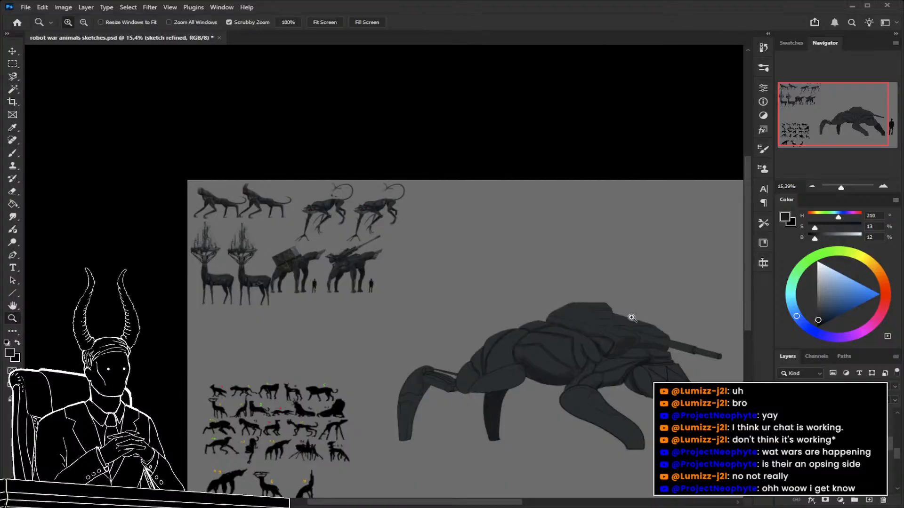
{"action": "key", "text": "ctrl+v"}
{"action": "left_click_drag", "start_coordinate": [484, 333], "coordinate": [555, 348]}
{"action": "left_click_drag", "start_coordinate": [503, 356], "coordinate": [478, 283]}
{"action": "left_click_drag", "start_coordinate": [423, 288], "coordinate": [444, 288]}
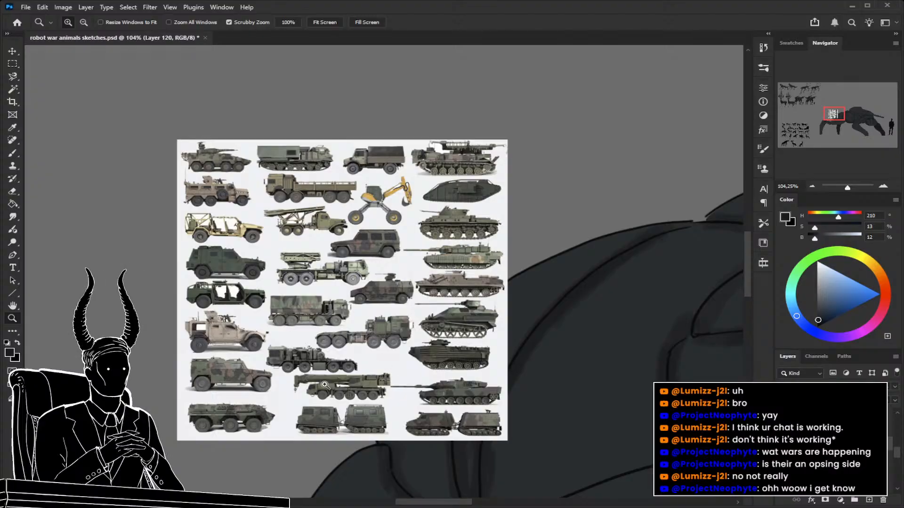
{"action": "key", "text": "Delete"}
{"action": "mouse_move", "coordinate": [432, 253]}
{"action": "left_mouse_down"}
{"action": "mouse_move", "coordinate": [353, 248]}
{"action": "mouse_move", "coordinate": [426, 296]}
{"action": "mouse_move", "coordinate": [335, 296]}
{"action": "left_mouse_up"}
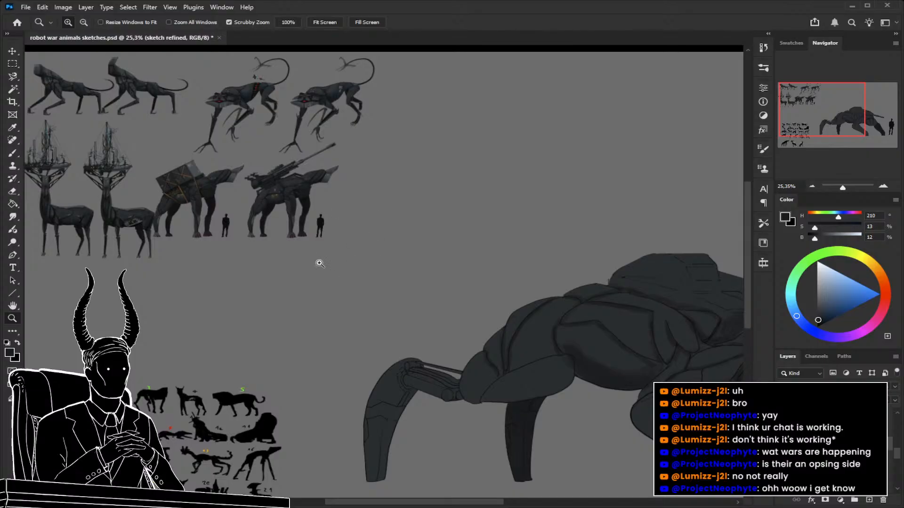
{"action": "mouse_move", "coordinate": [429, 288]}
{"action": "left_mouse_down"}
{"action": "mouse_move", "coordinate": [437, 304]}
{"action": "mouse_move", "coordinate": [419, 256]}
{"action": "left_mouse_up"}
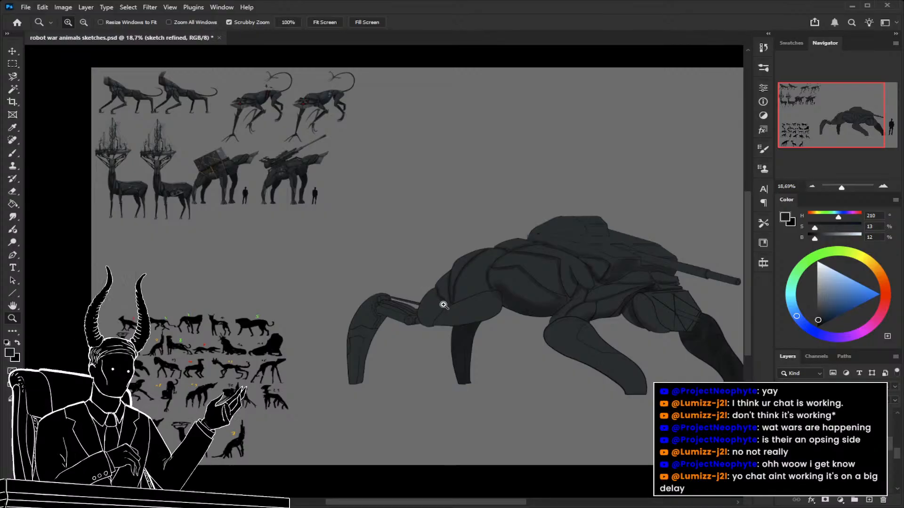
{"action": "left_click_drag", "start_coordinate": [423, 245], "coordinate": [389, 235]}
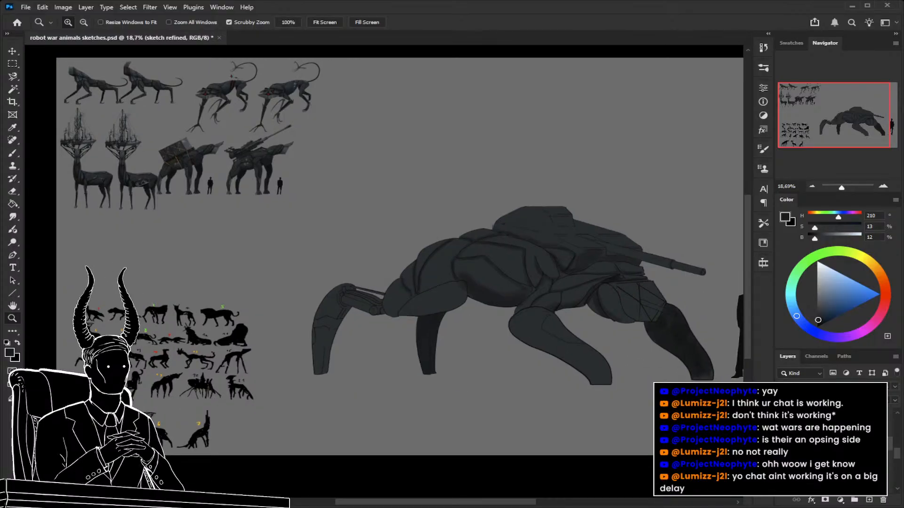
Return to Layer 119 and sample the light blue-grey from the crate-carrying animal's head plate (HSB 200, 10, 34).
{"action": "left_click", "coordinate": [838, 458]}
{"action": "left_click_drag", "start_coordinate": [246, 171], "coordinate": [435, 259]}
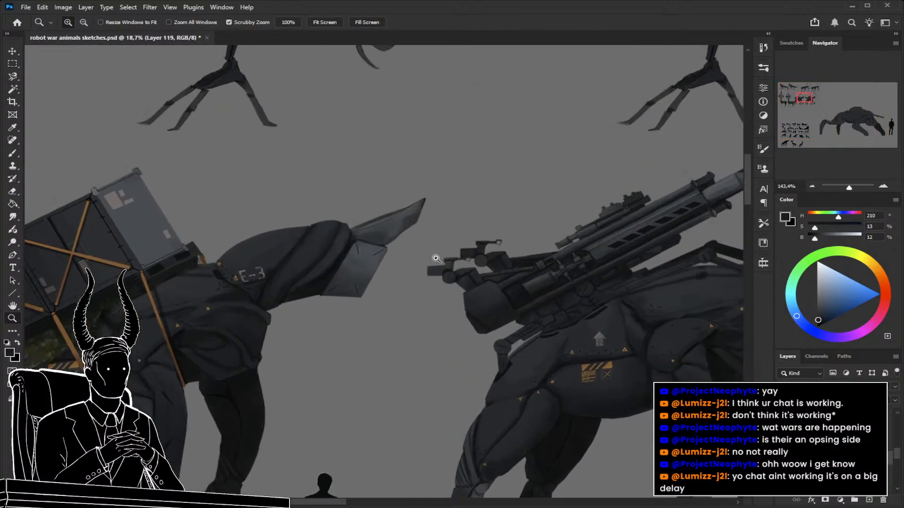
{"action": "left_click", "coordinate": [369, 258], "text": "alt"}
{"action": "left_click_drag", "start_coordinate": [393, 304], "coordinate": [394, 357]}
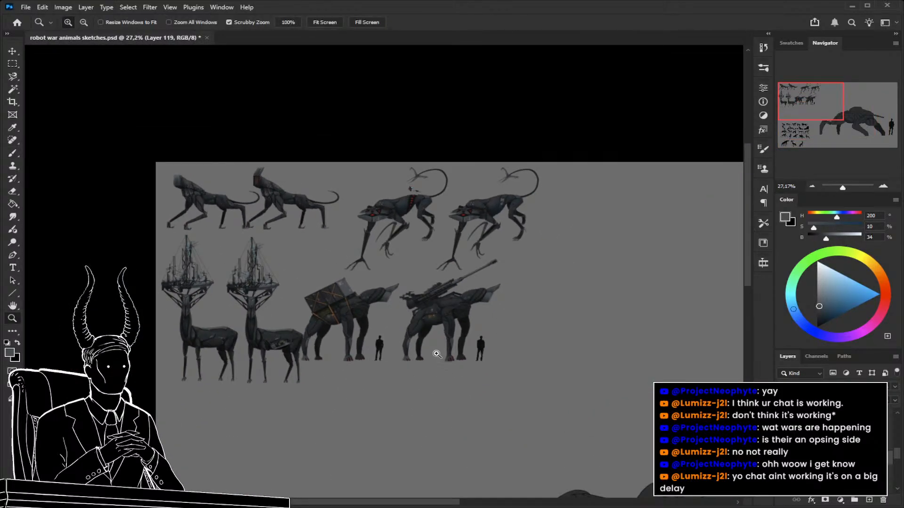
{"action": "left_click_drag", "start_coordinate": [476, 383], "coordinate": [426, 375]}
{"action": "left_click_drag", "start_coordinate": [539, 404], "coordinate": [249, 266]}
{"action": "mouse_move", "coordinate": [429, 299]}
{"action": "left_mouse_down"}
{"action": "mouse_move", "coordinate": [494, 308]}
{"action": "mouse_move", "coordinate": [390, 253]}
{"action": "mouse_move", "coordinate": [403, 236]}
{"action": "mouse_move", "coordinate": [423, 235]}
{"action": "left_mouse_up"}
Paint the angular front plates of the tank animal's head in the light blue-grey, varying the brush between 40 and 90 px.
{"action": "key", "text": "b"}
{"action": "key", "text": "bracketleft"}
{"action": "key", "text": "bracketleft"}
{"action": "key", "text": "bracketleft"}
{"action": "key", "text": "bracketright"}
{"action": "key", "text": "bracketright"}
{"action": "key", "text": "bracketright"}
{"action": "mouse_move", "coordinate": [365, 242]}
{"action": "left_mouse_down"}
{"action": "mouse_move", "coordinate": [445, 234]}
{"action": "mouse_move", "coordinate": [403, 238]}
{"action": "mouse_move", "coordinate": [433, 238]}
{"action": "left_mouse_up"}
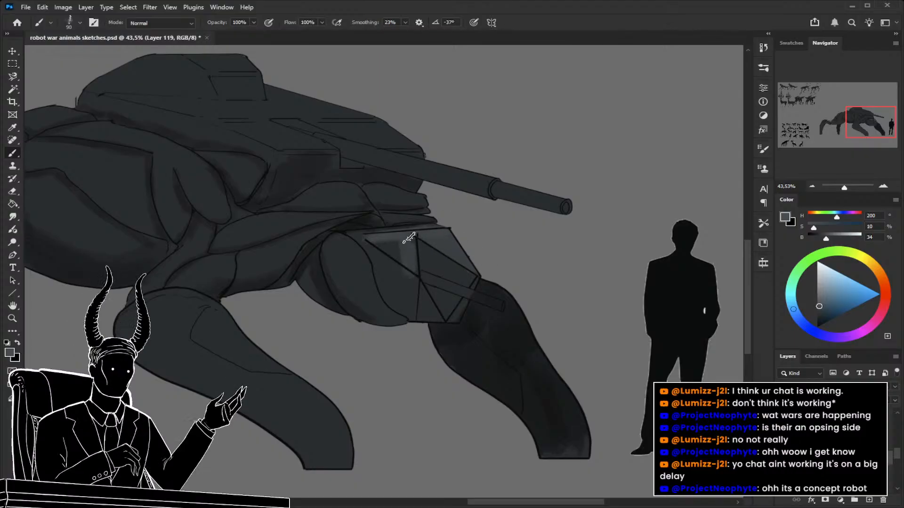
{"action": "mouse_move", "coordinate": [399, 262]}
{"action": "left_mouse_down"}
{"action": "mouse_move", "coordinate": [366, 248]}
{"action": "mouse_move", "coordinate": [394, 299]}
{"action": "left_mouse_up"}
{"action": "mouse_move", "coordinate": [374, 247]}
{"action": "left_mouse_down"}
{"action": "mouse_move", "coordinate": [391, 299]}
{"action": "mouse_move", "coordinate": [413, 312]}
{"action": "mouse_move", "coordinate": [430, 309]}
{"action": "mouse_move", "coordinate": [394, 287]}
{"action": "left_mouse_up"}
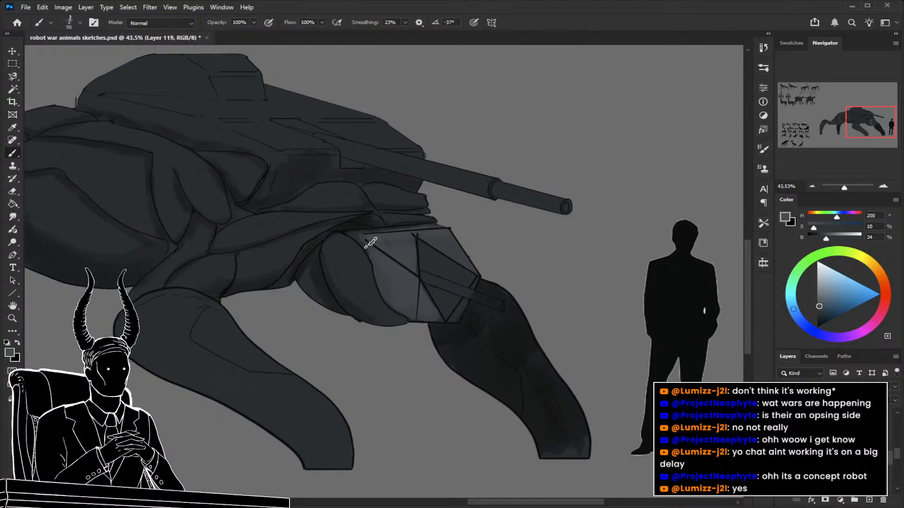
{"action": "left_click_drag", "start_coordinate": [459, 301], "coordinate": [443, 276]}
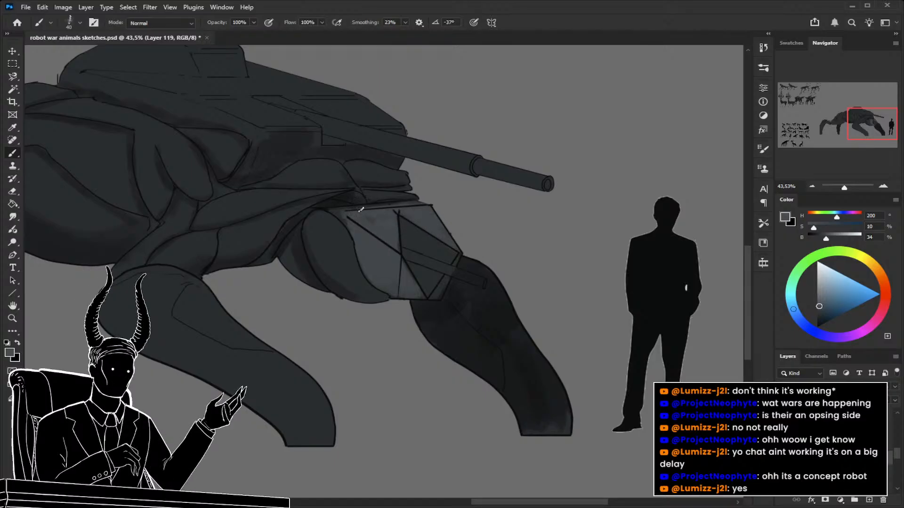
{"action": "key", "text": "bracketright"}
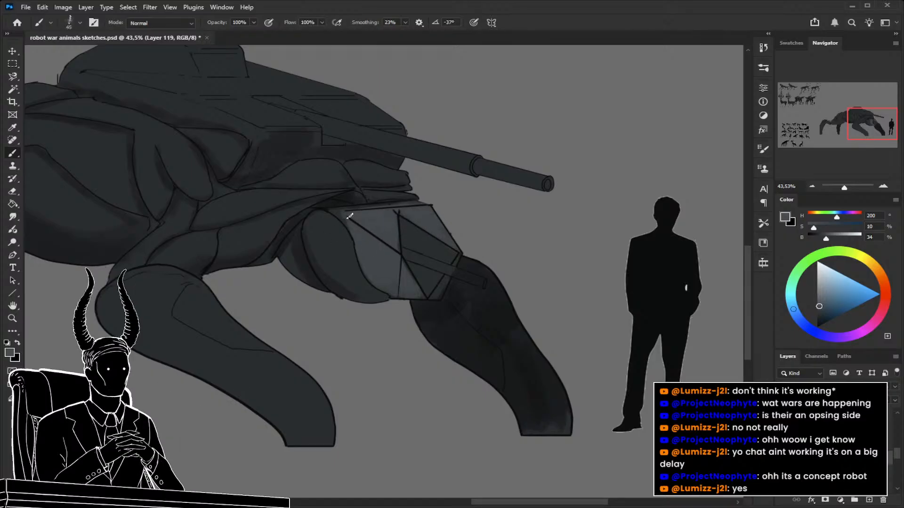
{"action": "key", "text": "bracketleft"}
Fill the triangular opening in the head's front plates with near-black (HSB 200, 12, 5), using a 30 to 60 px brush.
{"action": "left_click_drag", "start_coordinate": [418, 317], "coordinate": [447, 334]}
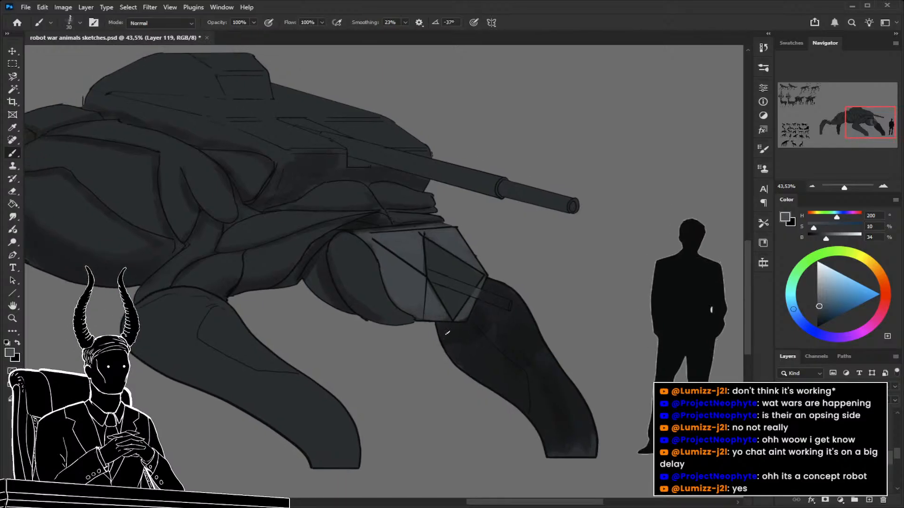
{"action": "left_click", "coordinate": [523, 329], "text": "alt"}
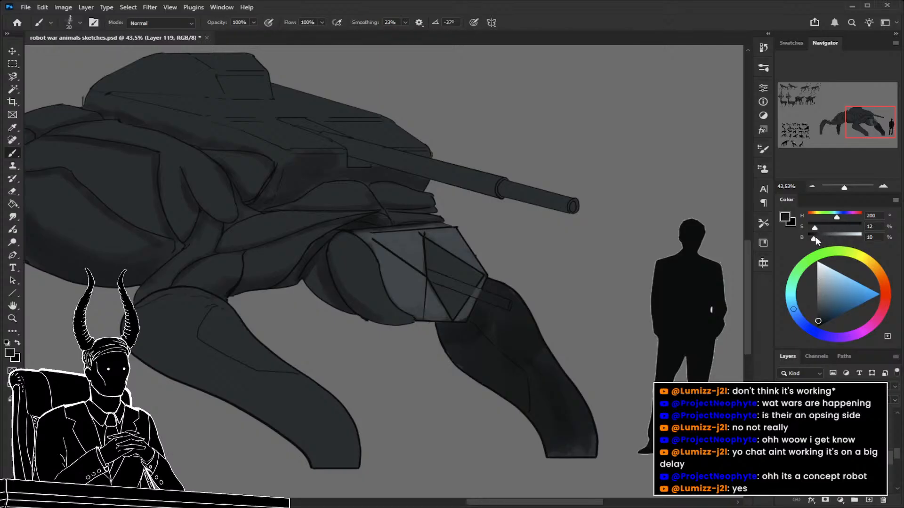
{"action": "left_click_drag", "start_coordinate": [820, 237], "coordinate": [811, 238]}
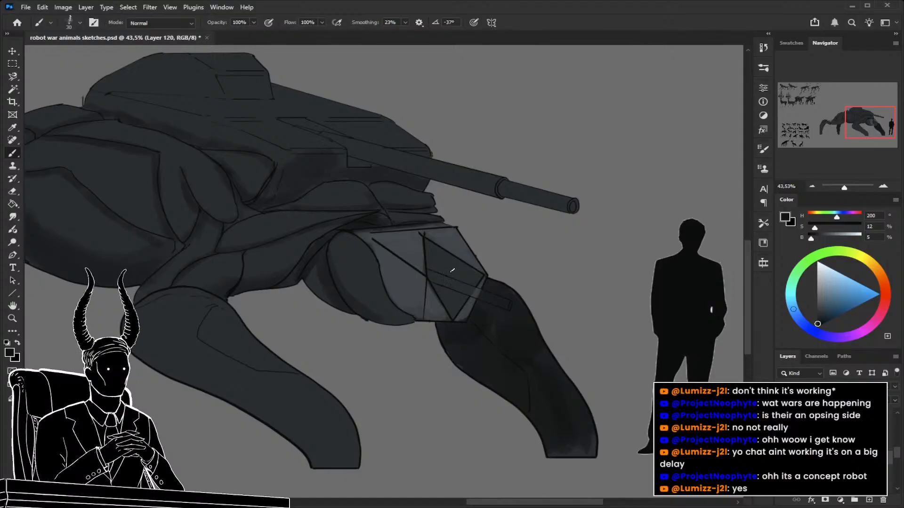
{"action": "key", "text": "alt+bracketleft"}
{"action": "left_click_drag", "start_coordinate": [444, 262], "coordinate": [431, 250]}
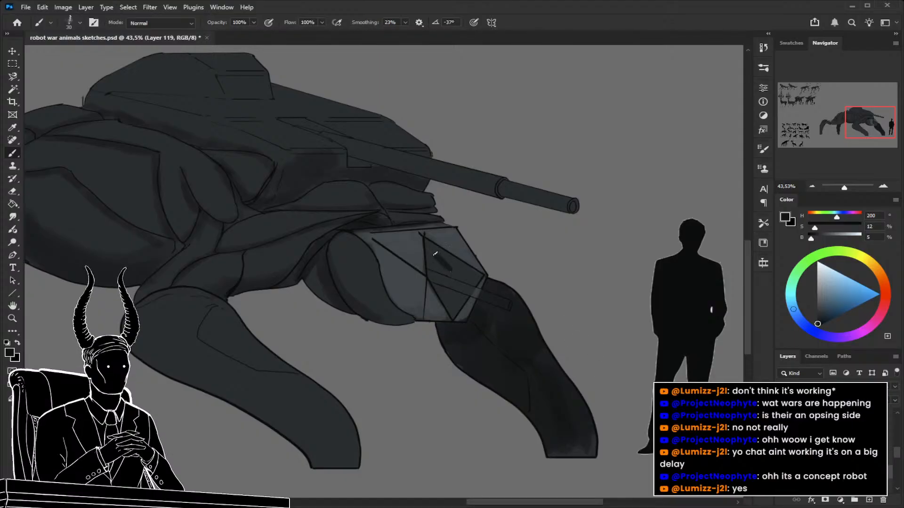
{"action": "key", "text": "bracketright"}
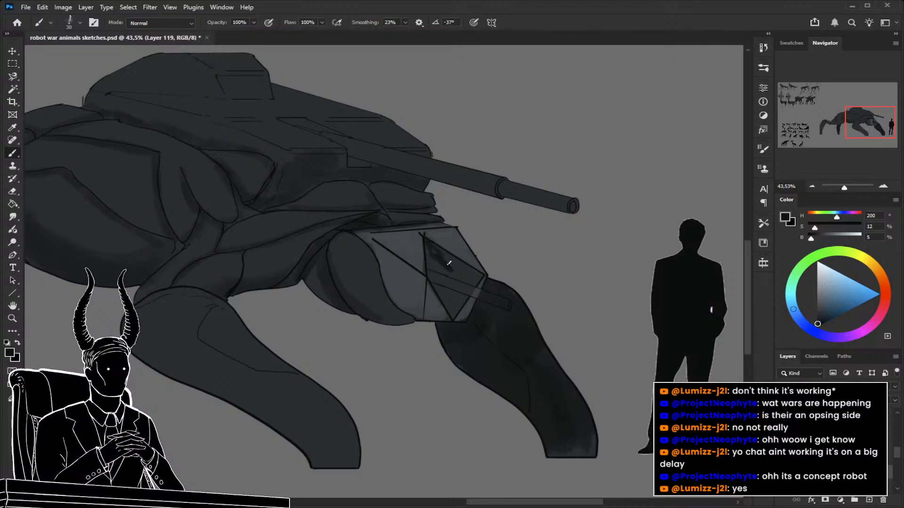
{"action": "key", "text": "bracketright"}
{"action": "key", "text": "bracketright"}
{"action": "key", "text": "bracketright"}
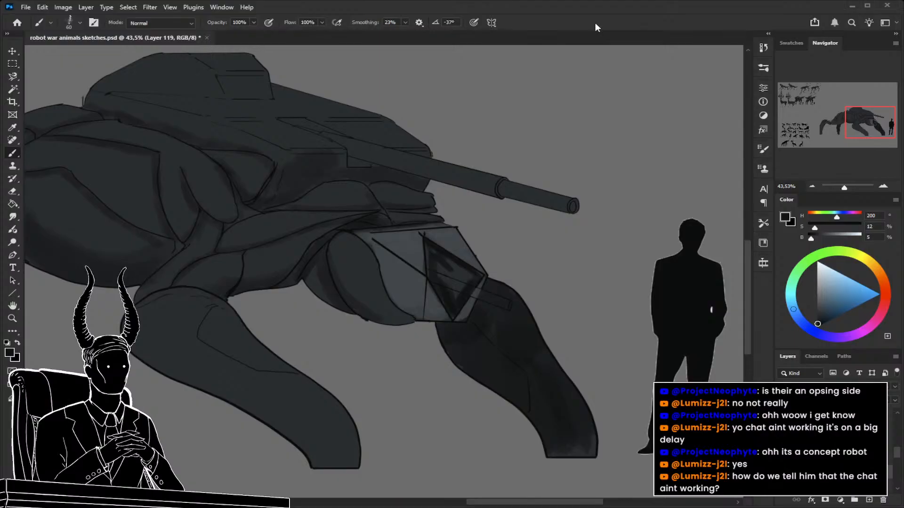
{"action": "mouse_move", "coordinate": [459, 278]}
{"action": "left_mouse_down"}
{"action": "mouse_move", "coordinate": [472, 282]}
{"action": "mouse_move", "coordinate": [456, 308]}
{"action": "mouse_move", "coordinate": [440, 292]}
{"action": "left_mouse_up"}
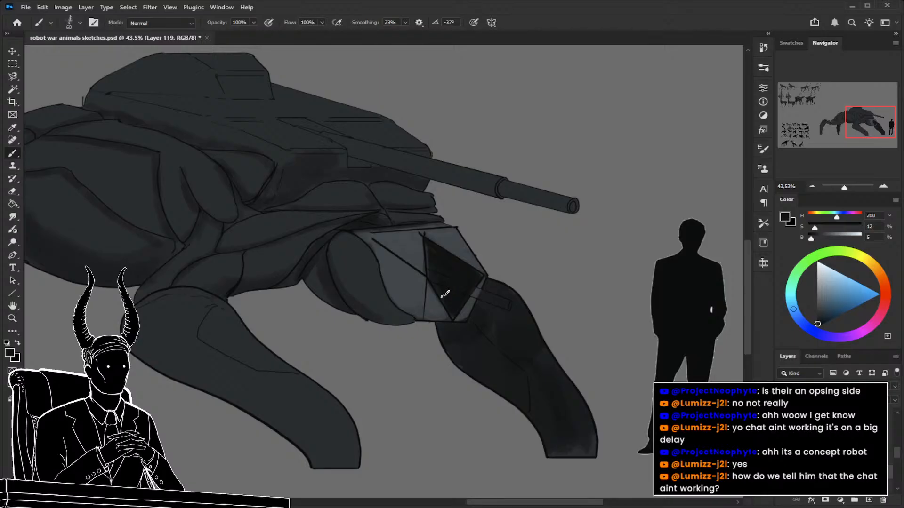
Clean up the edges between the grey head plates and the dark opening with sampled colours and a 35 px brush.
{"action": "key", "text": "["}
{"action": "key", "text": "["}
{"action": "key", "text": "["}
{"action": "key", "text": "["}
{"action": "left_click", "coordinate": [449, 239], "text": "alt"}
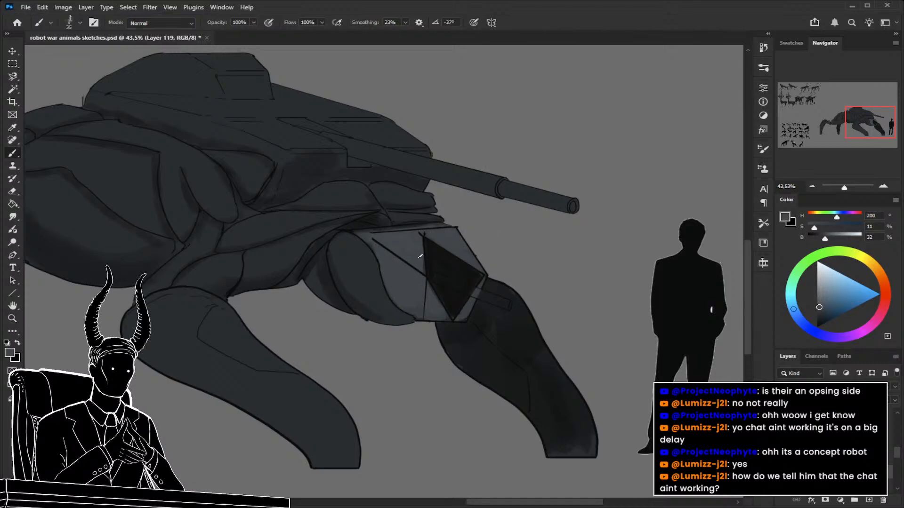
{"action": "left_click", "coordinate": [460, 311], "text": "alt"}
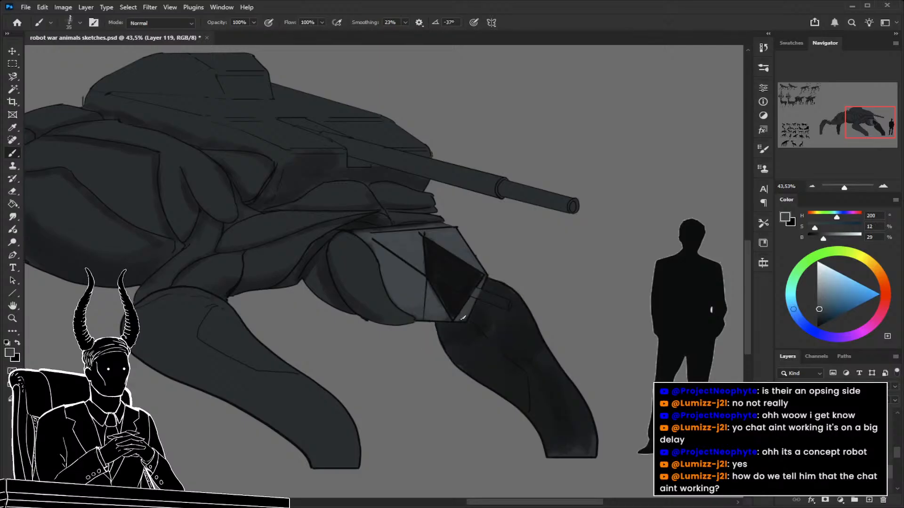
{"action": "left_click_drag", "start_coordinate": [441, 288], "coordinate": [456, 312]}
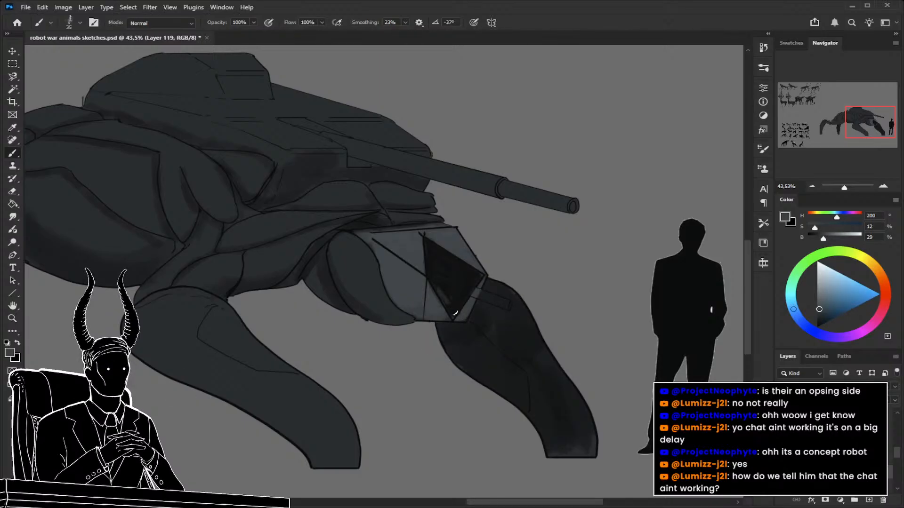
{"action": "left_click", "coordinate": [454, 302], "text": "alt"}
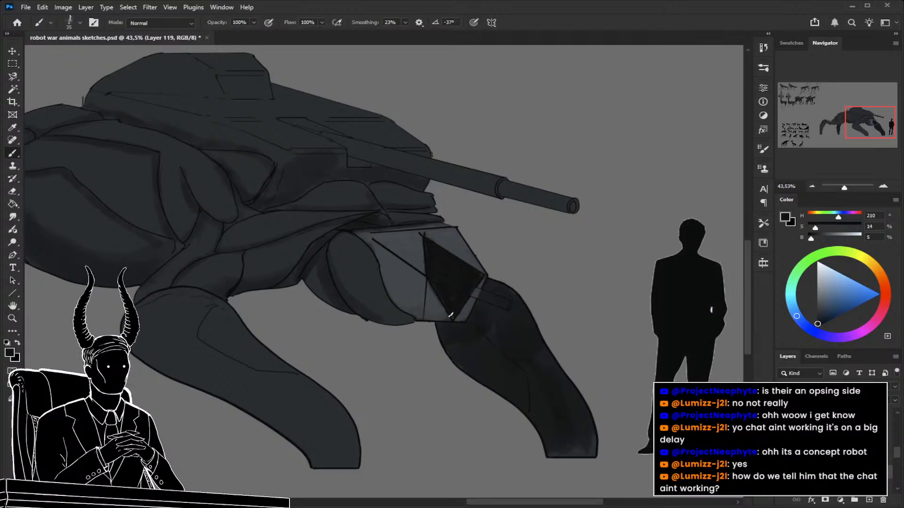
Paint the rod projecting from the head's dark opening in light grey (HSB 200, 11, 33) on a new layer.
{"action": "key", "text": "ctrl+shift+alt+n"}
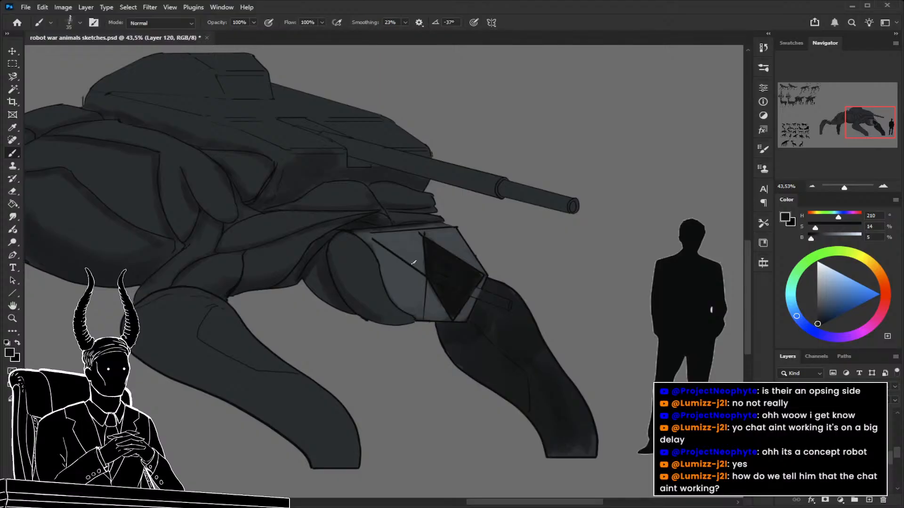
{"action": "left_click", "coordinate": [409, 243], "text": "alt"}
{"action": "left_click_drag", "start_coordinate": [481, 301], "coordinate": [529, 313]}
{"action": "mouse_move", "coordinate": [393, 252]}
{"action": "left_mouse_down"}
{"action": "mouse_move", "coordinate": [469, 279]}
{"action": "mouse_move", "coordinate": [415, 265]}
{"action": "mouse_move", "coordinate": [439, 264]}
{"action": "mouse_move", "coordinate": [476, 288]}
{"action": "mouse_move", "coordinate": [387, 259]}
{"action": "mouse_move", "coordinate": [521, 310]}
{"action": "left_mouse_up"}
{"action": "mouse_move", "coordinate": [457, 285]}
{"action": "left_mouse_down"}
{"action": "mouse_move", "coordinate": [439, 276]}
{"action": "mouse_move", "coordinate": [518, 295]}
{"action": "mouse_move", "coordinate": [521, 306]}
{"action": "mouse_move", "coordinate": [484, 294]}
{"action": "left_mouse_up"}
{"action": "key", "text": "e"}
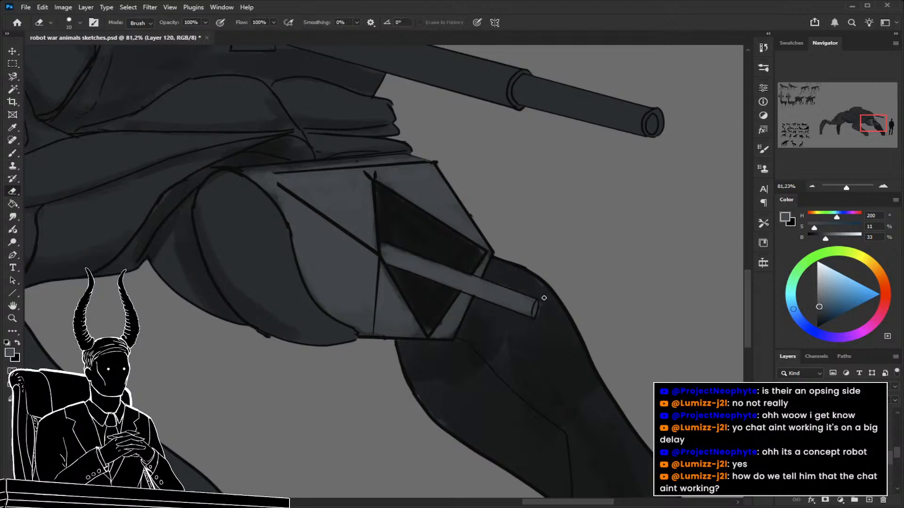
{"action": "key", "text": "z"}
{"action": "mouse_move", "coordinate": [556, 313]}
{"action": "left_mouse_down"}
{"action": "mouse_move", "coordinate": [478, 321]}
{"action": "mouse_move", "coordinate": [532, 344]}
{"action": "left_mouse_up"}
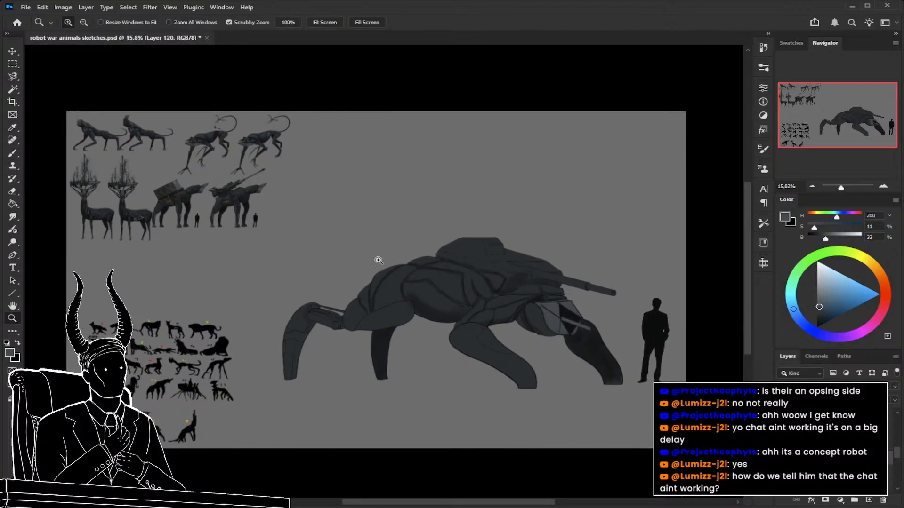
Lighten the upper deck of the tank hull in light grey (HSB 200, 11, 33) with a 400 px brush on the layer below.
{"action": "left_click", "coordinate": [277, 194]}
{"action": "mouse_move", "coordinate": [277, 193]}
{"action": "left_mouse_down"}
{"action": "mouse_move", "coordinate": [239, 197]}
{"action": "mouse_move", "coordinate": [270, 203]}
{"action": "left_mouse_up"}
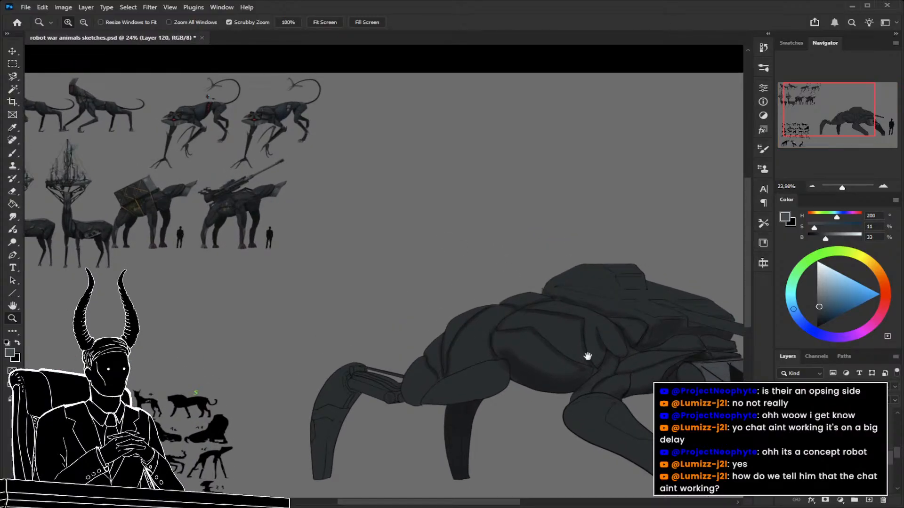
{"action": "left_click_drag", "start_coordinate": [601, 362], "coordinate": [488, 316]}
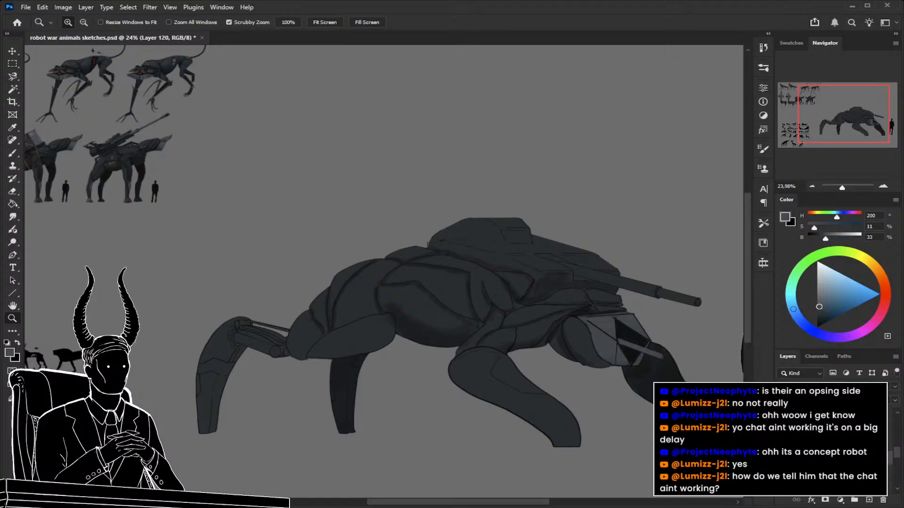
{"action": "key", "text": "alt+bracketleft"}
{"action": "key", "text": "b"}
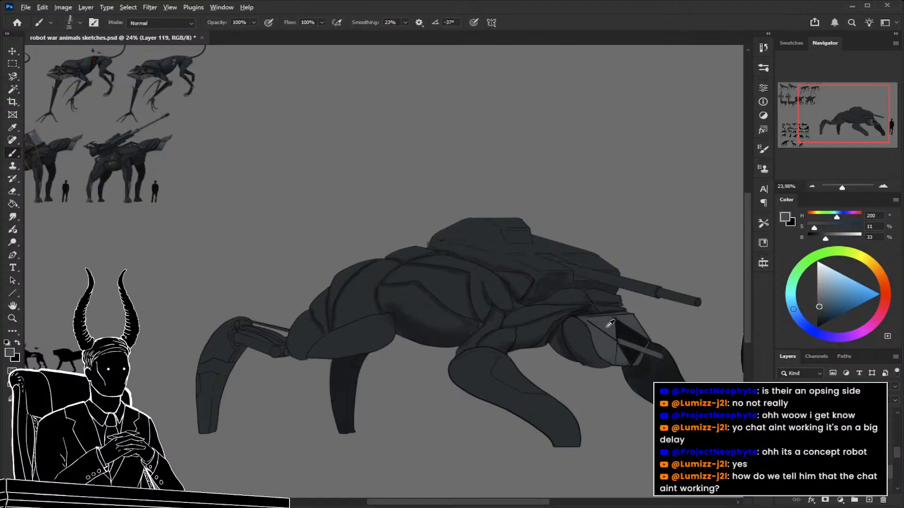
{"action": "mouse_move", "coordinate": [538, 260]}
{"action": "left_mouse_down"}
{"action": "mouse_move", "coordinate": [532, 279]}
{"action": "mouse_move", "coordinate": [571, 294]}
{"action": "mouse_move", "coordinate": [486, 288]}
{"action": "left_mouse_up"}
{"action": "key", "text": "z"}
{"action": "key", "text": "b"}
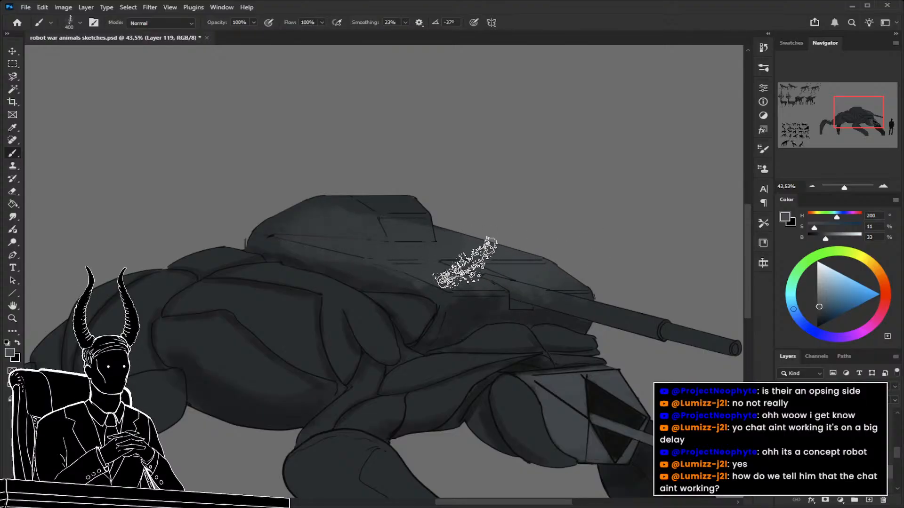
Sample a blue-grey (HSB 197, 13, 22) from the finished animals and lighten the turret's upper surfaces with a 200 px brush.
{"action": "key", "text": "z"}
{"action": "mouse_move", "coordinate": [543, 238]}
{"action": "left_mouse_down"}
{"action": "mouse_move", "coordinate": [437, 233]}
{"action": "mouse_move", "coordinate": [488, 246]}
{"action": "mouse_move", "coordinate": [495, 262]}
{"action": "mouse_move", "coordinate": [464, 255]}
{"action": "left_mouse_up"}
{"action": "mouse_move", "coordinate": [90, 155]}
{"action": "left_mouse_down"}
{"action": "mouse_move", "coordinate": [143, 171]}
{"action": "mouse_move", "coordinate": [149, 183]}
{"action": "left_mouse_up"}
{"action": "mouse_move", "coordinate": [150, 183]}
{"action": "left_mouse_down"}
{"action": "mouse_move", "coordinate": [310, 243]}
{"action": "mouse_move", "coordinate": [239, 237]}
{"action": "left_mouse_up"}
{"action": "key", "text": "b"}
{"action": "left_click", "coordinate": [258, 207], "text": "alt"}
{"action": "key", "text": "z"}
{"action": "mouse_move", "coordinate": [510, 293]}
{"action": "left_mouse_down"}
{"action": "mouse_move", "coordinate": [439, 260]}
{"action": "mouse_move", "coordinate": [452, 262]}
{"action": "left_mouse_up"}
{"action": "key", "text": "b"}
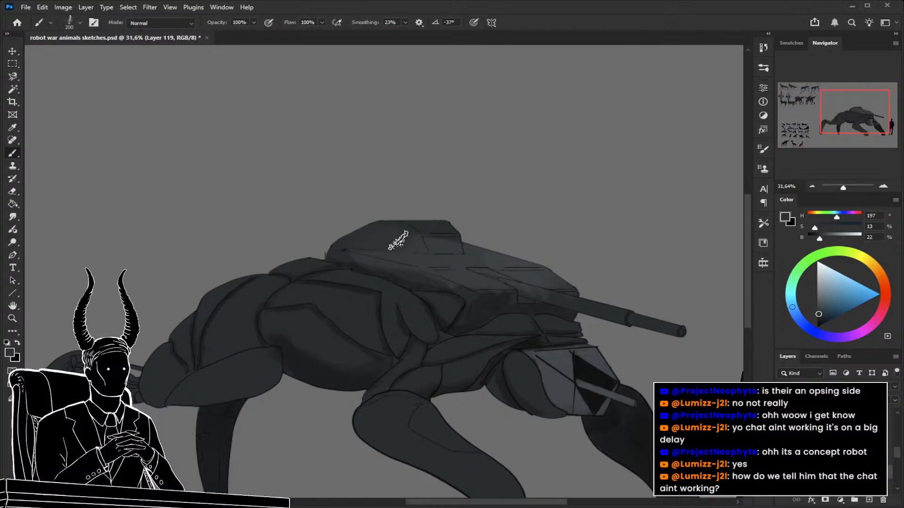
{"action": "left_click", "coordinate": [452, 244], "text": "alt"}
{"action": "left_click", "coordinate": [386, 229], "text": "alt"}
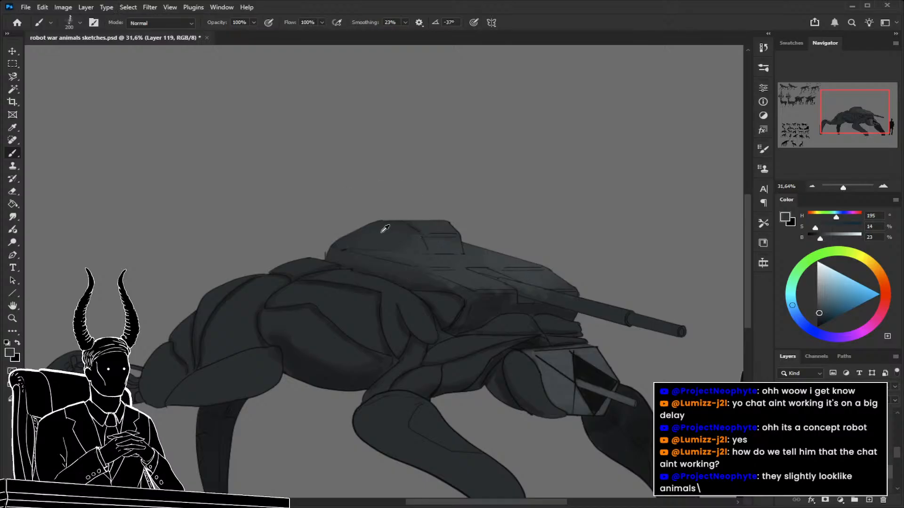
Shade the tank hull's lower side faces in dark blue-grey (HSB 204, 15, 13), going from a 200 to a 90 px brush.
{"action": "left_click", "coordinate": [490, 303], "text": "alt"}
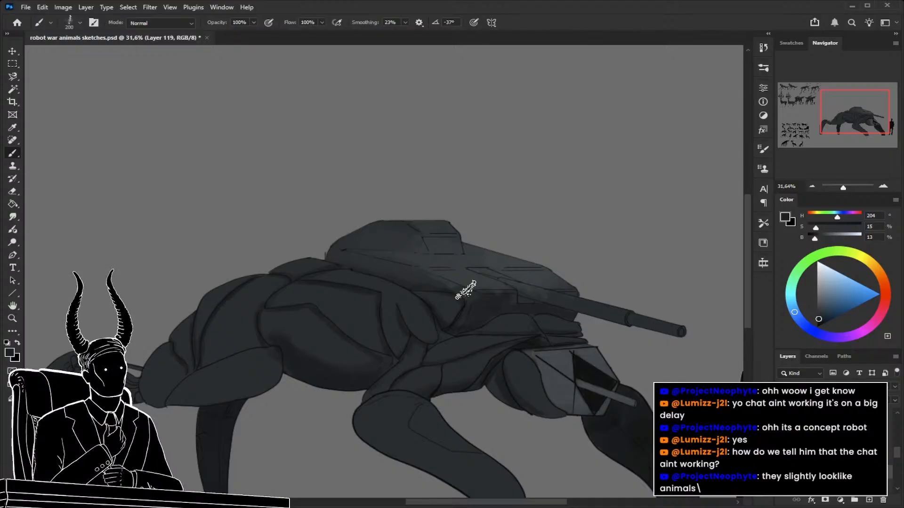
{"action": "key", "text": "z"}
{"action": "mouse_move", "coordinate": [494, 275]}
{"action": "left_mouse_down"}
{"action": "mouse_move", "coordinate": [463, 276]}
{"action": "mouse_move", "coordinate": [496, 268]}
{"action": "mouse_move", "coordinate": [486, 256]}
{"action": "left_mouse_up"}
{"action": "key", "text": "b"}
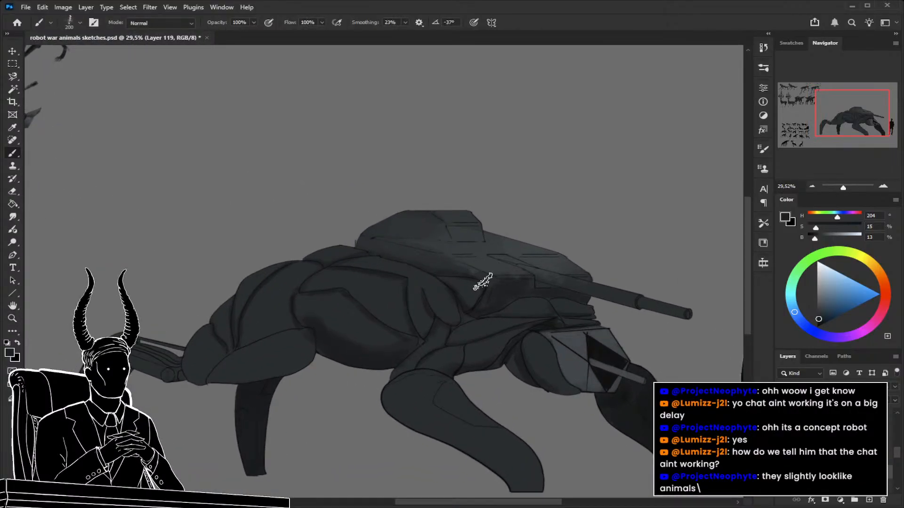
{"action": "key", "text": "bracketleft"}
{"action": "key", "text": "bracketleft"}
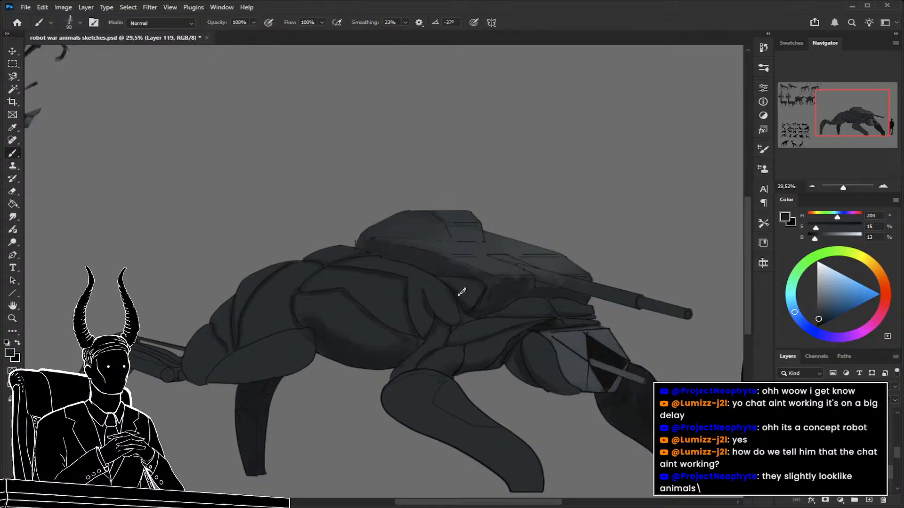
{"action": "left_click_drag", "start_coordinate": [445, 299], "coordinate": [486, 304]}
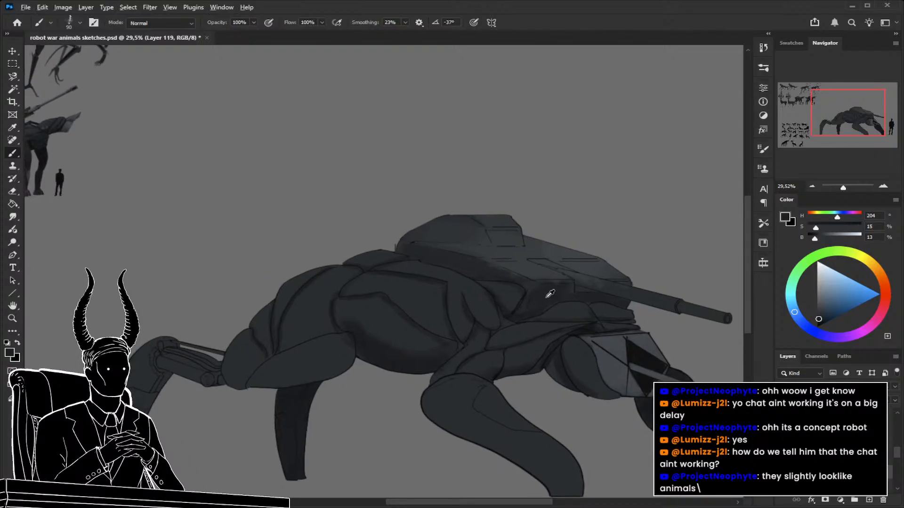
{"action": "left_click", "coordinate": [535, 287], "text": "alt"}
{"action": "mouse_move", "coordinate": [536, 292]}
{"action": "left_mouse_down"}
{"action": "mouse_move", "coordinate": [525, 277]}
{"action": "mouse_move", "coordinate": [476, 260]}
{"action": "left_mouse_up"}
Paint the recess at the gun barrel's base with near-black (HSB 210, 13, 6) on Layer 120, using a fine brush of about 20 px.
{"action": "key", "text": "z"}
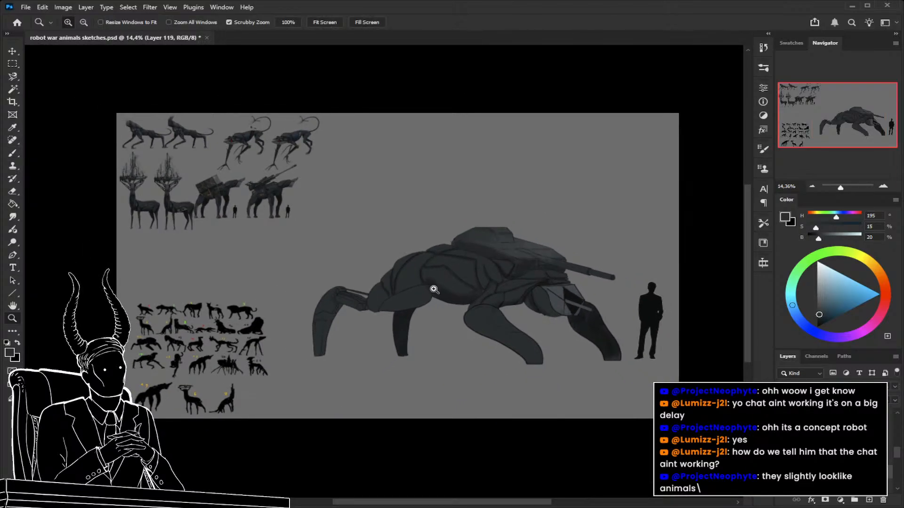
{"action": "left_click", "coordinate": [456, 325]}
{"action": "left_click_drag", "start_coordinate": [464, 340], "coordinate": [567, 394]}
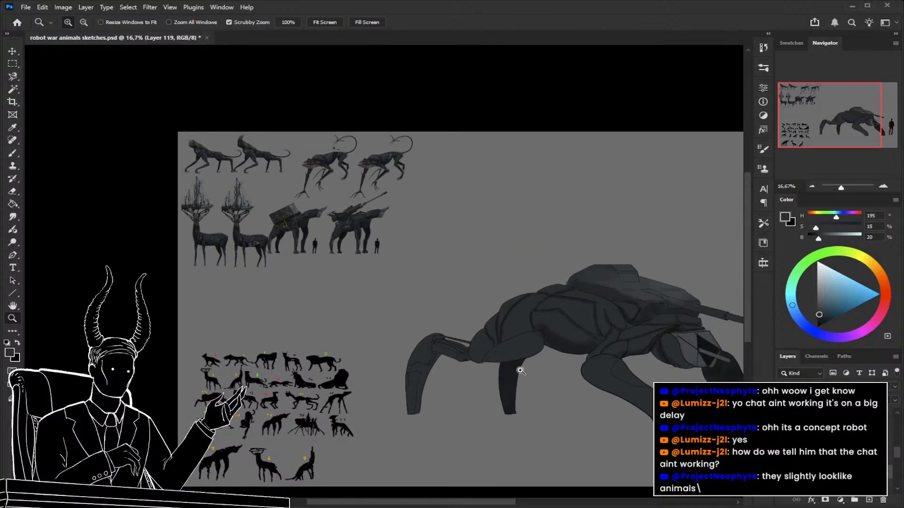
{"action": "left_click_drag", "start_coordinate": [596, 343], "coordinate": [494, 330]}
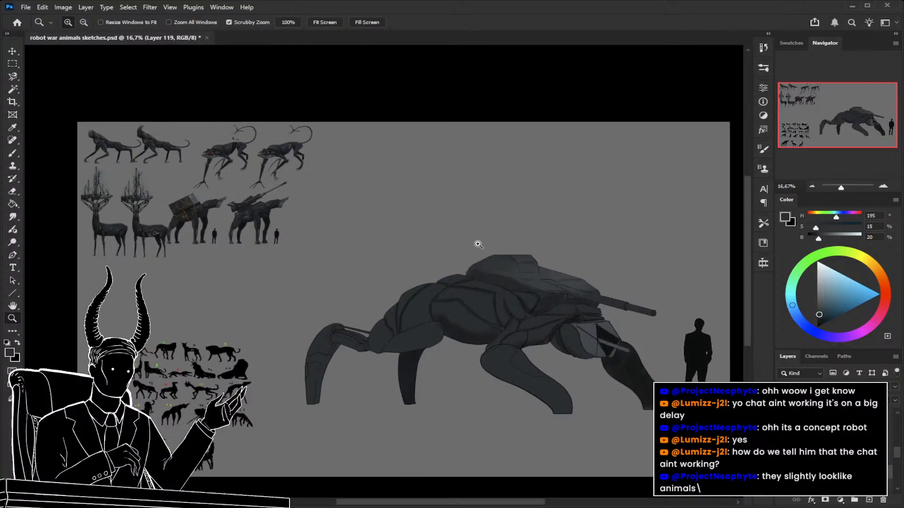
{"action": "left_click_drag", "start_coordinate": [541, 282], "coordinate": [548, 325]}
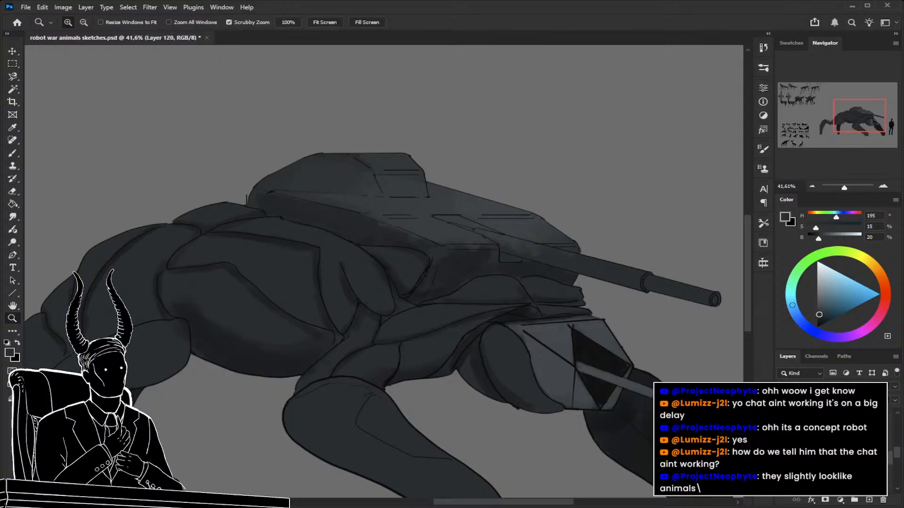
{"action": "key", "text": "b"}
{"action": "left_click", "coordinate": [588, 352], "text": "alt"}
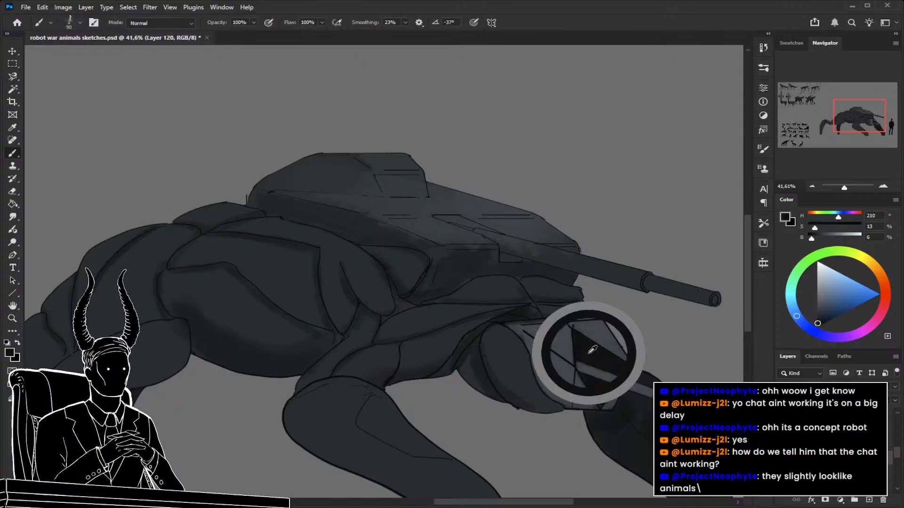
{"action": "key", "text": "z"}
{"action": "left_click_drag", "start_coordinate": [495, 242], "coordinate": [512, 246]}
{"action": "left_click_drag", "start_coordinate": [451, 206], "coordinate": [478, 228]}
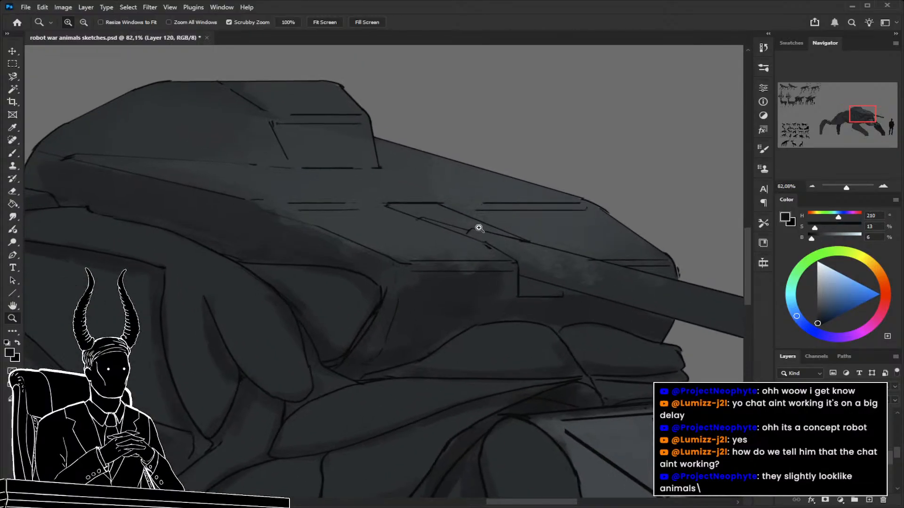
{"action": "key", "text": "b"}
{"action": "key", "text": "bracketleft"}
{"action": "key", "text": "bracketleft"}
{"action": "key", "text": "bracketleft"}
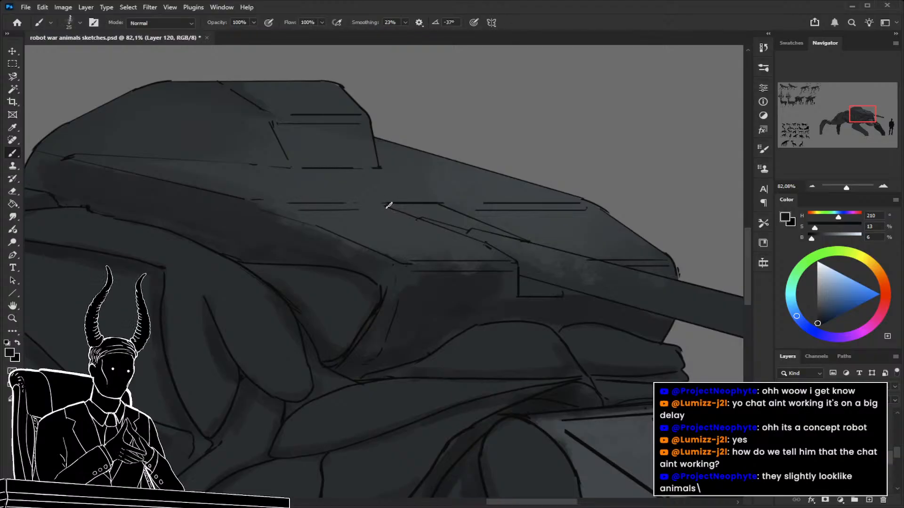
{"action": "mouse_move", "coordinate": [389, 206]}
{"action": "left_mouse_down"}
{"action": "mouse_move", "coordinate": [441, 208]}
{"action": "mouse_move", "coordinate": [466, 224]}
{"action": "left_mouse_up"}
{"action": "key", "text": "bracketleft"}
{"action": "key", "text": "bracketleft"}
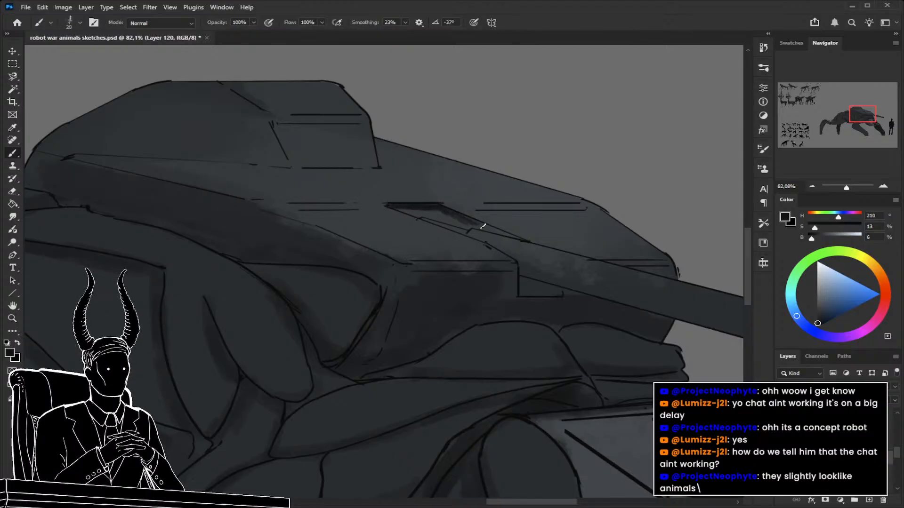
{"action": "key", "text": "l"}
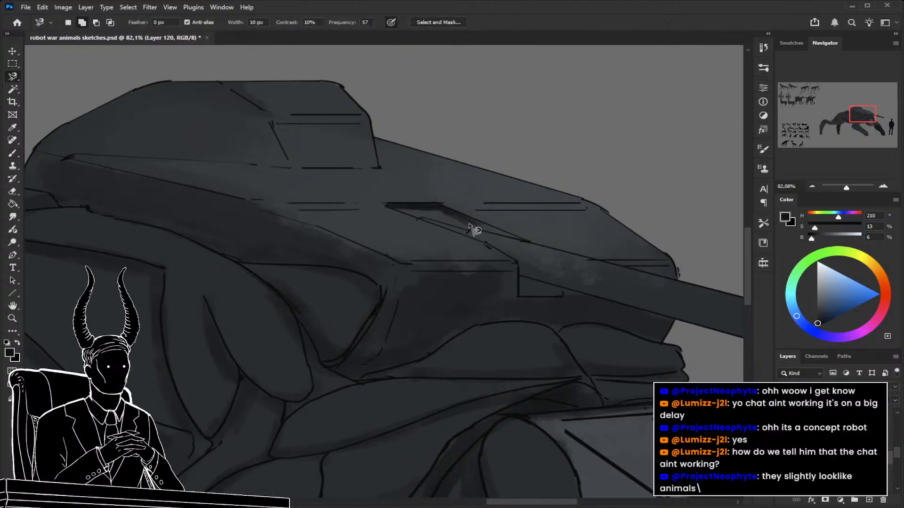
{"action": "left_click", "coordinate": [440, 203]}
{"action": "key", "text": "Escape"}
{"action": "left_click", "coordinate": [314, 209], "text": "ctrl"}
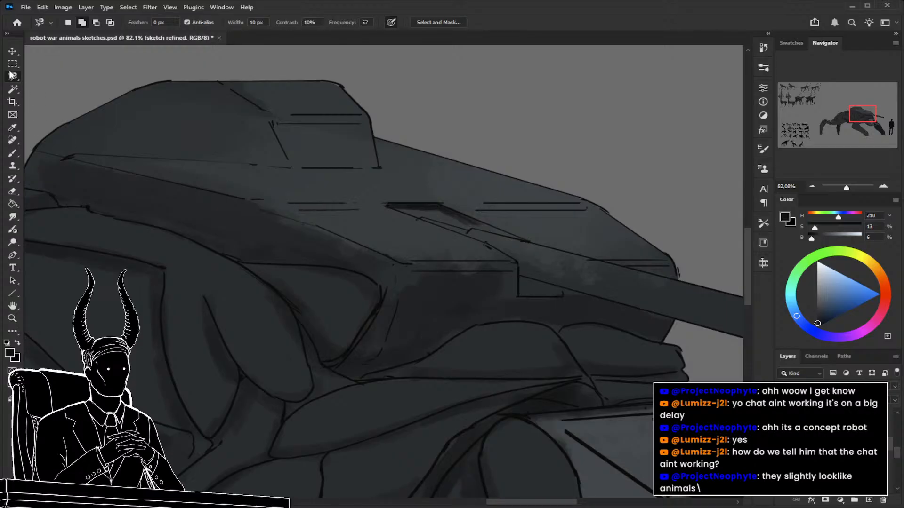
Outline the angular slot above the gun barrel's base with a Polygonal Lasso selection on Layer 120.
{"action": "left_click", "coordinate": [48, 97]}
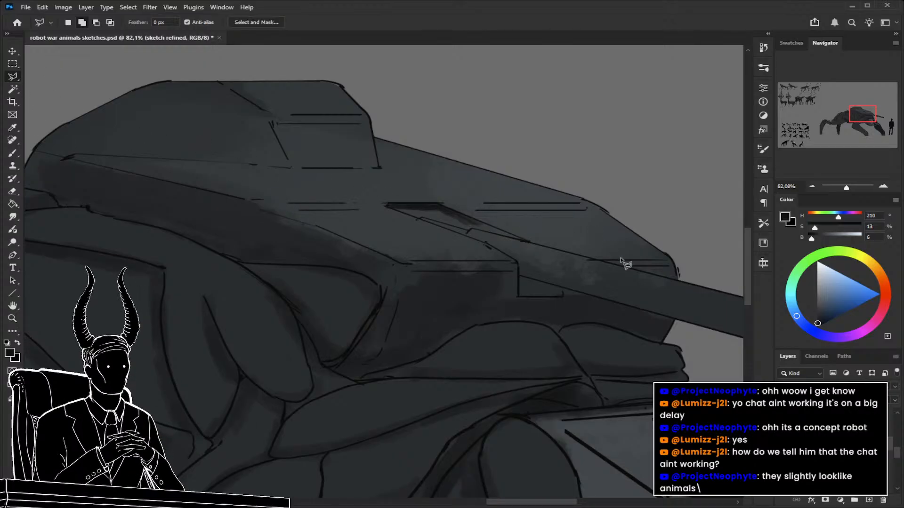
{"action": "left_click", "coordinate": [451, 218], "text": "ctrl"}
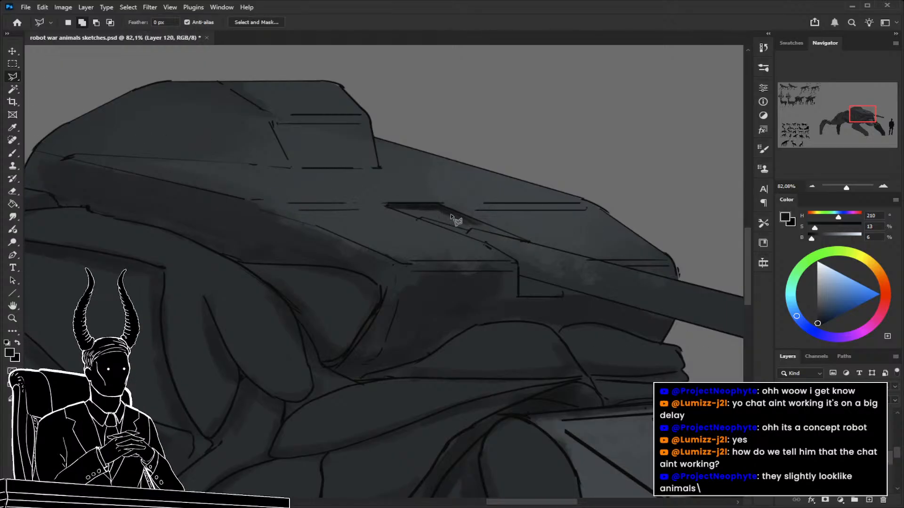
{"action": "left_click", "coordinate": [388, 203]}
{"action": "left_click", "coordinate": [440, 203]}
{"action": "left_click", "coordinate": [530, 241]}
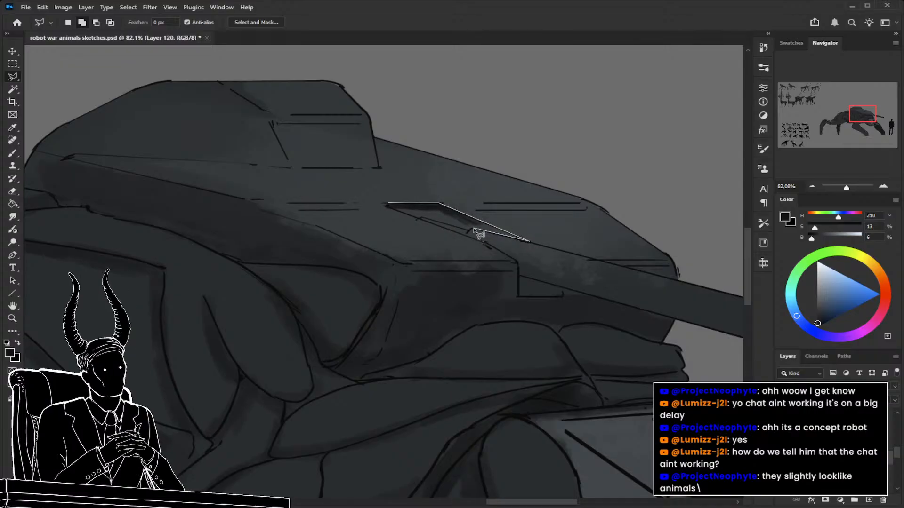
{"action": "left_click", "coordinate": [470, 230]}
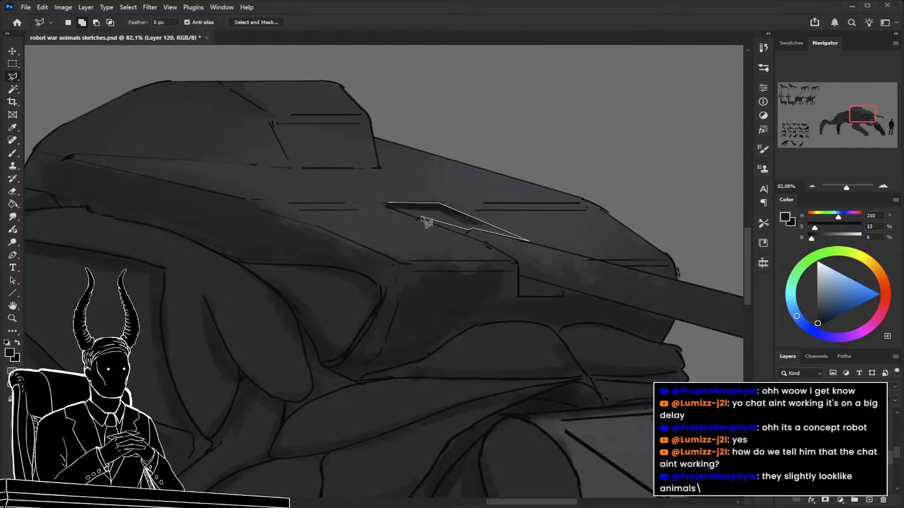
{"action": "left_click", "coordinate": [421, 219]}
{"action": "left_click", "coordinate": [388, 205]}
Add the notch under the gun barrel's base to the selection, fill both recesses with near-black (HSB 210, 13, 6), and deselect.
{"action": "left_click", "coordinate": [519, 276]}
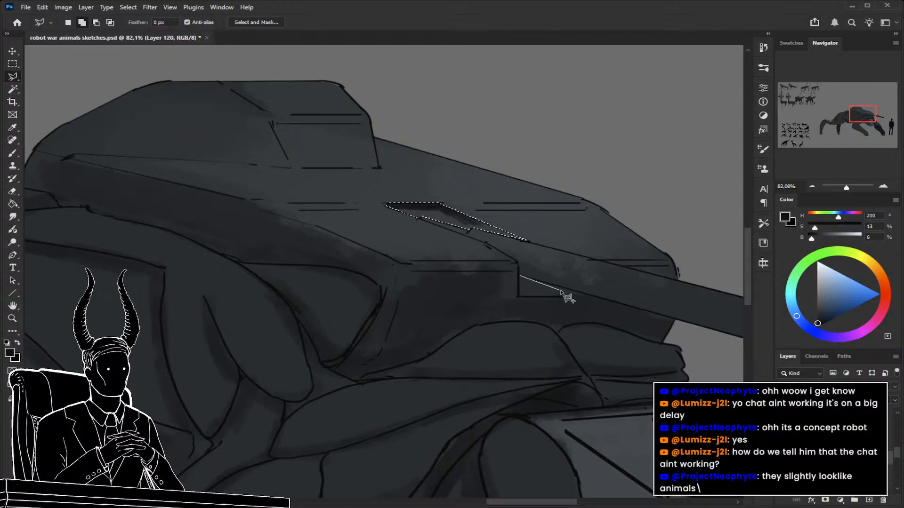
{"action": "left_click", "coordinate": [563, 286]}
{"action": "left_click", "coordinate": [562, 296]}
{"action": "left_click", "coordinate": [519, 296]}
{"action": "left_click", "coordinate": [520, 278]}
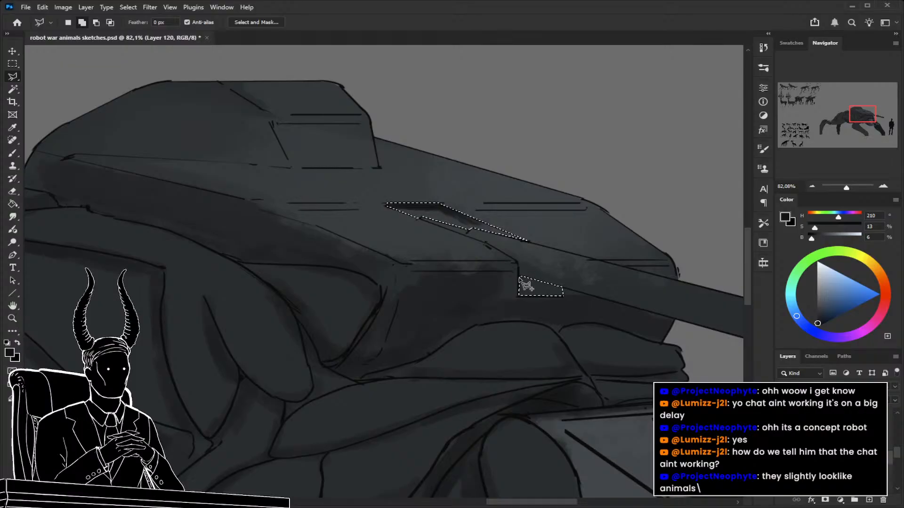
{"action": "key", "text": "alt+BackSpace"}
{"action": "key", "text": "ctrl+d"}
Sample a neutral grey (HSB 192, 7, 29) from the finished animals and paint the rear leg's thick piston with a 150 px brush on Layer 119.
{"action": "key", "text": "z"}
{"action": "left_click_drag", "start_coordinate": [505, 274], "coordinate": [559, 305]}
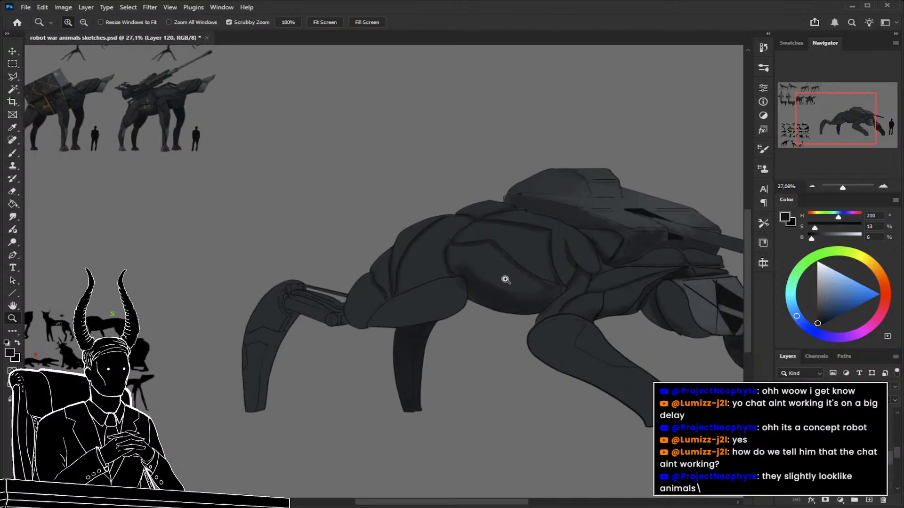
{"action": "left_click_drag", "start_coordinate": [377, 347], "coordinate": [544, 398]}
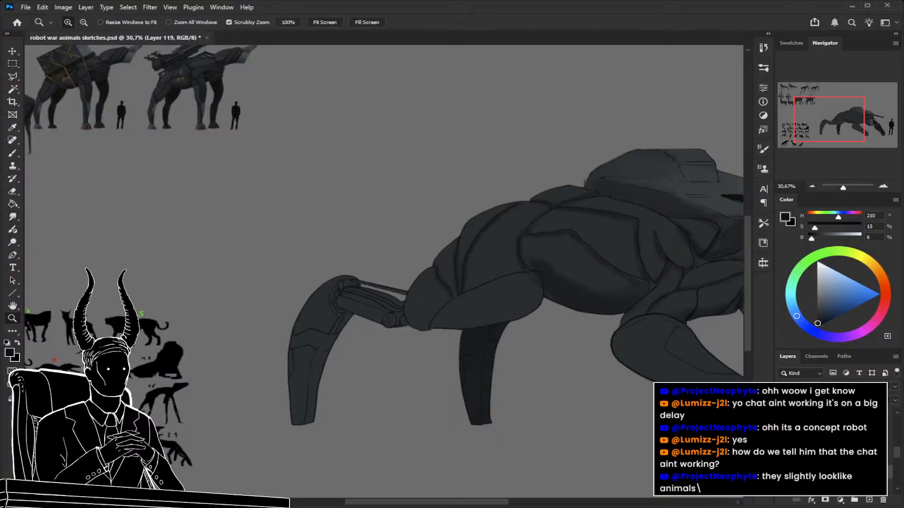
{"action": "left_click_drag", "start_coordinate": [622, 400], "coordinate": [517, 395]}
{"action": "mouse_move", "coordinate": [187, 236]}
{"action": "left_mouse_down"}
{"action": "mouse_move", "coordinate": [284, 272]}
{"action": "mouse_move", "coordinate": [210, 284]}
{"action": "left_mouse_up"}
{"action": "key", "text": "b"}
{"action": "left_click", "coordinate": [283, 272], "text": "alt"}
{"action": "key", "text": "z"}
{"action": "left_click_drag", "start_coordinate": [430, 345], "coordinate": [353, 307]}
{"action": "left_click_drag", "start_coordinate": [406, 338], "coordinate": [474, 346]}
{"action": "key", "text": "b"}
{"action": "key", "text": "bracketright"}
{"action": "key", "text": "bracketright"}
{"action": "key", "text": "bracketright"}
{"action": "key", "text": "bracketright"}
{"action": "key", "text": "bracketright"}
{"action": "key", "text": "bracketright"}
{"action": "key", "text": "bracketright"}
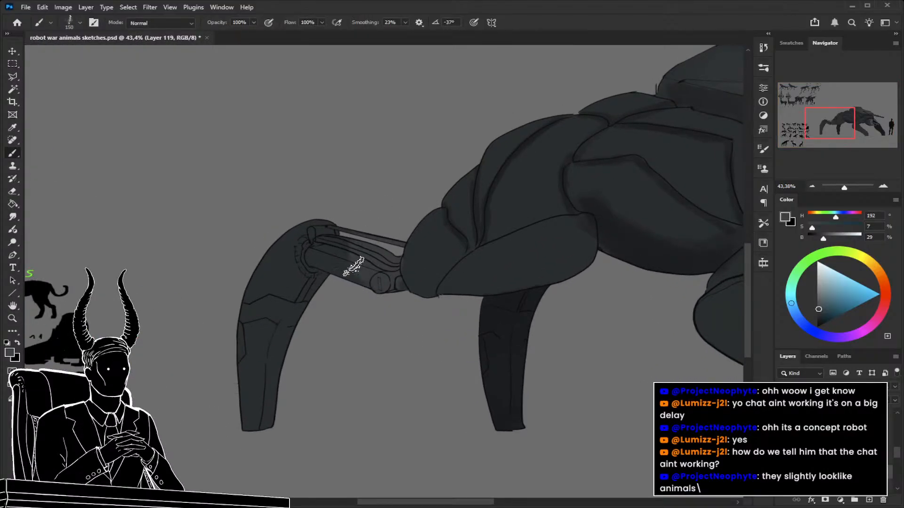
Even out the grey on the rear leg's thick piston toward both ends, varying the brush between 60 and 125 px.
{"action": "key", "text": "bracketleft"}
{"action": "key", "text": "bracketleft"}
{"action": "key", "text": "bracketleft"}
{"action": "key", "text": "bracketleft"}
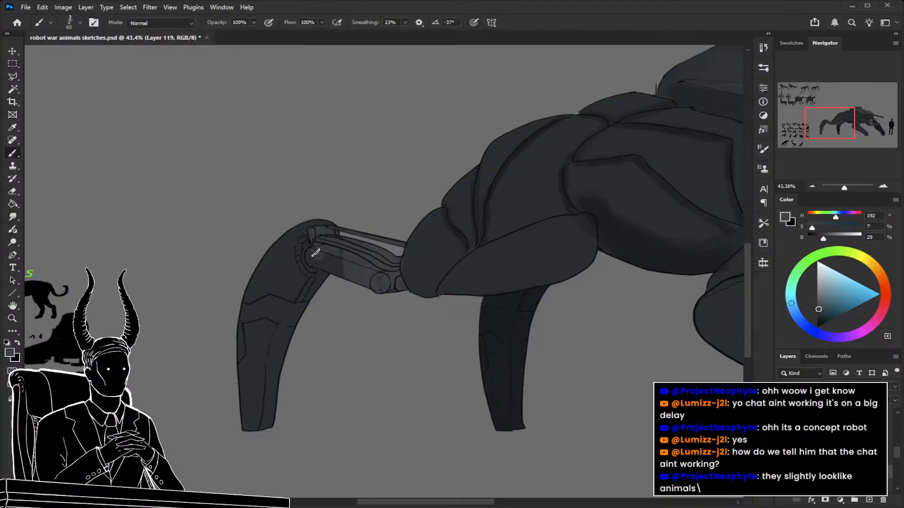
{"action": "key", "text": "bracketright"}
{"action": "key", "text": "bracketright"}
{"action": "key", "text": "bracketright"}
{"action": "key", "text": "bracketright"}
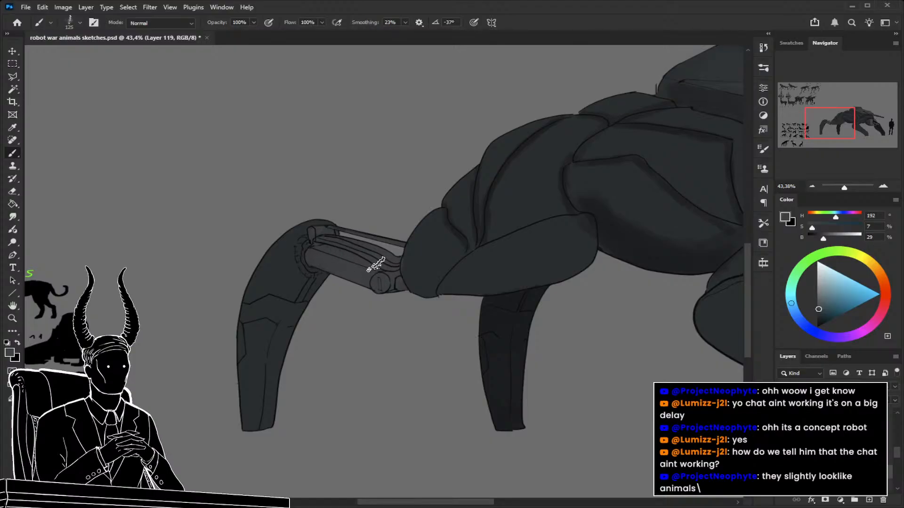
Paint the thin upper rod and the round joint of the rear leg's piston grey with a 40 to 45 px brush.
{"action": "key", "text": "bracketleft"}
{"action": "key", "text": "bracketleft"}
{"action": "key", "text": "bracketleft"}
{"action": "key", "text": "bracketleft"}
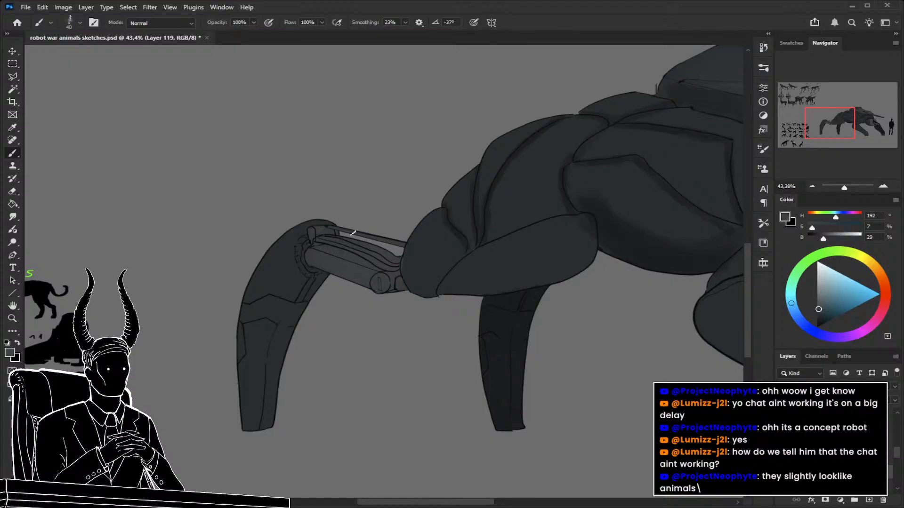
{"action": "key", "text": "bracketright"}
{"action": "key", "text": "bracketright"}
{"action": "key", "text": "bracketright"}
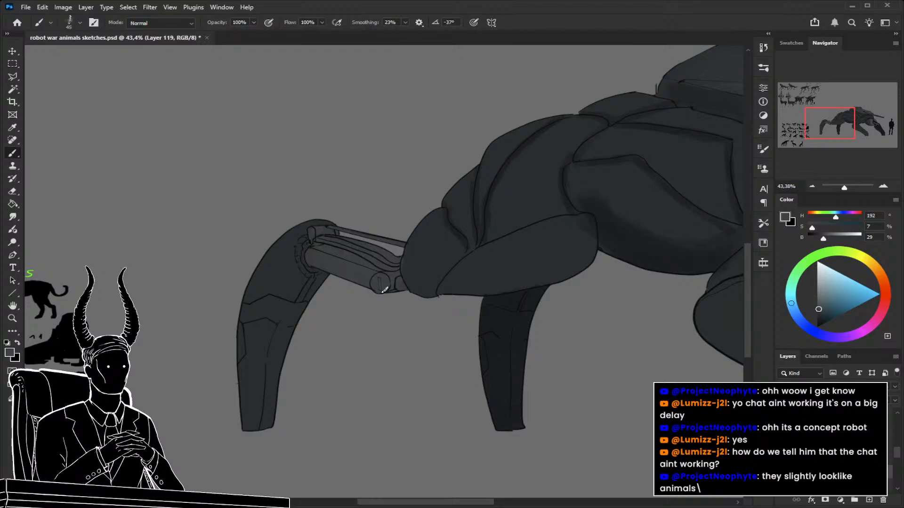
{"action": "key", "text": "ctrl+space"}
{"action": "left_click_drag", "start_coordinate": [395, 317], "coordinate": [322, 325]}
{"action": "mouse_move", "coordinate": [518, 313]}
{"action": "left_mouse_down"}
{"action": "mouse_move", "coordinate": [554, 323]}
{"action": "mouse_move", "coordinate": [510, 264]}
{"action": "left_mouse_up"}
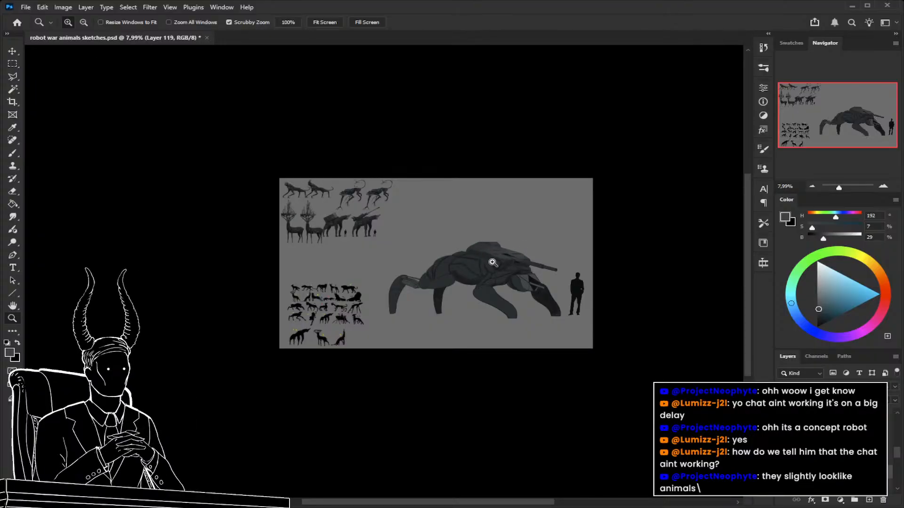
{"action": "left_click_drag", "start_coordinate": [475, 277], "coordinate": [665, 370]}
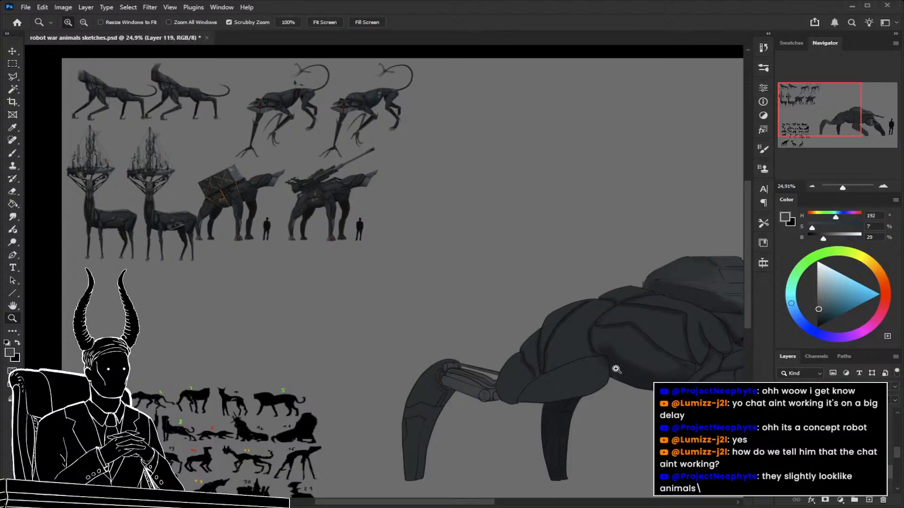
Sample a lighter grey (HSB 192, 11, 35) from the finished deer robot and highlight the turret's gun barrel with an 80 px brush.
{"action": "left_click_drag", "start_coordinate": [155, 220], "coordinate": [228, 226]}
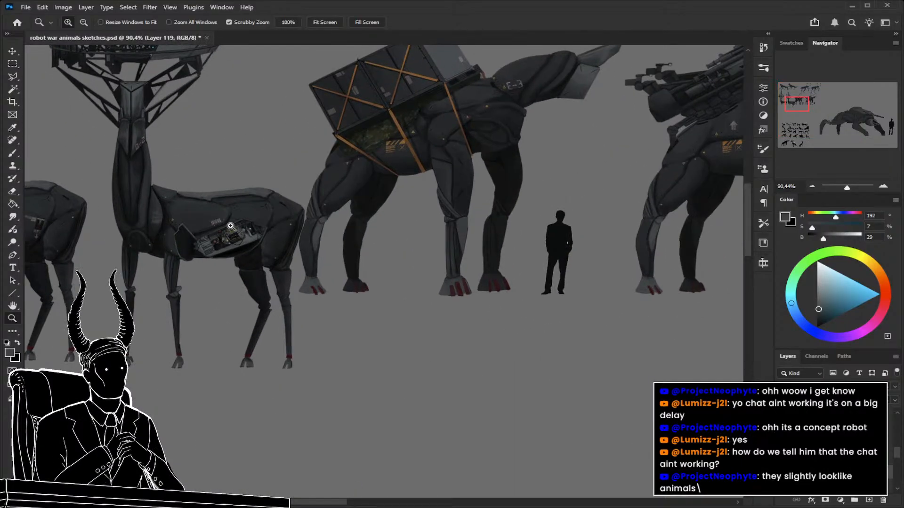
{"action": "left_click_drag", "start_coordinate": [207, 193], "coordinate": [193, 221]}
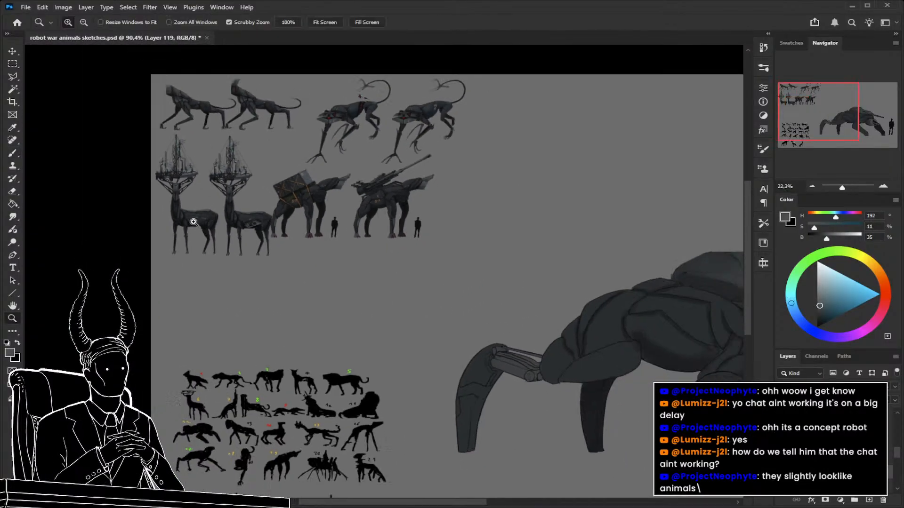
{"action": "left_click_drag", "start_coordinate": [592, 377], "coordinate": [378, 331]}
{"action": "mouse_move", "coordinate": [453, 303]}
{"action": "left_mouse_down"}
{"action": "mouse_move", "coordinate": [428, 299]}
{"action": "mouse_move", "coordinate": [459, 301]}
{"action": "left_mouse_up"}
{"action": "left_click_drag", "start_coordinate": [492, 311], "coordinate": [397, 299]}
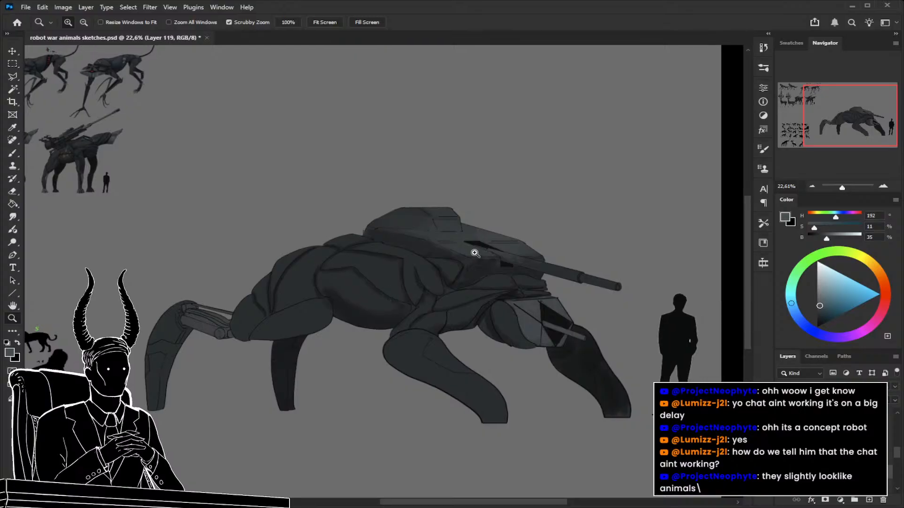
{"action": "key", "text": "b"}
{"action": "key", "text": "bracketleft"}
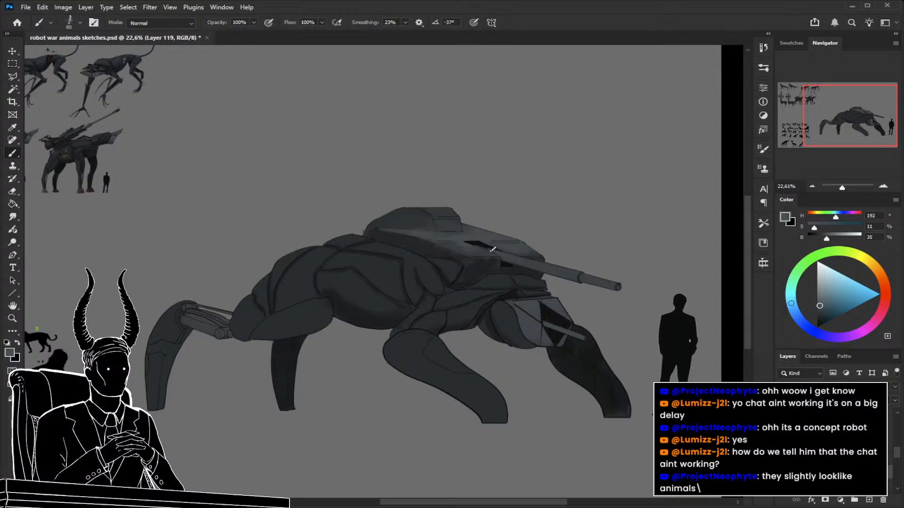
{"action": "left_click_drag", "start_coordinate": [540, 270], "coordinate": [583, 278]}
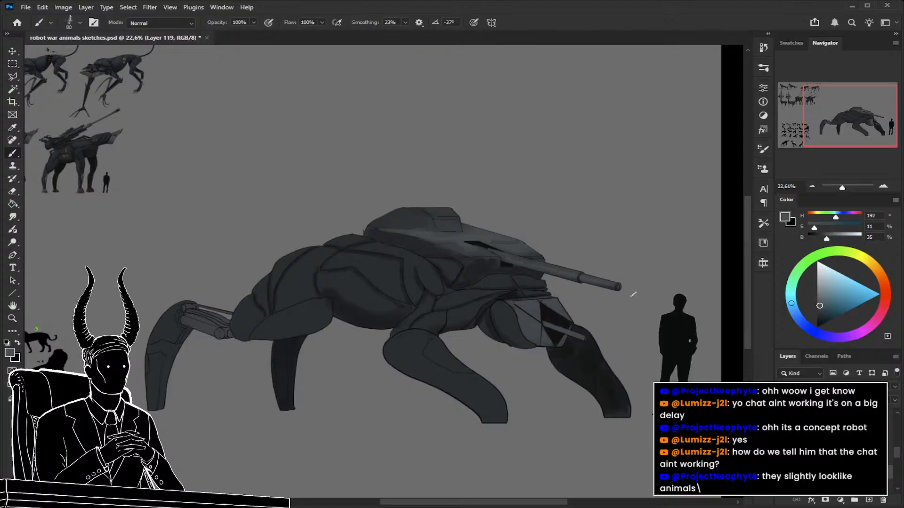
{"action": "left_click_drag", "start_coordinate": [627, 305], "coordinate": [662, 311]}
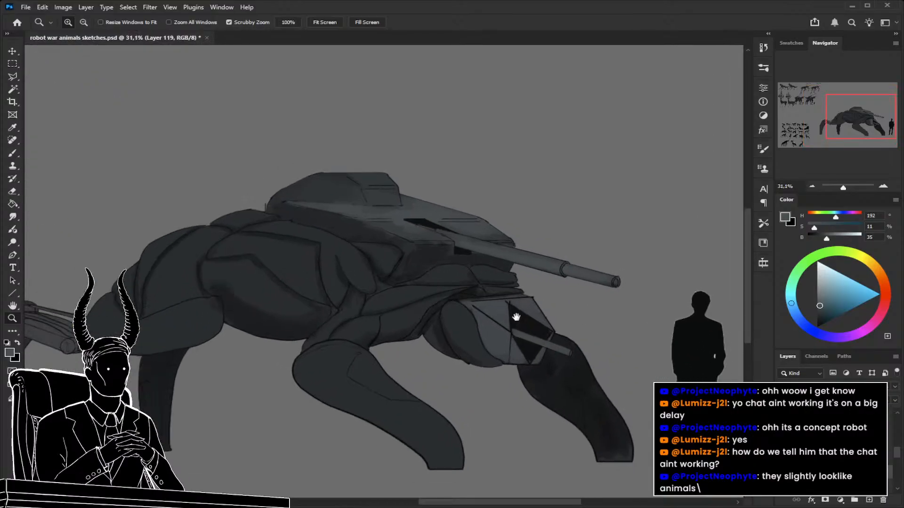
Sample a mid grey (HSB 220, 4, 30) and a dark grey (HSB 204, 14, 15) from the finished deer robot as the two working colours.
{"action": "left_click_drag", "start_coordinate": [523, 315], "coordinate": [885, 391]}
{"action": "left_click_drag", "start_coordinate": [342, 220], "coordinate": [503, 356]}
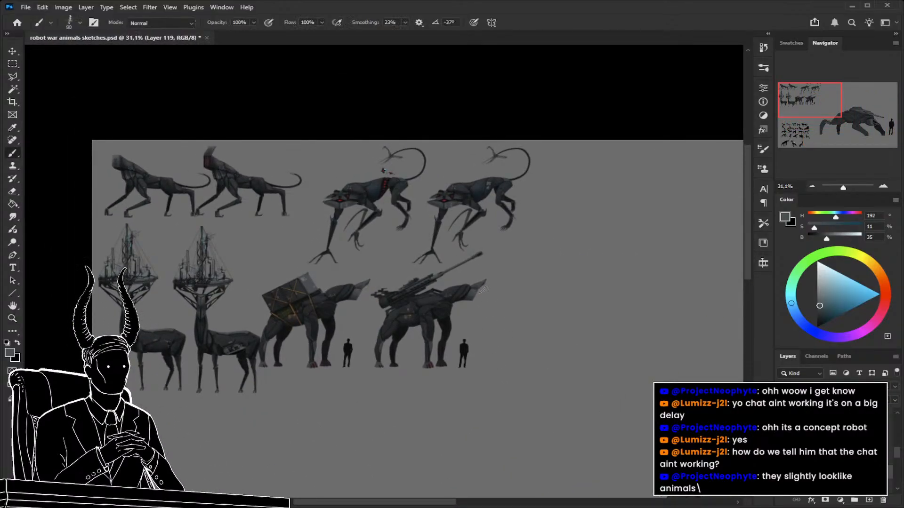
{"action": "key", "text": "z"}
{"action": "left_click_drag", "start_coordinate": [225, 282], "coordinate": [264, 278]}
{"action": "left_click_drag", "start_coordinate": [204, 376], "coordinate": [228, 375]}
{"action": "key", "text": "b"}
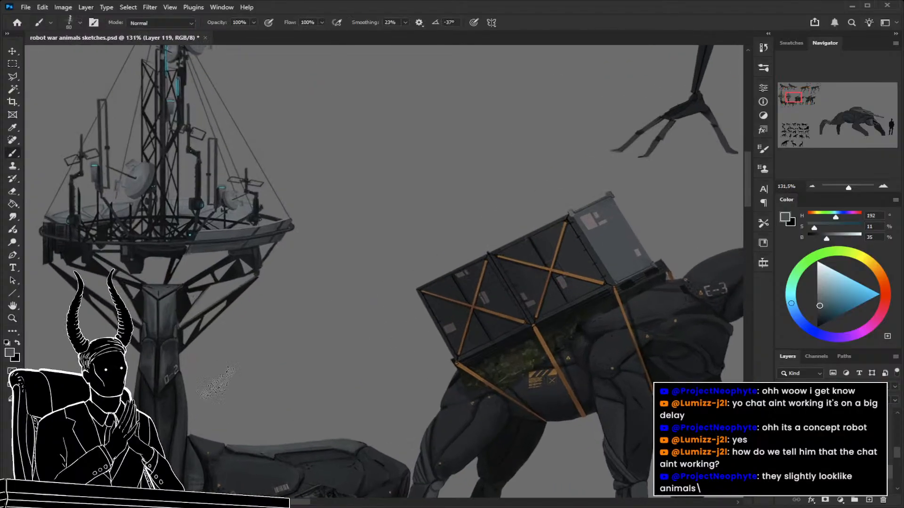
{"action": "left_click", "coordinate": [164, 365], "text": "alt"}
{"action": "key", "text": "x"}
{"action": "left_click", "coordinate": [175, 350], "text": "alt"}
Shade the lower side face of the turret with a 50 px brush, alternating between the two sampled greys.
{"action": "key", "text": "z"}
{"action": "left_click_drag", "start_coordinate": [250, 355], "coordinate": [135, 360]}
{"action": "left_click_drag", "start_coordinate": [581, 362], "coordinate": [438, 269]}
{"action": "mouse_move", "coordinate": [365, 317]}
{"action": "left_mouse_down"}
{"action": "mouse_move", "coordinate": [427, 332]}
{"action": "mouse_move", "coordinate": [417, 329]}
{"action": "left_mouse_up"}
{"action": "key", "text": "b"}
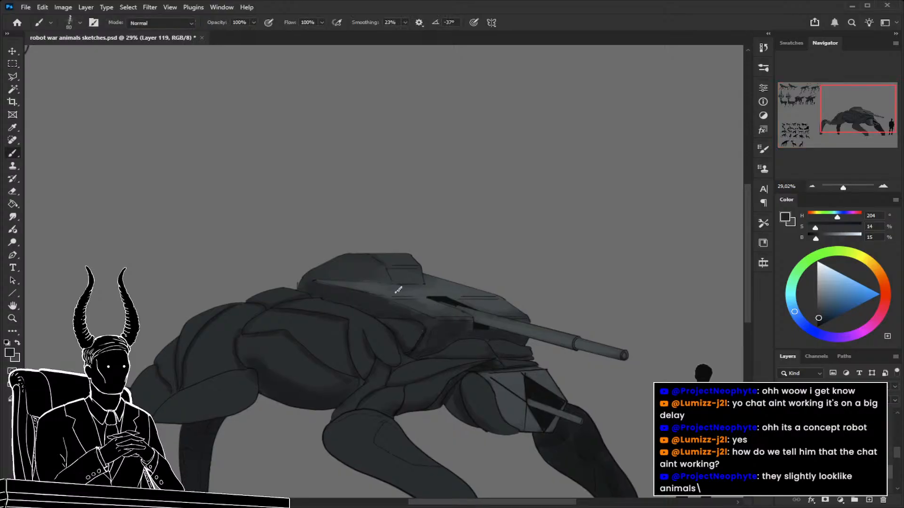
{"action": "key", "text": "c"}
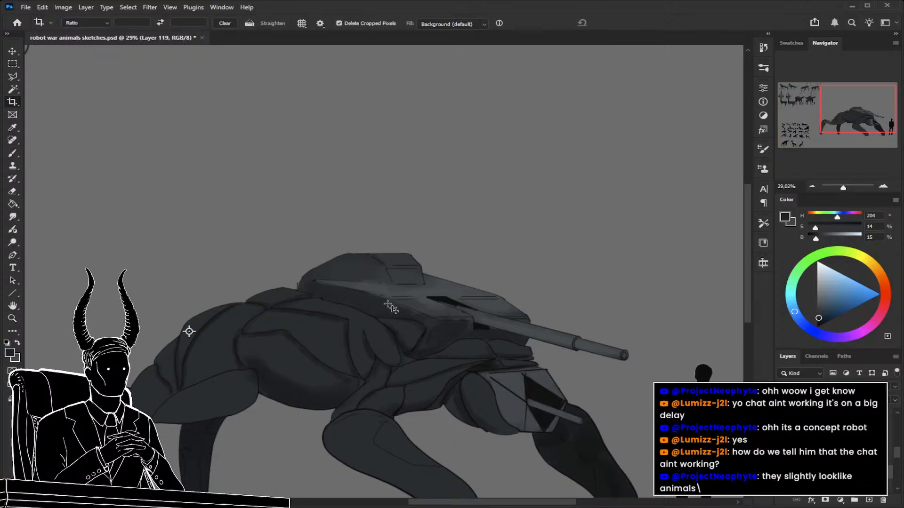
{"action": "key", "text": "b"}
{"action": "left_click", "coordinate": [386, 301], "text": "alt"}
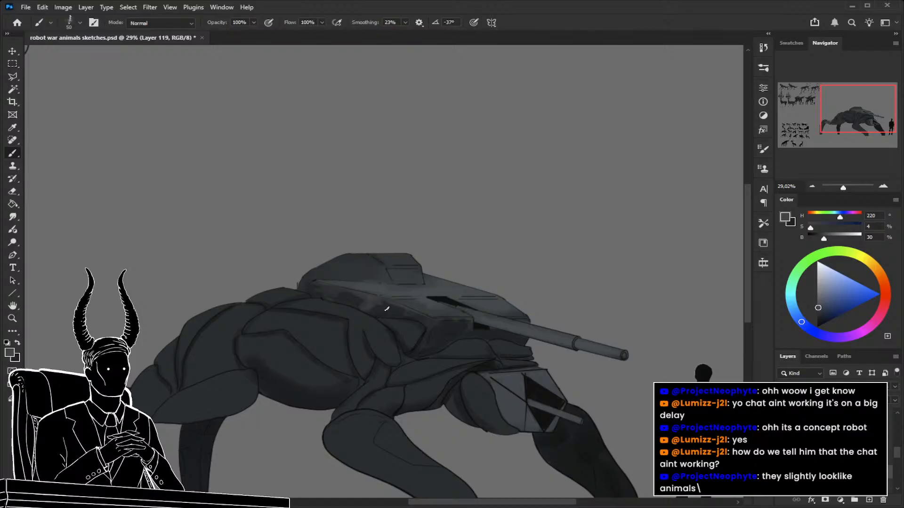
{"action": "left_click", "coordinate": [387, 309], "text": "alt"}
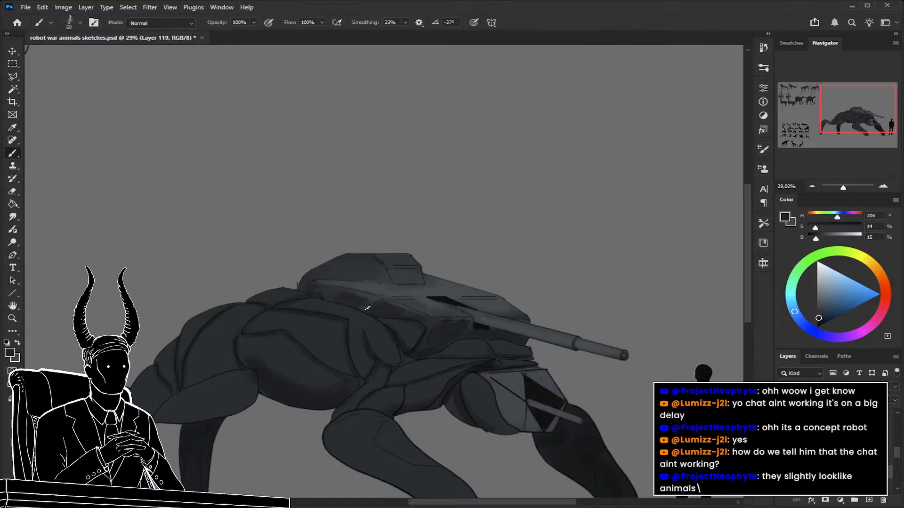
{"action": "left_click", "coordinate": [384, 302], "text": "alt"}
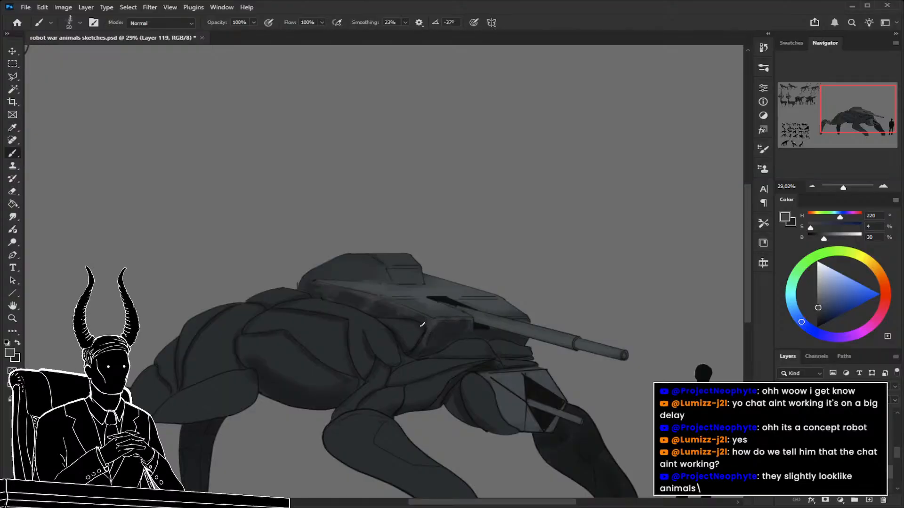
{"action": "left_click", "coordinate": [406, 317], "text": "alt"}
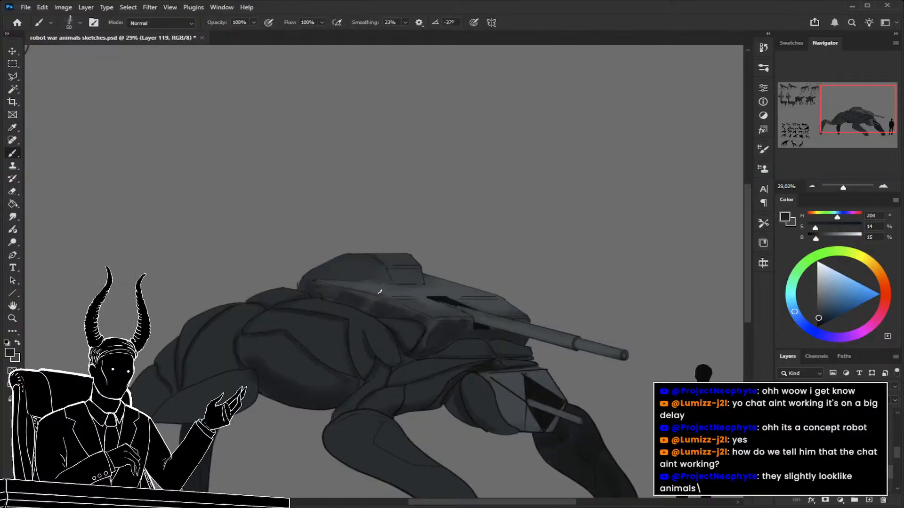
Refine the shading around the turret deck's edge and panel line with a 40 to 45 px brush.
{"action": "key", "text": "bracketleft"}
{"action": "key", "text": "bracketleft"}
{"action": "key", "text": "bracketright"}
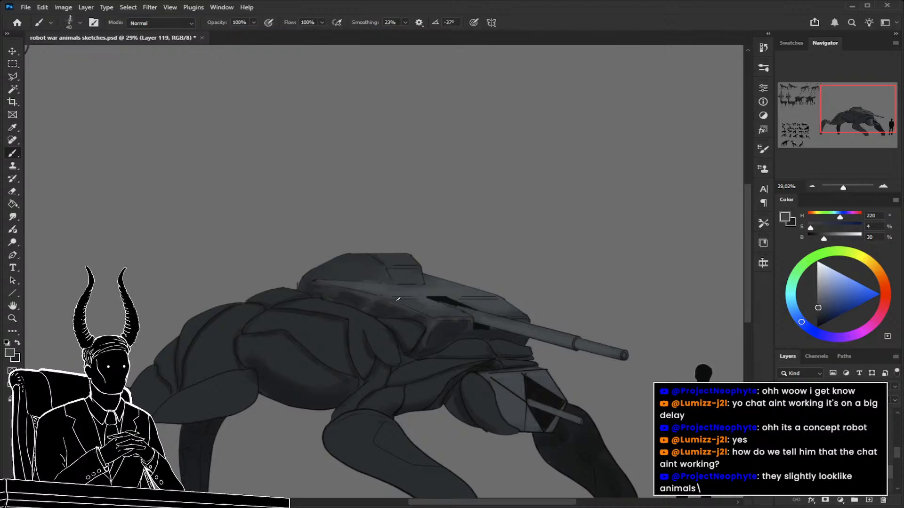
{"action": "left_click", "coordinate": [402, 300], "text": "alt"}
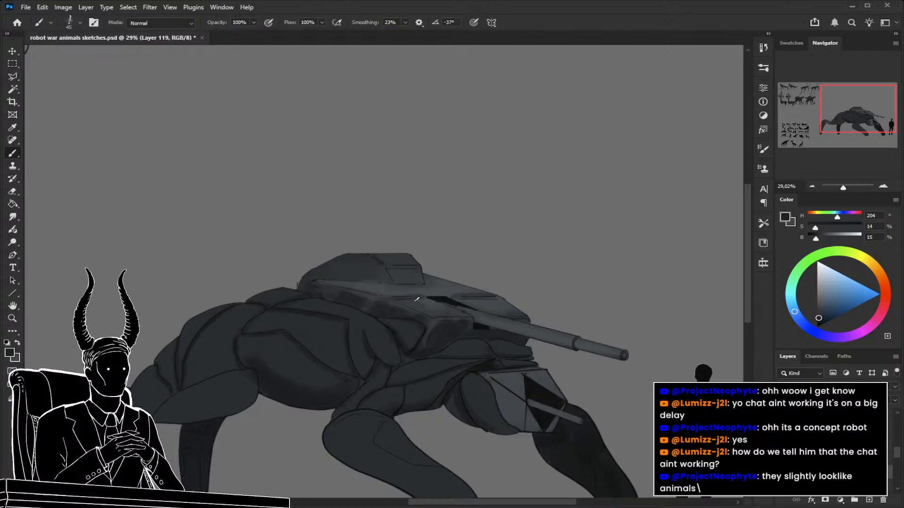
Shade the raised turret top's rear side with dark grey and a sampled HSB 192, 12, 33 grey at 80 to 90 px, undoing the last stroke.
{"action": "left_click_drag", "start_coordinate": [376, 289], "coordinate": [402, 288]}
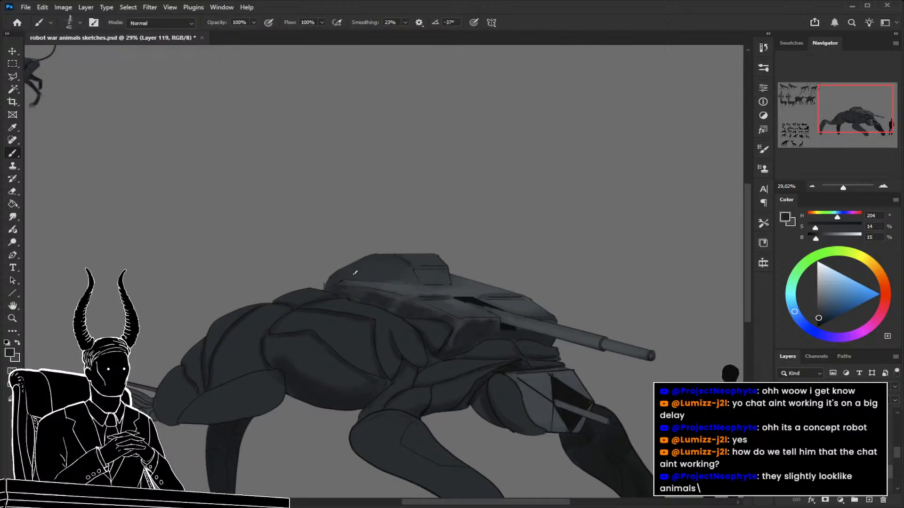
{"action": "key", "text": "bracketright"}
{"action": "key", "text": "bracketright"}
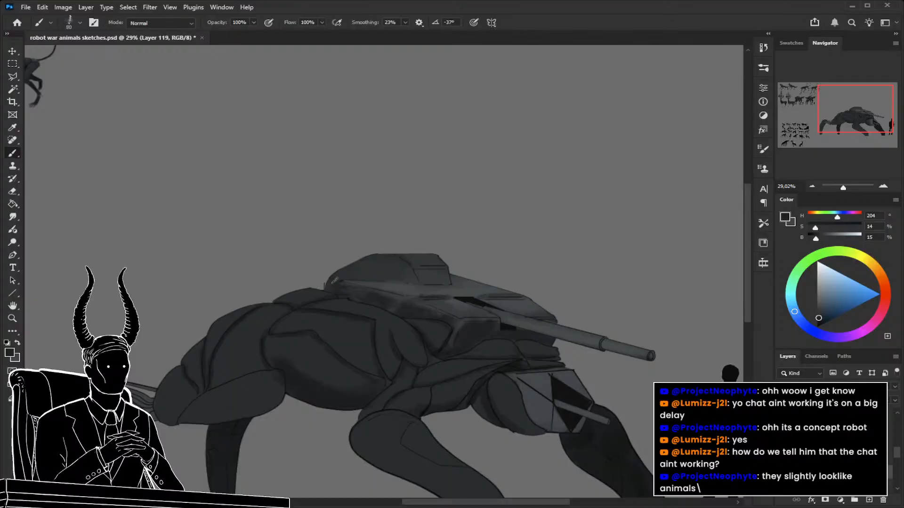
{"action": "key", "text": "bracketright"}
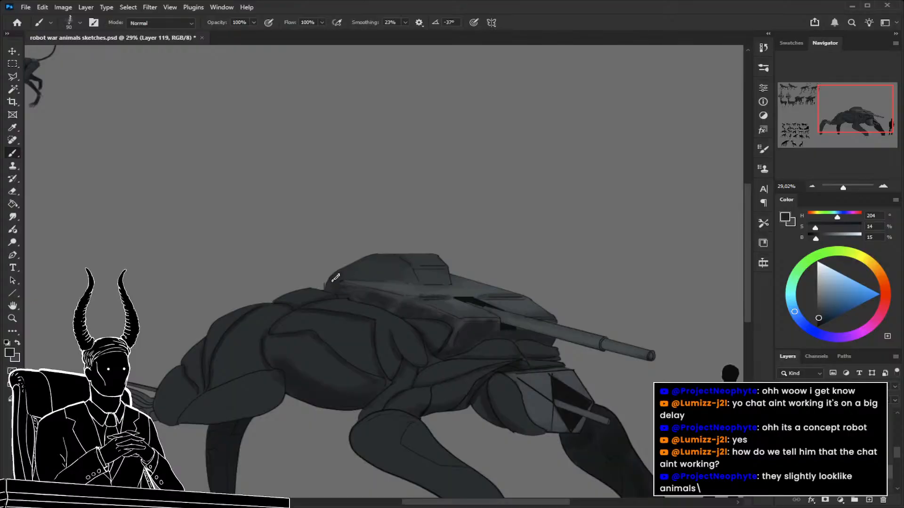
{"action": "left_click", "coordinate": [394, 285], "text": "alt"}
{"action": "key", "text": "bracketleft"}
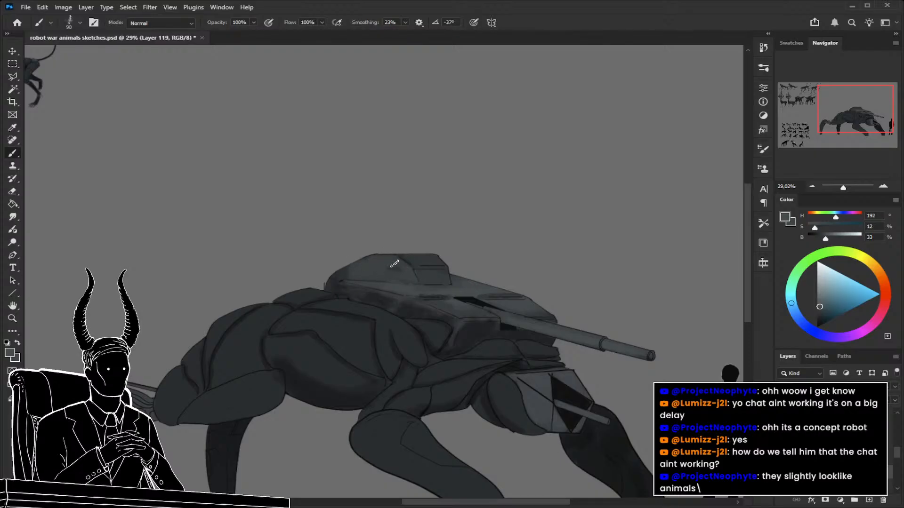
{"action": "key", "text": "ctrl+z"}
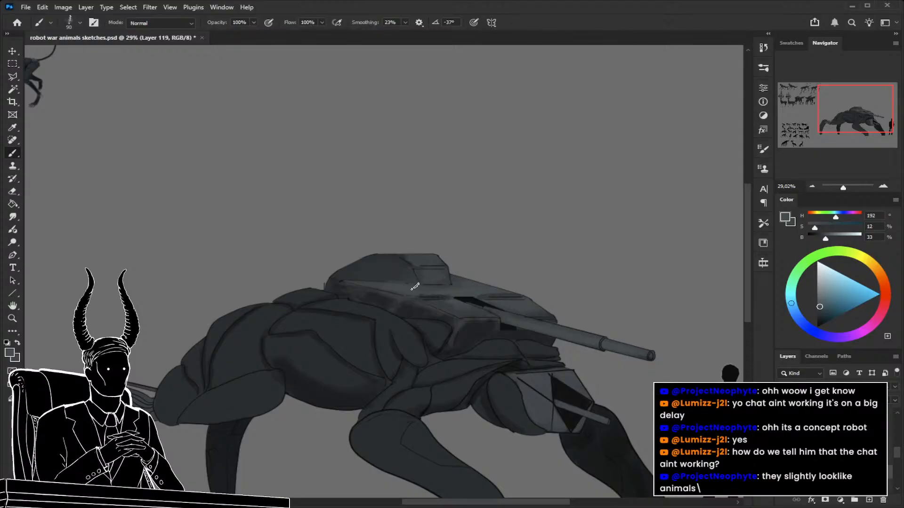
Model the raised turret top's side with sampled light (HSB 198, 12, 33) and dark (HSB 200, 13, 18) greys using a 60 px brush.
{"action": "left_click", "coordinate": [382, 297], "text": "alt"}
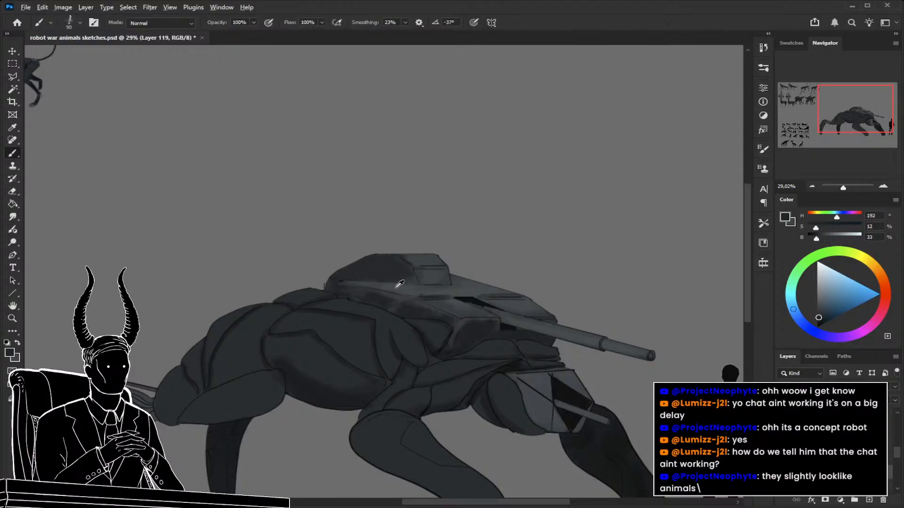
{"action": "left_click", "coordinate": [391, 276], "text": "alt"}
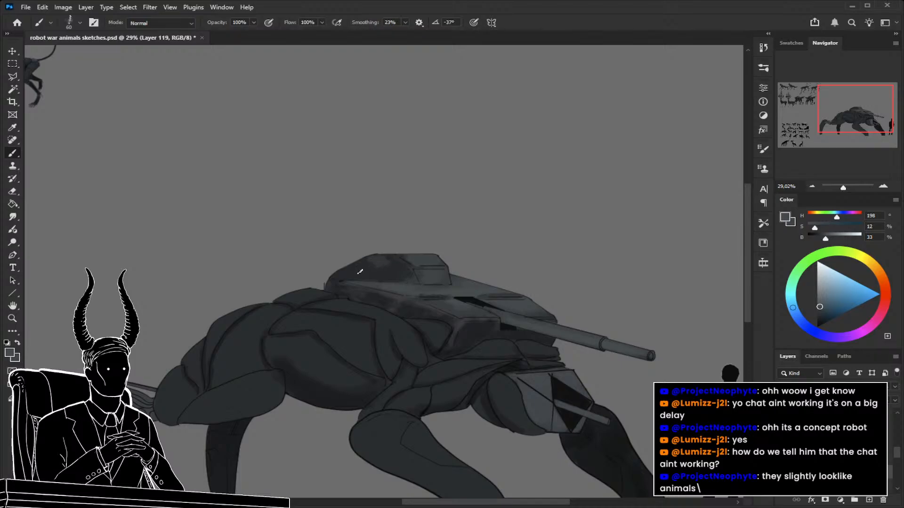
{"action": "key", "text": "bracketleft"}
{"action": "left_click", "coordinate": [394, 263], "text": "alt"}
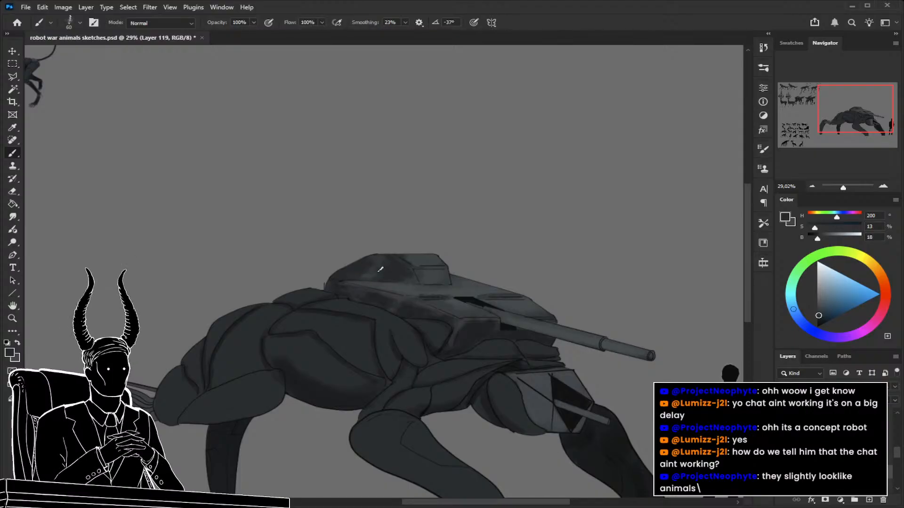
Blend the light and dark patches on the raised turret top with greys resampled from the turret and a smaller brush.
{"action": "key", "text": "z"}
{"action": "mouse_move", "coordinate": [418, 301]}
{"action": "left_mouse_down"}
{"action": "mouse_move", "coordinate": [369, 306]}
{"action": "mouse_move", "coordinate": [454, 298]}
{"action": "left_mouse_up"}
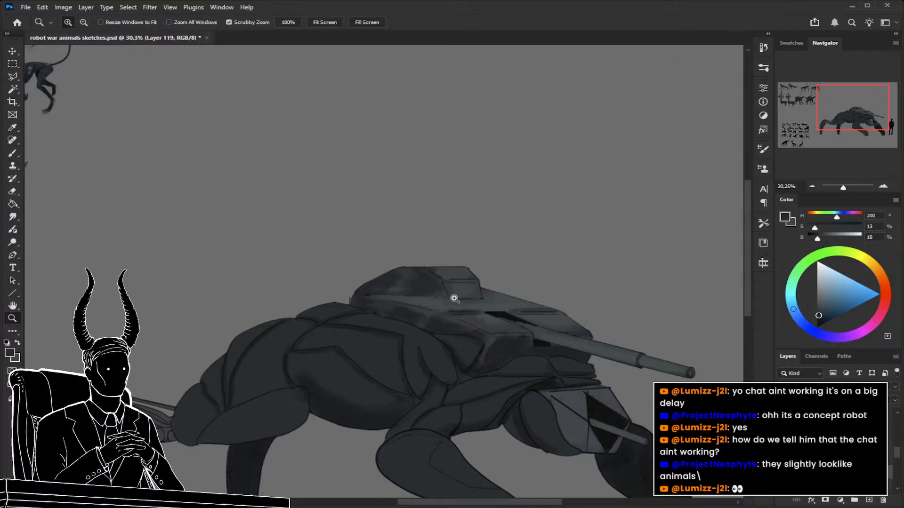
{"action": "left_click_drag", "start_coordinate": [323, 296], "coordinate": [378, 291]}
{"action": "key", "text": "b"}
{"action": "left_click", "coordinate": [534, 330], "text": "alt"}
{"action": "key", "text": "z"}
{"action": "left_click_drag", "start_coordinate": [458, 303], "coordinate": [432, 304]}
{"action": "key", "text": "b"}
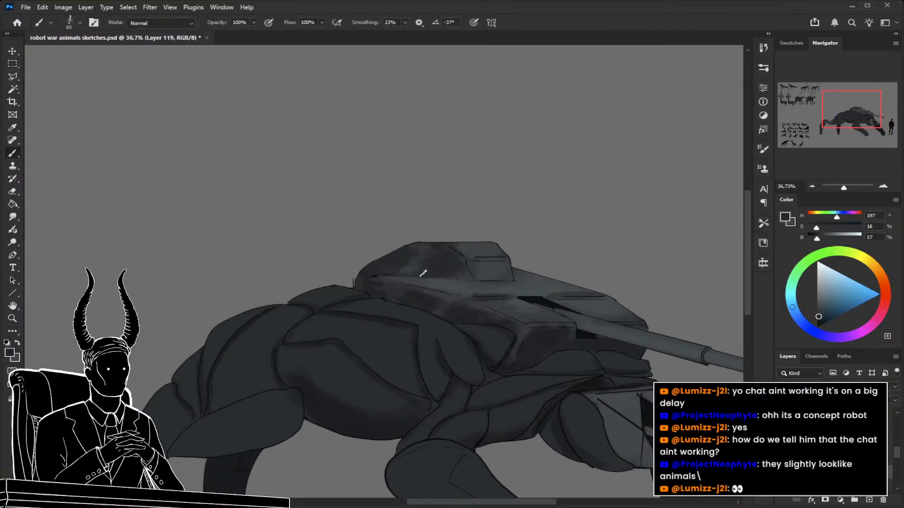
{"action": "left_click", "coordinate": [422, 275], "text": "alt"}
{"action": "key", "text": "bracketleft"}
{"action": "mouse_move", "coordinate": [432, 267]}
{"action": "left_mouse_down"}
{"action": "mouse_move", "coordinate": [311, 264]}
{"action": "mouse_move", "coordinate": [414, 308]}
{"action": "left_mouse_up"}
{"action": "left_click", "coordinate": [416, 260], "text": "alt"}
{"action": "left_click", "coordinate": [409, 254], "text": "alt"}
Sample a near-black (HSB 180, 14, 3) from the finished animals and try brush sizes between 100 and 50 px for the animal's underside.
{"action": "key", "text": "z"}
{"action": "key", "text": "space"}
{"action": "left_click_drag", "start_coordinate": [271, 264], "coordinate": [379, 301]}
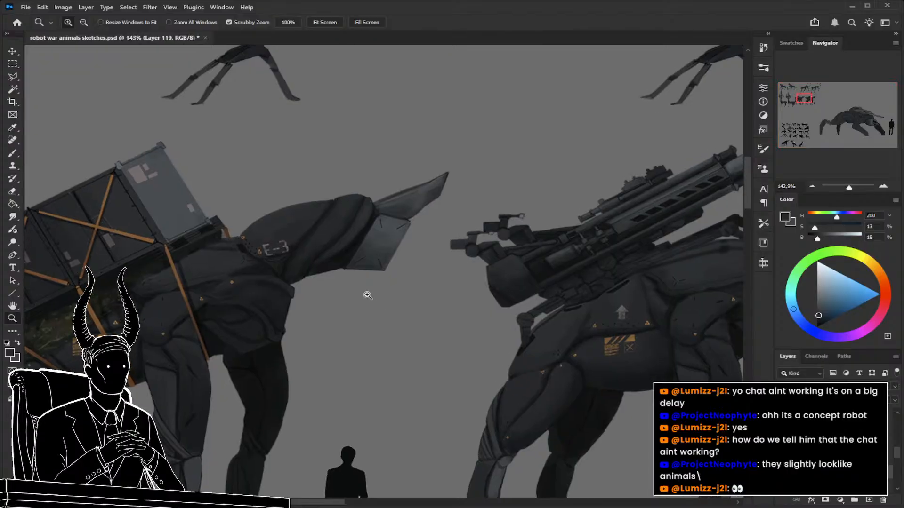
{"action": "left_click_drag", "start_coordinate": [374, 267], "coordinate": [325, 296]}
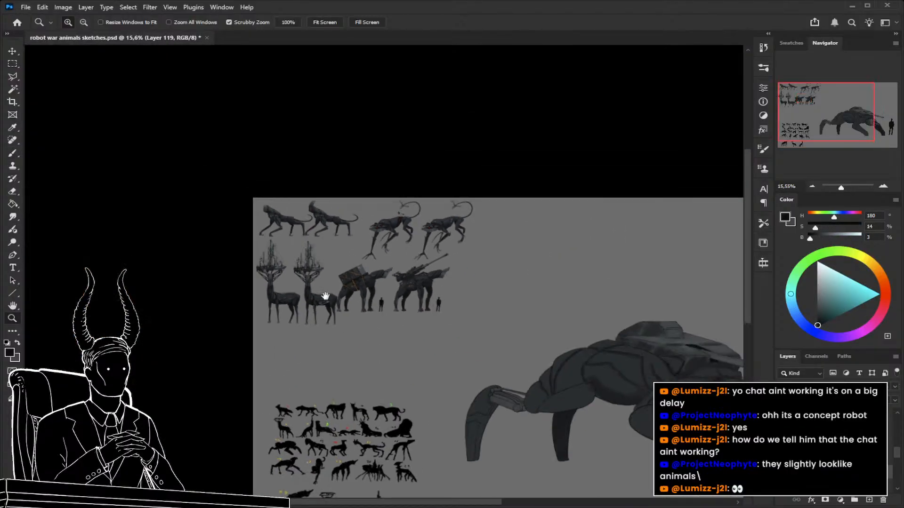
{"action": "left_click_drag", "start_coordinate": [490, 321], "coordinate": [325, 256]}
{"action": "left_click_drag", "start_coordinate": [458, 284], "coordinate": [536, 308]}
{"action": "left_click_drag", "start_coordinate": [538, 330], "coordinate": [410, 289]}
{"action": "left_click", "coordinate": [390, 292]}
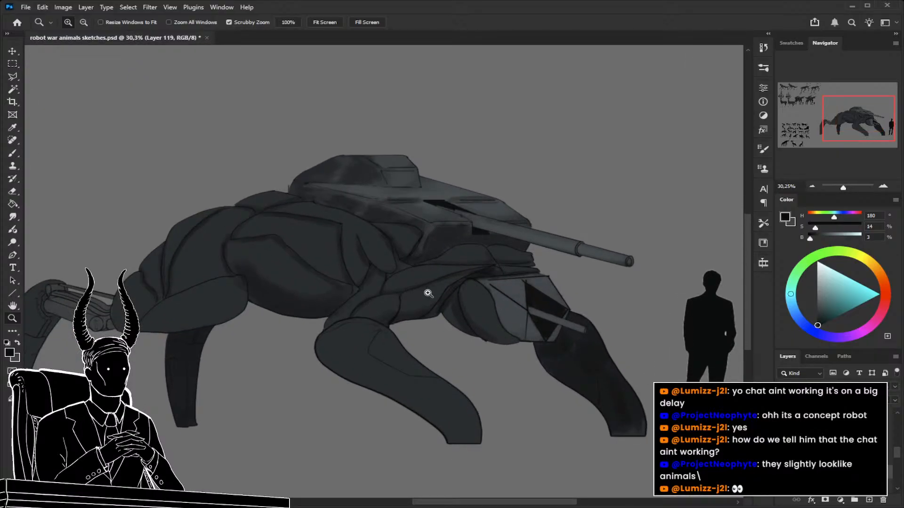
{"action": "key", "text": "b"}
{"action": "key", "text": "bracketright"}
{"action": "key", "text": "bracketright"}
{"action": "key", "text": "bracketright"}
{"action": "key", "text": "bracketright"}
{"action": "left_click_drag", "start_coordinate": [448, 317], "coordinate": [454, 323]}
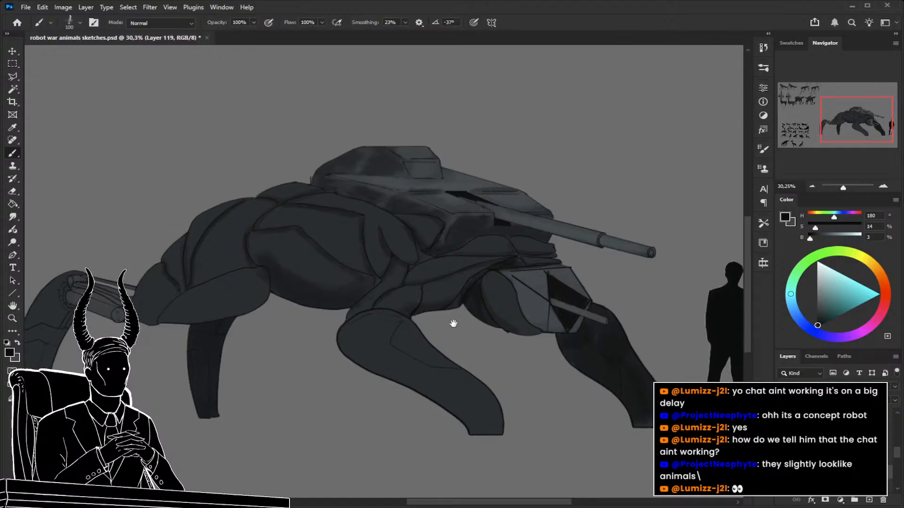
{"action": "key", "text": "bracketleft"}
{"action": "key", "text": "bracketleft"}
{"action": "key", "text": "bracketleft"}
{"action": "key", "text": "bracketleft"}
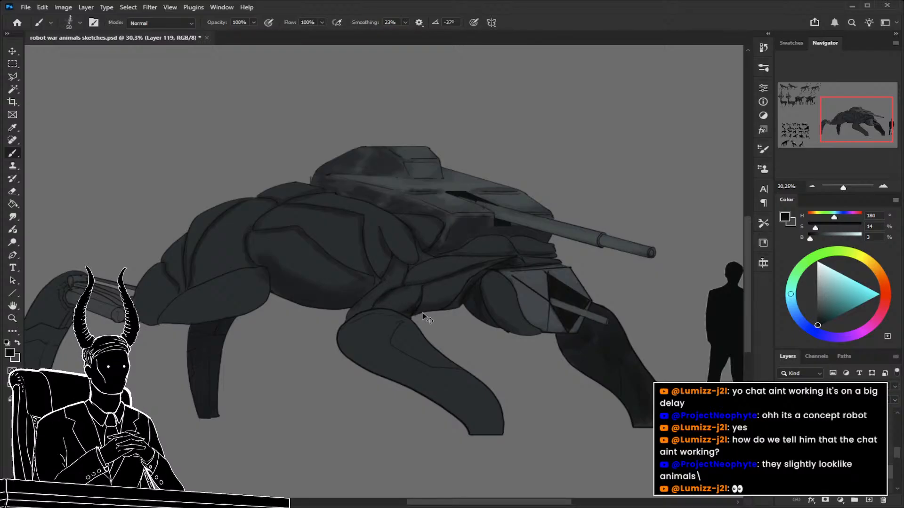
Sample a dark grey (HSB 200, 14, 17) from the rear leg area of the finished robot with the mounted gun.
{"action": "key", "text": "z"}
{"action": "left_click_drag", "start_coordinate": [424, 317], "coordinate": [400, 312]}
{"action": "left_click_drag", "start_coordinate": [155, 184], "coordinate": [241, 203]}
{"action": "key", "text": "b"}
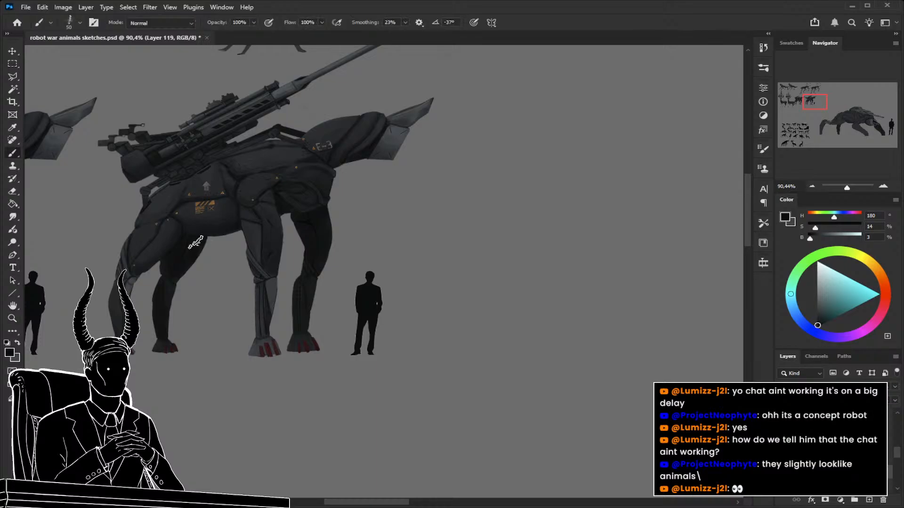
{"action": "left_click", "coordinate": [166, 241], "text": "alt"}
Darken the underside of the rear thigh with a 100 px brush, using a sampled dark grey (HSB 210, 12, 13).
{"action": "key", "text": "z"}
{"action": "left_click_drag", "start_coordinate": [227, 264], "coordinate": [170, 262]}
{"action": "left_click_drag", "start_coordinate": [396, 328], "coordinate": [337, 218]}
{"action": "key", "text": "b"}
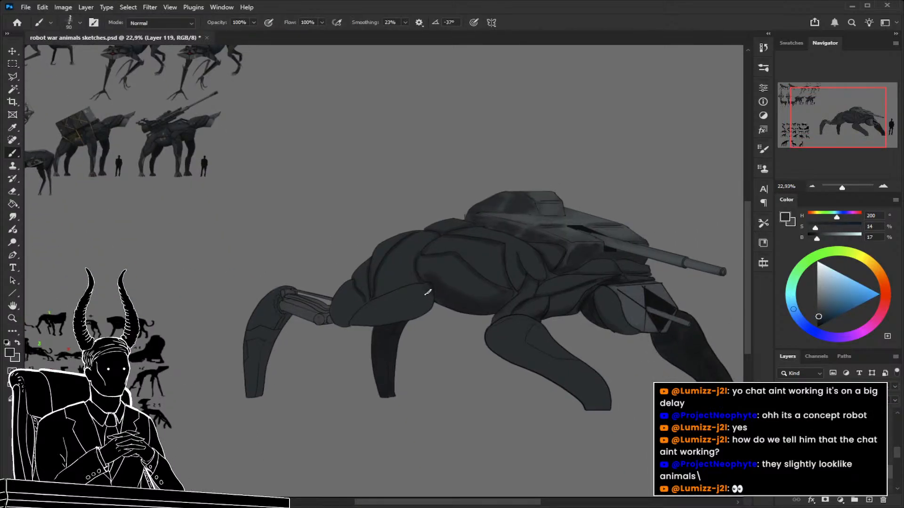
{"action": "key", "text": "bracketright"}
{"action": "left_click", "coordinate": [445, 308], "text": "alt"}
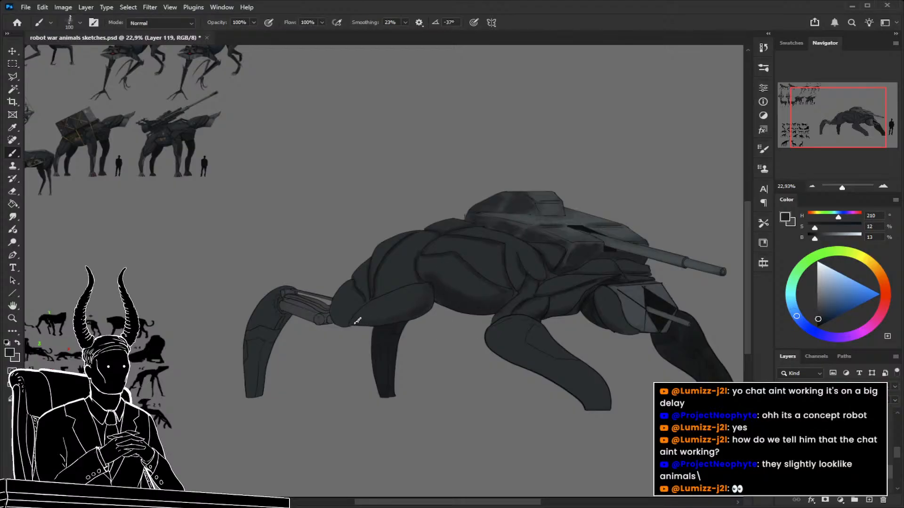
{"action": "left_click_drag", "start_coordinate": [295, 350], "coordinate": [318, 355]}
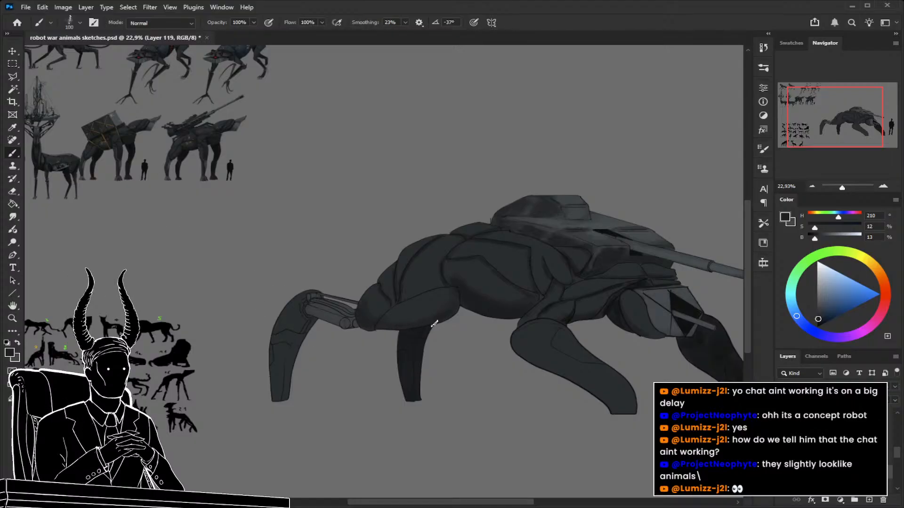
Sample a near-black (HSB 200, 19, 6) from the dark legs of the finished robot animals.
{"action": "key", "text": "z"}
{"action": "mouse_move", "coordinate": [205, 147]}
{"action": "left_mouse_down"}
{"action": "mouse_move", "coordinate": [265, 156]}
{"action": "mouse_move", "coordinate": [230, 155]}
{"action": "mouse_move", "coordinate": [253, 160]}
{"action": "mouse_move", "coordinate": [421, 375]}
{"action": "left_mouse_up"}
{"action": "key", "text": "space"}
{"action": "key", "text": "b"}
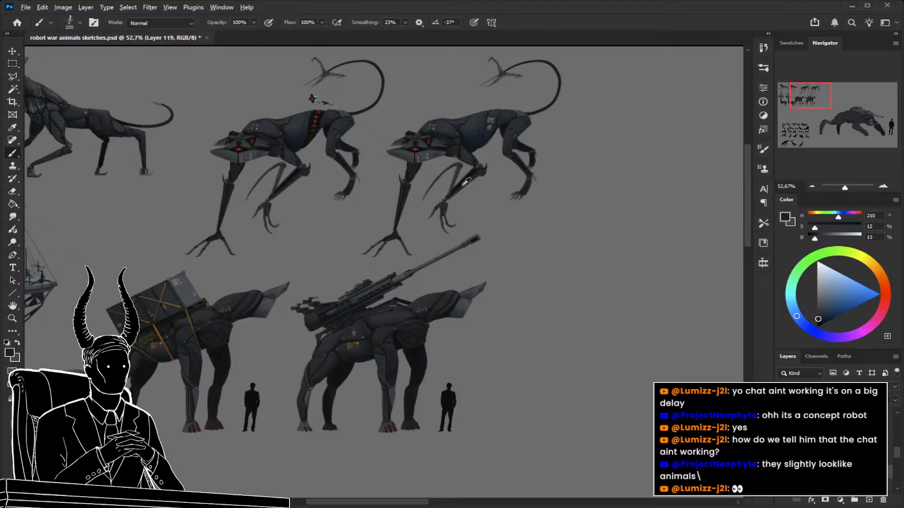
{"action": "left_click", "coordinate": [463, 184], "text": "alt"}
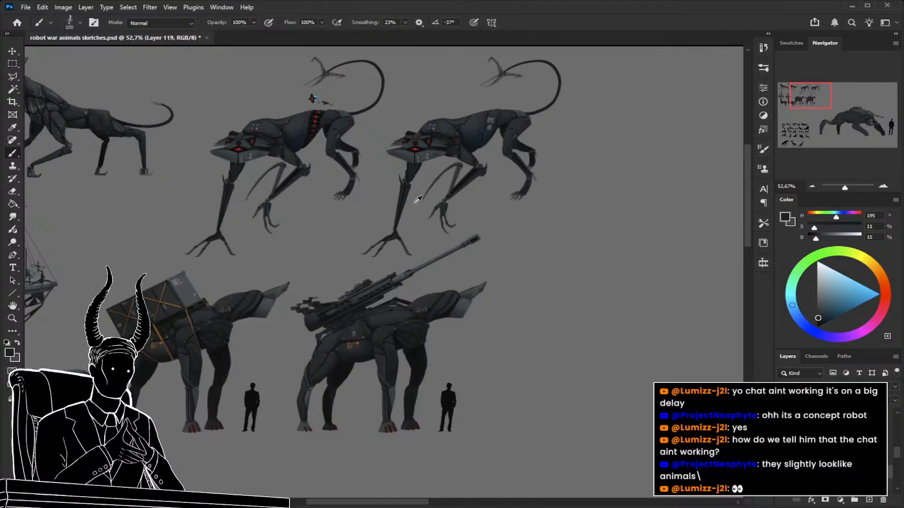
{"action": "left_click", "coordinate": [177, 312], "text": "alt"}
Darken the whole near front leg of the turret robot with the near-black and a brush enlarged to 500 px.
{"action": "key", "text": "z"}
{"action": "left_click_drag", "start_coordinate": [268, 296], "coordinate": [210, 301]}
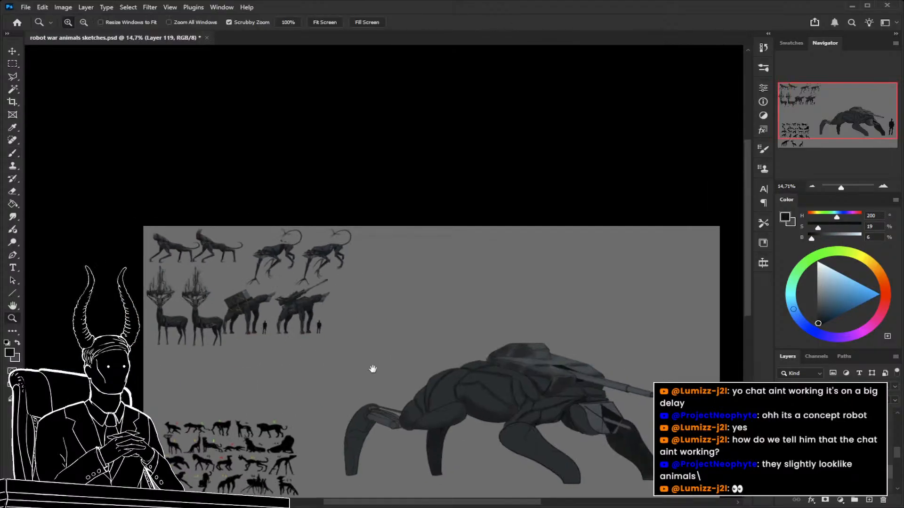
{"action": "key", "text": "space"}
{"action": "left_click_drag", "start_coordinate": [304, 332], "coordinate": [203, 197]}
{"action": "left_click_drag", "start_coordinate": [445, 296], "coordinate": [456, 296]}
{"action": "key", "text": "b"}
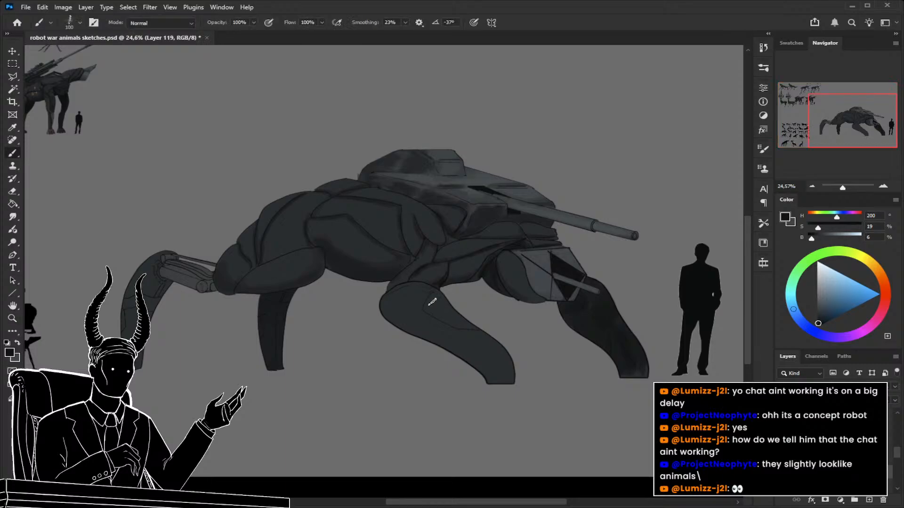
{"action": "mouse_move", "coordinate": [385, 307]}
{"action": "left_mouse_down"}
{"action": "mouse_move", "coordinate": [410, 293]}
{"action": "mouse_move", "coordinate": [417, 300]}
{"action": "mouse_move", "coordinate": [413, 292]}
{"action": "left_mouse_up"}
{"action": "key", "text": "bracketright"}
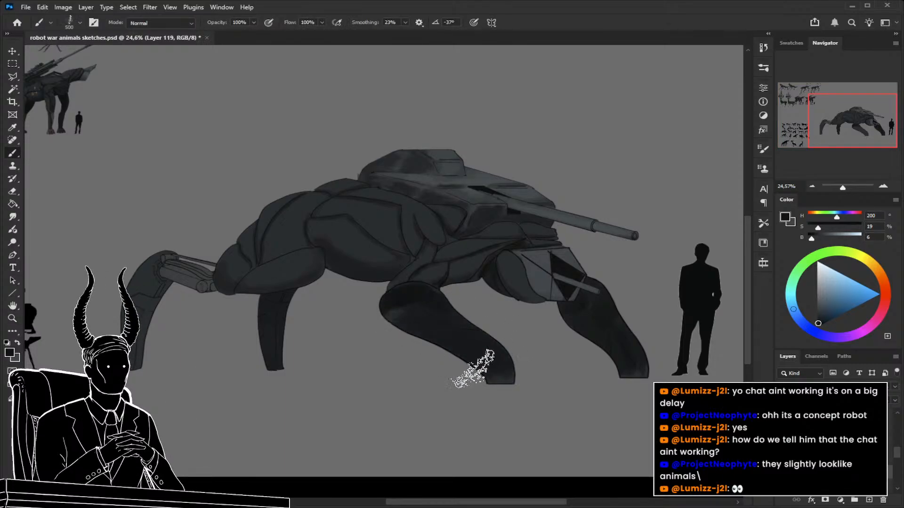
{"action": "key", "text": "bracketright"}
{"action": "key", "text": "bracketright"}
Darken the nearest rear lower leg with the same near-black, using a 400 px brush.
{"action": "key", "text": "space"}
{"action": "mouse_move", "coordinate": [404, 370]}
{"action": "left_mouse_down"}
{"action": "mouse_move", "coordinate": [521, 375]}
{"action": "mouse_move", "coordinate": [510, 375]}
{"action": "left_mouse_up"}
{"action": "key", "text": "bracketleft"}
{"action": "key", "text": "bracketleft"}
{"action": "key", "text": "bracketleft"}
{"action": "key", "text": "bracketleft"}
{"action": "key", "text": "bracketleft"}
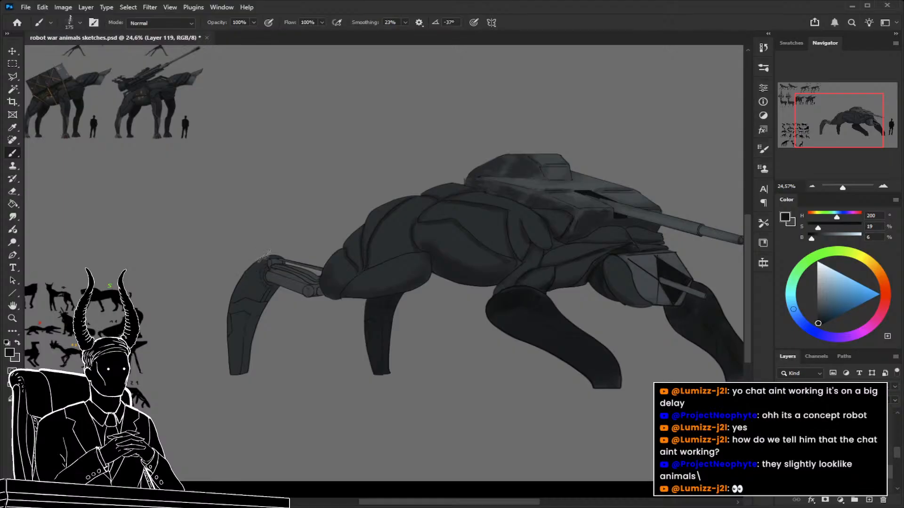
{"action": "key", "text": "bracketright"}
{"action": "key", "text": "bracketright"}
{"action": "key", "text": "bracketright"}
{"action": "key", "text": "bracketright"}
{"action": "mouse_move", "coordinate": [249, 278]}
{"action": "left_mouse_down"}
{"action": "mouse_move", "coordinate": [250, 327]}
{"action": "mouse_move", "coordinate": [225, 380]}
{"action": "mouse_move", "coordinate": [229, 337]}
{"action": "mouse_move", "coordinate": [229, 355]}
{"action": "mouse_move", "coordinate": [237, 324]}
{"action": "left_mouse_up"}
{"action": "key", "text": "ctrl+space"}
{"action": "mouse_move", "coordinate": [289, 374]}
{"action": "left_mouse_down"}
{"action": "mouse_move", "coordinate": [229, 371]}
{"action": "mouse_move", "coordinate": [276, 383]}
{"action": "left_mouse_up"}
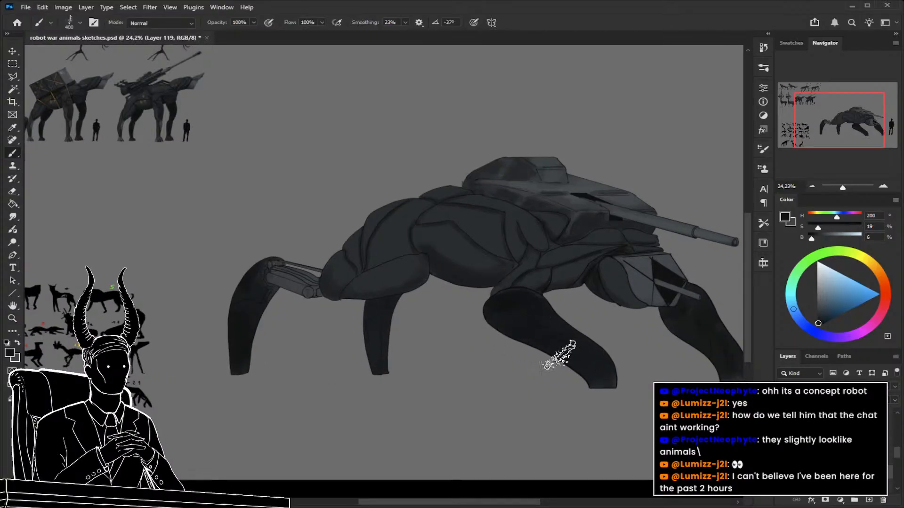
Sample a medium grey (HSB 197, 9, 31) from the lower leg of the finished pack animal.
{"action": "key", "text": "space"}
{"action": "left_click_drag", "start_coordinate": [177, 399], "coordinate": [441, 492]}
{"action": "key", "text": "ctrl+space"}
{"action": "left_click_drag", "start_coordinate": [246, 189], "coordinate": [316, 210]}
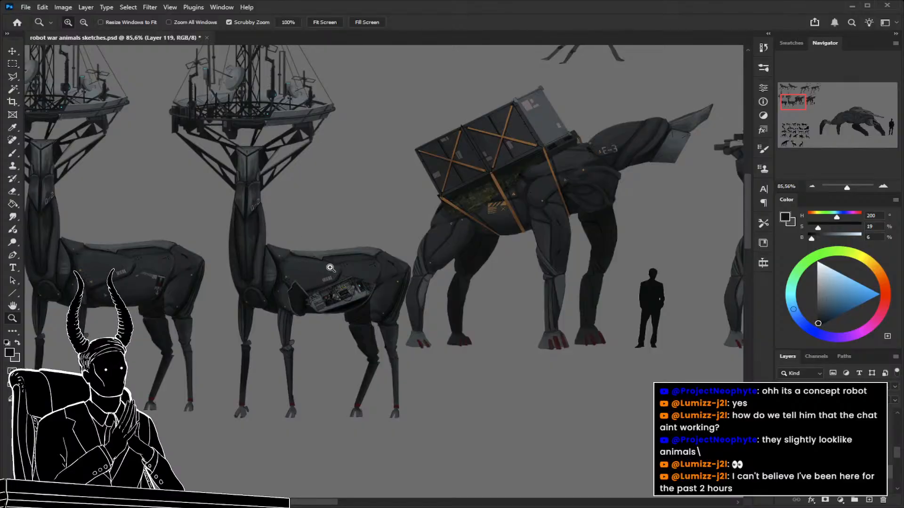
{"action": "left_click_drag", "start_coordinate": [329, 264], "coordinate": [341, 284]}
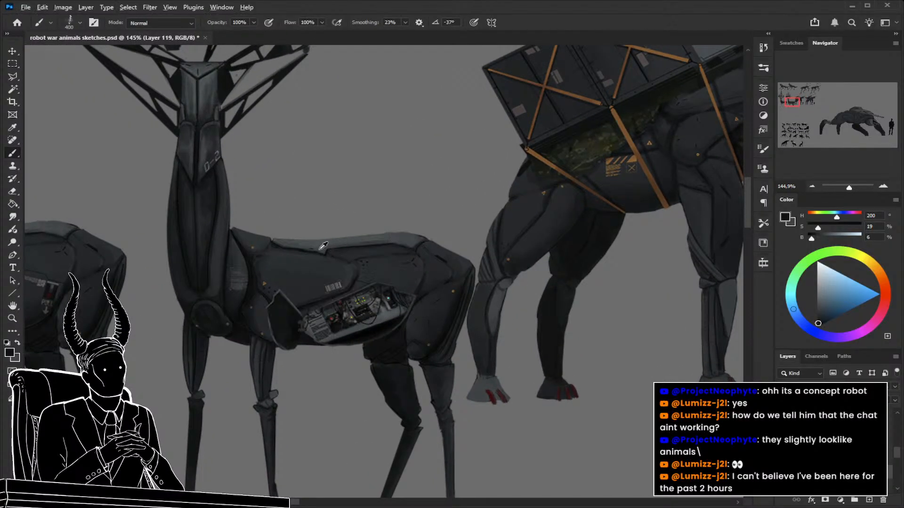
{"action": "left_click", "coordinate": [493, 304], "text": "alt"}
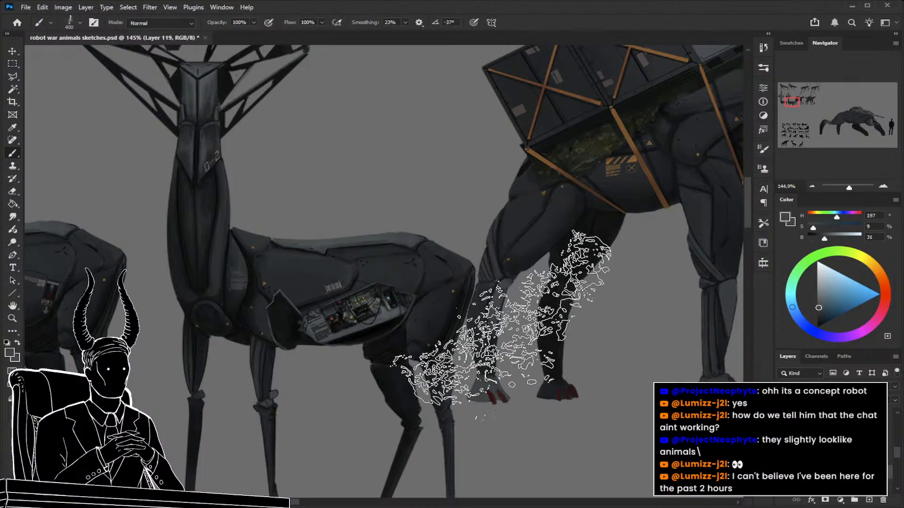
Paint a lighter grey plane along the upper inner edge of the near front leg with a reduced brush.
{"action": "left_click_drag", "start_coordinate": [519, 322], "coordinate": [414, 314]}
{"action": "left_click_drag", "start_coordinate": [514, 351], "coordinate": [204, 271]}
{"action": "left_click_drag", "start_coordinate": [490, 347], "coordinate": [567, 376]}
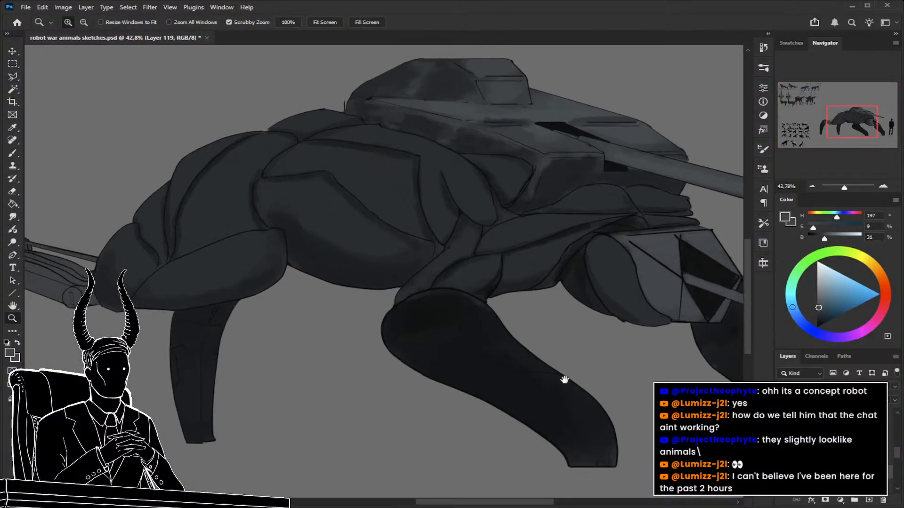
{"action": "key", "text": "bracketleft"}
{"action": "key", "text": "bracketleft"}
{"action": "key", "text": "bracketleft"}
{"action": "key", "text": "bracketleft"}
{"action": "key", "text": "bracketleft"}
{"action": "key", "text": "bracketleft"}
{"action": "key", "text": "bracketleft"}
{"action": "key", "text": "bracketleft"}
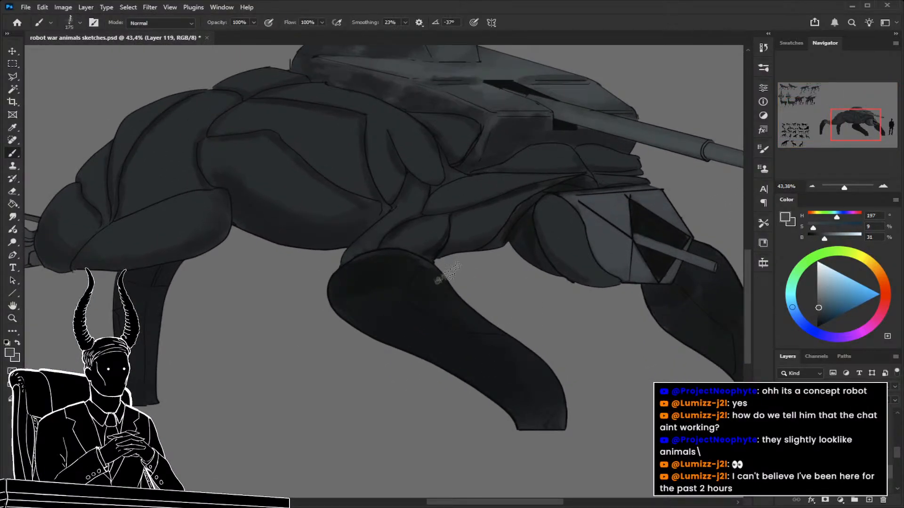
{"action": "key", "text": "bracketleft"}
{"action": "mouse_move", "coordinate": [429, 275]}
{"action": "left_mouse_down"}
{"action": "mouse_move", "coordinate": [405, 301]}
{"action": "mouse_move", "coordinate": [426, 315]}
{"action": "mouse_move", "coordinate": [462, 332]}
{"action": "mouse_move", "coordinate": [516, 332]}
{"action": "left_mouse_up"}
{"action": "key", "text": "bracketright"}
{"action": "key", "text": "bracketright"}
{"action": "key", "text": "bracketright"}
{"action": "key", "text": "bracketright"}
{"action": "mouse_move", "coordinate": [442, 285]}
{"action": "left_mouse_down"}
{"action": "mouse_move", "coordinate": [427, 295]}
{"action": "mouse_move", "coordinate": [483, 320]}
{"action": "mouse_move", "coordinate": [436, 296]}
{"action": "mouse_move", "coordinate": [431, 280]}
{"action": "mouse_move", "coordinate": [423, 291]}
{"action": "mouse_move", "coordinate": [488, 320]}
{"action": "mouse_move", "coordinate": [435, 296]}
{"action": "mouse_move", "coordinate": [424, 281]}
{"action": "mouse_move", "coordinate": [516, 332]}
{"action": "mouse_move", "coordinate": [416, 314]}
{"action": "mouse_move", "coordinate": [440, 320]}
{"action": "left_mouse_up"}
{"action": "key", "text": "z"}
{"action": "key", "text": "b"}
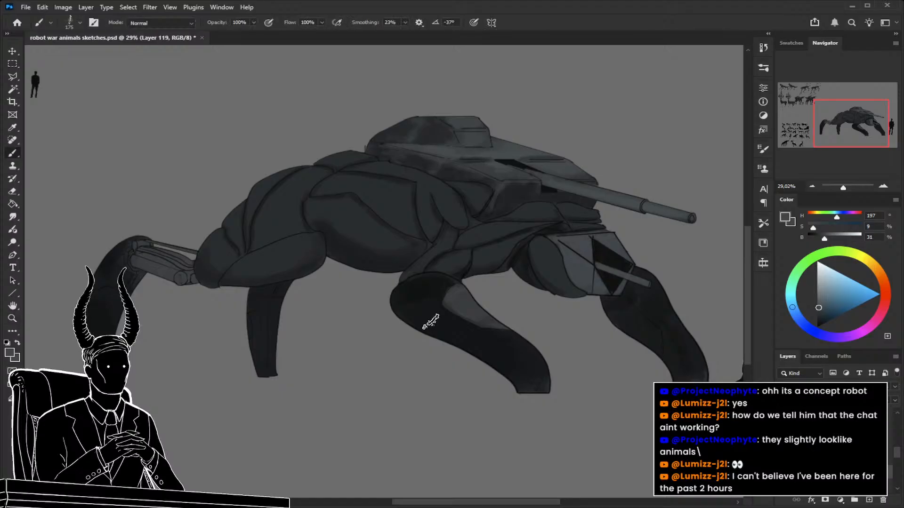
Dab a grey (HSB 200, 9, 27) highlight on the near front knee and soften the dark leg with HSB 195, 17, 16 at 150 px.
{"action": "left_click", "coordinate": [437, 288], "text": "alt"}
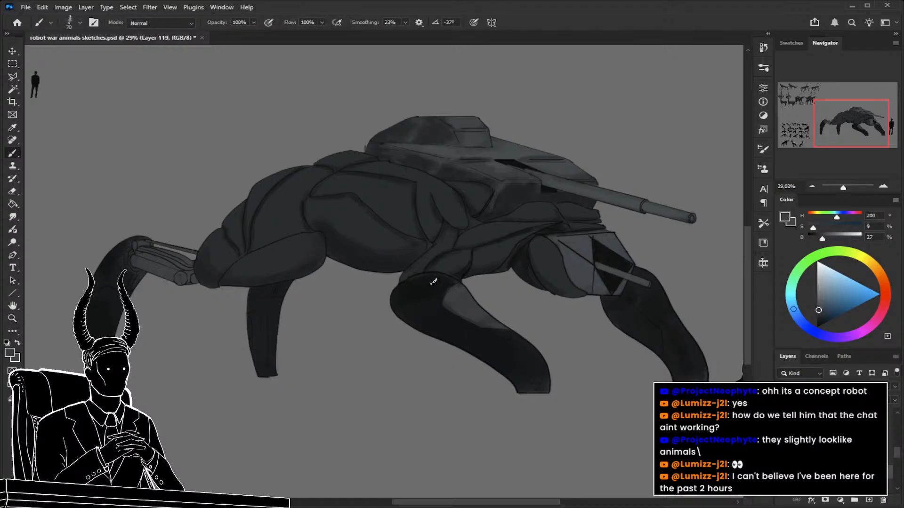
{"action": "left_click_drag", "start_coordinate": [432, 287], "coordinate": [435, 282]}
{"action": "left_click", "coordinate": [430, 304], "text": "alt"}
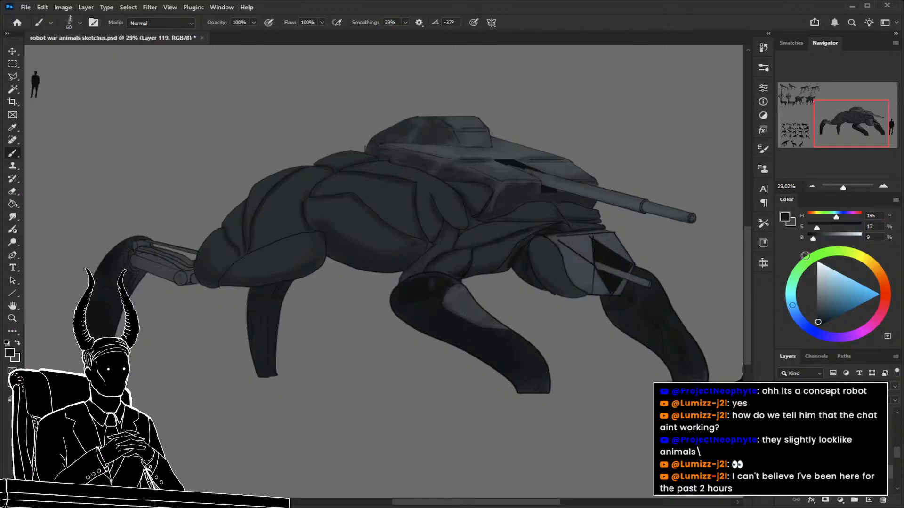
{"action": "left_click_drag", "start_coordinate": [813, 240], "coordinate": [817, 237]}
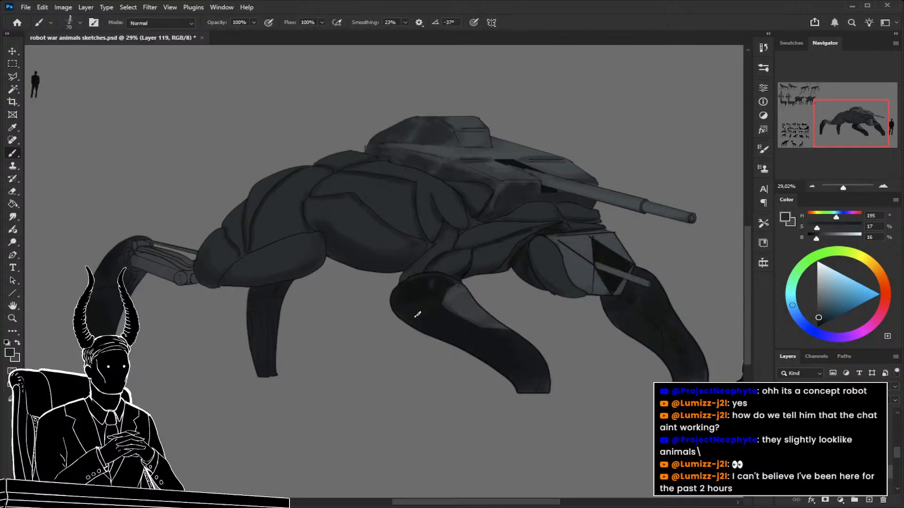
{"action": "key", "text": "bracketright"}
{"action": "key", "text": "bracketright"}
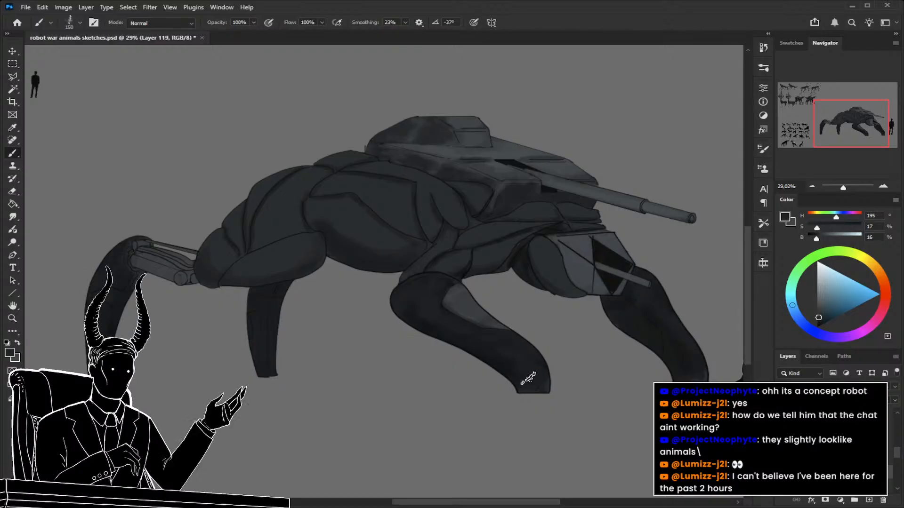
{"action": "left_click", "coordinate": [433, 292], "text": "alt"}
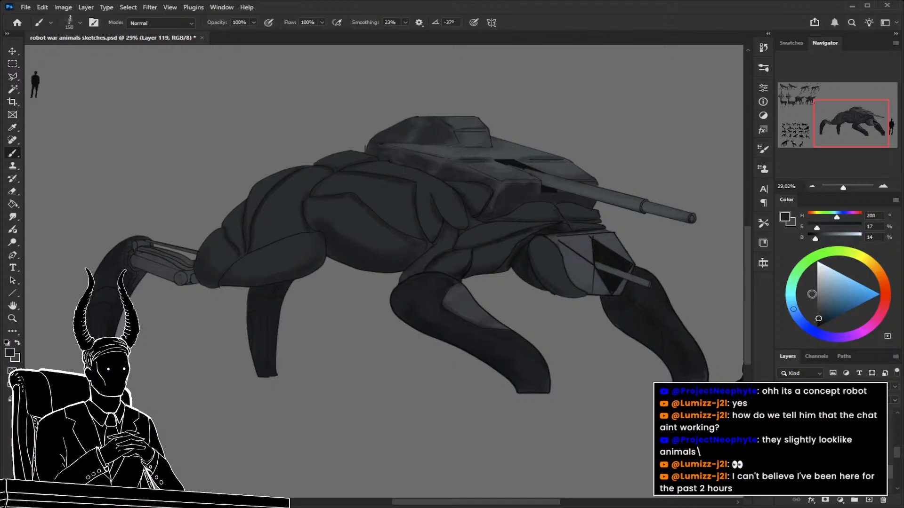
Sample a light grey (HSB 207, 7, 50) from the antenna platform of the finished robot deer.
{"action": "left_click_drag", "start_coordinate": [213, 256], "coordinate": [407, 329]}
{"action": "left_click_drag", "start_coordinate": [371, 248], "coordinate": [442, 260]}
{"action": "key", "text": "b"}
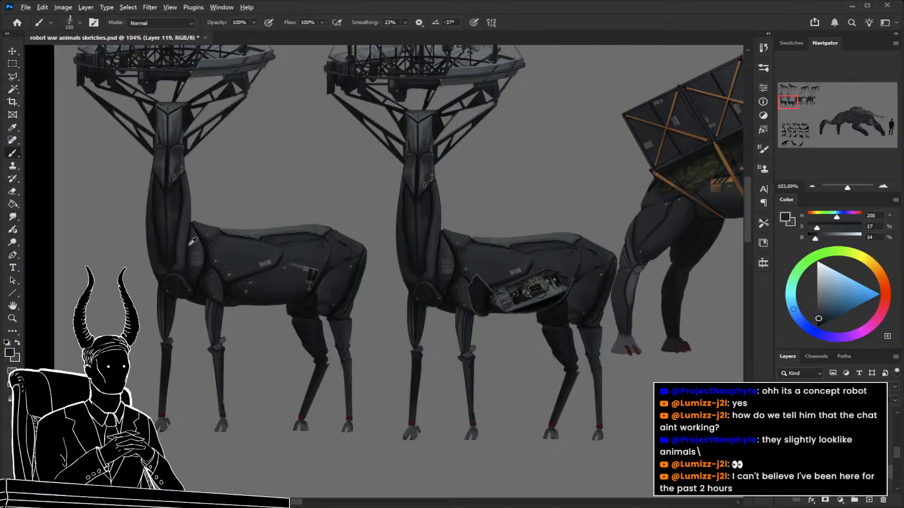
{"action": "left_click", "coordinate": [177, 164], "text": "alt"}
{"action": "key", "text": "z"}
{"action": "left_click_drag", "start_coordinate": [329, 236], "coordinate": [268, 394]}
{"action": "left_click_drag", "start_coordinate": [279, 251], "coordinate": [332, 264]}
{"action": "key", "text": "b"}
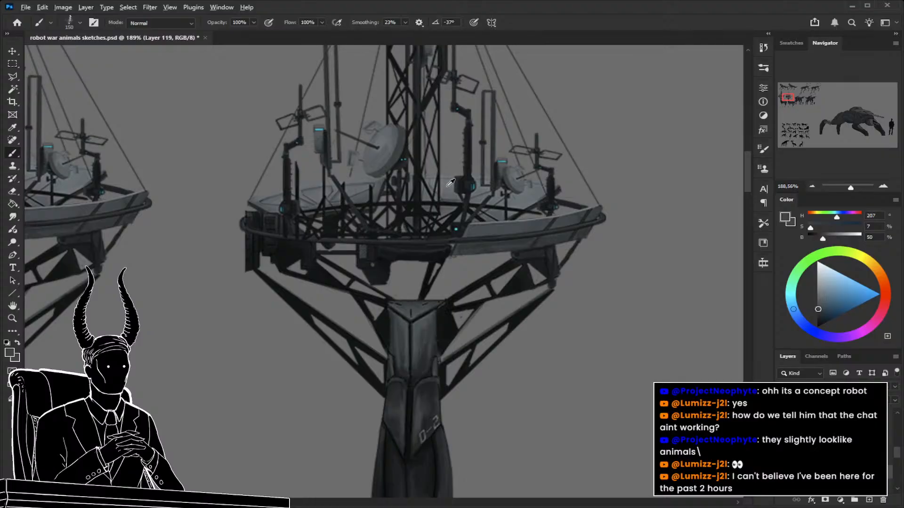
{"action": "left_click", "coordinate": [447, 186], "text": "alt"}
Paint a small light grey highlight on the near front leg's knee with a 45 px brush.
{"action": "key", "text": "z"}
{"action": "left_click_drag", "start_coordinate": [595, 240], "coordinate": [513, 277]}
{"action": "left_click_drag", "start_coordinate": [659, 360], "coordinate": [320, 328]}
{"action": "mouse_move", "coordinate": [462, 313]}
{"action": "left_mouse_down"}
{"action": "mouse_move", "coordinate": [518, 335]}
{"action": "mouse_move", "coordinate": [443, 338]}
{"action": "left_mouse_up"}
{"action": "key", "text": "b"}
{"action": "key", "text": "bracketleft"}
{"action": "key", "text": "bracketleft"}
{"action": "key", "text": "bracketleft"}
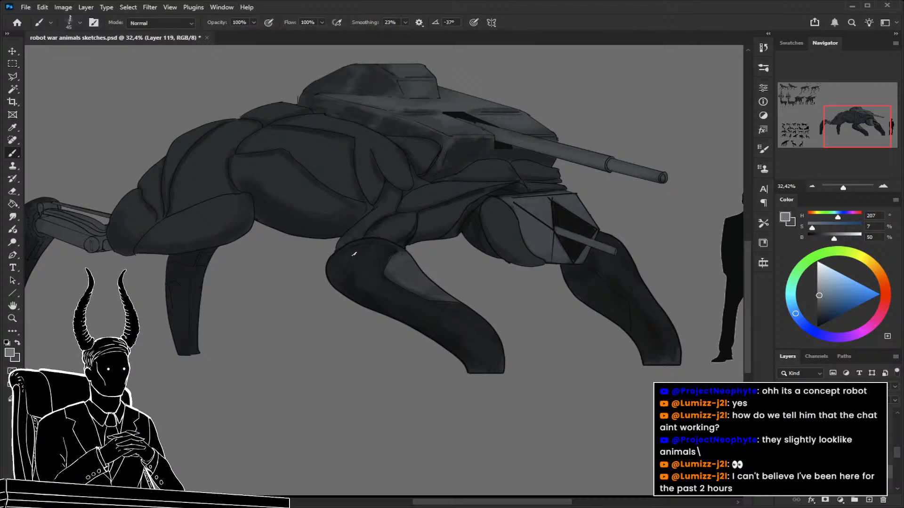
{"action": "left_click_drag", "start_coordinate": [354, 254], "coordinate": [349, 261]}
Add light grey highlights to the upper outer surface of the nearest rear lower leg.
{"action": "left_click_drag", "start_coordinate": [363, 295], "coordinate": [494, 302]}
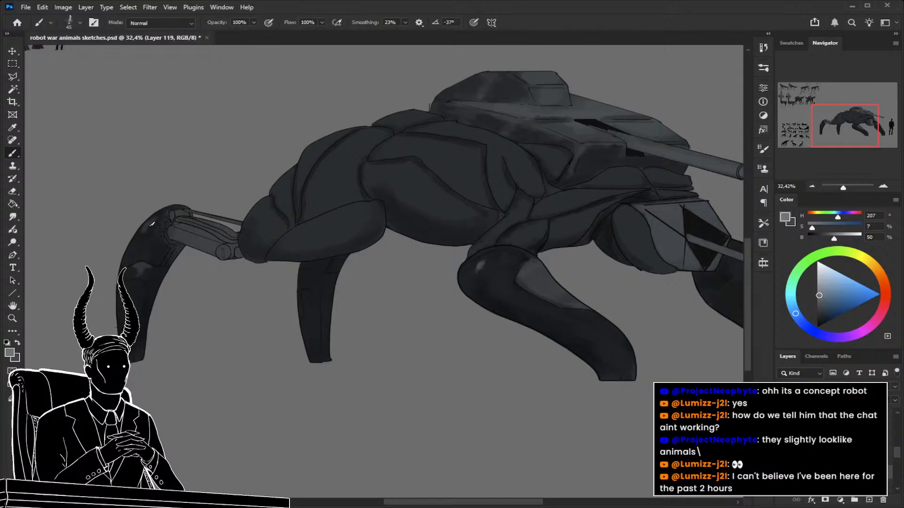
{"action": "key", "text": "z"}
{"action": "mouse_move", "coordinate": [154, 320]}
{"action": "left_mouse_down"}
{"action": "mouse_move", "coordinate": [97, 321]}
{"action": "mouse_move", "coordinate": [139, 327]}
{"action": "left_mouse_up"}
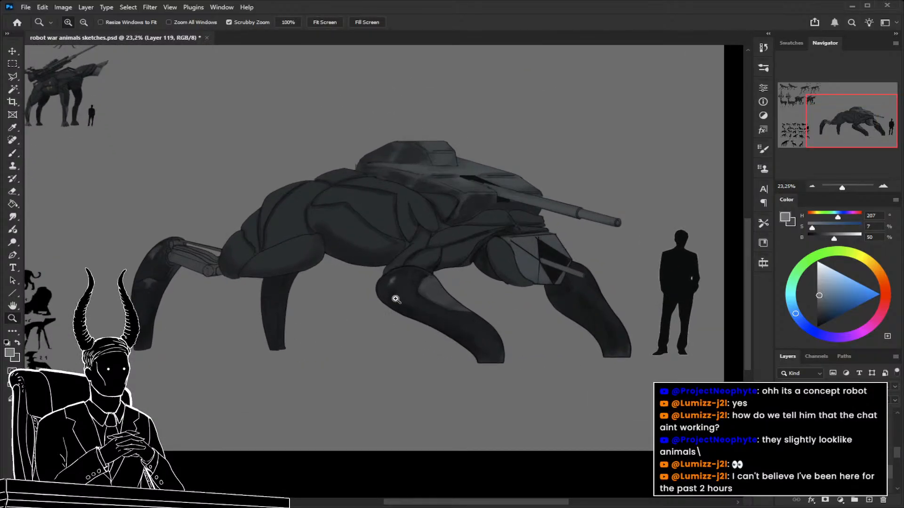
{"action": "key", "text": "b"}
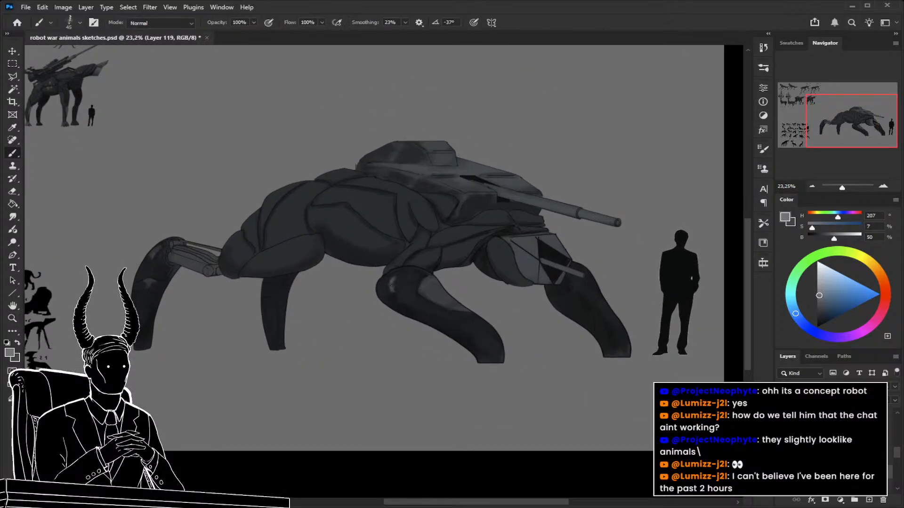
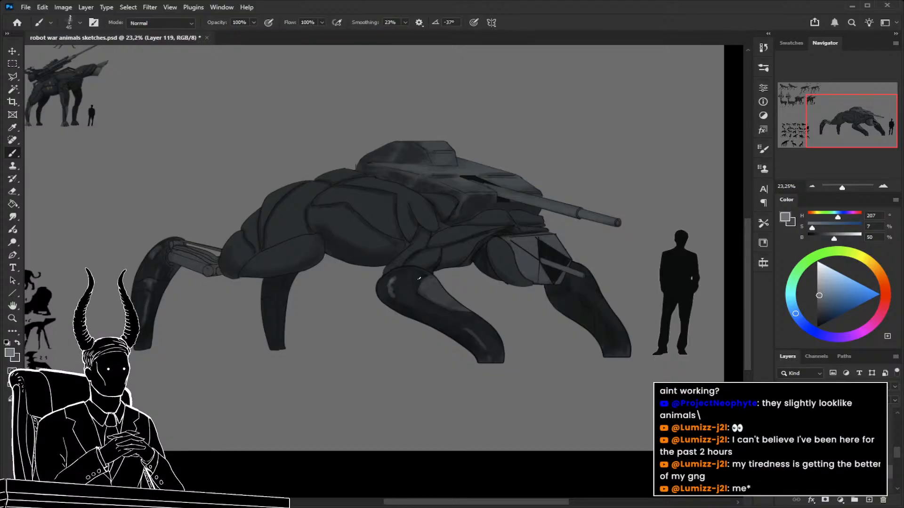
Sample a near-black blue-grey (HSB 195, 17, 9) from the belly's lower edge and darken the body seams with a 30 px brush.
{"action": "left_click_drag", "start_coordinate": [443, 322], "coordinate": [501, 332]}
{"action": "key", "text": "z"}
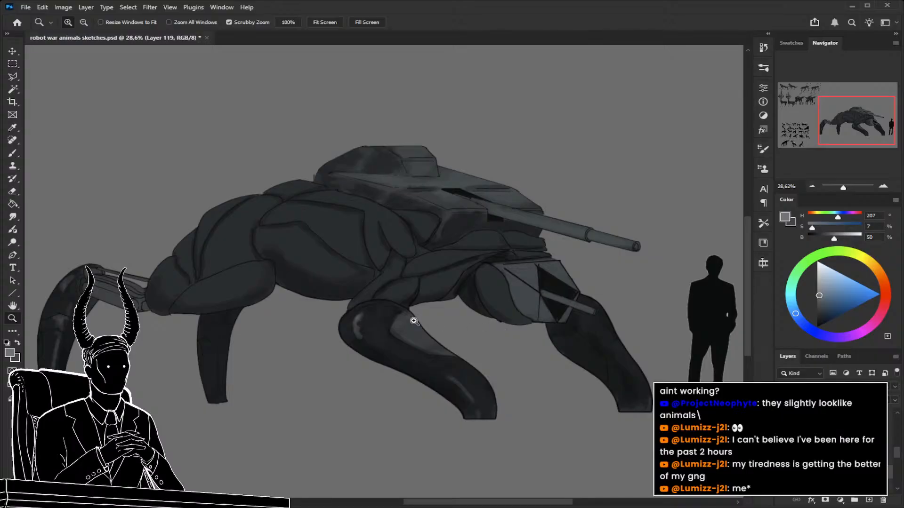
{"action": "left_click_drag", "start_coordinate": [418, 322], "coordinate": [496, 368]}
{"action": "key", "text": "b"}
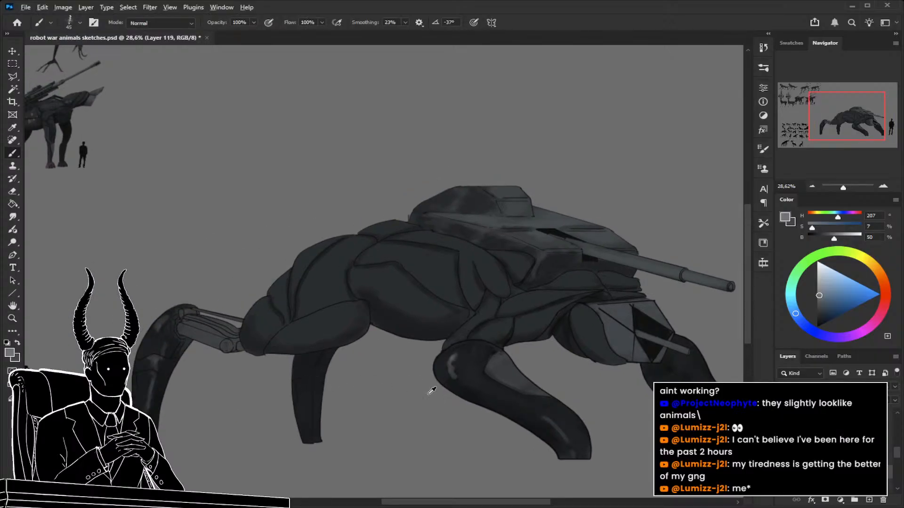
{"action": "left_click", "coordinate": [430, 329], "text": "alt"}
{"action": "key", "text": "bracketleft"}
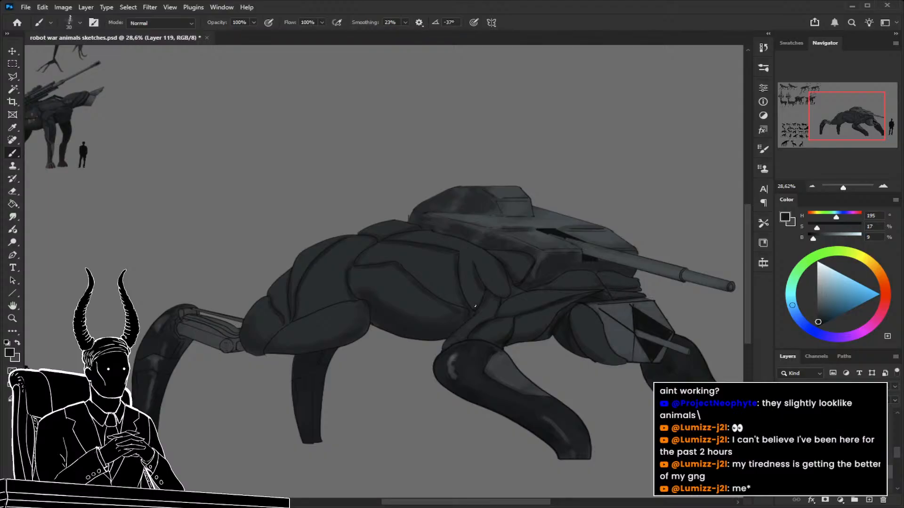
Examine the shoulder and leg shading on the finished cargo-carrying robot animal for reference.
{"action": "key", "text": "z"}
{"action": "left_click_drag", "start_coordinate": [503, 306], "coordinate": [430, 309]}
{"action": "left_click_drag", "start_coordinate": [226, 230], "coordinate": [324, 263]}
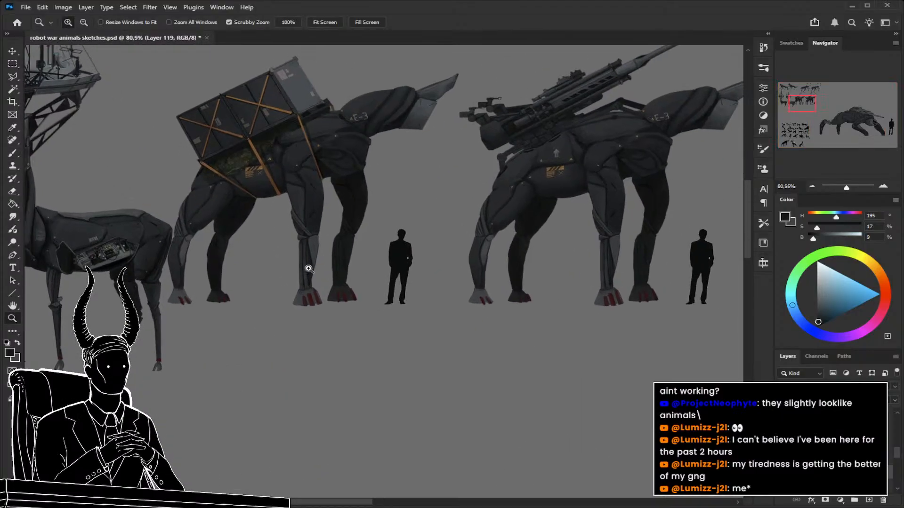
{"action": "key", "text": "b"}
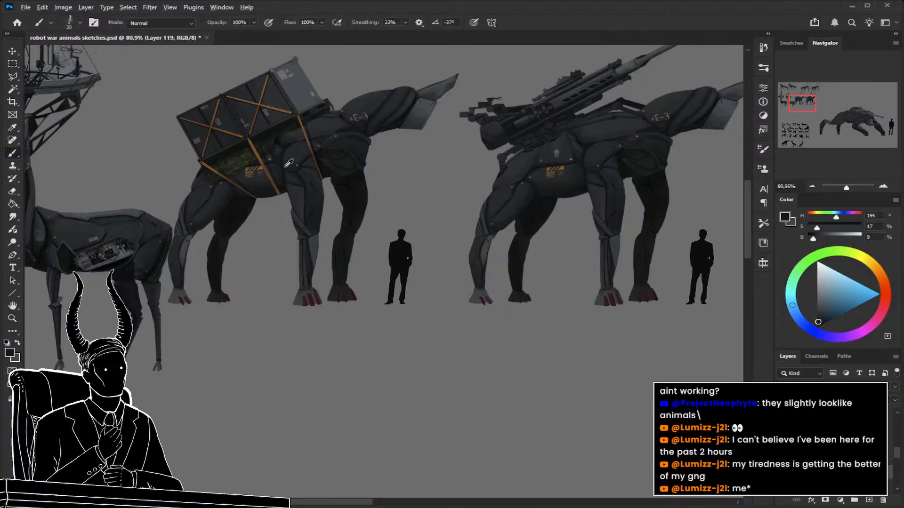
{"action": "left_click", "coordinate": [282, 154], "text": "alt"}
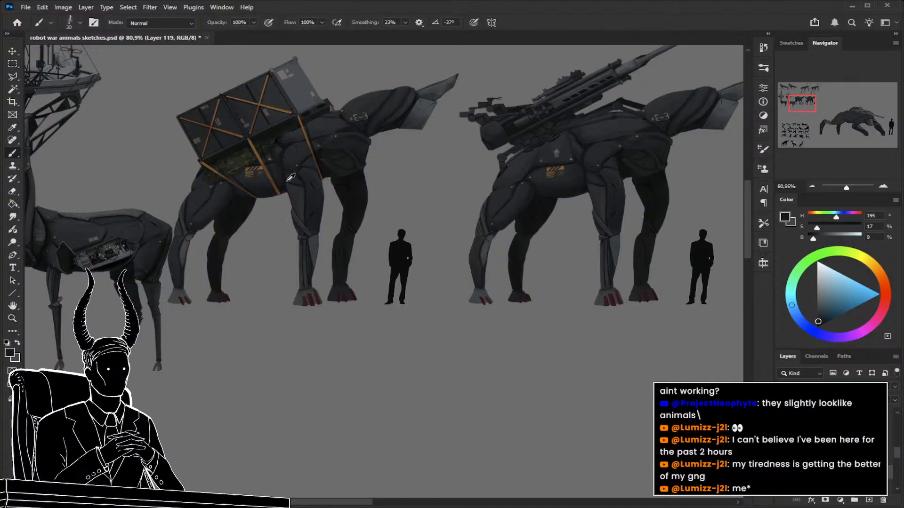
Darken the lower edge and seams of the walker's rear haunch with a 45 px brush.
{"action": "key", "text": "z"}
{"action": "mouse_move", "coordinate": [282, 156]}
{"action": "left_mouse_down"}
{"action": "mouse_move", "coordinate": [238, 214]}
{"action": "mouse_move", "coordinate": [205, 224]}
{"action": "left_mouse_up"}
{"action": "mouse_move", "coordinate": [445, 291]}
{"action": "left_mouse_down"}
{"action": "mouse_move", "coordinate": [502, 318]}
{"action": "mouse_move", "coordinate": [508, 297]}
{"action": "left_mouse_up"}
{"action": "key", "text": "b"}
{"action": "key", "text": "bracketright"}
{"action": "key", "text": "bracketright"}
{"action": "key", "text": "bracketright"}
{"action": "mouse_move", "coordinate": [487, 254]}
{"action": "left_mouse_down"}
{"action": "mouse_move", "coordinate": [448, 261]}
{"action": "mouse_move", "coordinate": [478, 257]}
{"action": "left_mouse_up"}
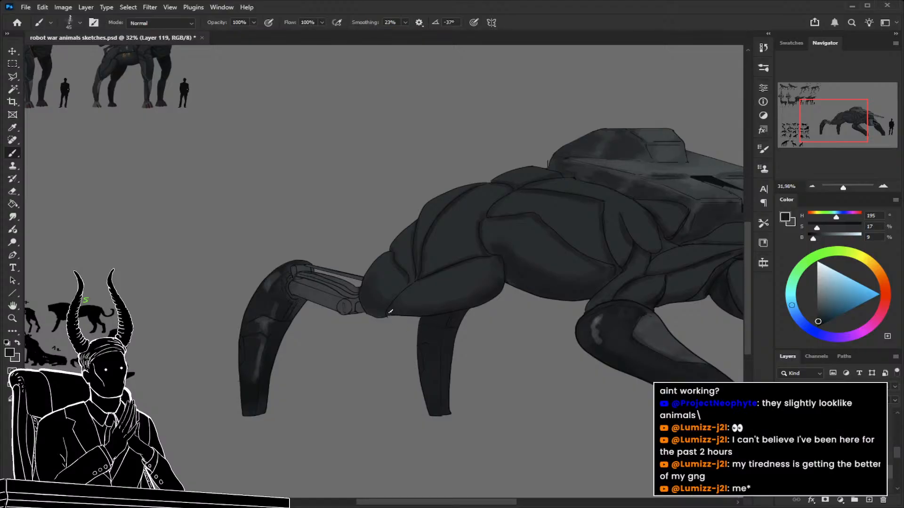
Deepen the dark seams between the back and shoulder plates, refining them with a 30 px brush.
{"action": "key", "text": "space"}
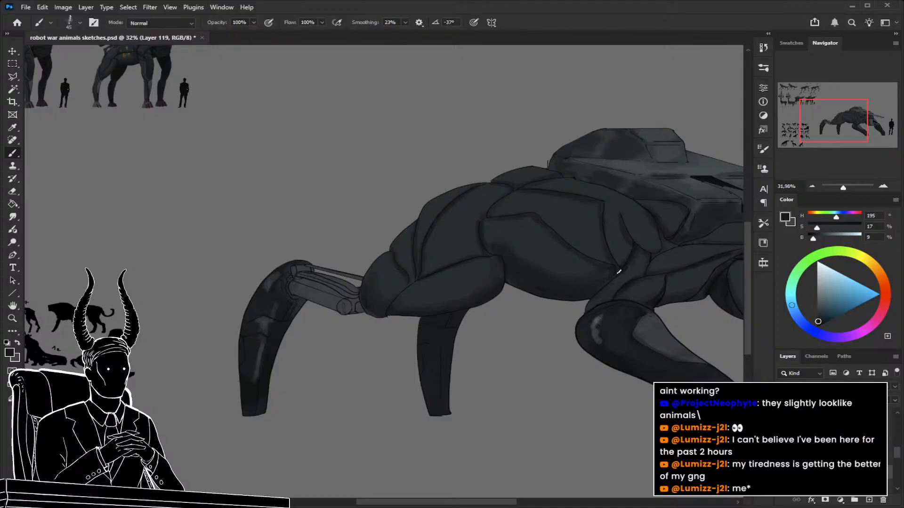
{"action": "left_click_drag", "start_coordinate": [618, 271], "coordinate": [513, 286]}
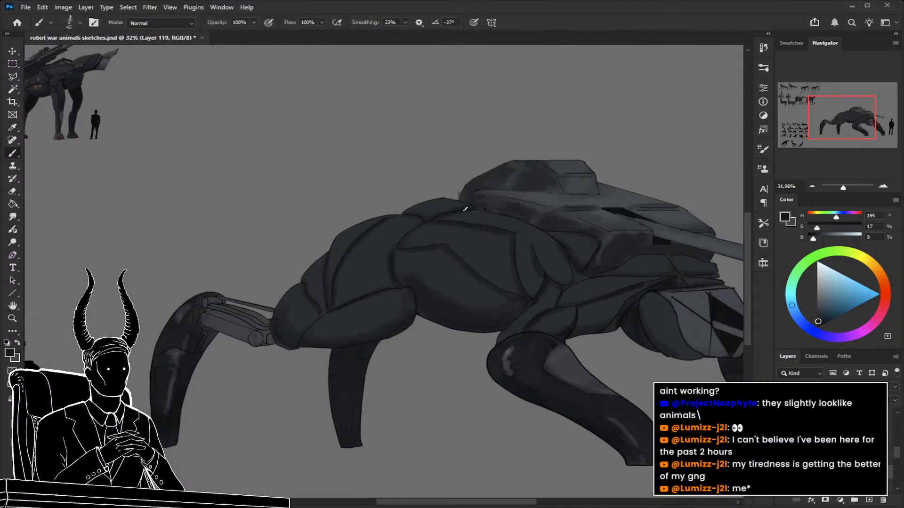
{"action": "left_click_drag", "start_coordinate": [488, 261], "coordinate": [465, 259]}
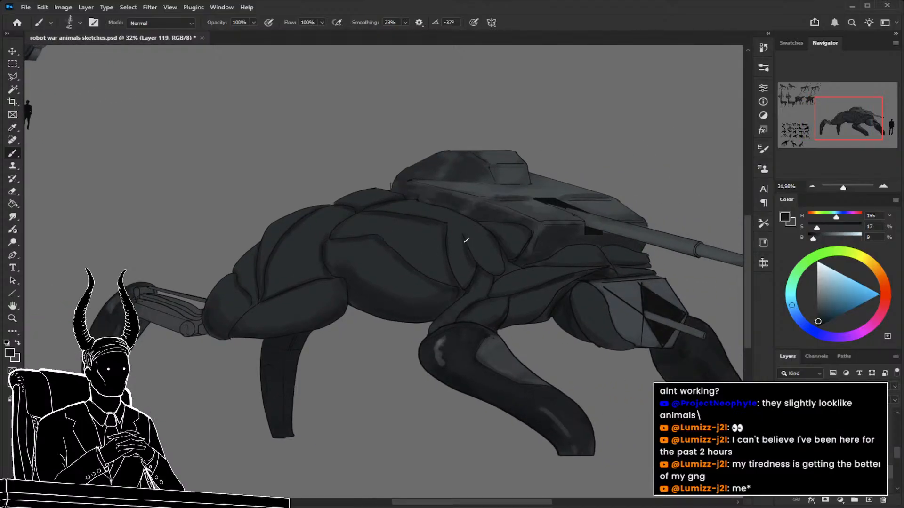
{"action": "key", "text": "bracketleft"}
{"action": "key", "text": "bracketleft"}
{"action": "key", "text": "bracketleft"}
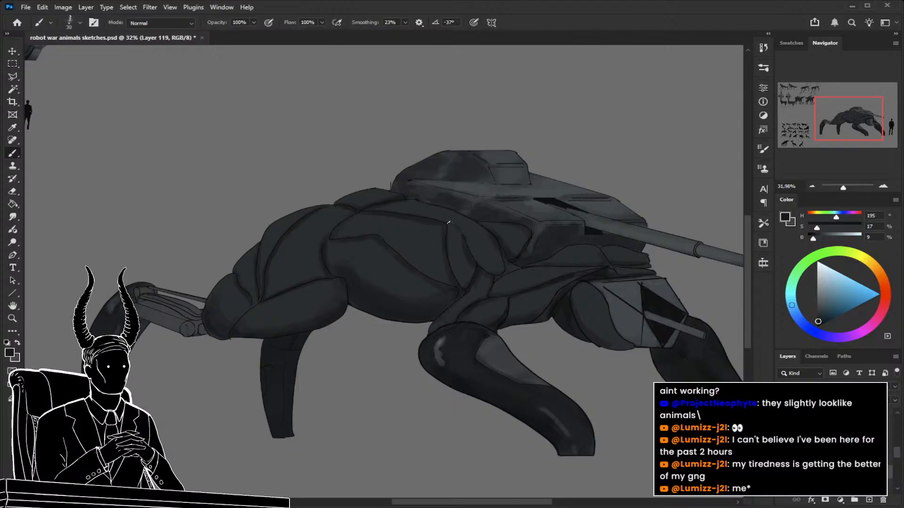
Compare the overall shading of the tank walker with the finished robot animals.
{"action": "key", "text": "z"}
{"action": "left_click_drag", "start_coordinate": [512, 266], "coordinate": [473, 259]}
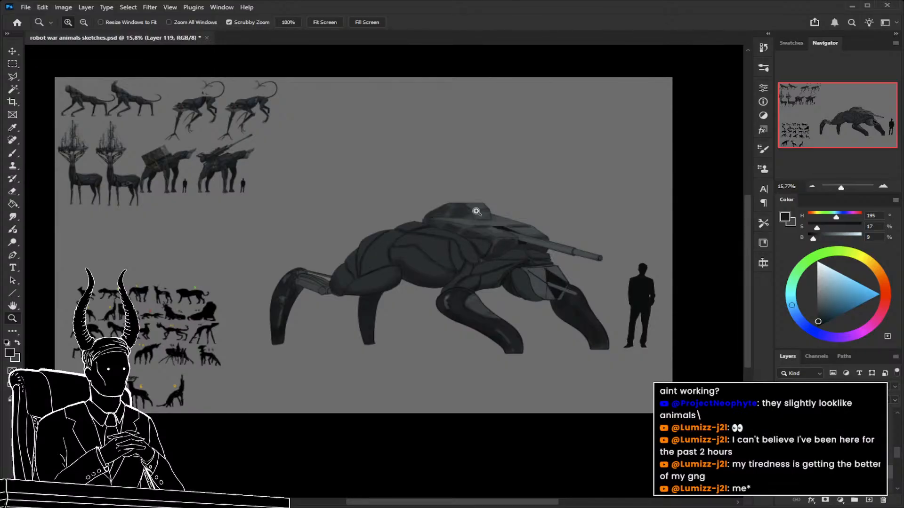
{"action": "left_click_drag", "start_coordinate": [390, 280], "coordinate": [505, 341]}
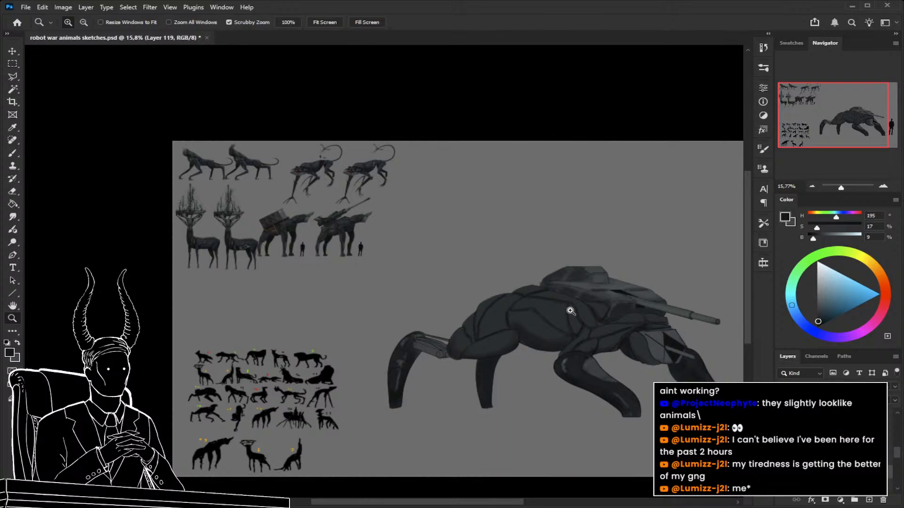
{"action": "left_click_drag", "start_coordinate": [281, 181], "coordinate": [329, 182]}
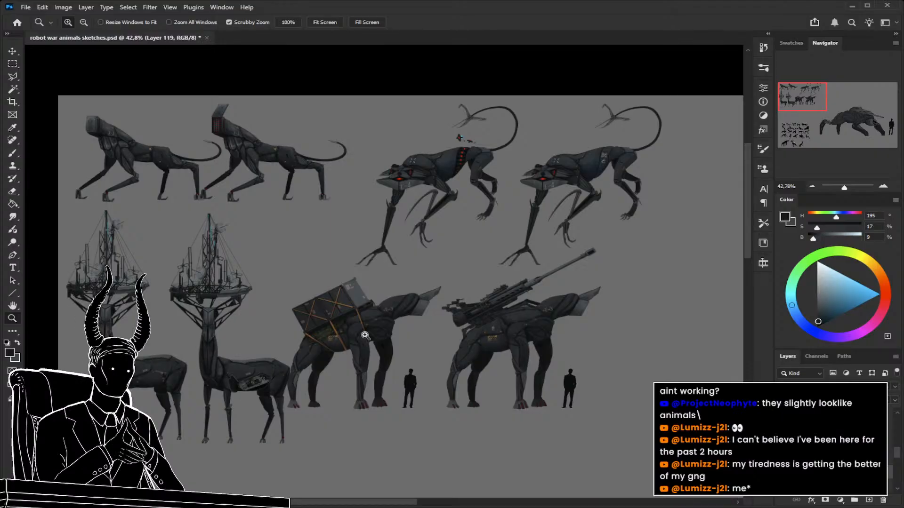
{"action": "left_click_drag", "start_coordinate": [444, 280], "coordinate": [377, 285]}
{"action": "left_click_drag", "start_coordinate": [511, 319], "coordinate": [328, 255]}
{"action": "left_click", "coordinate": [457, 296]}
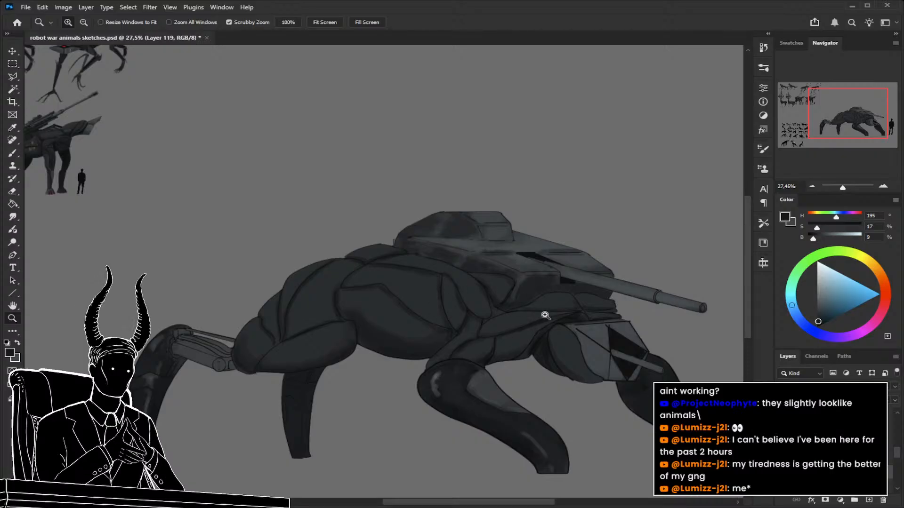
{"action": "left_click_drag", "start_coordinate": [538, 315], "coordinate": [467, 277]}
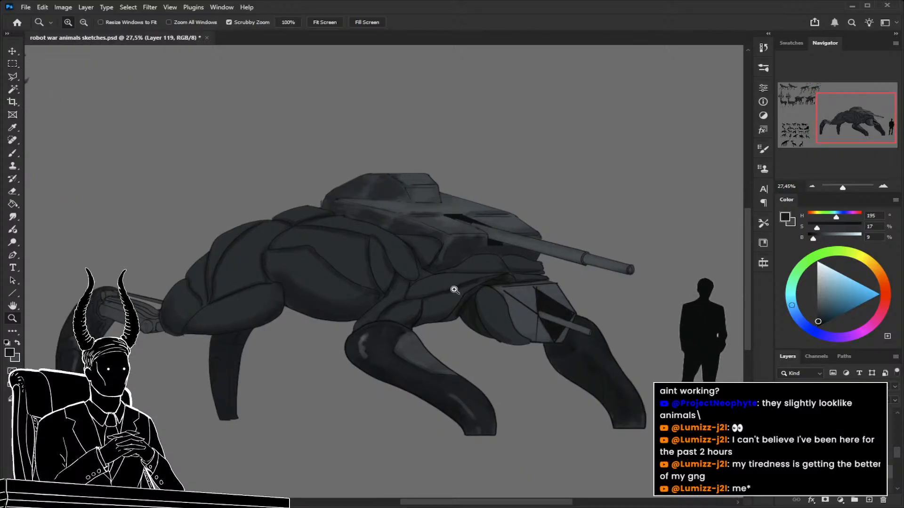
{"action": "left_click", "coordinate": [523, 306]}
{"action": "mouse_move", "coordinate": [561, 321]}
{"action": "left_mouse_down"}
{"action": "mouse_move", "coordinate": [521, 318]}
{"action": "mouse_move", "coordinate": [529, 301]}
{"action": "mouse_move", "coordinate": [547, 315]}
{"action": "mouse_move", "coordinate": [460, 298]}
{"action": "left_mouse_up"}
Sample a near-black (HSB 180, 13, 6) from the shaded rear leg area of the finished cargo robot.
{"action": "key", "text": "b"}
{"action": "left_click", "coordinate": [420, 309], "text": "alt"}
{"action": "key", "text": "ctrl+space"}
{"action": "left_click_drag", "start_coordinate": [472, 256], "coordinate": [394, 256]}
{"action": "left_click_drag", "start_coordinate": [268, 204], "coordinate": [370, 230]}
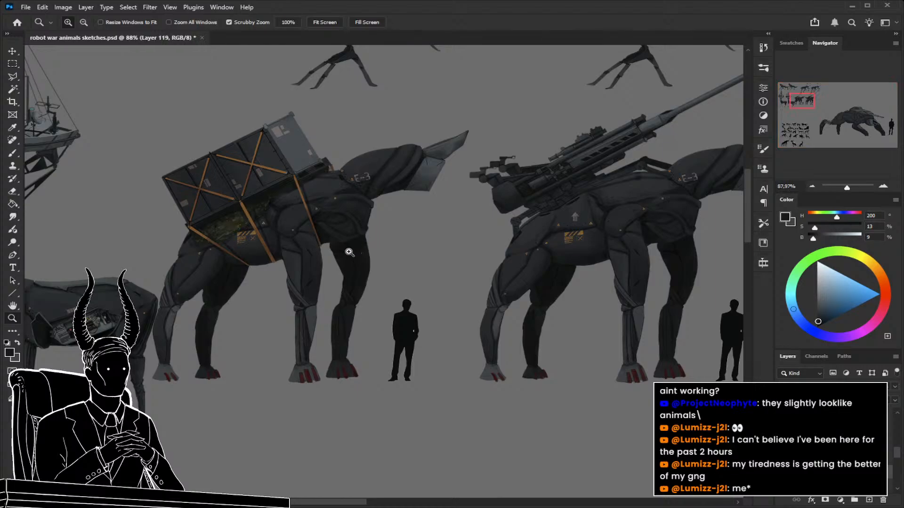
{"action": "key", "text": "b"}
{"action": "left_click", "coordinate": [221, 273], "text": "alt"}
Paint near-black shadows under the turret's lower edge with a 50 px brush, refining them at 35 px.
{"action": "key", "text": "ctrl+space"}
{"action": "left_click_drag", "start_coordinate": [262, 282], "coordinate": [185, 276]}
{"action": "mouse_move", "coordinate": [505, 339]}
{"action": "left_mouse_down"}
{"action": "mouse_move", "coordinate": [567, 358]}
{"action": "mouse_move", "coordinate": [521, 323]}
{"action": "left_mouse_up"}
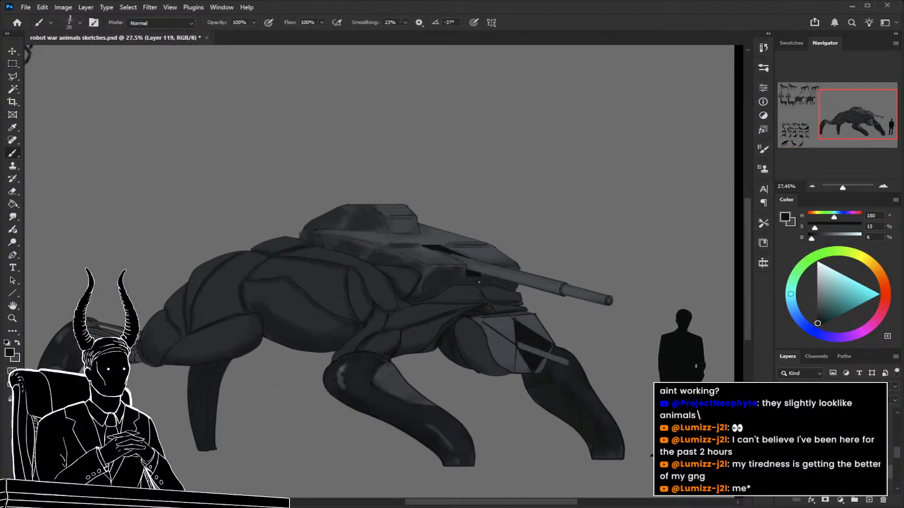
{"action": "left_click_drag", "start_coordinate": [479, 292], "coordinate": [470, 260]}
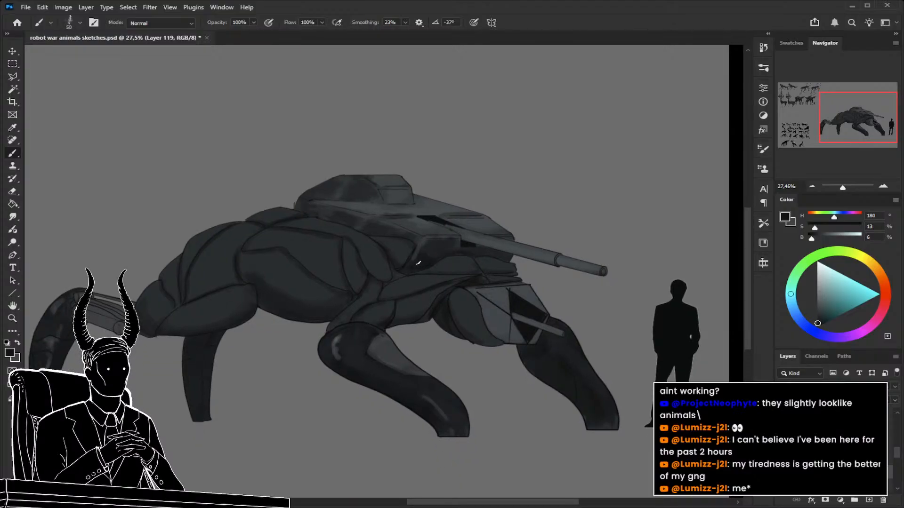
{"action": "key", "text": "bracketleft"}
{"action": "key", "text": "bracketleft"}
{"action": "key", "text": "bracketleft"}
Shade the neck and front shoulder plates at 60 px with dark greys sampled from the neck (HSB 204, 14, 14 and 210, 15, 11).
{"action": "left_click", "coordinate": [503, 278], "text": "alt"}
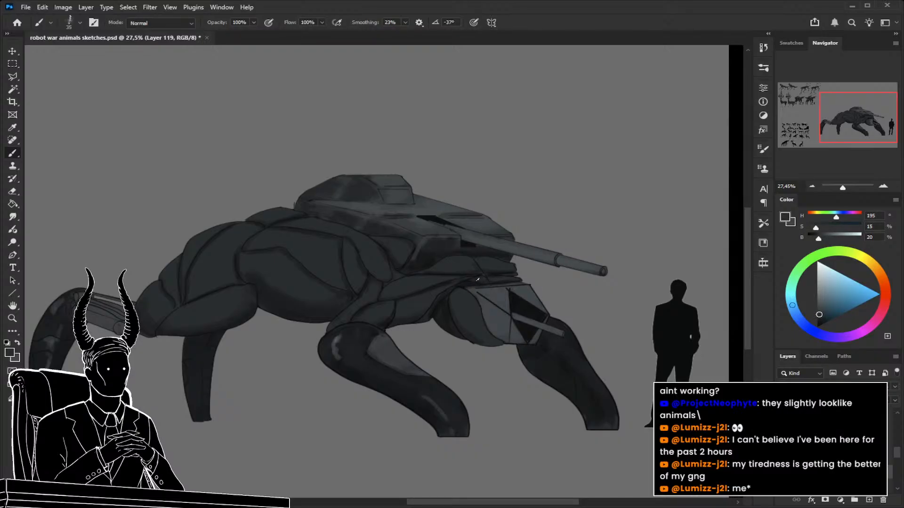
{"action": "left_click", "coordinate": [446, 279], "text": "alt"}
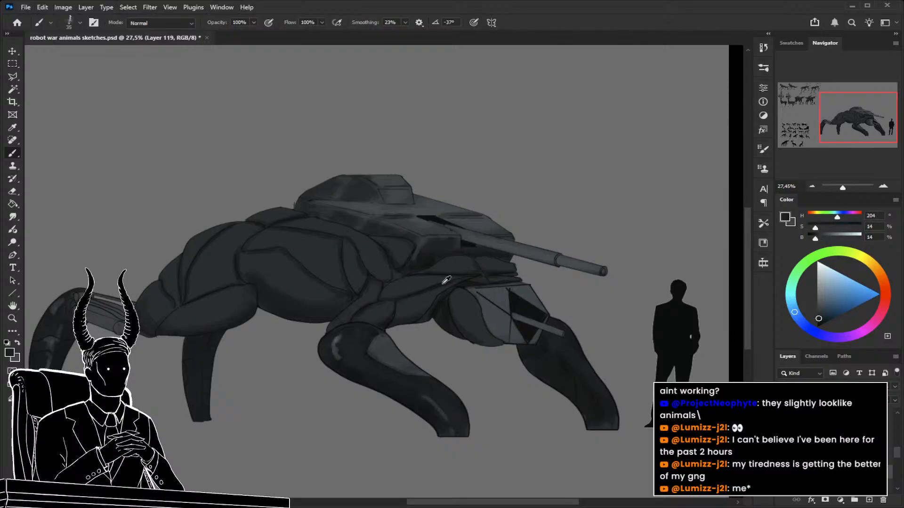
{"action": "key", "text": "bracketright"}
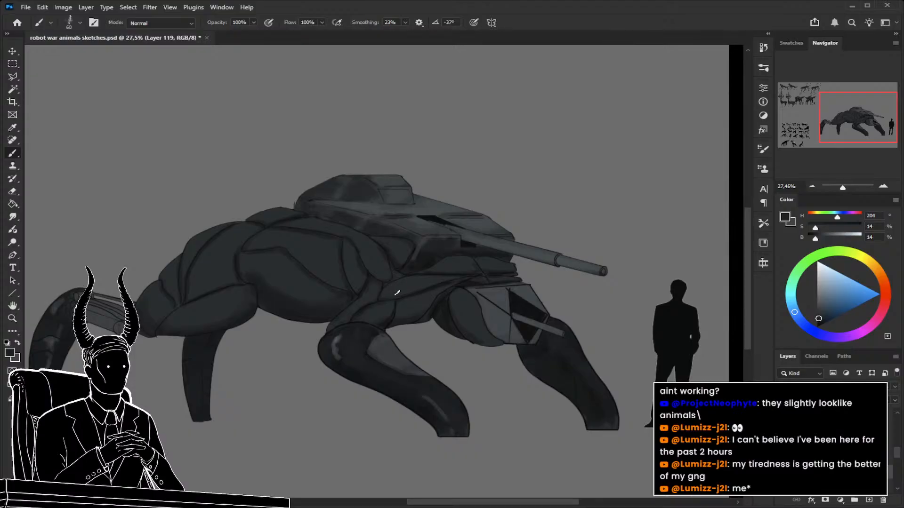
{"action": "left_click", "coordinate": [443, 283], "text": "alt"}
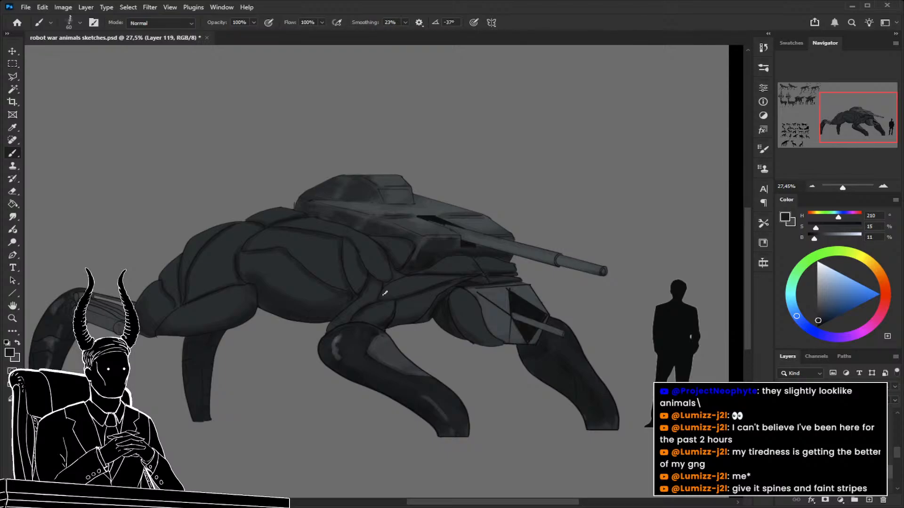
Examine the panel seams, markings and limb shading of the finished cargo, deer and long-armed robots against the tank walker.
{"action": "key", "text": "z"}
{"action": "left_click_drag", "start_coordinate": [373, 298], "coordinate": [332, 298]}
{"action": "left_click_drag", "start_coordinate": [351, 333], "coordinate": [506, 376]}
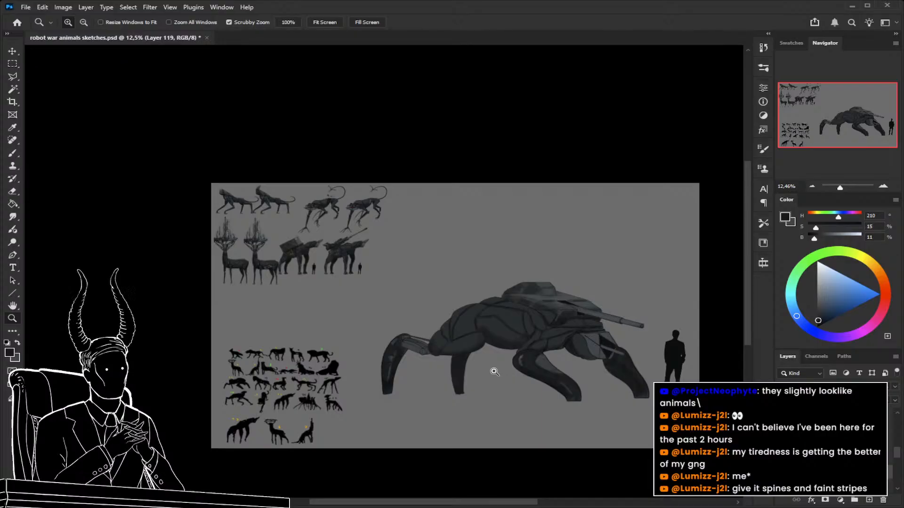
{"action": "left_click_drag", "start_coordinate": [259, 250], "coordinate": [380, 256]}
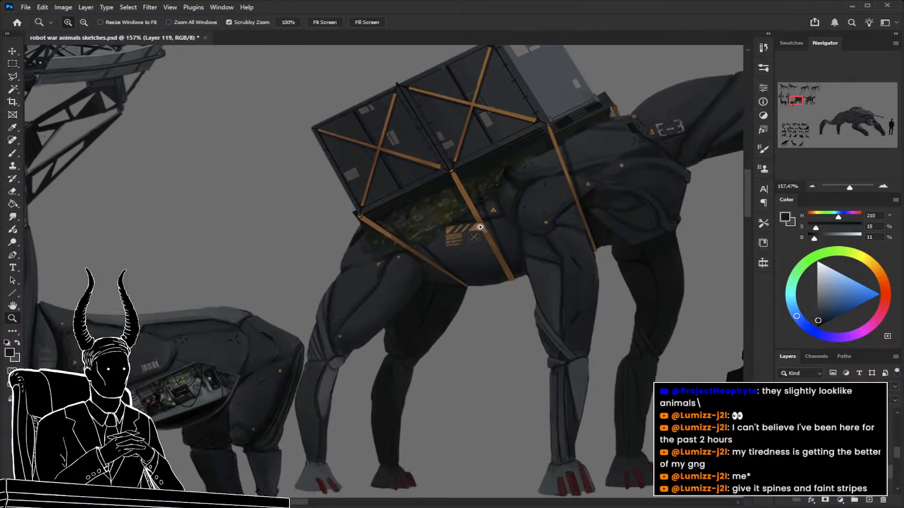
{"action": "left_click_drag", "start_coordinate": [460, 228], "coordinate": [521, 253]}
{"action": "left_click_drag", "start_coordinate": [263, 288], "coordinate": [227, 291]}
{"action": "left_click_drag", "start_coordinate": [345, 252], "coordinate": [430, 482]}
{"action": "left_click_drag", "start_coordinate": [497, 302], "coordinate": [380, 366]}
{"action": "left_click_drag", "start_coordinate": [698, 237], "coordinate": [471, 289]}
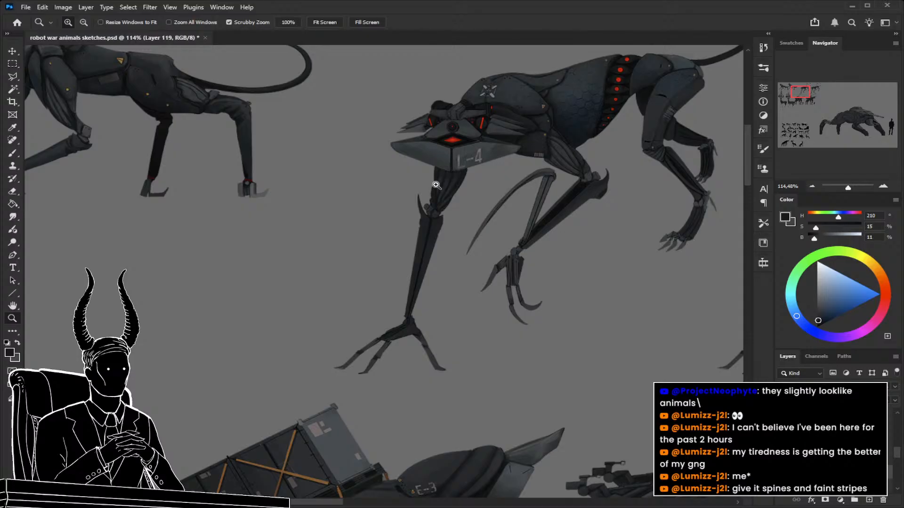
{"action": "left_click_drag", "start_coordinate": [454, 221], "coordinate": [424, 226]}
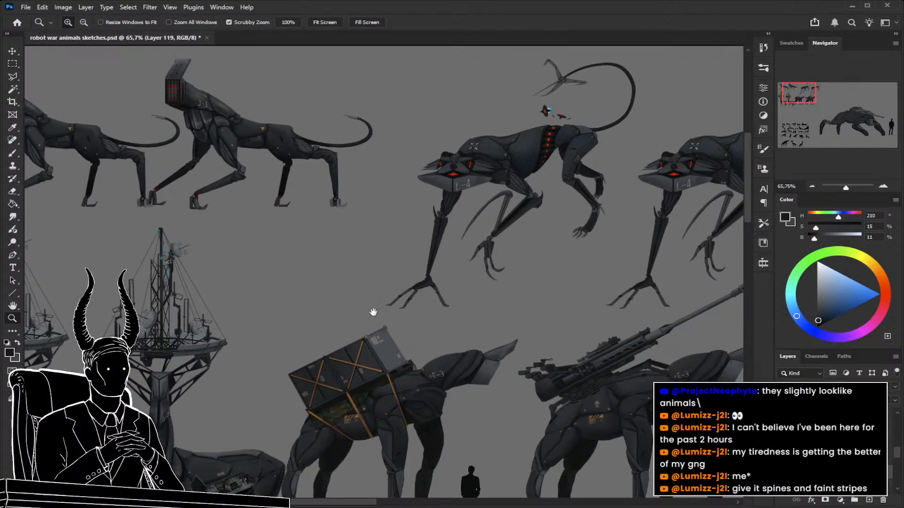
{"action": "left_click_drag", "start_coordinate": [373, 320], "coordinate": [404, 166]}
{"action": "left_click_drag", "start_coordinate": [288, 299], "coordinate": [334, 304]}
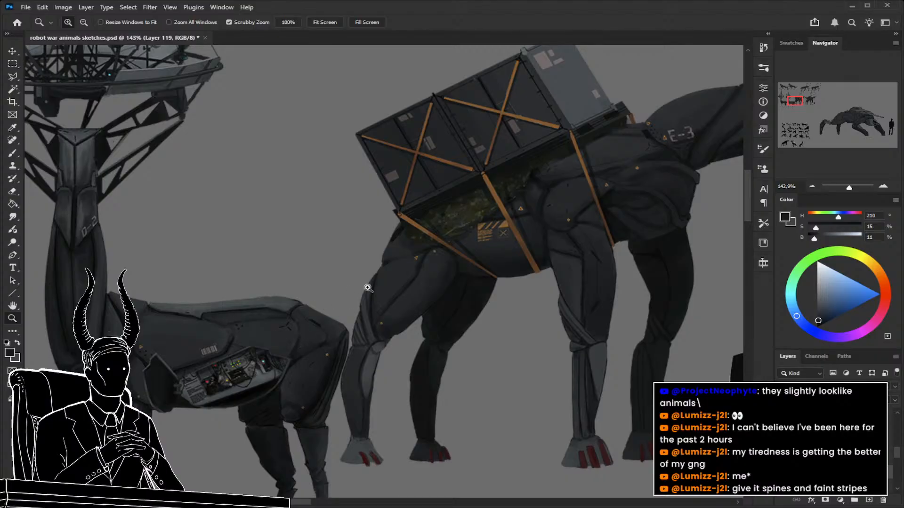
{"action": "left_click_drag", "start_coordinate": [607, 218], "coordinate": [590, 221]}
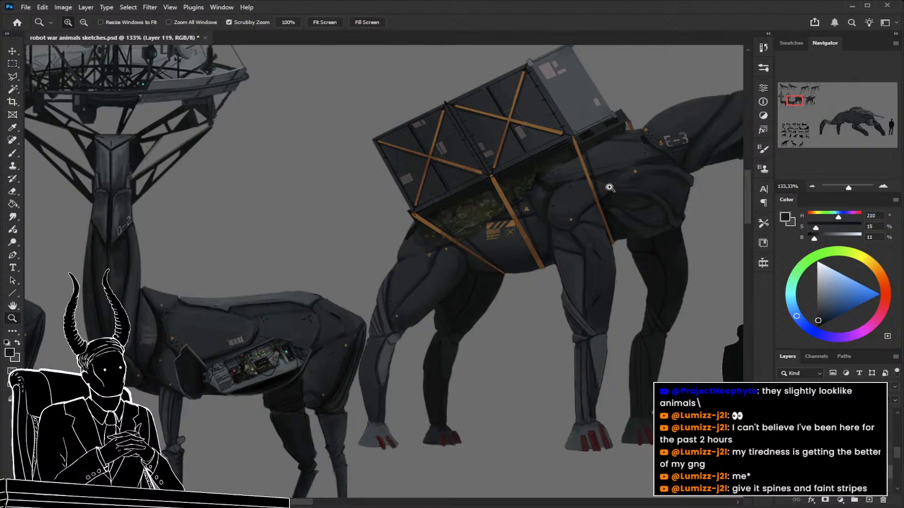
{"action": "left_click_drag", "start_coordinate": [277, 343], "coordinate": [383, 289]}
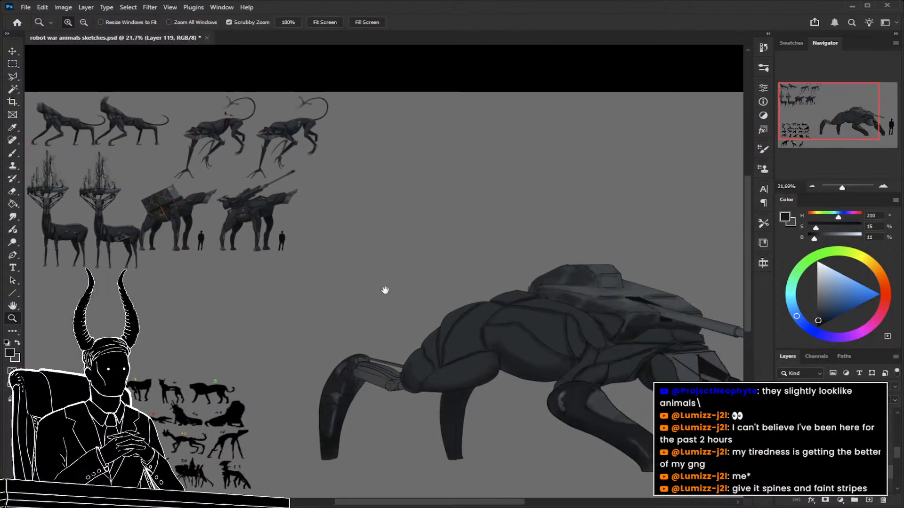
{"action": "left_click_drag", "start_coordinate": [465, 329], "coordinate": [460, 288]}
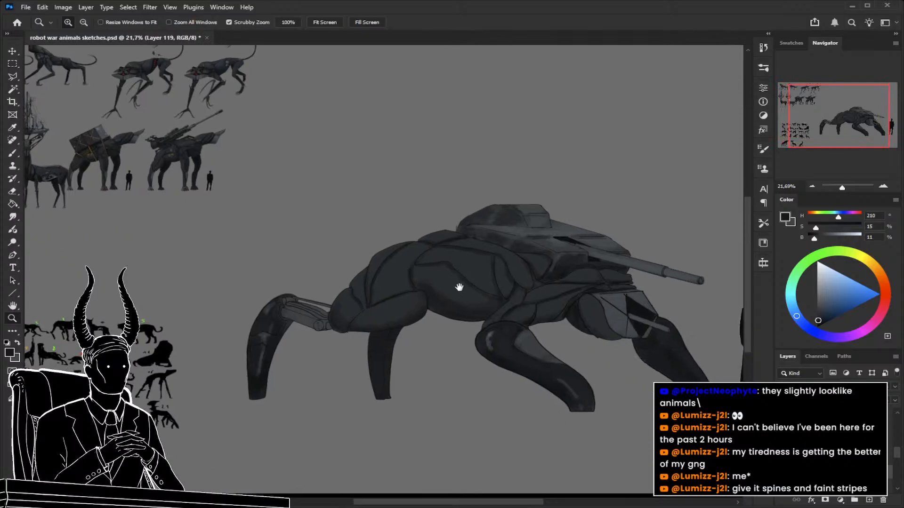
Shade the body and neck plates with a 45 px brush, sampling a dark grey (HSB 200, 17, 14) from the neck.
{"action": "left_click_drag", "start_coordinate": [391, 323], "coordinate": [407, 317]}
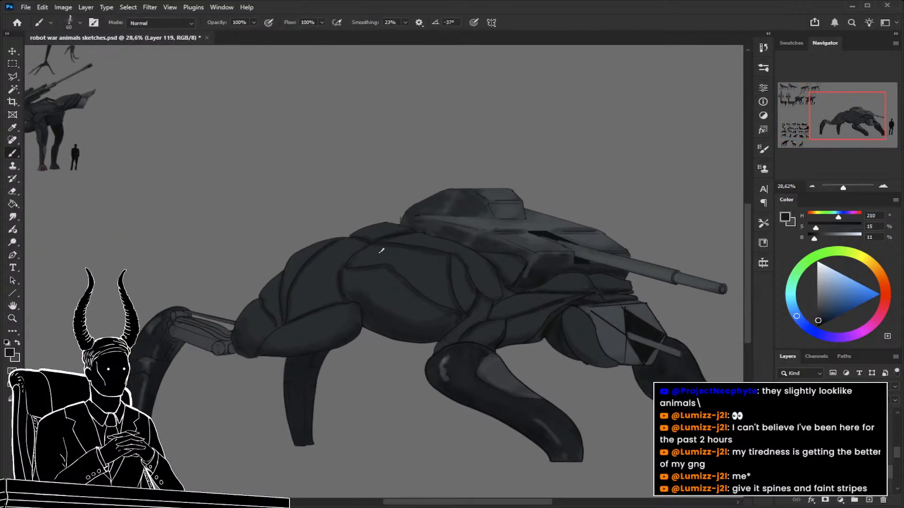
{"action": "key", "text": "bracketleft"}
{"action": "key", "text": "bracketleft"}
{"action": "scroll", "coordinate": [477, 319], "scroll_direction": "right", "scroll_amount": 3}
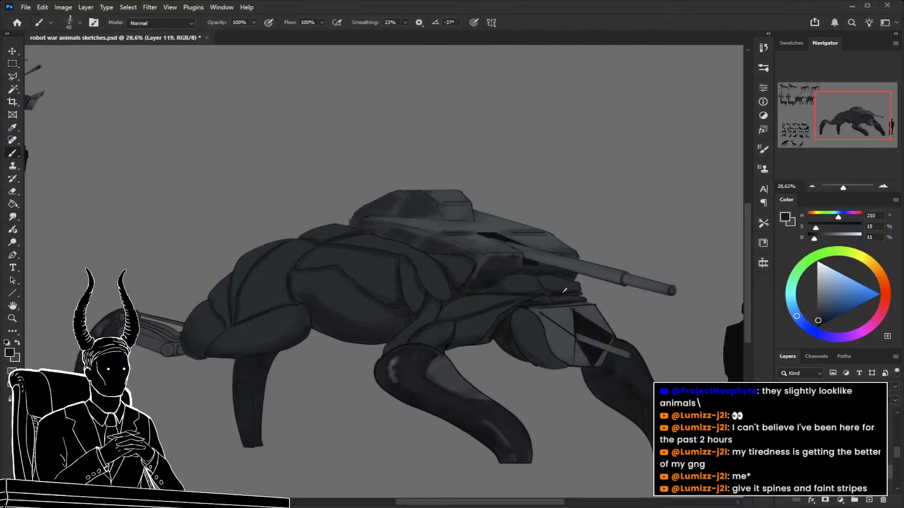
{"action": "left_click", "coordinate": [520, 281], "text": "alt"}
{"action": "left_click", "coordinate": [500, 288], "text": "alt"}
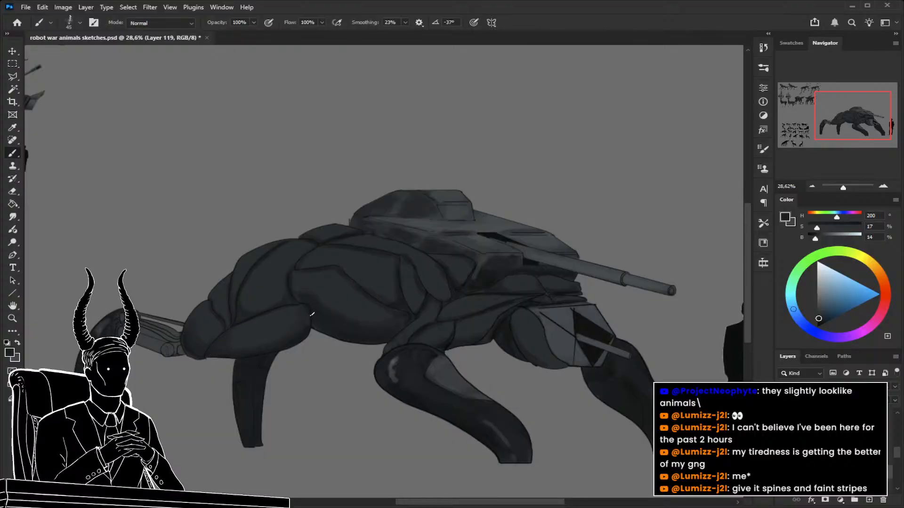
Shade the body plates behind the belly with the 45 px brush, sampling dark greys (HSB 195, 15, 20 and 200, 16, 15).
{"action": "left_click", "coordinate": [304, 319], "text": "alt"}
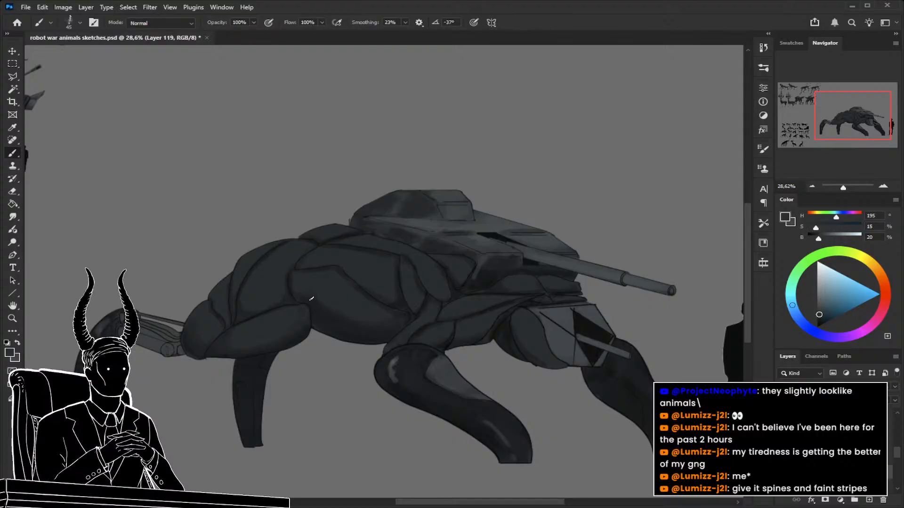
{"action": "left_click", "coordinate": [313, 246], "text": "alt"}
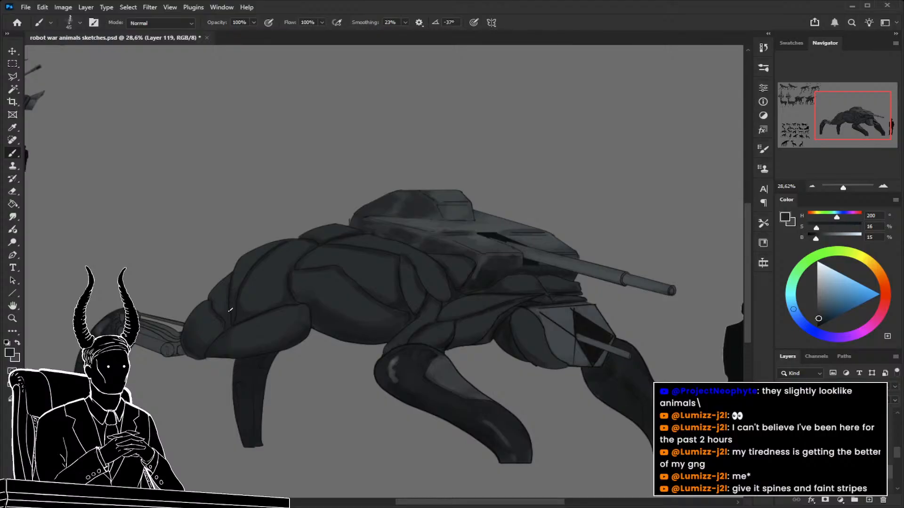
{"action": "left_click", "coordinate": [504, 326], "text": "alt"}
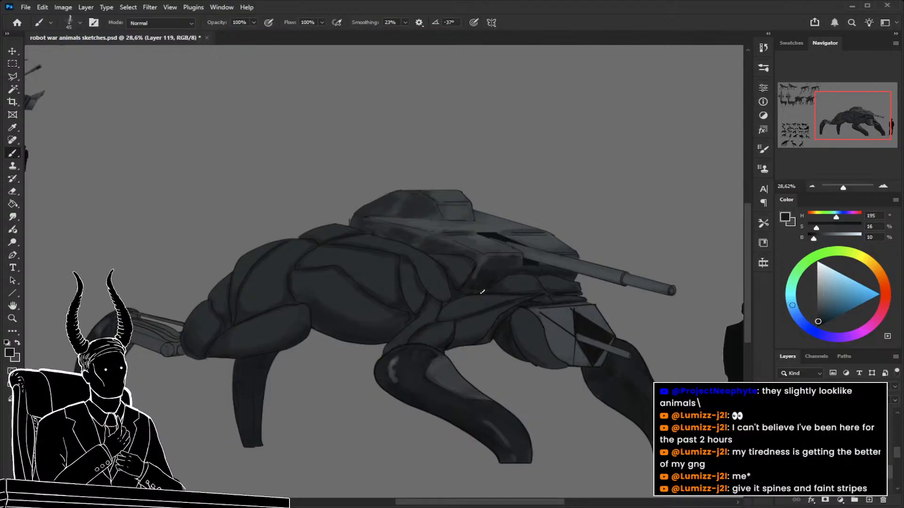
Darken the underside of the head and neck with sampled near-black greys (HSB 200, 12, 10 and 195, 15, 11).
{"action": "left_click_drag", "start_coordinate": [500, 310], "coordinate": [484, 302]}
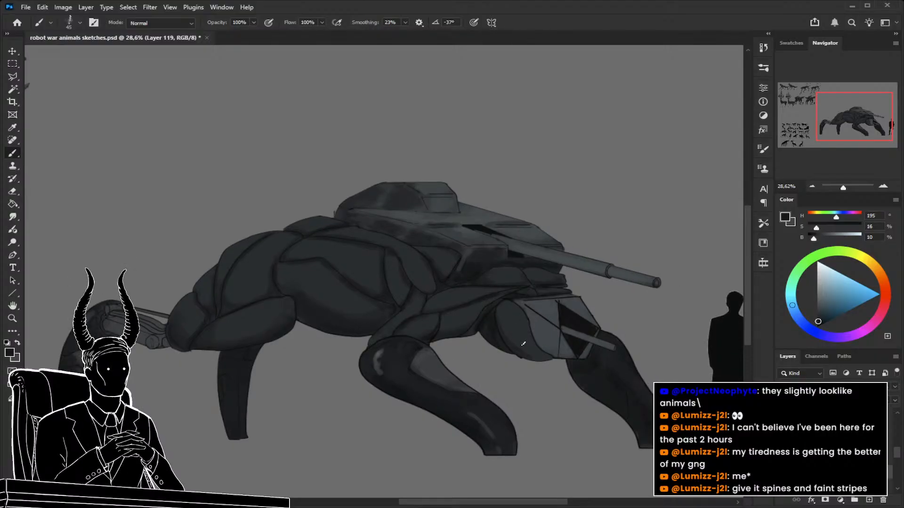
{"action": "left_click_drag", "start_coordinate": [526, 366], "coordinate": [491, 343]}
{"action": "left_click", "coordinate": [539, 348], "text": "alt"}
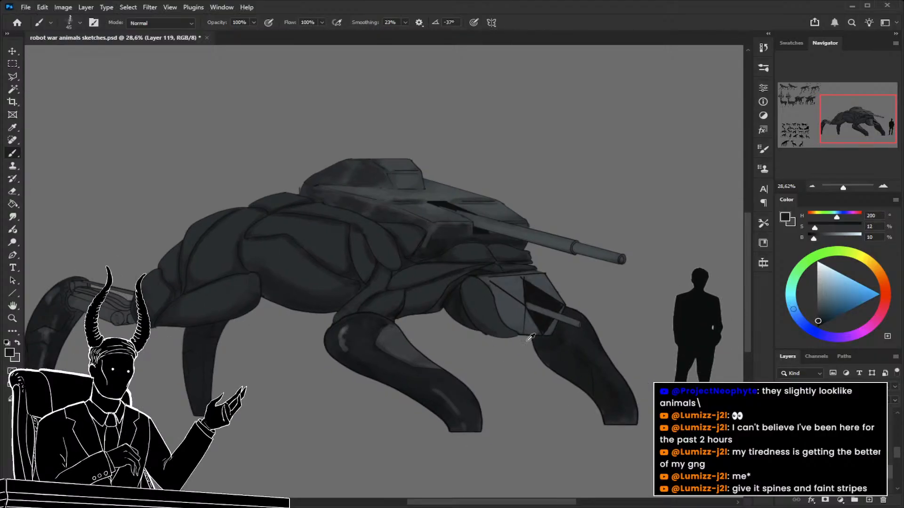
{"action": "left_click", "coordinate": [451, 274], "text": "alt"}
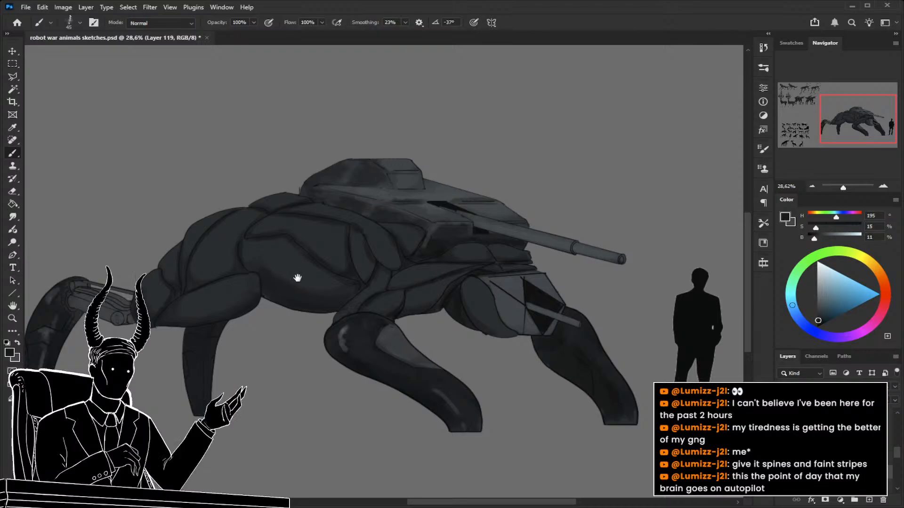
Blend the seams of the upper back and shoulder plates with sampled dark greys (HSB 200, 17, 14 and 204, 16, 13).
{"action": "left_click_drag", "start_coordinate": [299, 274], "coordinate": [325, 282]}
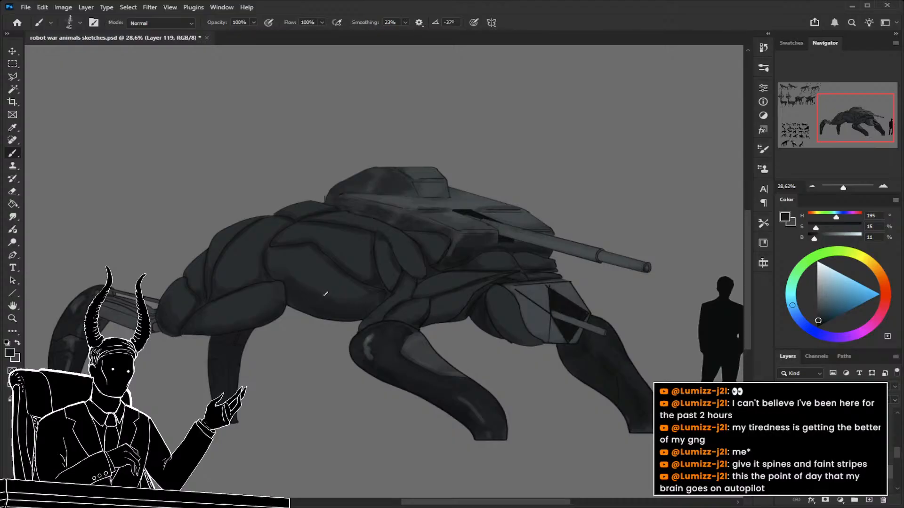
{"action": "left_click", "coordinate": [303, 229], "text": "alt"}
{"action": "left_click", "coordinate": [384, 233], "text": "alt"}
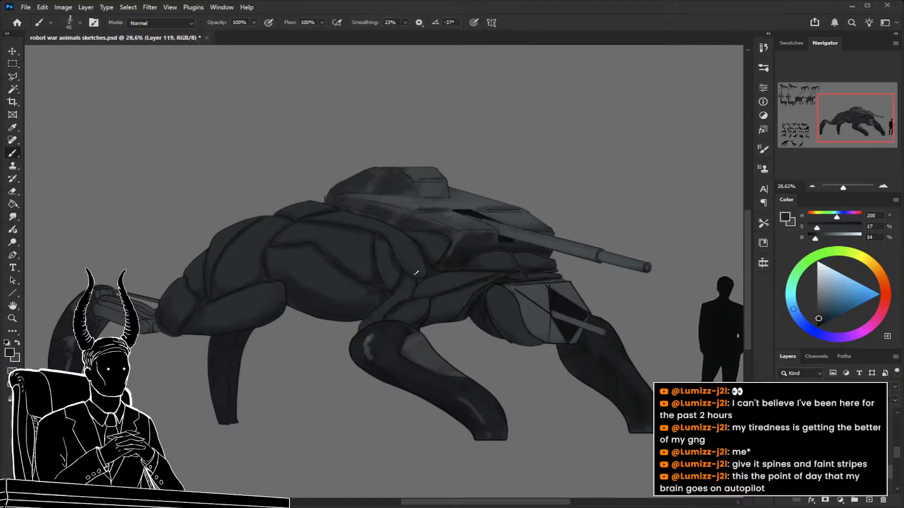
{"action": "left_click", "coordinate": [429, 258], "text": "alt"}
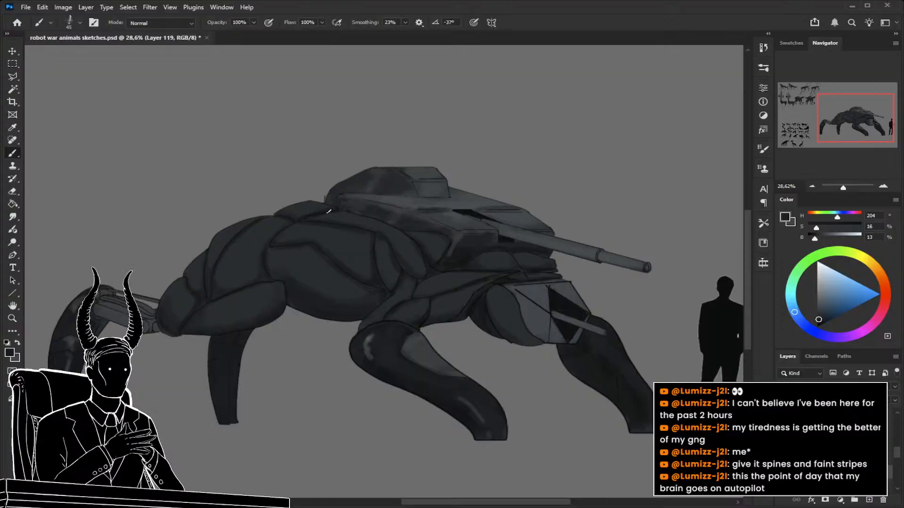
Shade the plates where the neck meets the front shoulder with sampled greys (HSB 195, 15, 20 and 195, 16, 10).
{"action": "left_click_drag", "start_coordinate": [423, 257], "coordinate": [353, 250]}
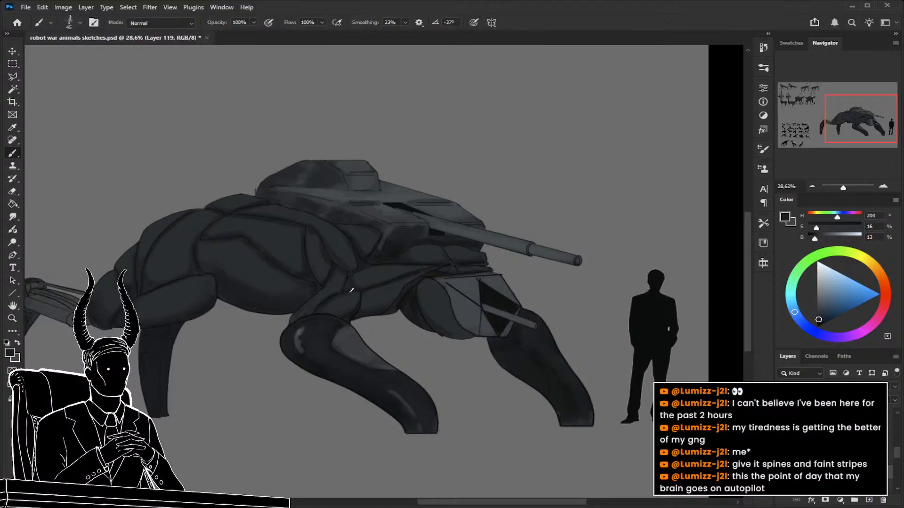
{"action": "left_click", "coordinate": [362, 282], "text": "alt"}
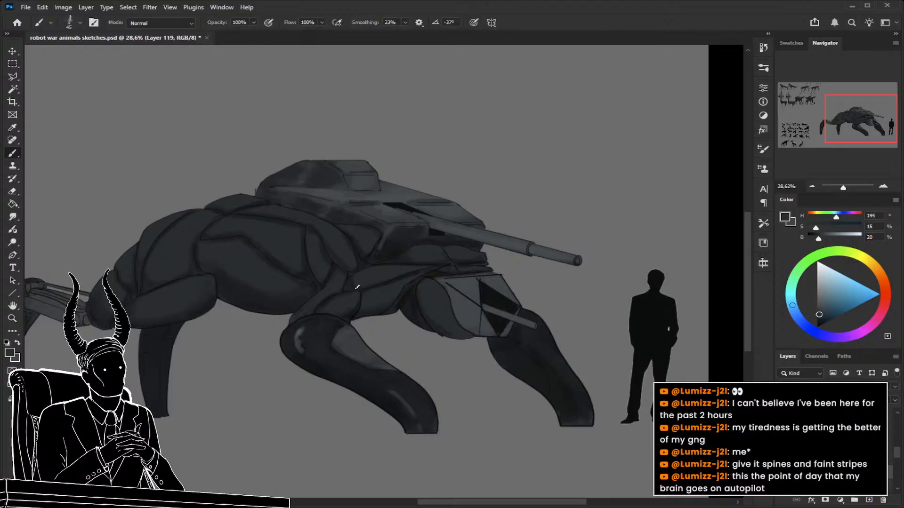
{"action": "left_click", "coordinate": [411, 270], "text": "alt"}
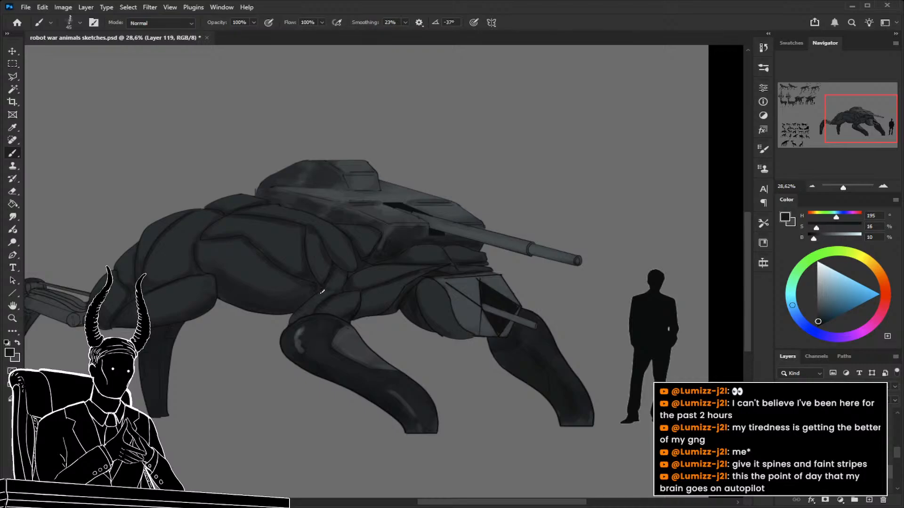
Shade the flank plates around the angled belly seam, alternating sampled greys (HSB 195, 15, 20 and 204, 17, 12).
{"action": "left_click", "coordinate": [289, 280], "text": "alt"}
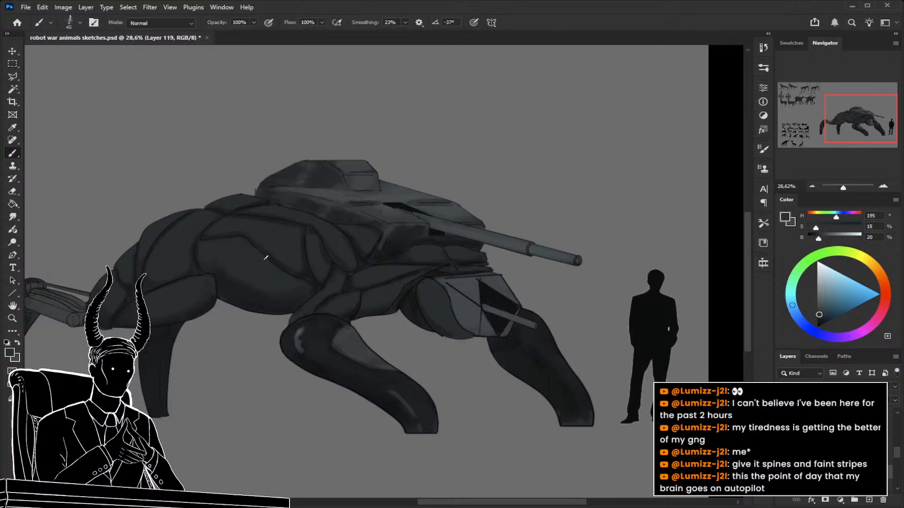
{"action": "left_click", "coordinate": [310, 271], "text": "alt"}
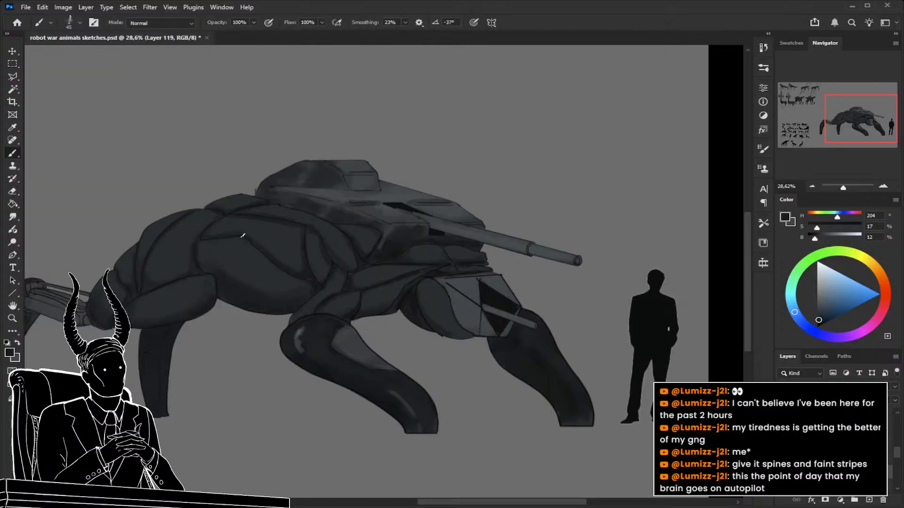
{"action": "left_click", "coordinate": [222, 230], "text": "alt"}
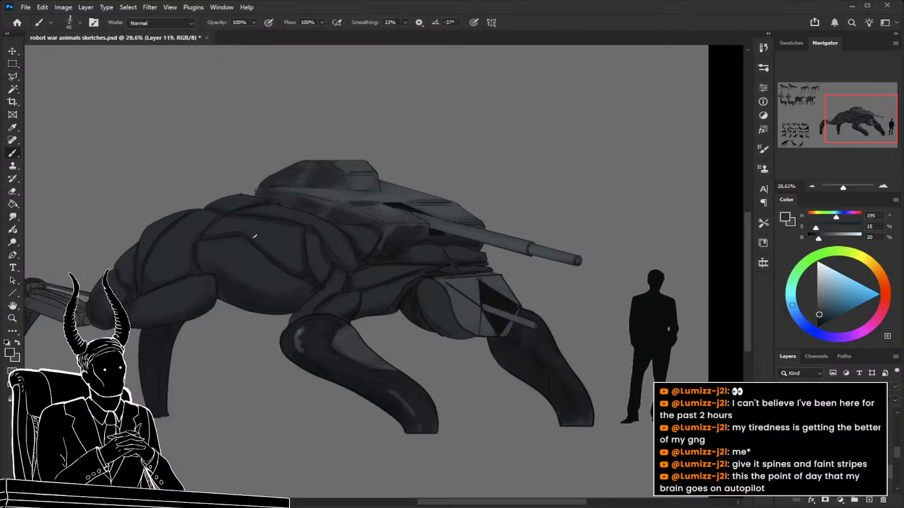
Darken the plates beneath the turret with sampled greys (HSB 195, 16, 10 and 210, 13, 12) and save the document.
{"action": "left_click", "coordinate": [394, 245], "text": "alt"}
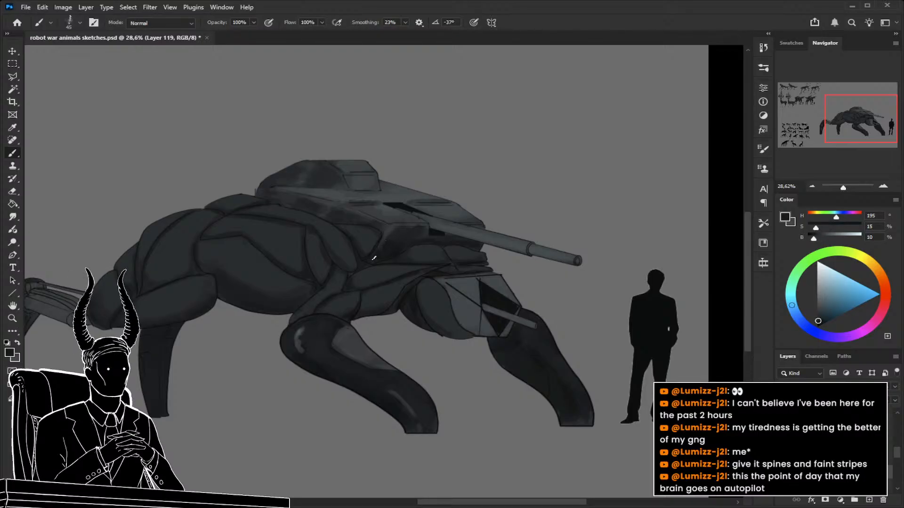
{"action": "left_click_drag", "start_coordinate": [392, 289], "coordinate": [420, 301]}
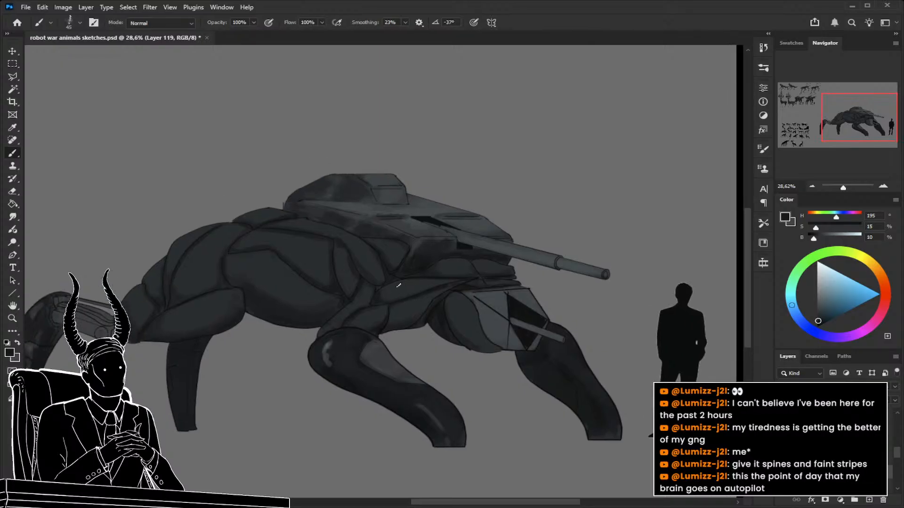
{"action": "left_click", "coordinate": [390, 272], "text": "alt"}
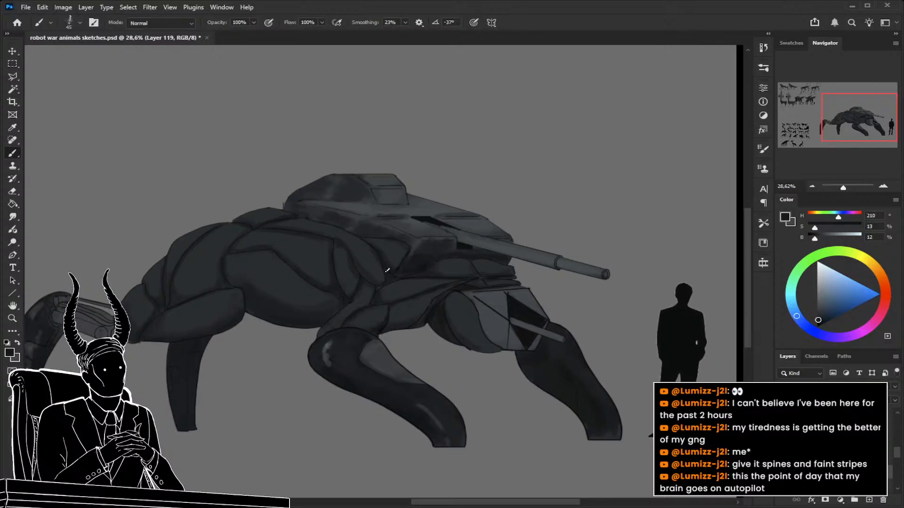
{"action": "left_click", "coordinate": [385, 244], "text": "alt"}
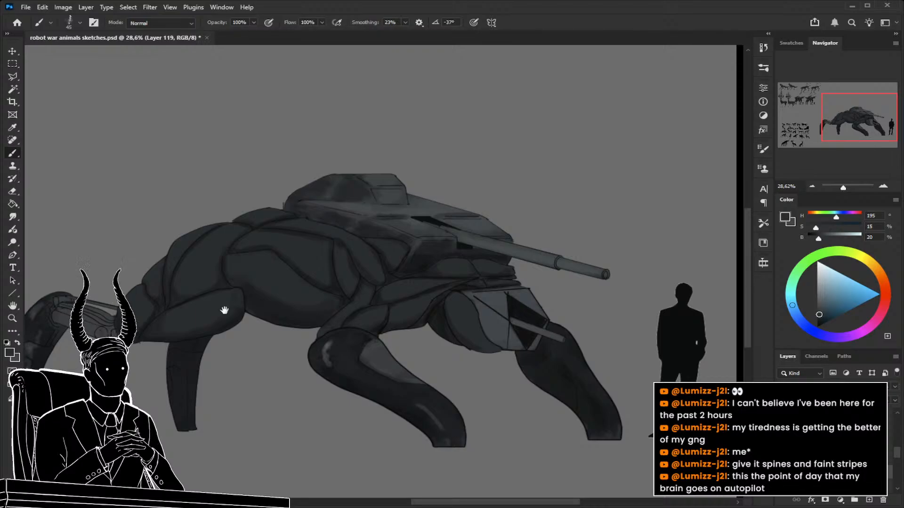
{"action": "left_click_drag", "start_coordinate": [224, 311], "coordinate": [259, 297]}
{"action": "key", "text": "ctrl+s"}
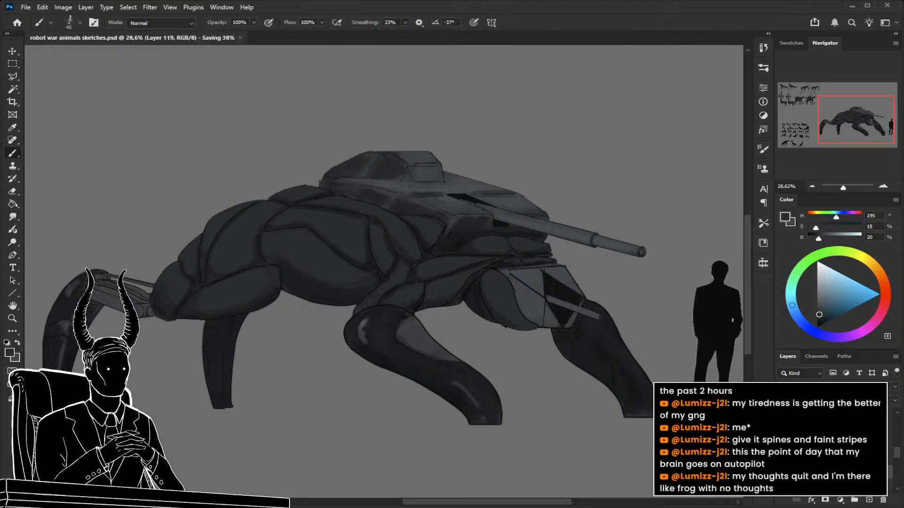
Touch up the narrow shoulder plate below the turret with the 45 px brush in grey (HSB 195, 15, 20).
{"action": "key", "text": "z"}
{"action": "left_click_drag", "start_coordinate": [307, 317], "coordinate": [280, 316]}
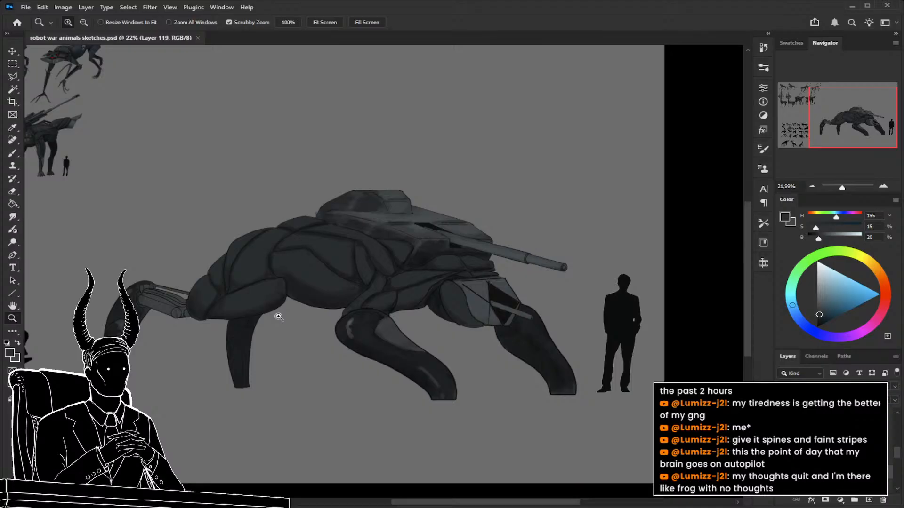
{"action": "mouse_move", "coordinate": [340, 315]}
{"action": "left_mouse_down"}
{"action": "mouse_move", "coordinate": [394, 302]}
{"action": "mouse_move", "coordinate": [377, 323]}
{"action": "mouse_move", "coordinate": [355, 306]}
{"action": "mouse_move", "coordinate": [331, 351]}
{"action": "left_mouse_up"}
{"action": "key", "text": "b"}
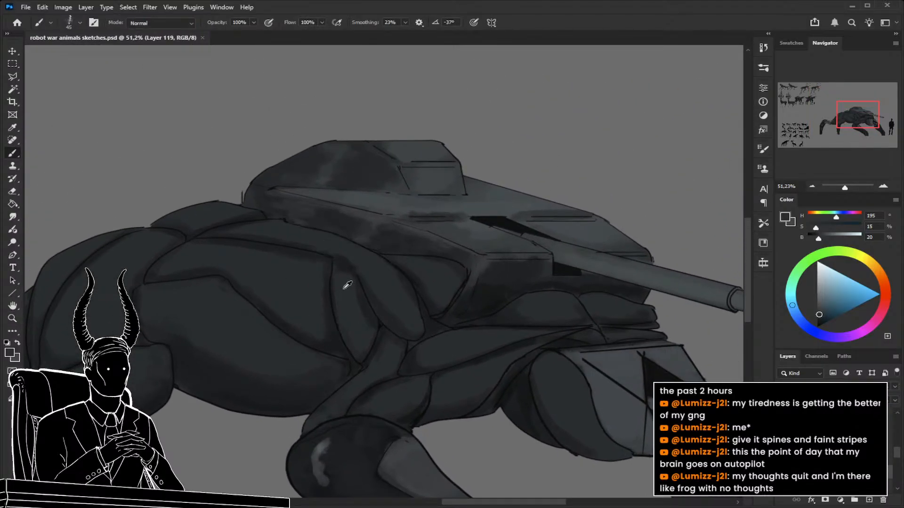
{"action": "left_click_drag", "start_coordinate": [344, 278], "coordinate": [337, 299]}
Refine the dark gap between the turret base and shoulder plate at 25 px, sampling HSB 180, 16, 7 and 200, 13, 9.
{"action": "key", "text": "z"}
{"action": "mouse_move", "coordinate": [367, 314]}
{"action": "left_mouse_down"}
{"action": "mouse_move", "coordinate": [372, 306]}
{"action": "mouse_move", "coordinate": [321, 283]}
{"action": "left_mouse_up"}
{"action": "mouse_move", "coordinate": [420, 292]}
{"action": "left_mouse_down"}
{"action": "mouse_move", "coordinate": [430, 297]}
{"action": "mouse_move", "coordinate": [414, 300]}
{"action": "left_mouse_up"}
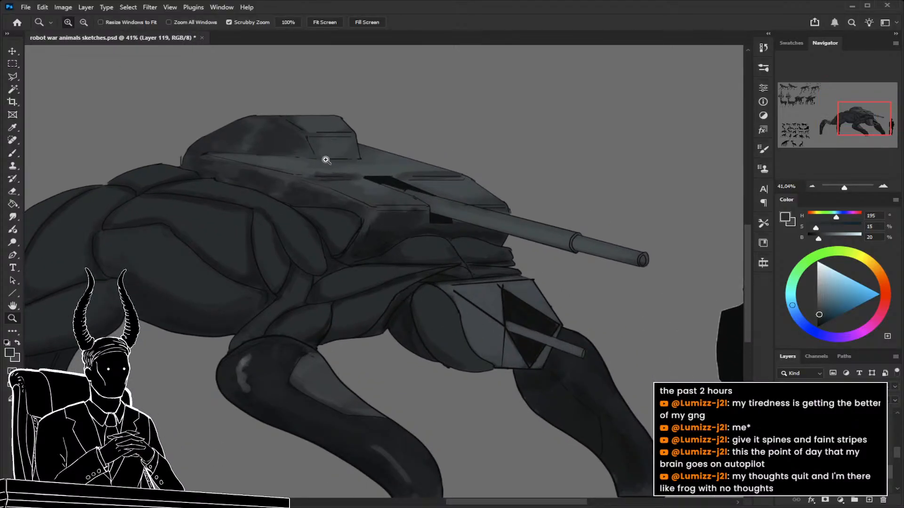
{"action": "key", "text": "b"}
{"action": "left_click", "coordinate": [369, 220], "text": "alt"}
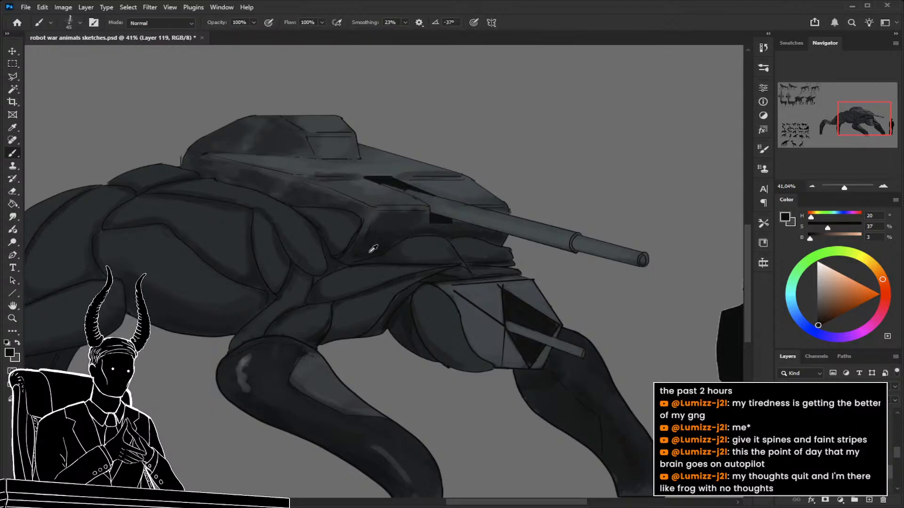
{"action": "left_click", "coordinate": [373, 249], "text": "alt"}
{"action": "key", "text": "bracketleft"}
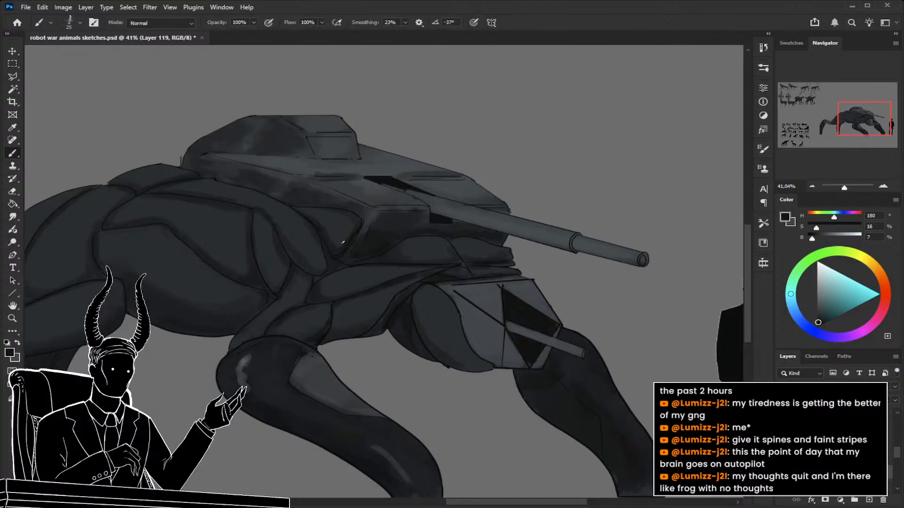
{"action": "left_click", "coordinate": [348, 225], "text": "alt"}
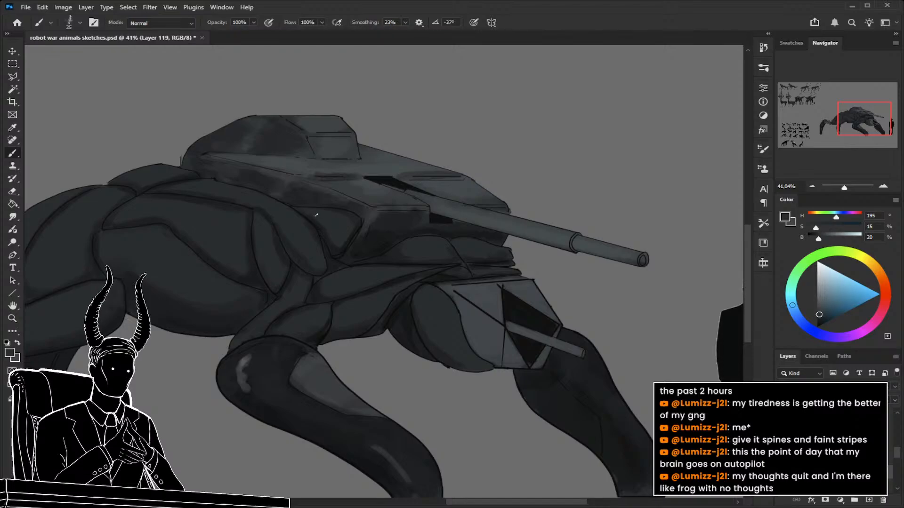
{"action": "left_click", "coordinate": [371, 253], "text": "alt"}
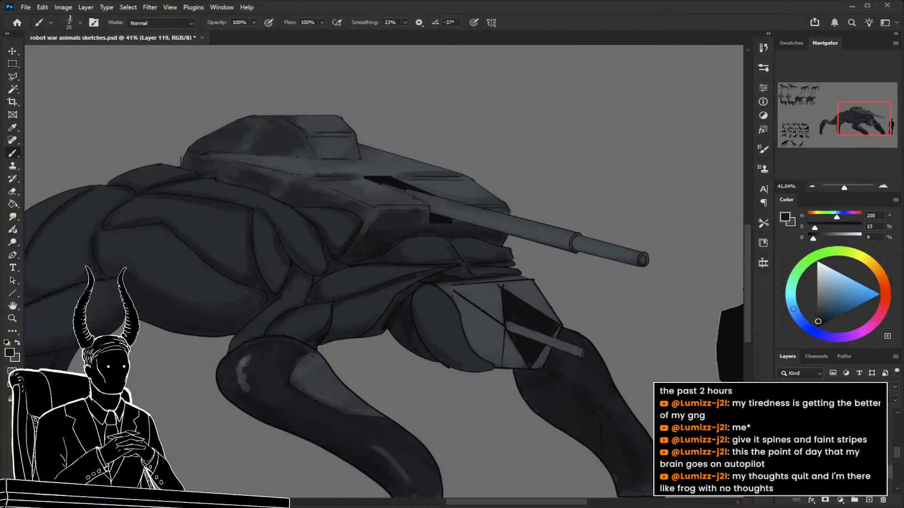
Compare the tank walker with its shading layer hidden and shown.
{"action": "left_click", "coordinate": [782, 440]}
{"action": "key", "text": "z"}
{"action": "left_click_drag", "start_coordinate": [629, 416], "coordinate": [599, 420]}
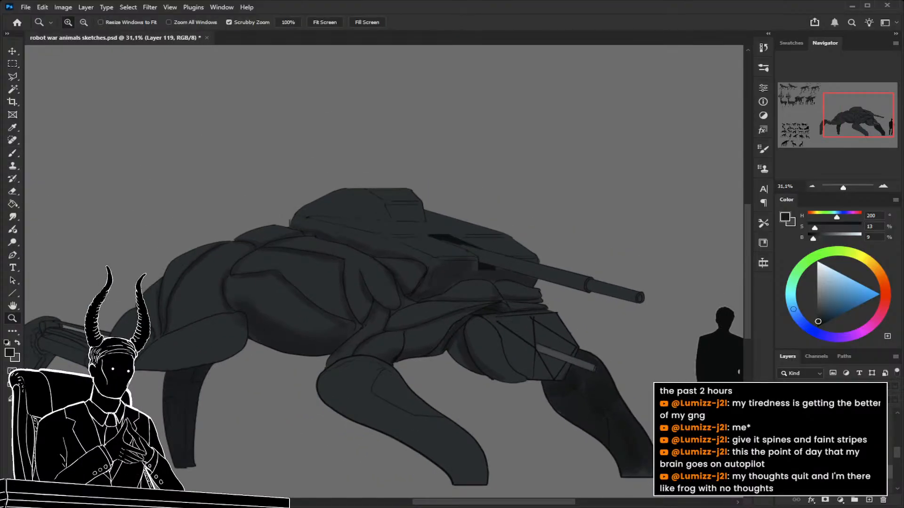
{"action": "left_click", "coordinate": [782, 440]}
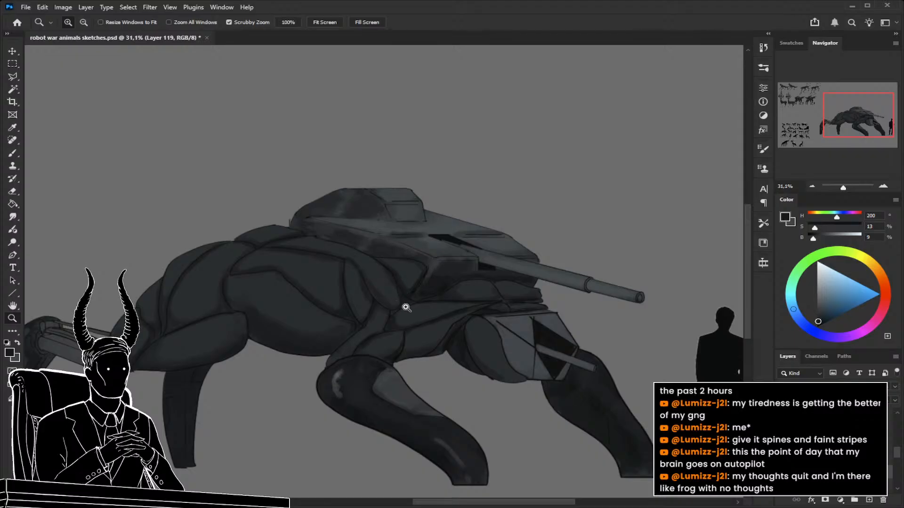
Outline a freehand Lasso selection along the body's edge under the turret and around the head and its small gun barrel.
{"action": "left_click_drag", "start_coordinate": [400, 307], "coordinate": [414, 306]}
{"action": "key", "text": "l"}
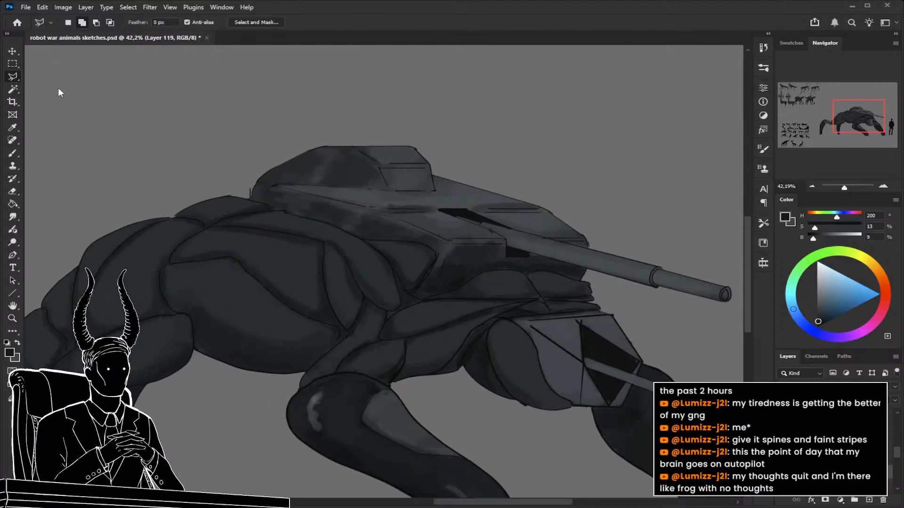
{"action": "key", "text": "shift+l"}
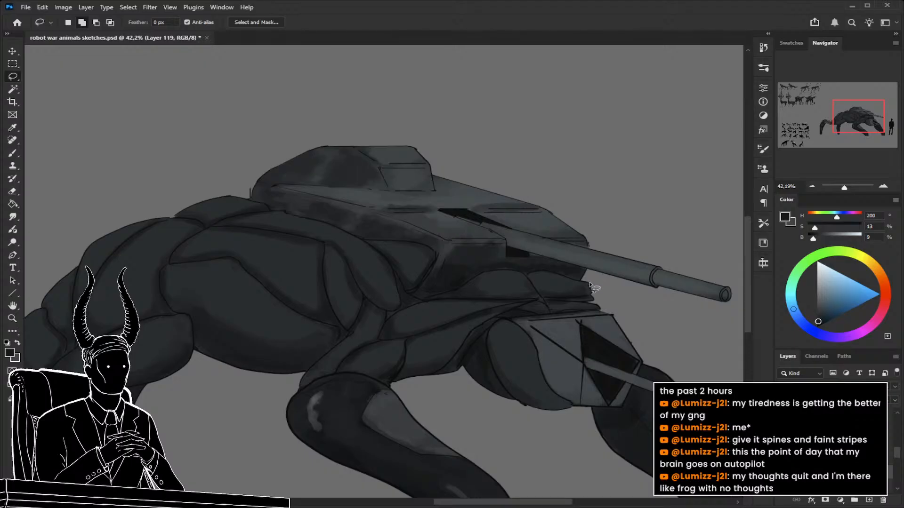
{"action": "mouse_move", "coordinate": [575, 282]}
{"action": "left_mouse_down"}
{"action": "mouse_move", "coordinate": [503, 273]}
{"action": "mouse_move", "coordinate": [441, 300]}
{"action": "mouse_move", "coordinate": [415, 299]}
{"action": "mouse_move", "coordinate": [435, 262]}
{"action": "mouse_move", "coordinate": [424, 244]}
{"action": "mouse_move", "coordinate": [366, 242]}
{"action": "mouse_move", "coordinate": [184, 181]}
{"action": "mouse_move", "coordinate": [388, 96]}
{"action": "left_mouse_up"}
{"action": "mouse_move", "coordinate": [167, 468]}
{"action": "left_mouse_down"}
{"action": "mouse_move", "coordinate": [387, 454]}
{"action": "mouse_move", "coordinate": [617, 410]}
{"action": "mouse_move", "coordinate": [360, 407]}
{"action": "mouse_move", "coordinate": [414, 478]}
{"action": "mouse_move", "coordinate": [552, 467]}
{"action": "mouse_move", "coordinate": [480, 377]}
{"action": "mouse_move", "coordinate": [484, 357]}
{"action": "mouse_move", "coordinate": [506, 340]}
{"action": "mouse_move", "coordinate": [485, 325]}
{"action": "mouse_move", "coordinate": [446, 254]}
{"action": "mouse_move", "coordinate": [528, 244]}
{"action": "left_mouse_up"}
{"action": "mouse_move", "coordinate": [585, 300]}
{"action": "left_mouse_down"}
{"action": "mouse_move", "coordinate": [604, 330]}
{"action": "mouse_move", "coordinate": [572, 318]}
{"action": "mouse_move", "coordinate": [556, 339]}
{"action": "mouse_move", "coordinate": [517, 338]}
{"action": "left_mouse_up"}
Subtract the angular head from the selection with a straight-edged Polygonal Lasso outline along its upper edge, front and underside.
{"action": "key", "text": "z"}
{"action": "left_click", "coordinate": [574, 343]}
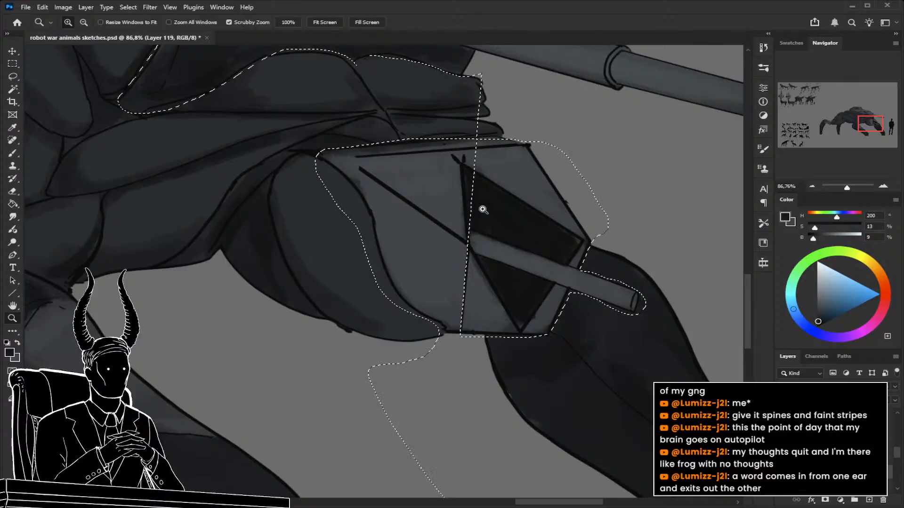
{"action": "key", "text": "l"}
{"action": "left_click_drag", "start_coordinate": [480, 164], "coordinate": [496, 183]}
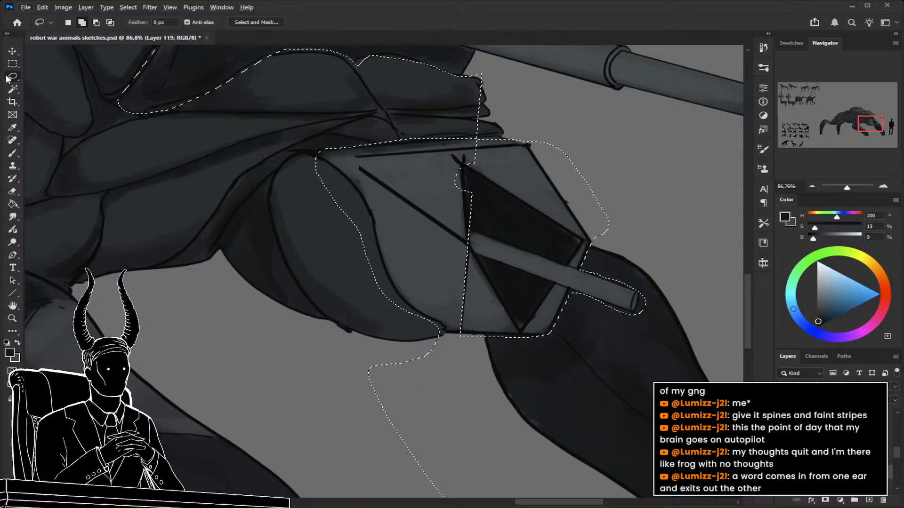
{"action": "key", "text": "shift+l"}
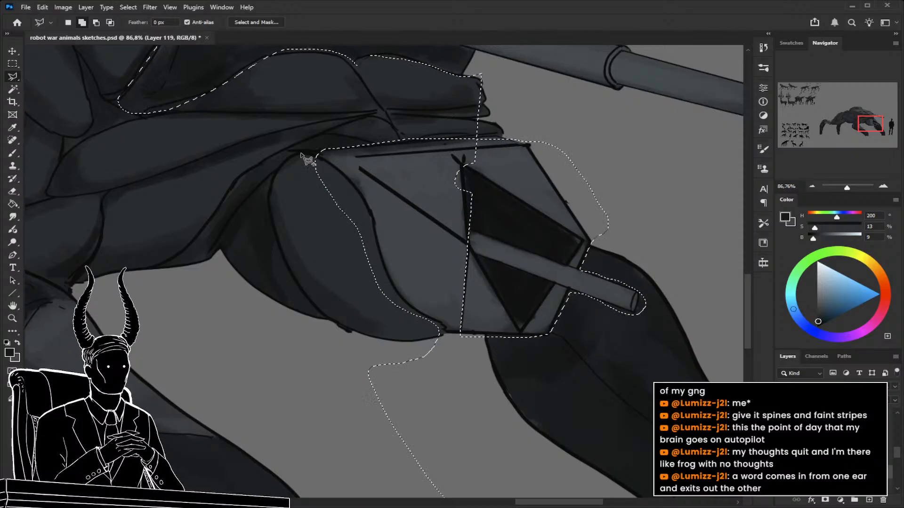
{"action": "left_click", "coordinate": [320, 151], "text": "alt"}
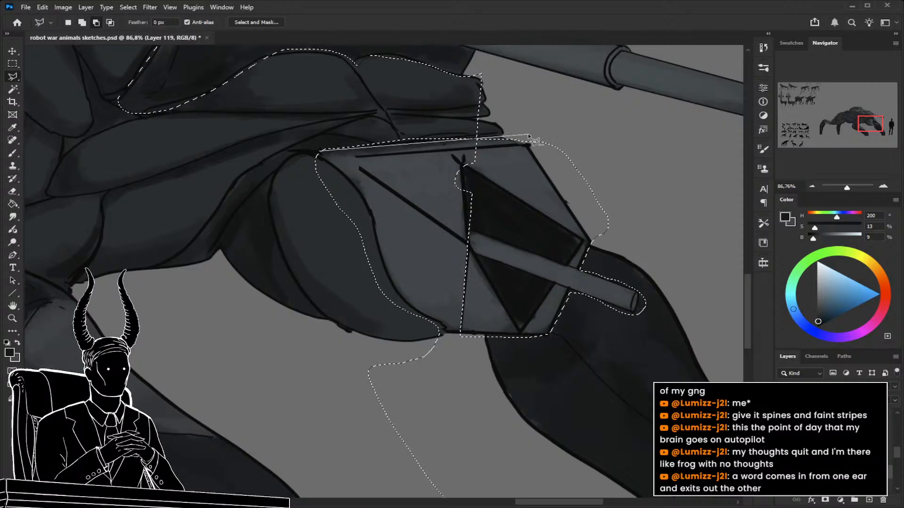
{"action": "left_click", "coordinate": [594, 140]}
{"action": "left_click", "coordinate": [592, 242]}
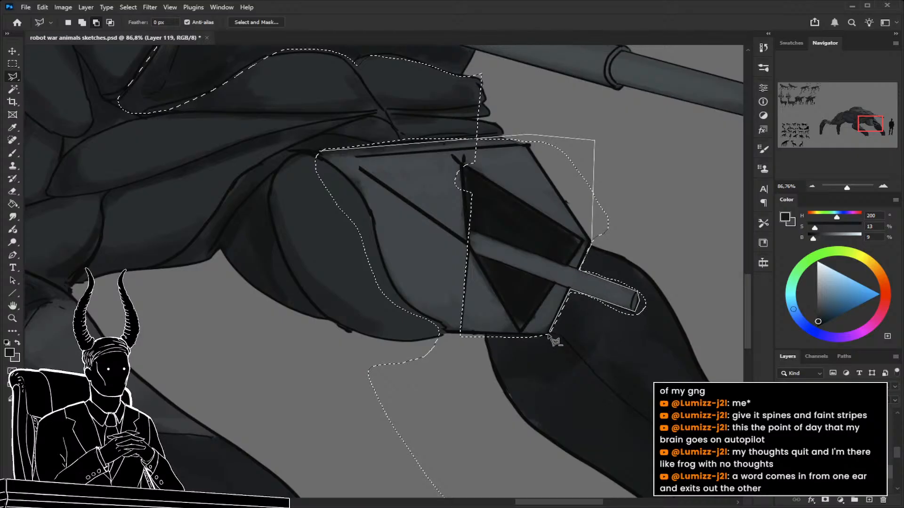
{"action": "left_click", "coordinate": [552, 335]}
{"action": "left_click", "coordinate": [455, 335]}
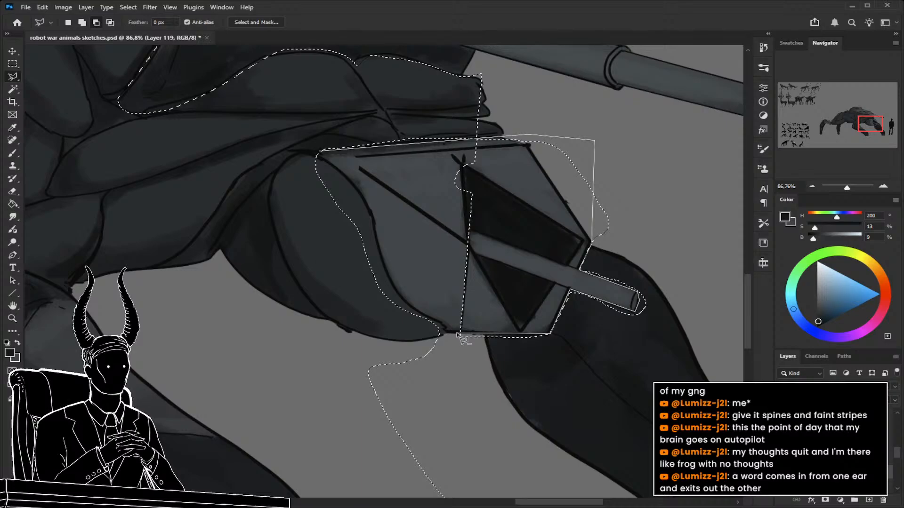
{"action": "double_click", "coordinate": [414, 173]}
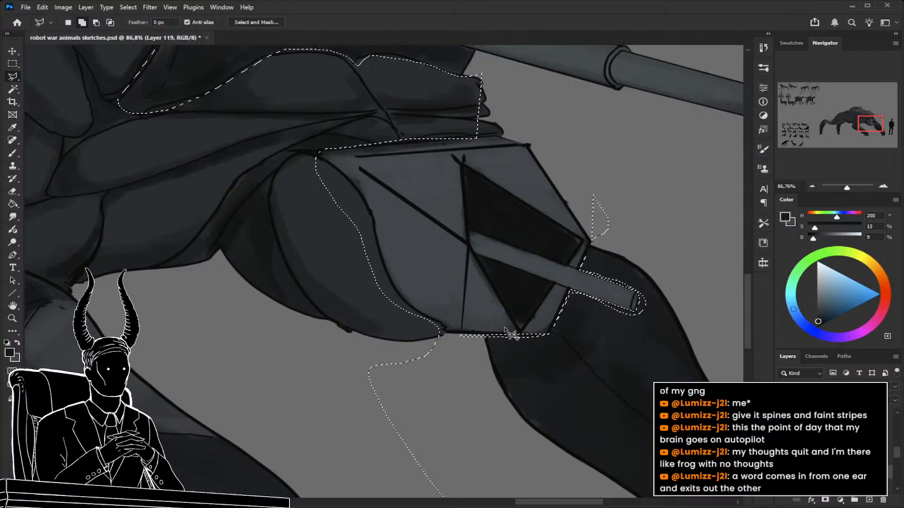
Add the far front leg to the selection with the Polygonal Lasso, following the head's lower edge and excluding the small gun barrel.
{"action": "key", "text": "z"}
{"action": "mouse_move", "coordinate": [498, 336]}
{"action": "left_mouse_down"}
{"action": "mouse_move", "coordinate": [458, 342]}
{"action": "mouse_move", "coordinate": [470, 329]}
{"action": "mouse_move", "coordinate": [450, 318]}
{"action": "left_mouse_up"}
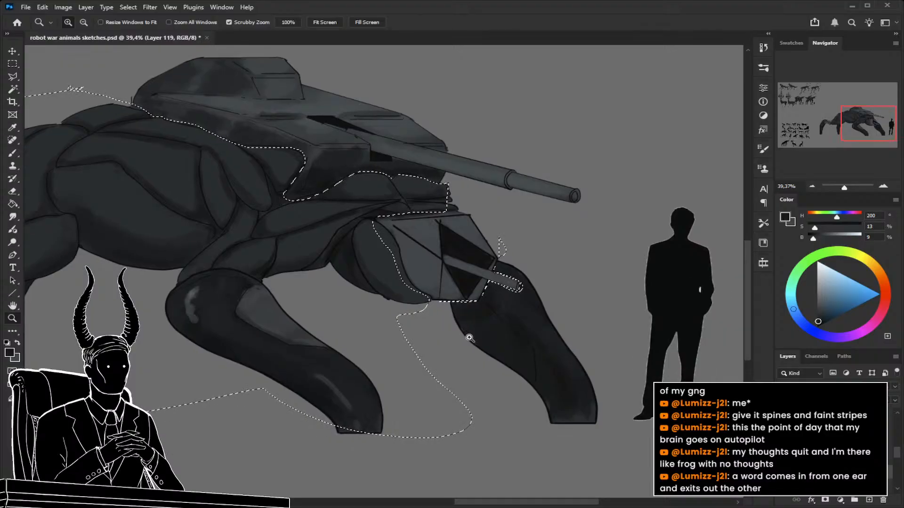
{"action": "key", "text": "l"}
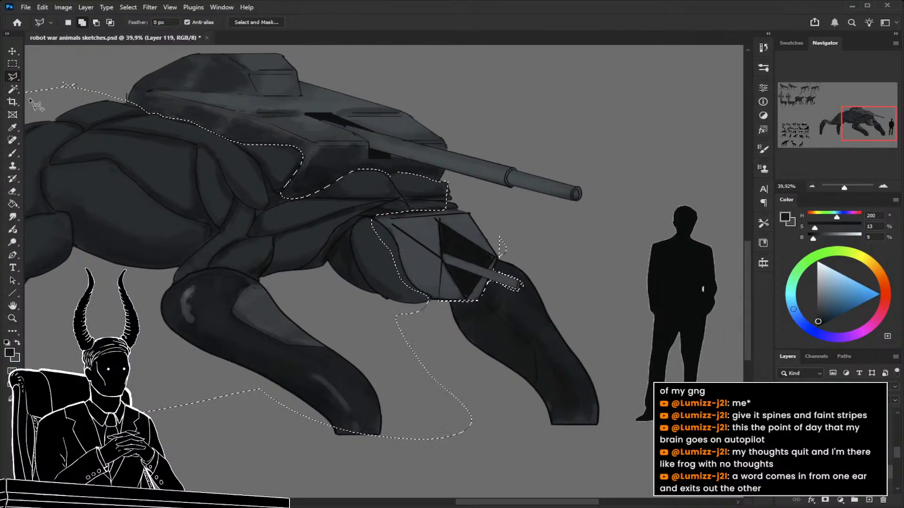
{"action": "left_click", "coordinate": [617, 364]}
{"action": "left_click", "coordinate": [613, 431]}
{"action": "left_click", "coordinate": [551, 448]}
{"action": "left_click", "coordinate": [485, 400]}
{"action": "left_click", "coordinate": [437, 330]}
{"action": "left_click", "coordinate": [440, 300]}
{"action": "left_click", "coordinate": [478, 300]}
{"action": "left_click", "coordinate": [489, 281]}
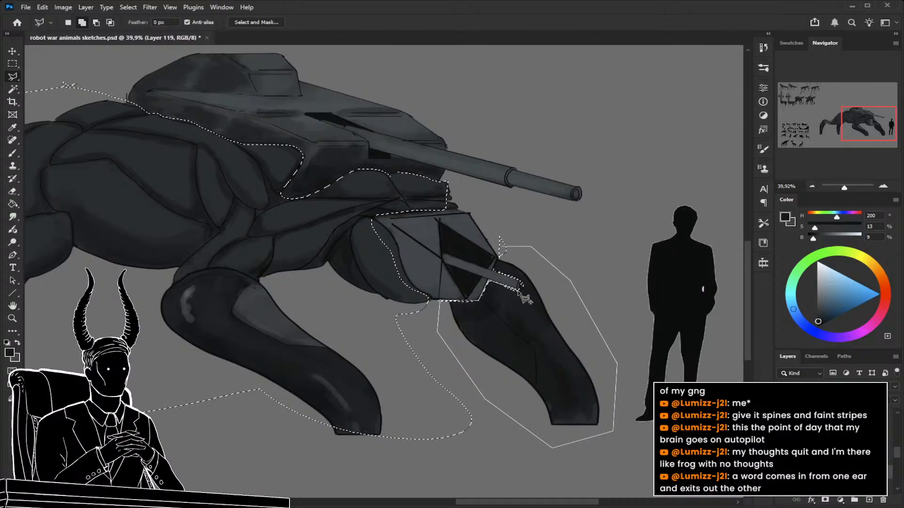
{"action": "left_click", "coordinate": [521, 286]}
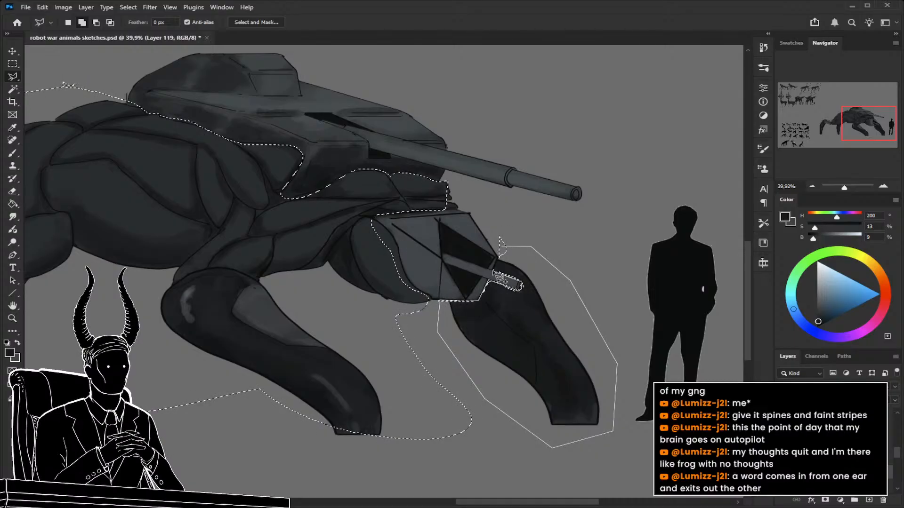
{"action": "left_click", "coordinate": [500, 258]}
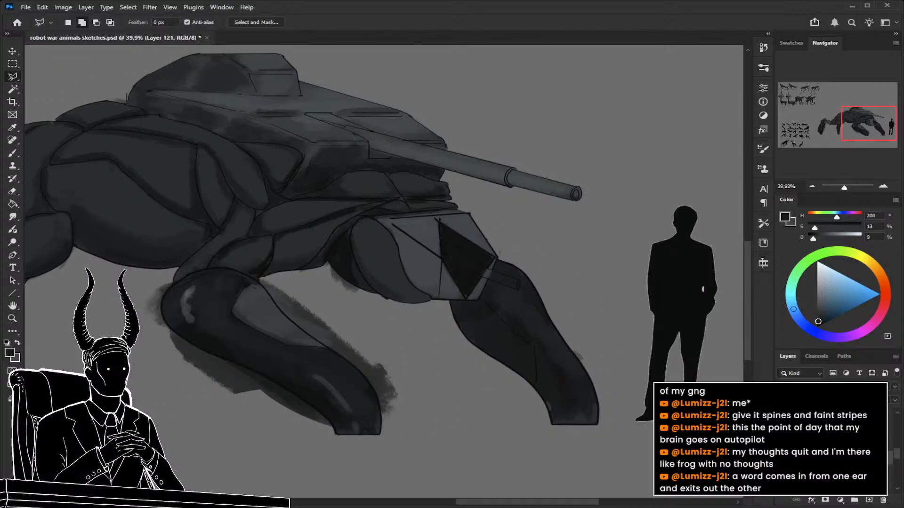
Split the selected body and leg shading onto a separate layer, return to the original shading layer and clear the selection.
{"action": "left_click", "coordinate": [808, 453], "text": "ctrl"}
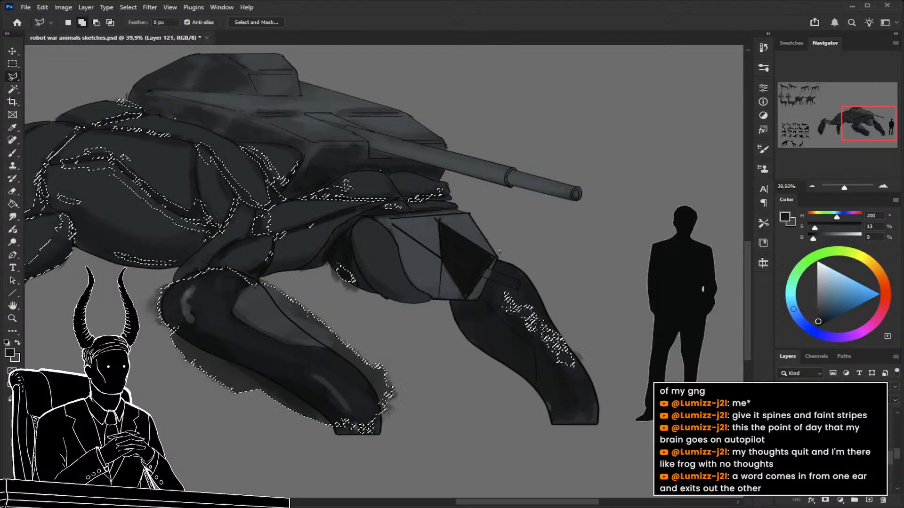
{"action": "left_click", "coordinate": [819, 472]}
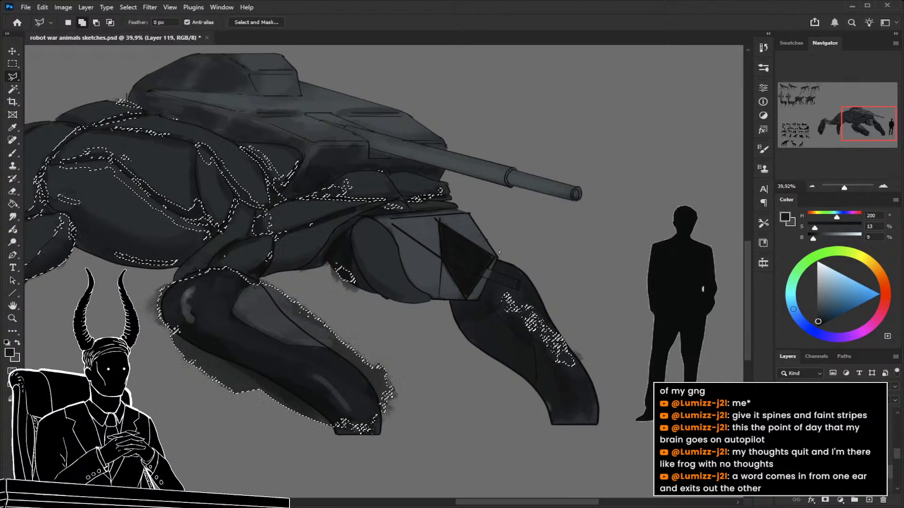
{"action": "key", "text": "ctrl+d"}
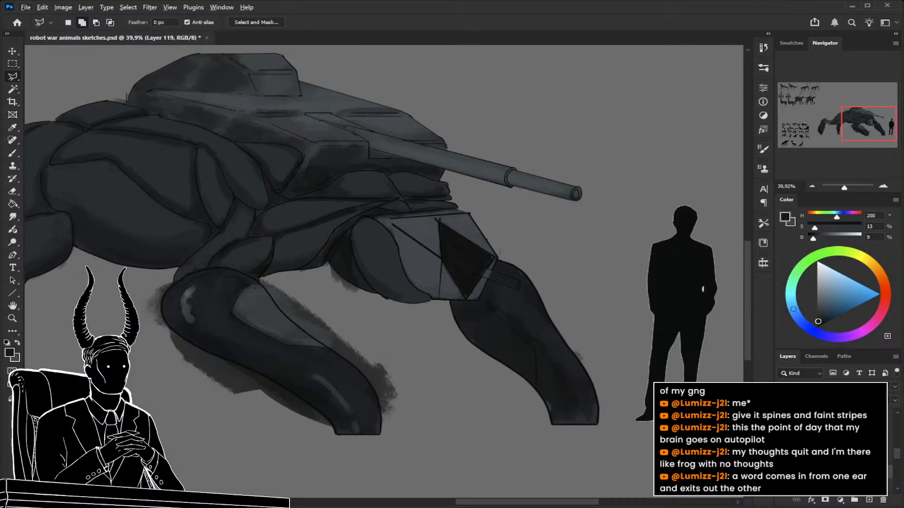
Try to change the clipping and stacking order of the base-colour copy layer, and undo these layer changes.
{"action": "key", "text": "alt+bracketleft"}
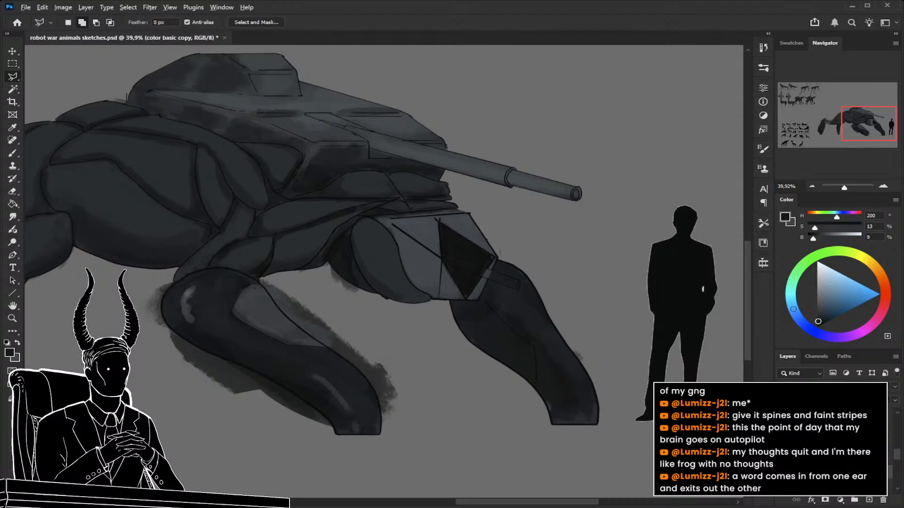
{"action": "key", "text": "ctrl+alt+g"}
{"action": "key", "text": "ctrl+bracketright"}
{"action": "key", "text": "ctrl+bracketright"}
{"action": "key", "text": "ctrl+bracketleft"}
{"action": "key", "text": "ctrl+z"}
{"action": "key", "text": "ctrl+z"}
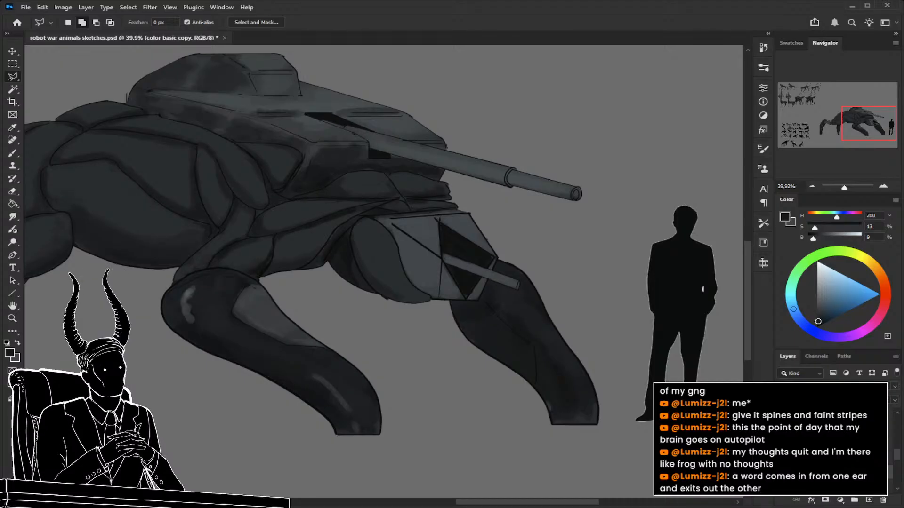
{"action": "key", "text": "ctrl+z"}
{"action": "key", "text": "ctrl+z"}
{"action": "key", "text": "ctrl+z"}
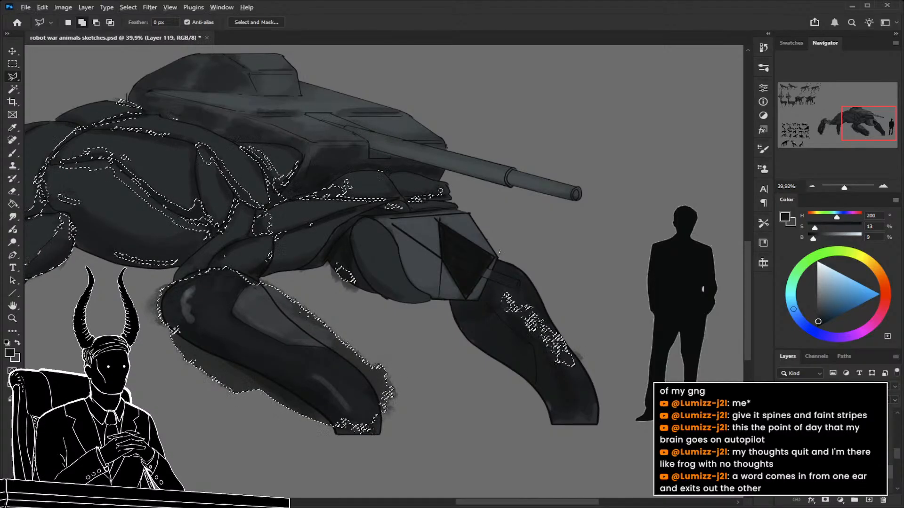
Step through the recent layer changes and try clipping the base-colour copy layer again, undoing the attempt.
{"action": "key", "text": "ctrl+shift+z"}
{"action": "key", "text": "ctrl+shift+z"}
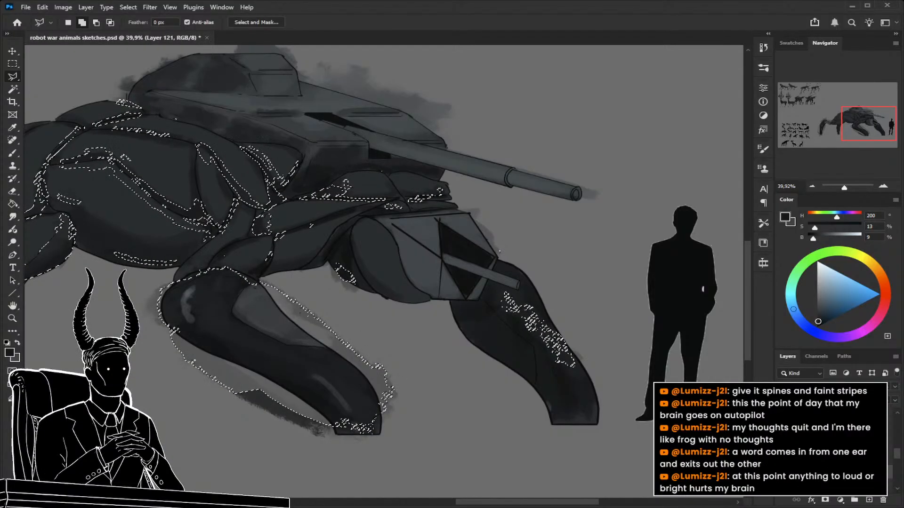
{"action": "key", "text": "ctrl+z"}
{"action": "key", "text": "ctrl+shift+z"}
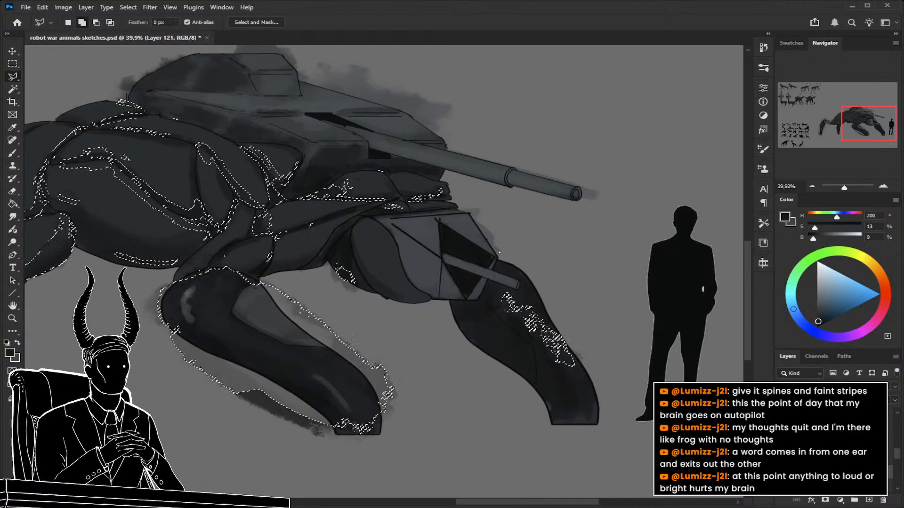
{"action": "left_click", "coordinate": [828, 445]}
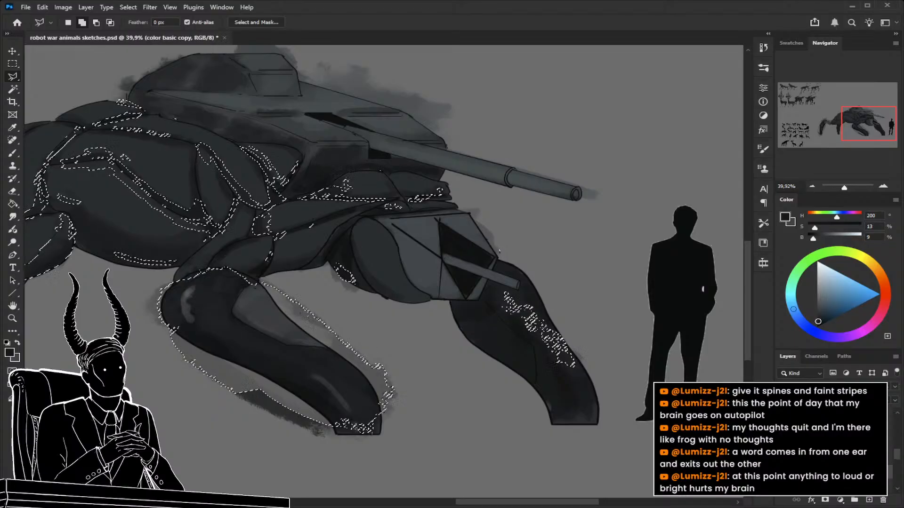
{"action": "key", "text": "Delete"}
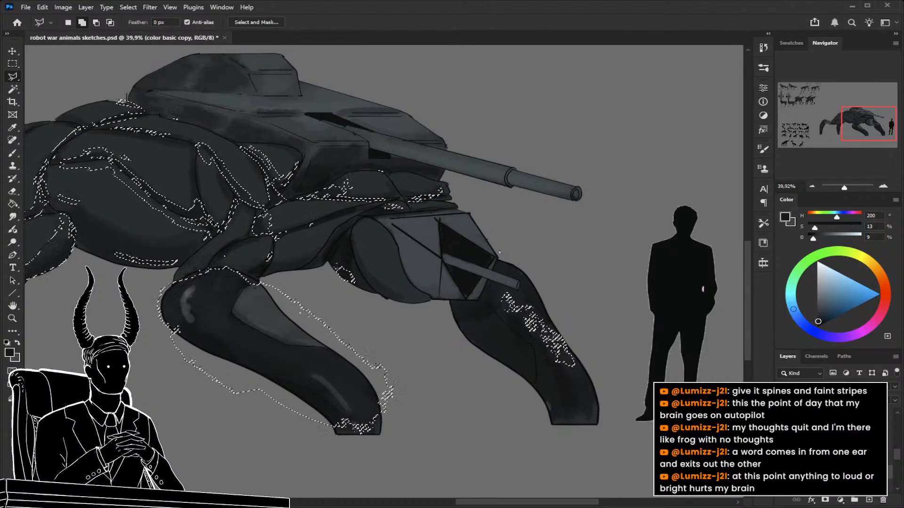
{"action": "key", "text": "ctrl+z"}
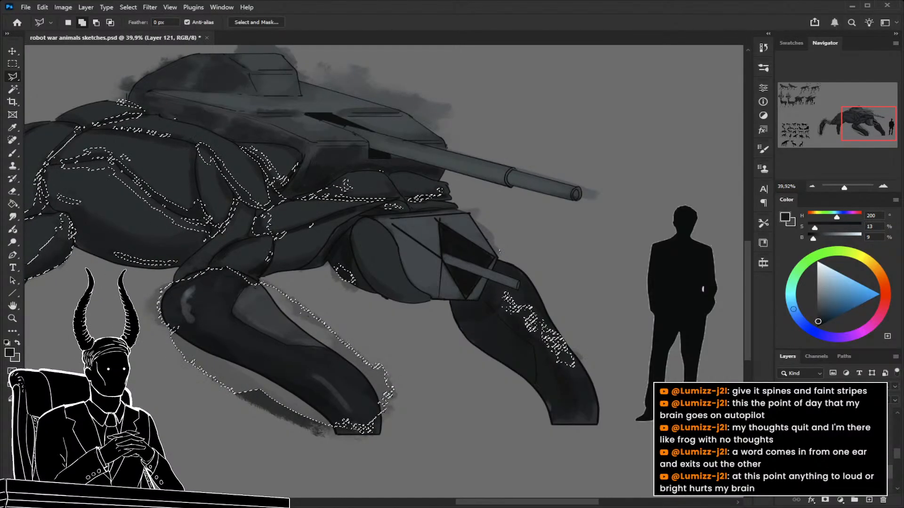
{"action": "key", "text": "ctrl+z"}
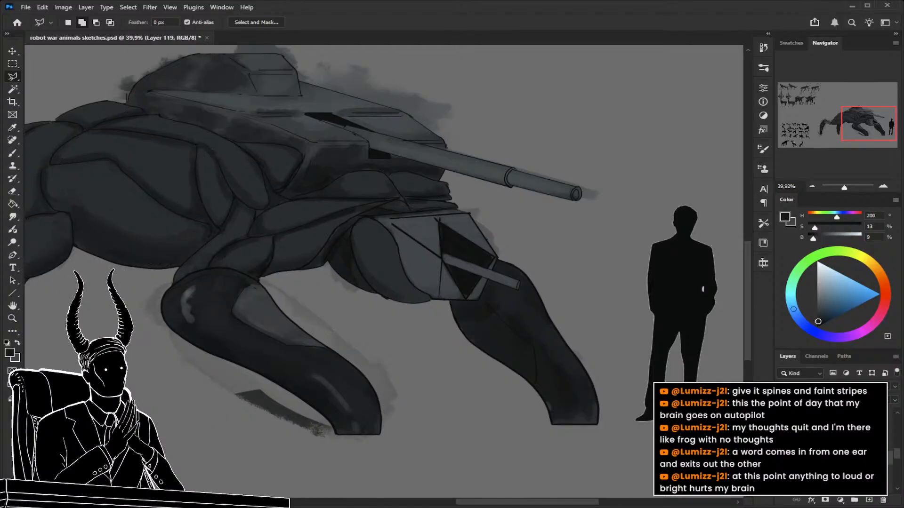
Confine the shading to the tank walker's silhouette, compare the last change undone and redone, and save the document.
{"action": "left_click", "coordinate": [831, 472]}
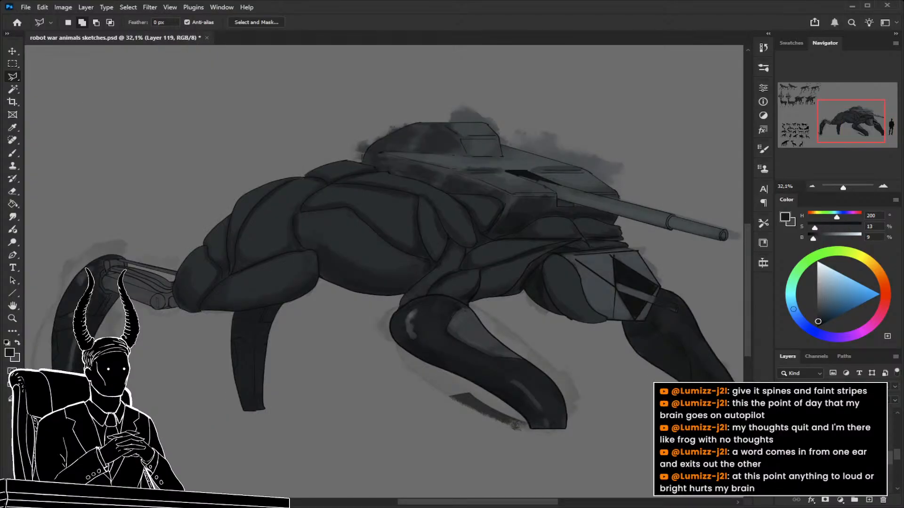
{"action": "key", "text": "ctrl+z"}
{"action": "key", "text": "z"}
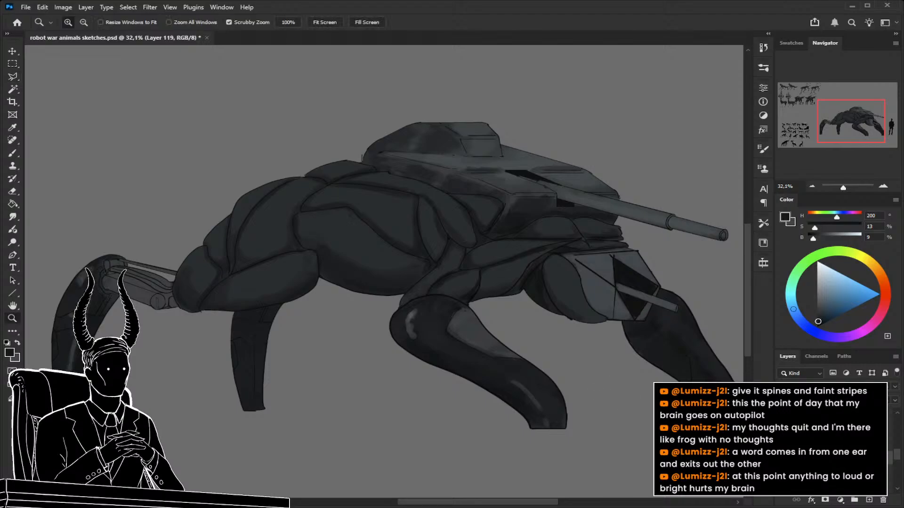
{"action": "key", "text": "ctrl+z"}
{"action": "key", "text": "ctrl+shift+z"}
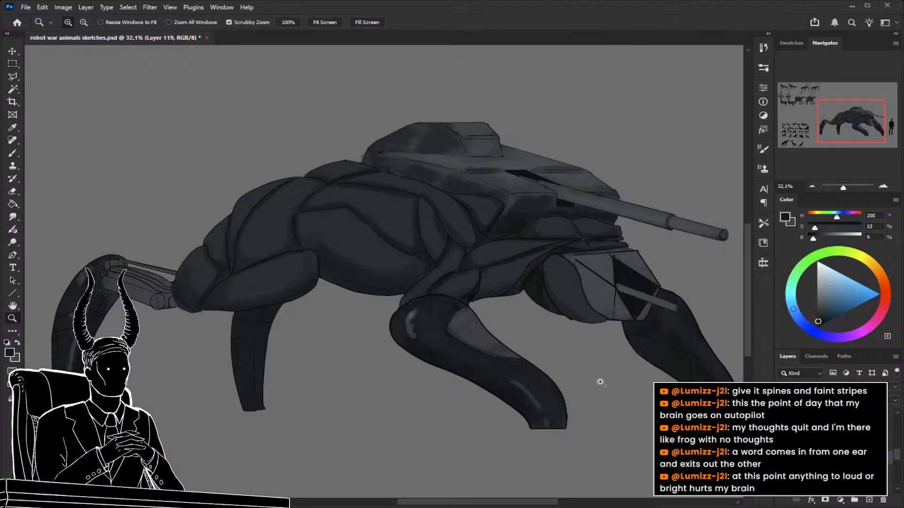
{"action": "left_click_drag", "start_coordinate": [594, 322], "coordinate": [537, 256]}
{"action": "left_click_drag", "start_coordinate": [605, 329], "coordinate": [581, 347]}
{"action": "key", "text": "ctrl+s"}
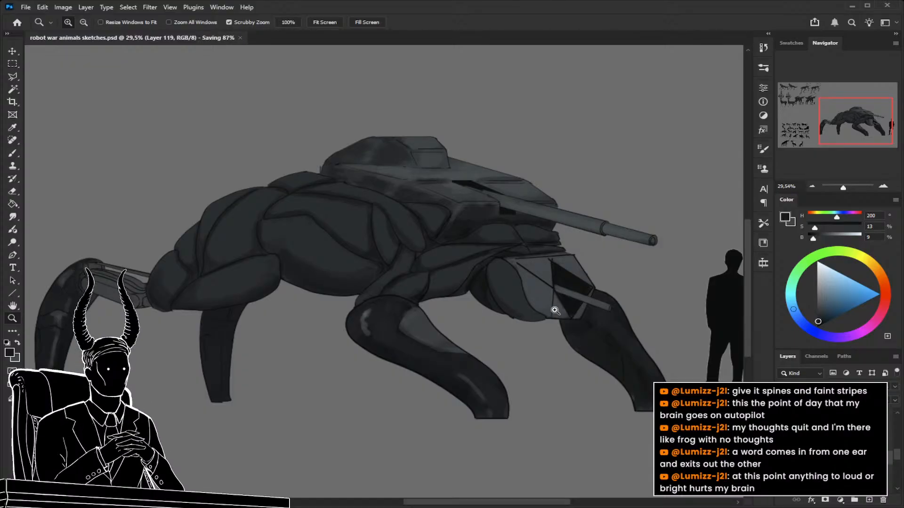
Examine the tank walker against the numbered silhouette thumbnails, the finished robot animals and the human scale figure.
{"action": "left_click_drag", "start_coordinate": [555, 310], "coordinate": [455, 323]}
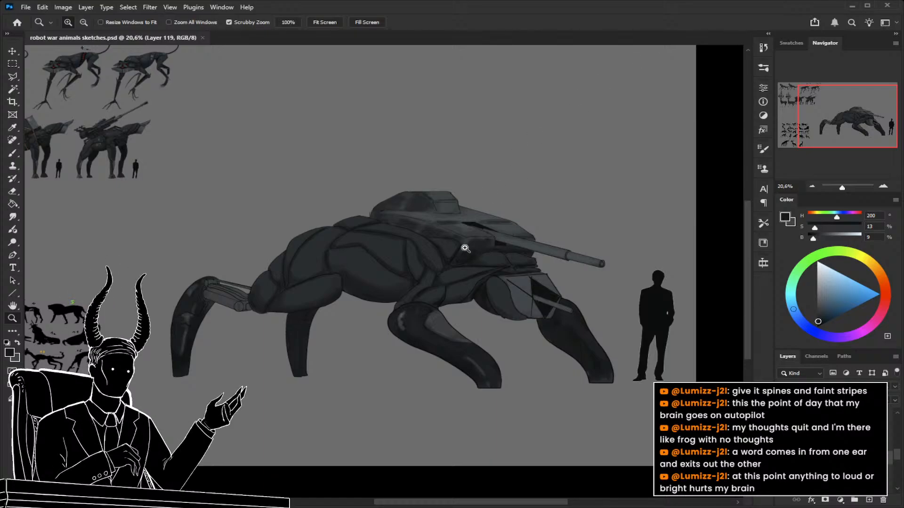
{"action": "left_click_drag", "start_coordinate": [462, 252], "coordinate": [494, 274]}
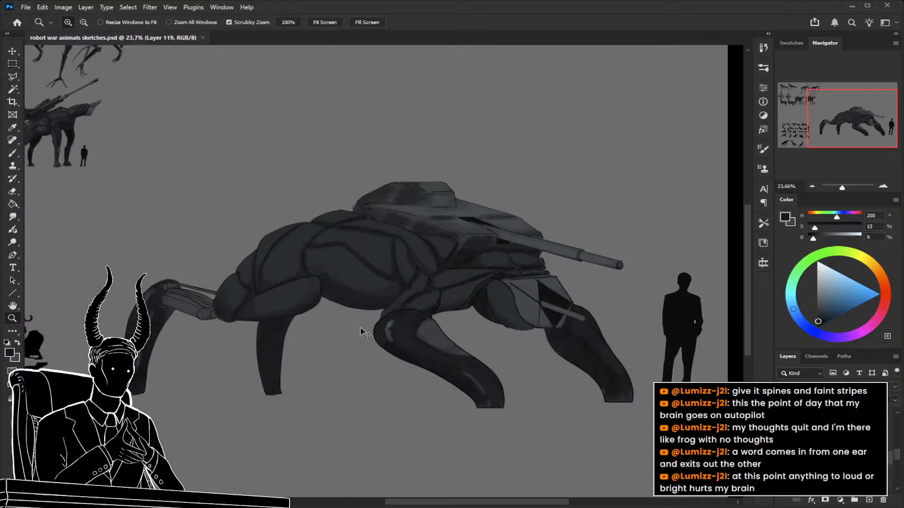
{"action": "mouse_move", "coordinate": [329, 338]}
{"action": "left_mouse_down"}
{"action": "mouse_move", "coordinate": [443, 313]}
{"action": "mouse_move", "coordinate": [425, 315]}
{"action": "left_mouse_up"}
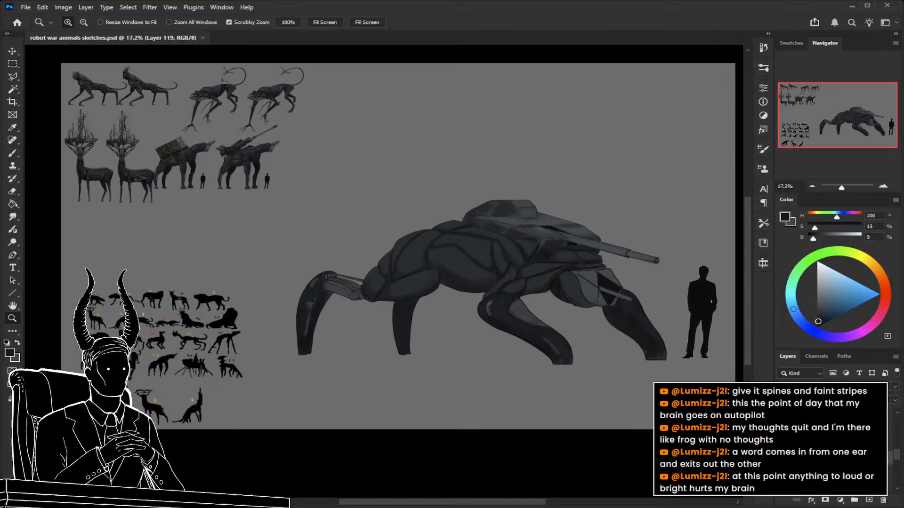
{"action": "left_click_drag", "start_coordinate": [101, 347], "coordinate": [167, 350]}
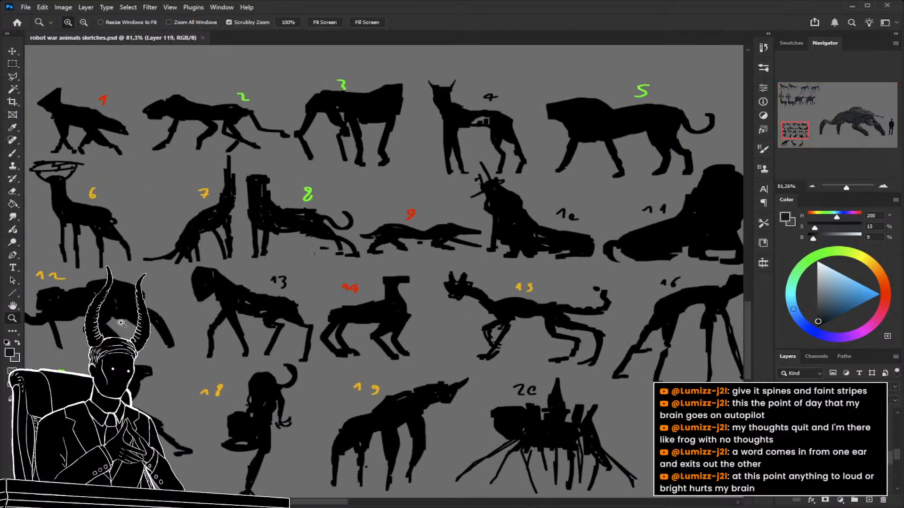
{"action": "left_click_drag", "start_coordinate": [99, 320], "coordinate": [28, 330]}
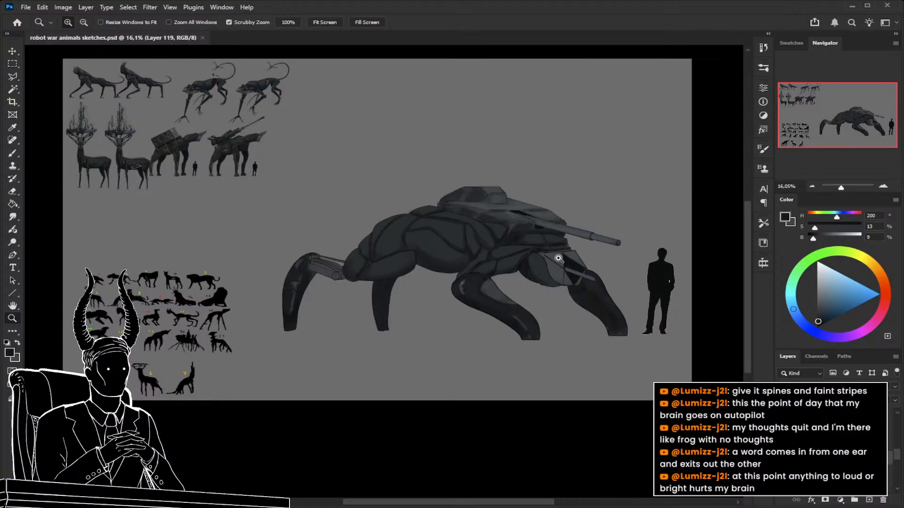
{"action": "mouse_move", "coordinate": [203, 137]}
{"action": "left_mouse_down"}
{"action": "mouse_move", "coordinate": [226, 136]}
{"action": "mouse_move", "coordinate": [189, 138]}
{"action": "left_mouse_up"}
{"action": "left_click_drag", "start_coordinate": [408, 199], "coordinate": [470, 297]}
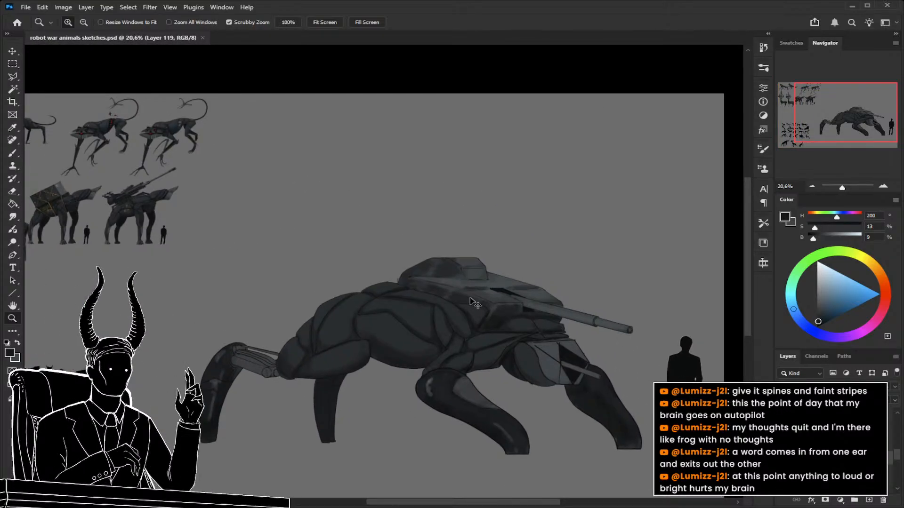